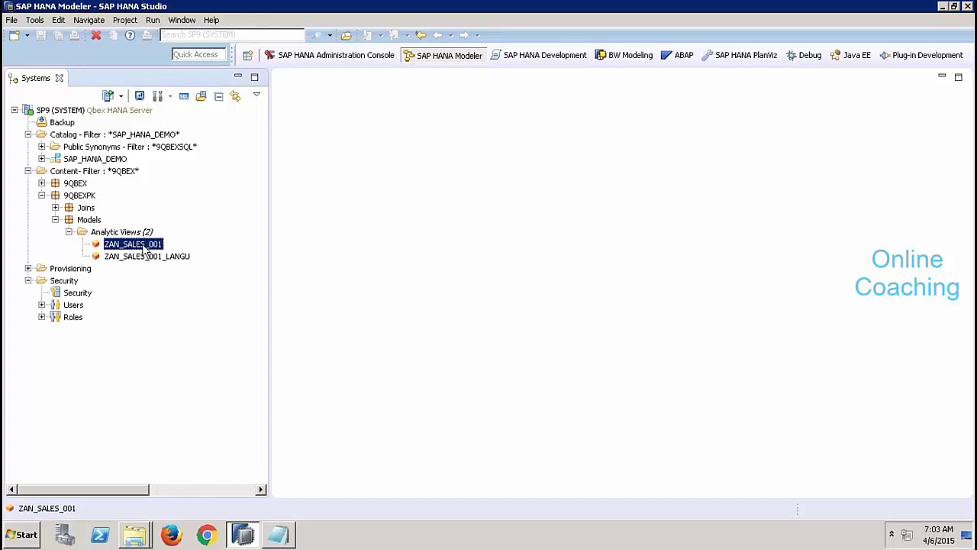
Step: Open the analytic view ZAN_SALES_001, examine the joined tables in its data foundation, and close it
{"action": "right_click", "coordinate": [143, 251]}
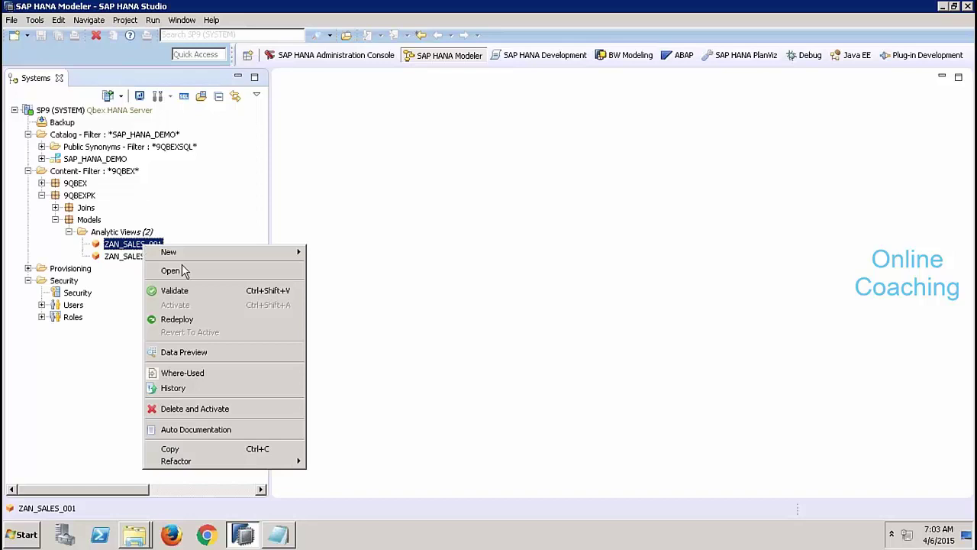
{"action": "left_click", "coordinate": [185, 270]}
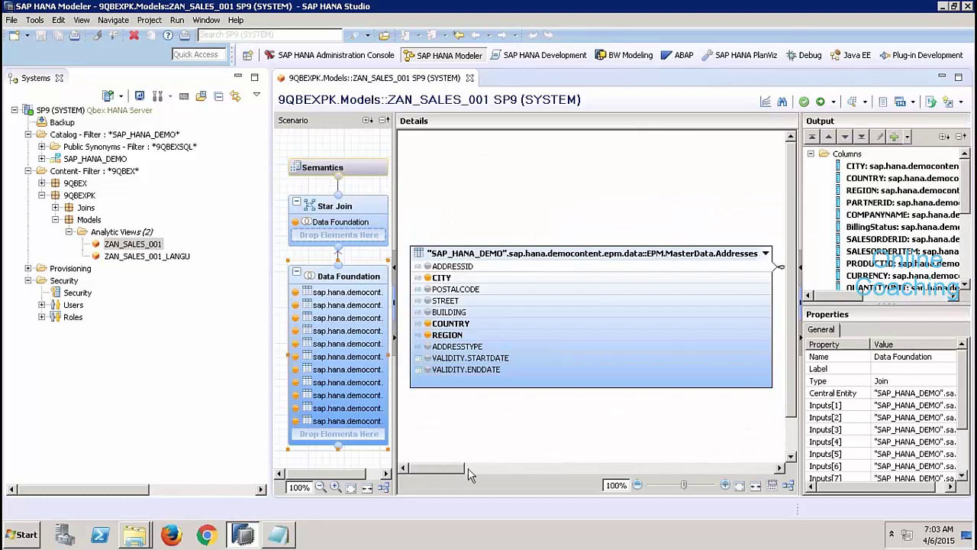
{"action": "left_click_drag", "start_coordinate": [471, 475], "coordinate": [721, 484]}
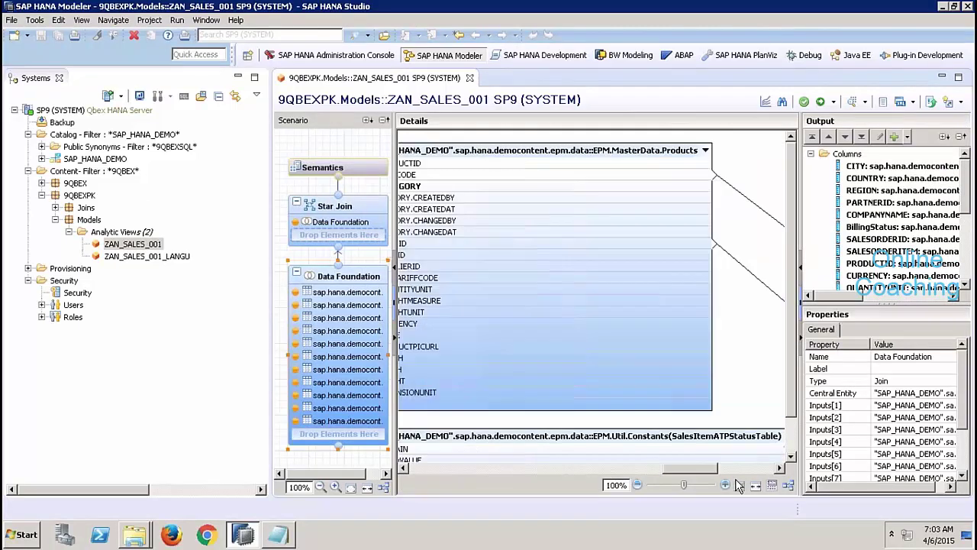
{"action": "left_click", "coordinate": [761, 469]}
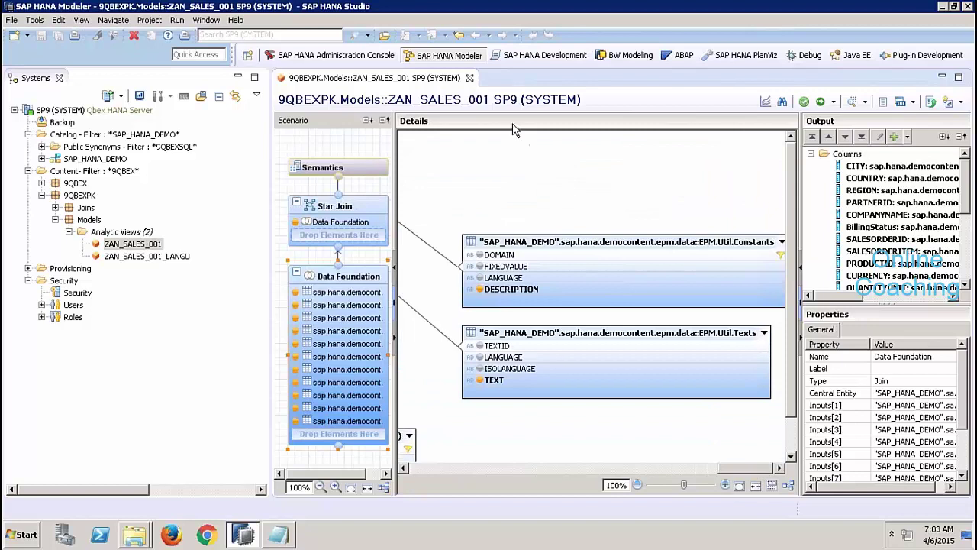
{"action": "left_click", "coordinate": [470, 80]}
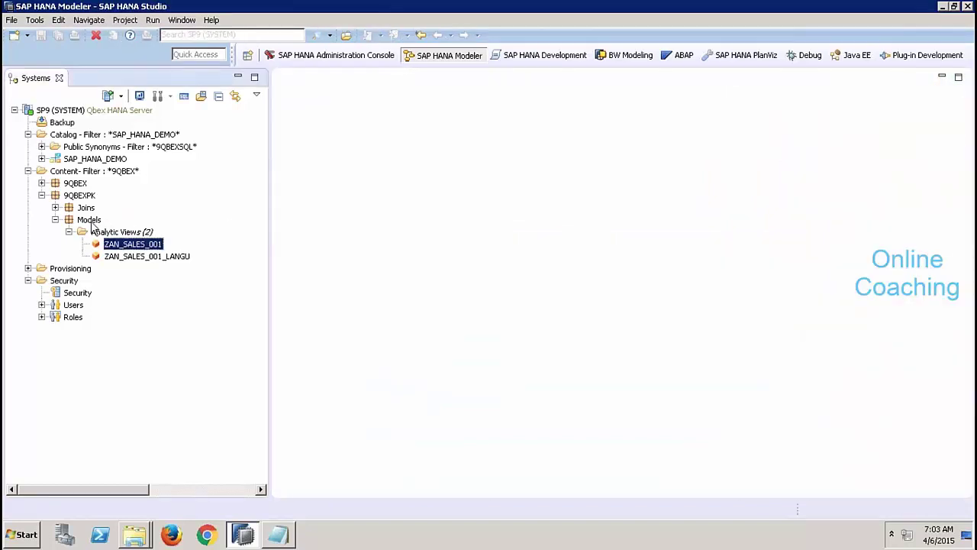
Step: Create a new attribute view named ZAT_BP_001 with subtype Standard in the 9QBEXPK Models package
{"action": "left_click", "coordinate": [90, 220]}
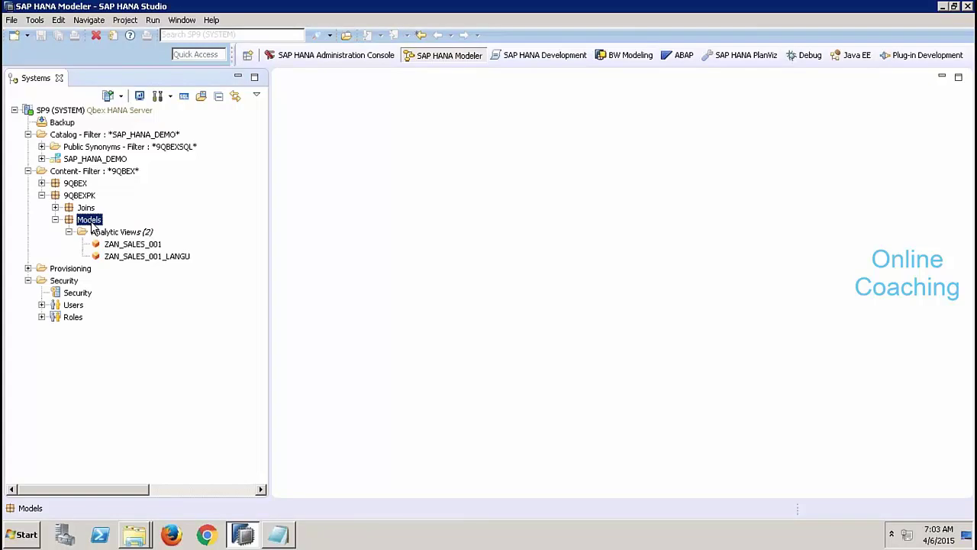
{"action": "right_click", "coordinate": [93, 227]}
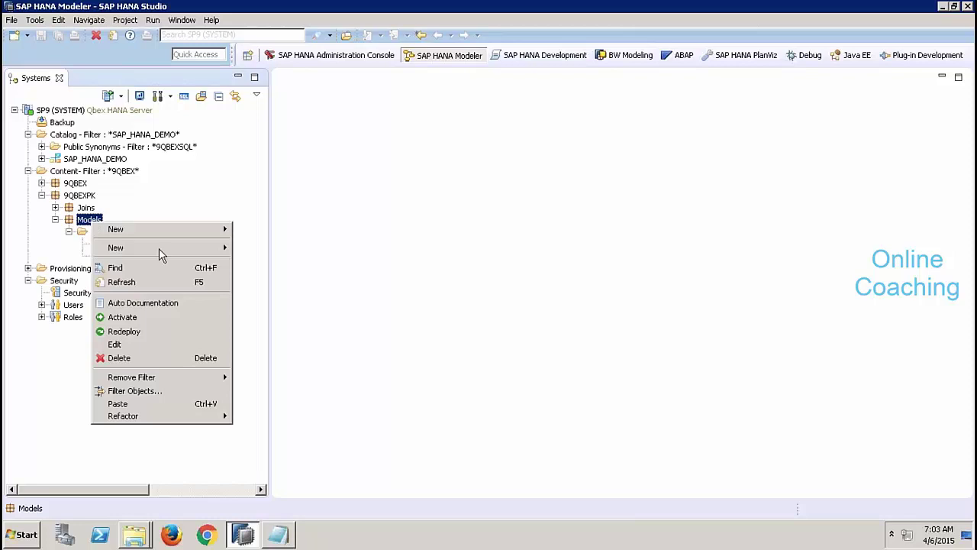
{"action": "mouse_move", "coordinate": [183, 249]}
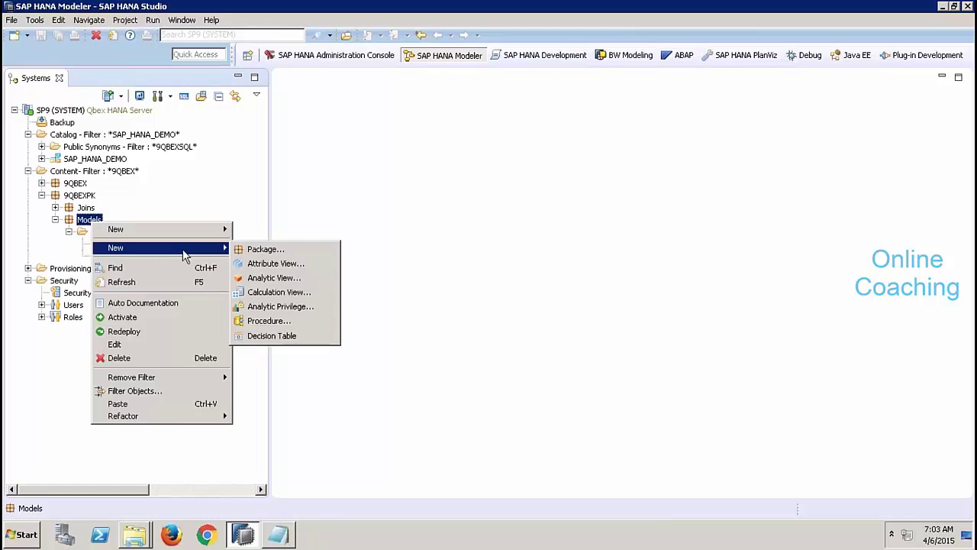
{"action": "left_click", "coordinate": [269, 265]}
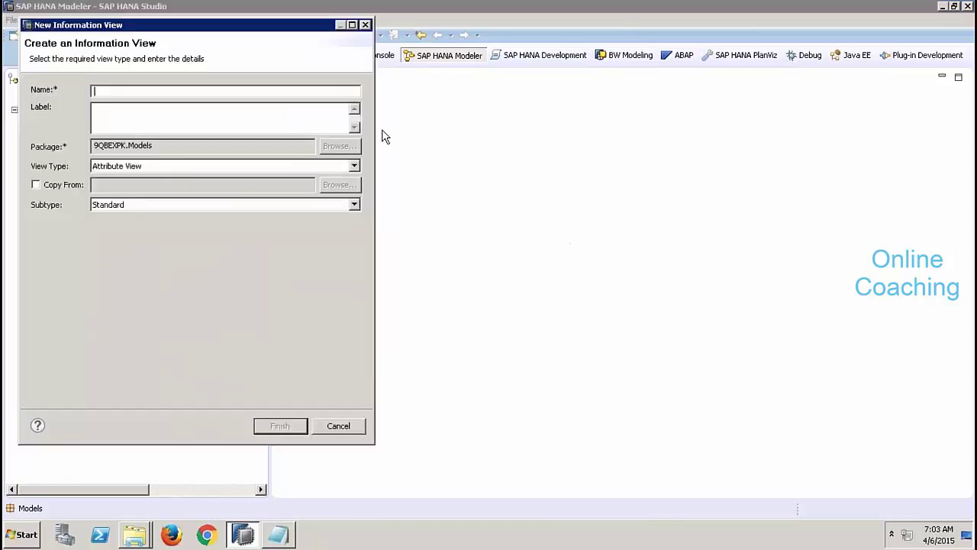
{"action": "type", "text": "ZAT_BP_001"}
{"action": "key", "text": "Tab"}
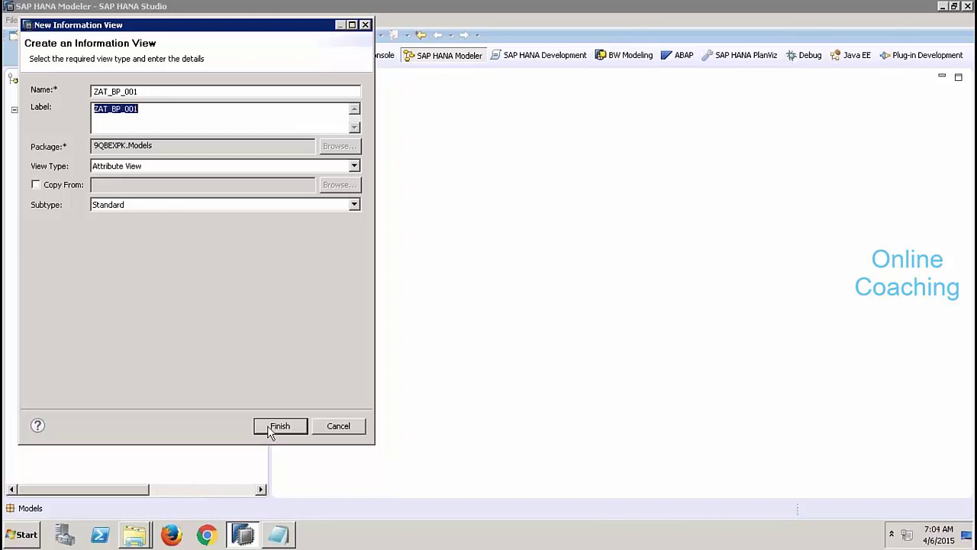
{"action": "left_click", "coordinate": [154, 110]}
{"action": "left_click", "coordinate": [160, 205]}
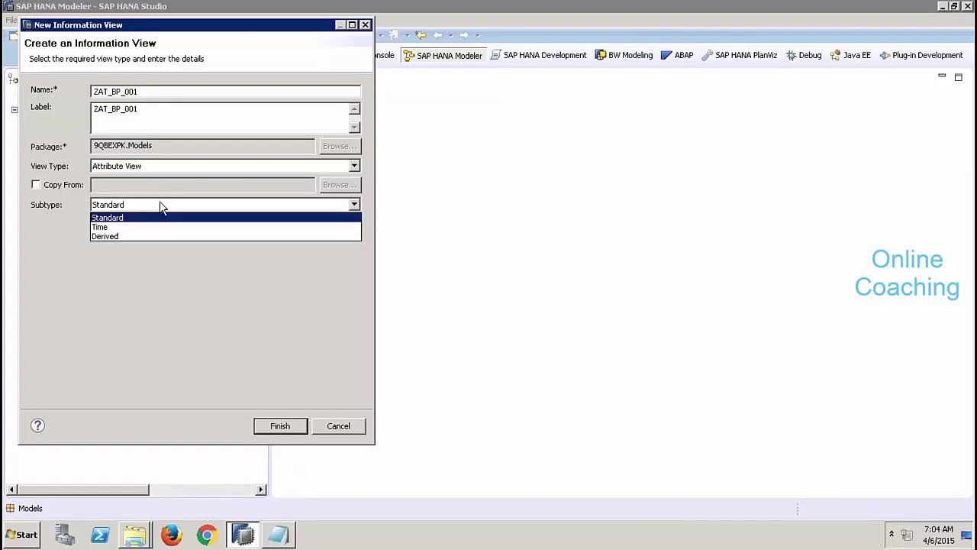
{"action": "left_click", "coordinate": [107, 218]}
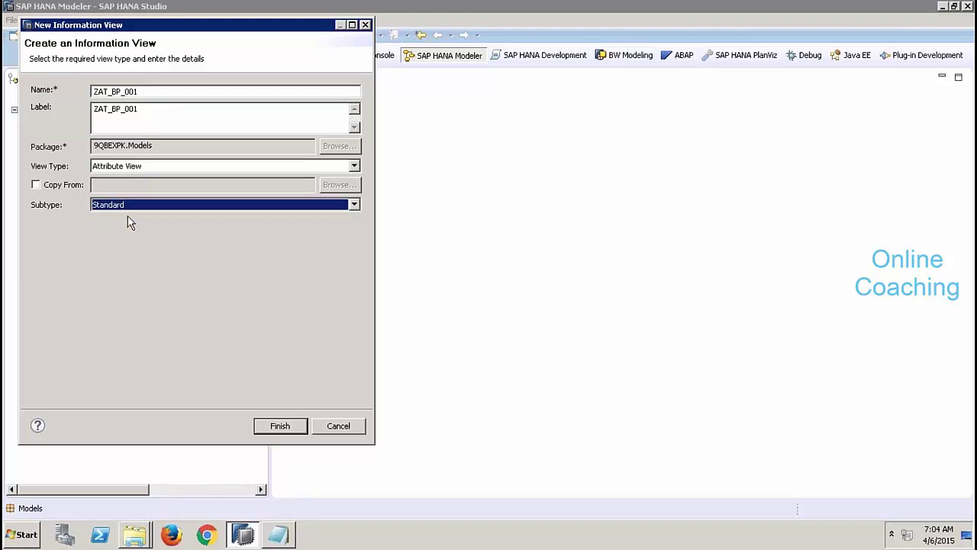
{"action": "left_click", "coordinate": [280, 426]}
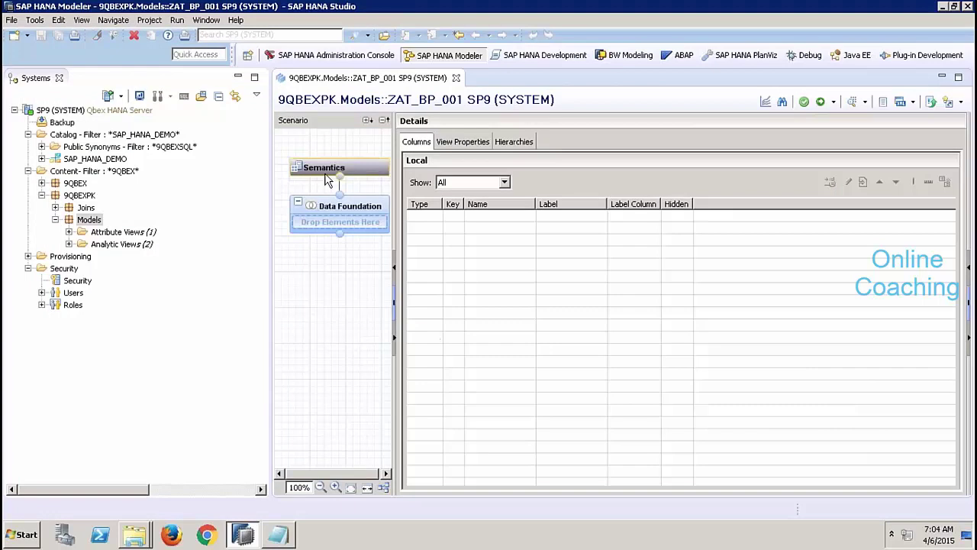
Step: Search for sap.hana.demo and add the EPM.MasterData.Addresses table to the view's Data Foundation
{"action": "left_click", "coordinate": [238, 77]}
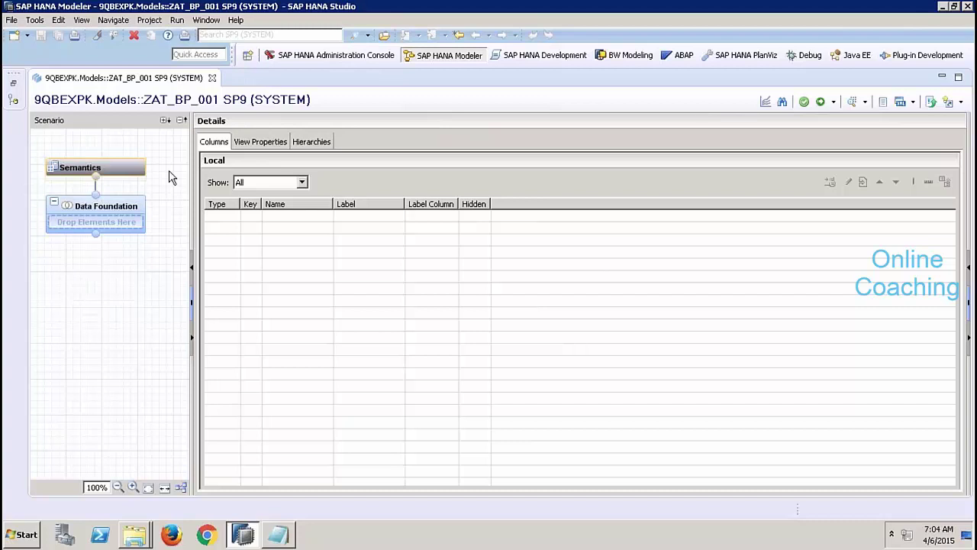
{"action": "left_click", "coordinate": [120, 200]}
{"action": "left_click", "coordinate": [121, 166]}
{"action": "left_click", "coordinate": [133, 208]}
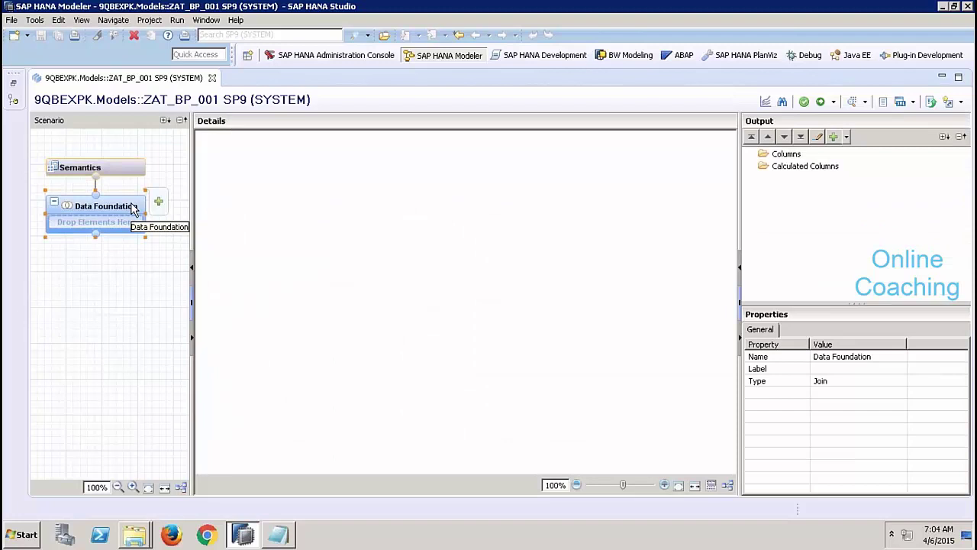
{"action": "right_click", "coordinate": [340, 200]}
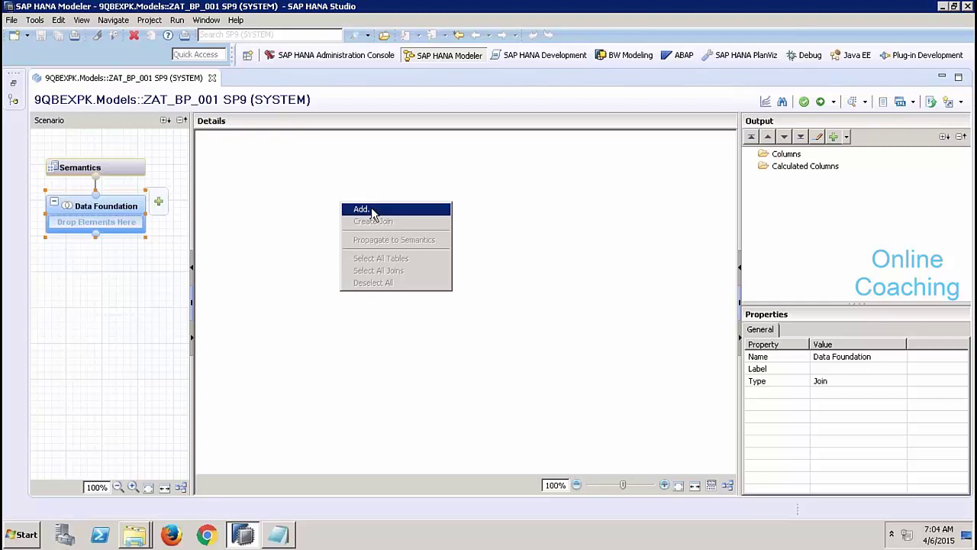
{"action": "left_click", "coordinate": [373, 210]}
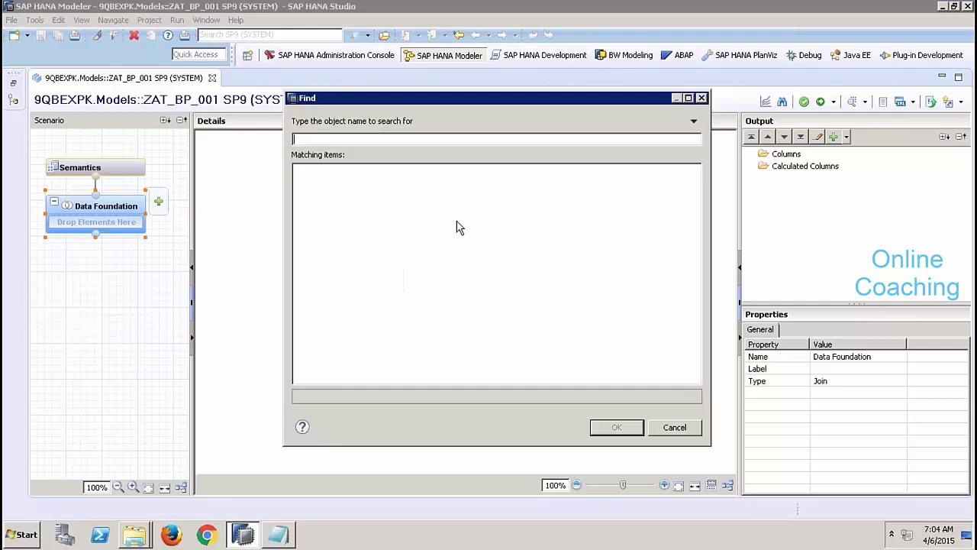
{"action": "type", "text": "SA"}
{"action": "key", "text": "BackSpace"}
{"action": "key", "text": "BackSpace"}
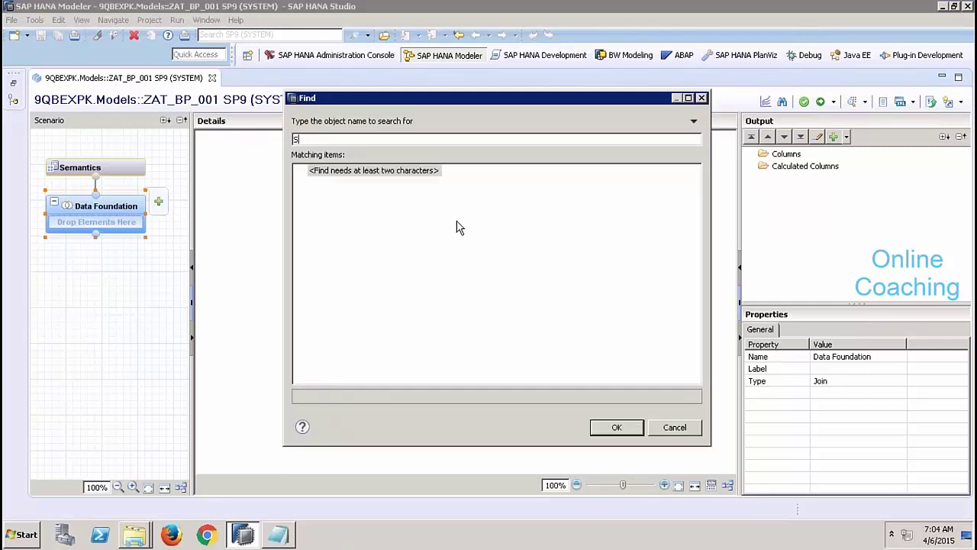
{"action": "type", "text": "sap"}
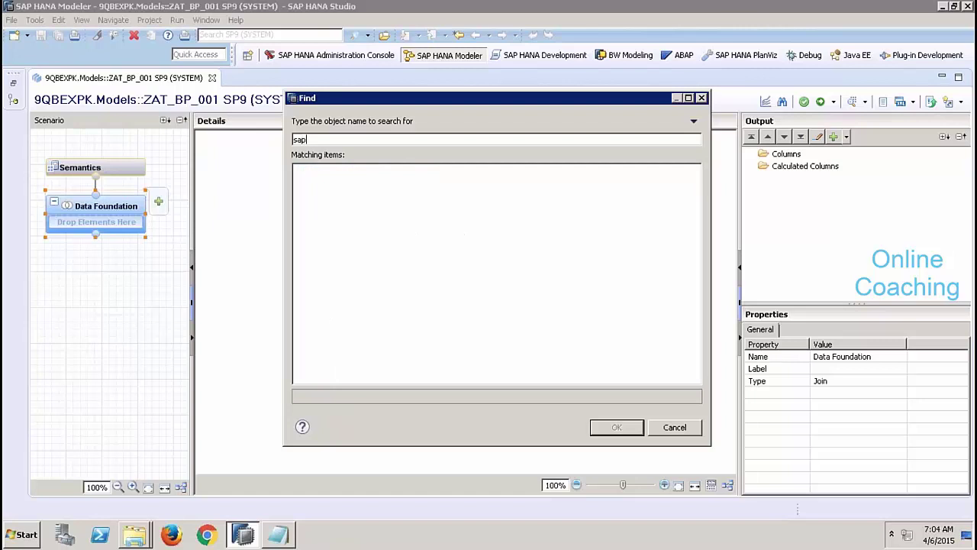
{"action": "type", "text": ".hana.demo"}
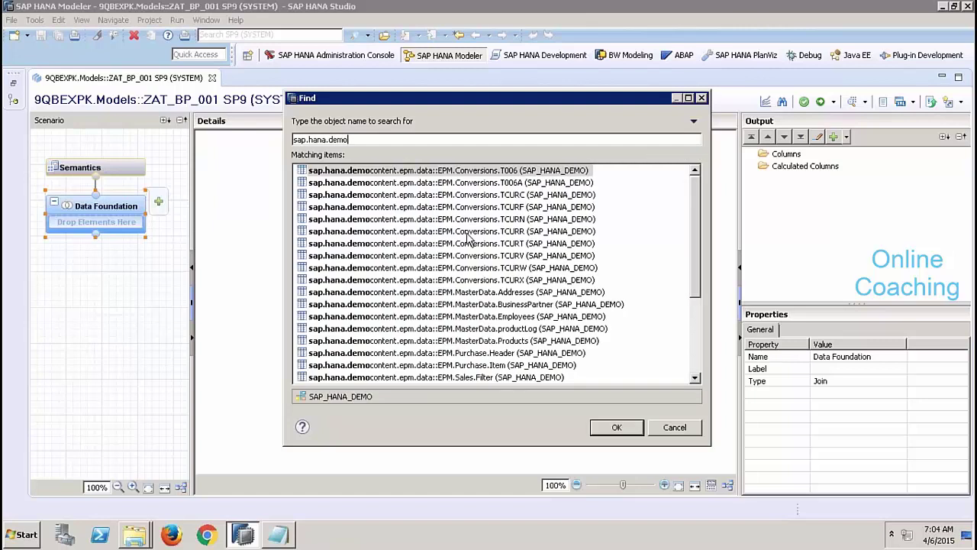
{"action": "double_click", "coordinate": [524, 292]}
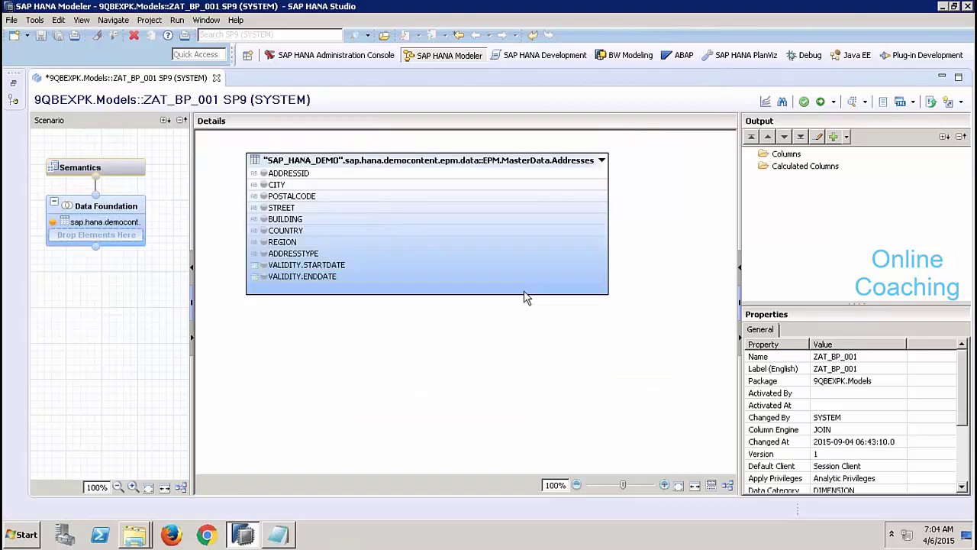
Step: Add the EPM.MasterData.BusinessPartner table from SAP_HANA_DEMO to the Data Foundation, searching with sap.hana.demo
{"action": "right_click", "coordinate": [522, 338]}
{"action": "left_click", "coordinate": [533, 340]}
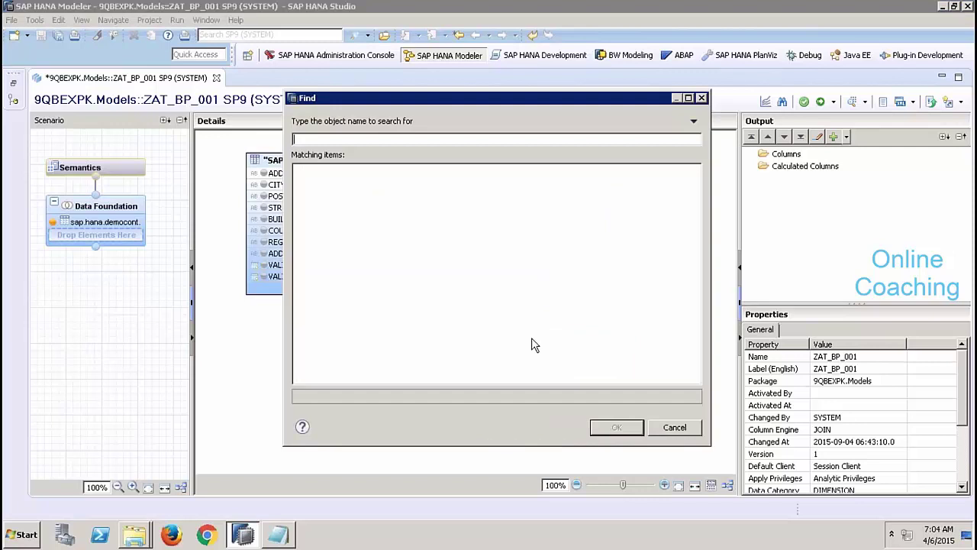
{"action": "type", "text": "sap.hana.d"}
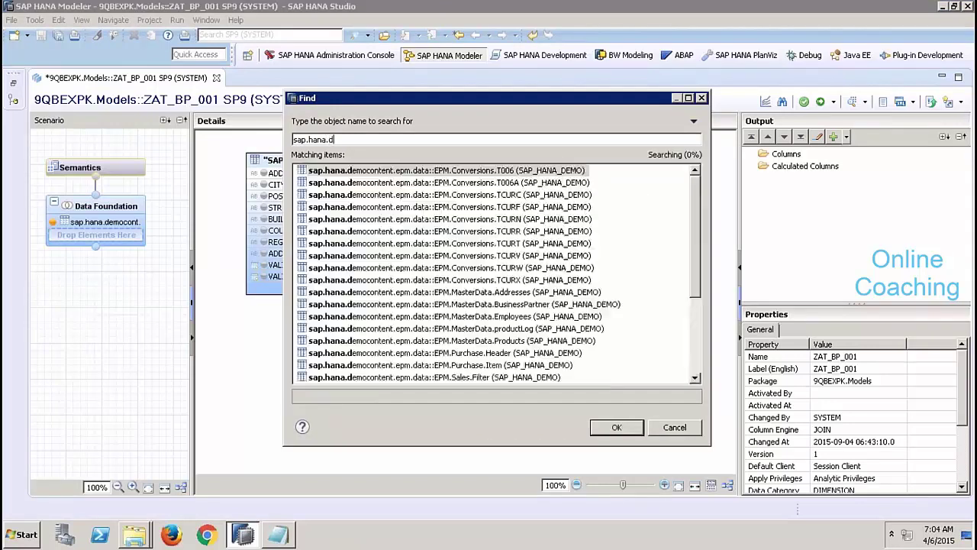
{"action": "type", "text": "emo"}
{"action": "key", "text": "shift+Home"}
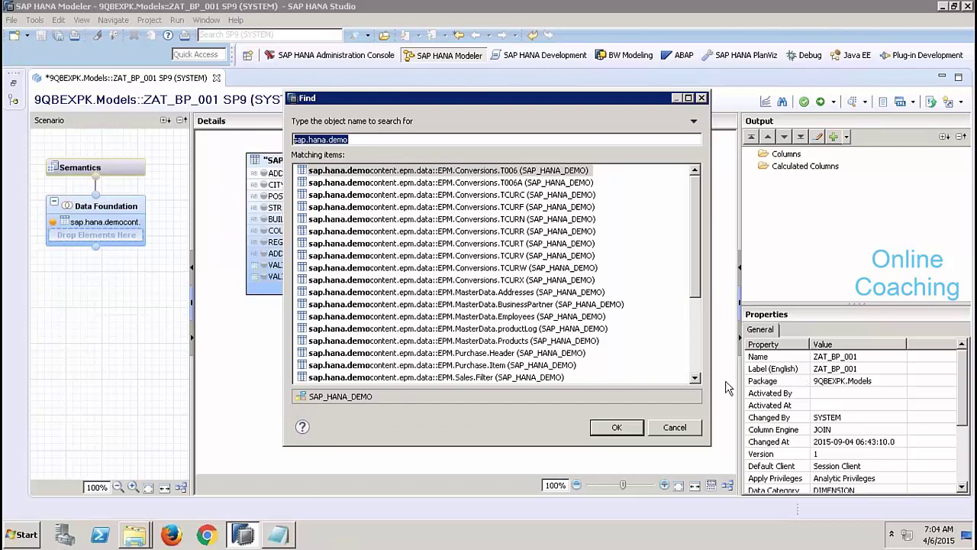
{"action": "left_click", "coordinate": [563, 305]}
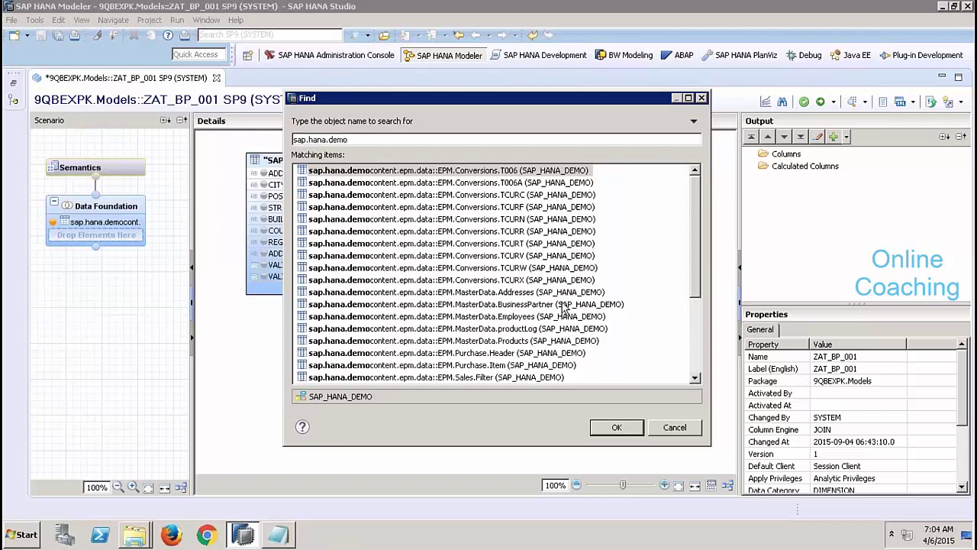
{"action": "left_click", "coordinate": [616, 427]}
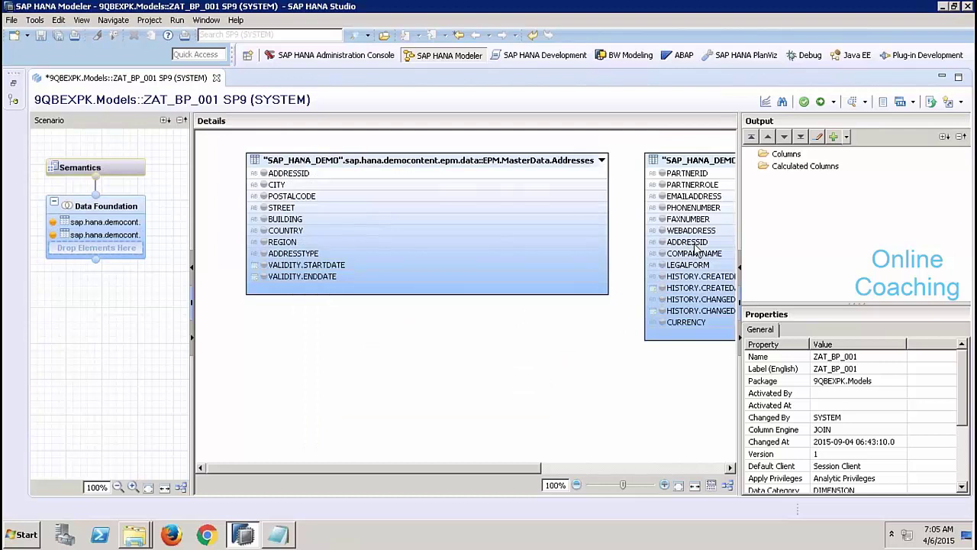
Step: Join the BusinessPartner and Addresses tables on ADDRESSID and add CITY, COUNTRY, REGION, PARTNERID and COMPANYNAME to the output columns
{"action": "left_click_drag", "start_coordinate": [696, 244], "coordinate": [609, 174]}
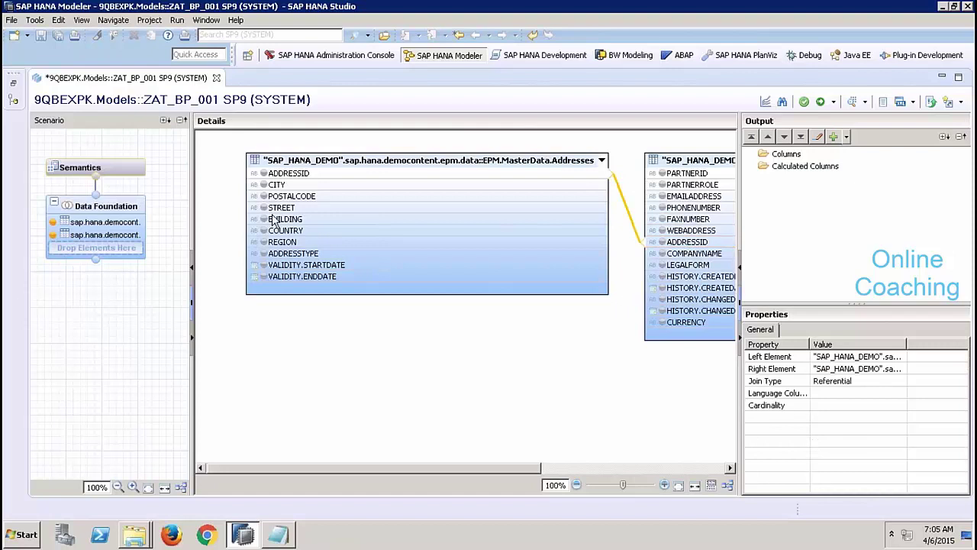
{"action": "left_click", "coordinate": [261, 188]}
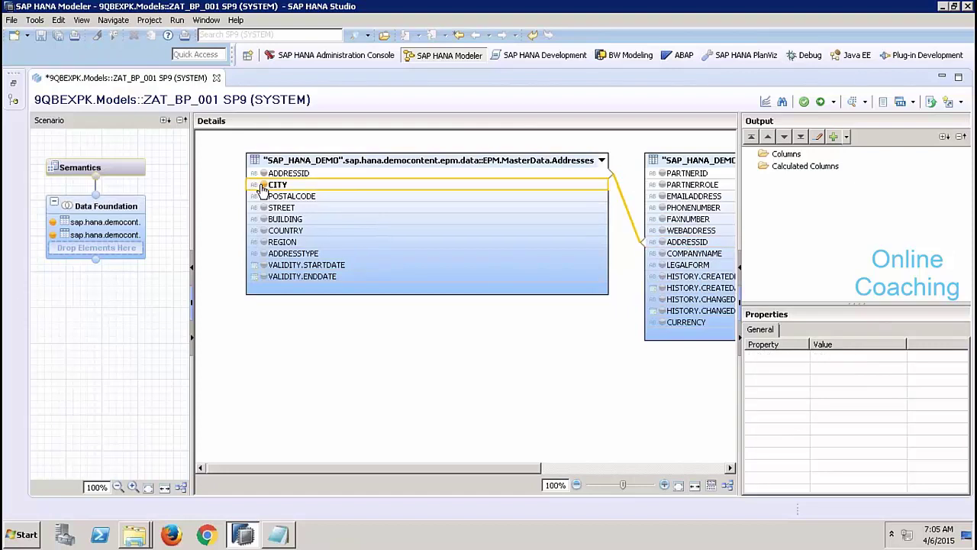
{"action": "left_click", "coordinate": [263, 231]}
{"action": "left_click", "coordinate": [263, 243]}
{"action": "left_click", "coordinate": [263, 242]}
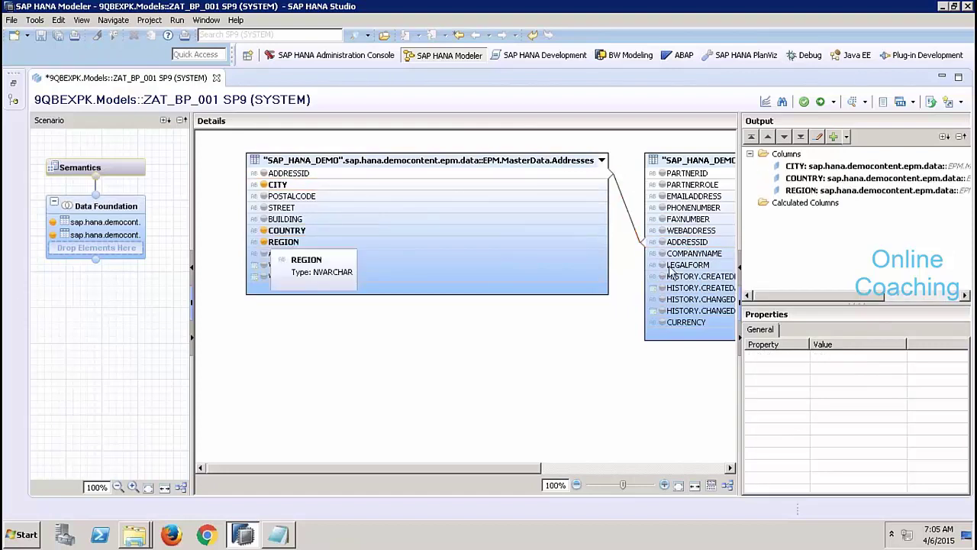
{"action": "left_click", "coordinate": [662, 174]}
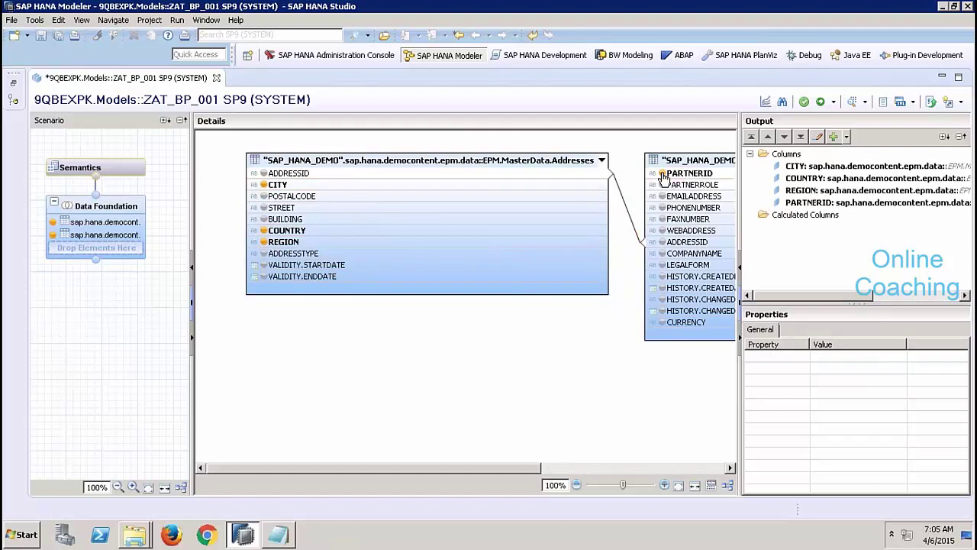
{"action": "left_click", "coordinate": [662, 254]}
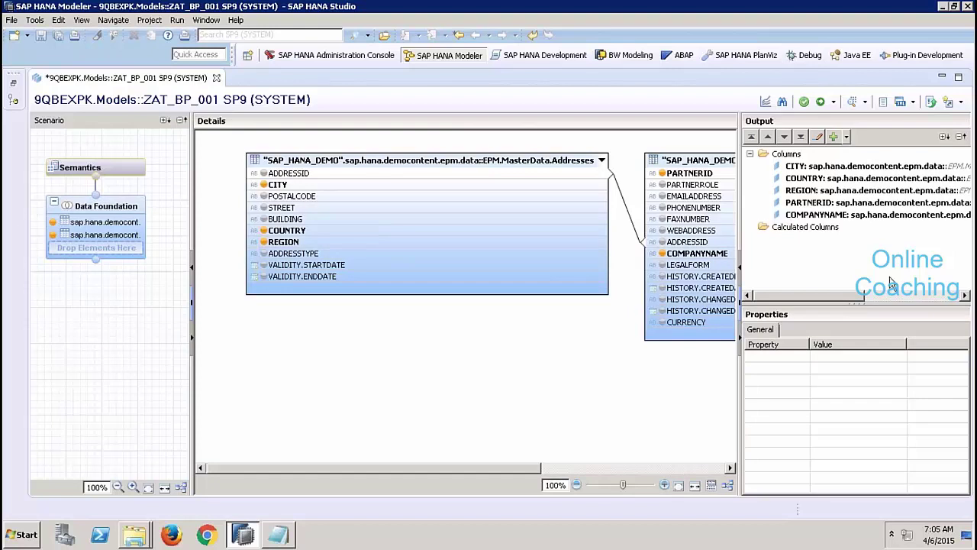
{"action": "left_click", "coordinate": [825, 205]}
Step: Review the view properties in Semantics and mark the PARTNERID column as the key attribute
{"action": "left_click", "coordinate": [134, 167]}
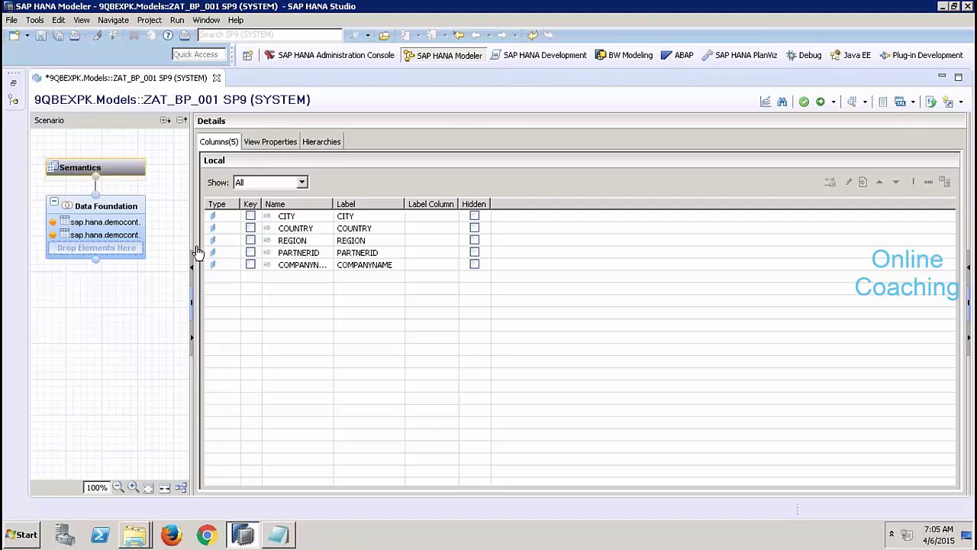
{"action": "left_click", "coordinate": [291, 147]}
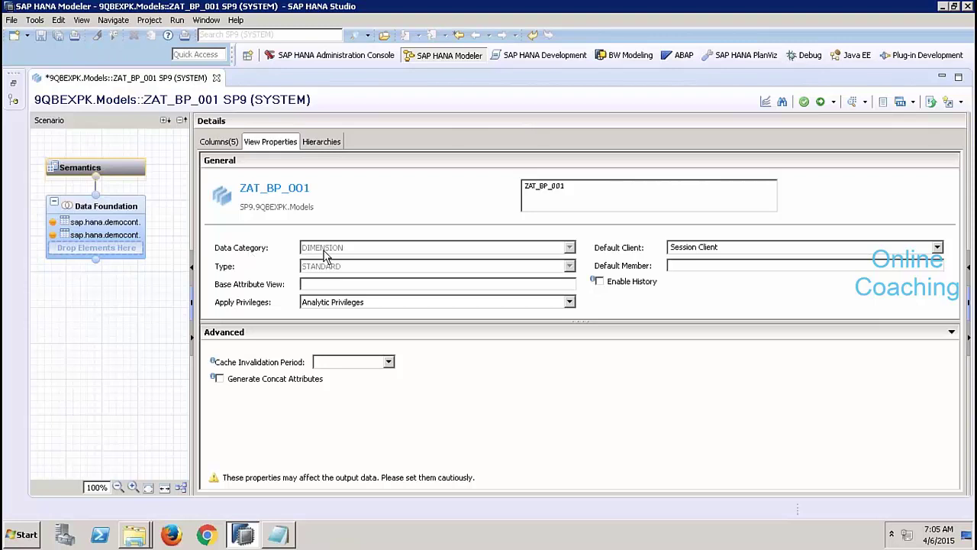
{"action": "left_click", "coordinate": [220, 145]}
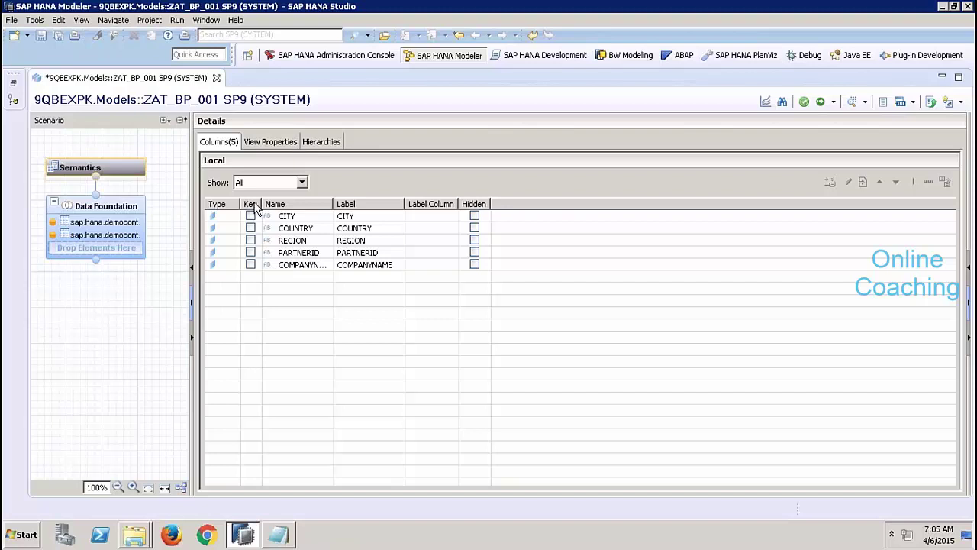
{"action": "left_click", "coordinate": [251, 253]}
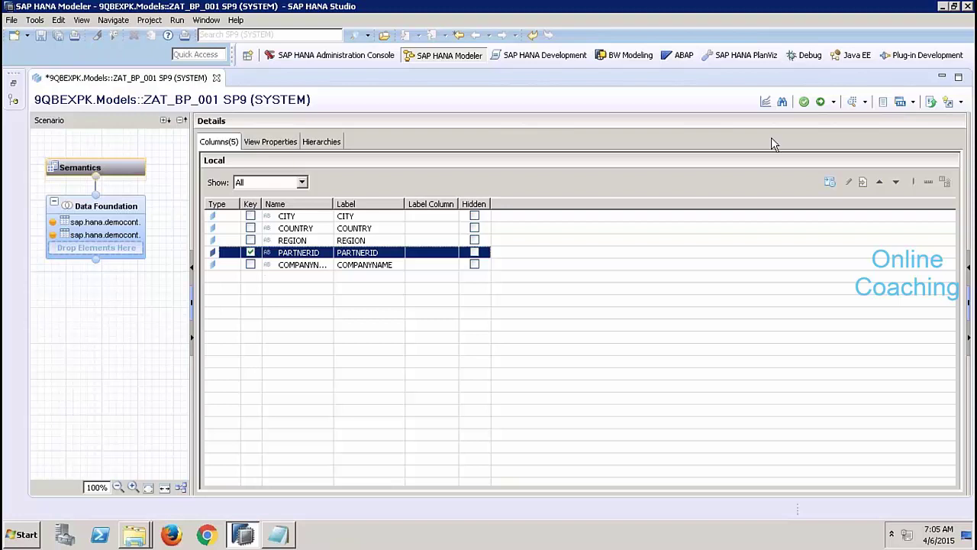
Step: Save and activate the ZAT_BP_001 view, and close its editor along with the job log
{"action": "left_click", "coordinate": [821, 100]}
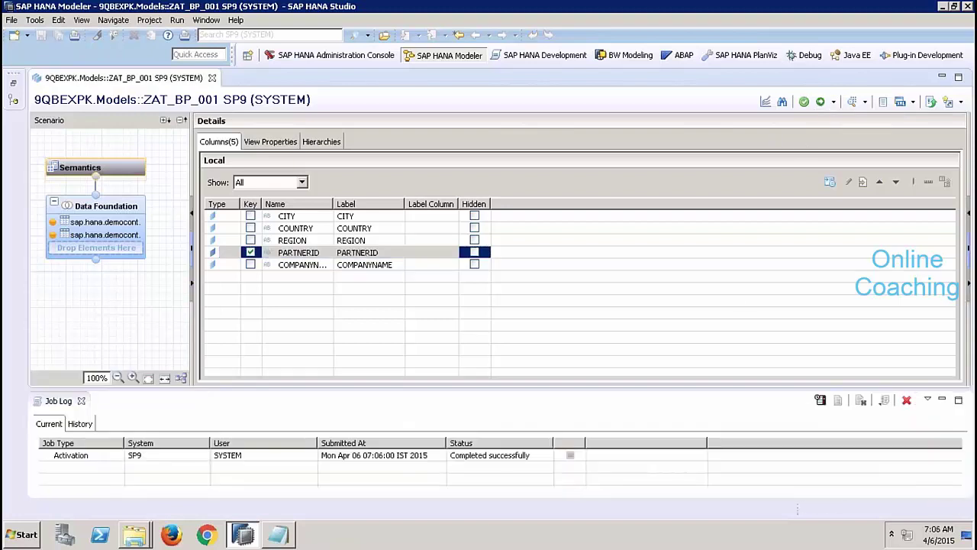
{"action": "left_click", "coordinate": [213, 78]}
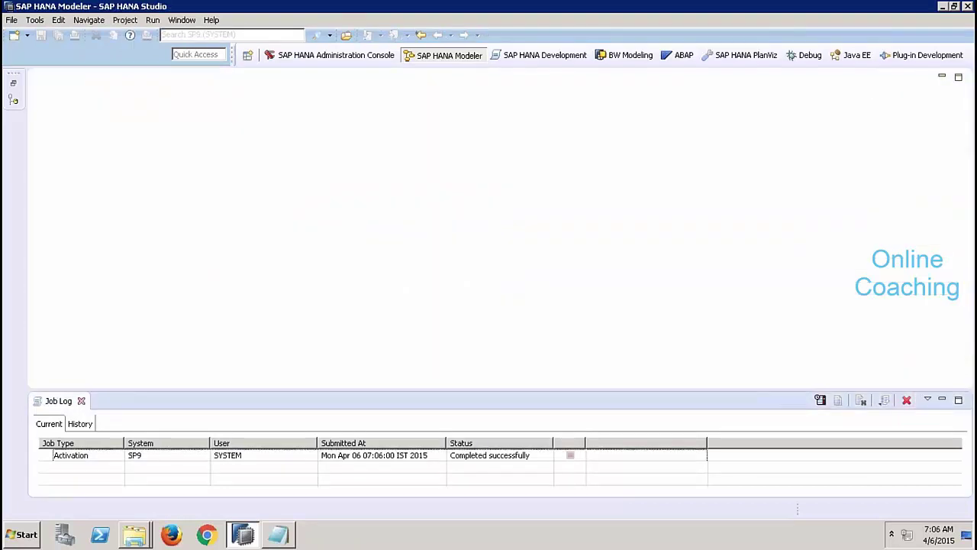
{"action": "left_click", "coordinate": [80, 400]}
Step: Create a standard attribute view named ZAT_PRODUCT_001 in the 9QBEXPK Models package
{"action": "left_click", "coordinate": [13, 82]}
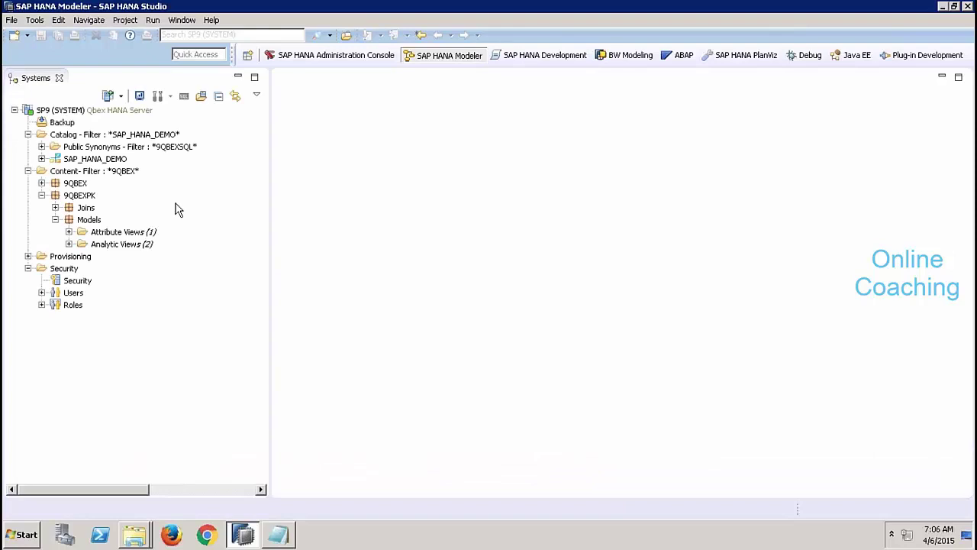
{"action": "right_click", "coordinate": [90, 221]}
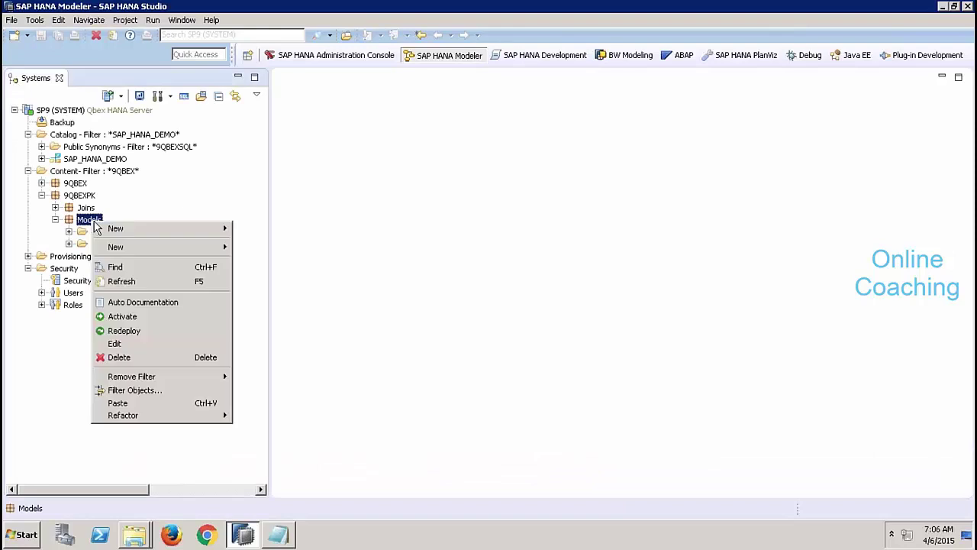
{"action": "mouse_move", "coordinate": [153, 252]}
{"action": "left_click", "coordinate": [283, 261]}
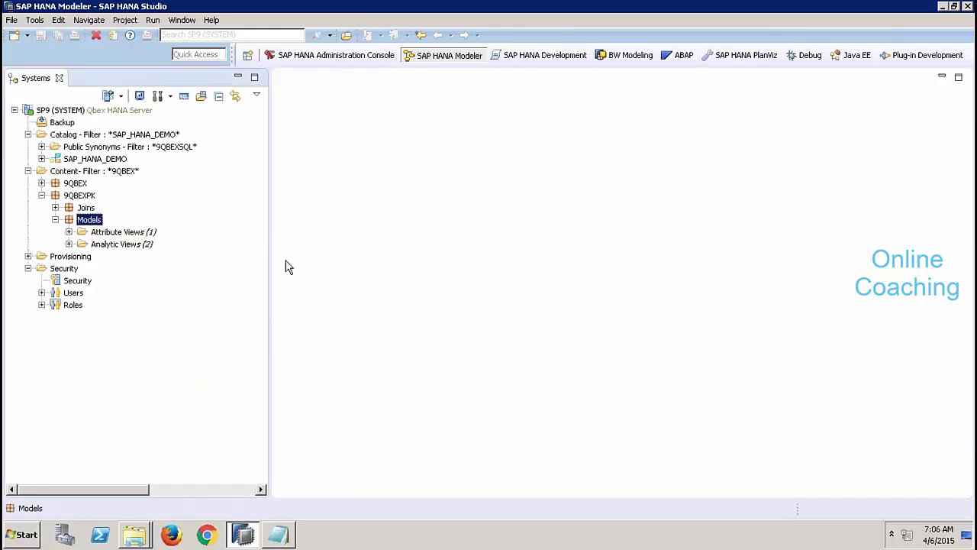
{"action": "type", "text": "Z"}
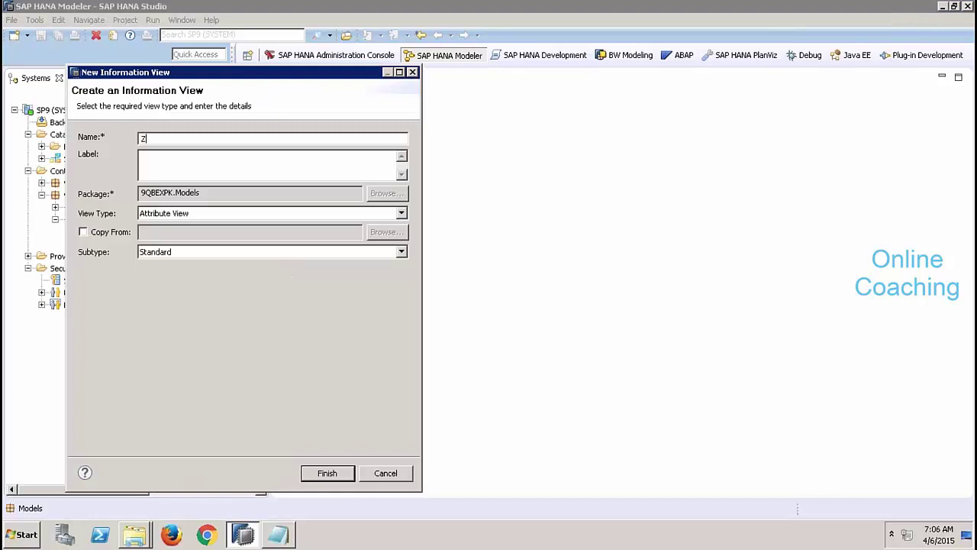
{"action": "type", "text": "AT_PRODUCT_001"}
{"action": "key", "text": "Tab"}
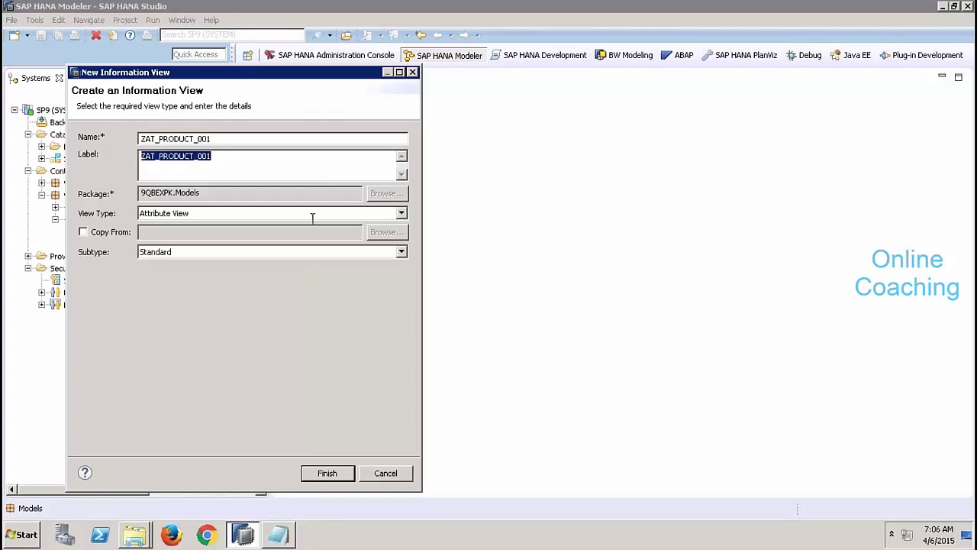
{"action": "left_click", "coordinate": [327, 473]}
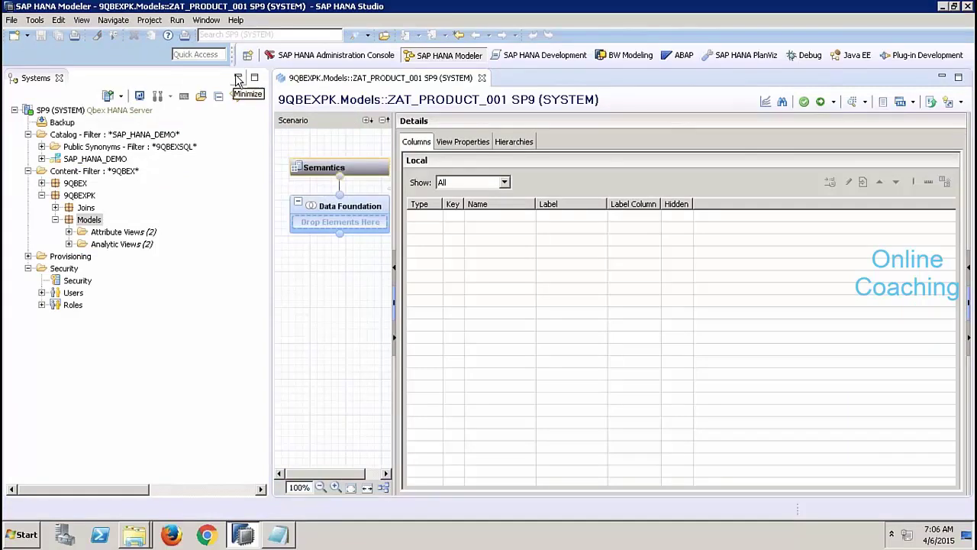
Step: Add the EPM.MasterData.Products, EPM.Util.Texts and EPM.Util.Constants tables from SAP_HANA_DEMO to the Data Foundation, searching with sap.hana.demo
{"action": "left_click", "coordinate": [237, 78]}
{"action": "left_click", "coordinate": [125, 223]}
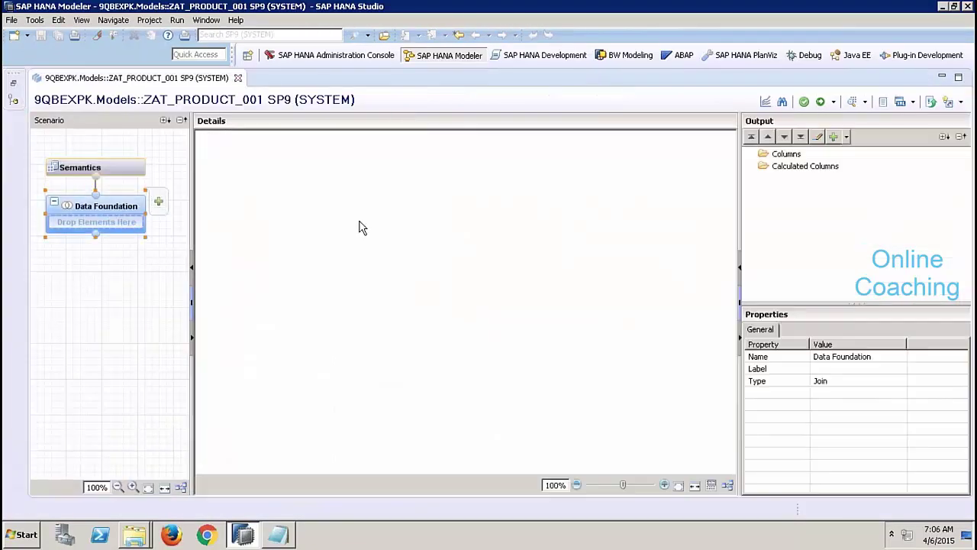
{"action": "right_click", "coordinate": [361, 227]}
{"action": "left_click", "coordinate": [381, 228]}
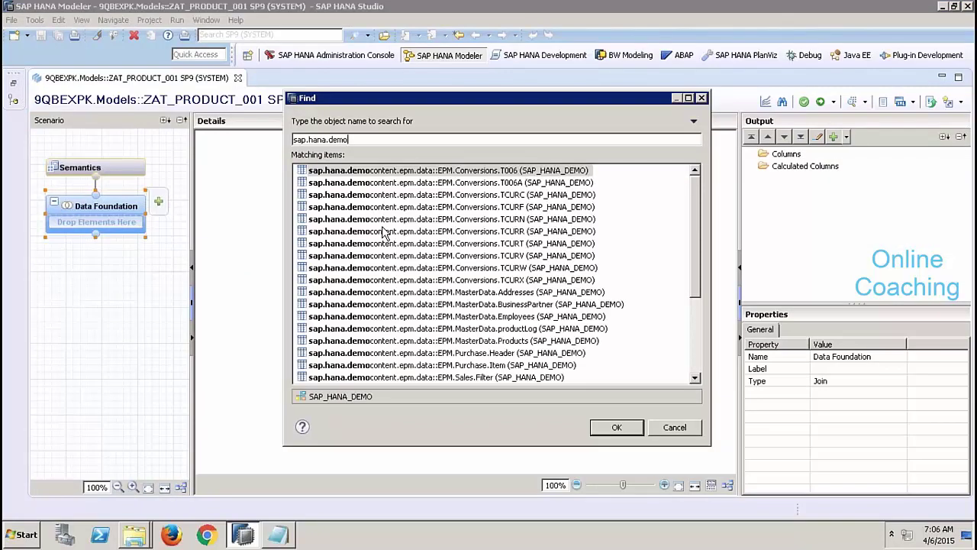
{"action": "left_click", "coordinate": [532, 342]}
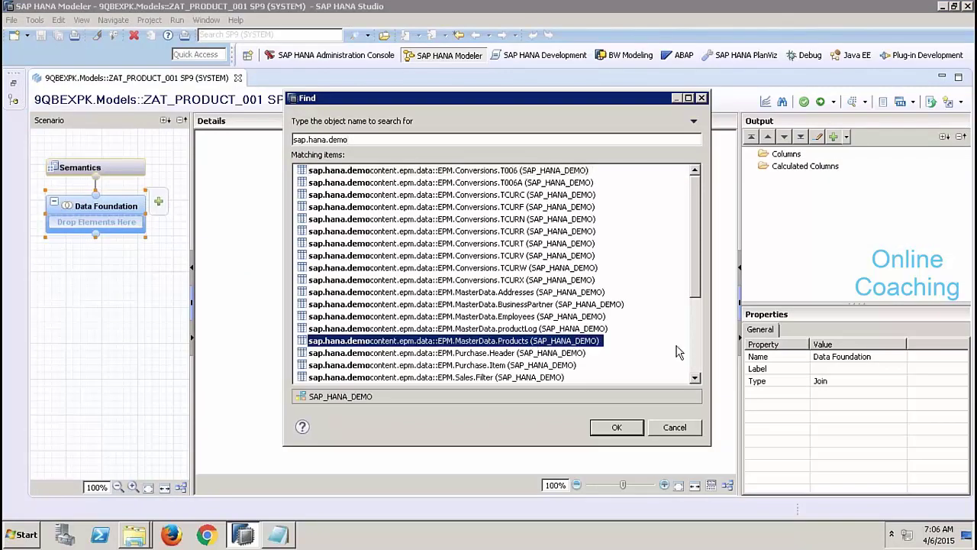
{"action": "left_click", "coordinate": [696, 359]}
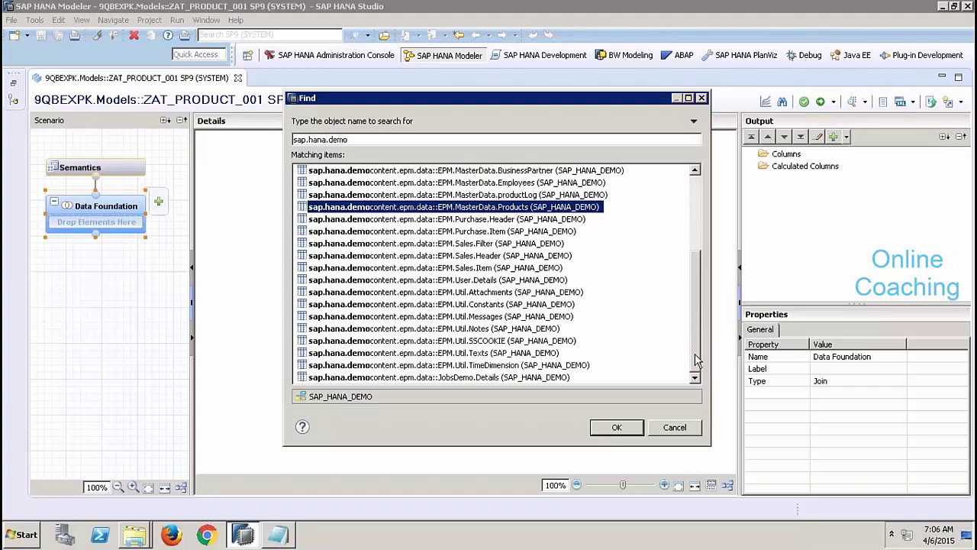
{"action": "left_click", "coordinate": [523, 354], "text": "ctrl"}
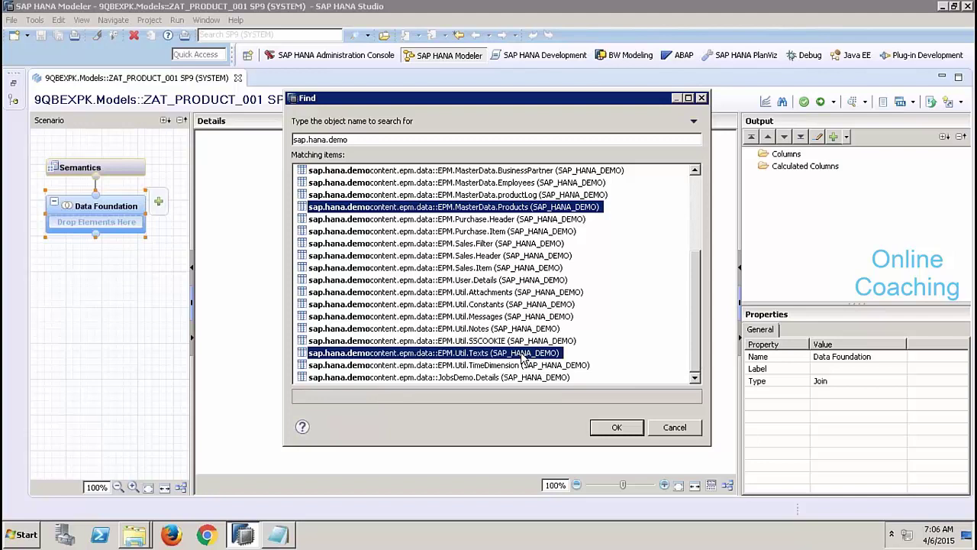
{"action": "left_click", "coordinate": [530, 306], "text": "ctrl"}
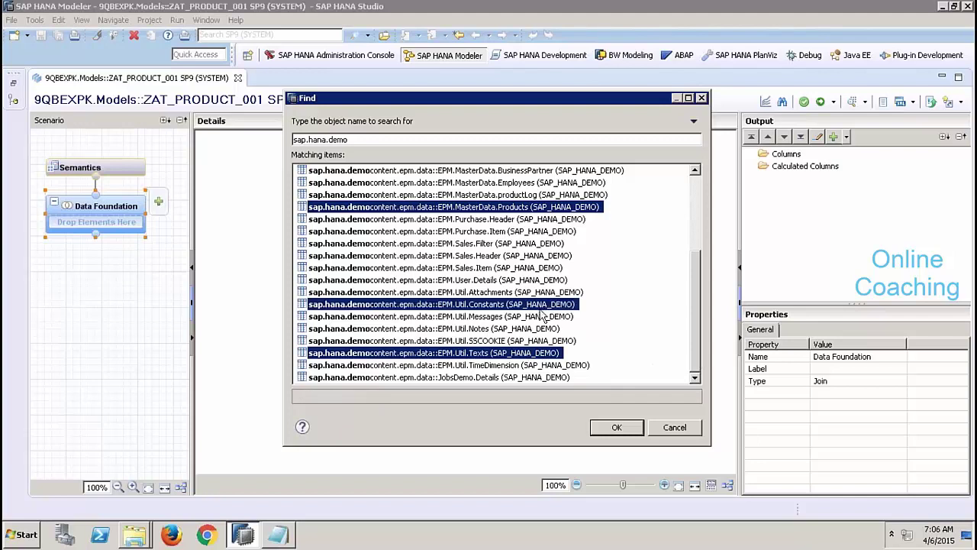
{"action": "left_click", "coordinate": [617, 428]}
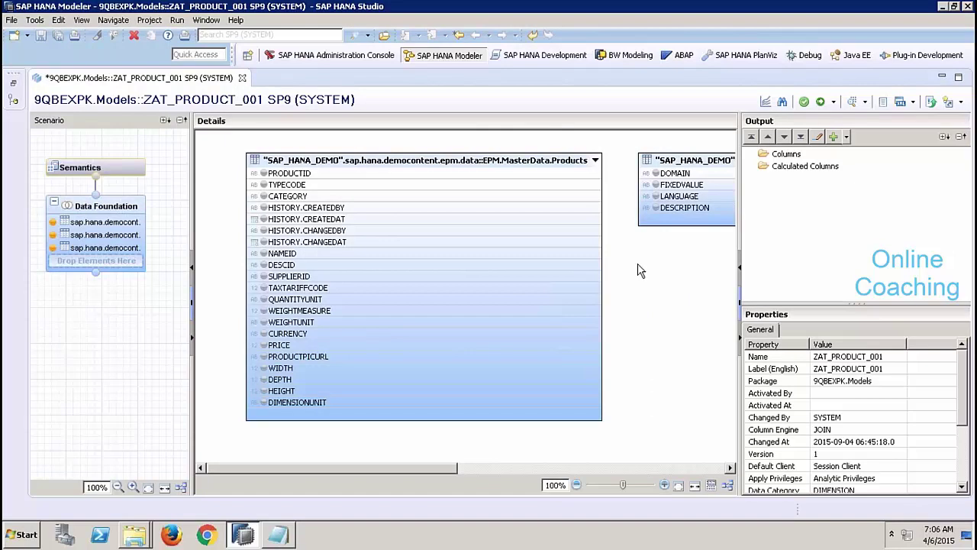
Step: Create a join from the Products table to the Texts table, linking NAMEID to TEXTID
{"action": "right_click", "coordinate": [674, 317]}
{"action": "left_click", "coordinate": [696, 329]}
{"action": "left_click", "coordinate": [443, 92]}
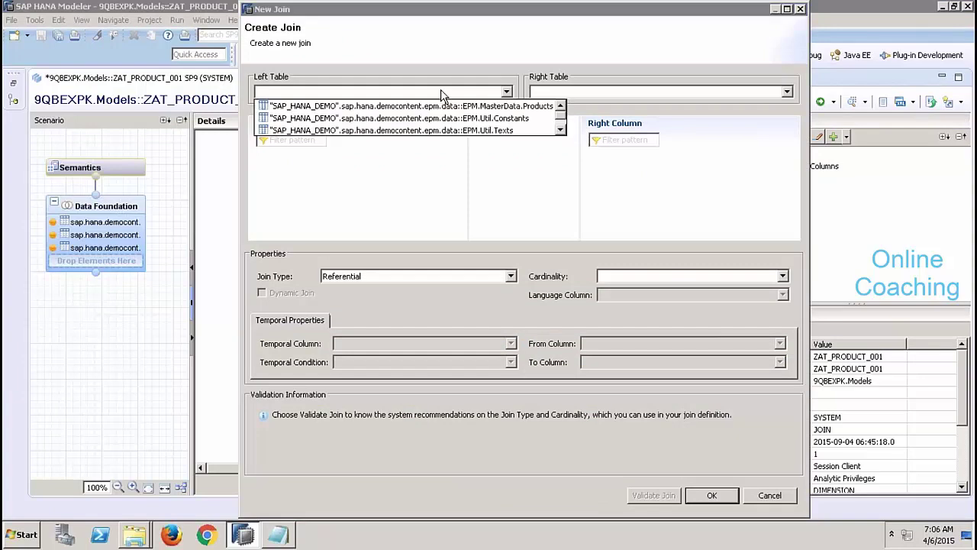
{"action": "left_click", "coordinate": [468, 111]}
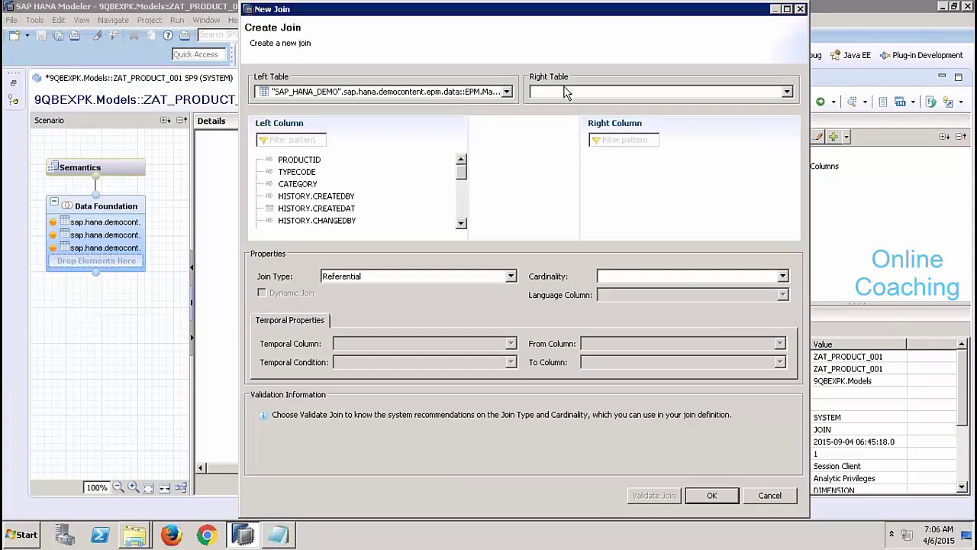
{"action": "left_click", "coordinate": [568, 92]}
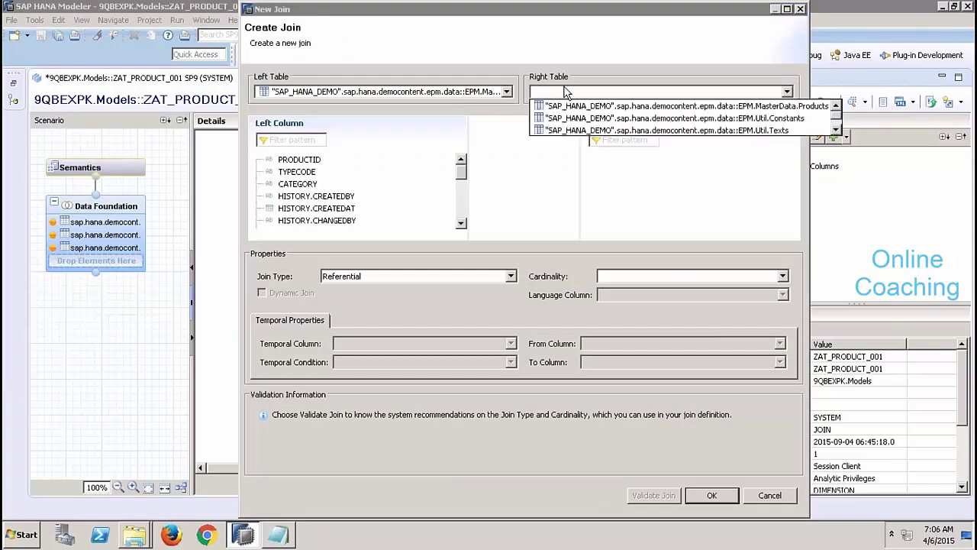
{"action": "left_click", "coordinate": [592, 131]}
{"action": "left_click", "coordinate": [461, 214]}
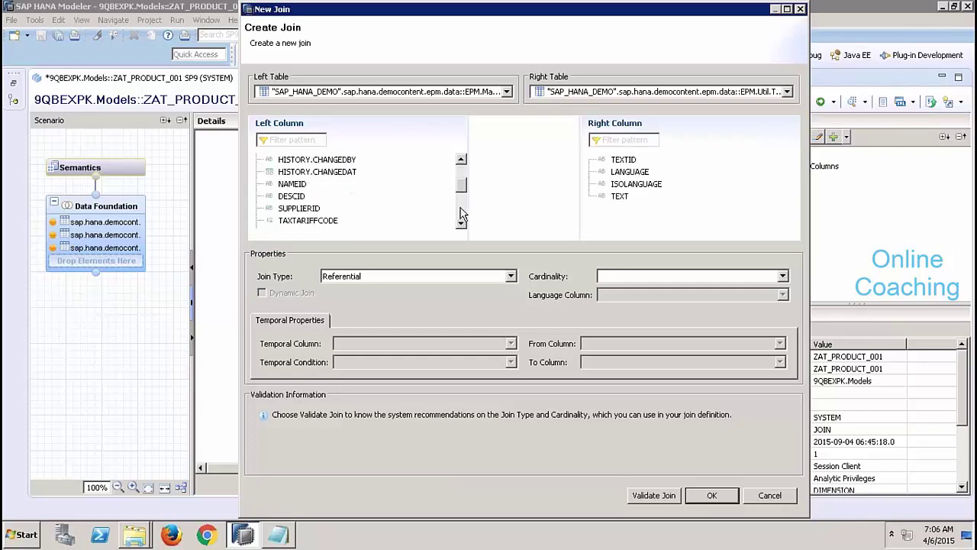
{"action": "mouse_move", "coordinate": [293, 187]}
{"action": "left_mouse_down"}
{"action": "mouse_move", "coordinate": [469, 160]}
{"action": "mouse_move", "coordinate": [624, 160]}
{"action": "left_mouse_up"}
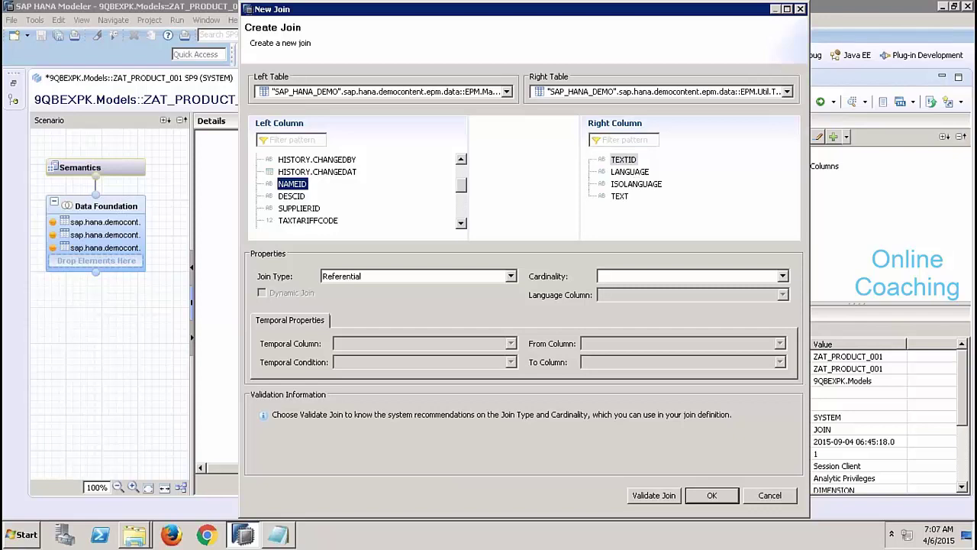
Step: Set the join type to Text Join with LANGUAGE as the language column and accept the join
{"action": "left_click", "coordinate": [510, 277]}
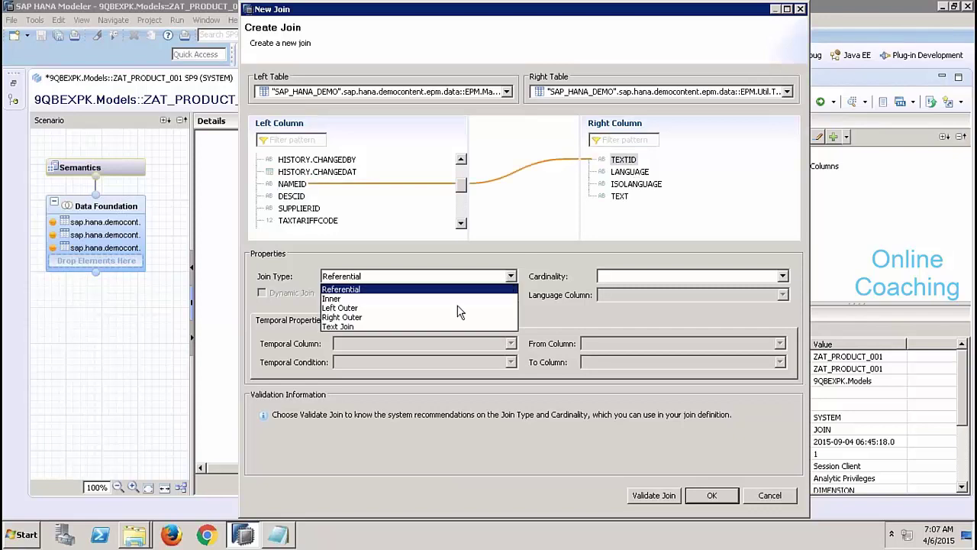
{"action": "left_click", "coordinate": [403, 327]}
{"action": "left_click", "coordinate": [667, 297]}
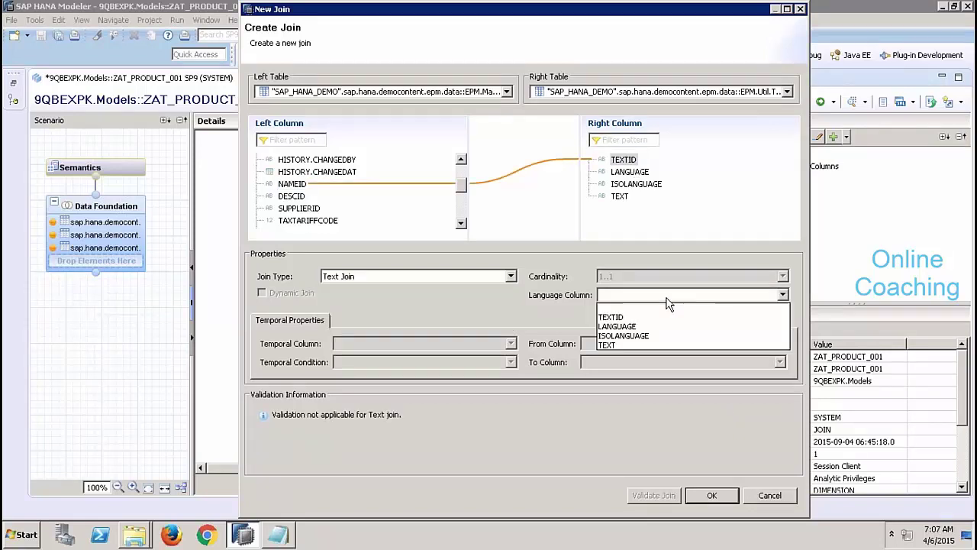
{"action": "left_click", "coordinate": [634, 327]}
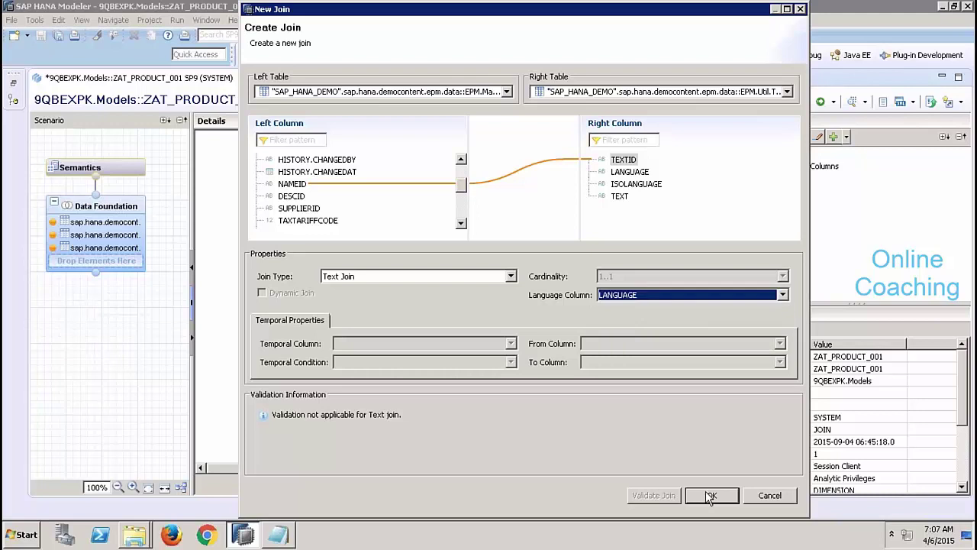
{"action": "left_click", "coordinate": [707, 493]}
{"action": "right_click", "coordinate": [645, 300]}
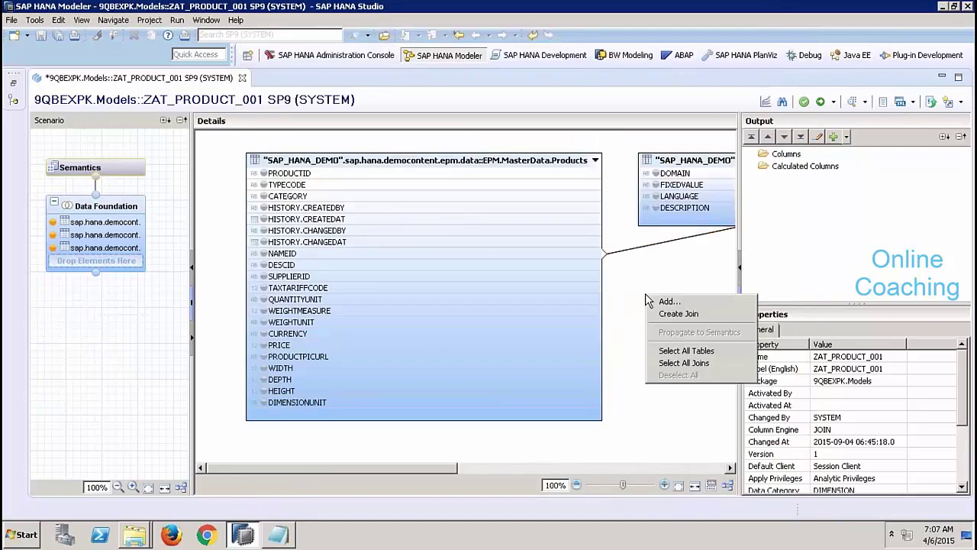
{"action": "left_click", "coordinate": [444, 465]}
{"action": "left_click_drag", "start_coordinate": [444, 466], "coordinate": [474, 471]}
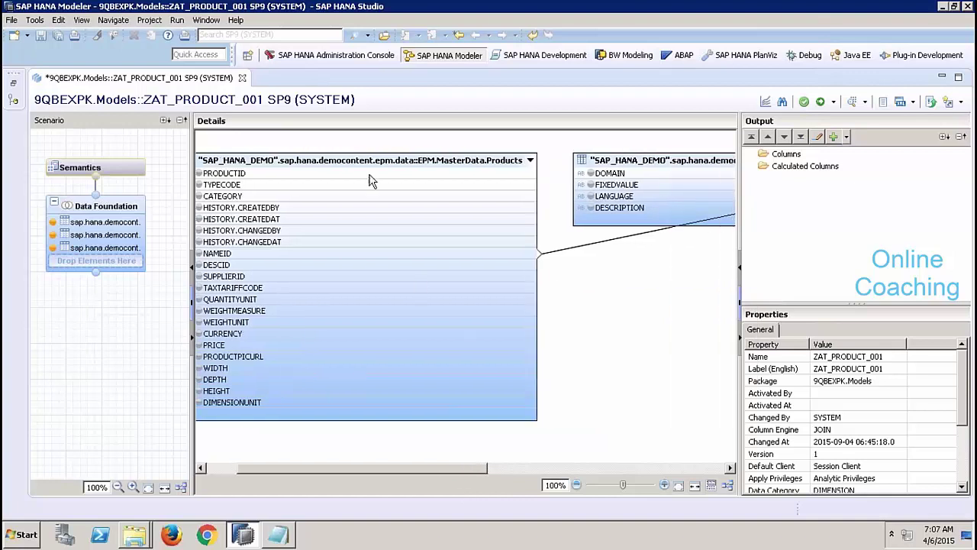
{"action": "left_click", "coordinate": [348, 186]}
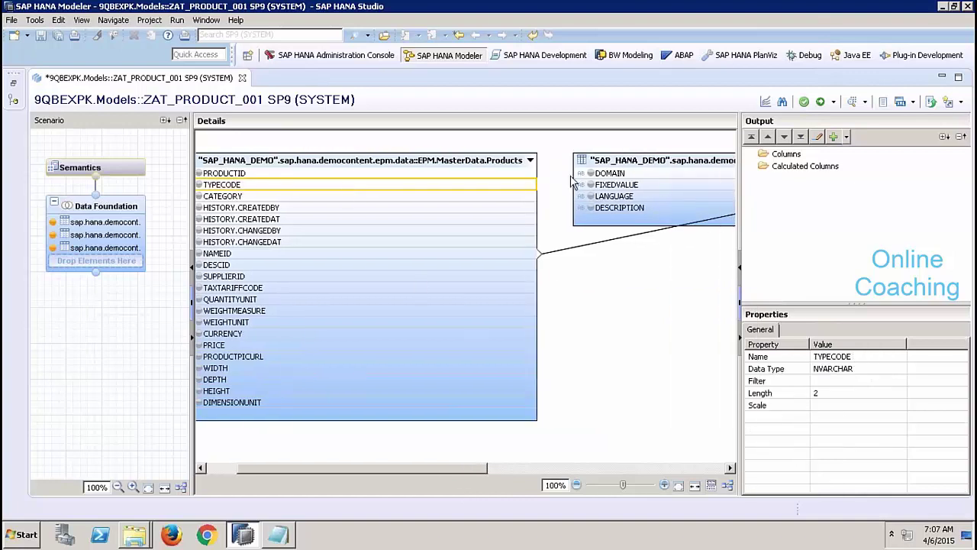
{"action": "left_click", "coordinate": [637, 160]}
{"action": "right_click", "coordinate": [639, 161]}
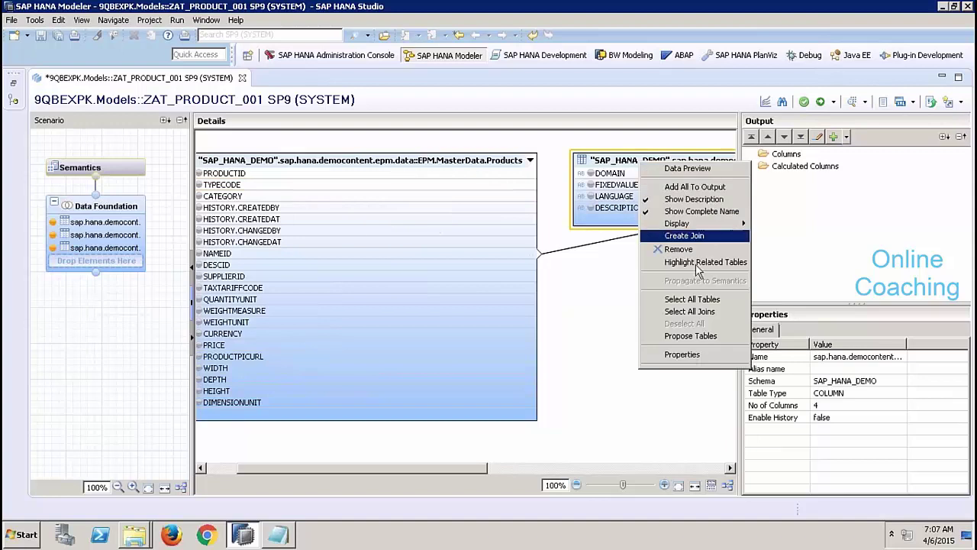
{"action": "left_click", "coordinate": [608, 281]}
Step: Apply an Equal filter with the value D_PR_TYPE to the DOMAIN column of the Constants table
{"action": "left_click", "coordinate": [623, 174]}
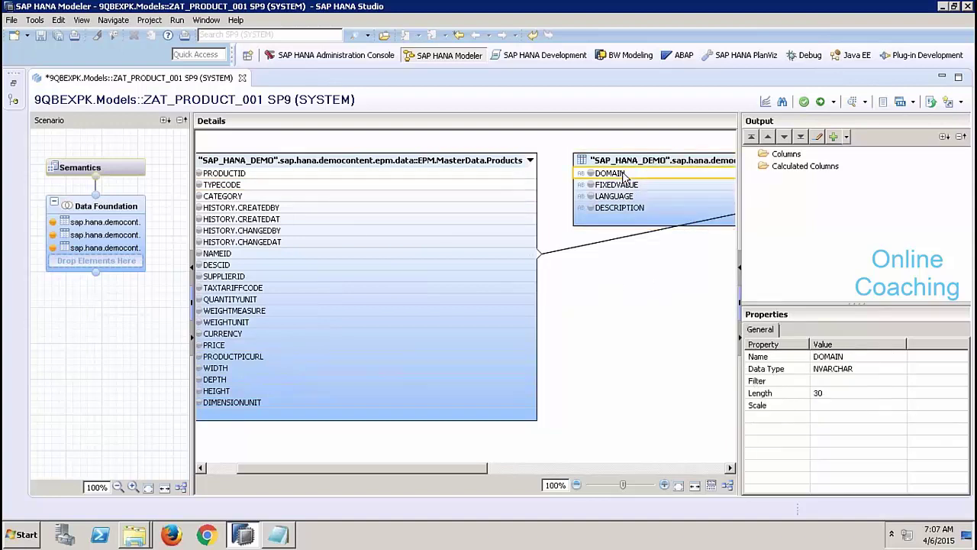
{"action": "right_click", "coordinate": [623, 174]}
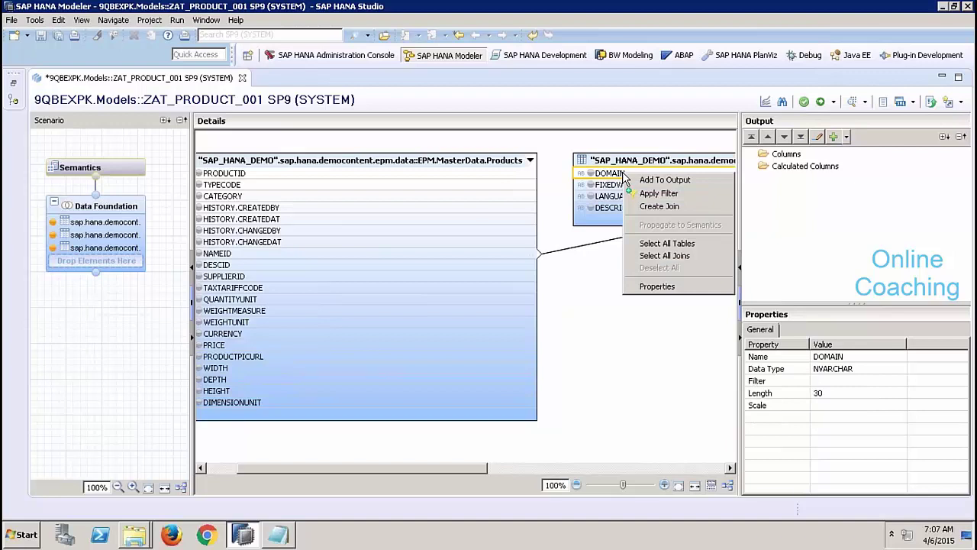
{"action": "left_click", "coordinate": [661, 192]}
{"action": "left_click", "coordinate": [361, 172]}
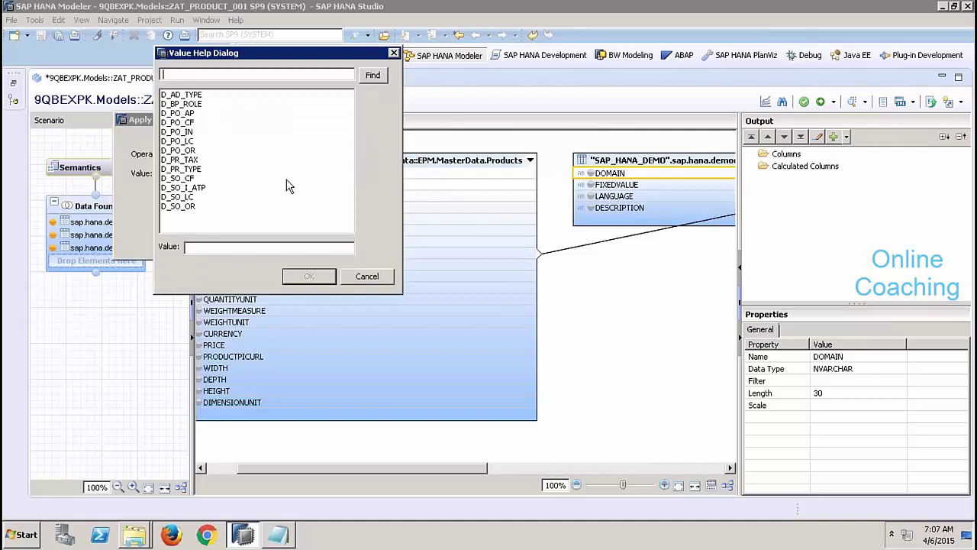
{"action": "left_click", "coordinate": [197, 169]}
{"action": "left_click", "coordinate": [309, 275]}
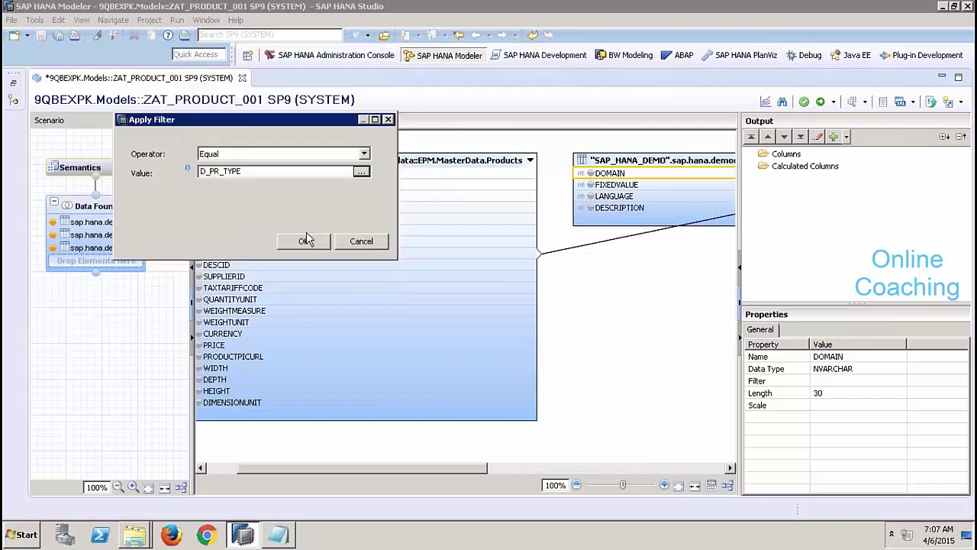
{"action": "left_click", "coordinate": [306, 238]}
Step: Create a join from the Products table to the Constants table, linking TYPECODE to FIXEDVALUE
{"action": "right_click", "coordinate": [619, 298]}
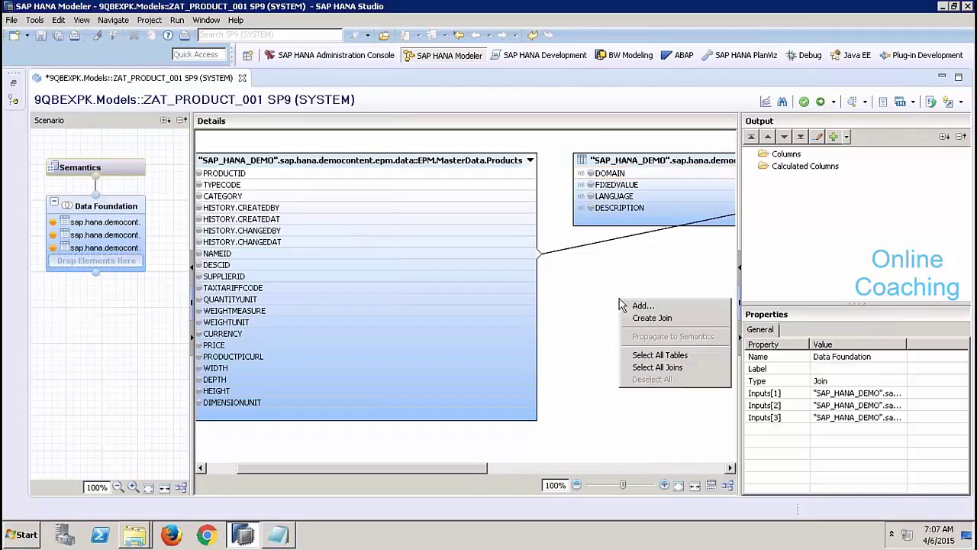
{"action": "left_click", "coordinate": [640, 320]}
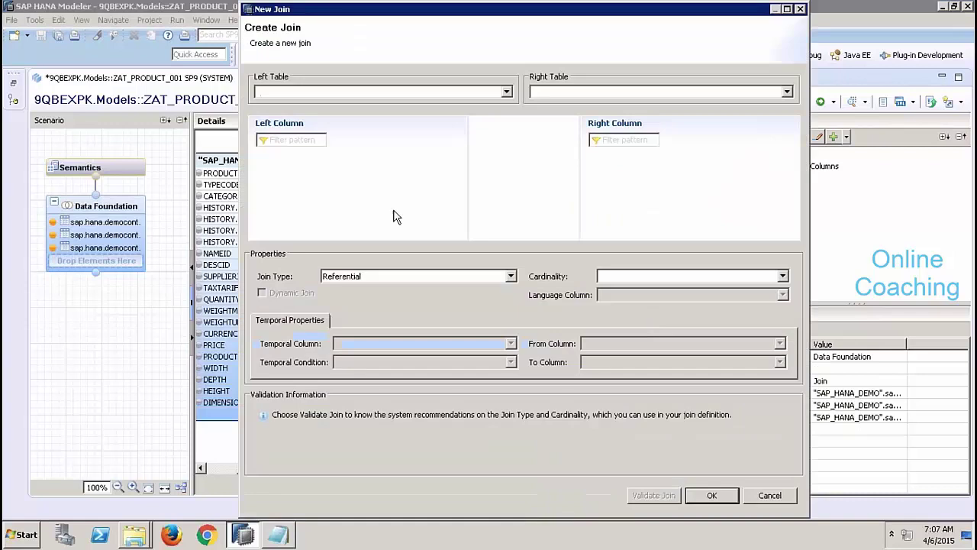
{"action": "left_click", "coordinate": [360, 93]}
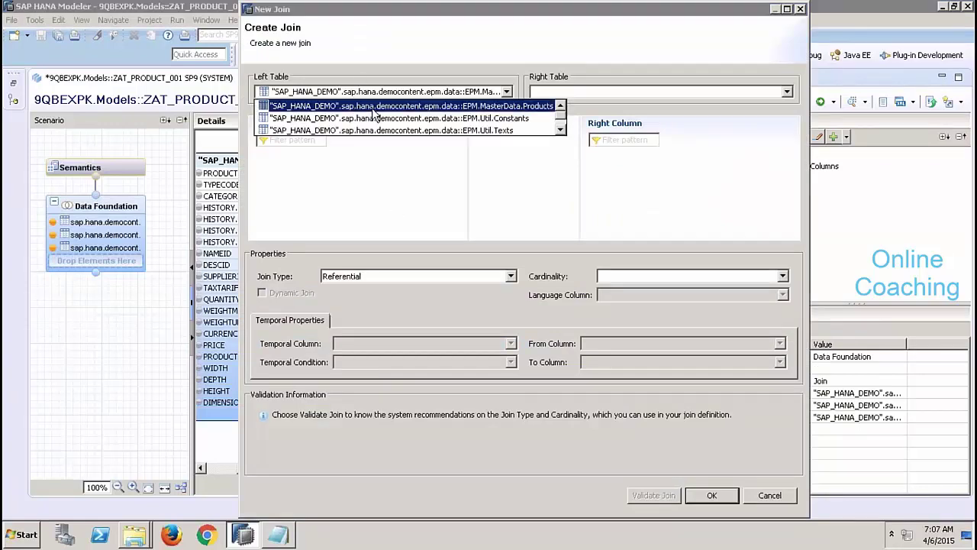
{"action": "left_click", "coordinate": [373, 107]}
{"action": "left_click", "coordinate": [579, 94]}
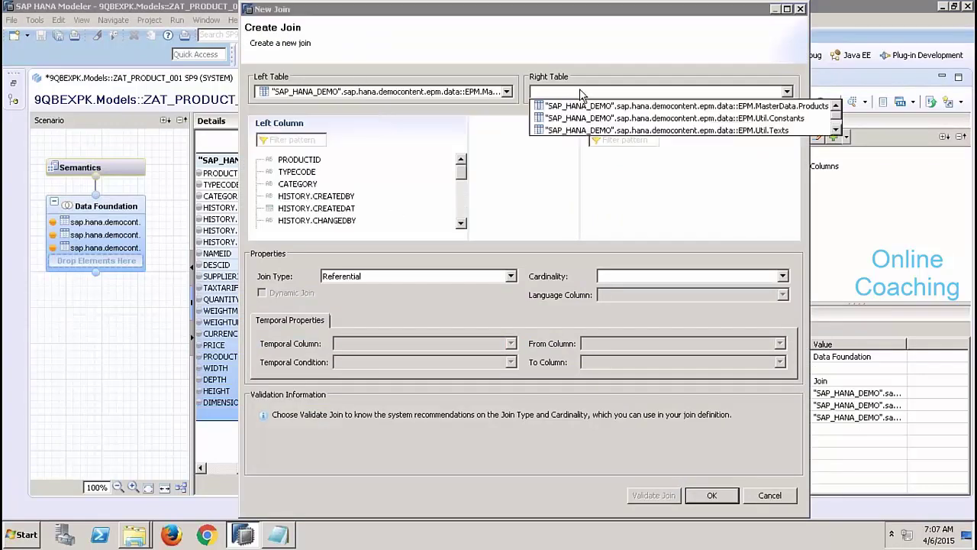
{"action": "left_click", "coordinate": [604, 120]}
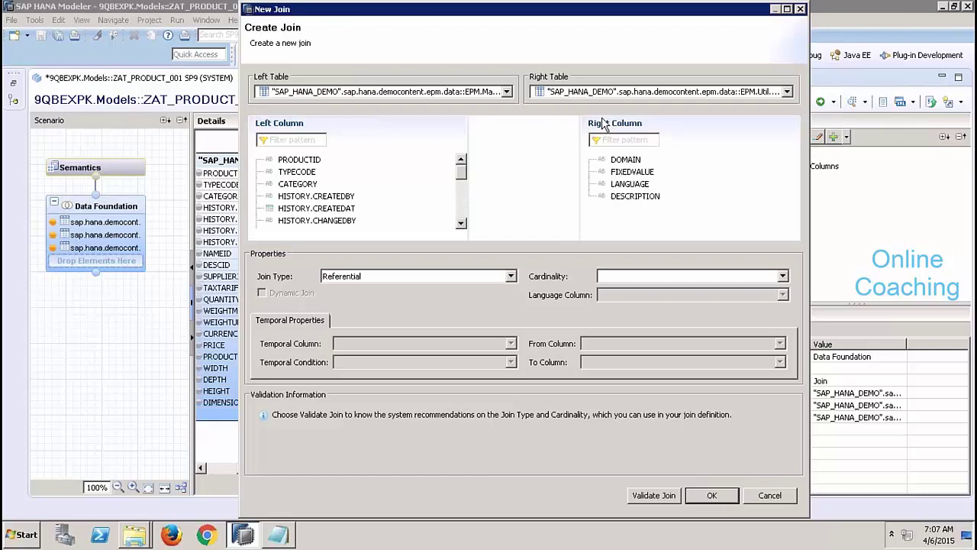
{"action": "left_click_drag", "start_coordinate": [313, 177], "coordinate": [626, 175]}
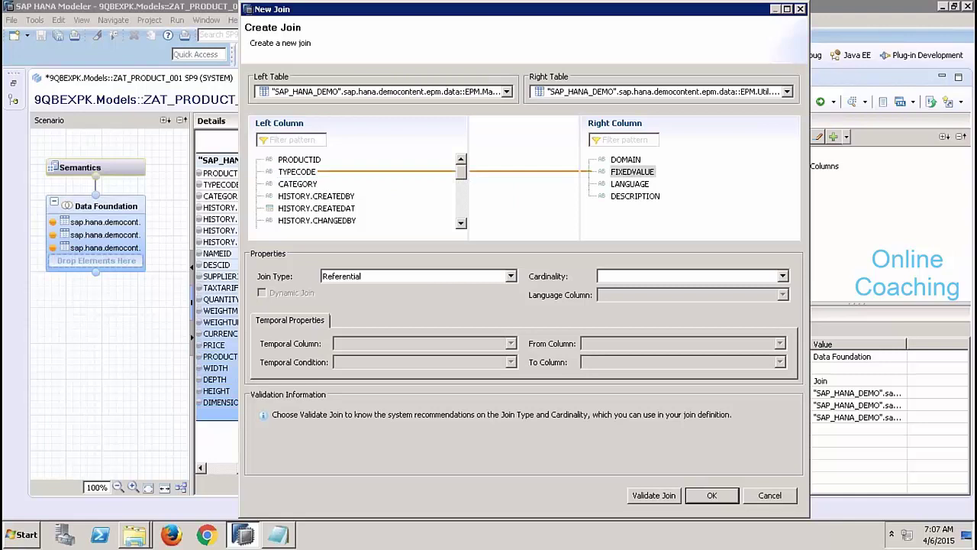
Step: Make the Products–Constants join a Text Join with LANGUAGE as its language column and accept it
{"action": "left_click", "coordinate": [496, 274]}
{"action": "left_click", "coordinate": [388, 326]}
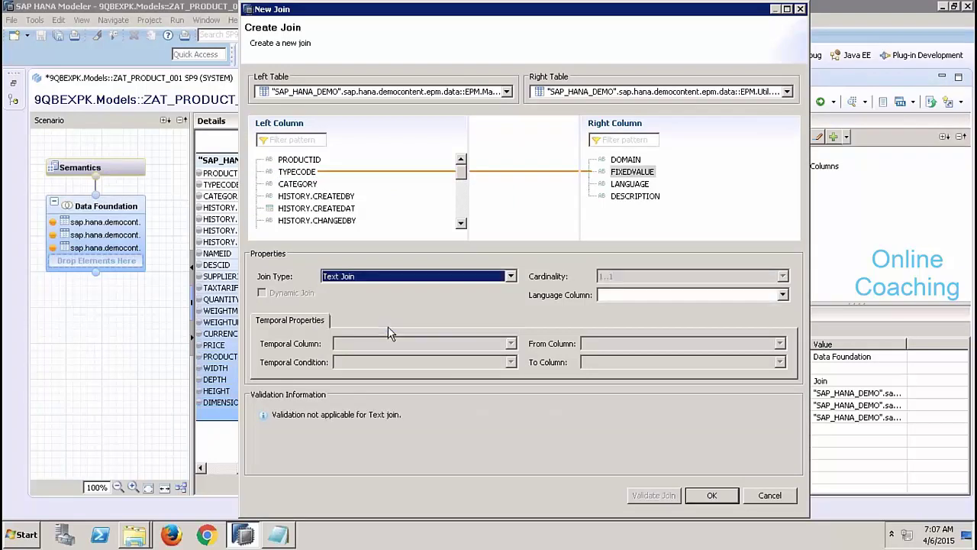
{"action": "left_click", "coordinate": [648, 299]}
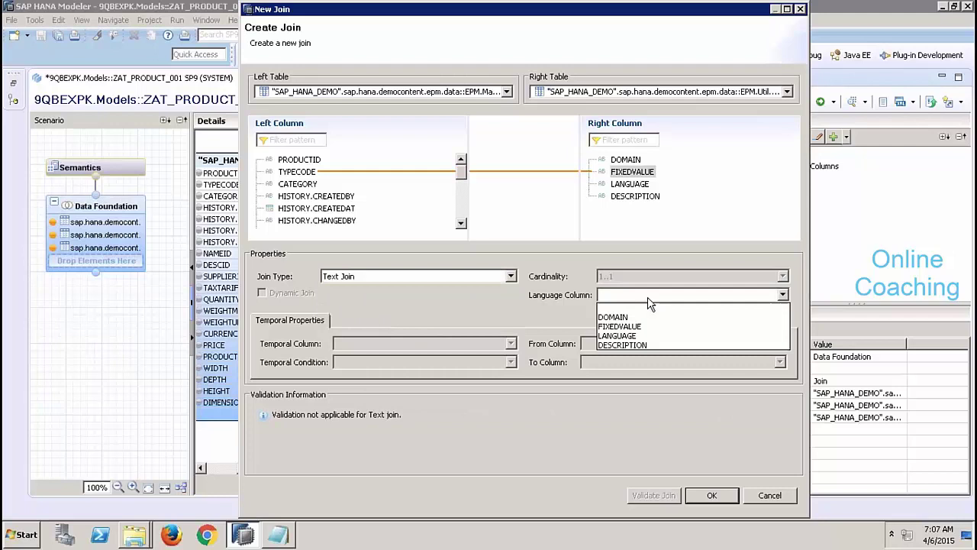
{"action": "left_click", "coordinate": [632, 336]}
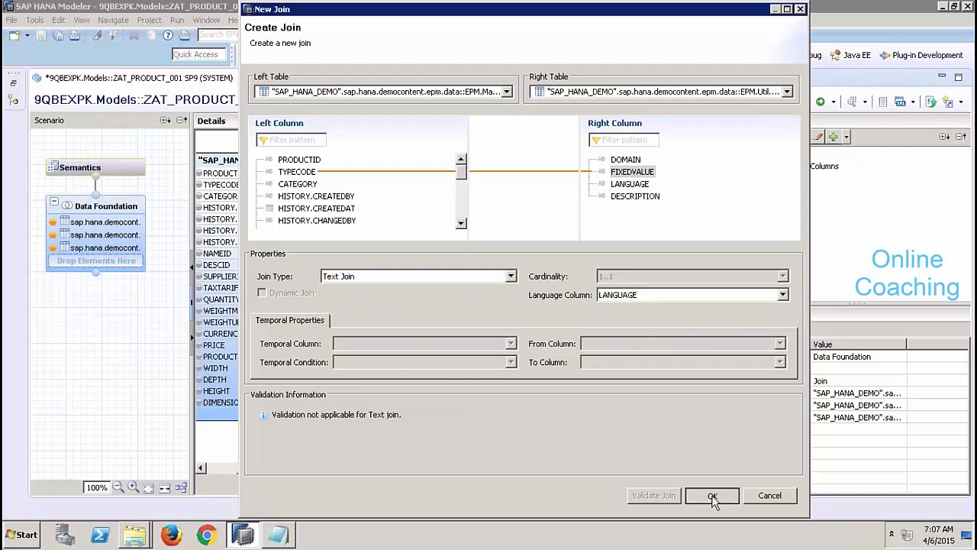
{"action": "left_click", "coordinate": [710, 494]}
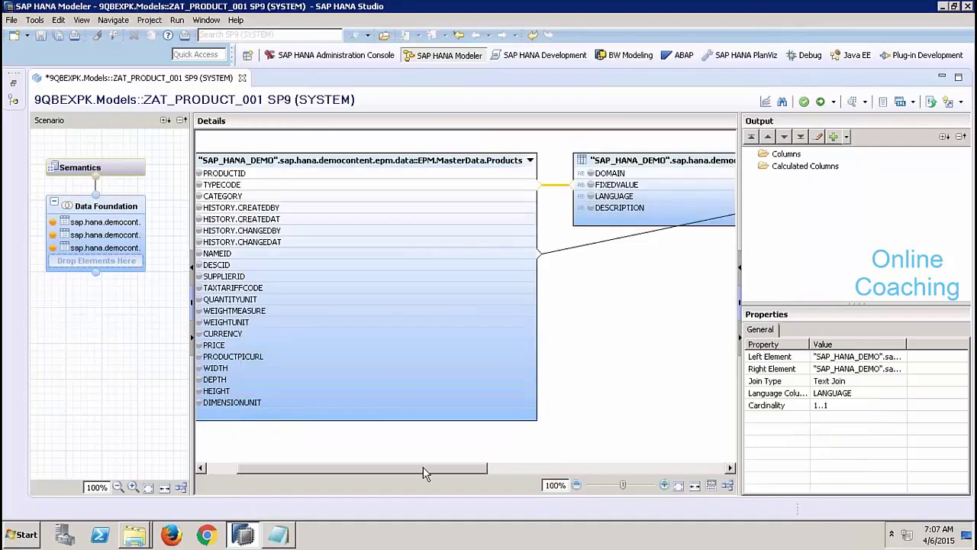
Step: Add PRODUCTID and CATEGORY from the Products table and DESCRIPTION from the Constants table to the output columns
{"action": "left_click_drag", "start_coordinate": [423, 466], "coordinate": [387, 465]}
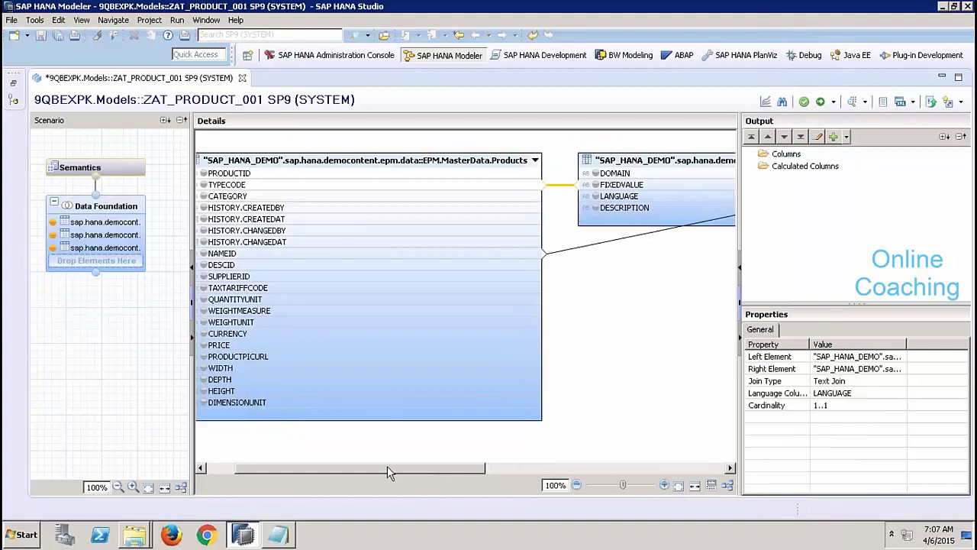
{"action": "left_click", "coordinate": [263, 174]}
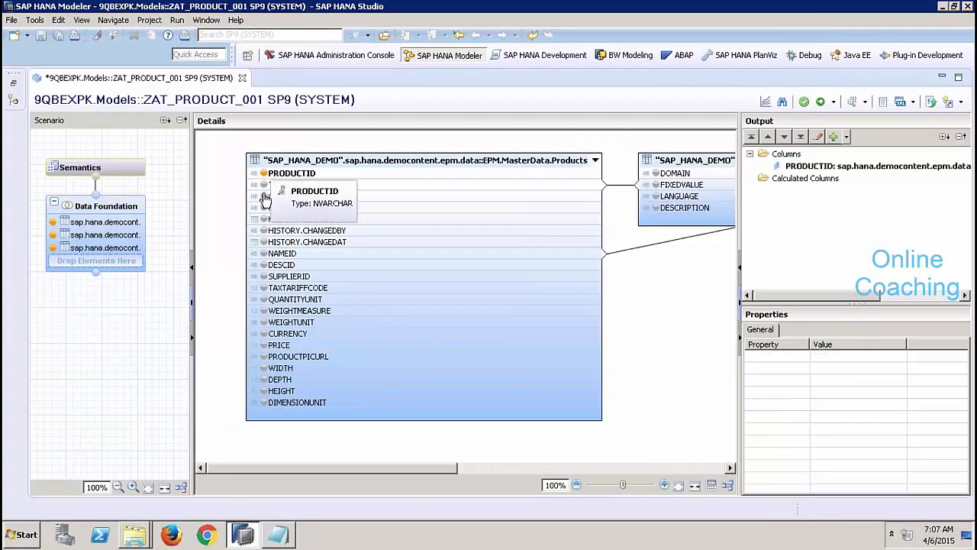
{"action": "left_click", "coordinate": [263, 196]}
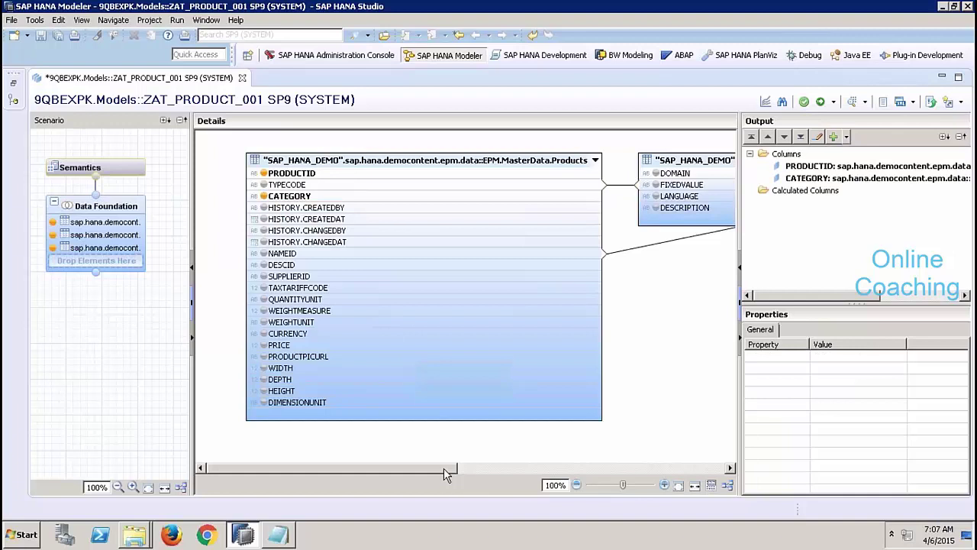
{"action": "left_click_drag", "start_coordinate": [443, 468], "coordinate": [538, 458]}
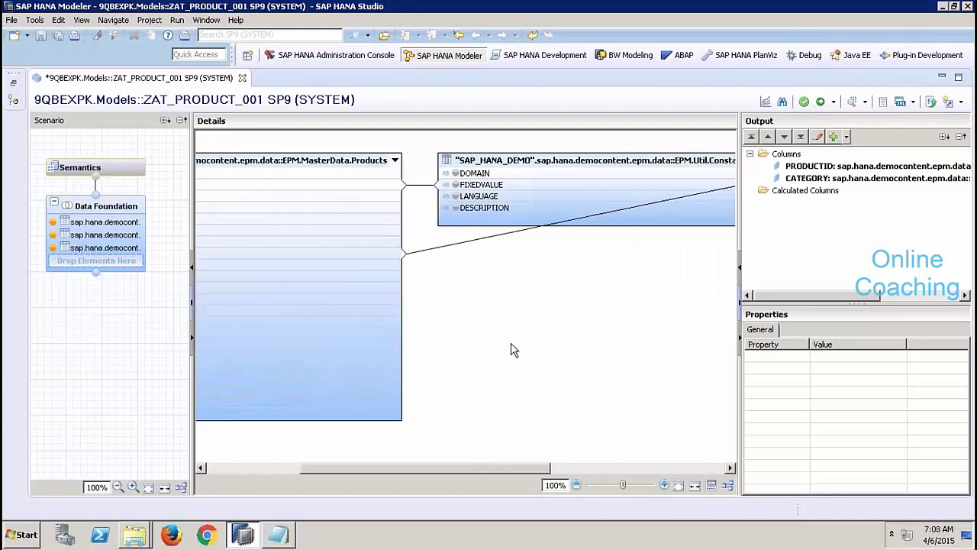
{"action": "left_click", "coordinate": [455, 208]}
Step: Set both the name and the label of the DESCRIPTION output column to ProductType
{"action": "left_click", "coordinate": [810, 190]}
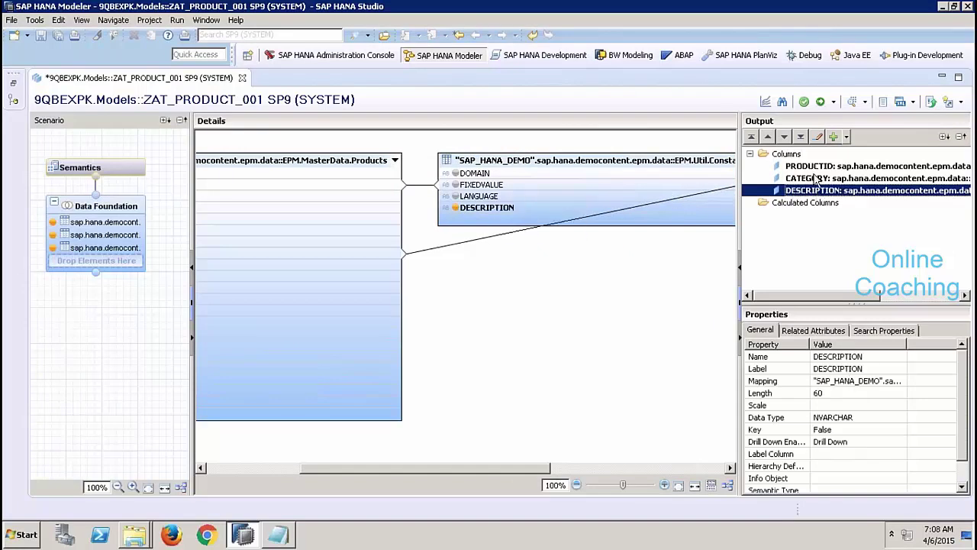
{"action": "left_click", "coordinate": [869, 356]}
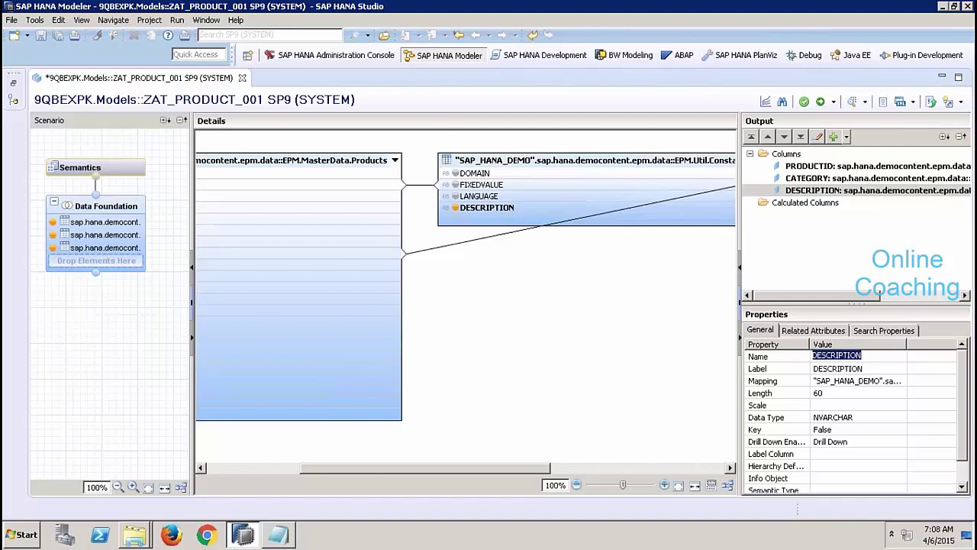
{"action": "type", "text": "ProductType"}
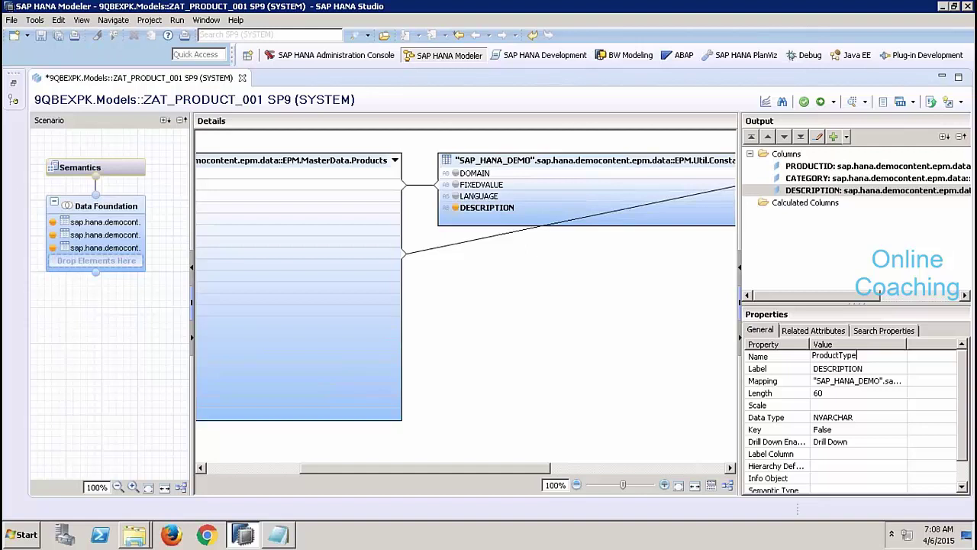
{"action": "key", "text": "shift+Home"}
{"action": "key", "text": "ctrl+c"}
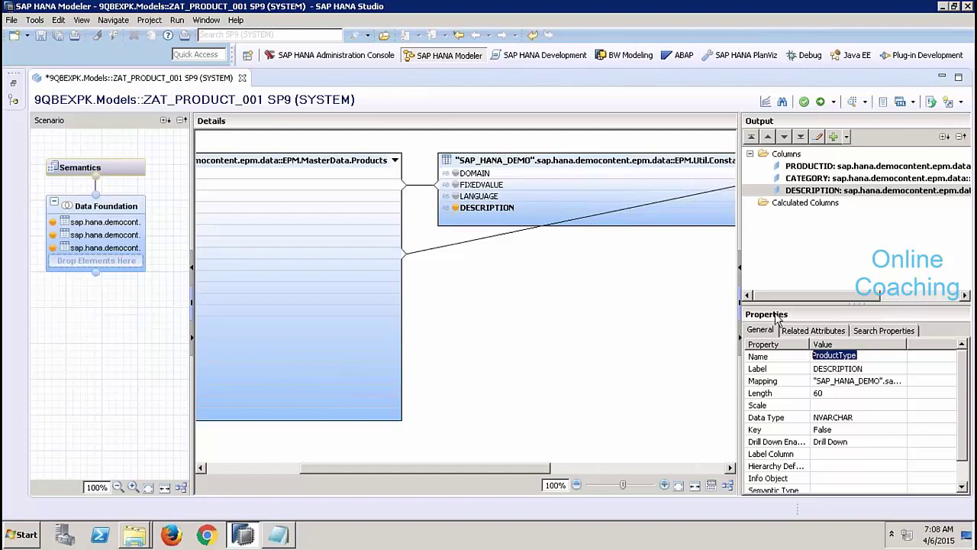
{"action": "left_click", "coordinate": [822, 368]}
{"action": "left_click", "coordinate": [837, 368]}
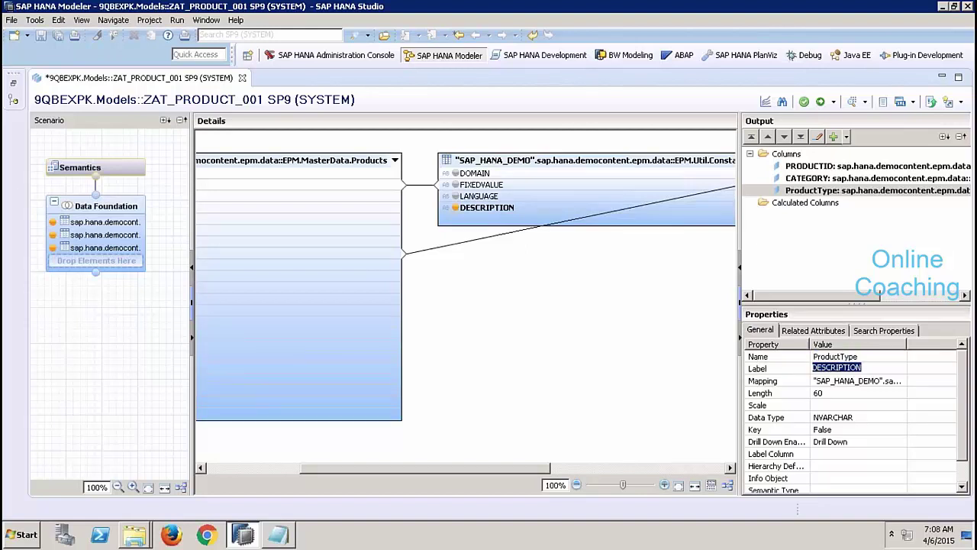
{"action": "key", "text": "ctrl+v"}
{"action": "left_click", "coordinate": [557, 328]}
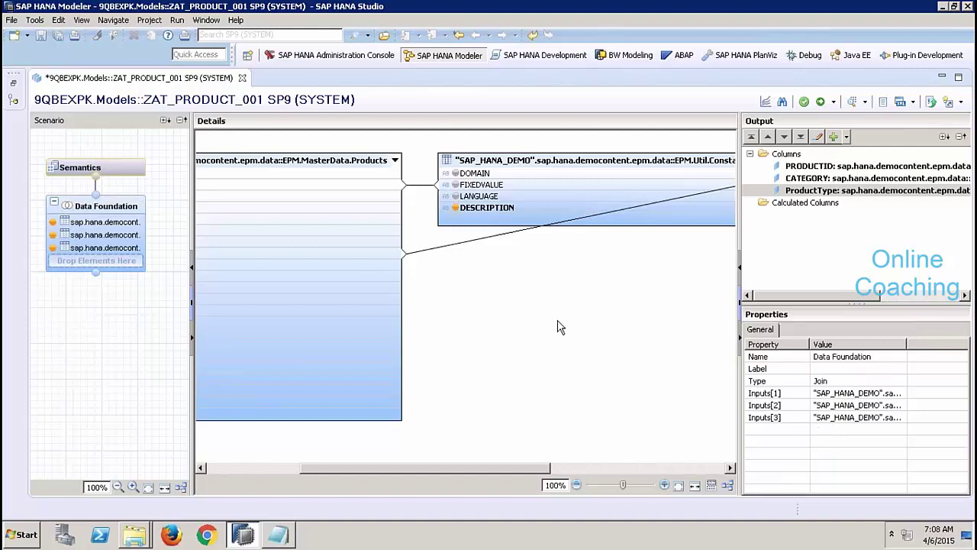
Step: Add the TEXT column of the Texts table to the output columns
{"action": "left_click", "coordinate": [611, 470]}
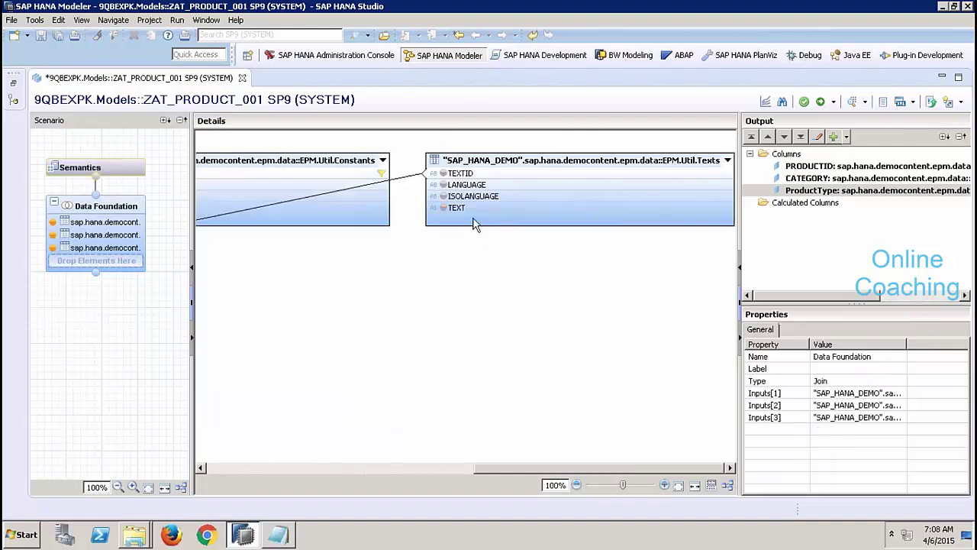
{"action": "left_click", "coordinate": [445, 209]}
{"action": "left_click", "coordinate": [444, 207]}
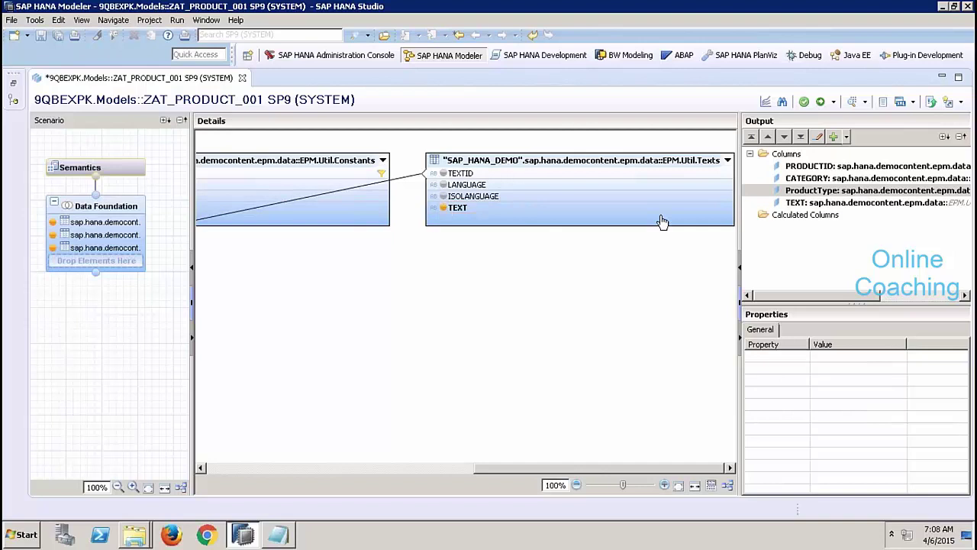
Step: Set both the name and the label of the TEXT output column to ProductName
{"action": "left_click", "coordinate": [815, 203]}
{"action": "left_click", "coordinate": [847, 356]}
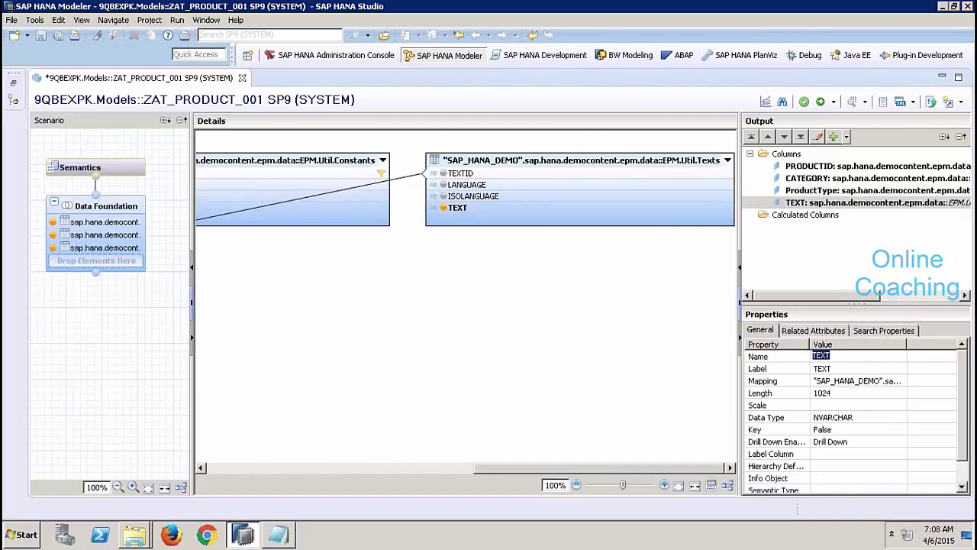
{"action": "type", "text": "ProductName"}
{"action": "key", "text": "shift+Home"}
{"action": "key", "text": "ctrl+c"}
{"action": "left_click", "coordinate": [862, 371]}
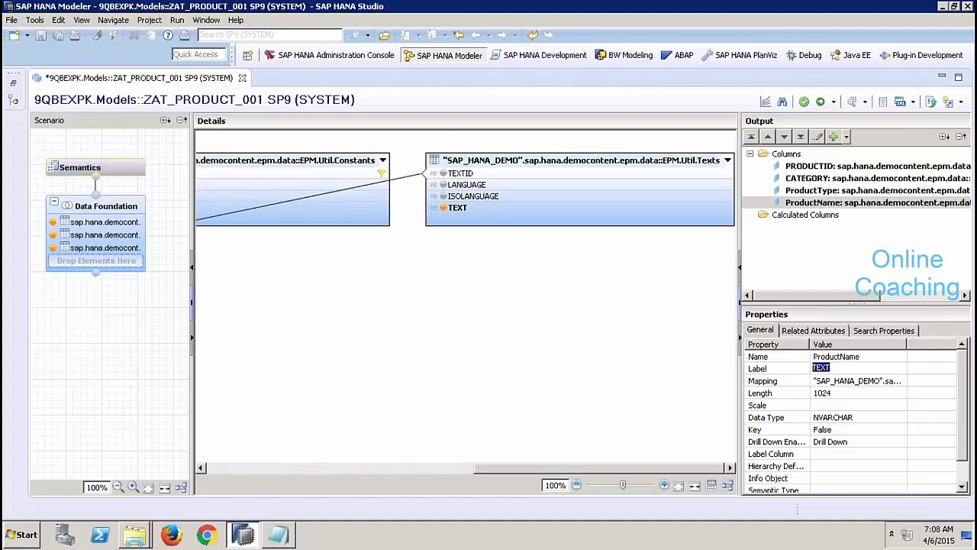
{"action": "key", "text": "ctrl+v"}
{"action": "left_click", "coordinate": [647, 356]}
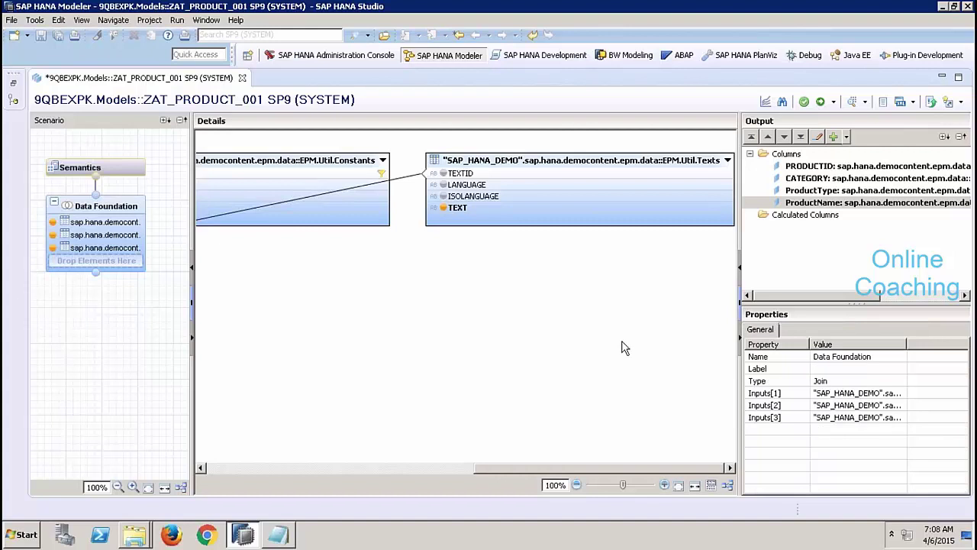
Step: Mark PRODUCTID as the key column in the Semantics node, then save and activate the view, closing its editor and the job log
{"action": "left_click", "coordinate": [121, 174]}
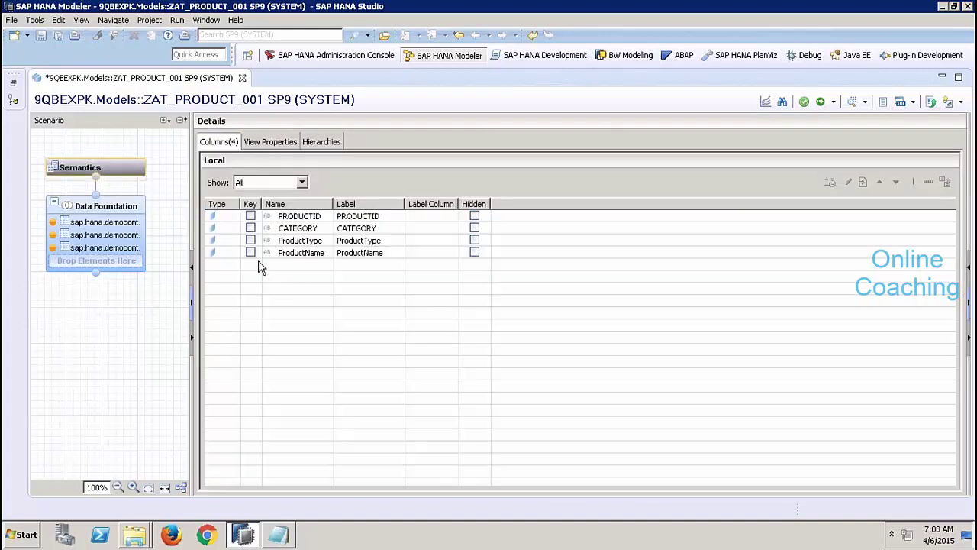
{"action": "left_click", "coordinate": [251, 217]}
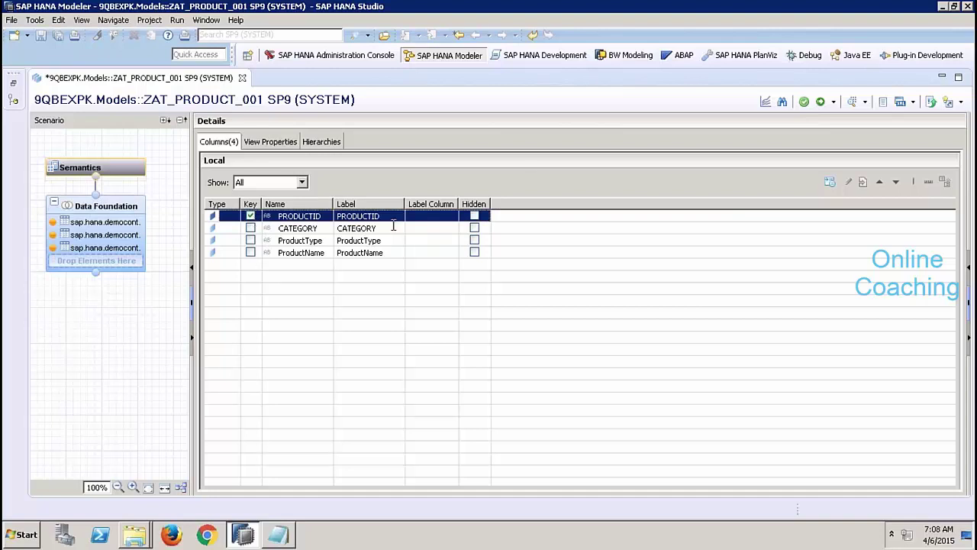
{"action": "left_click", "coordinate": [821, 102]}
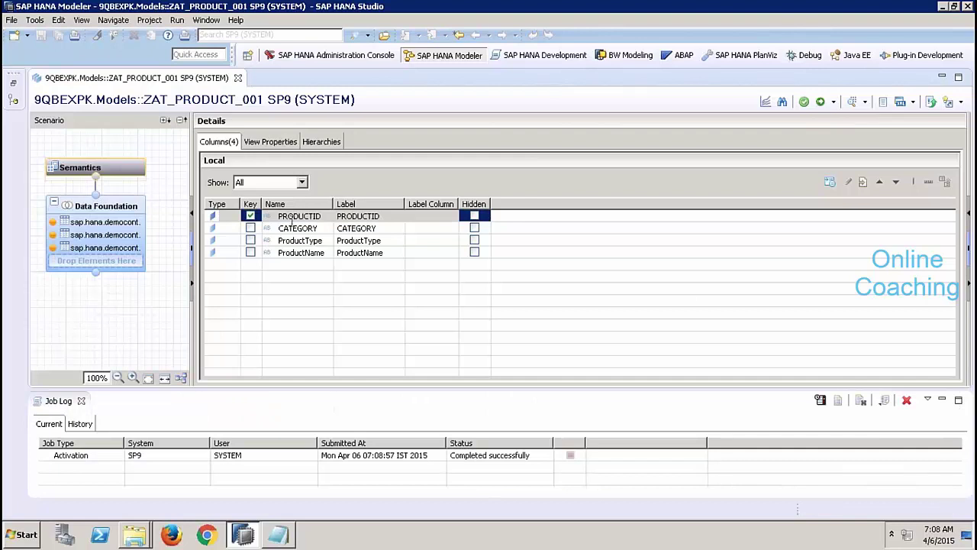
{"action": "left_click", "coordinate": [238, 78]}
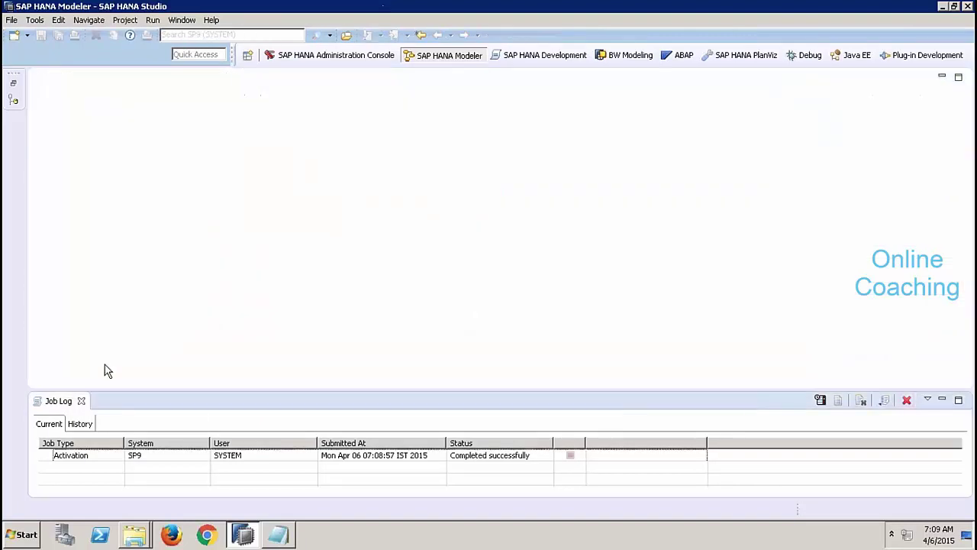
{"action": "left_click", "coordinate": [80, 400]}
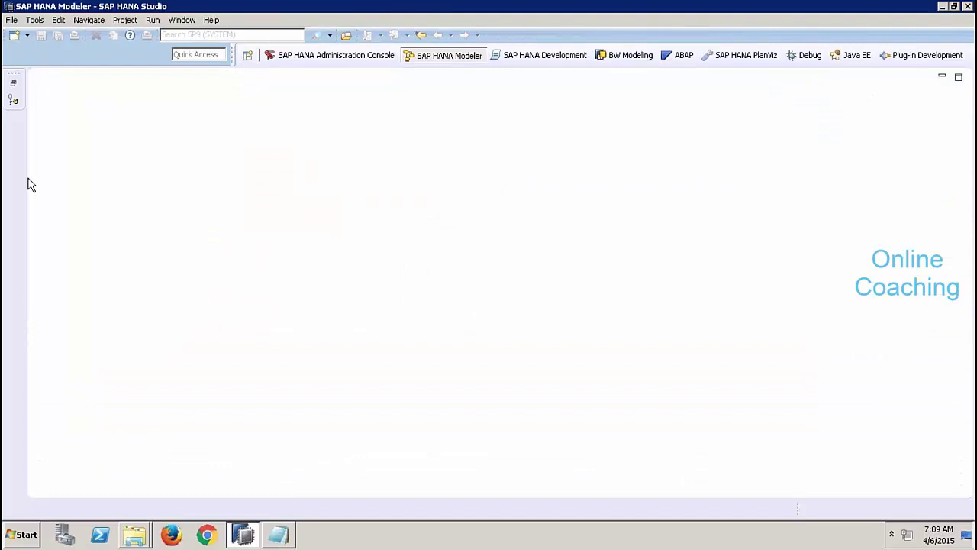
Step: Create a standard attribute view named ZAT_SLSORDER_STATUS_001 in the Models package and minimize the Systems view
{"action": "left_click", "coordinate": [14, 83]}
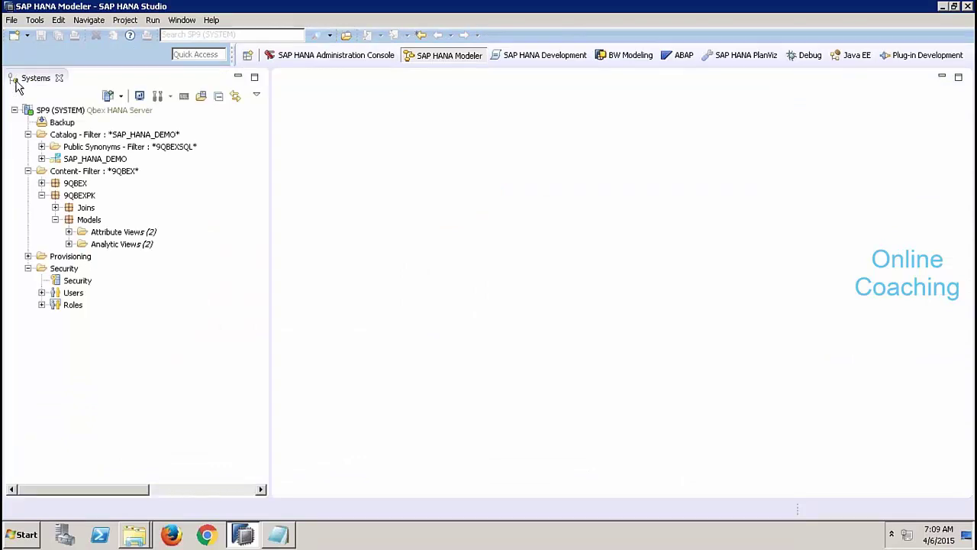
{"action": "left_click", "coordinate": [94, 222]}
{"action": "right_click", "coordinate": [93, 222]}
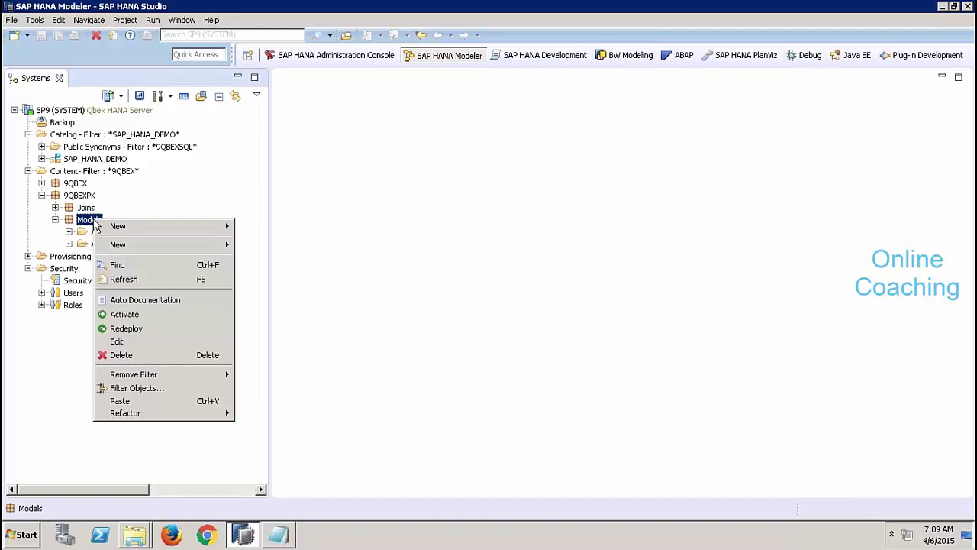
{"action": "mouse_move", "coordinate": [191, 249]}
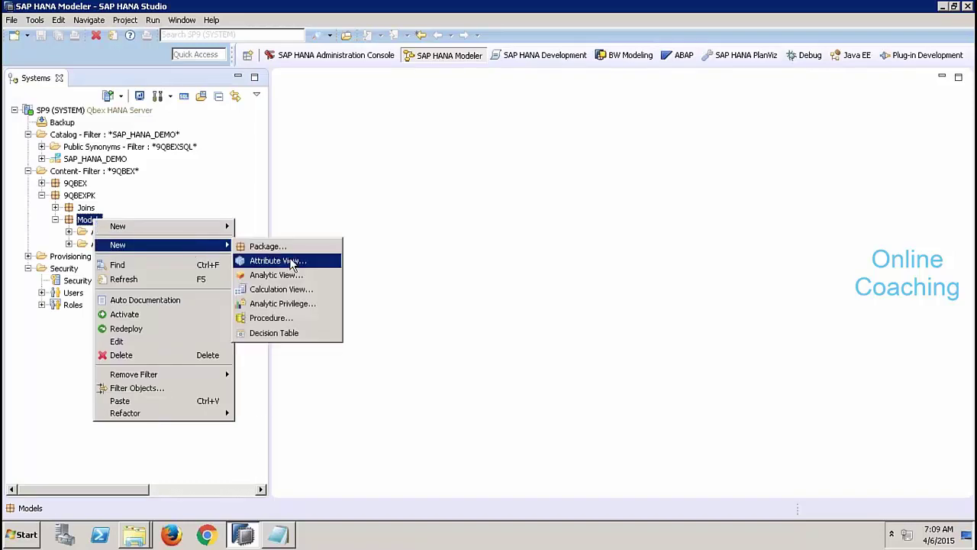
{"action": "left_click", "coordinate": [290, 260]}
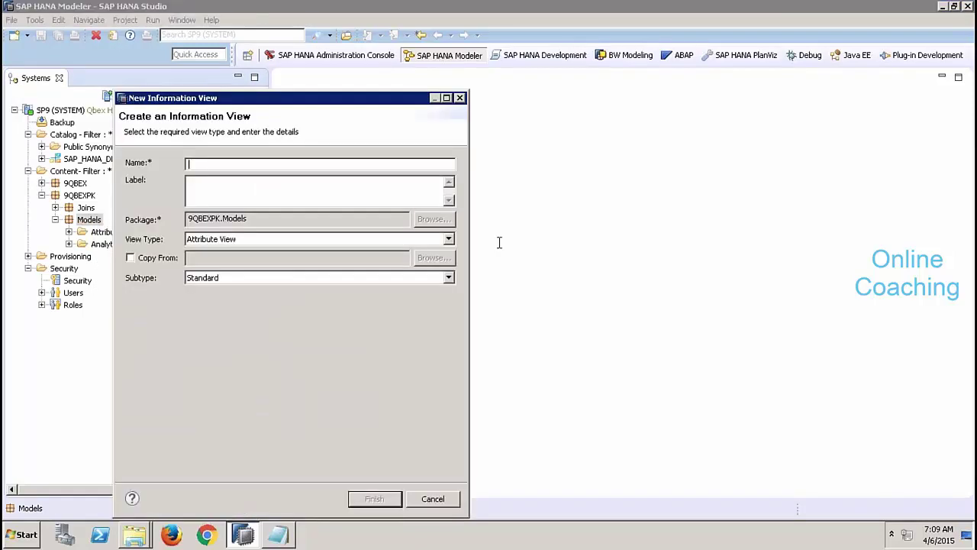
{"action": "type", "text": "ZAT_SLSORDER_STATUS_001"}
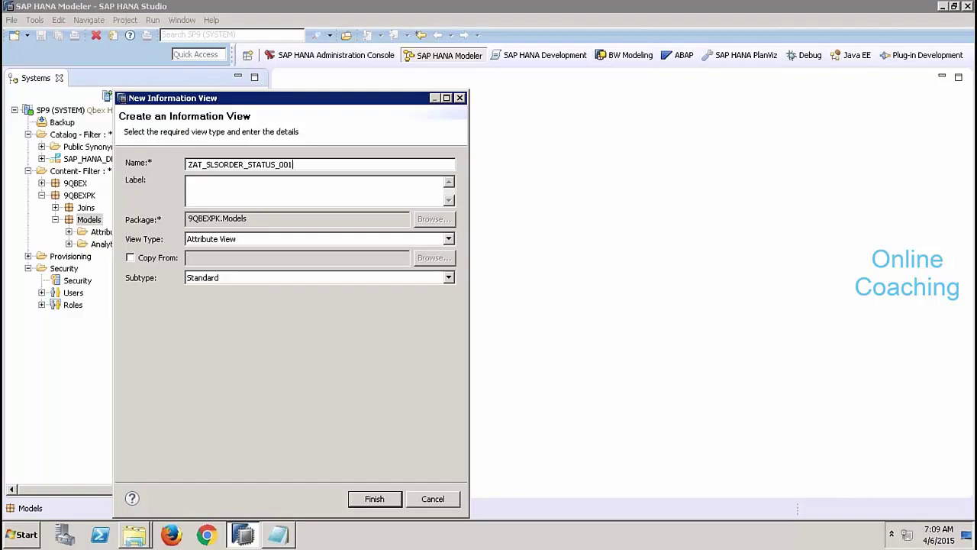
{"action": "key", "text": "Tab"}
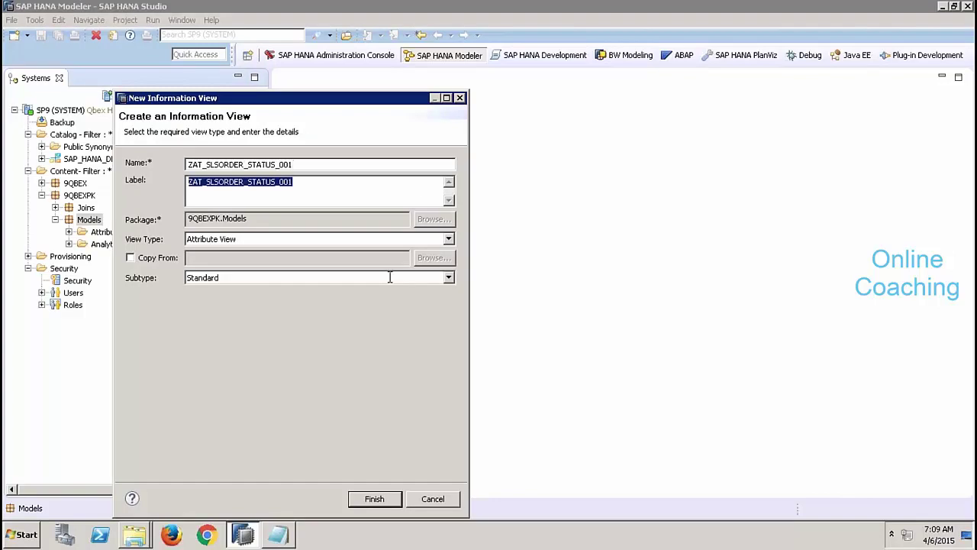
{"action": "left_click", "coordinate": [385, 503]}
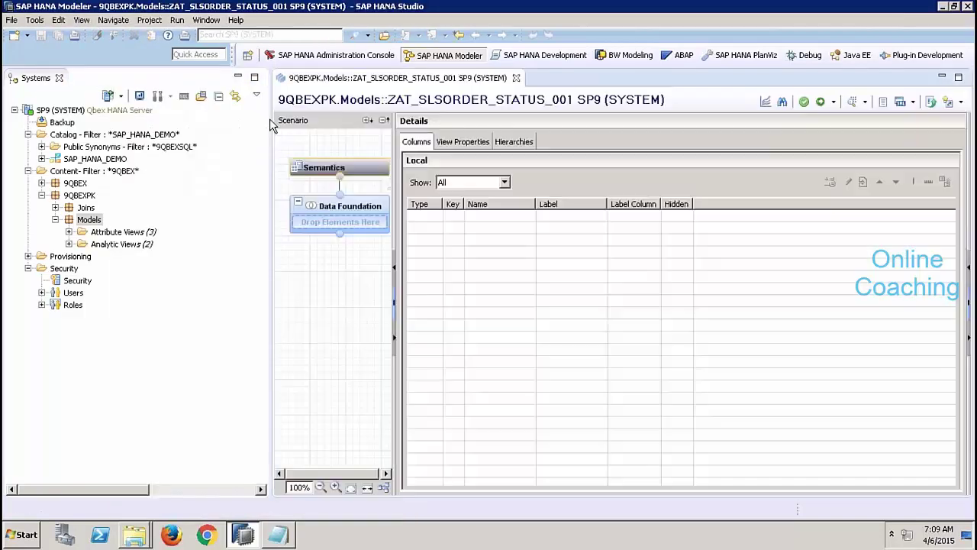
{"action": "left_click", "coordinate": [237, 77]}
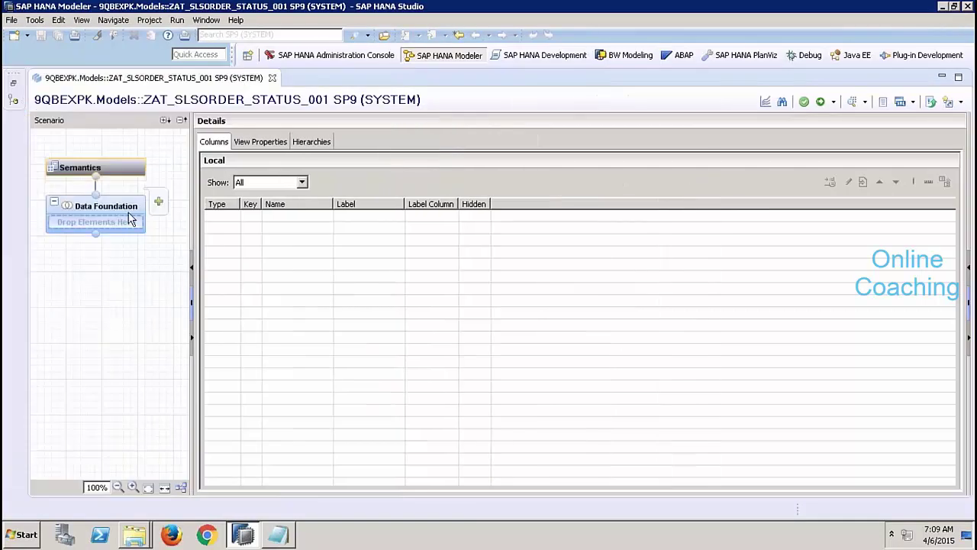
Step: Open the object search for adding tables to the Data Foundation node
{"action": "left_click", "coordinate": [130, 219]}
{"action": "right_click", "coordinate": [299, 211]}
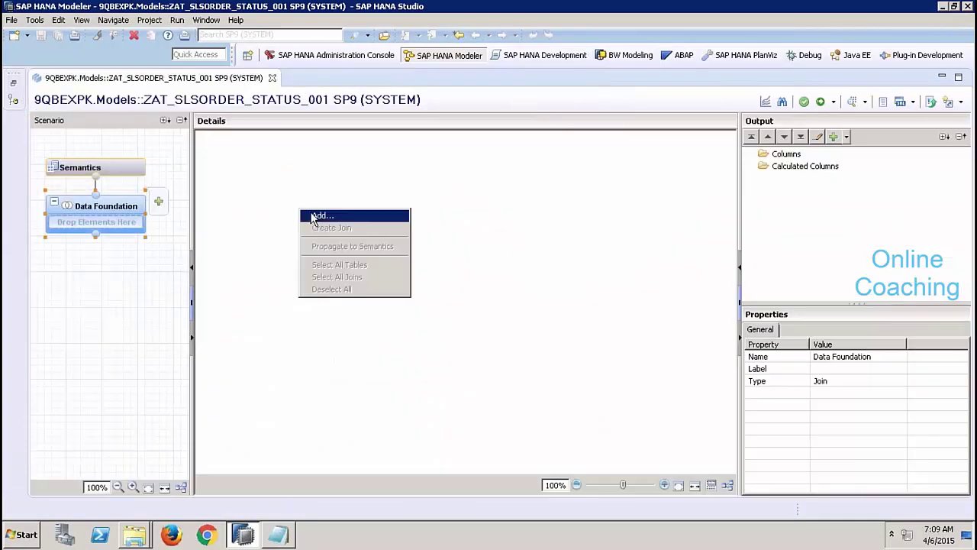
{"action": "left_click", "coordinate": [319, 216]}
{"action": "type", "text": "ProductName"}
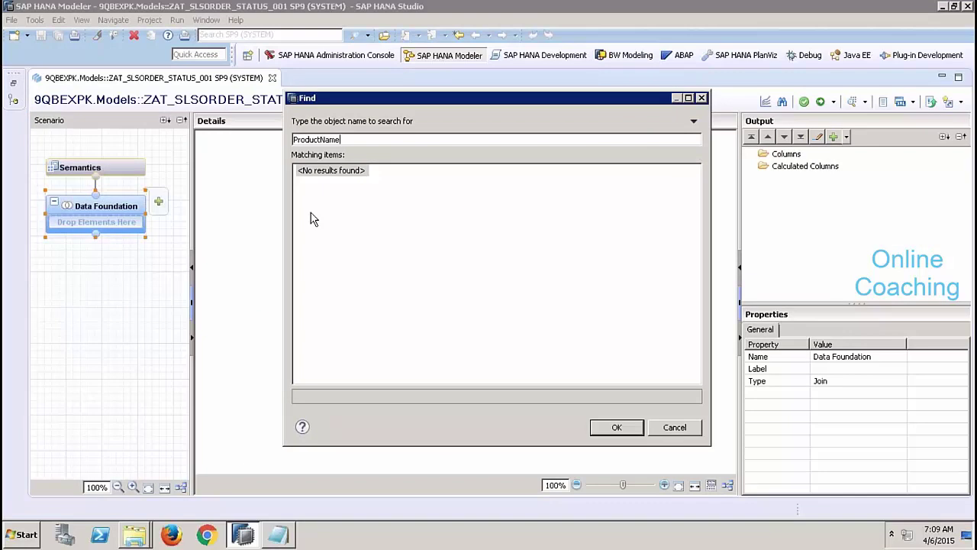
{"action": "key", "text": "BackSpace"}
{"action": "key", "text": "BackSpace"}
{"action": "key", "text": "BackSpace"}
{"action": "key", "text": "BackSpace"}
{"action": "key", "text": "BackSpace"}
{"action": "key", "text": "BackSpace"}
{"action": "key", "text": "BackSpace"}
{"action": "key", "text": "BackSpace"}
{"action": "key", "text": "BackSpace"}
{"action": "key", "text": "BackSpace"}
{"action": "key", "text": "BackSpace"}
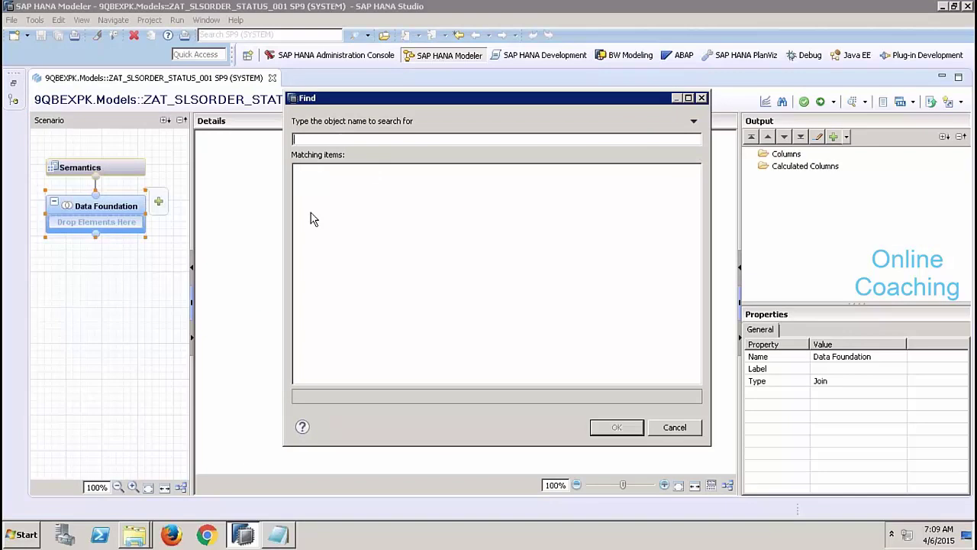
{"action": "type", "text": "S"}
{"action": "key", "text": "BackSpace"}
Step: Search for sap.hana.demo and add the EPM.Sales.Header and EPM.Util.Constants tables to the Data Foundation
{"action": "type", "text": "sap.hana.demo"}
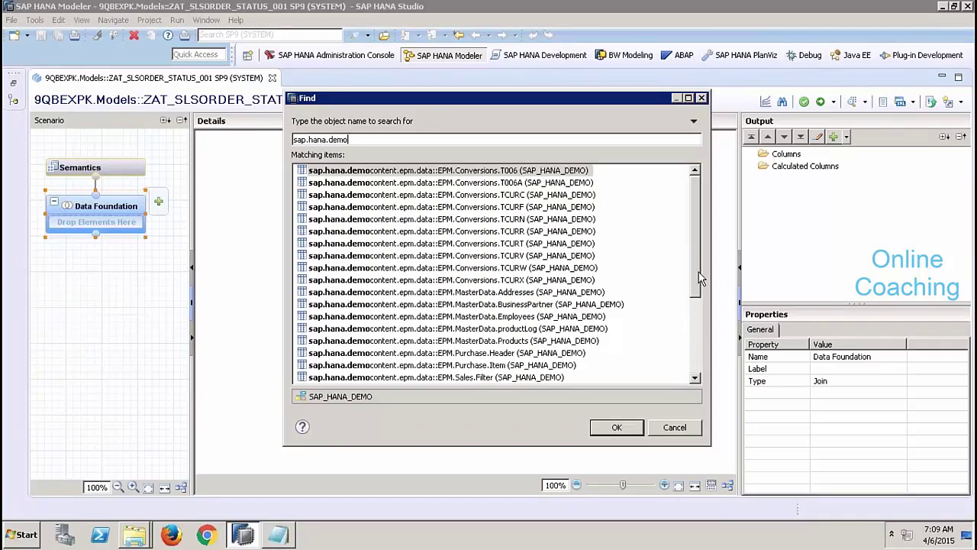
{"action": "left_click_drag", "start_coordinate": [701, 279], "coordinate": [701, 333]}
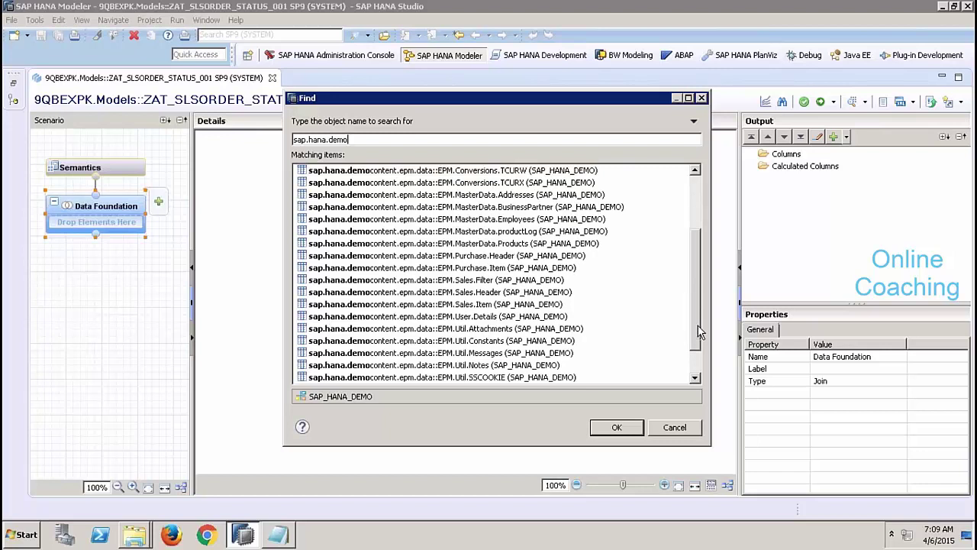
{"action": "left_click", "coordinate": [532, 294]}
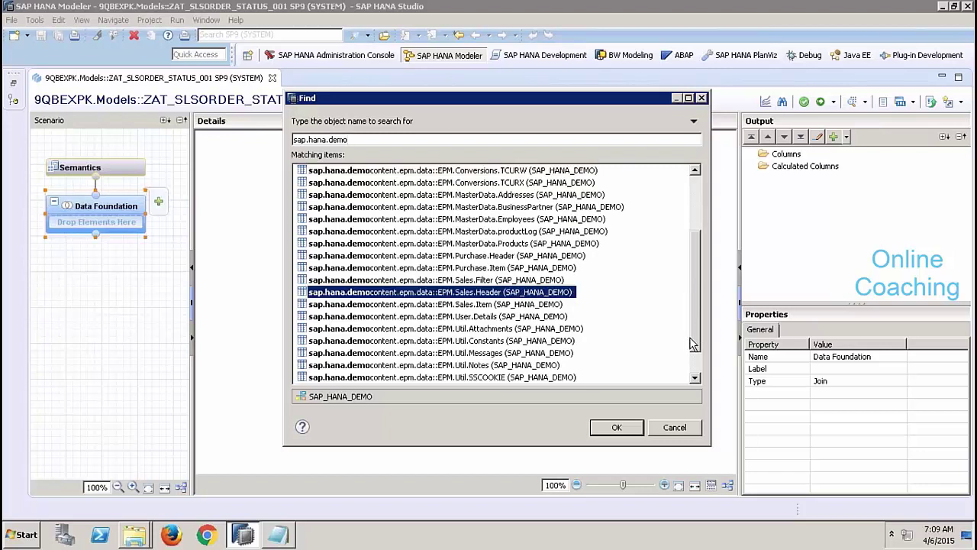
{"action": "scroll", "coordinate": [696, 353], "scroll_direction": "down", "scroll_amount": 1}
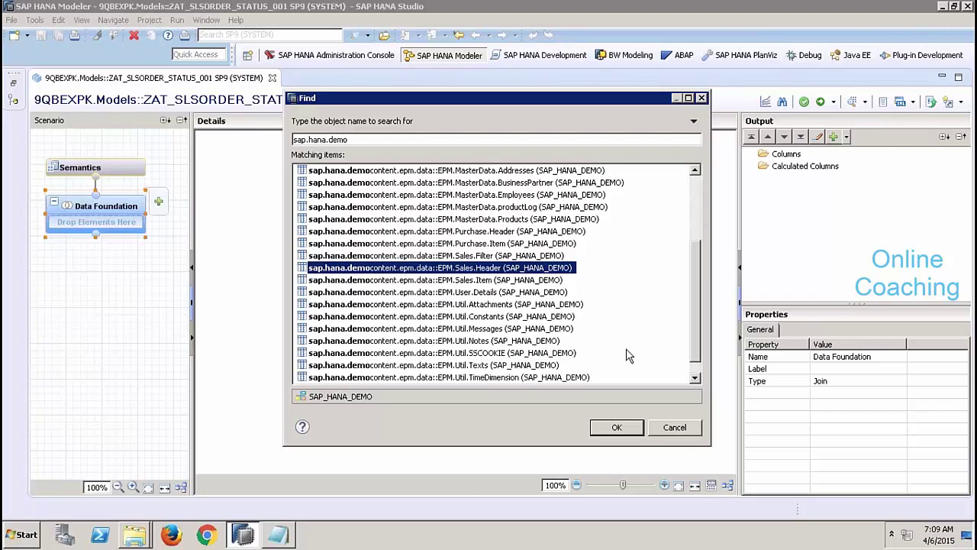
{"action": "left_click", "coordinate": [552, 318], "text": "ctrl"}
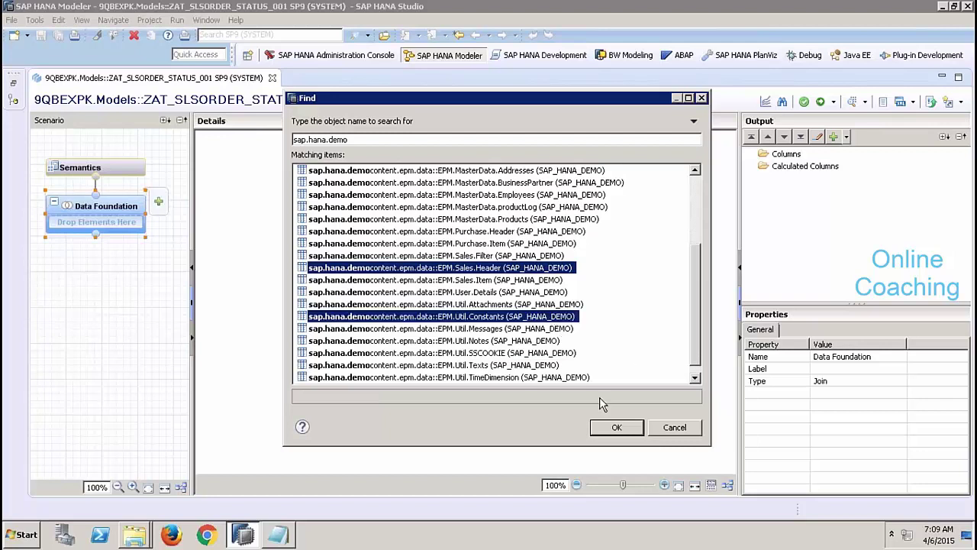
{"action": "left_click", "coordinate": [616, 428]}
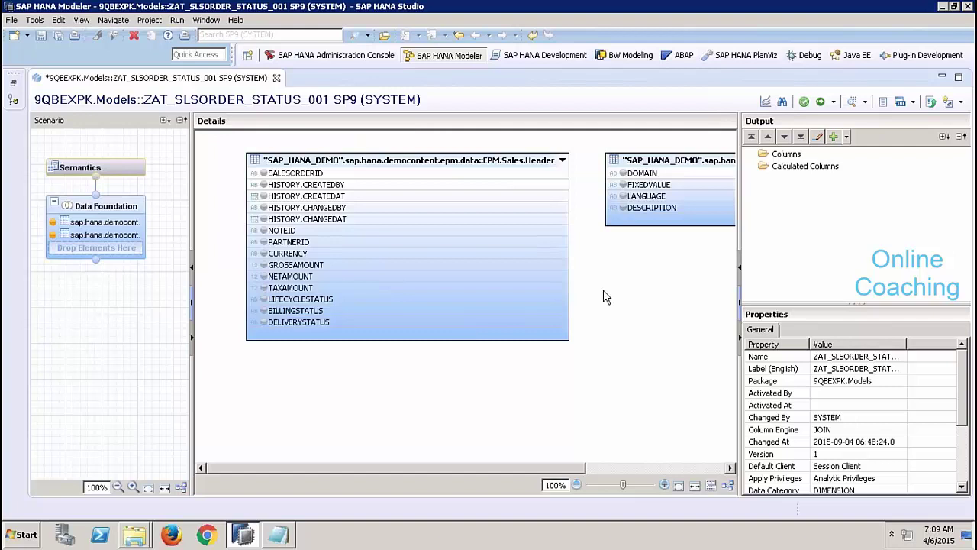
Step: Apply a filter to the DOMAIN column of the Constants table with operator Equal and value D_SO_LC
{"action": "left_click", "coordinate": [647, 173]}
{"action": "right_click", "coordinate": [648, 173]}
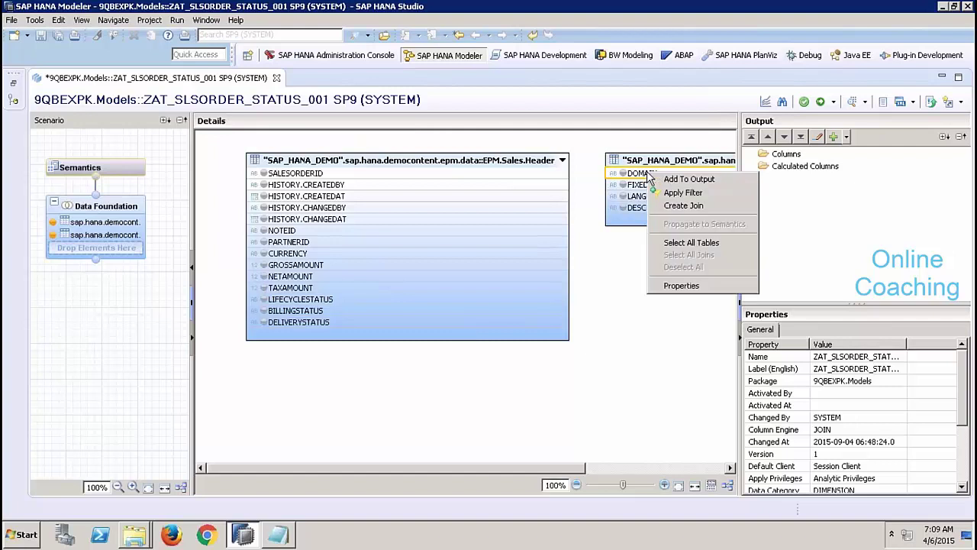
{"action": "left_click", "coordinate": [672, 192]}
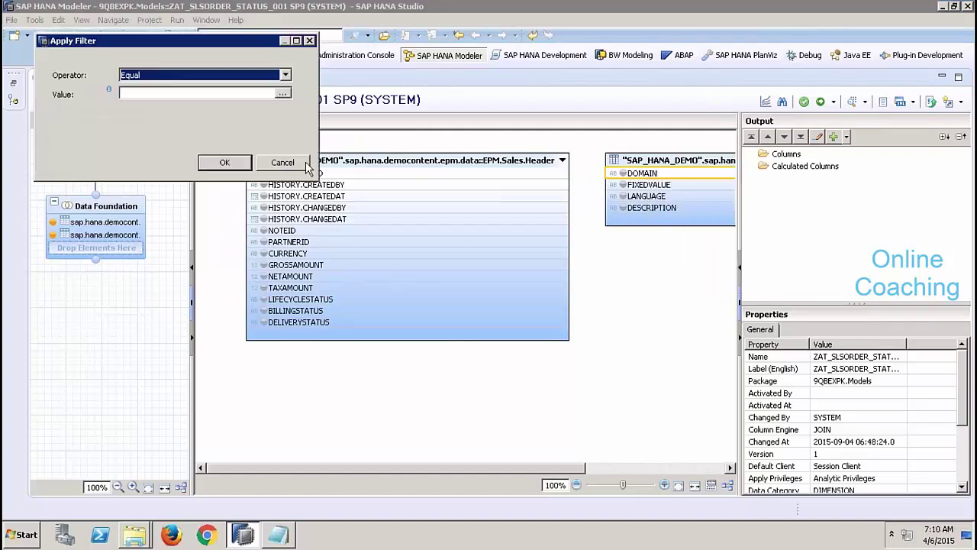
{"action": "left_click", "coordinate": [283, 94]}
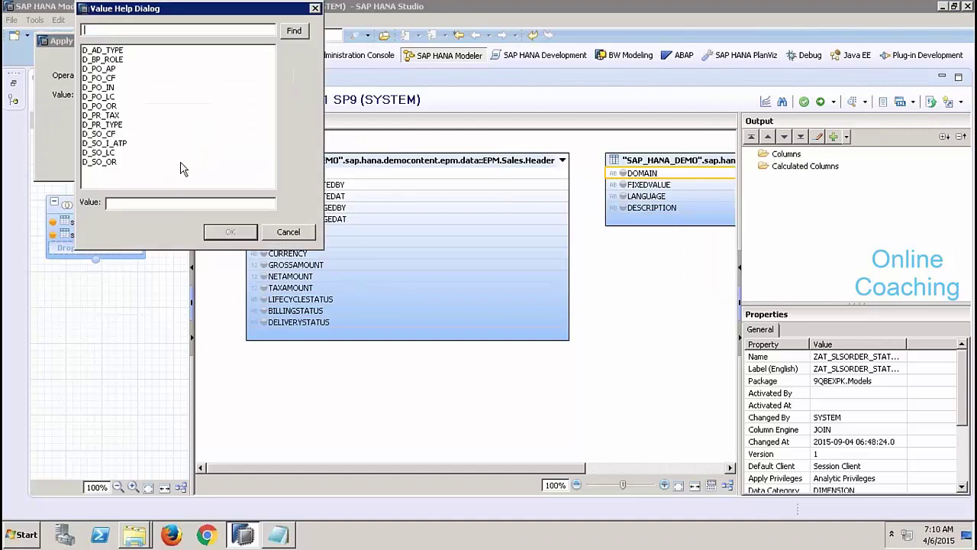
{"action": "left_click", "coordinate": [121, 152]}
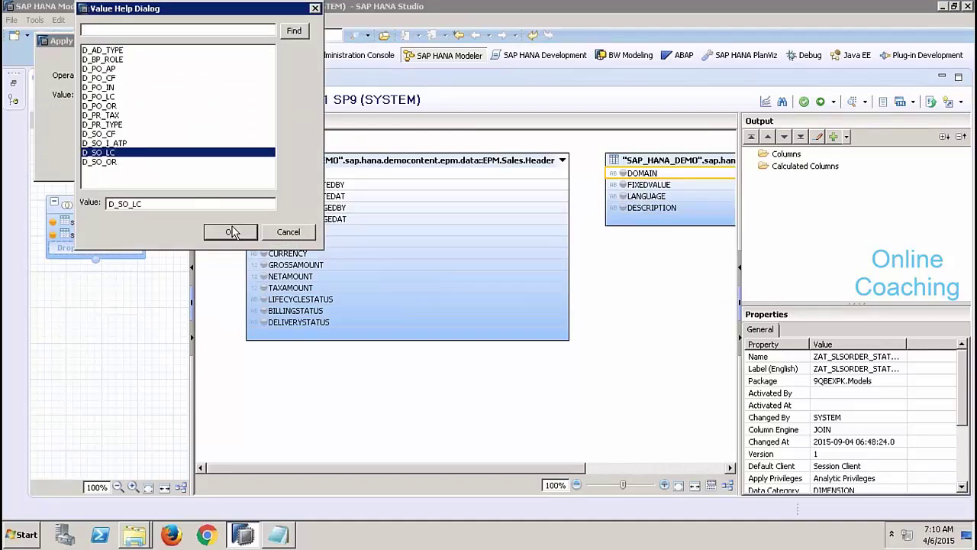
{"action": "left_click", "coordinate": [230, 233]}
{"action": "left_click", "coordinate": [228, 165]}
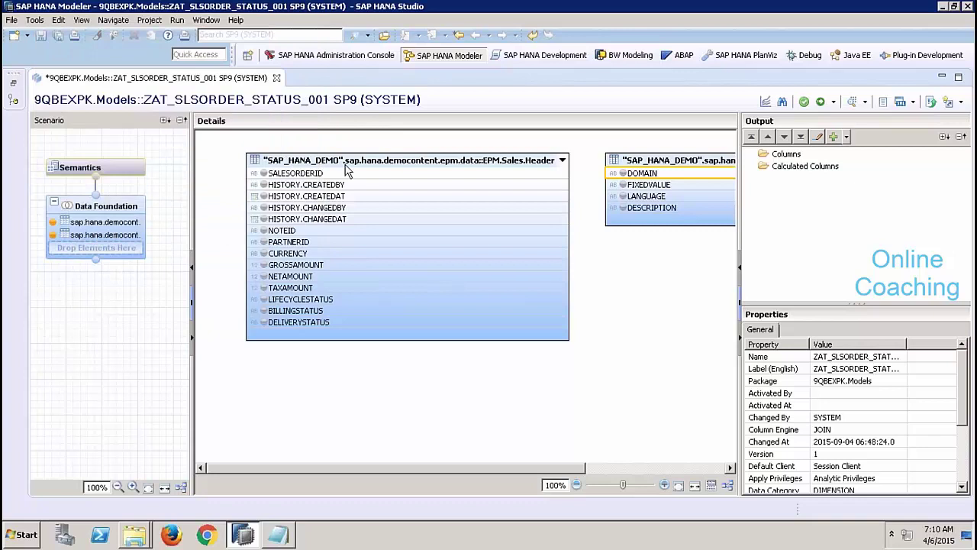
Step: Start a join from the Sales.Header table to the Constants table, linking LIFECYCLESTATUS to FIXEDVALUE
{"action": "right_click", "coordinate": [604, 270]}
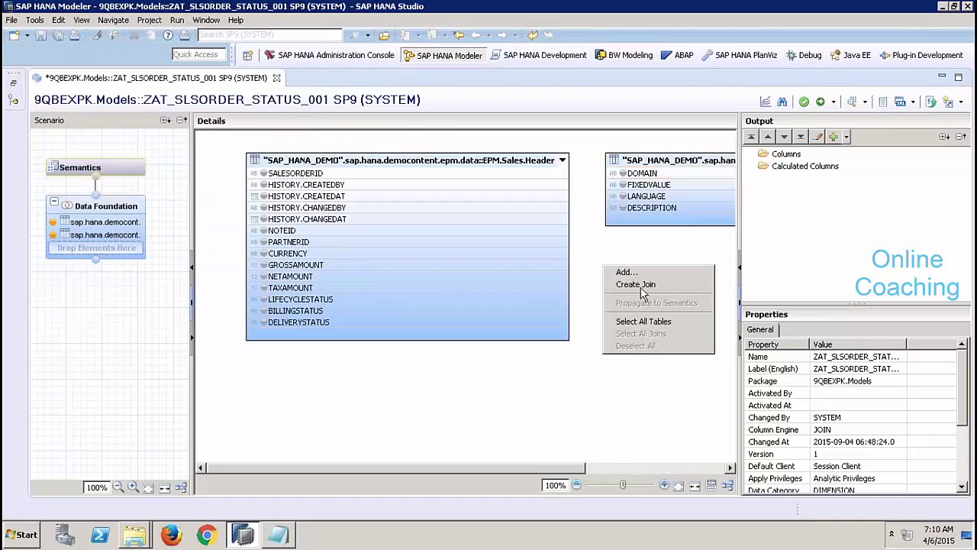
{"action": "left_click", "coordinate": [642, 286]}
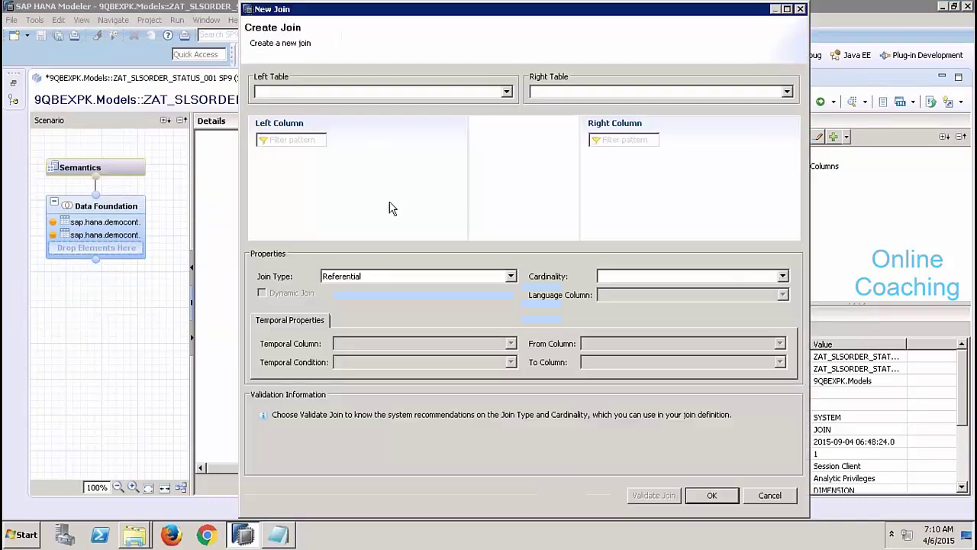
{"action": "left_click", "coordinate": [401, 97]}
{"action": "left_click", "coordinate": [428, 108]}
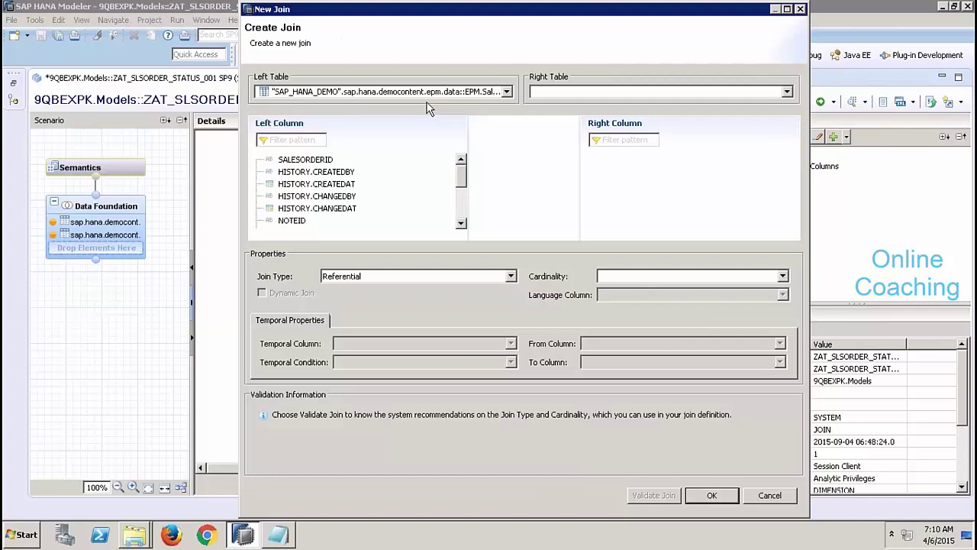
{"action": "left_click", "coordinate": [599, 92]}
{"action": "left_click", "coordinate": [612, 115]}
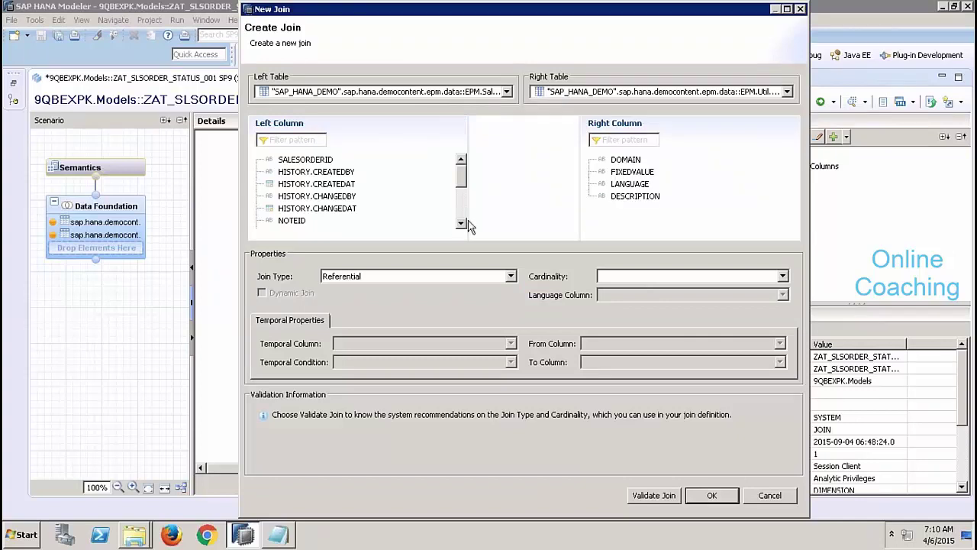
{"action": "scroll", "coordinate": [460, 218], "scroll_direction": "down", "scroll_amount": 3}
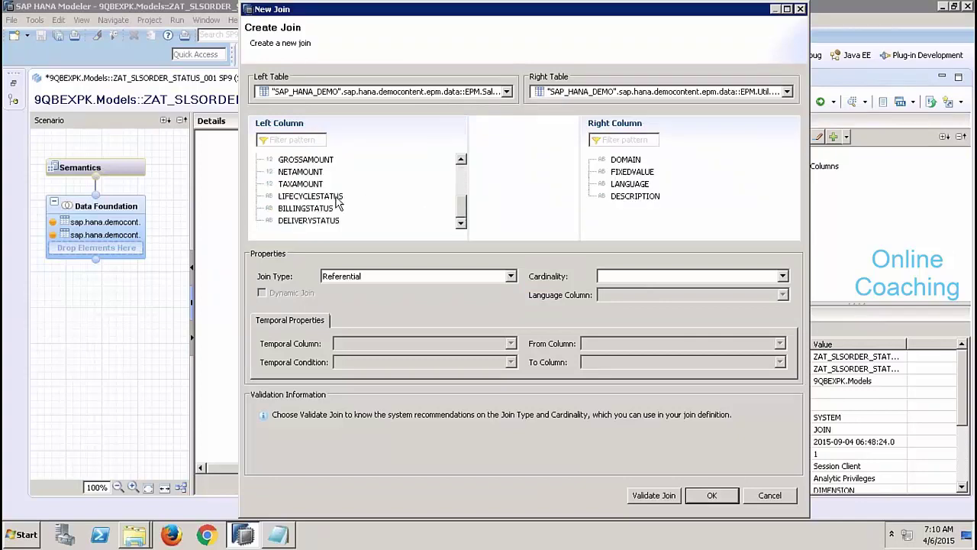
{"action": "left_click", "coordinate": [336, 198]}
{"action": "left_click_drag", "start_coordinate": [336, 198], "coordinate": [632, 173]}
Step: Set the join type to Text Join with LANGUAGE as the language column and create the join
{"action": "left_click", "coordinate": [511, 275]}
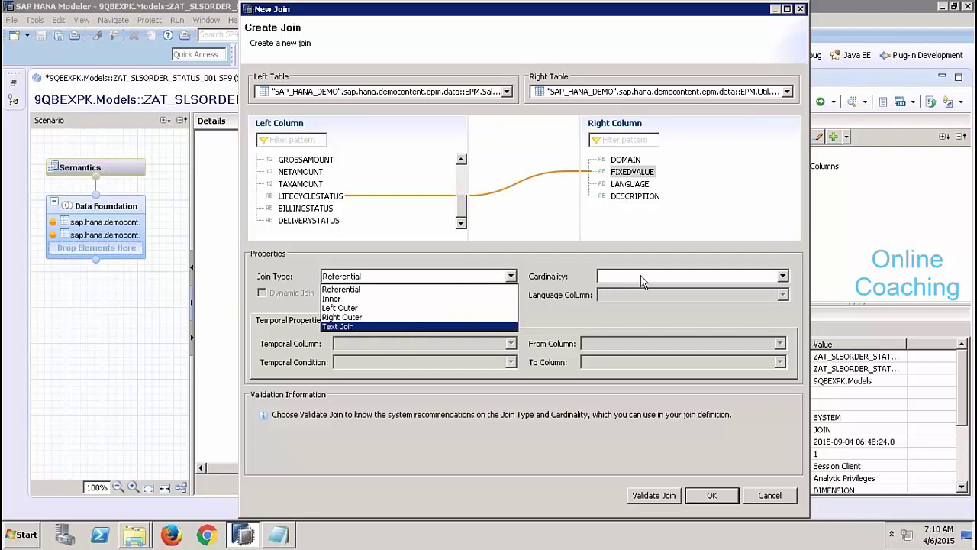
{"action": "left_click", "coordinate": [486, 328]}
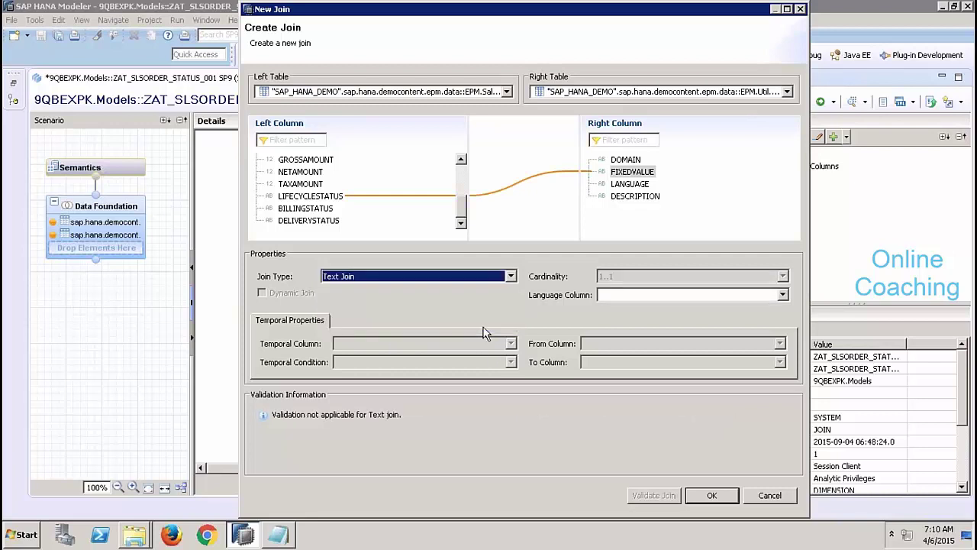
{"action": "left_click", "coordinate": [661, 295]}
{"action": "left_click", "coordinate": [630, 335]}
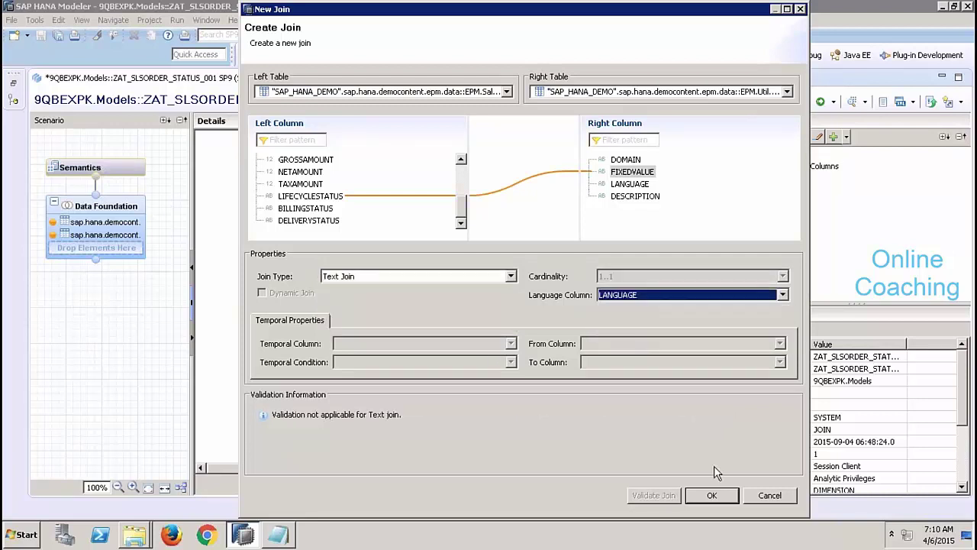
{"action": "left_click", "coordinate": [709, 500]}
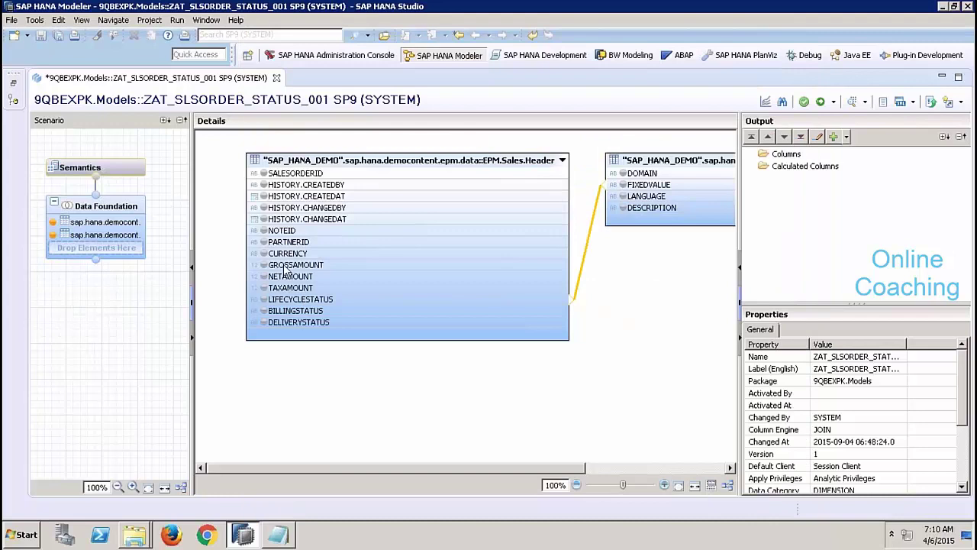
Step: Add SALESORDERID, BILLINGSTATUS and DELIVERYSTATUS from Sales.Header and DESCRIPTION from the Constants table to the output columns
{"action": "left_click", "coordinate": [263, 174]}
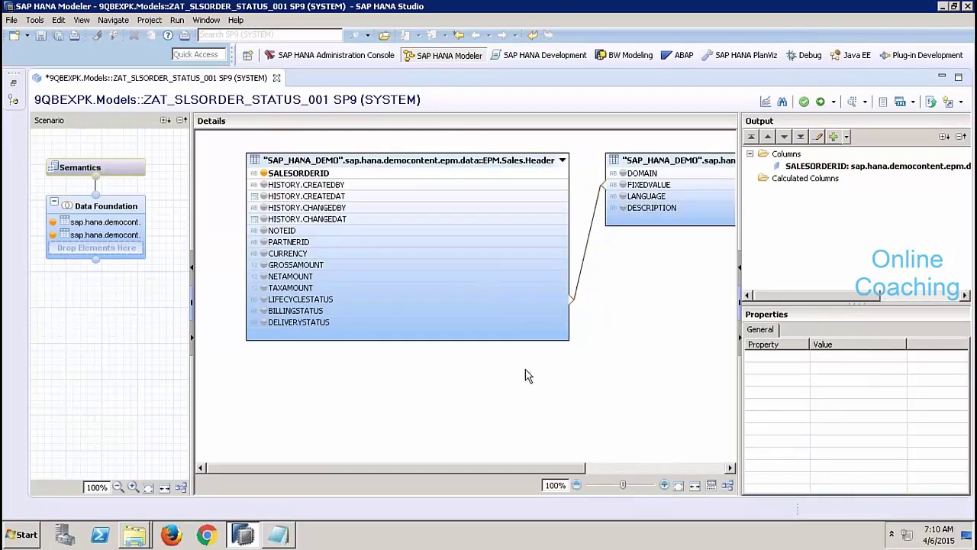
{"action": "left_click", "coordinate": [624, 209]}
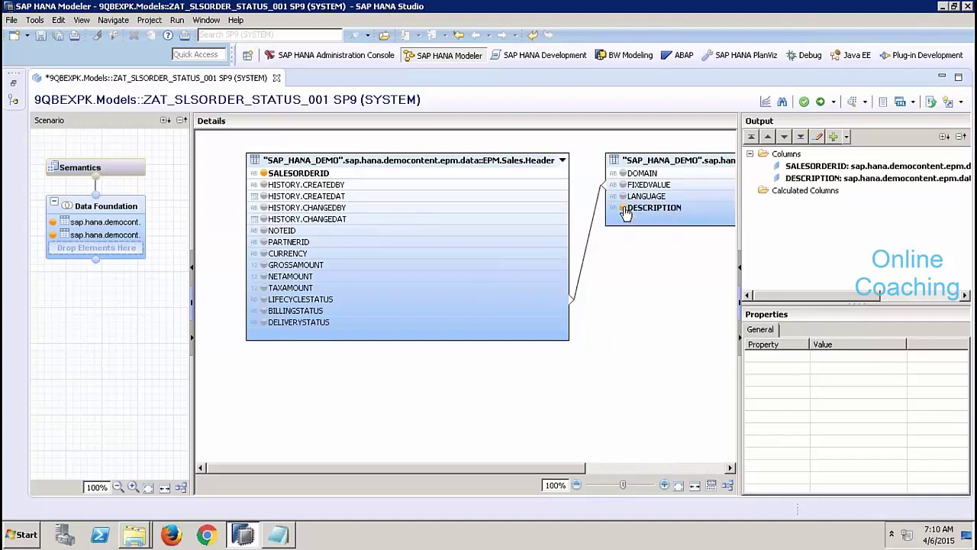
{"action": "left_click", "coordinate": [263, 310]}
{"action": "left_click", "coordinate": [263, 322]}
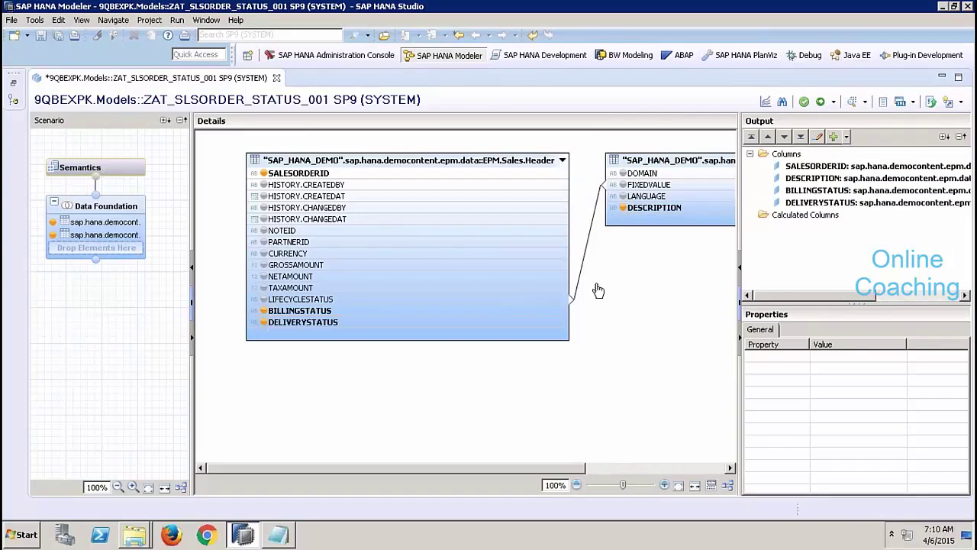
Step: Set both the name and the label of the DESCRIPTION output column to LifeCycleStatus
{"action": "left_click", "coordinate": [813, 179]}
{"action": "left_click", "coordinate": [844, 356]}
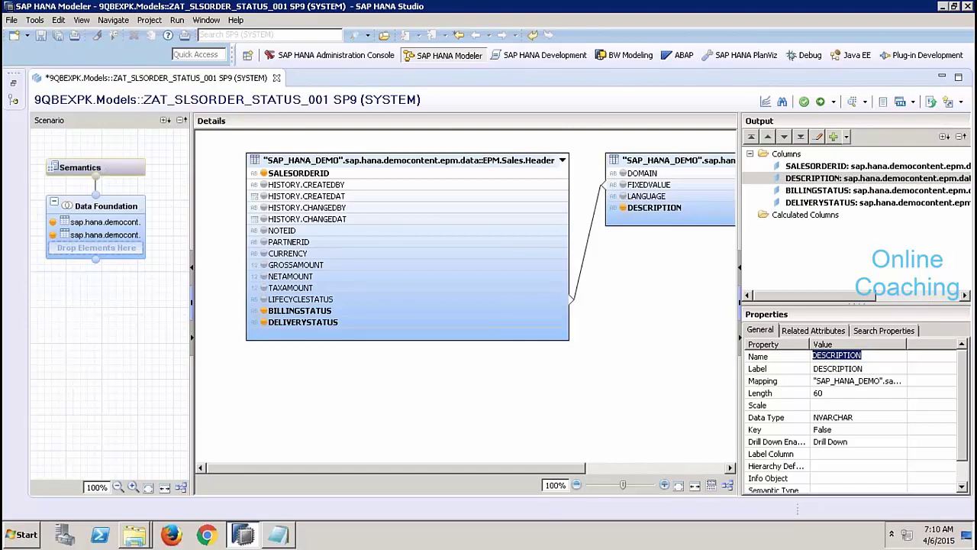
{"action": "type", "text": "LifeCycleStatus"}
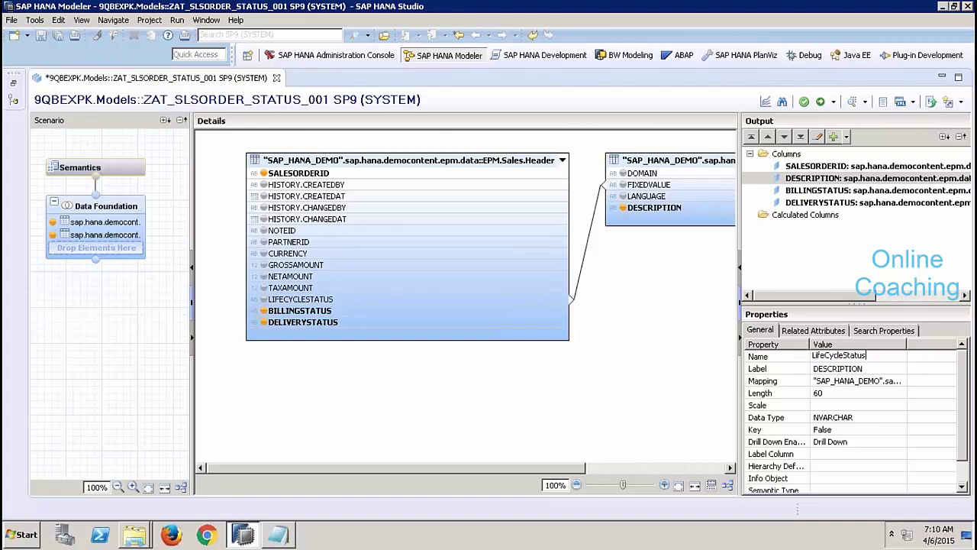
{"action": "key", "text": "ctrl+a"}
{"action": "key", "text": "ctrl+c"}
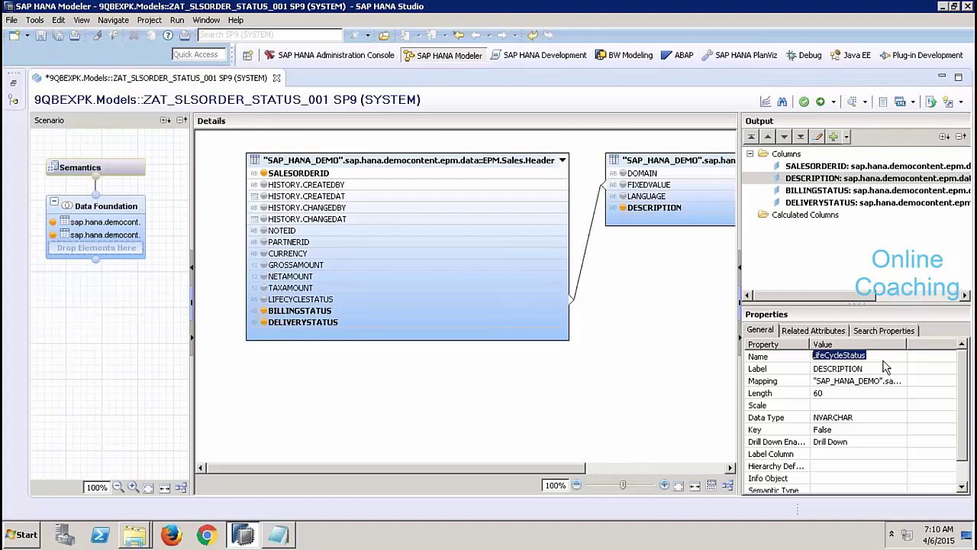
{"action": "left_click", "coordinate": [838, 367]}
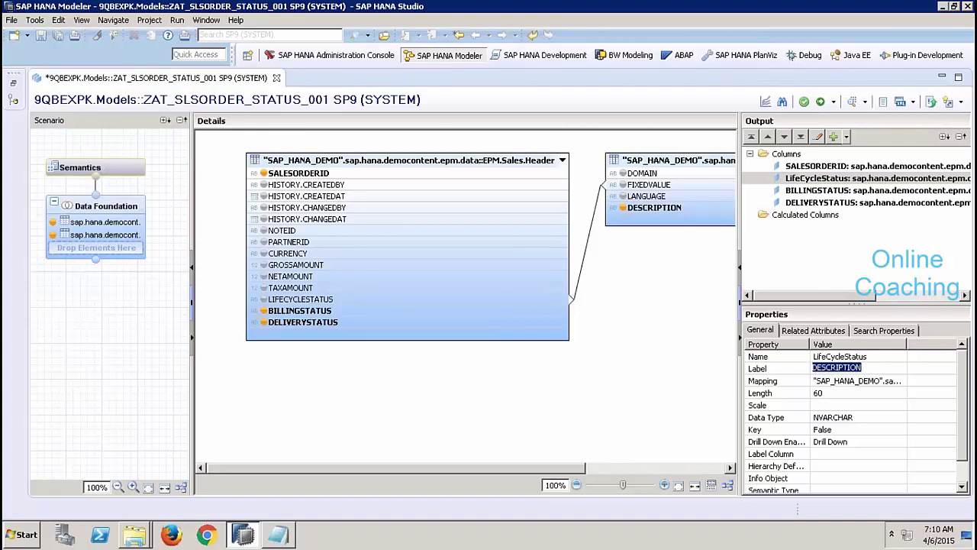
{"action": "key", "text": "ctrl+v"}
{"action": "left_click", "coordinate": [569, 381]}
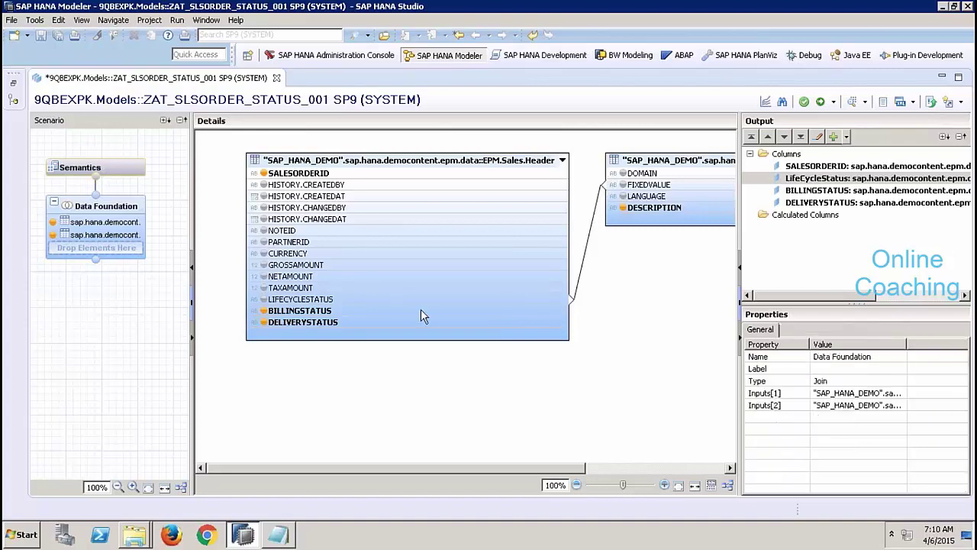
Step: Mark SALESORDERID as the key column in the semantics and activate the sales order status view, closing its editor and the job log
{"action": "left_click", "coordinate": [116, 168]}
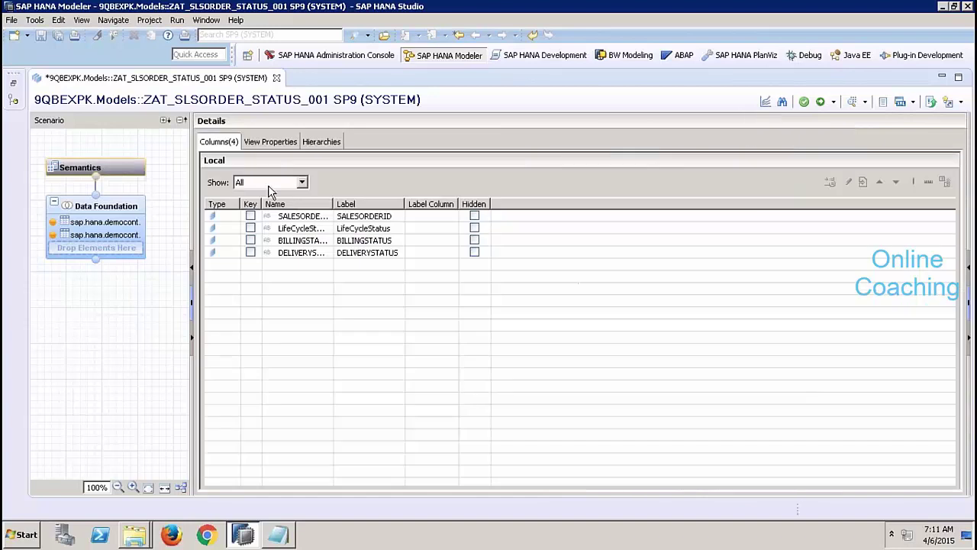
{"action": "left_click", "coordinate": [252, 216]}
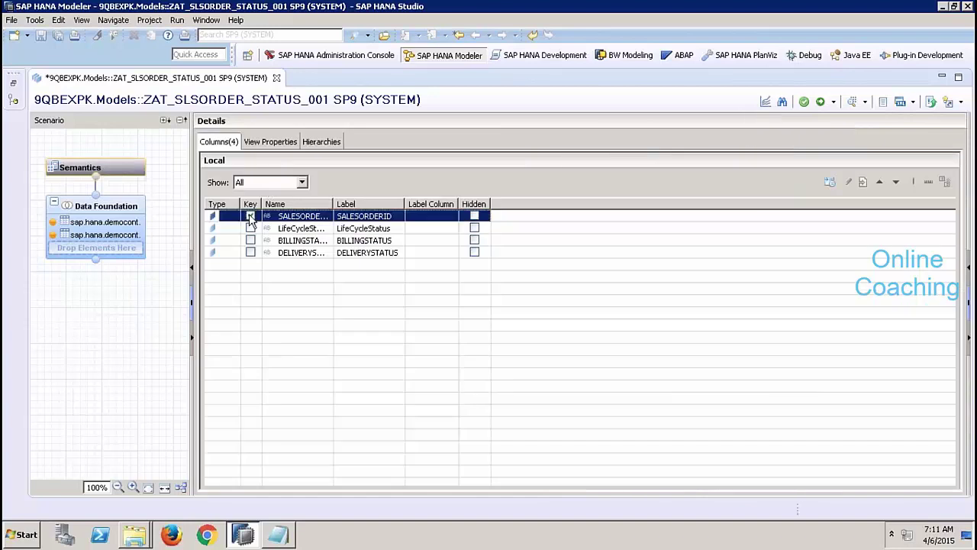
{"action": "left_click", "coordinate": [820, 102]}
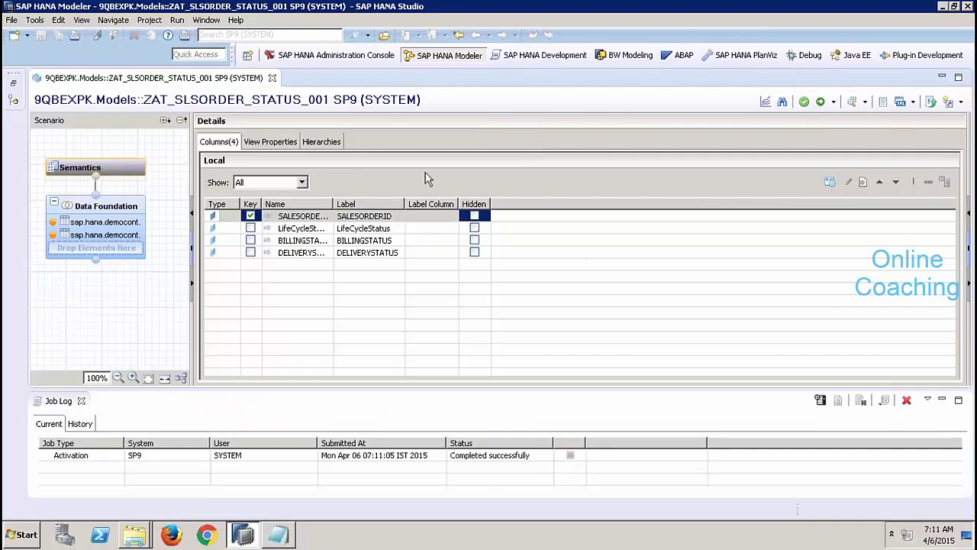
{"action": "left_click", "coordinate": [271, 78]}
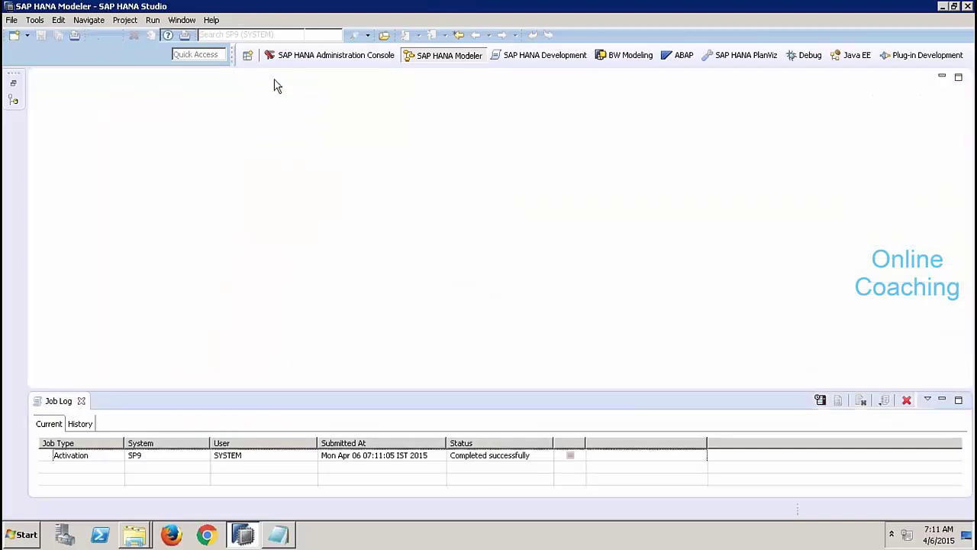
{"action": "left_click", "coordinate": [14, 84]}
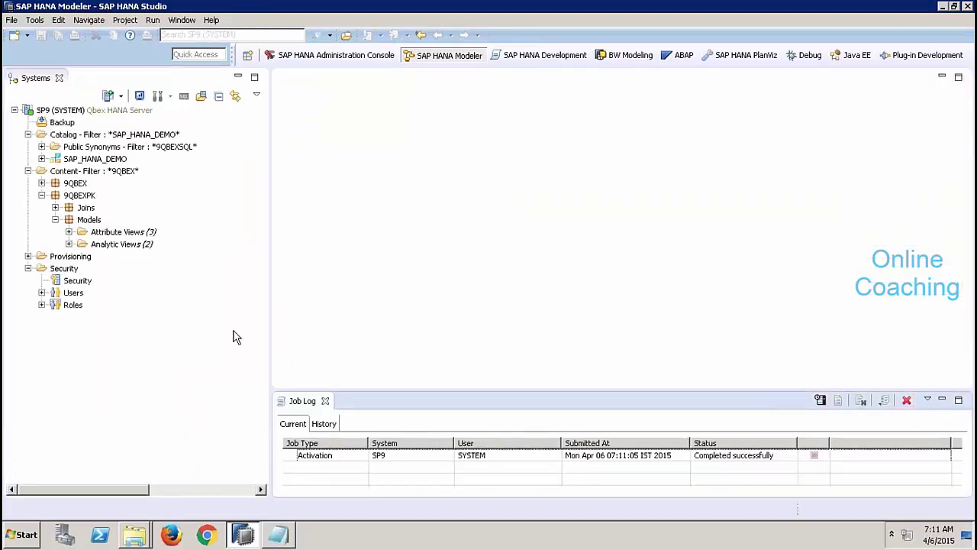
{"action": "left_click", "coordinate": [325, 400]}
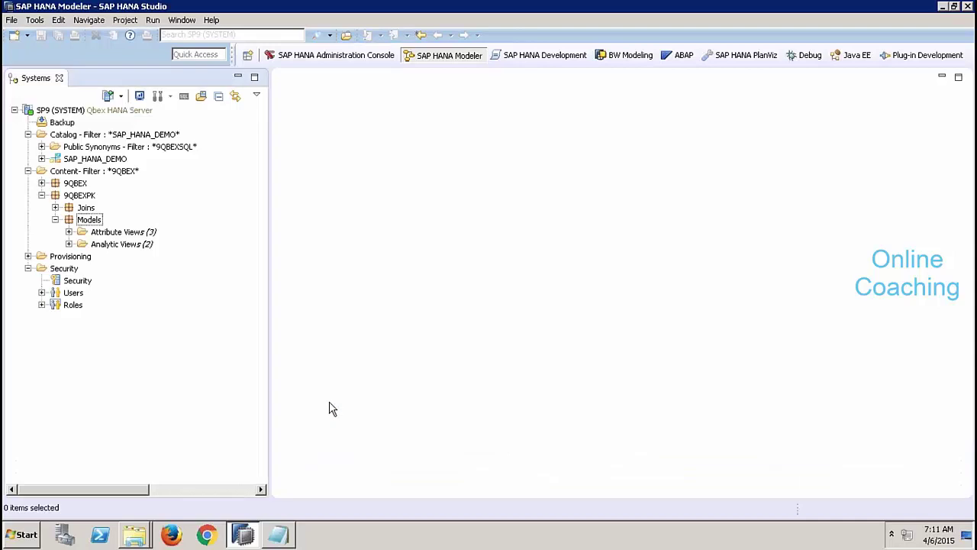
Step: Create an analytic view named ZAN_SALES_USING_ATTR_001 in the Models package
{"action": "right_click", "coordinate": [94, 220]}
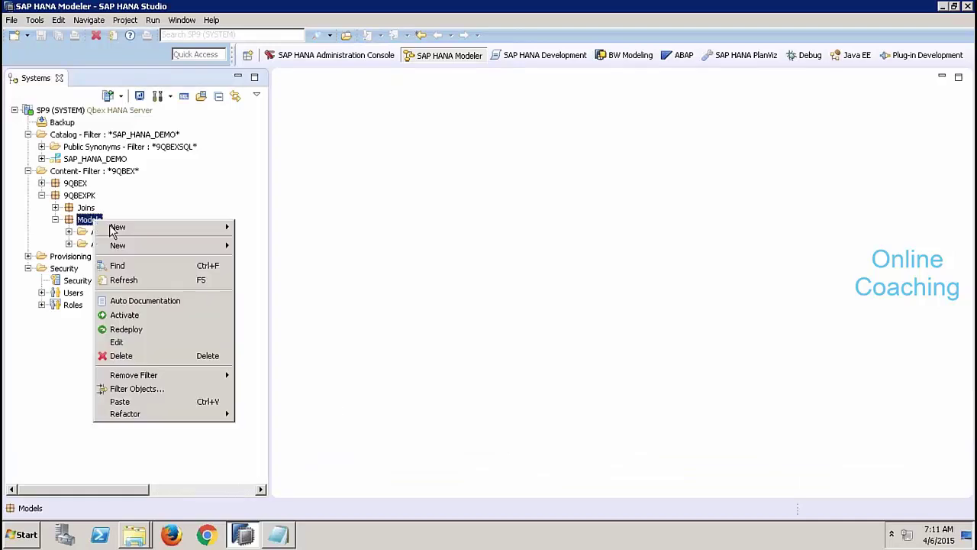
{"action": "mouse_move", "coordinate": [168, 248]}
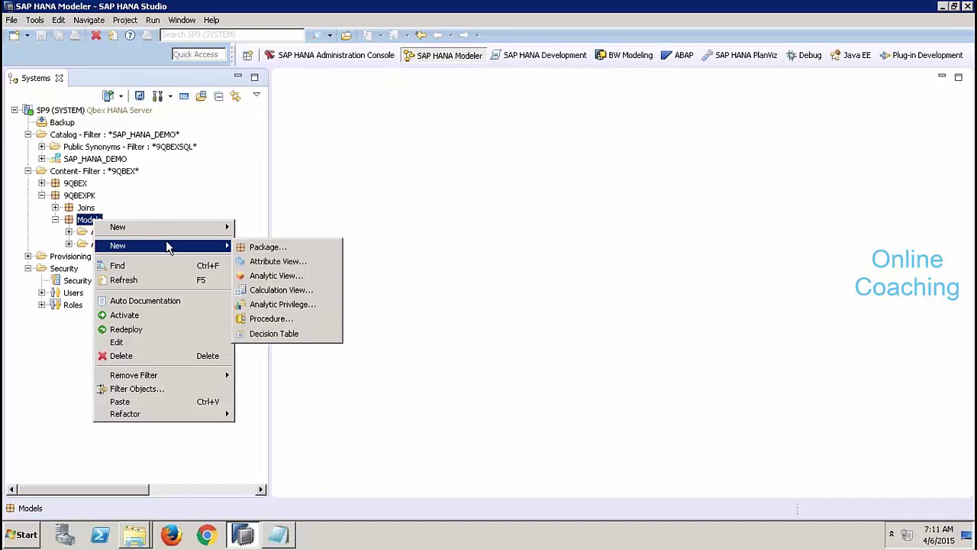
{"action": "left_click", "coordinate": [268, 275]}
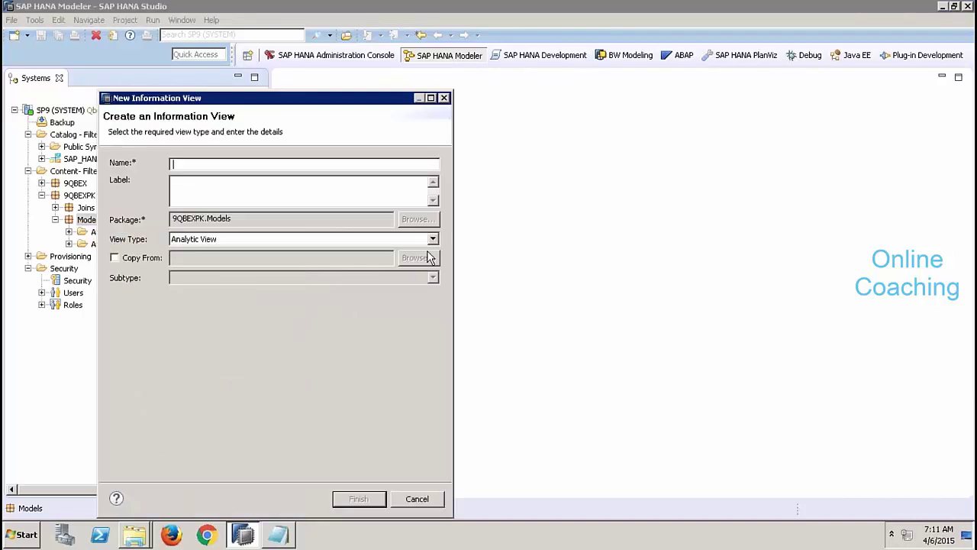
{"action": "type", "text": "ZAN_SALES_USING_ATTR_001"}
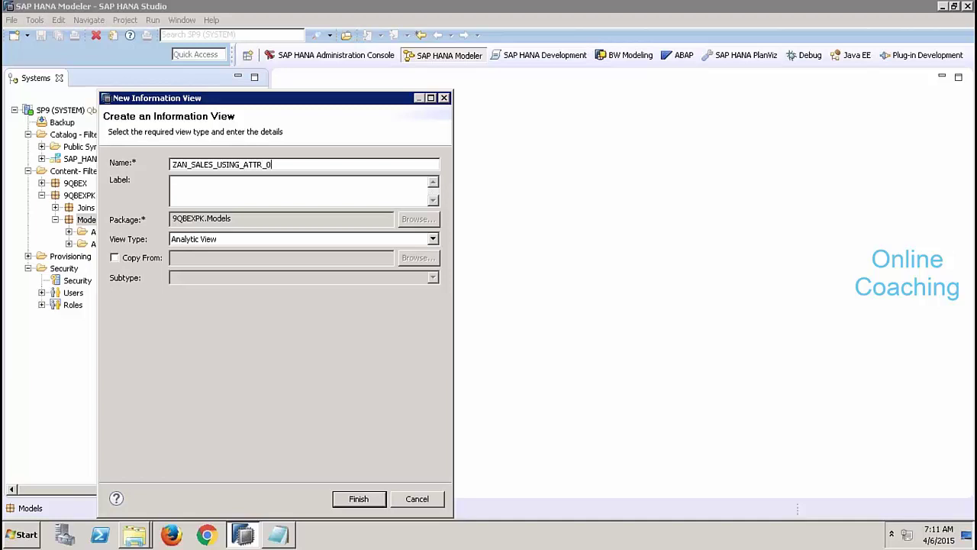
{"action": "left_click", "coordinate": [359, 500]}
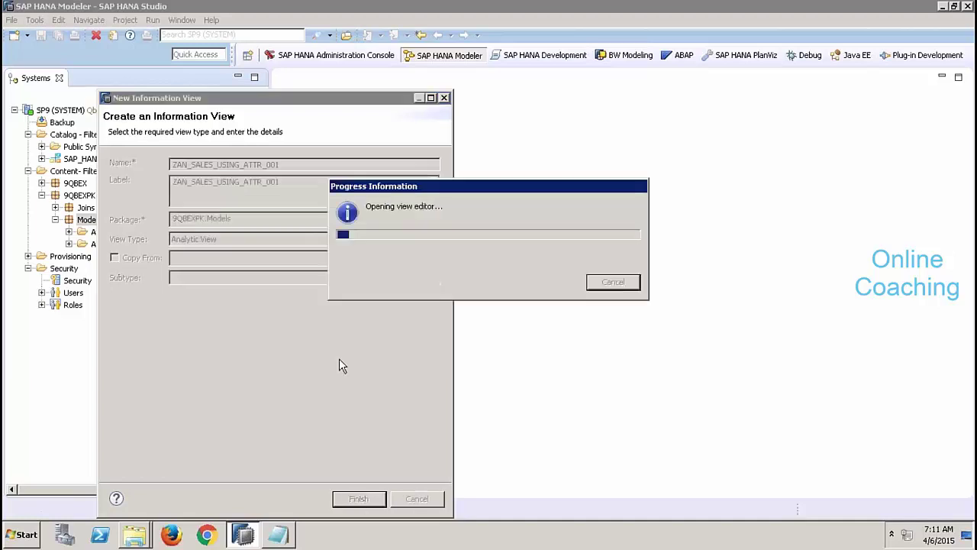
{"action": "left_click", "coordinate": [237, 77]}
Step: Find objects matching sap.hana.demo and add the EPM Sales.Header and Sales.Item tables to the Data Foundation
{"action": "left_click", "coordinate": [130, 279]}
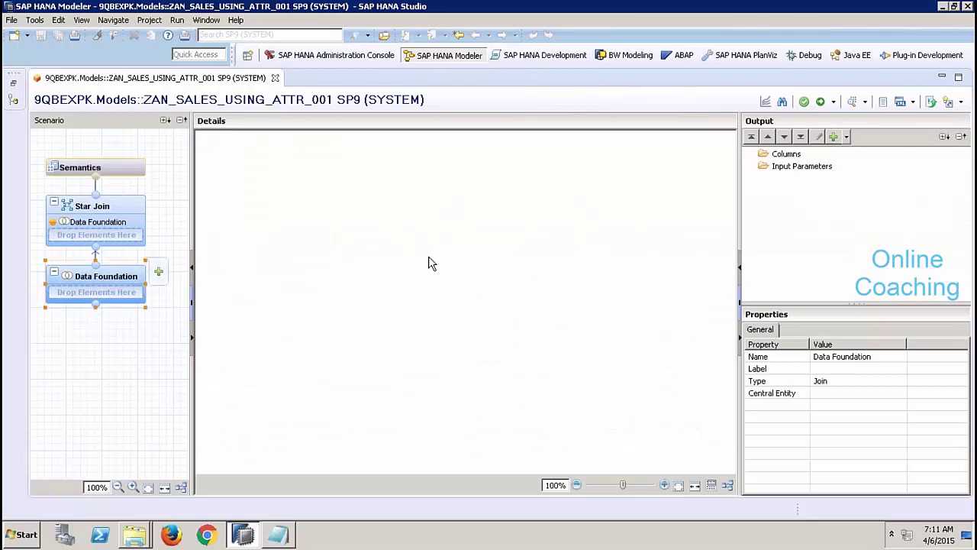
{"action": "right_click", "coordinate": [428, 263]}
{"action": "left_click", "coordinate": [447, 266]}
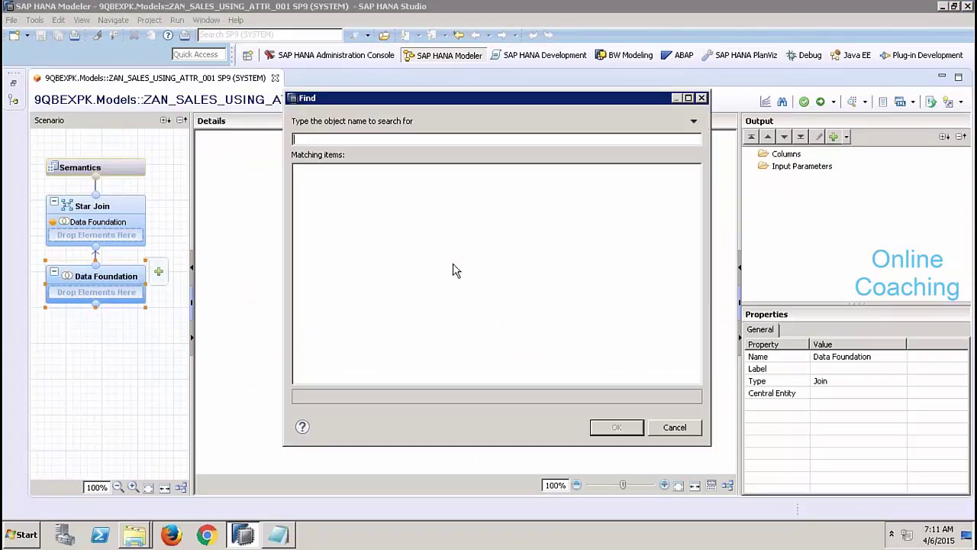
{"action": "type", "text": "SA"}
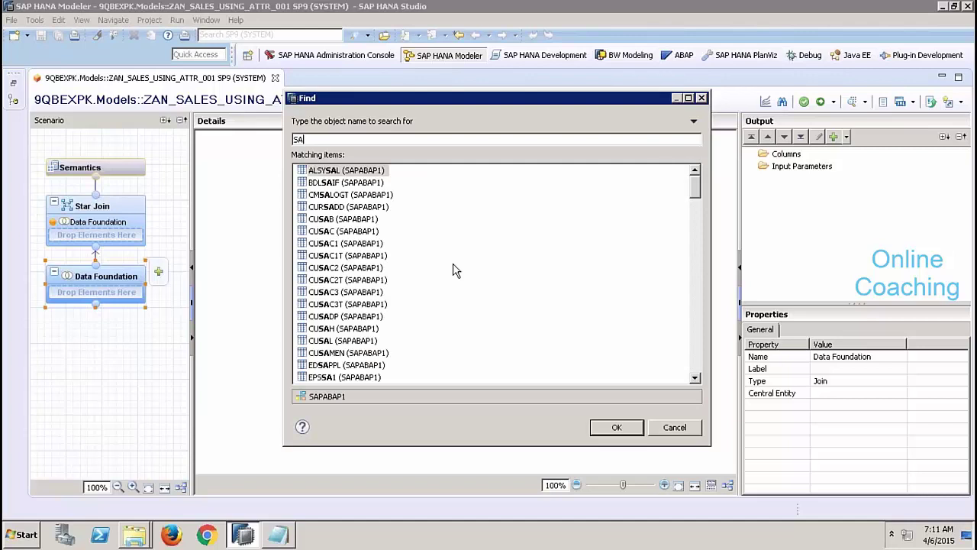
{"action": "key", "text": "BackSpace"}
{"action": "key", "text": "BackSpace"}
{"action": "type", "text": "s"}
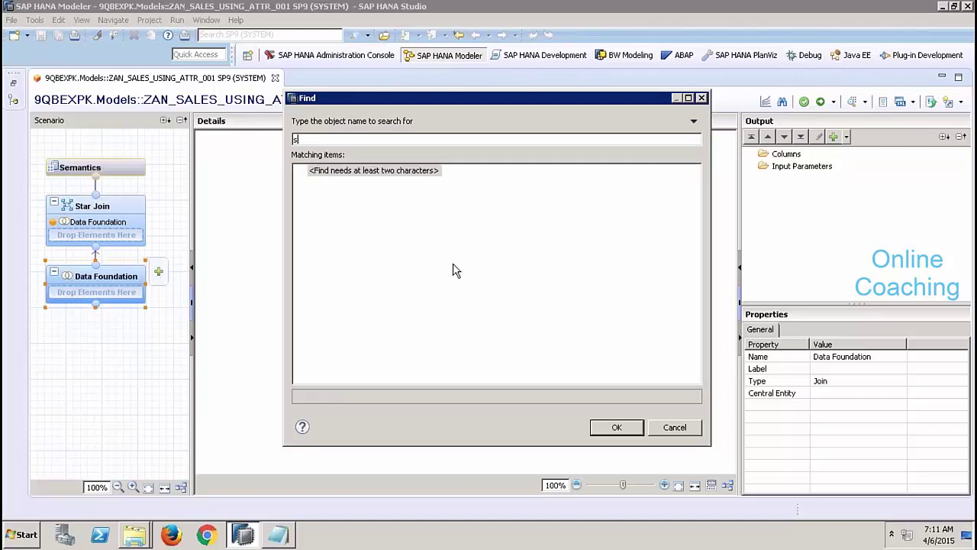
{"action": "type", "text": "ap.hana."}
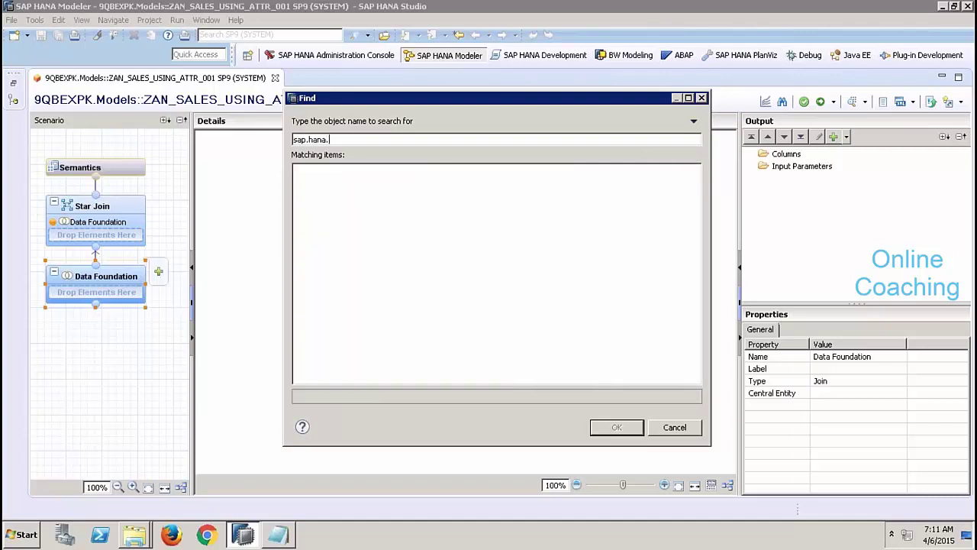
{"action": "type", "text": "demo"}
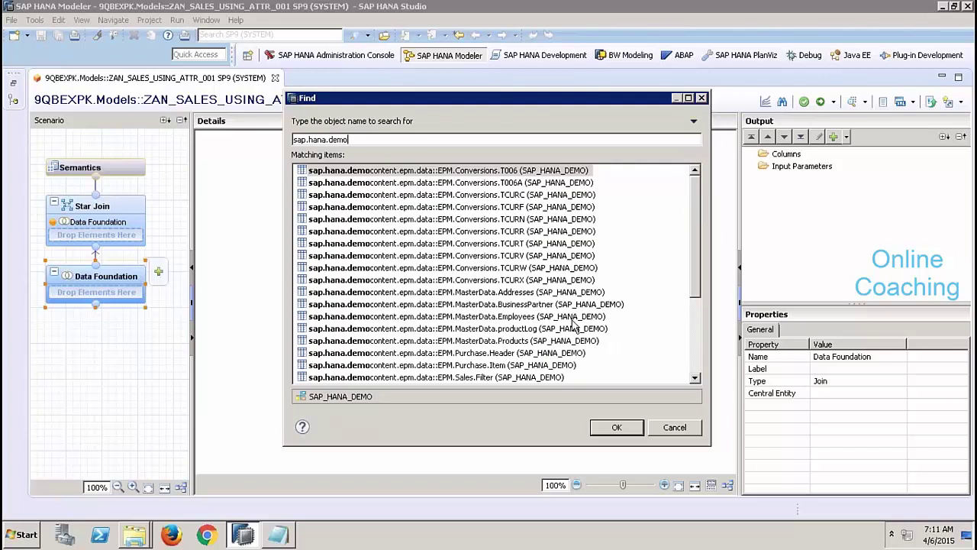
{"action": "left_click", "coordinate": [694, 377]}
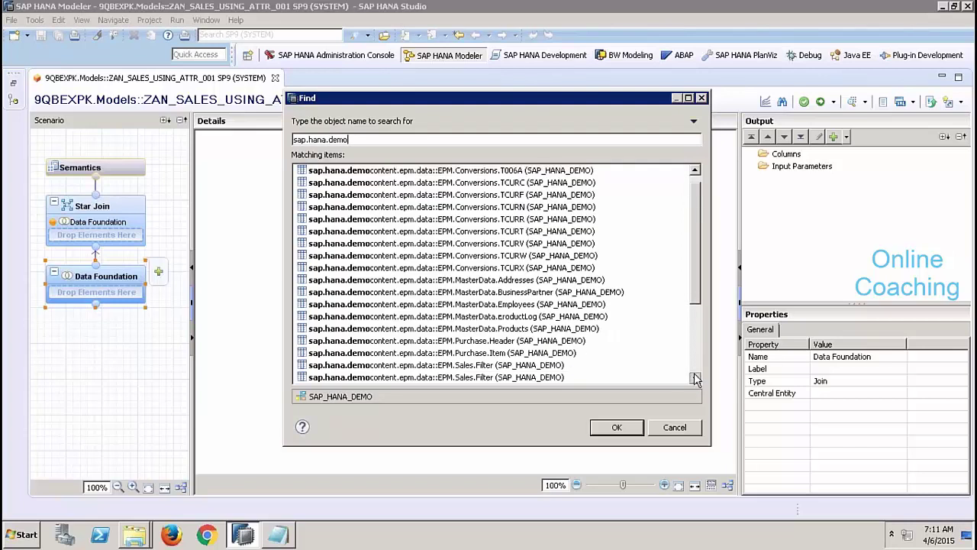
{"action": "left_click", "coordinate": [695, 377]}
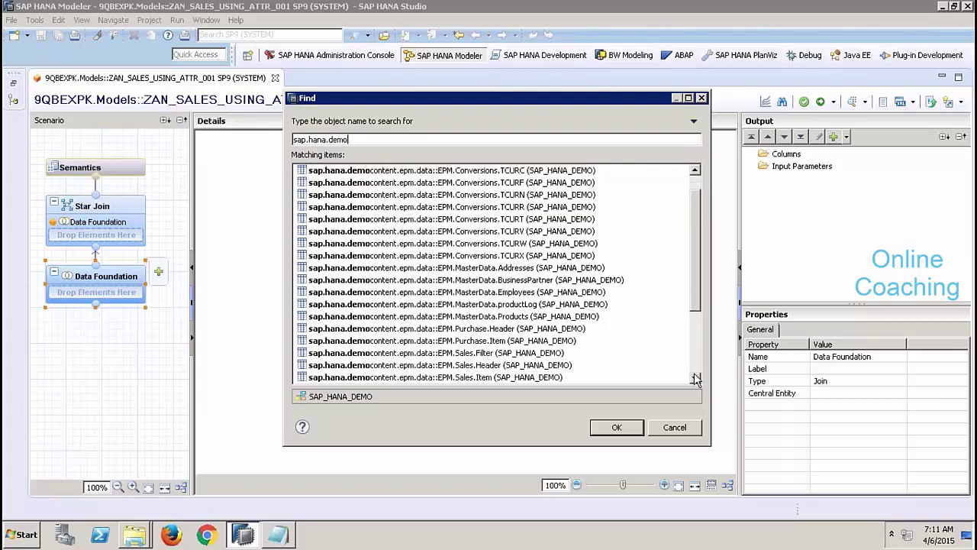
{"action": "left_click", "coordinate": [522, 377]}
{"action": "left_click", "coordinate": [524, 365], "text": "ctrl"}
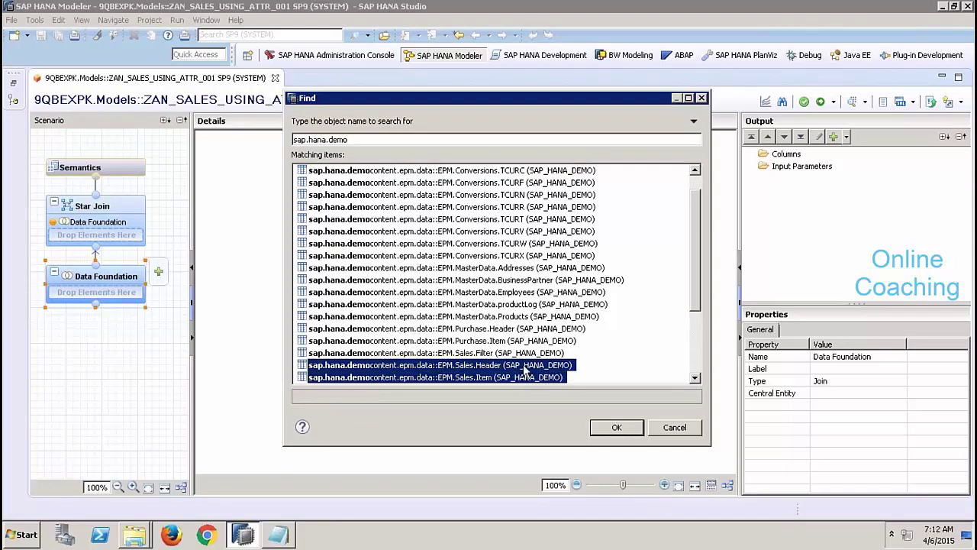
{"action": "left_click", "coordinate": [615, 427]}
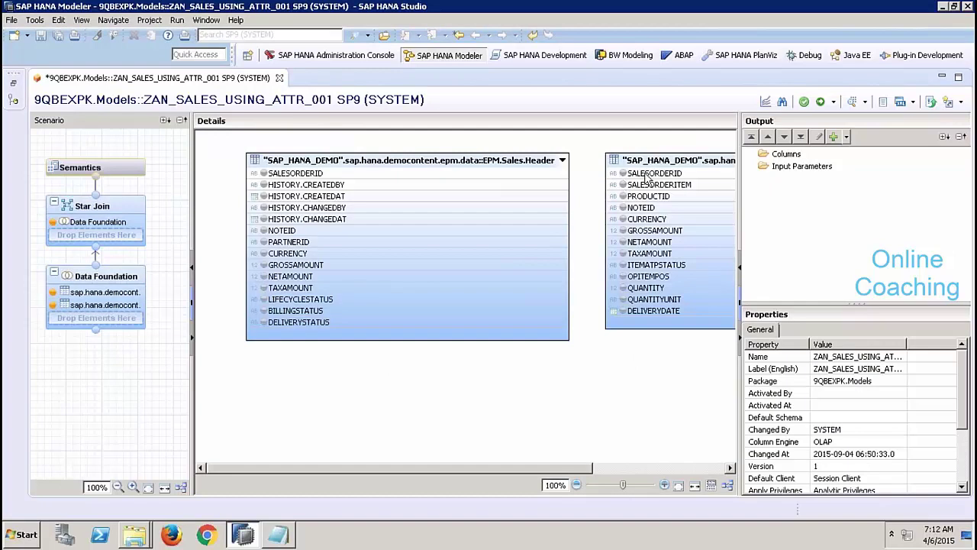
Step: Join Sales.Item to Sales.Header on SALESORDERID and set the join type to Inner
{"action": "left_click_drag", "start_coordinate": [624, 175], "coordinate": [561, 173]}
{"action": "double_click", "coordinate": [586, 175]}
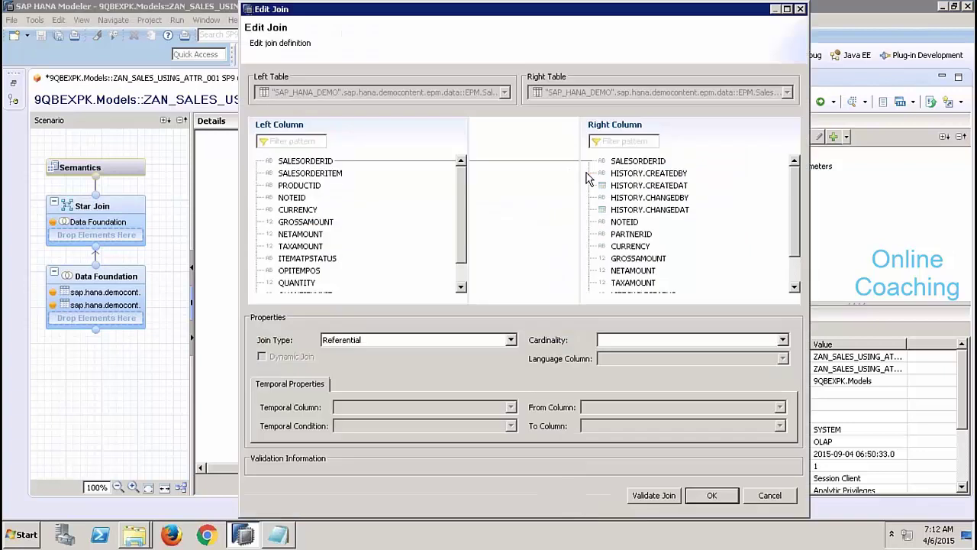
{"action": "left_click", "coordinate": [485, 339]}
{"action": "left_click", "coordinate": [406, 363]}
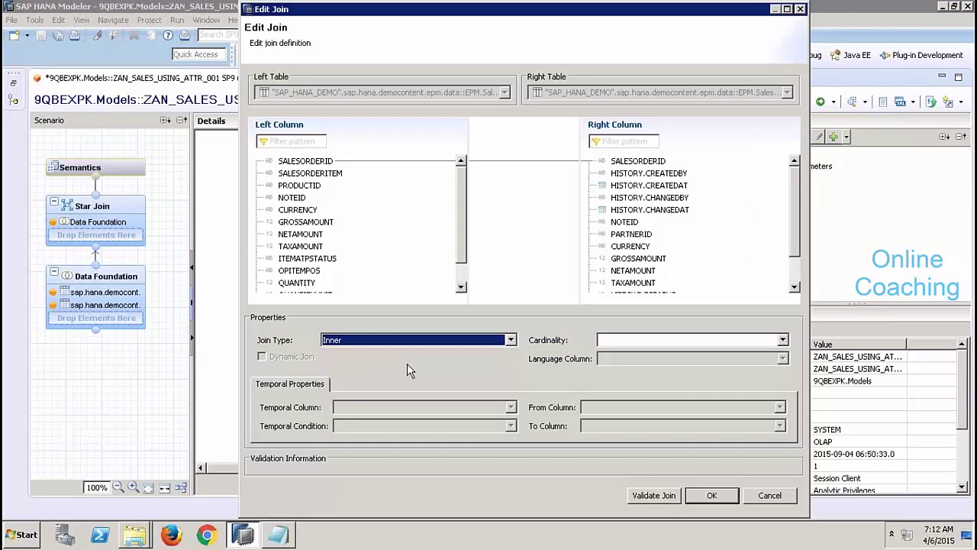
{"action": "left_click", "coordinate": [711, 493]}
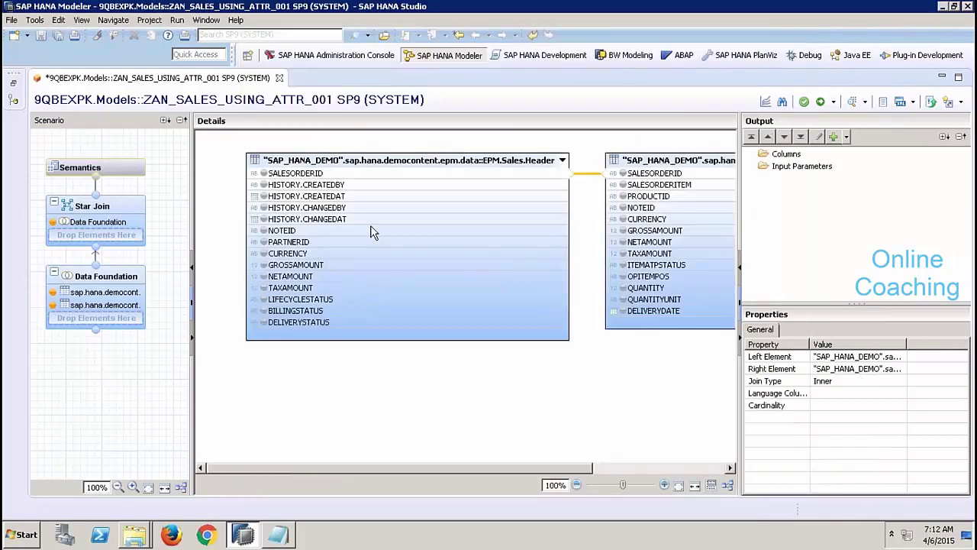
Step: Add SALESORDERID, SALESORDERITEM and PRODUCTID from Sales.Item and PARTNERID from Sales.Header to the Data Foundation output
{"action": "left_click", "coordinate": [624, 173]}
{"action": "left_click", "coordinate": [623, 185]}
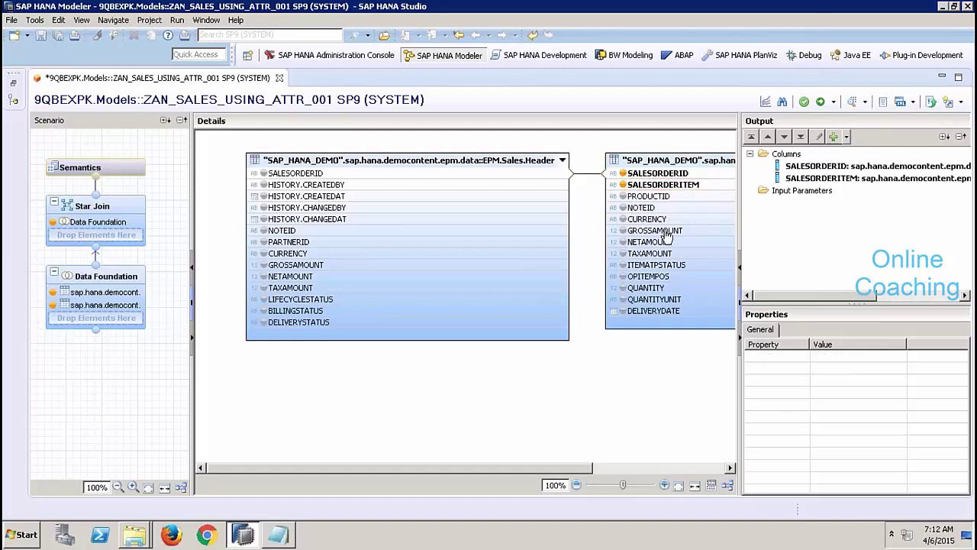
{"action": "left_click", "coordinate": [623, 196]}
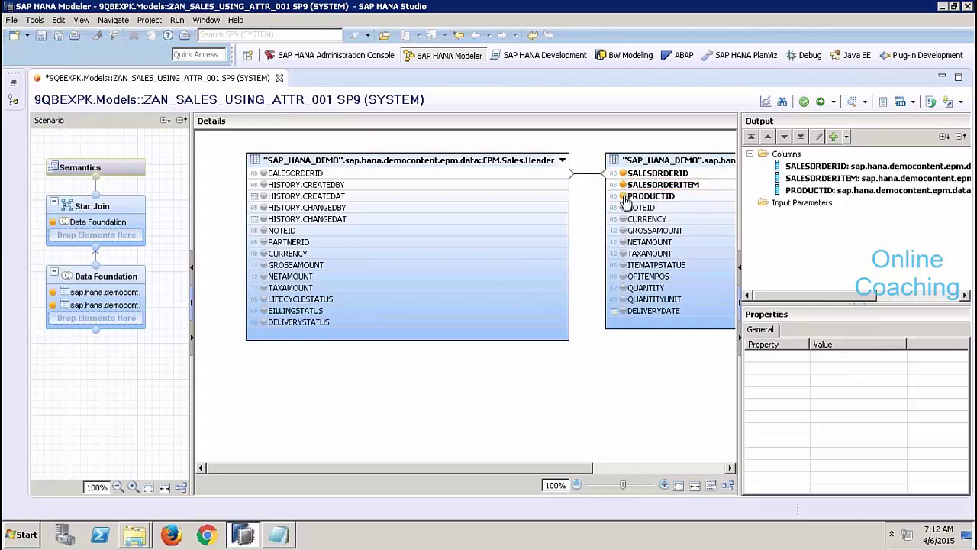
{"action": "left_click", "coordinate": [263, 242]}
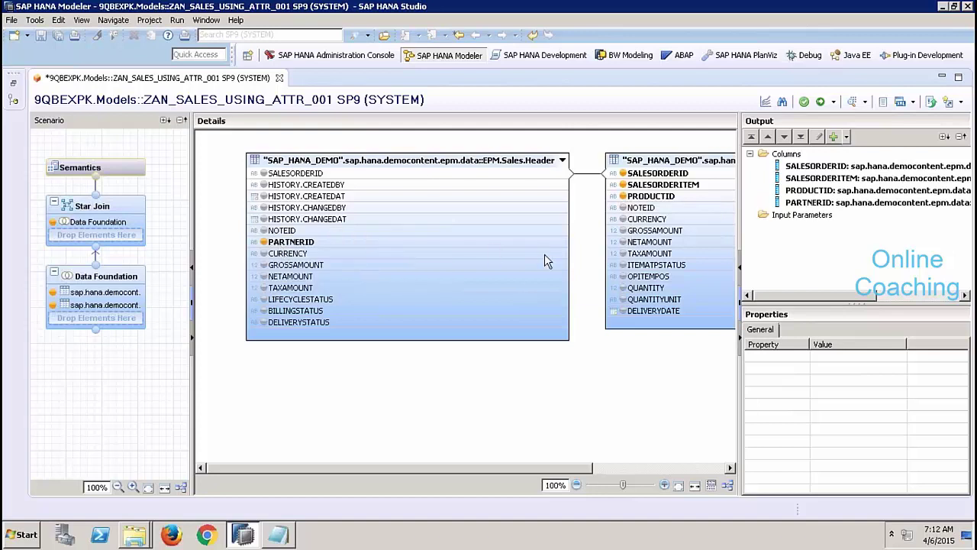
Step: Add GROSSAMOUNT, NETAMOUNT, TAXAMOUNT, CURRENCY, QUANTITY and QUANTITYUNIT from Sales.Item to the Data Foundation output
{"action": "left_click", "coordinate": [624, 230]}
{"action": "left_click", "coordinate": [624, 242]}
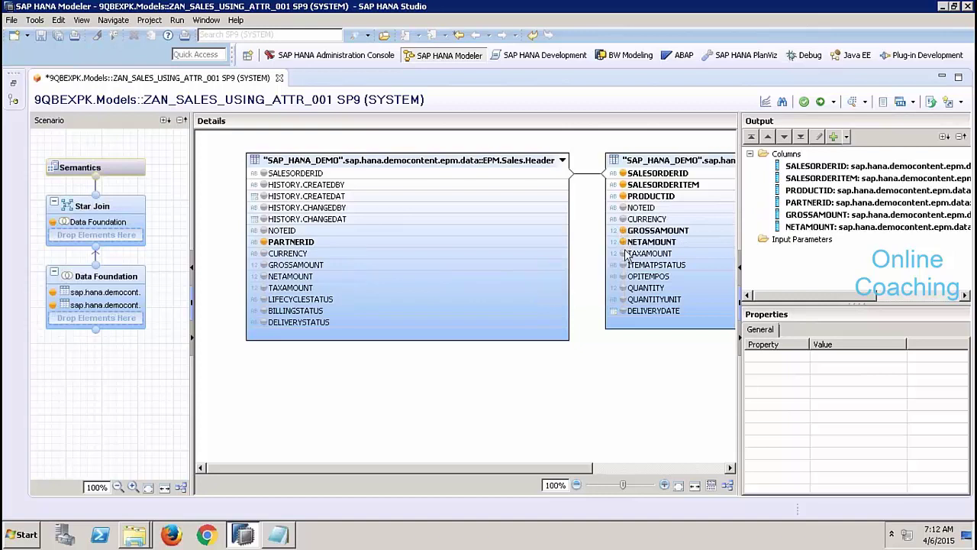
{"action": "left_click", "coordinate": [623, 253]}
{"action": "left_click", "coordinate": [624, 219]}
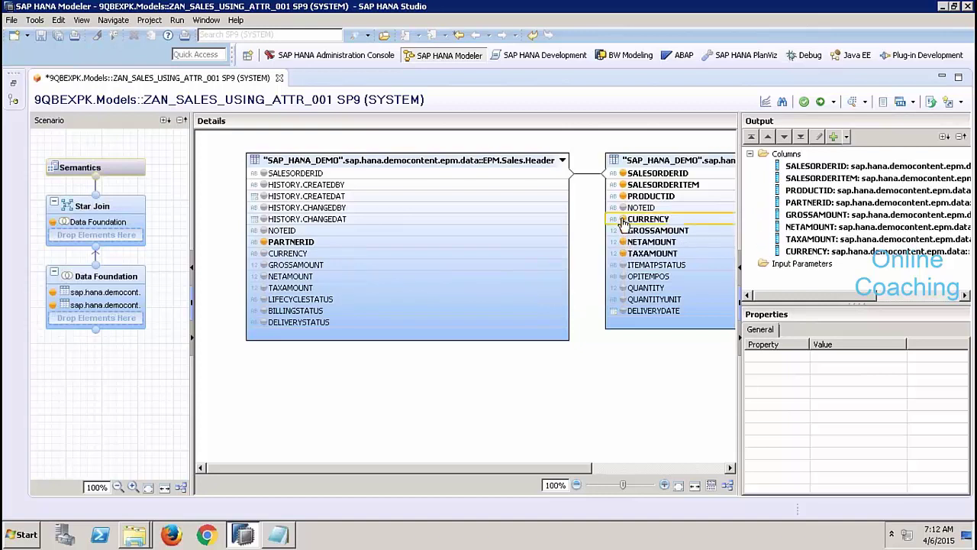
{"action": "left_click", "coordinate": [623, 287]}
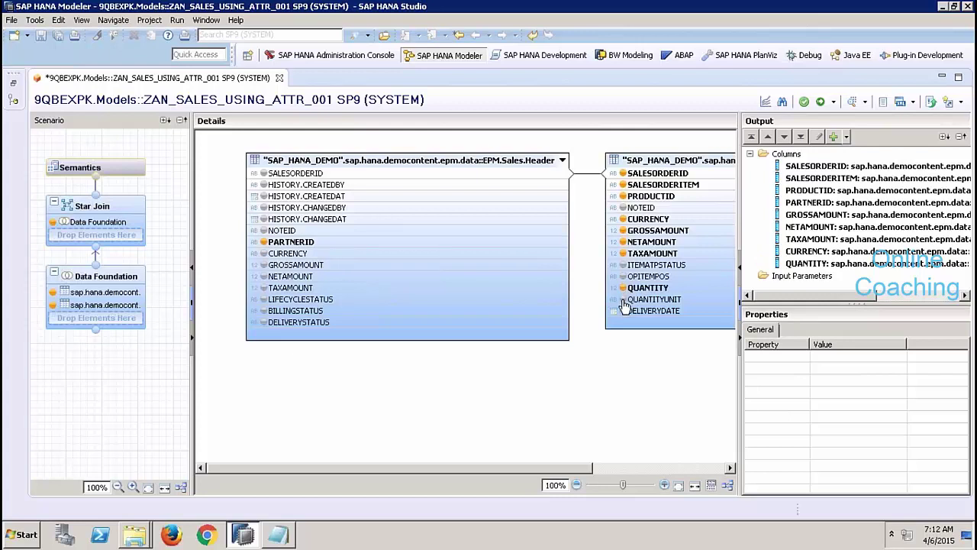
{"action": "left_click", "coordinate": [624, 300]}
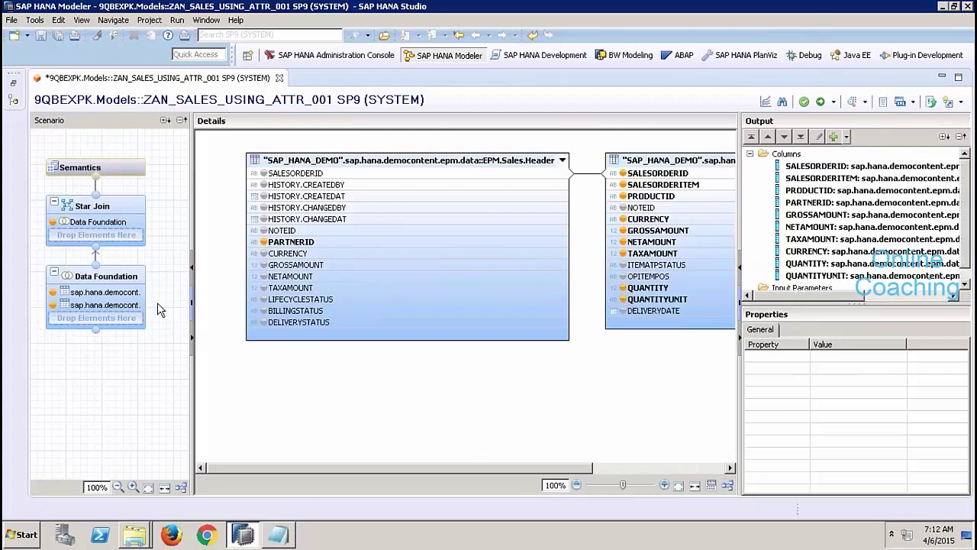
Step: Add the attribute views ZAT_BP_001, ZAT_PRODUCT_001 and ZAT_SLSORDER_STATUS_001 from the Models package to the Star Join
{"action": "left_click", "coordinate": [126, 208]}
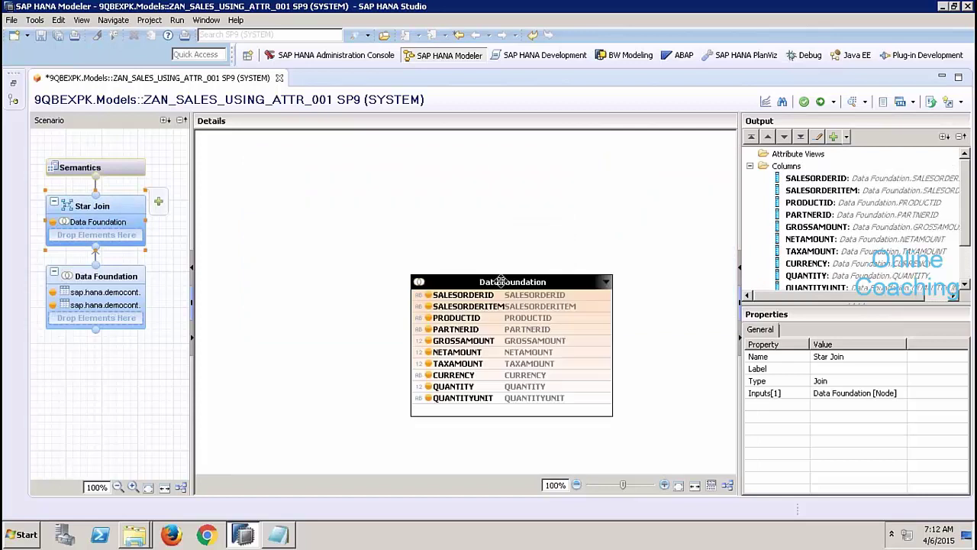
{"action": "left_click_drag", "start_coordinate": [500, 281], "coordinate": [496, 267]}
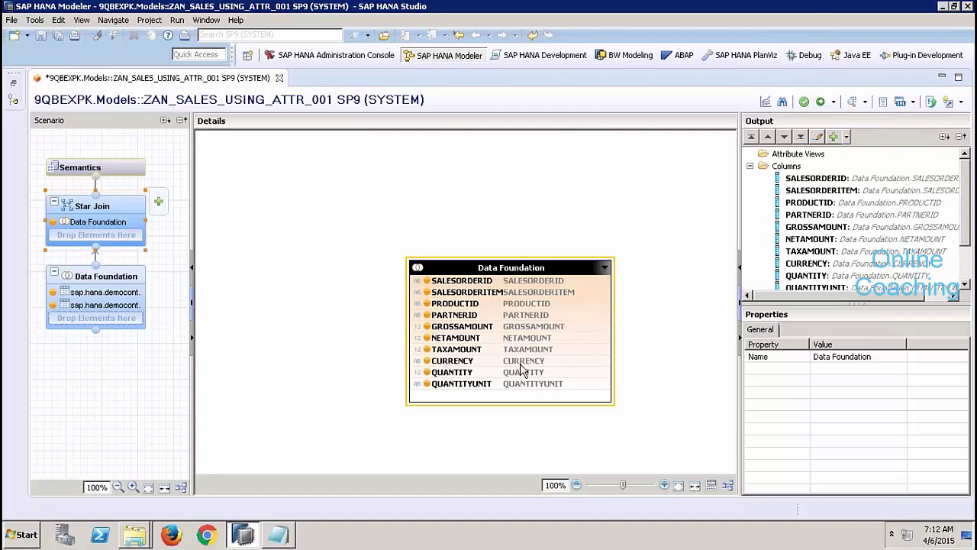
{"action": "left_click", "coordinate": [478, 282]}
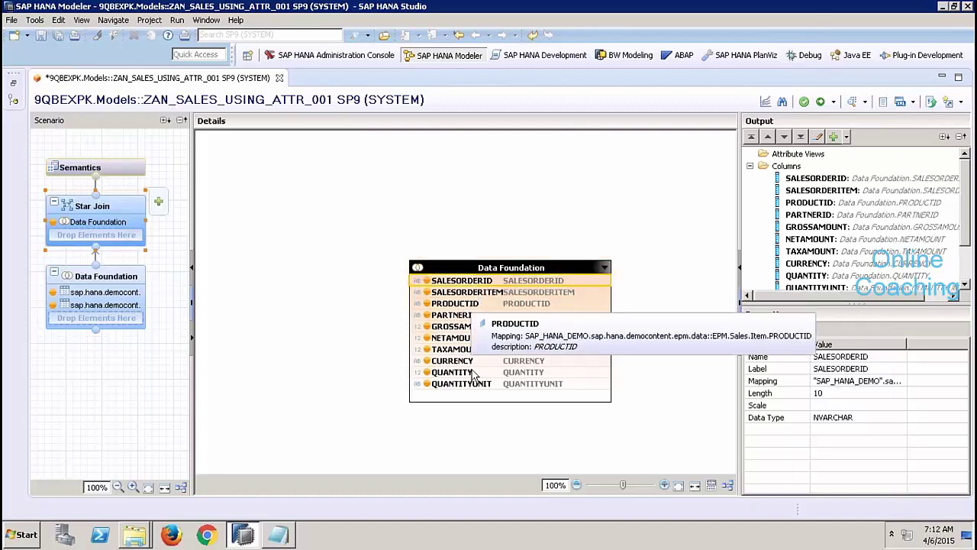
{"action": "left_click", "coordinate": [296, 323]}
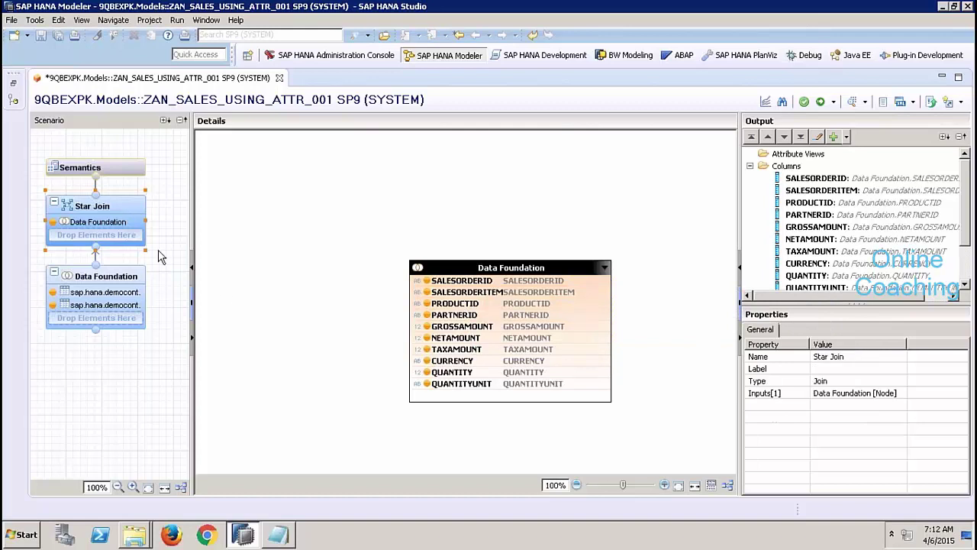
{"action": "left_click", "coordinate": [12, 89]}
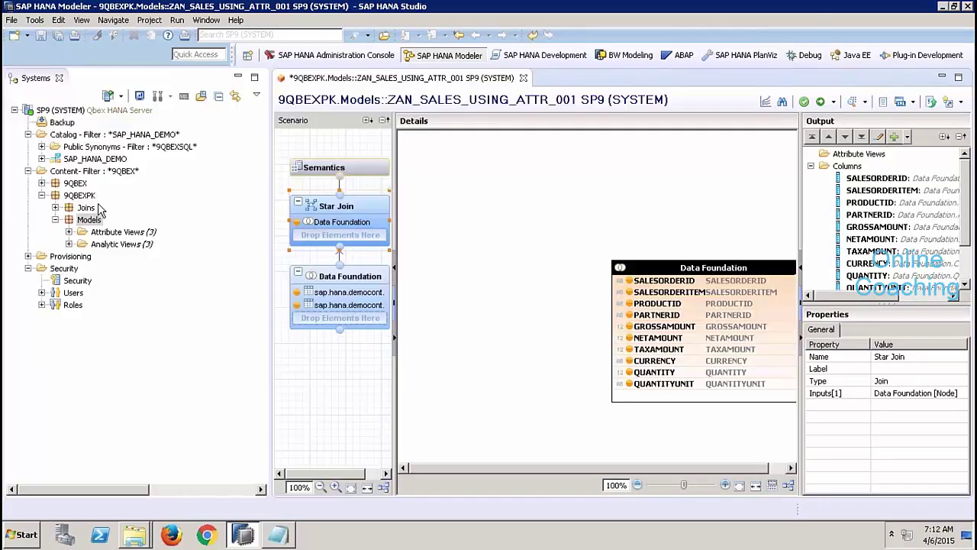
{"action": "left_click", "coordinate": [70, 233]}
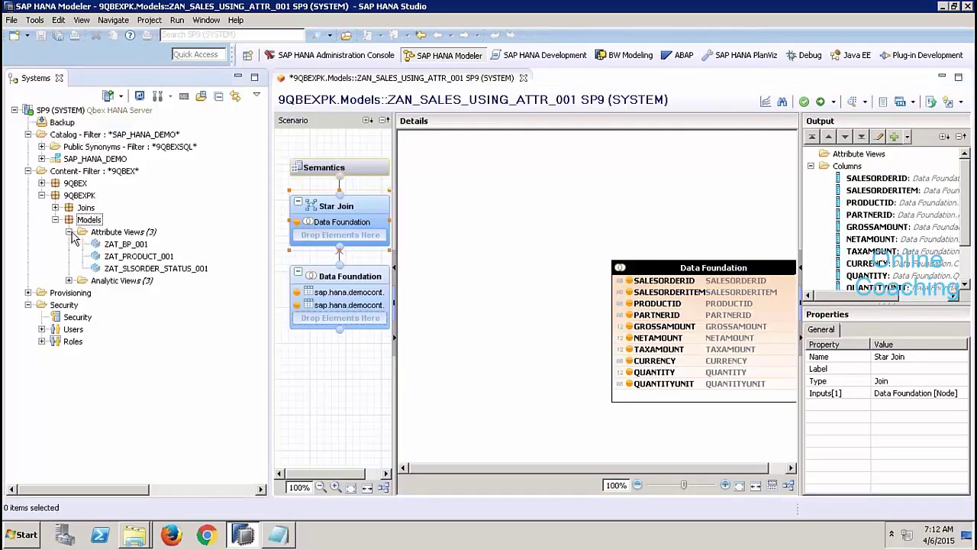
{"action": "left_click", "coordinate": [142, 245]}
{"action": "left_click_drag", "start_coordinate": [142, 248], "coordinate": [336, 238]}
{"action": "left_click_drag", "start_coordinate": [171, 257], "coordinate": [339, 265]}
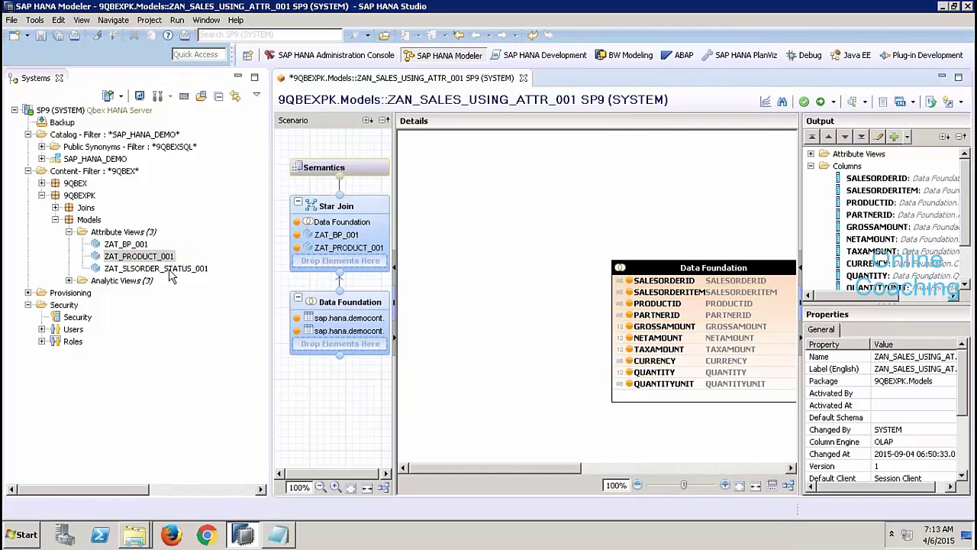
{"action": "left_click_drag", "start_coordinate": [175, 268], "coordinate": [325, 264]}
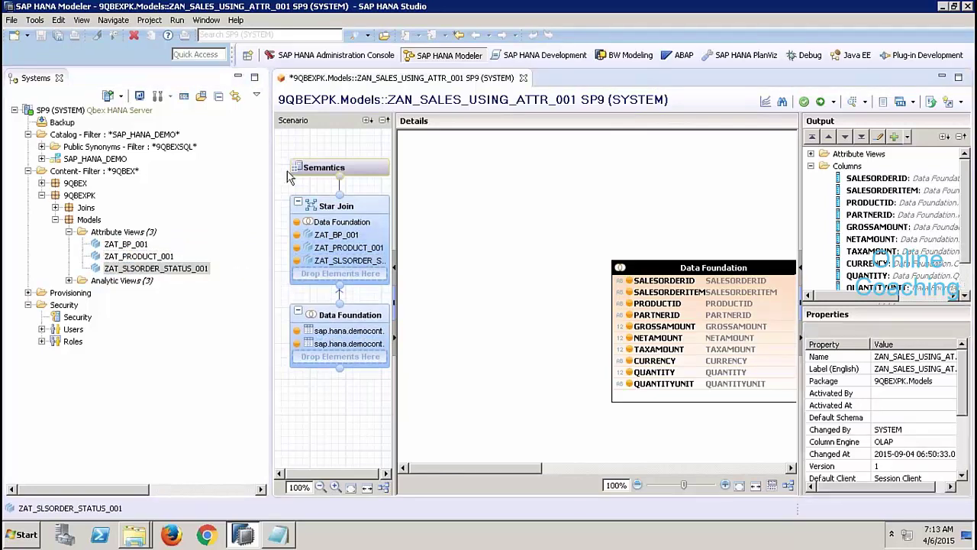
{"action": "left_click", "coordinate": [239, 78]}
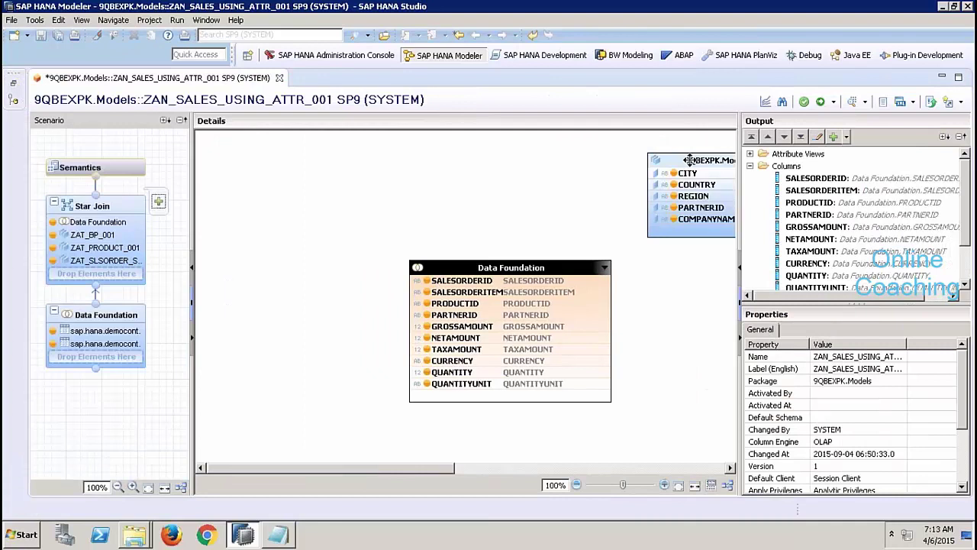
Step: Arrange the three attribute views around the Data Foundation in the Star Join so their columns can be linked
{"action": "left_click_drag", "start_coordinate": [667, 162], "coordinate": [397, 237]}
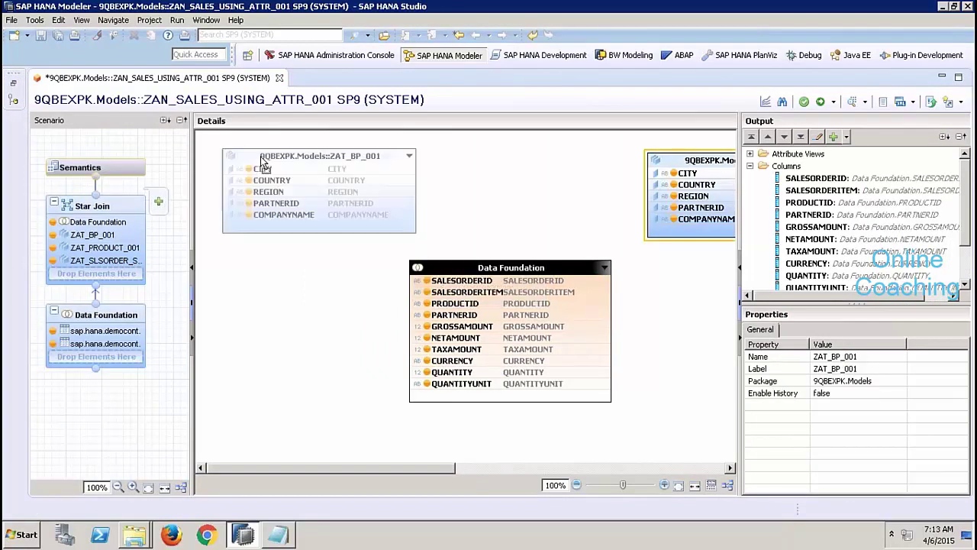
{"action": "left_click", "coordinate": [587, 468]}
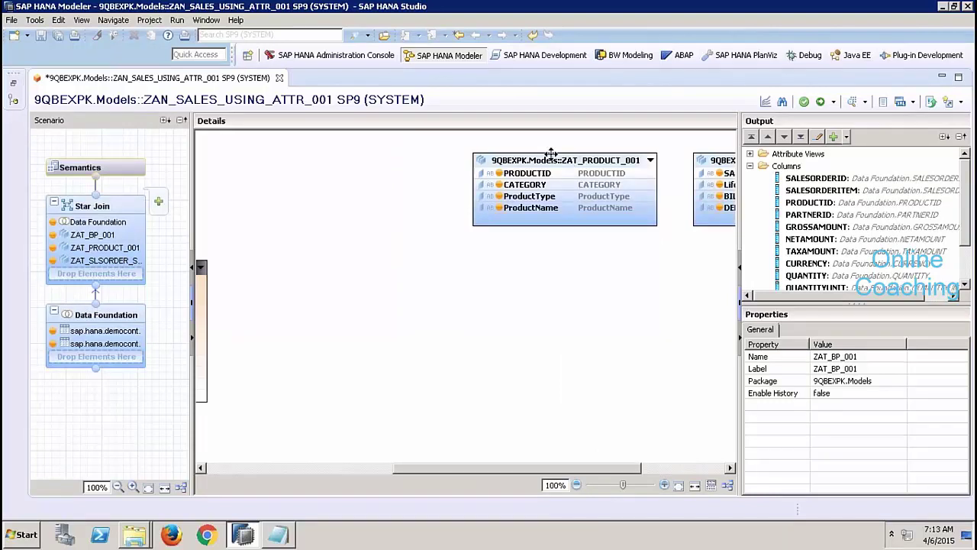
{"action": "left_click_drag", "start_coordinate": [554, 157], "coordinate": [287, 157]}
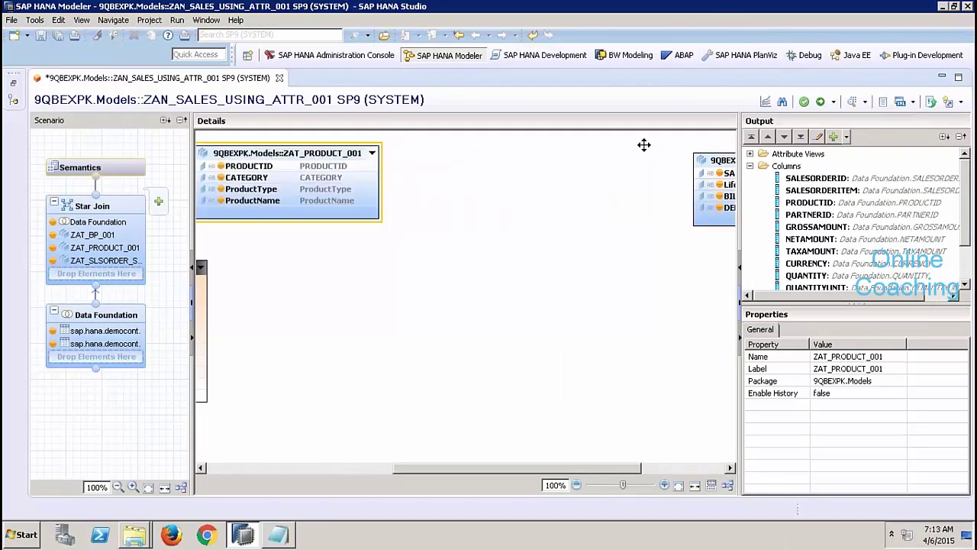
{"action": "left_click_drag", "start_coordinate": [707, 158], "coordinate": [323, 399]}
{"action": "left_click", "coordinate": [301, 467]}
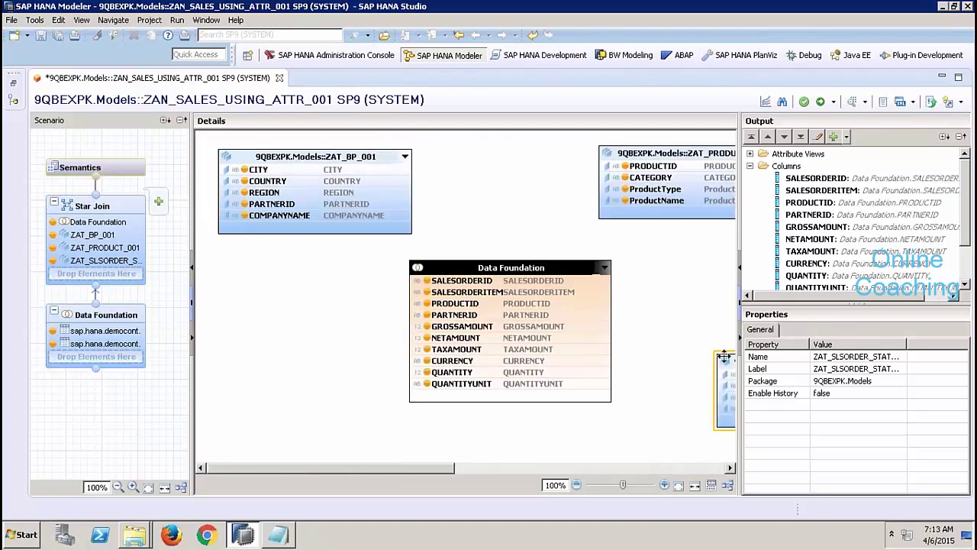
{"action": "left_click_drag", "start_coordinate": [724, 357], "coordinate": [277, 348]}
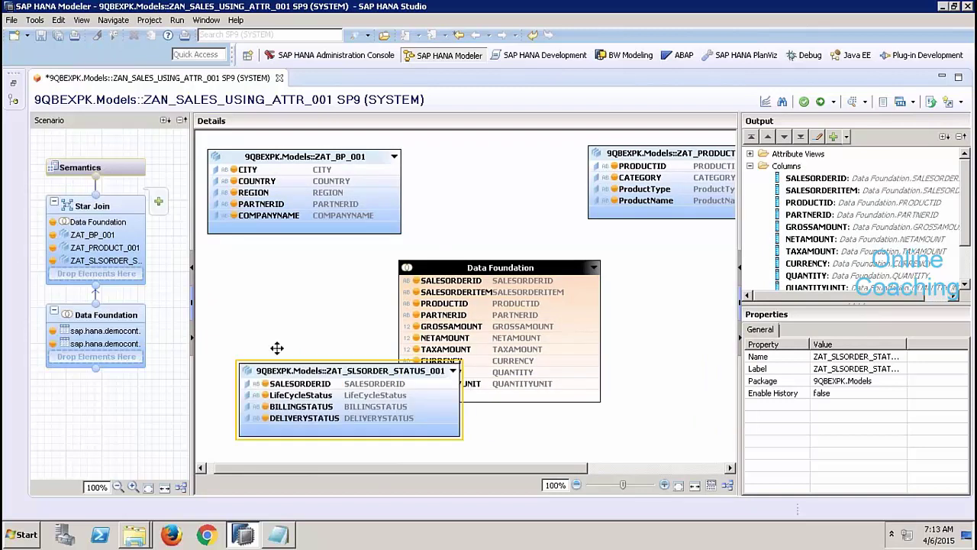
{"action": "left_click_drag", "start_coordinate": [561, 267], "coordinate": [687, 271]}
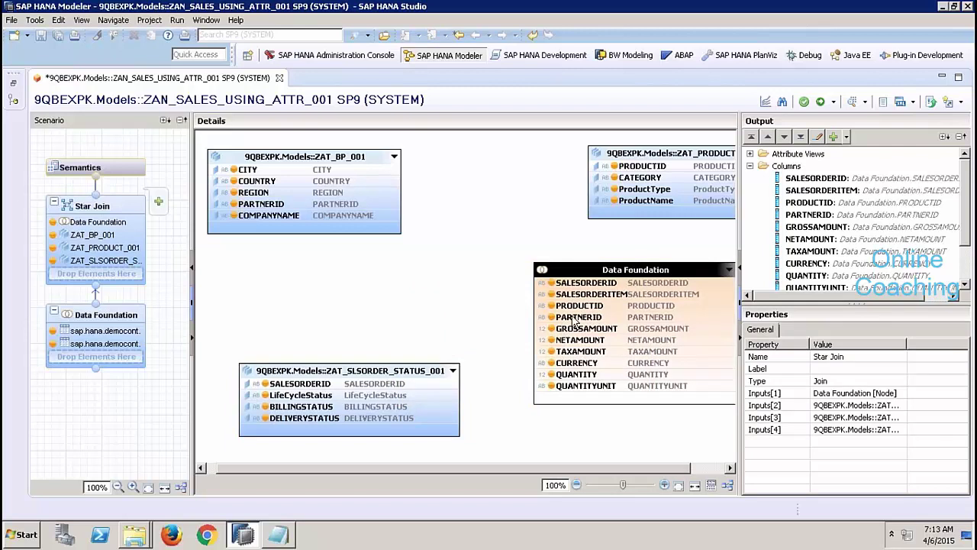
Step: Join the Data Foundation to ZAT_BP_001 on PARTNERID, to ZAT_PRODUCT_001 on PRODUCTID and to ZAT_SLSORDER_STATUS_001 on SALESORDERID
{"action": "left_click_drag", "start_coordinate": [573, 321], "coordinate": [398, 211]}
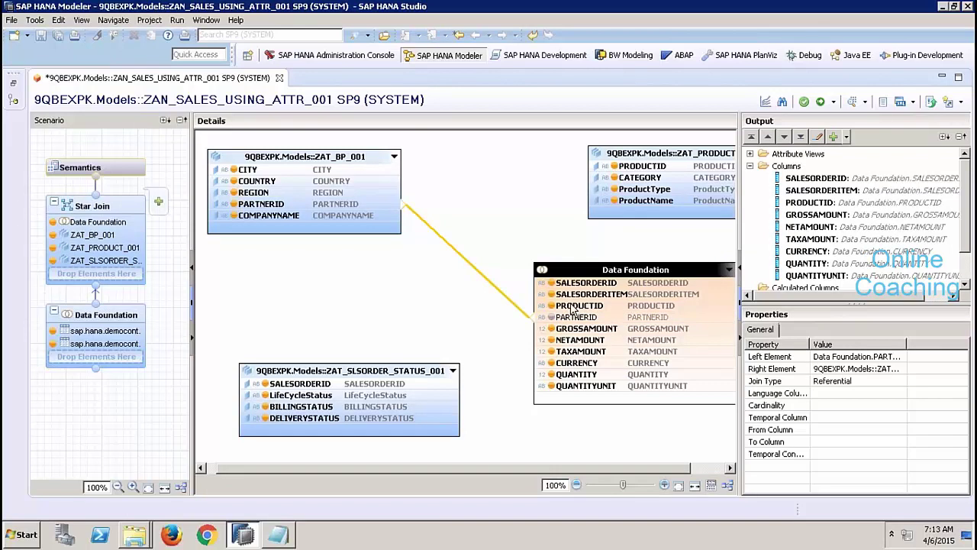
{"action": "left_click_drag", "start_coordinate": [573, 307], "coordinate": [597, 167]}
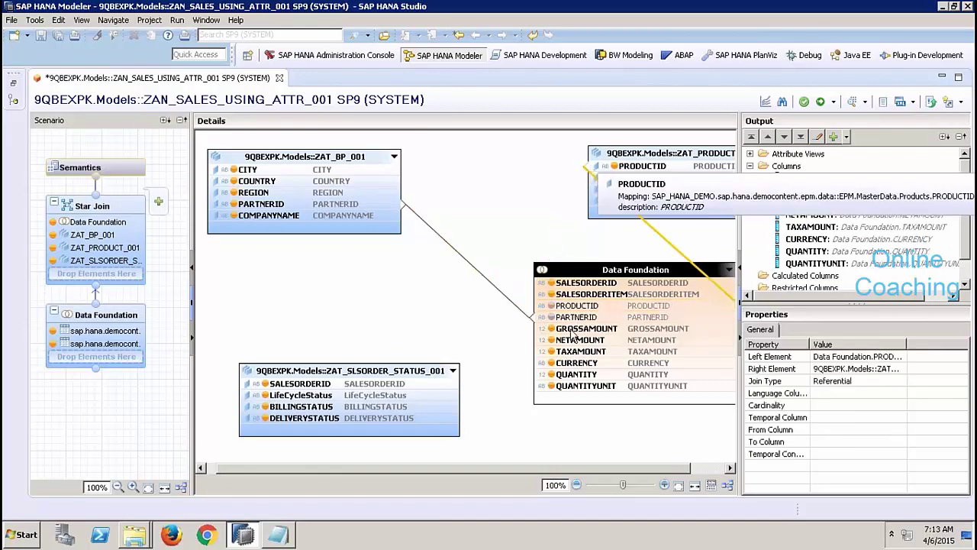
{"action": "left_click_drag", "start_coordinate": [557, 284], "coordinate": [462, 387]}
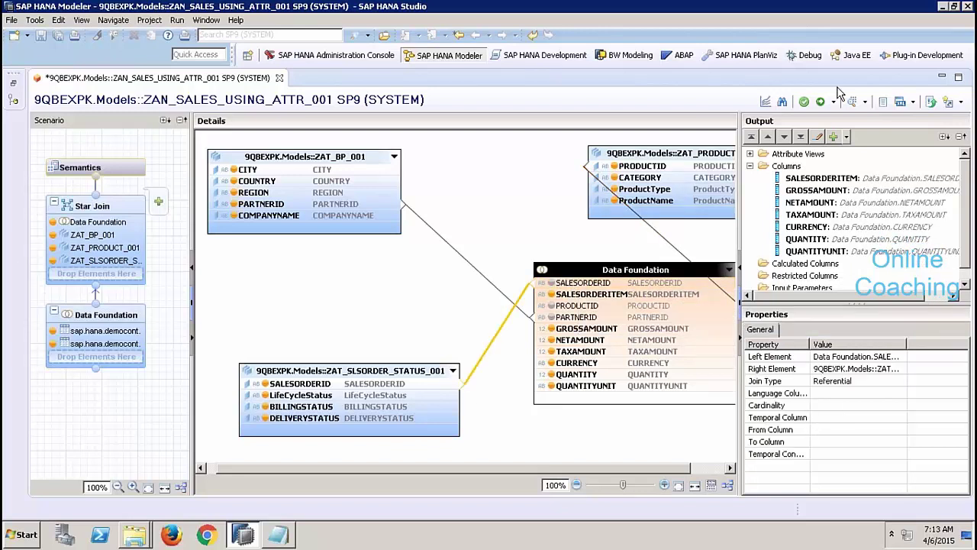
{"action": "left_click", "coordinate": [750, 166]}
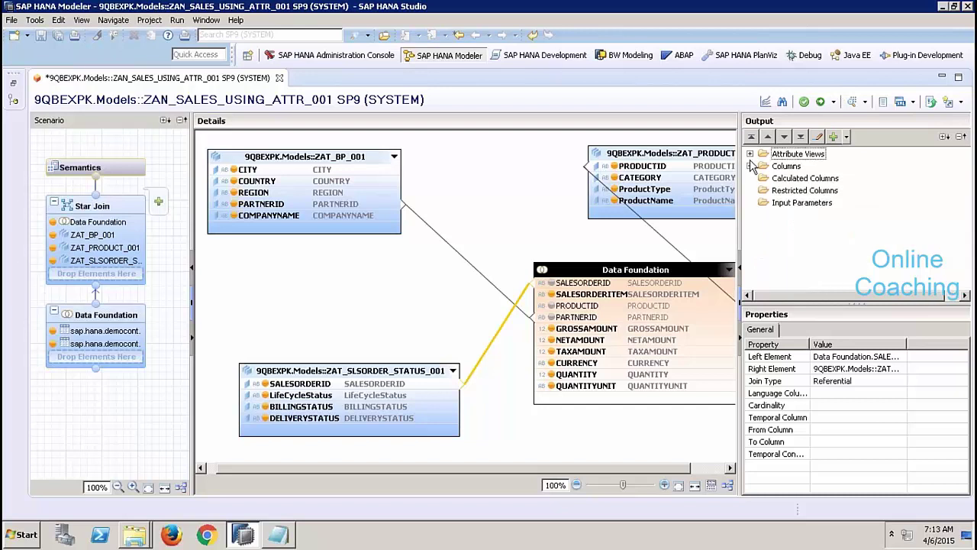
Step: Set the join type between the Data Foundation and ZAT_SLSORDER_STATUS_001 to Inner
{"action": "double_click", "coordinate": [498, 339]}
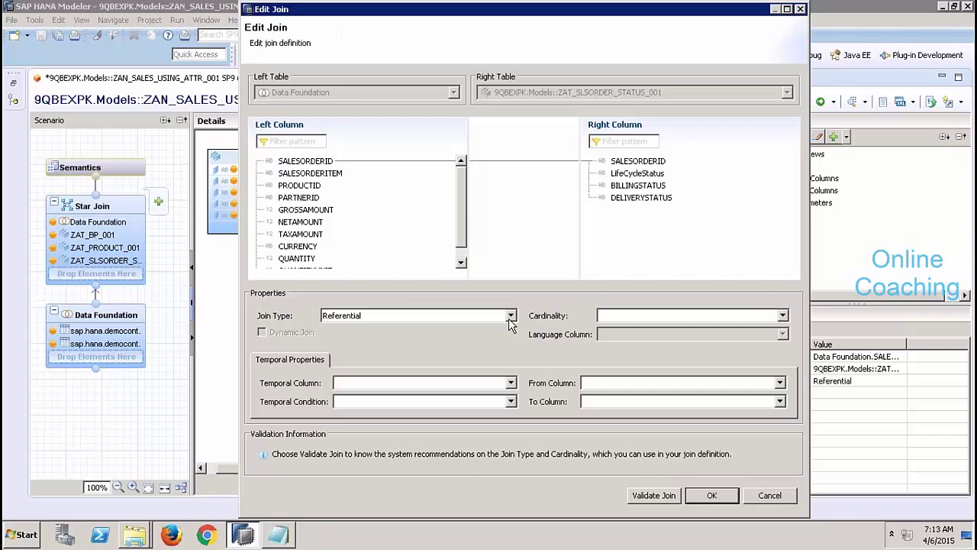
{"action": "left_click", "coordinate": [510, 316]}
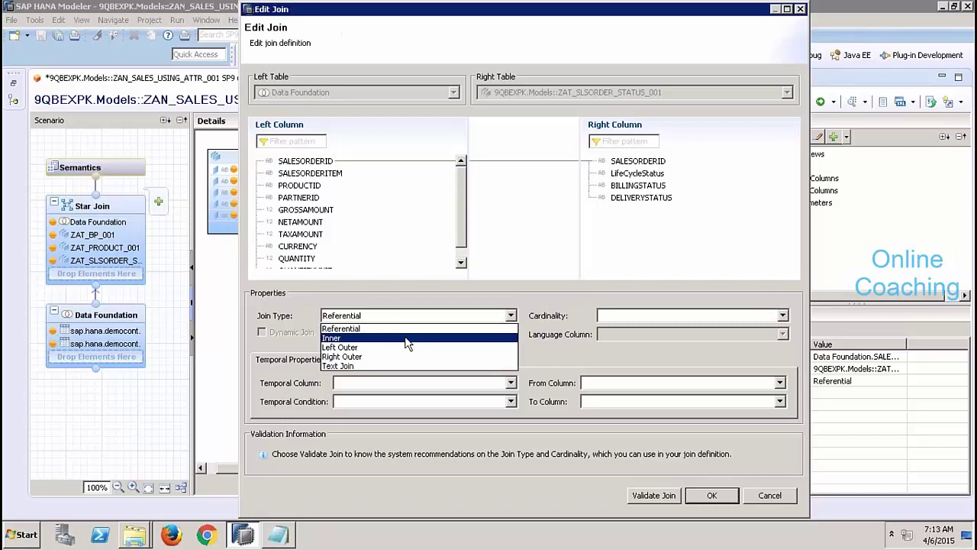
{"action": "left_click", "coordinate": [557, 351]}
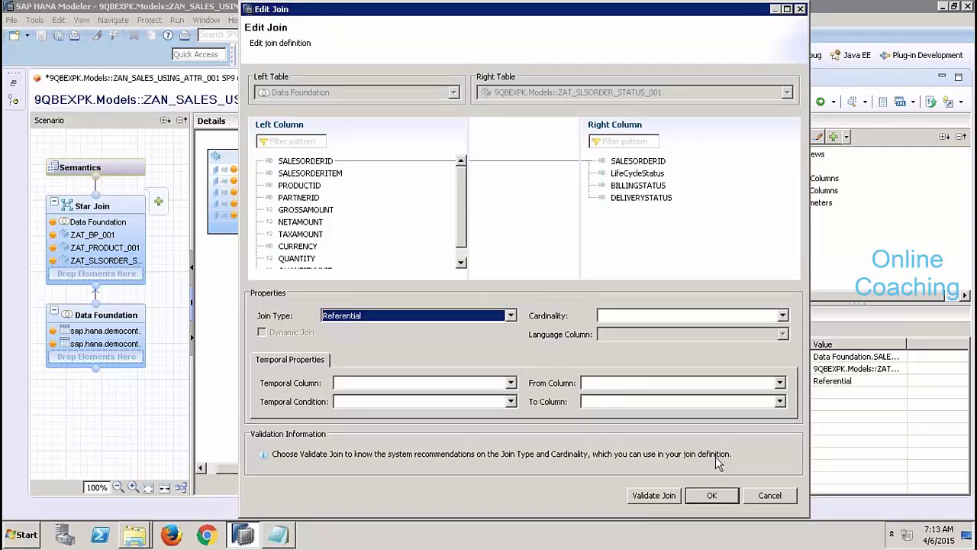
{"action": "left_click", "coordinate": [511, 316]}
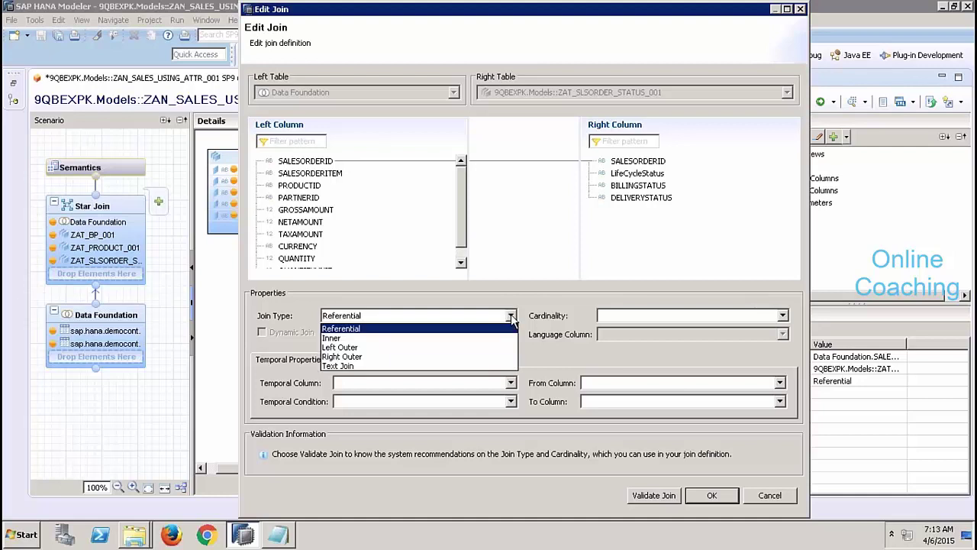
{"action": "left_click", "coordinate": [464, 338]}
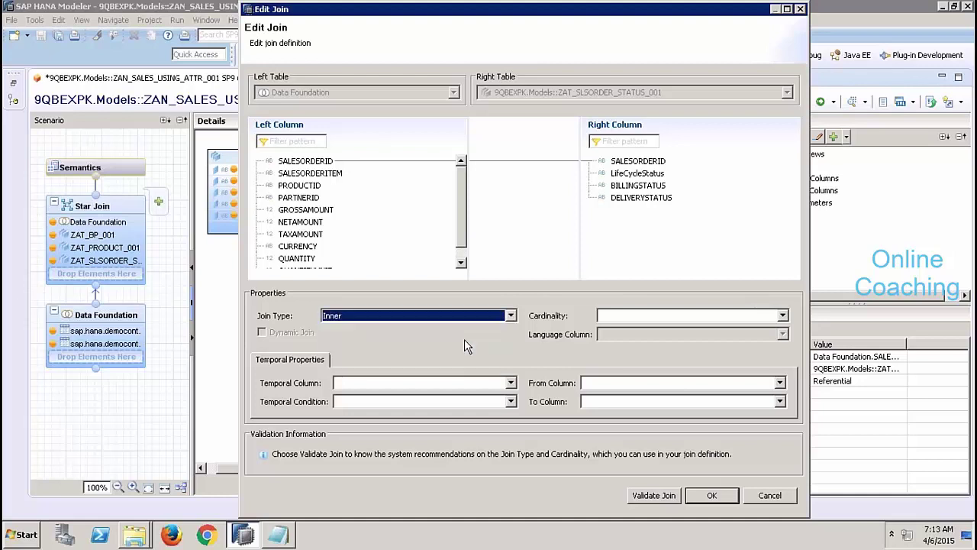
{"action": "left_click", "coordinate": [712, 494]}
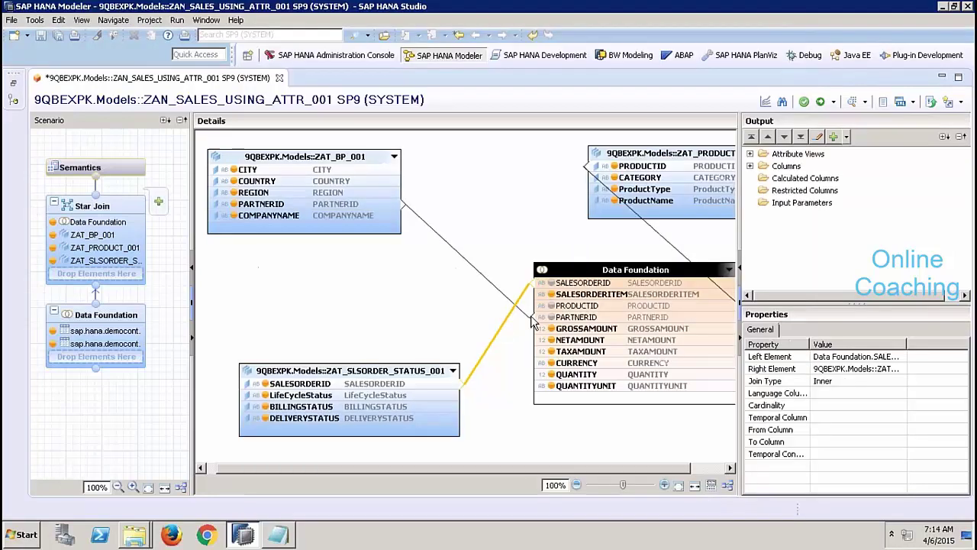
Step: Set the join type between the Data Foundation and ZAT_BP_001 to Inner
{"action": "double_click", "coordinate": [480, 276]}
{"action": "left_click", "coordinate": [447, 317]}
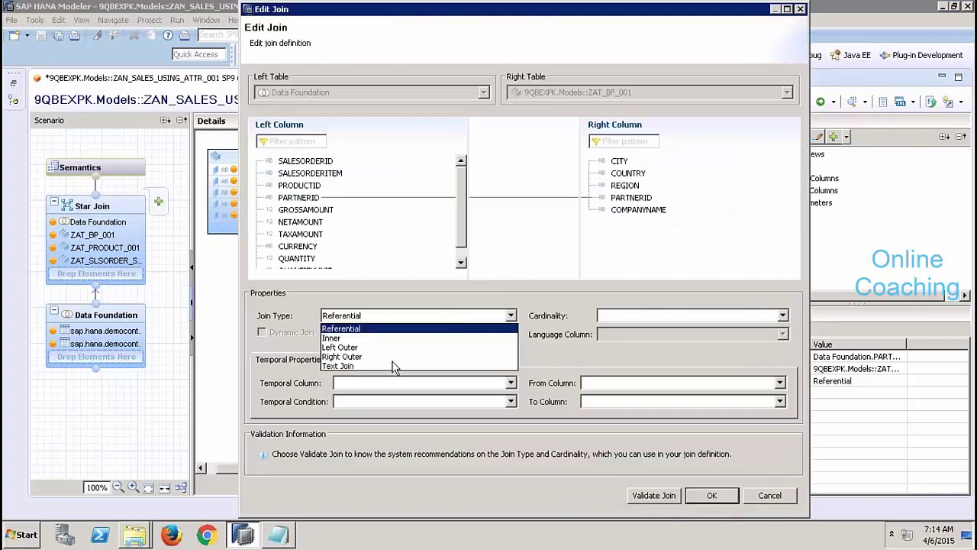
{"action": "left_click", "coordinate": [374, 339]}
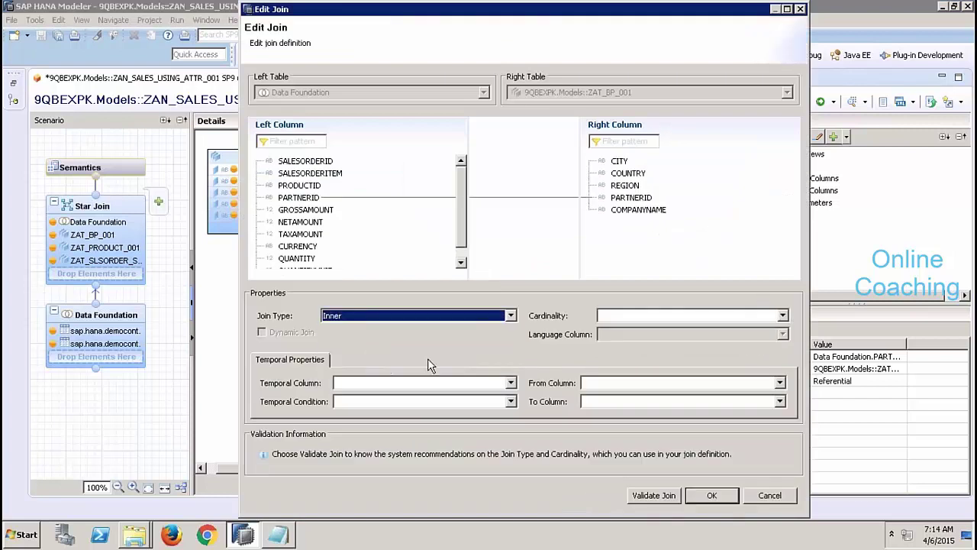
{"action": "left_click", "coordinate": [710, 495]}
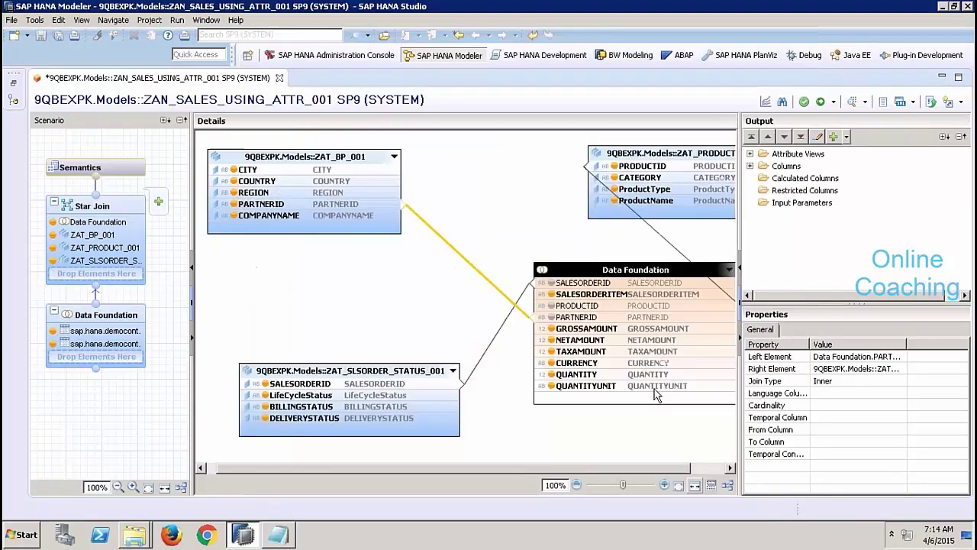
Step: Set the join type between the Data Foundation and ZAT_PRODUCT_001 to Inner
{"action": "double_click", "coordinate": [646, 226]}
{"action": "left_click", "coordinate": [441, 317]}
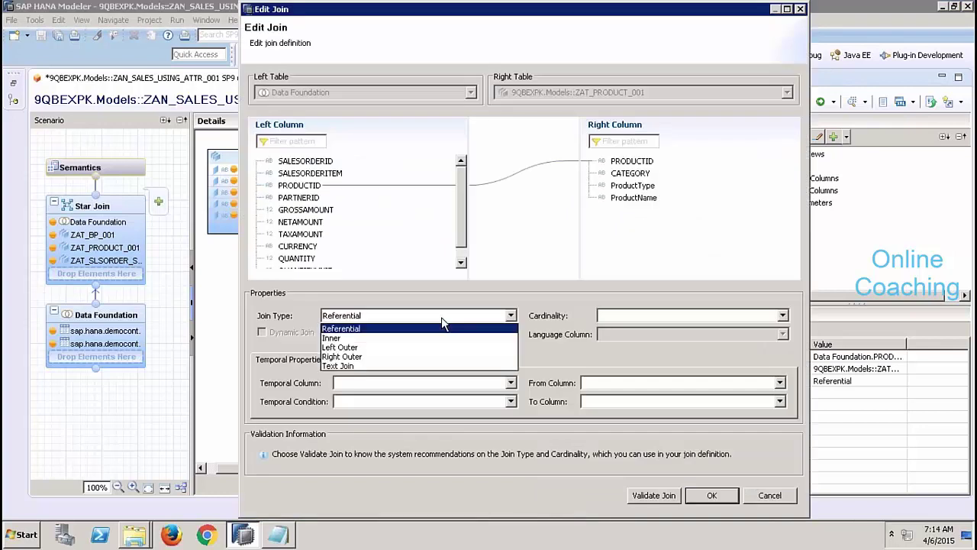
{"action": "left_click", "coordinate": [393, 338]}
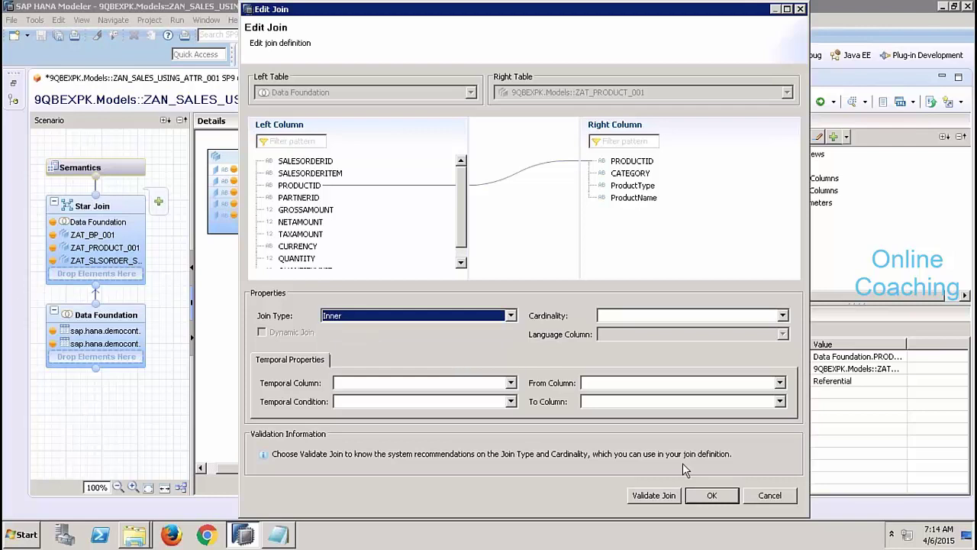
{"action": "left_click", "coordinate": [708, 494]}
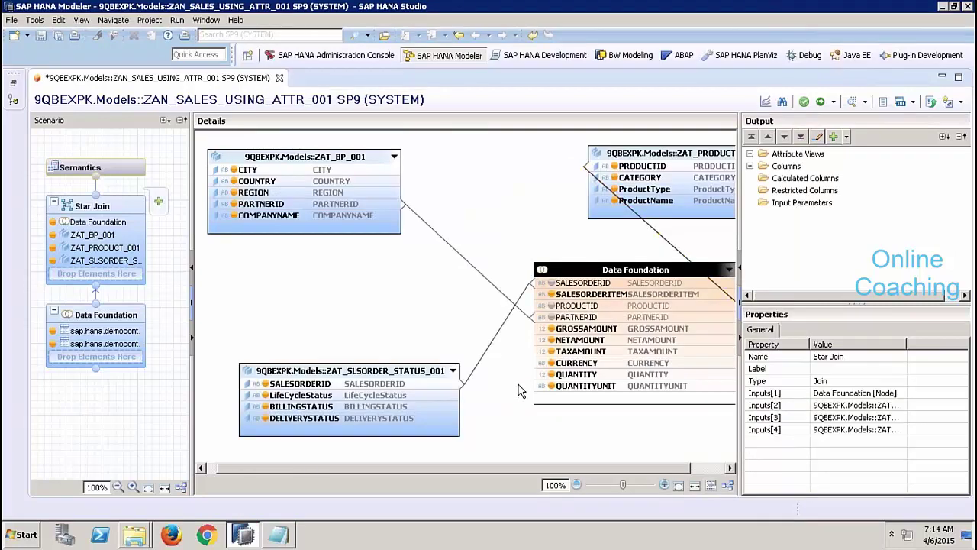
Step: Examine the Star Join's output columns and attribute views, and the local and shared columns in Semantics
{"action": "left_click", "coordinate": [750, 166]}
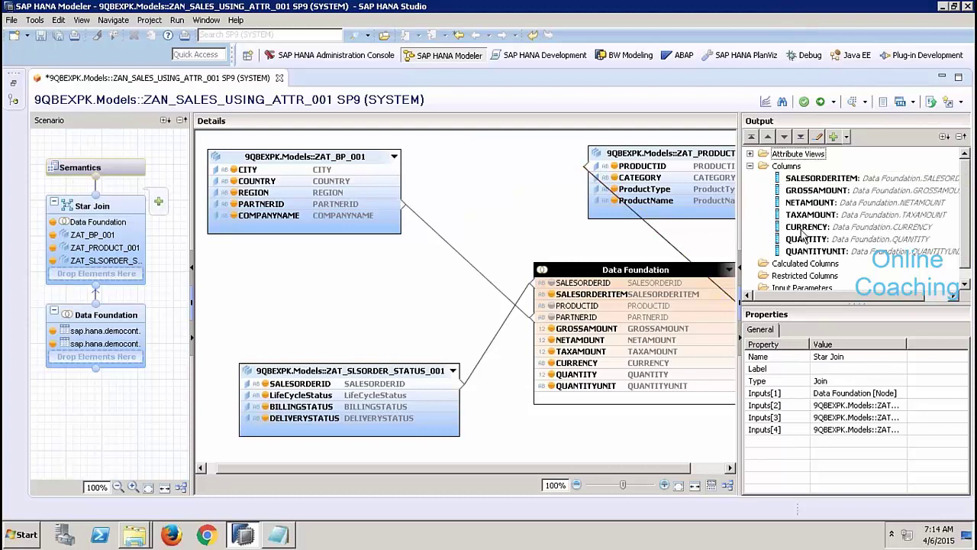
{"action": "left_click", "coordinate": [750, 166]}
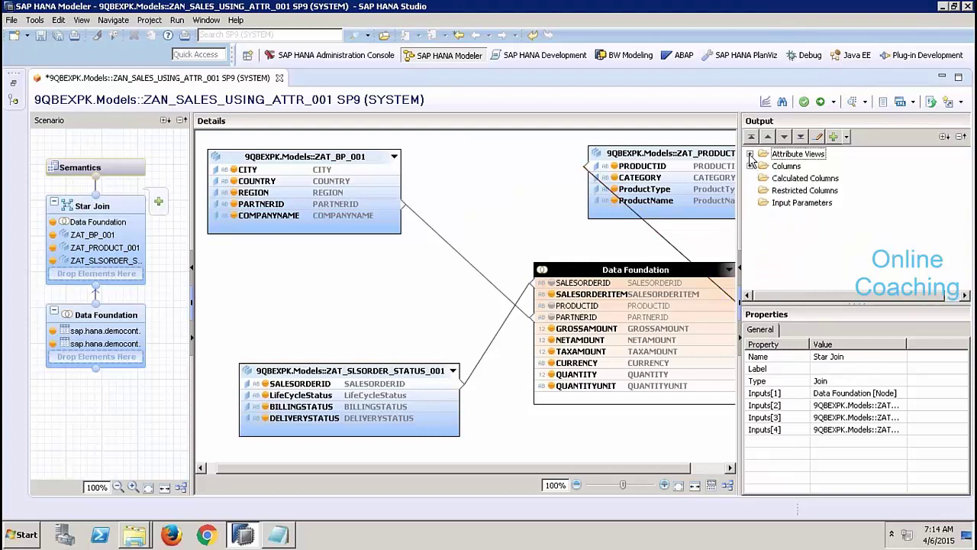
{"action": "left_click", "coordinate": [750, 154]}
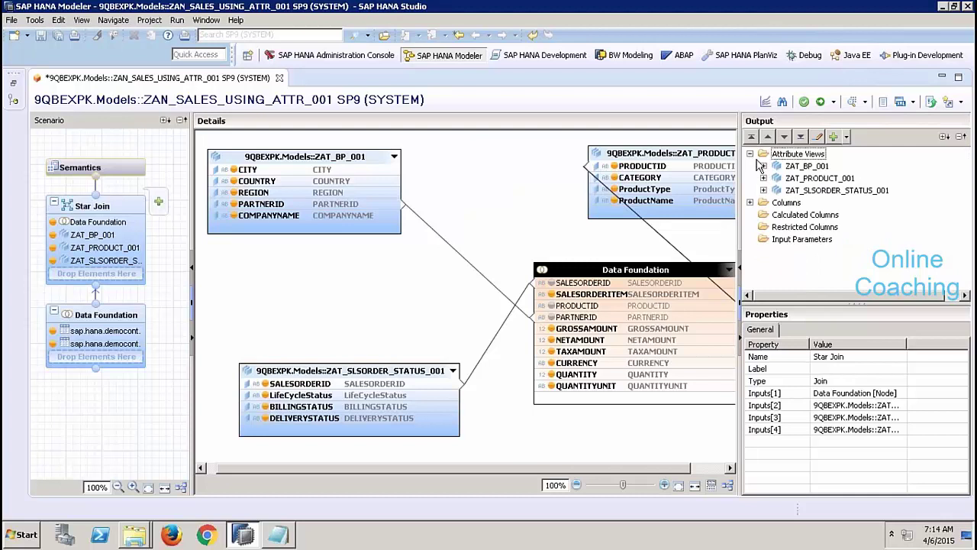
{"action": "left_click", "coordinate": [764, 166]}
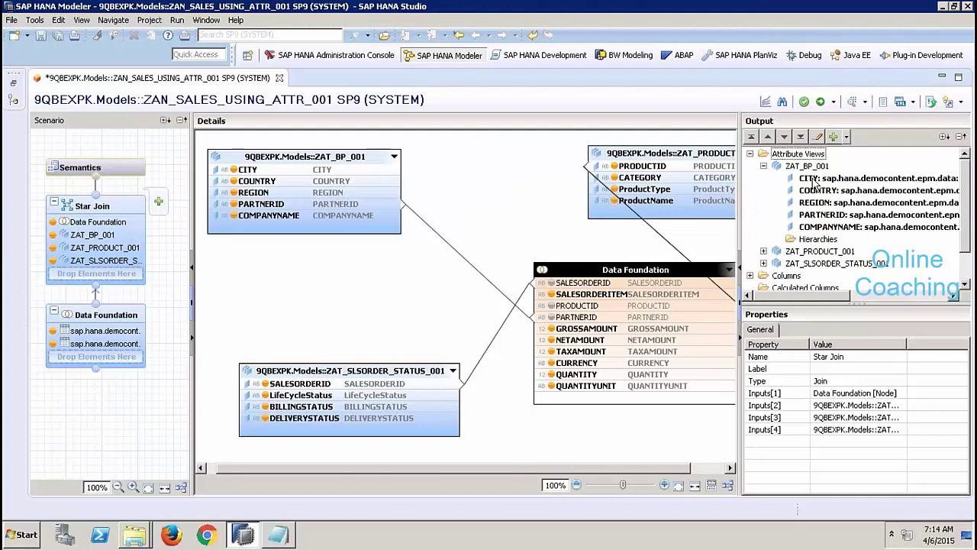
{"action": "left_click", "coordinate": [764, 166]}
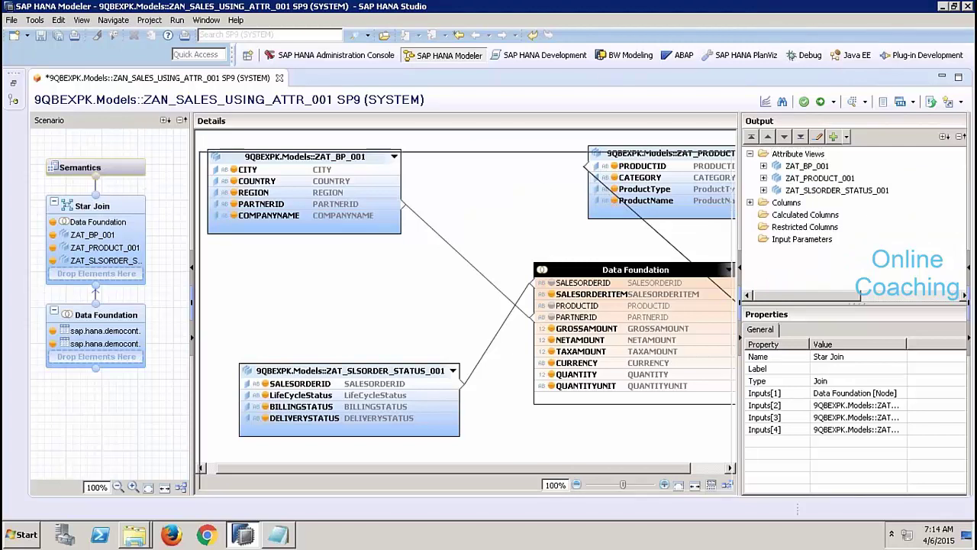
{"action": "left_click", "coordinate": [115, 168]}
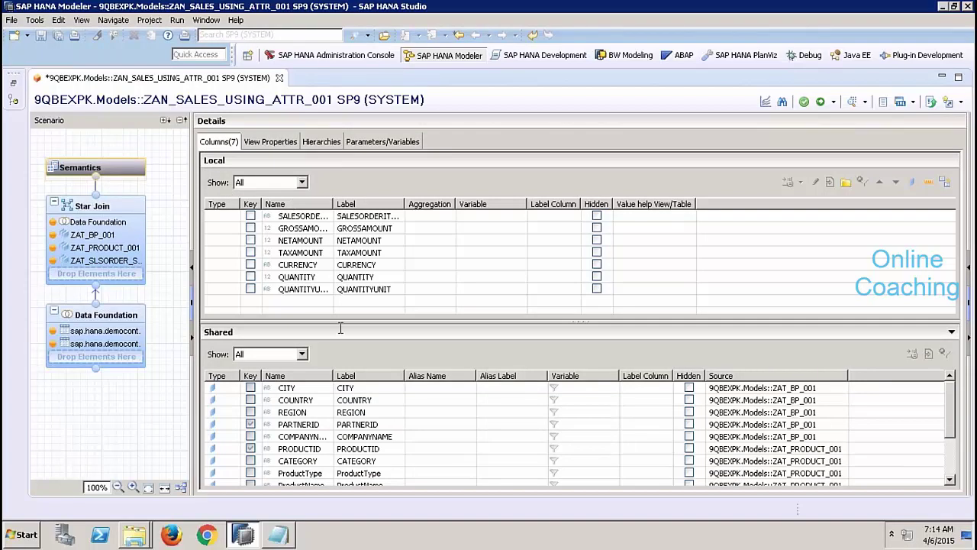
{"action": "left_click_drag", "start_coordinate": [330, 290], "coordinate": [325, 245]}
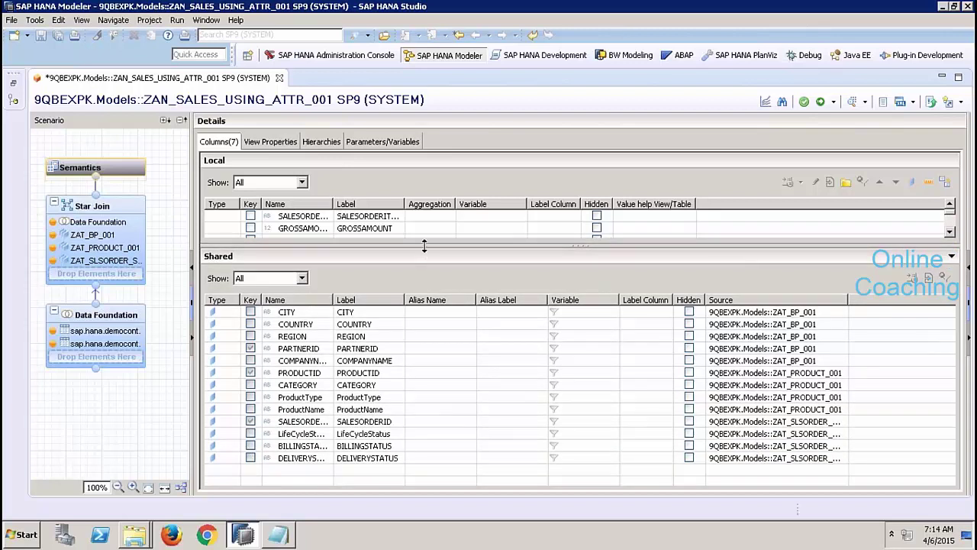
{"action": "left_click_drag", "start_coordinate": [425, 246], "coordinate": [431, 338]}
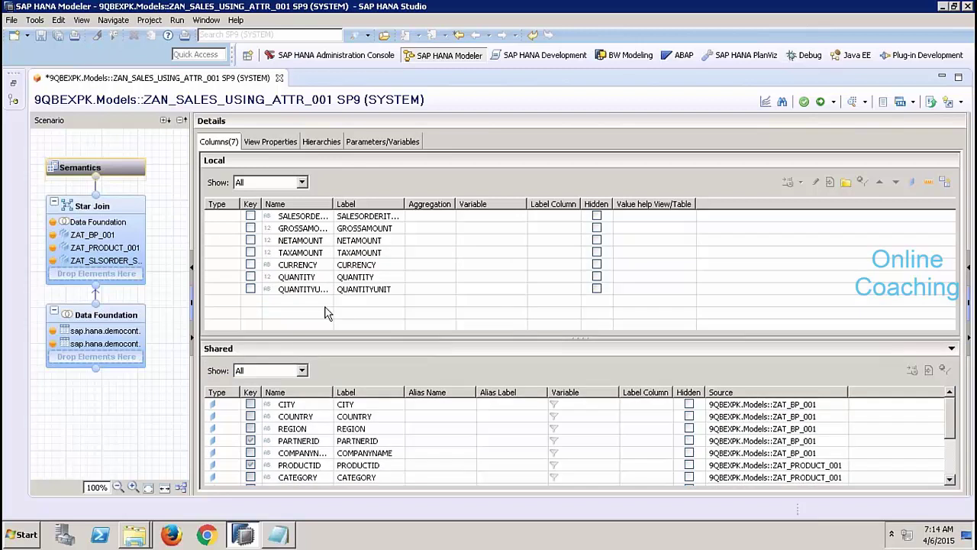
Step: Set the Data Foundation's central entity to the "SAP_HANA_DEMO" table sap.hana.democontent.epm.data::EPM.Sales.Item
{"action": "left_click", "coordinate": [124, 315]}
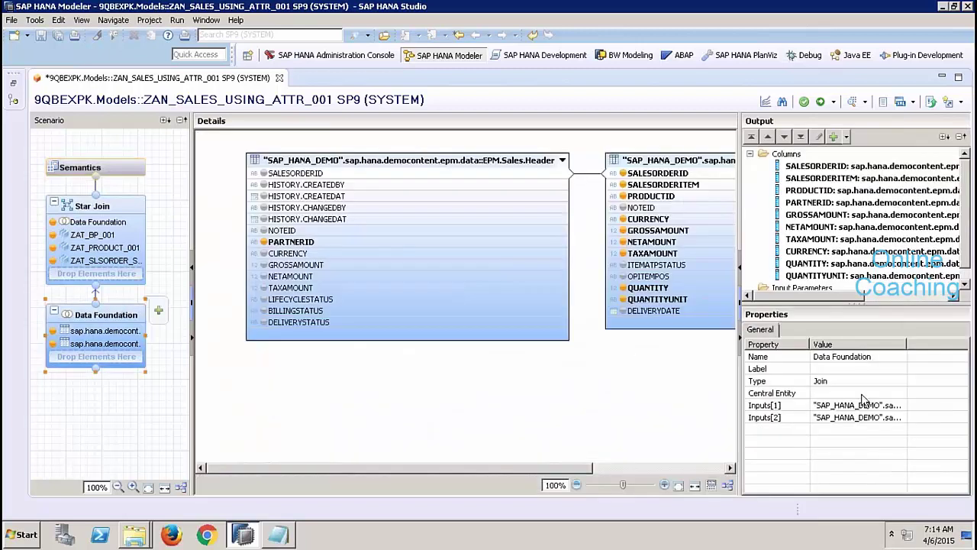
{"action": "left_click", "coordinate": [865, 393]}
{"action": "left_click", "coordinate": [900, 393]}
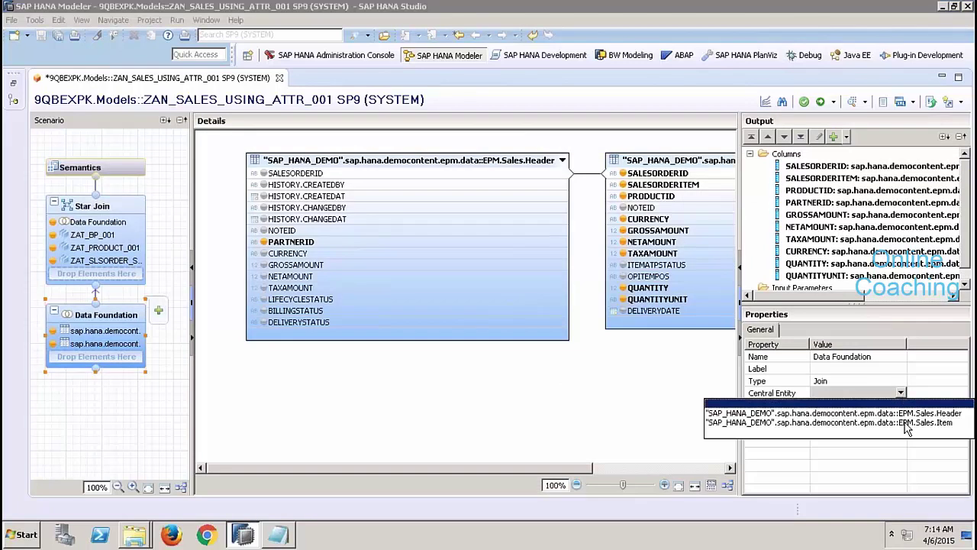
{"action": "left_click", "coordinate": [904, 422]}
{"action": "left_click", "coordinate": [578, 405]}
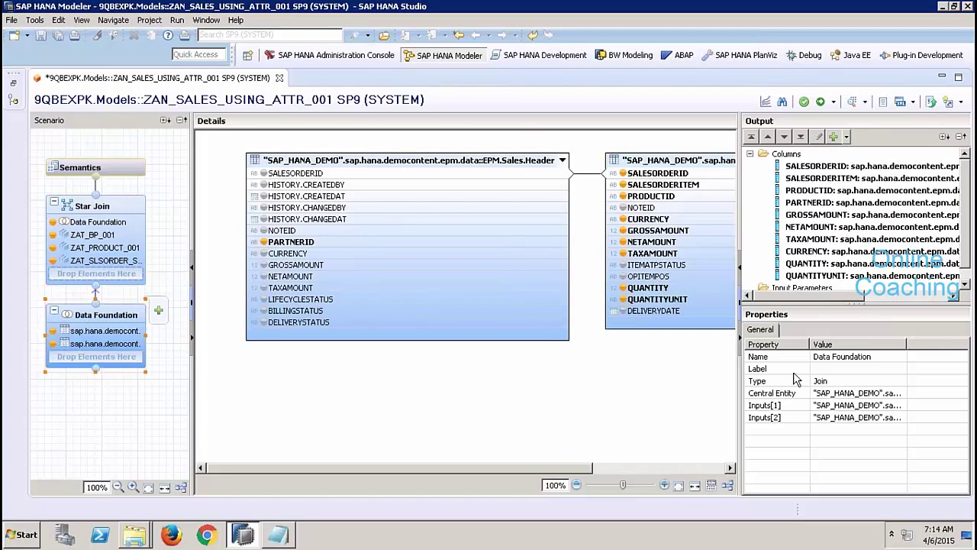
Step: Assign attribute and measure types to the local columns in Semantics, with Sum aggregation for the amounts and quantity, and activate the view
{"action": "left_click", "coordinate": [82, 165]}
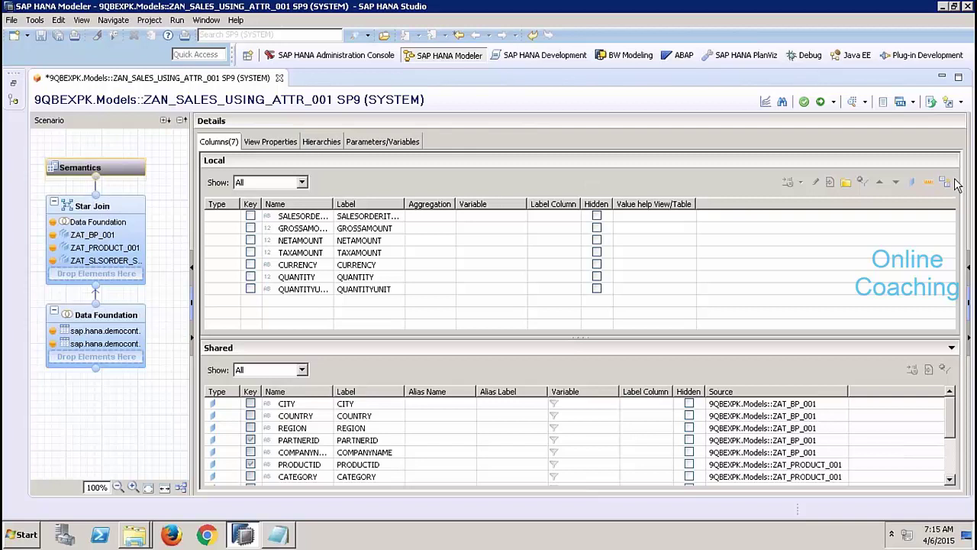
{"action": "left_click", "coordinate": [929, 182]}
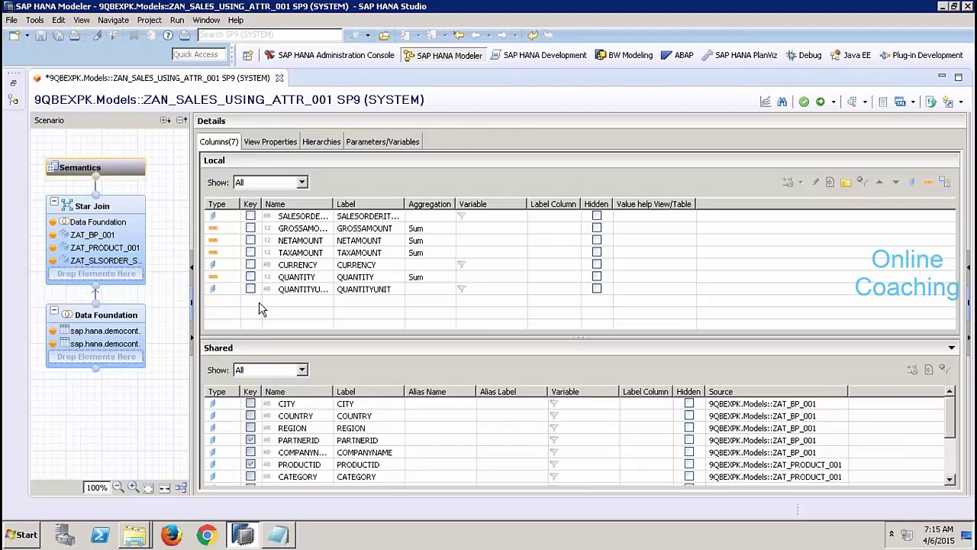
{"action": "left_click", "coordinate": [820, 101]}
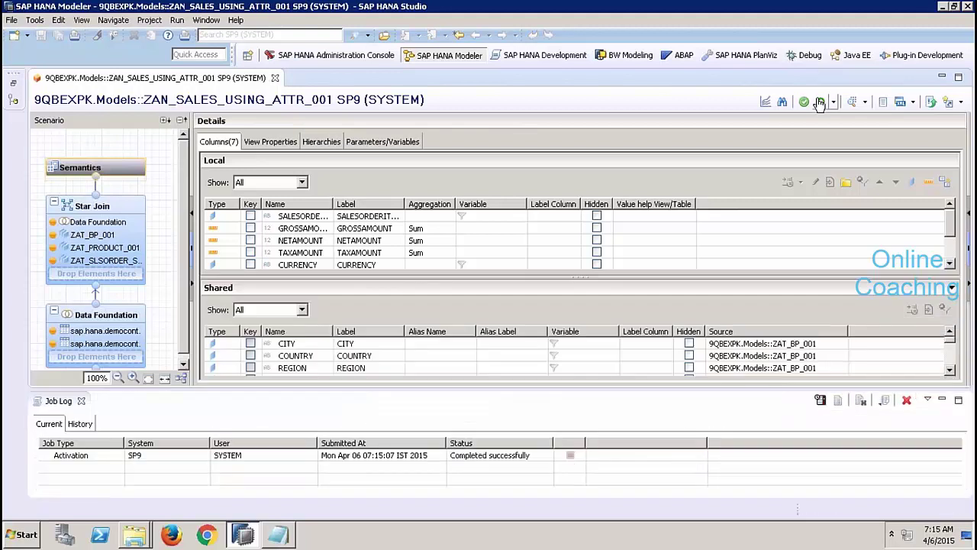
{"action": "left_click", "coordinate": [81, 400]}
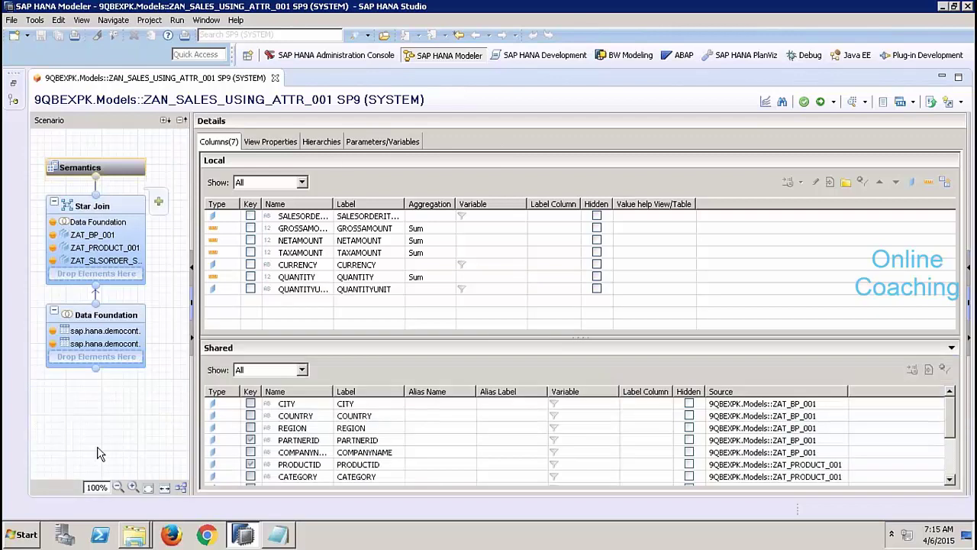
Step: Launch SAP BusinessObjects Analysis for Microsoft Excel, dismiss the Office activation wizard and show the Analysis commands
{"action": "left_click", "coordinate": [27, 536]}
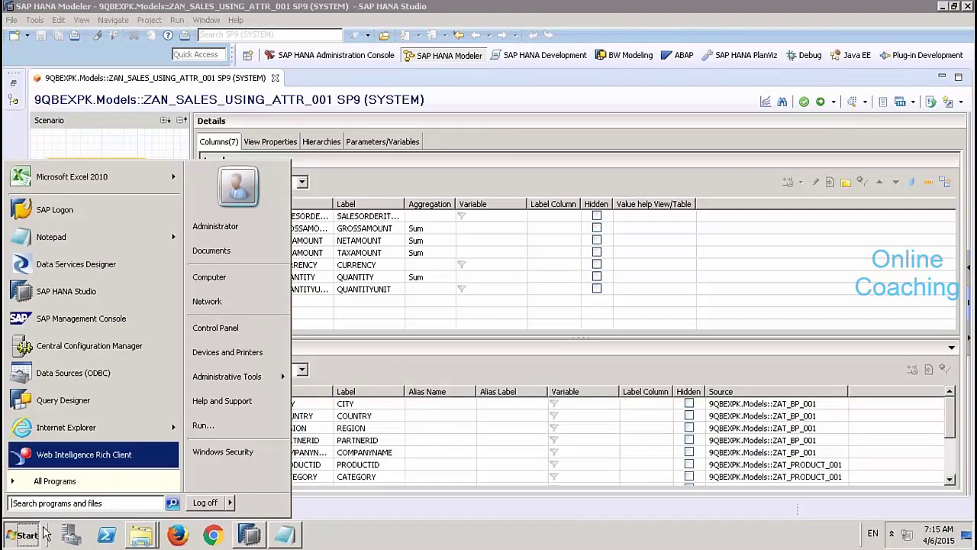
{"action": "left_click", "coordinate": [80, 482]}
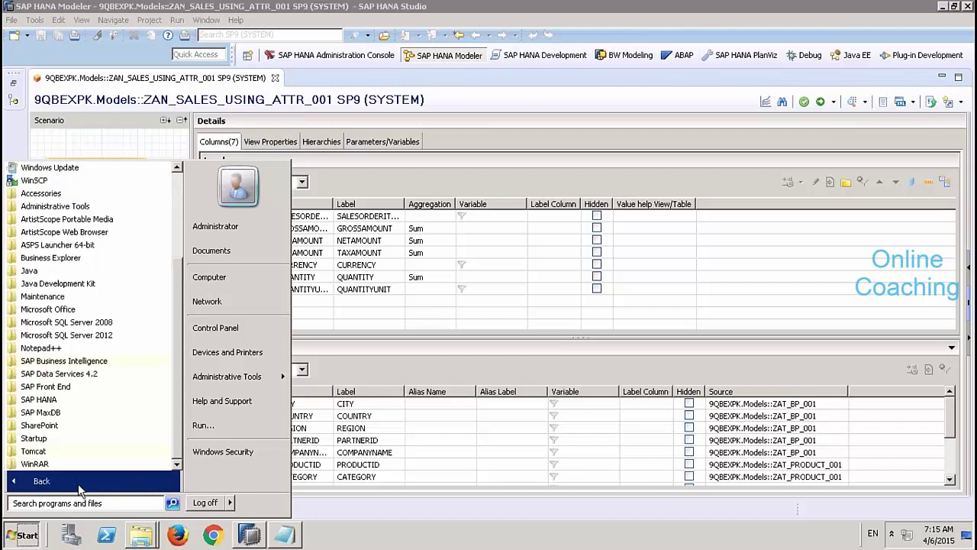
{"action": "left_click", "coordinate": [69, 361]}
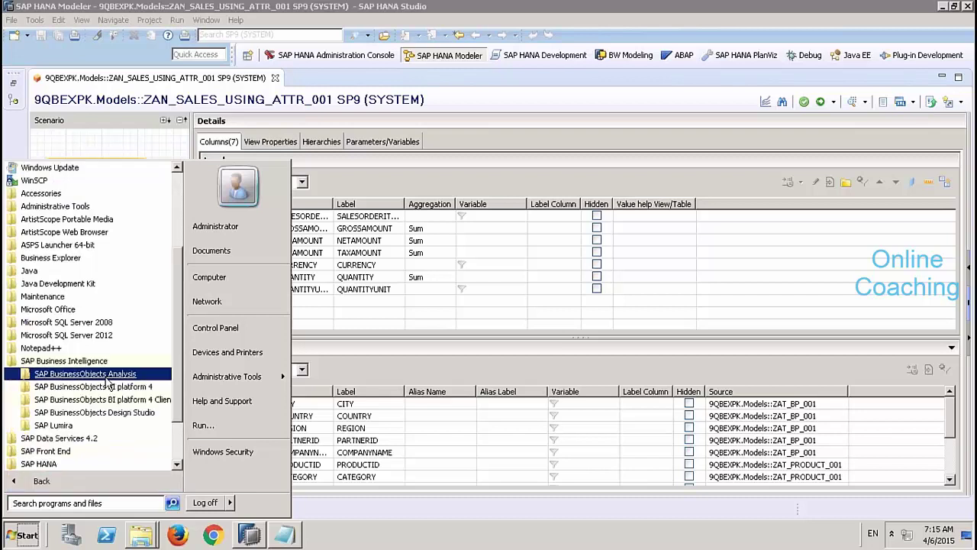
{"action": "left_click", "coordinate": [107, 374]}
{"action": "left_click", "coordinate": [156, 386]}
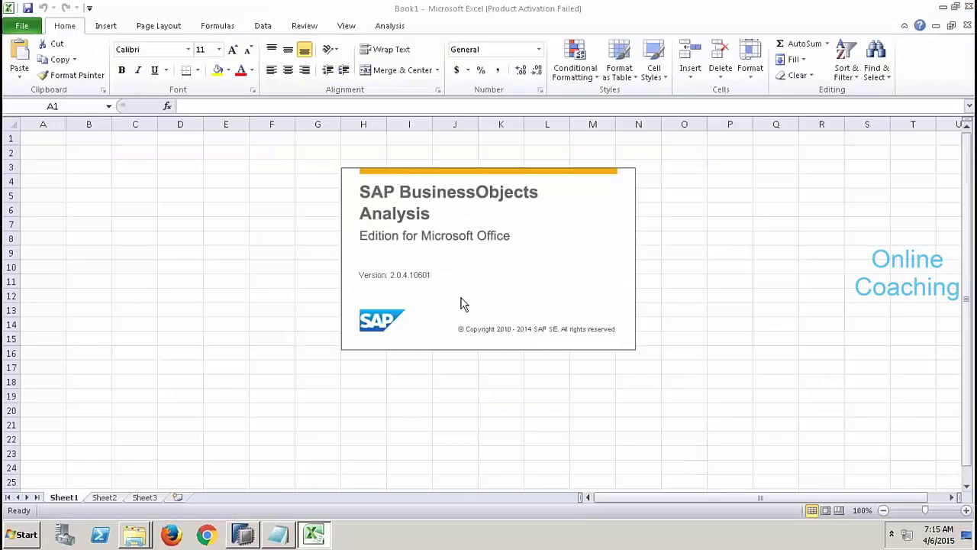
{"action": "left_click", "coordinate": [388, 25]}
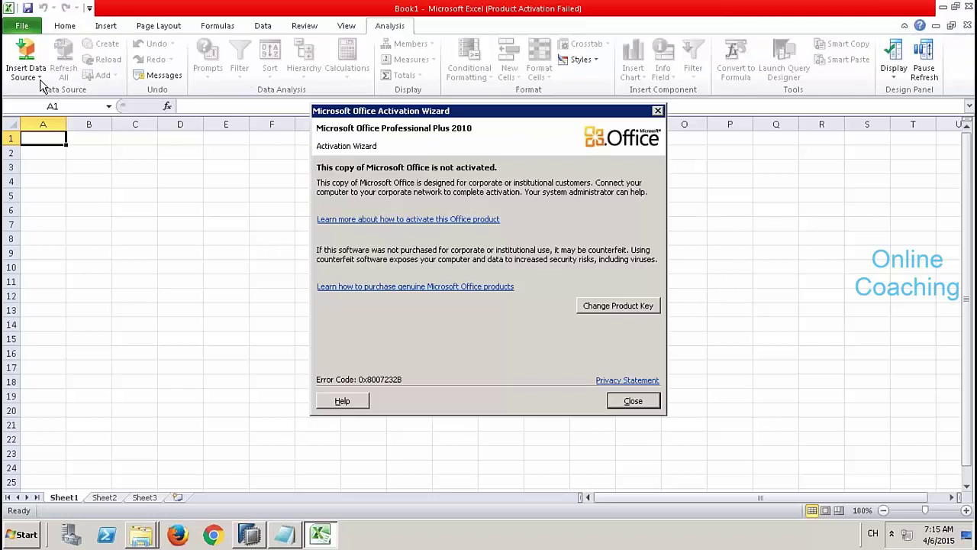
{"action": "left_click", "coordinate": [633, 401]}
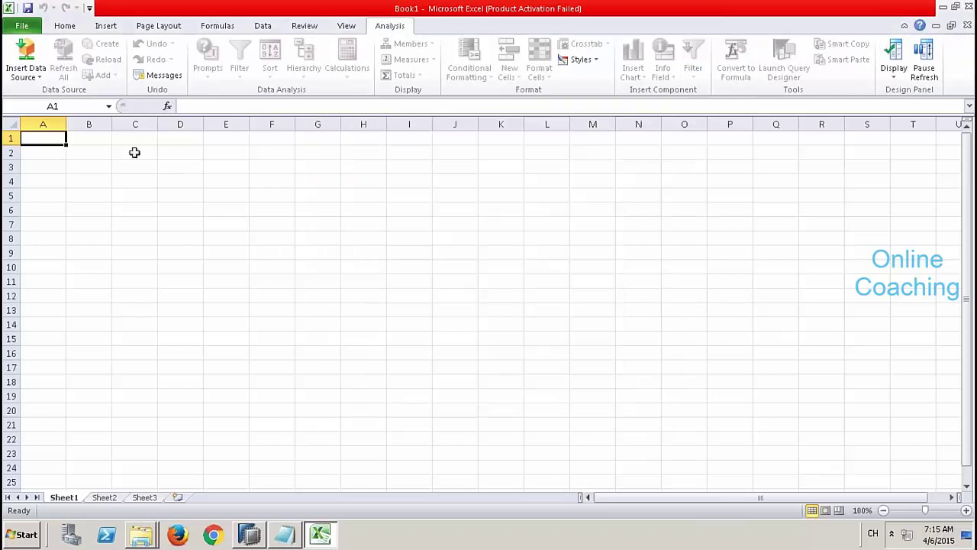
Step: Start selecting a data source through 9QBEXCONNECTION TO HANA and log on as system with the account password
{"action": "left_click", "coordinate": [34, 77]}
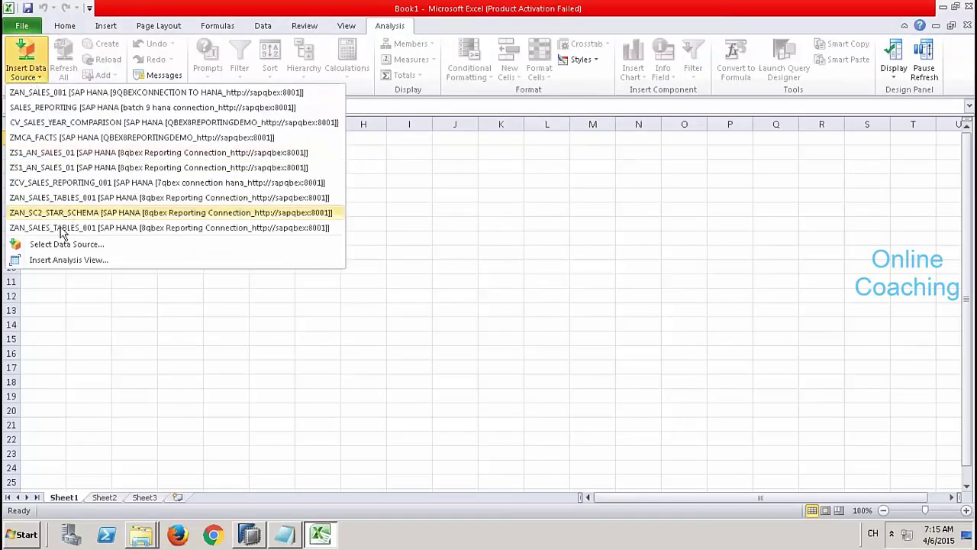
{"action": "left_click", "coordinate": [77, 258]}
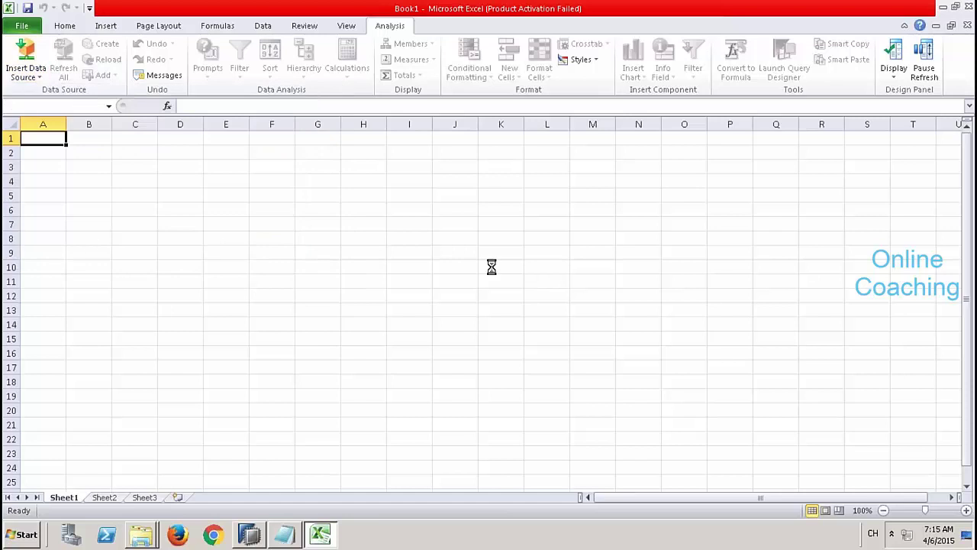
{"action": "left_click", "coordinate": [480, 324]}
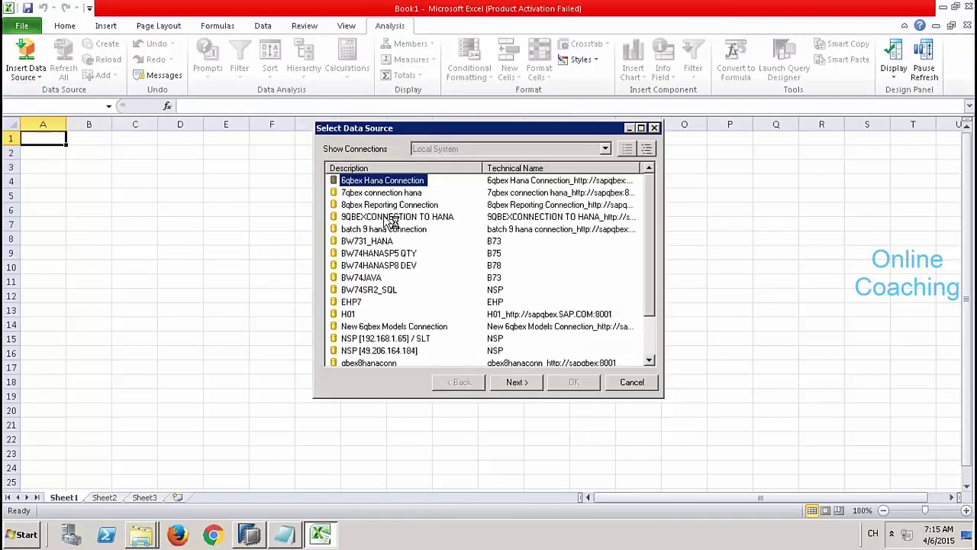
{"action": "left_click", "coordinate": [385, 218]}
{"action": "left_click", "coordinate": [518, 384]}
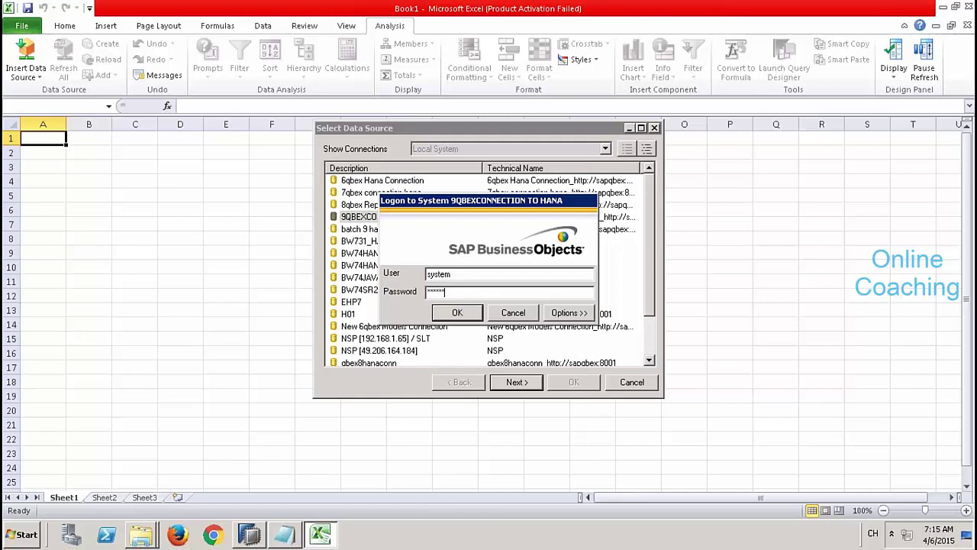
{"action": "key", "text": "Return"}
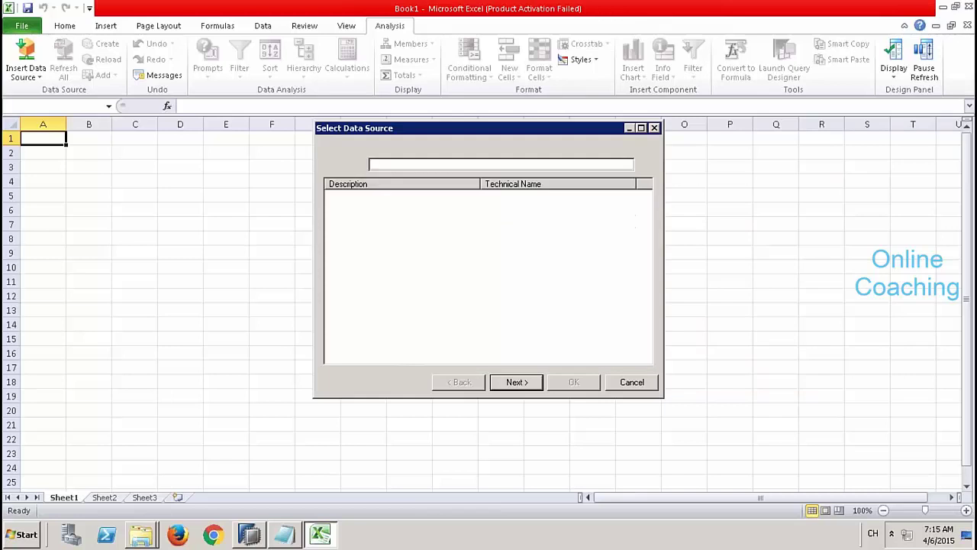
Step: Insert ZAN_SALES_USING_ATTR_001 from the Models folder of 9QBEXPK as the data source and add COMPANYNAME to the rows
{"action": "left_click", "coordinate": [400, 146]}
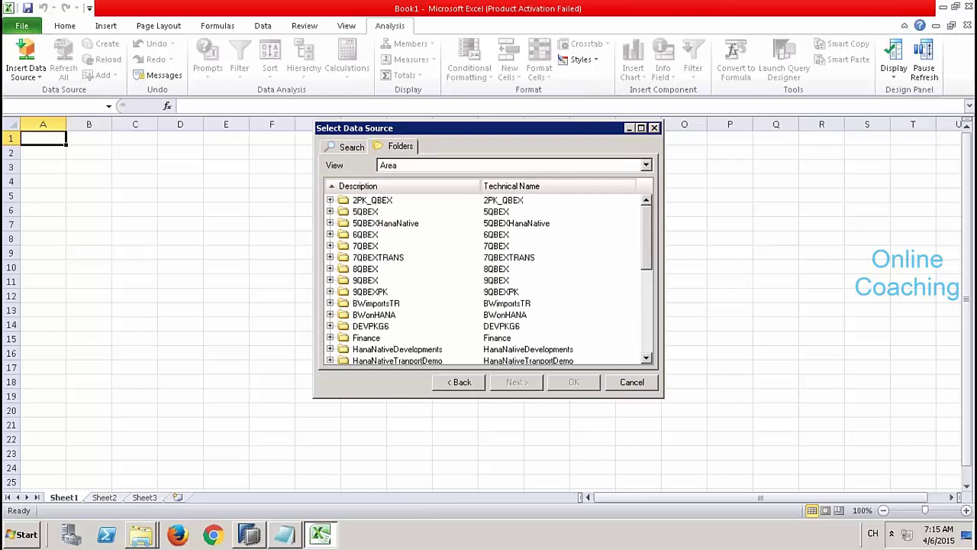
{"action": "left_click", "coordinate": [331, 292]}
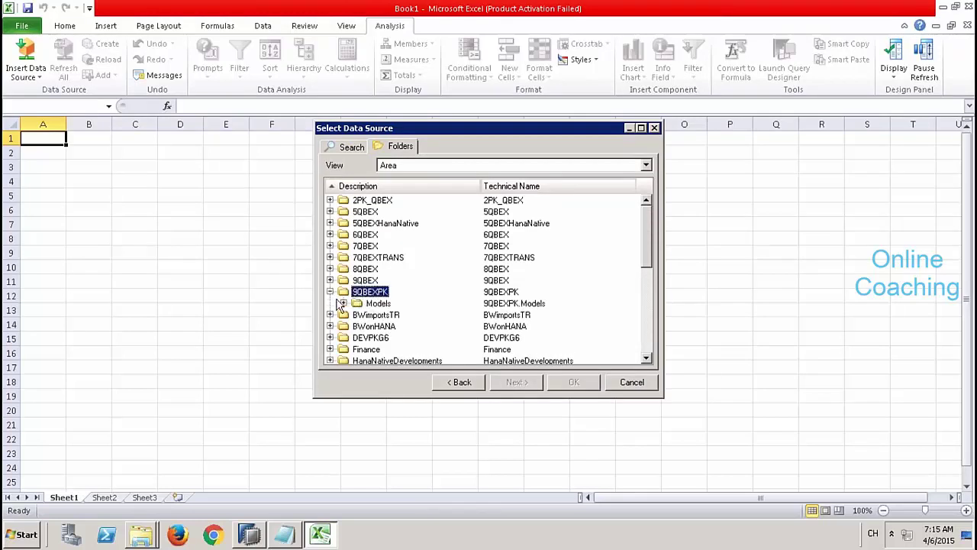
{"action": "left_click", "coordinate": [343, 303]}
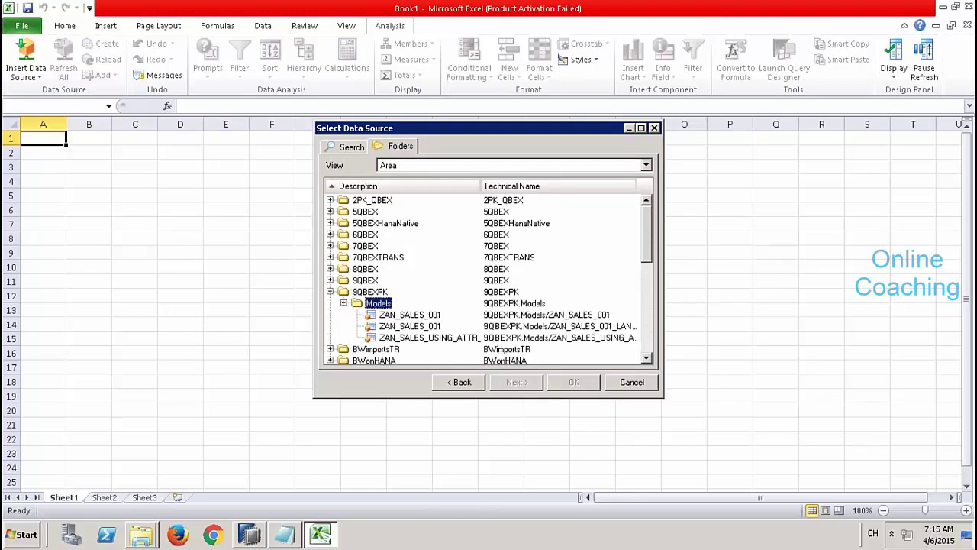
{"action": "left_click", "coordinate": [442, 340]}
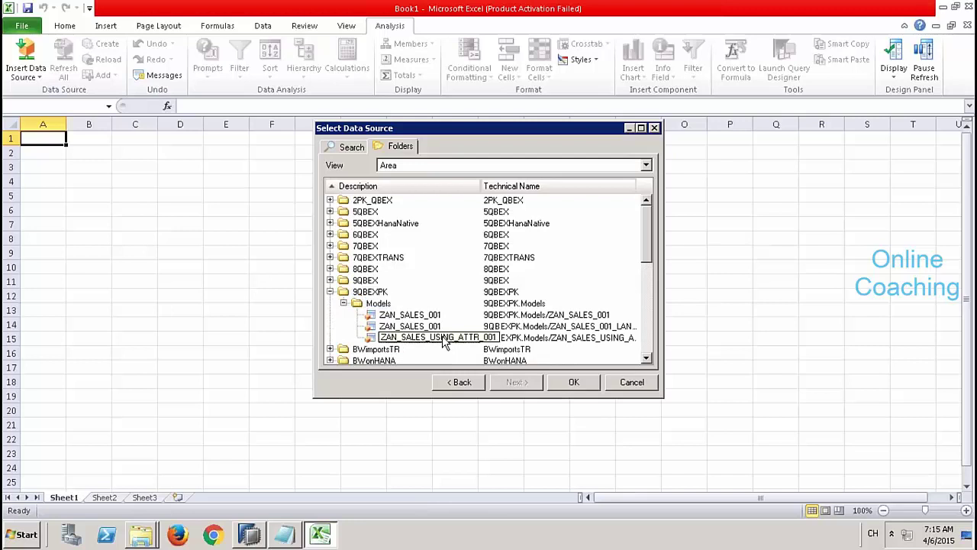
{"action": "left_click", "coordinate": [574, 383]}
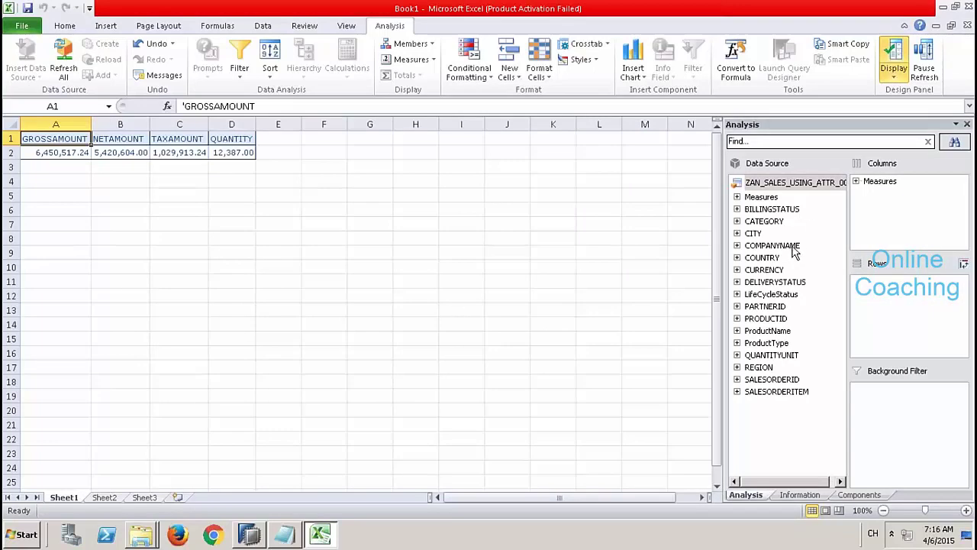
{"action": "left_click_drag", "start_coordinate": [794, 248], "coordinate": [877, 306]}
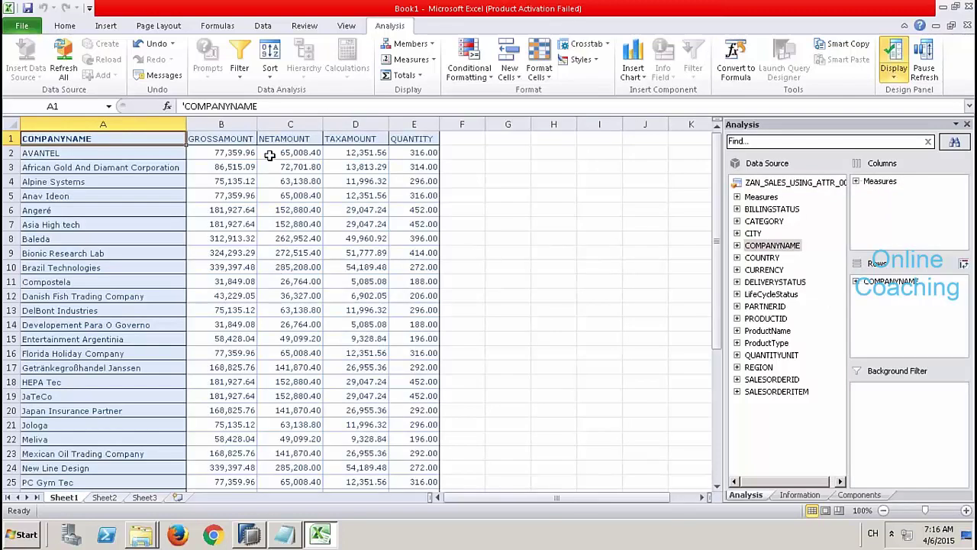
Step: Create a new blank workbook, Book2, alongside the Book1 report and bring it to the front
{"action": "left_click", "coordinate": [22, 27]}
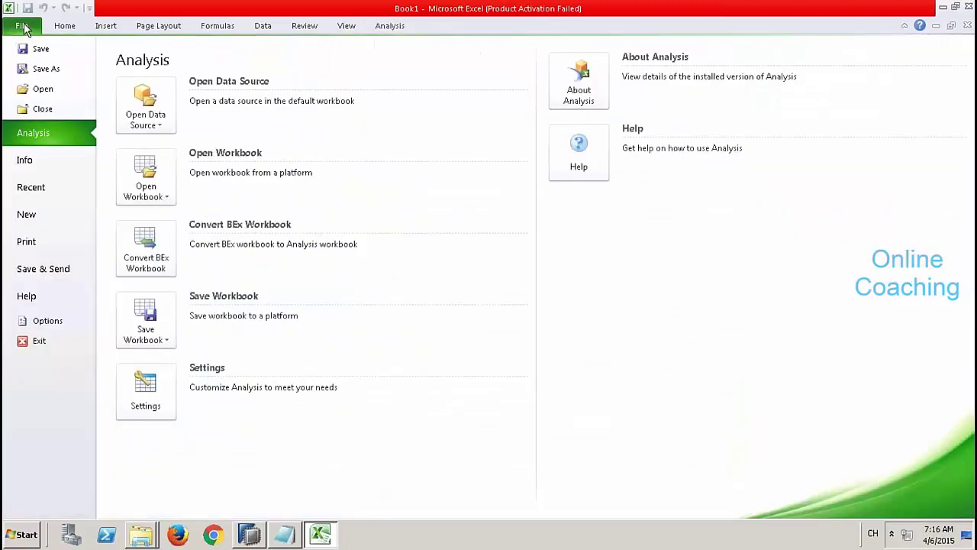
{"action": "left_click", "coordinate": [45, 221]}
{"action": "double_click", "coordinate": [153, 137]}
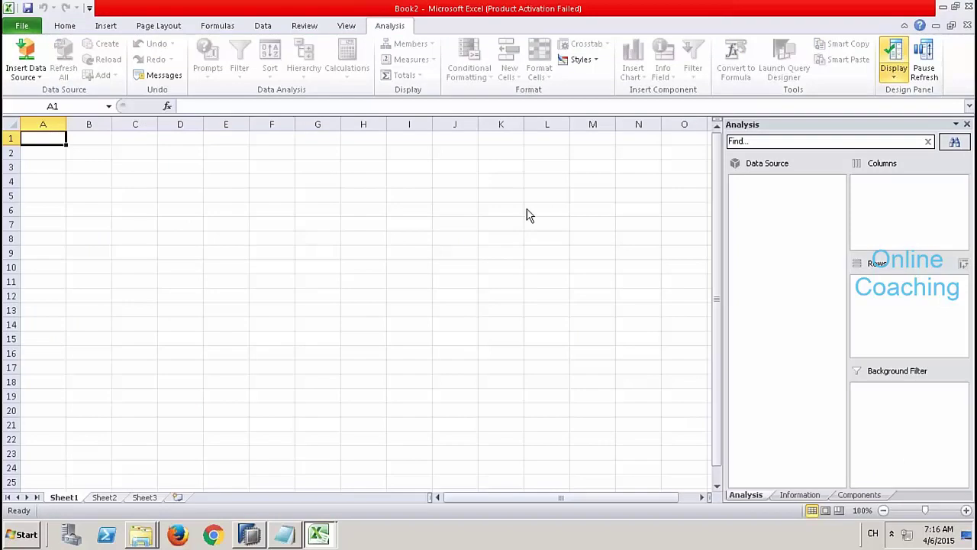
{"action": "left_click", "coordinate": [320, 536]}
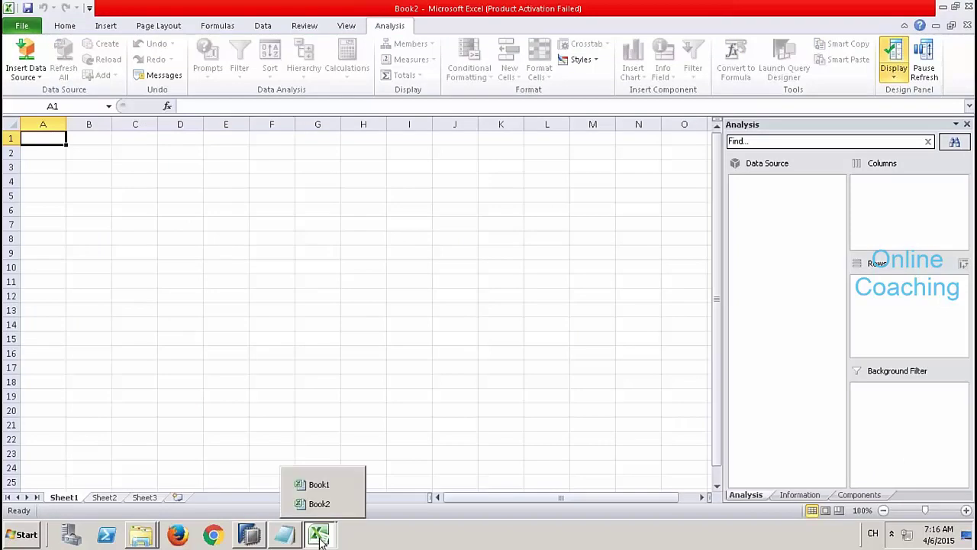
{"action": "left_click", "coordinate": [319, 483]}
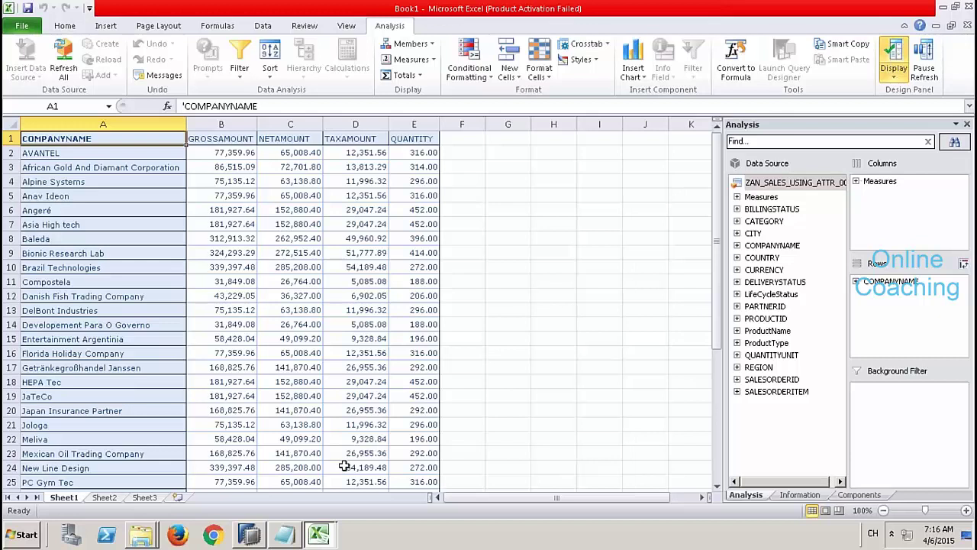
{"action": "left_click", "coordinate": [327, 536]}
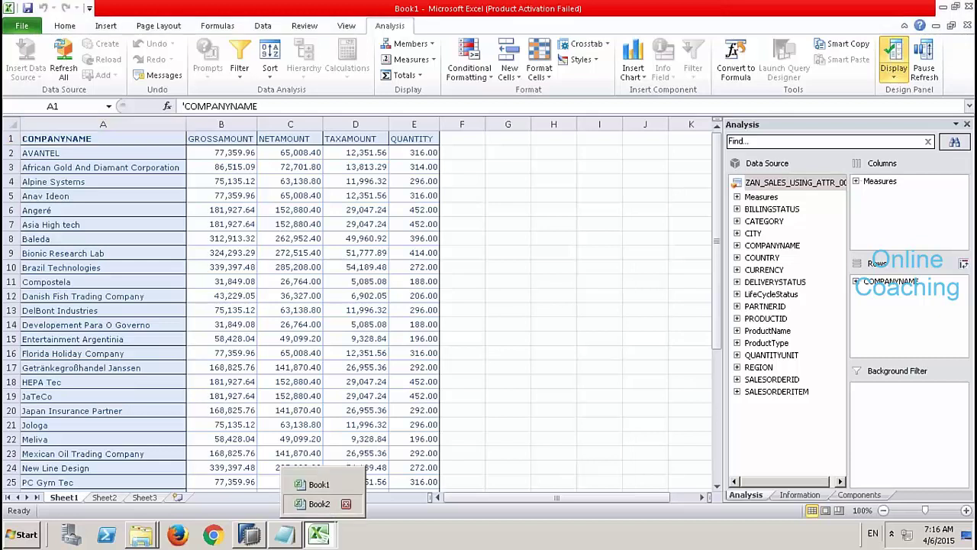
{"action": "left_click", "coordinate": [319, 503]}
Step: Insert the recent data source ZAN_SALES_001 from 9QBEXCONNECTION TO HANA in Book2 and add COMPANYNAME to the rows
{"action": "left_click", "coordinate": [35, 79]}
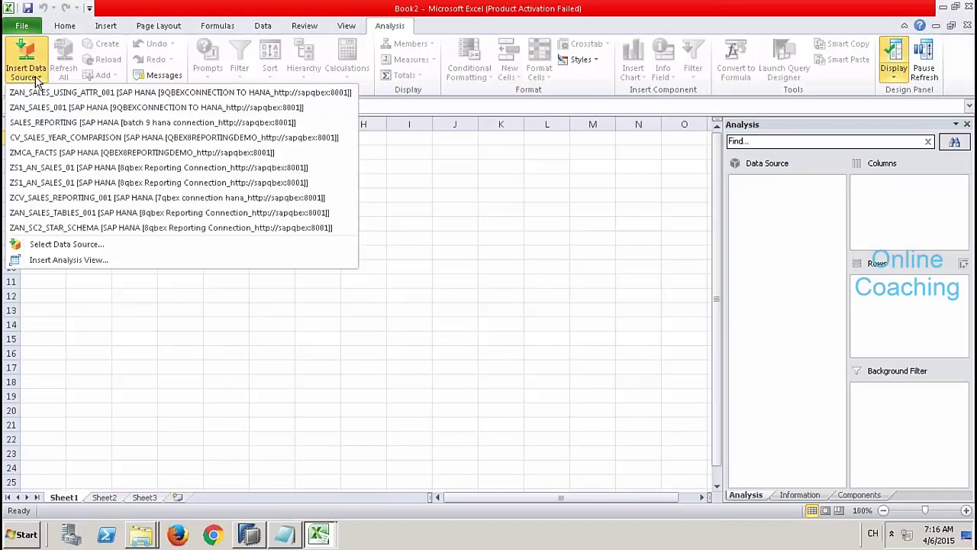
{"action": "left_click", "coordinate": [40, 107]}
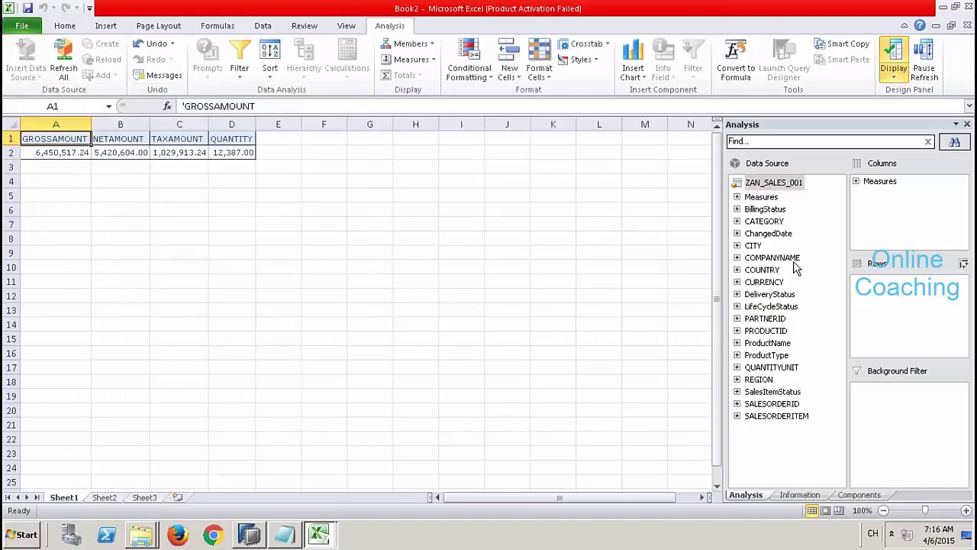
{"action": "left_click_drag", "start_coordinate": [794, 259], "coordinate": [849, 311]}
{"action": "left_click_drag", "start_coordinate": [773, 258], "coordinate": [906, 307]}
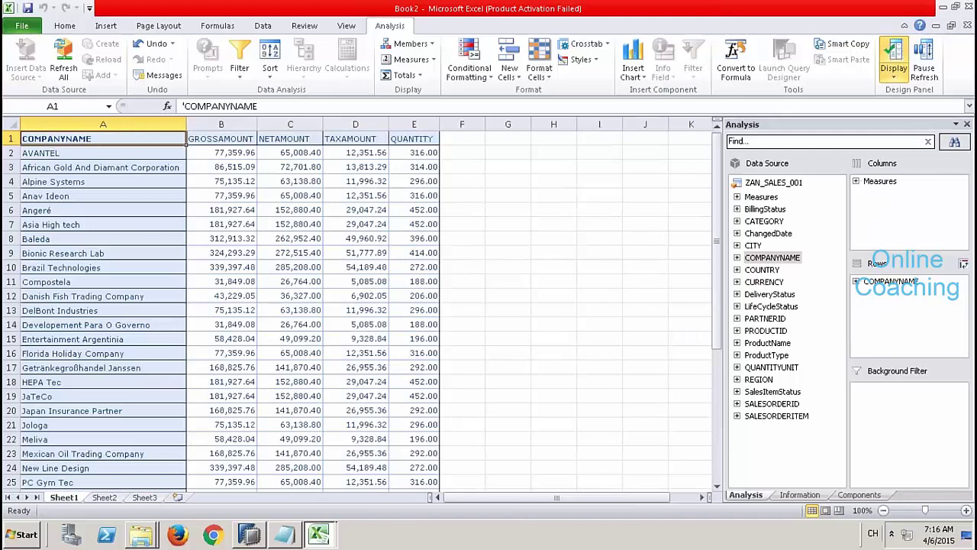
Step: Compare the amounts per company in Book2 with those in Book1, starting with AVANTEL
{"action": "left_click", "coordinate": [114, 152]}
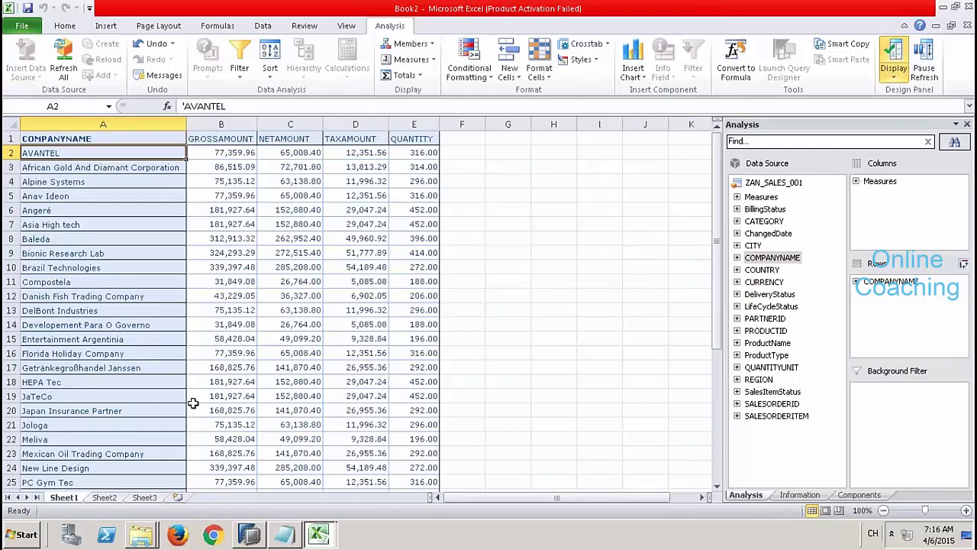
{"action": "left_click", "coordinate": [320, 534]}
{"action": "left_click", "coordinate": [319, 485]}
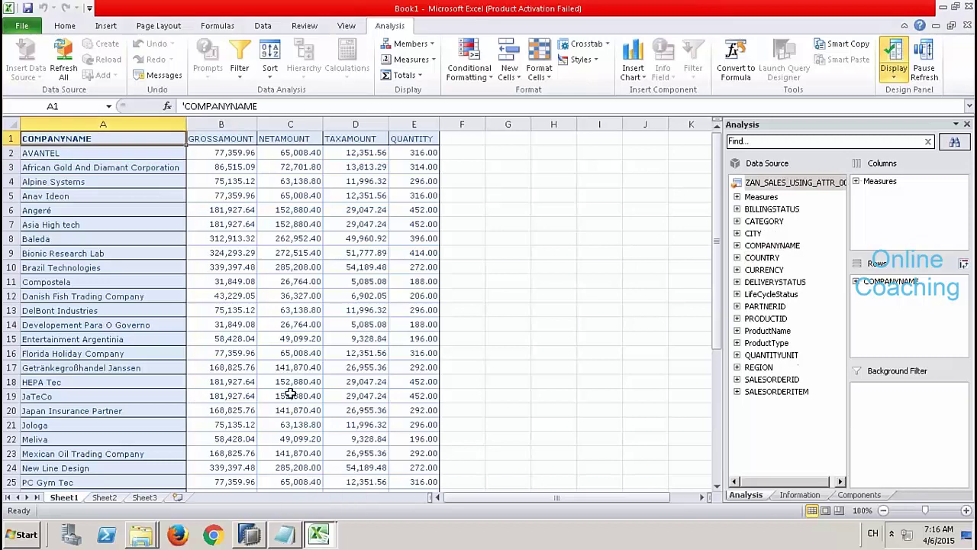
{"action": "left_click", "coordinate": [229, 152]}
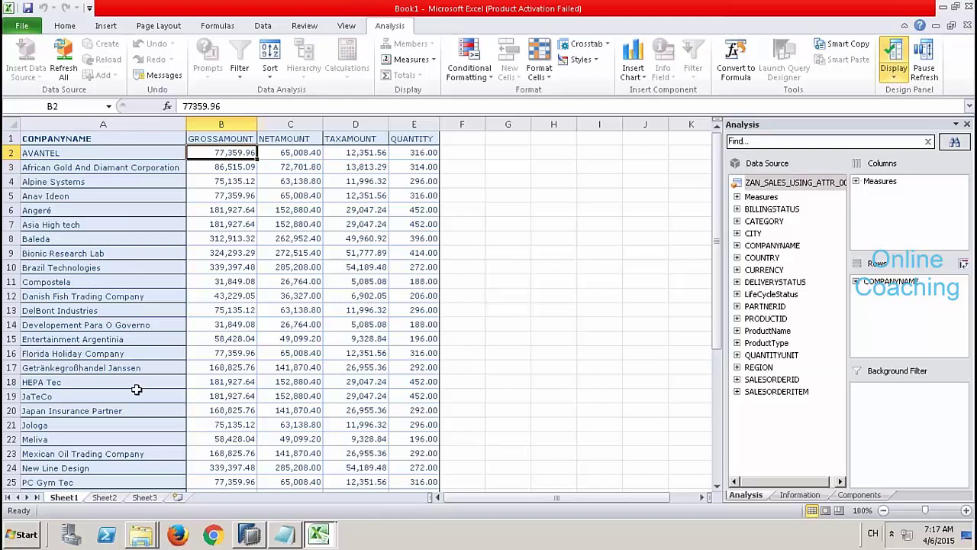
Step: Switch to SAP HANA Studio and compare the local and shared Semantics columns of ZAN_SALES_USING_ATTR_001 with the Book2 report
{"action": "left_click", "coordinate": [252, 536]}
{"action": "left_click", "coordinate": [287, 229]}
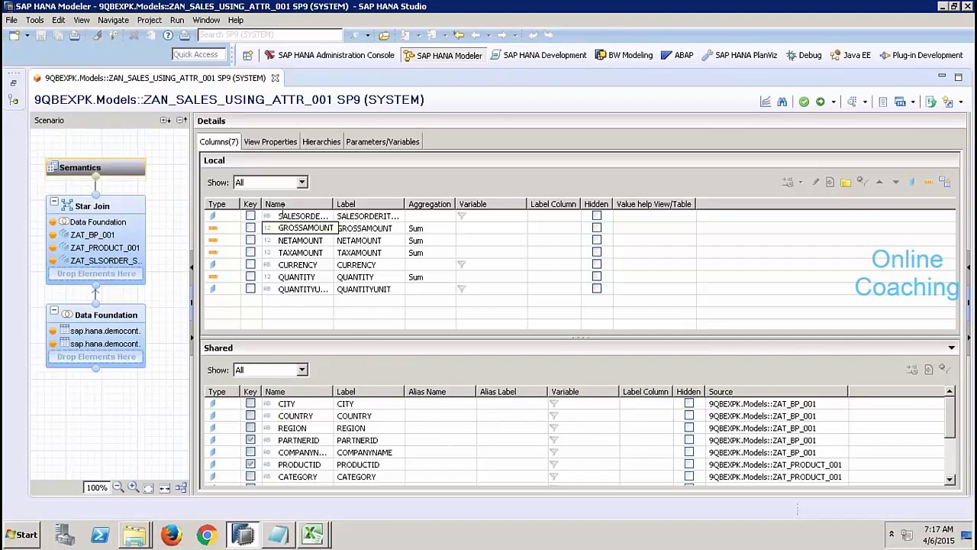
{"action": "left_click", "coordinate": [470, 164]}
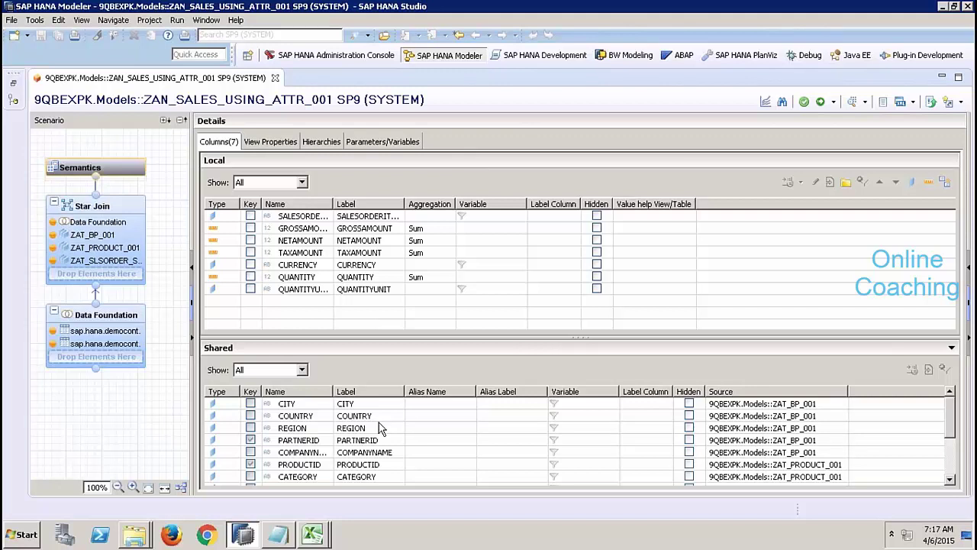
{"action": "mouse_move", "coordinate": [316, 532]}
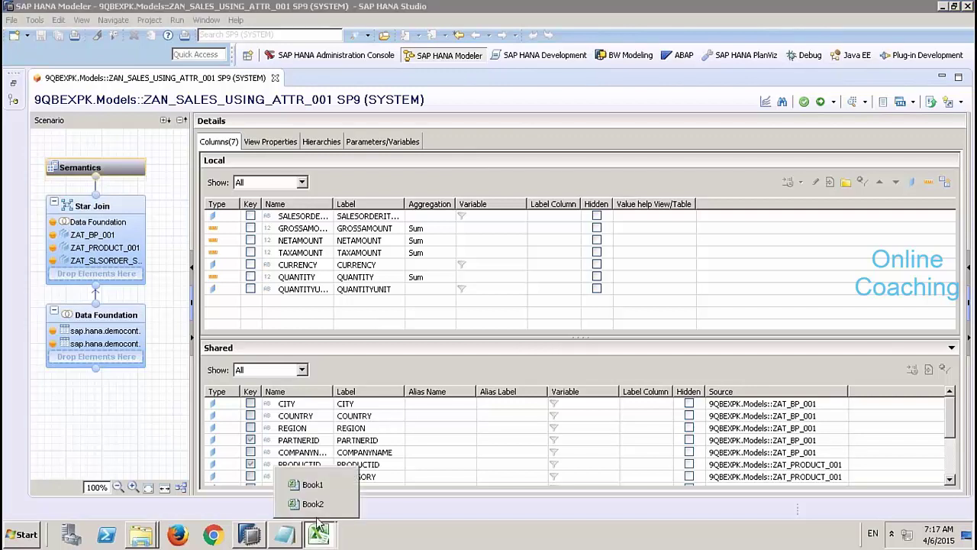
{"action": "left_click", "coordinate": [319, 505]}
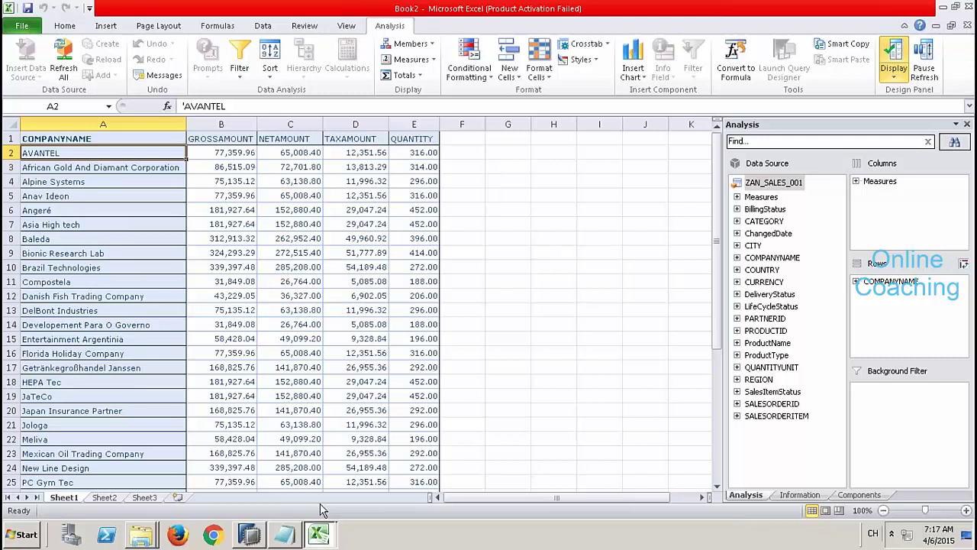
{"action": "left_click", "coordinate": [248, 533]}
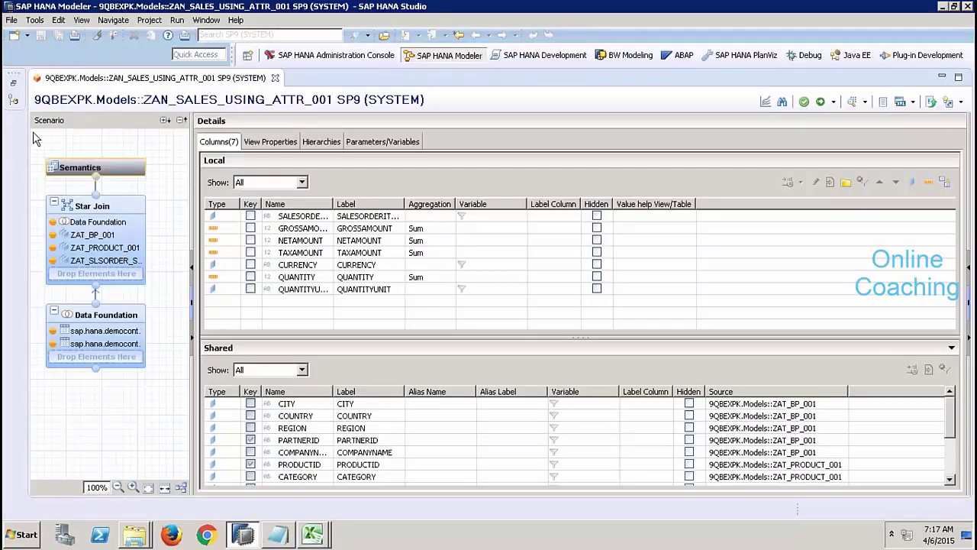
Step: Restore the Systems view, close the ZAN_SALES_USING_ATTR_001 editor and expand the Analytic Views of the Models package
{"action": "left_click", "coordinate": [15, 87]}
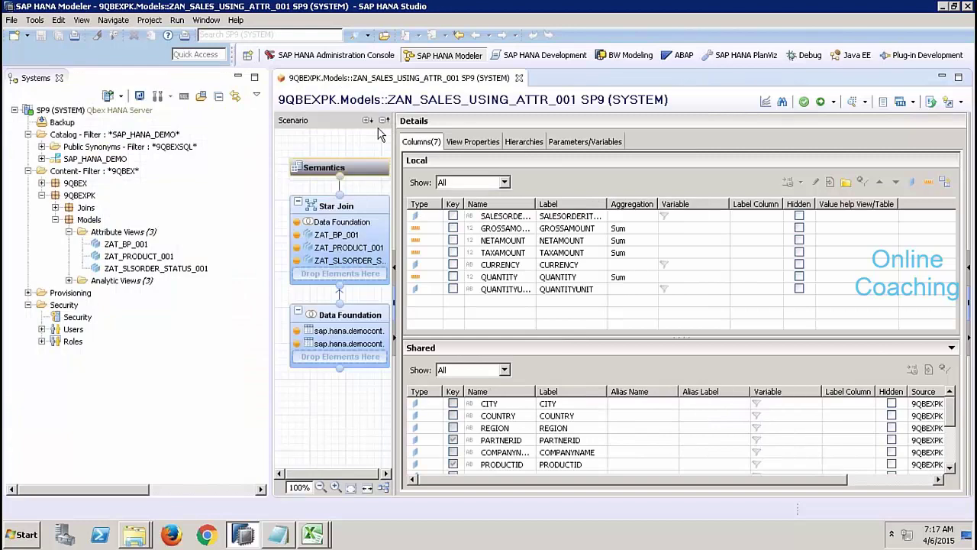
{"action": "left_click", "coordinate": [519, 79]}
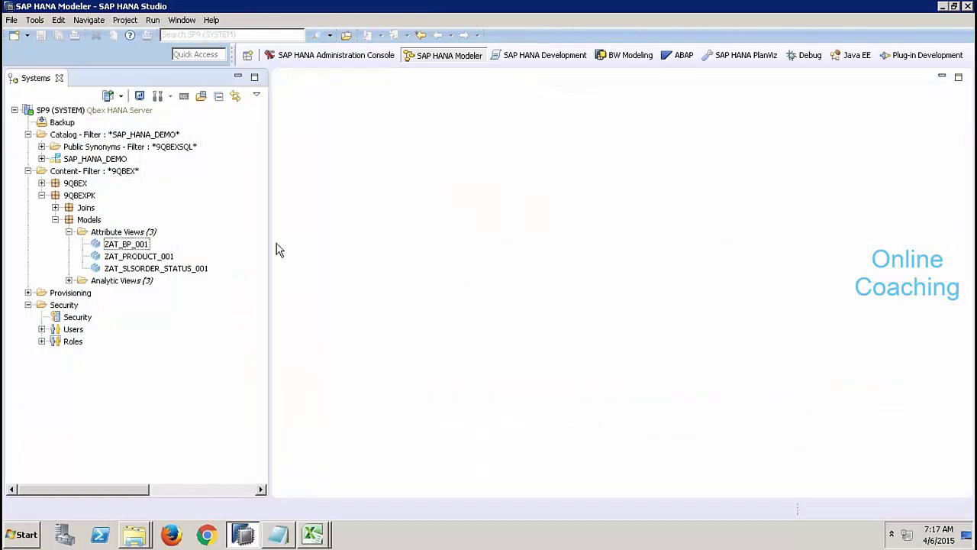
{"action": "left_click", "coordinate": [69, 281]}
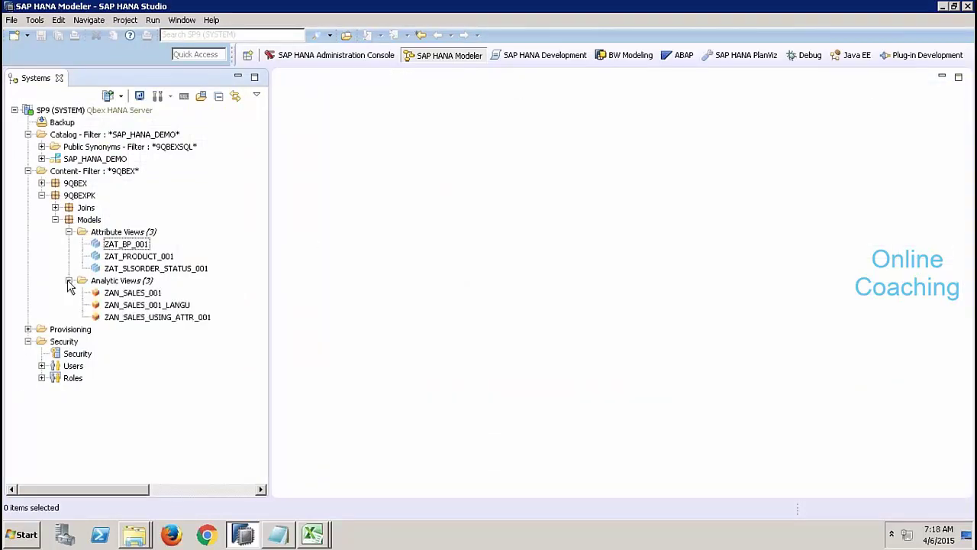
{"action": "left_click", "coordinate": [126, 294]}
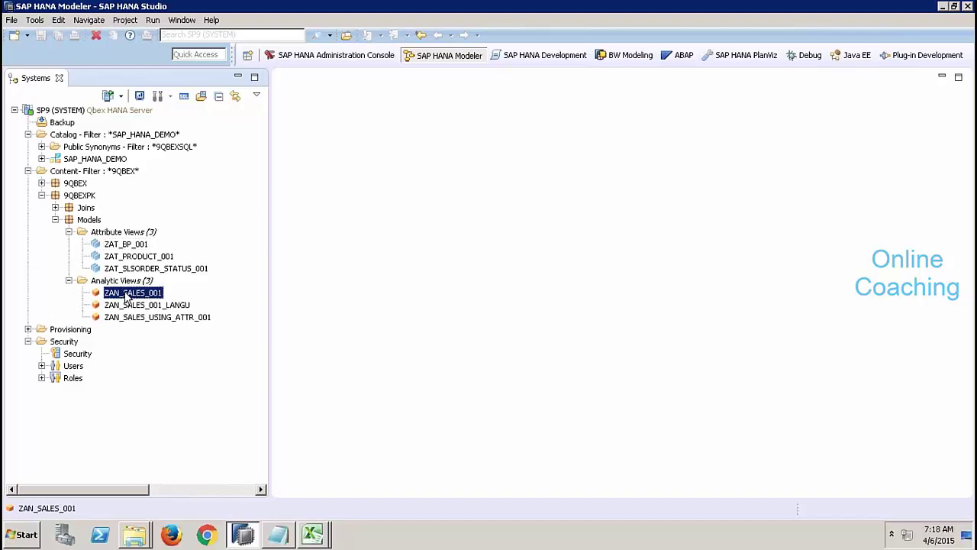
{"action": "left_click", "coordinate": [155, 317]}
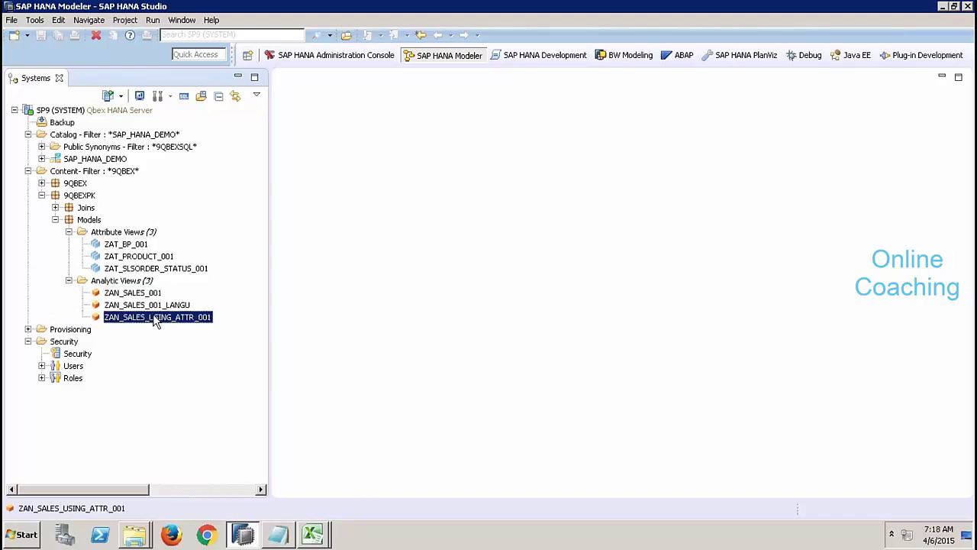
Step: Open attribute view ZAT_BP_001, examine the address columns in its Data Foundation and close it
{"action": "left_click", "coordinate": [136, 246]}
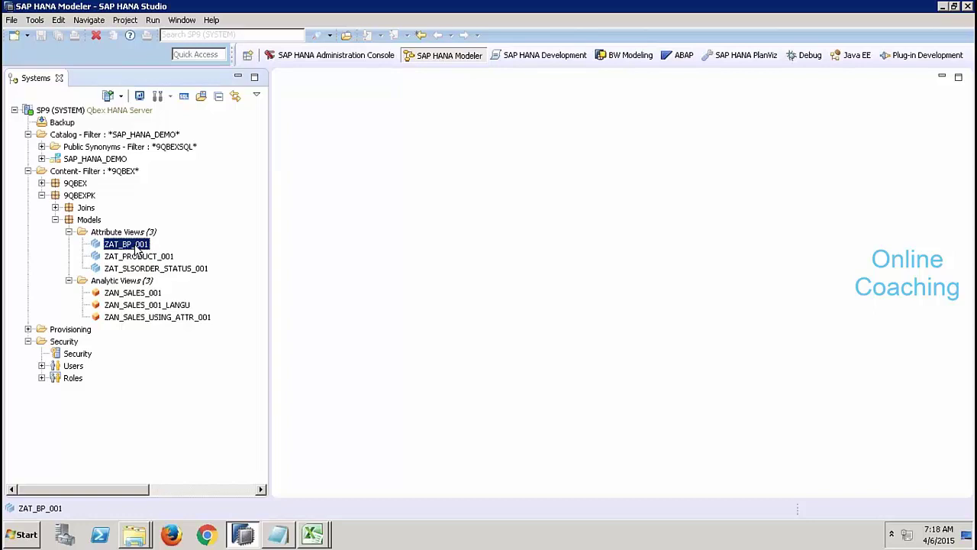
{"action": "double_click", "coordinate": [135, 244]}
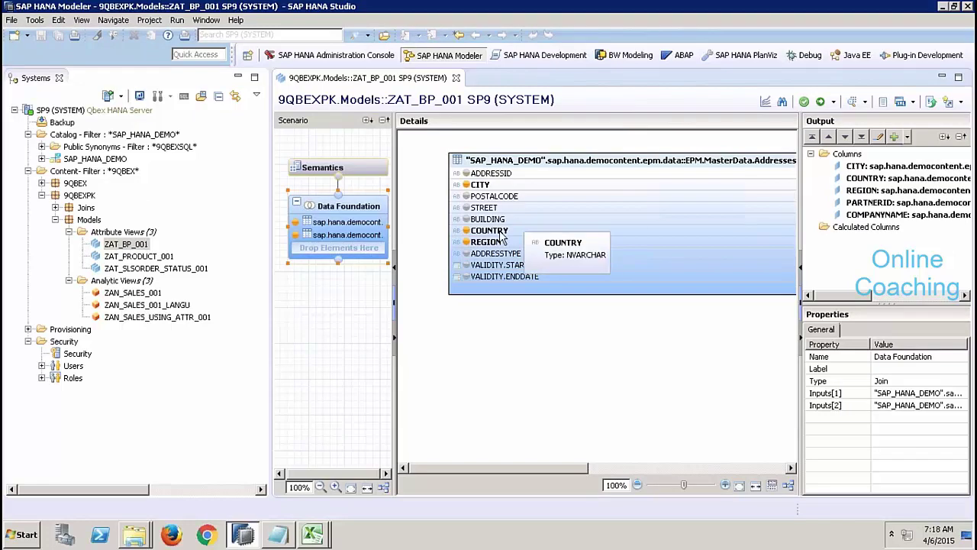
{"action": "left_click", "coordinate": [456, 78]}
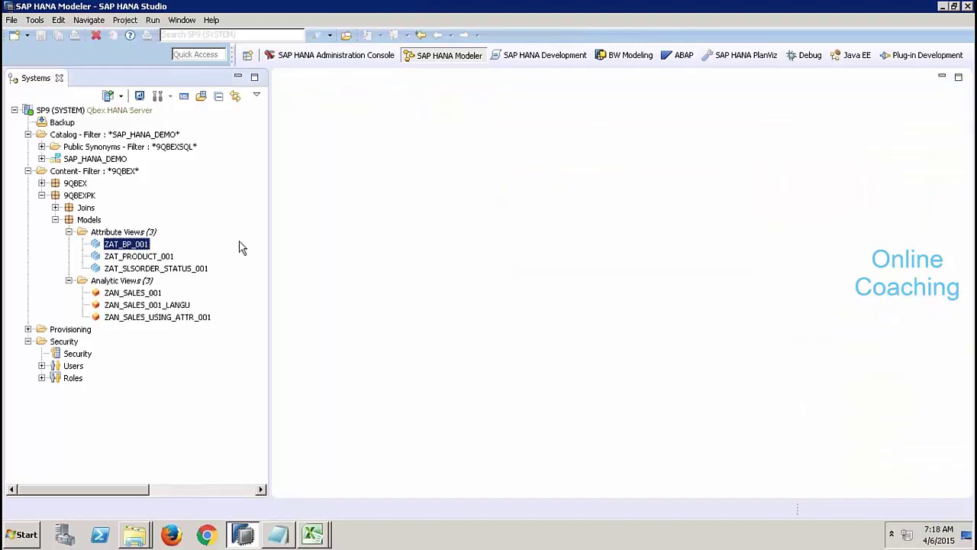
Step: Check the Hierarchies of analytic view ZAN_SALES_001, close it and reopen attribute view ZAT_BP_001
{"action": "double_click", "coordinate": [134, 294]}
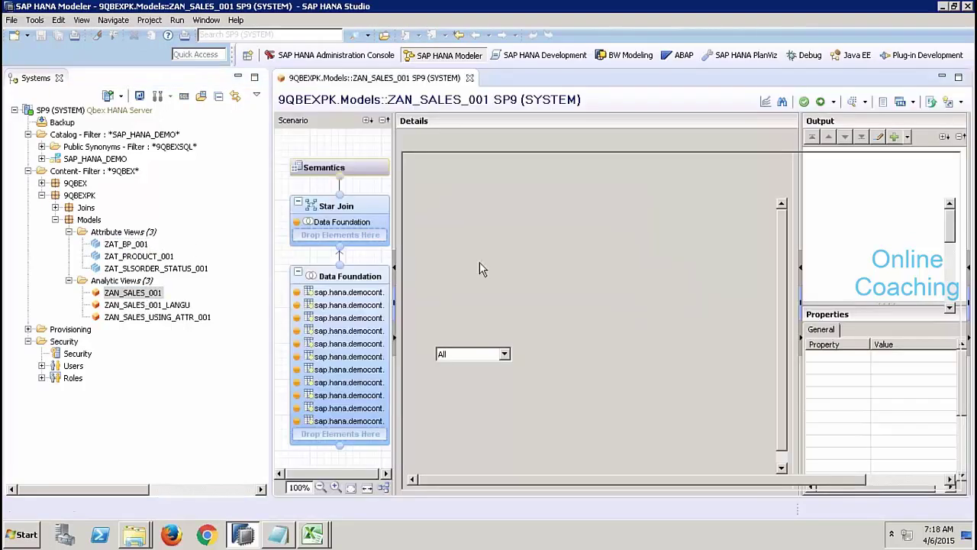
{"action": "left_click", "coordinate": [521, 142]}
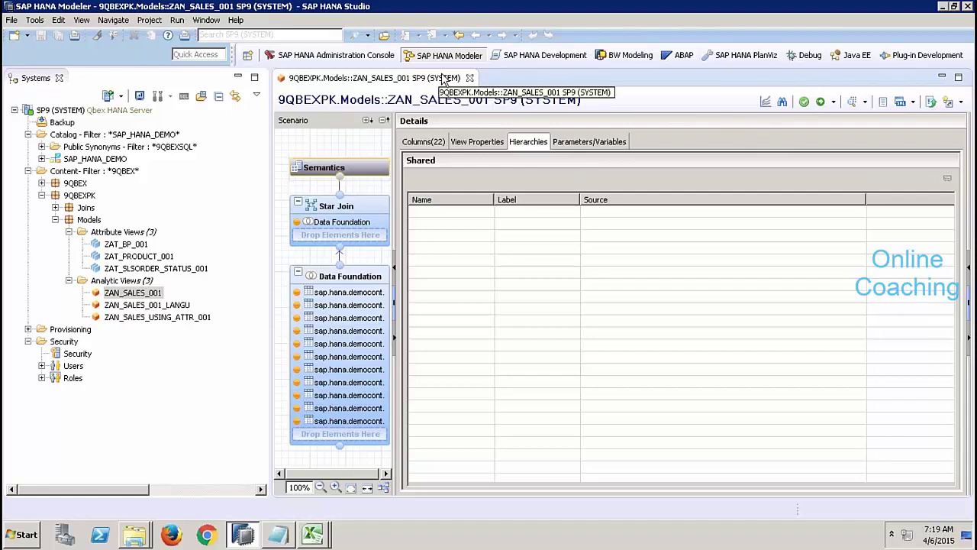
{"action": "left_click", "coordinate": [470, 78]}
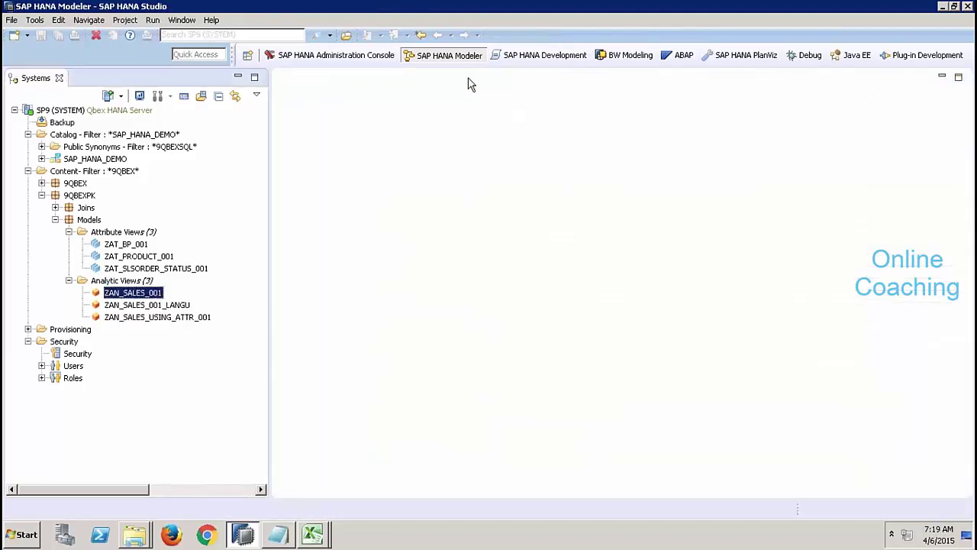
{"action": "double_click", "coordinate": [126, 245]}
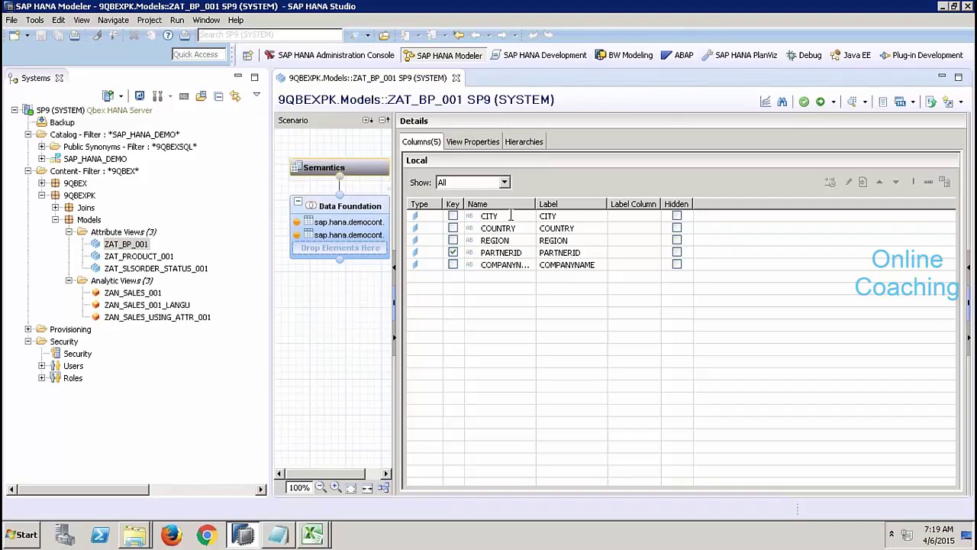
Step: On Sheet2 of Book2 in Excel, enter region in C10, country in C12 and city in C15, and select C10:C15
{"action": "left_click", "coordinate": [313, 536]}
{"action": "left_click", "coordinate": [311, 503]}
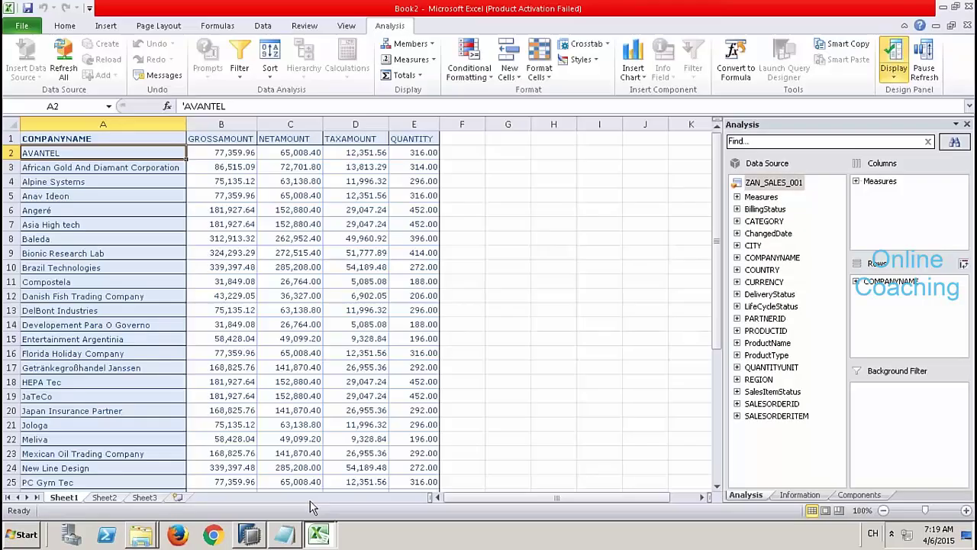
{"action": "left_click", "coordinate": [105, 496]}
{"action": "left_click", "coordinate": [153, 265]}
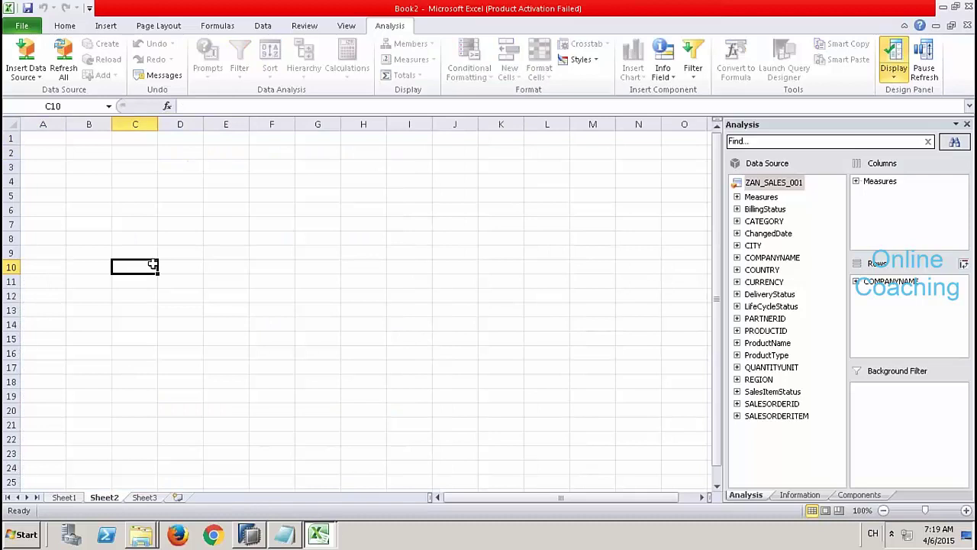
{"action": "type", "text": "region"}
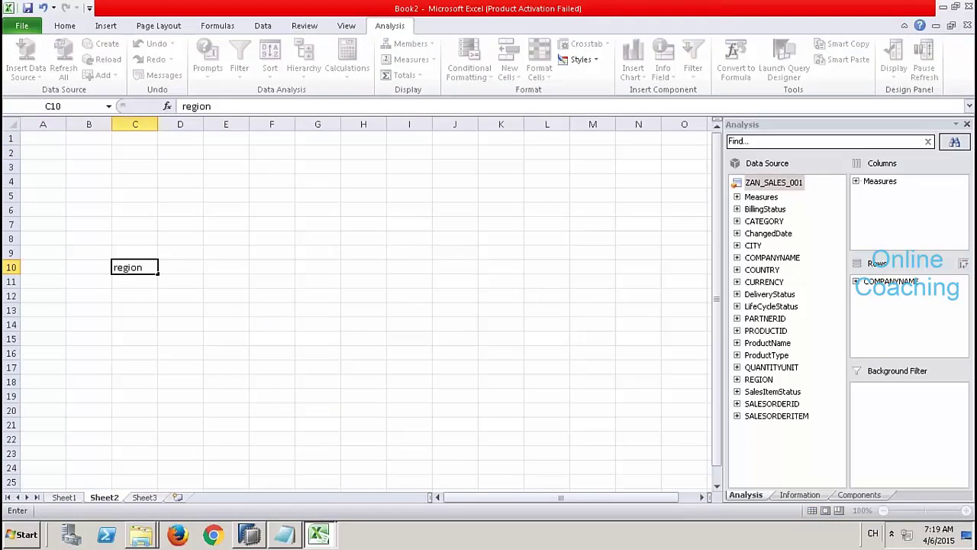
{"action": "key", "text": "Return"}
{"action": "key", "text": "Return"}
{"action": "type", "text": "co"}
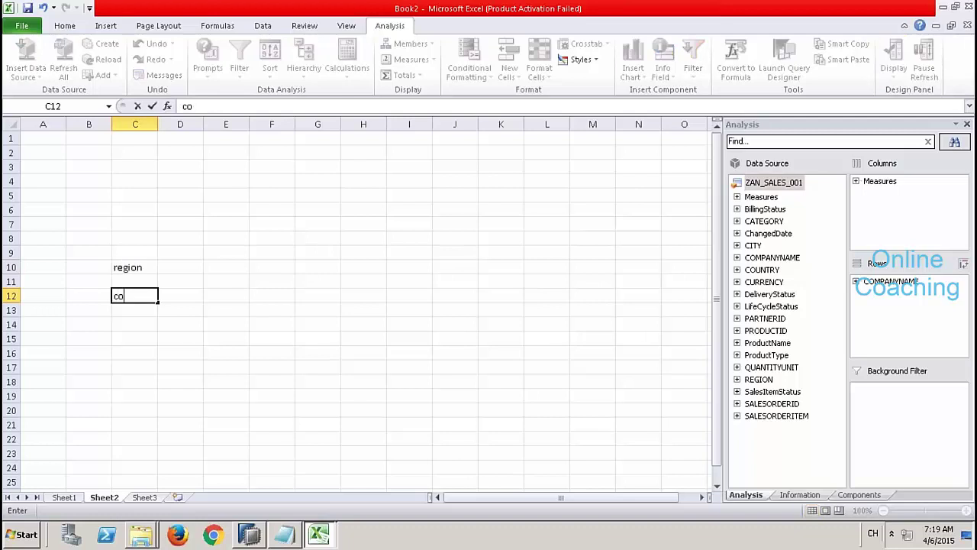
{"action": "type", "text": "untry"}
{"action": "key", "text": "Return"}
{"action": "key", "text": "Return"}
{"action": "key", "text": "Return"}
{"action": "type", "text": "city"}
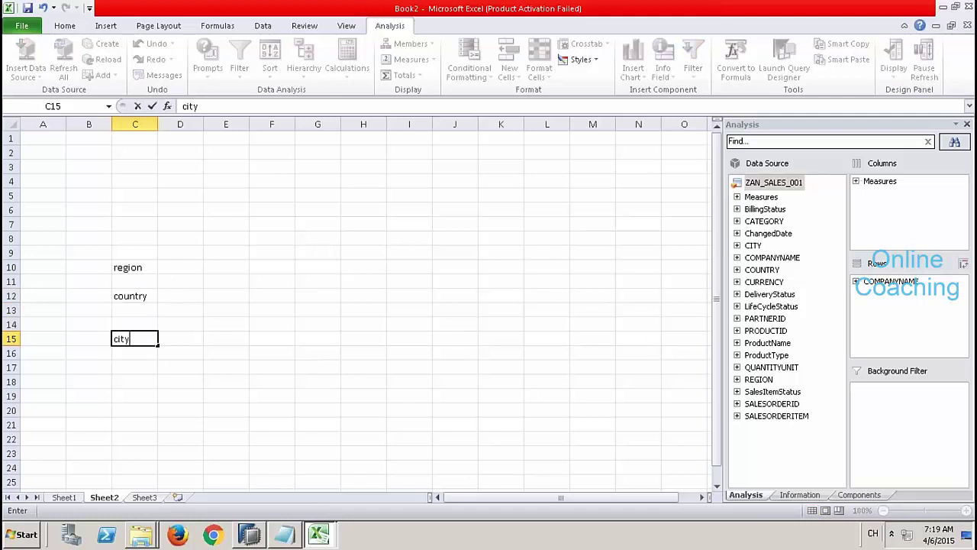
{"action": "left_click", "coordinate": [146, 265]}
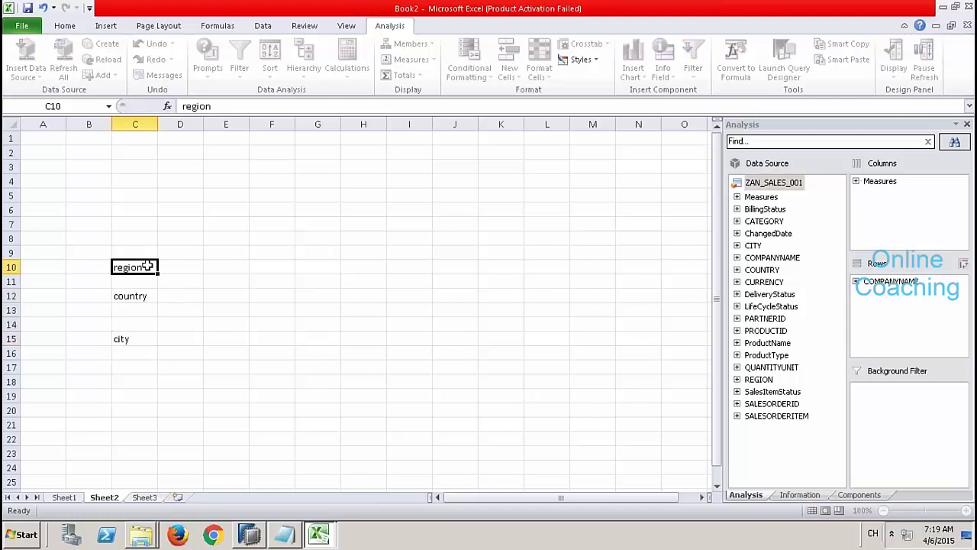
{"action": "left_click_drag", "start_coordinate": [146, 266], "coordinate": [142, 336]}
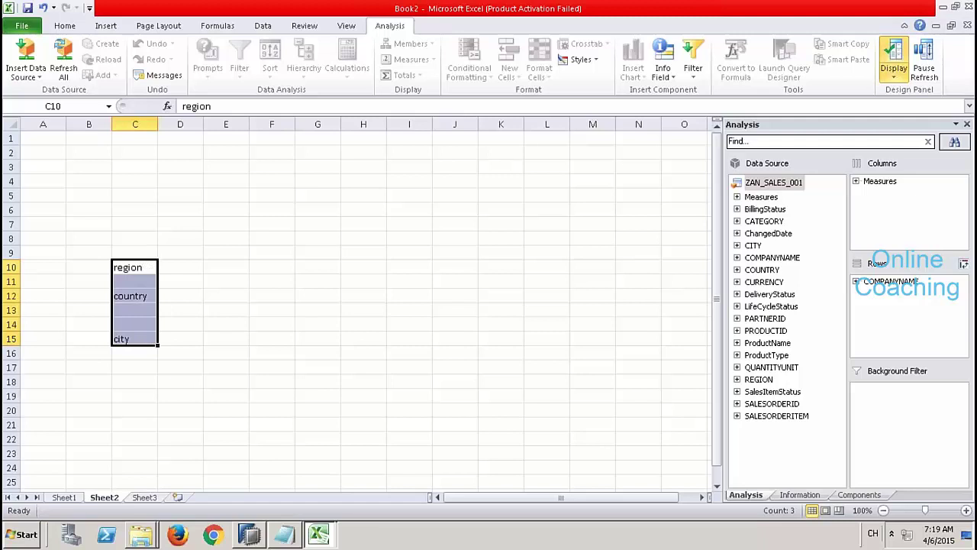
Step: Examine the region, country and city levels in rows 10, 12 and 15 of Sheet2, one level at a time
{"action": "left_click", "coordinate": [11, 266]}
{"action": "left_click", "coordinate": [12, 296]}
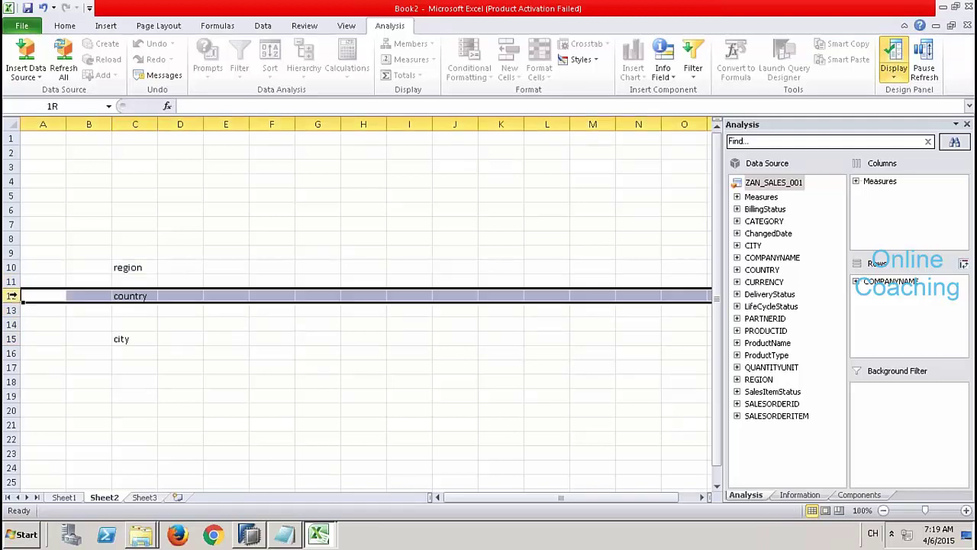
{"action": "left_click", "coordinate": [12, 338]}
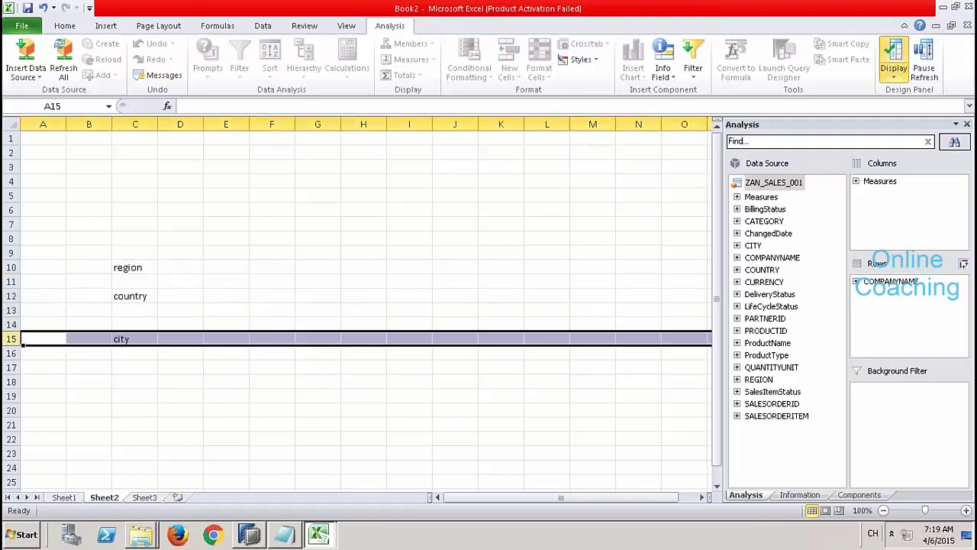
{"action": "left_click", "coordinate": [11, 266]}
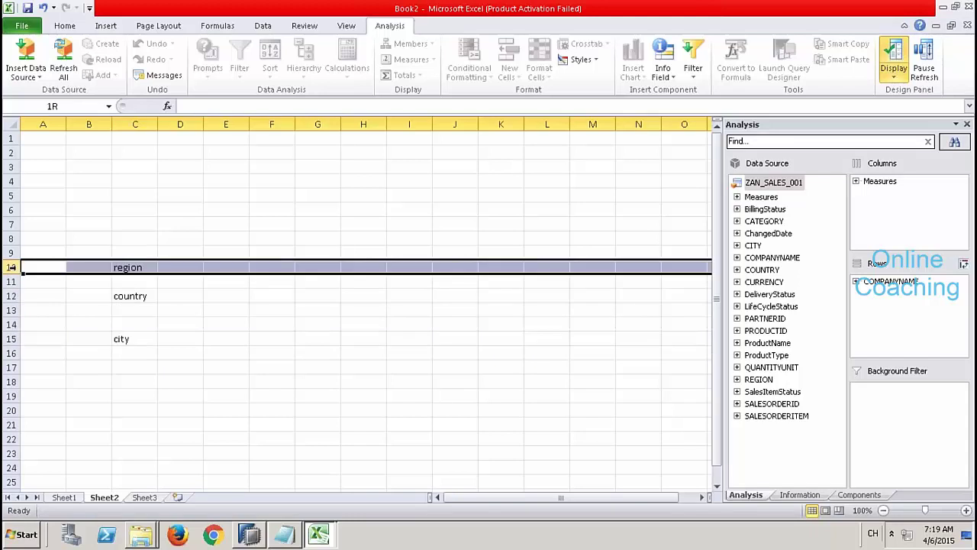
{"action": "left_click", "coordinate": [144, 267]}
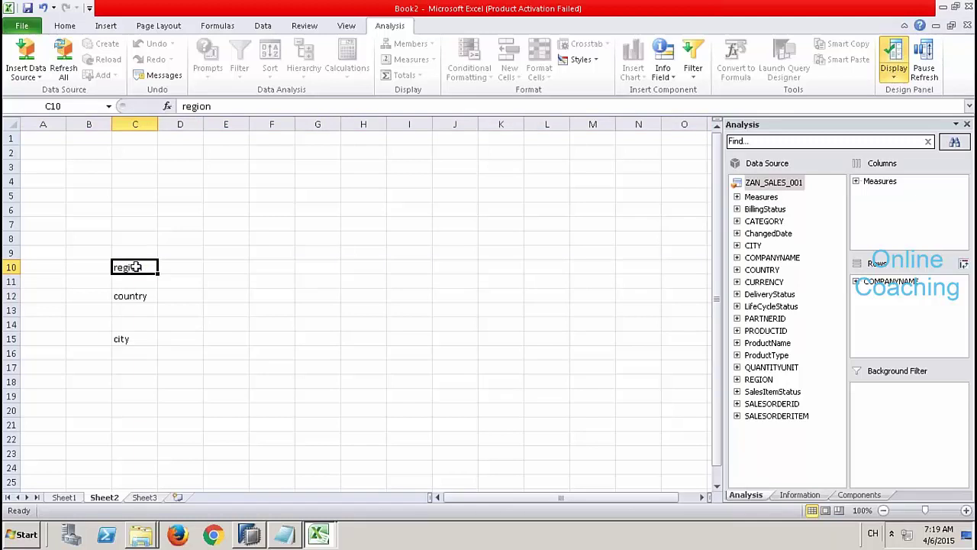
{"action": "left_click_drag", "start_coordinate": [135, 266], "coordinate": [233, 267]}
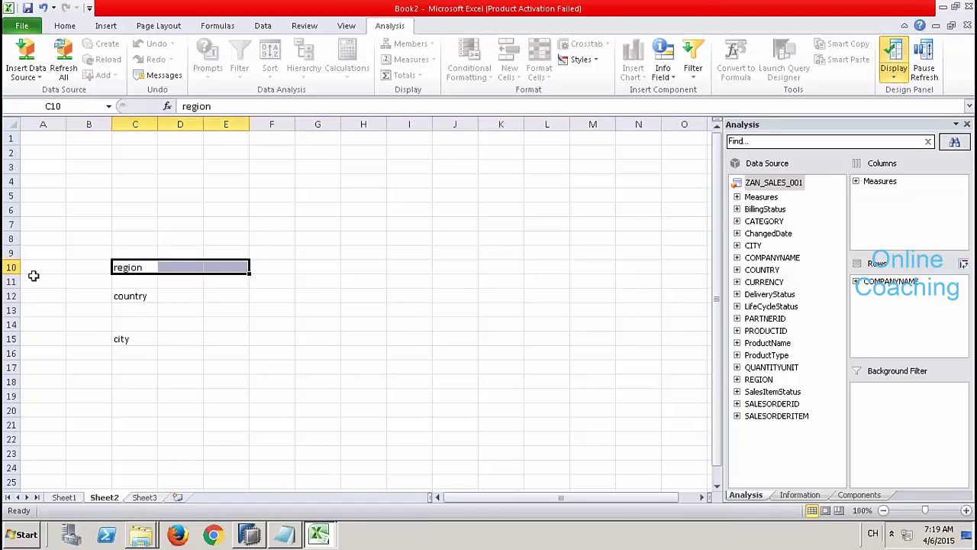
{"action": "left_click", "coordinate": [137, 295]}
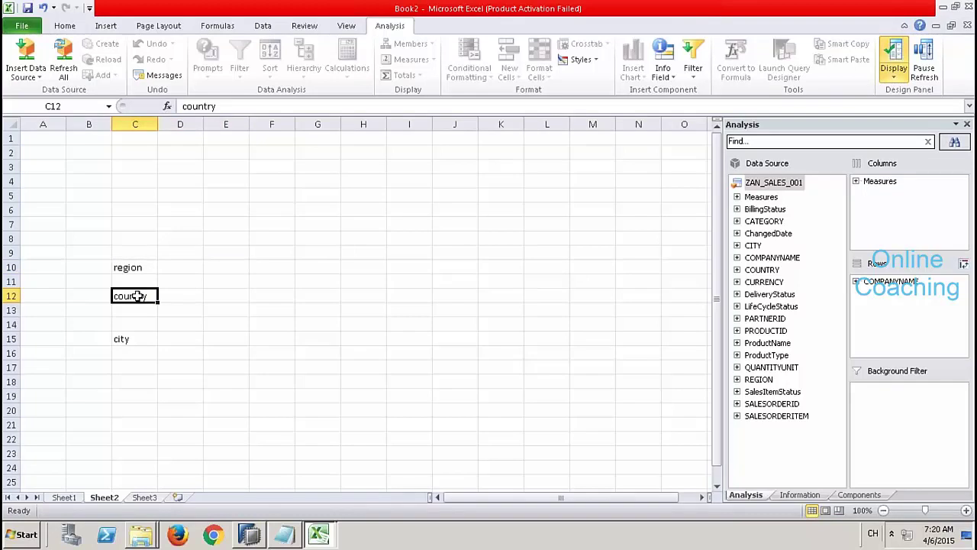
{"action": "left_click_drag", "start_coordinate": [135, 296], "coordinate": [254, 295]}
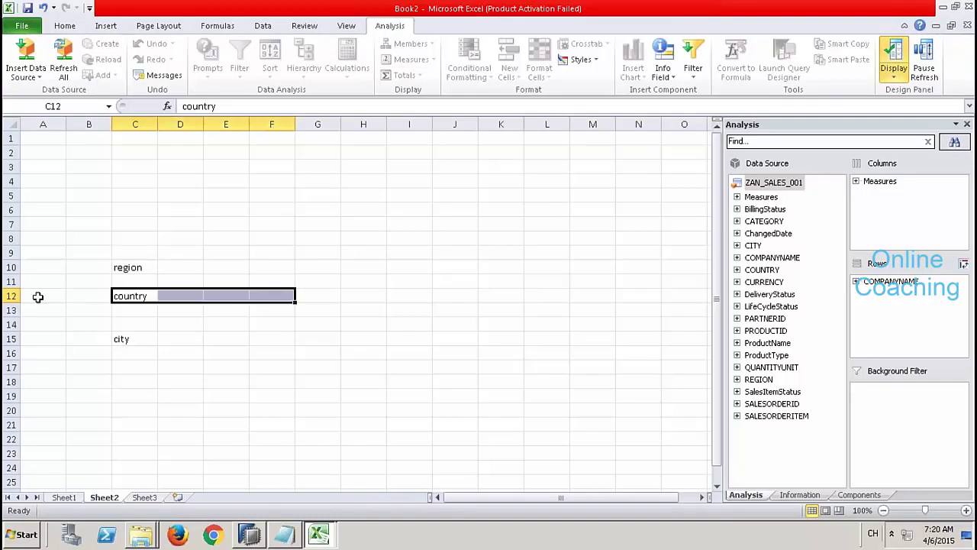
{"action": "left_click", "coordinate": [12, 296]}
{"action": "left_click", "coordinate": [136, 339]}
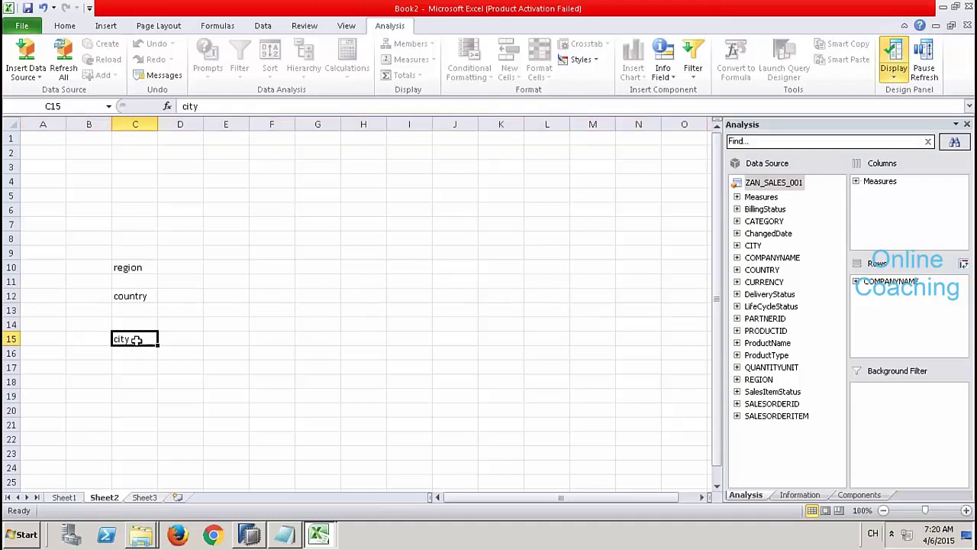
{"action": "left_click_drag", "start_coordinate": [136, 340], "coordinate": [286, 336]}
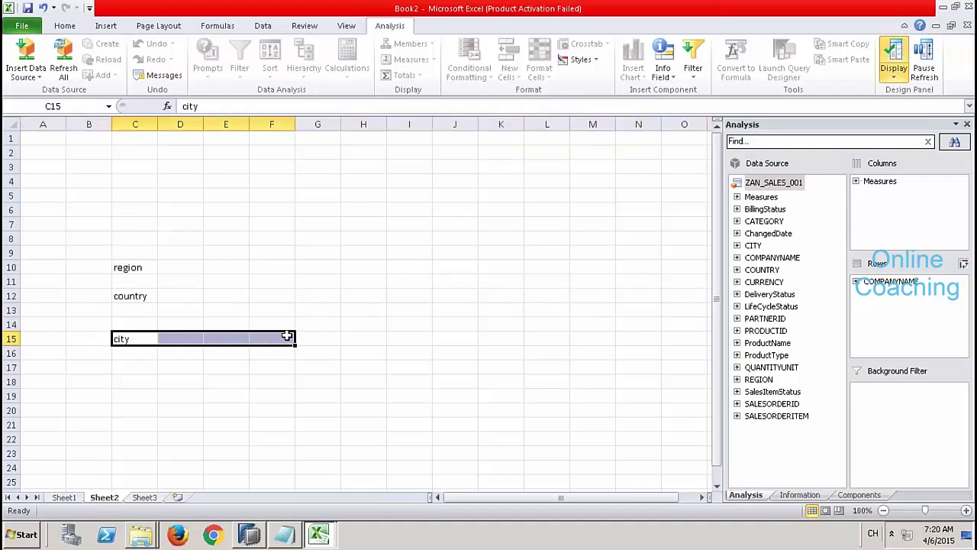
{"action": "left_click", "coordinate": [17, 339]}
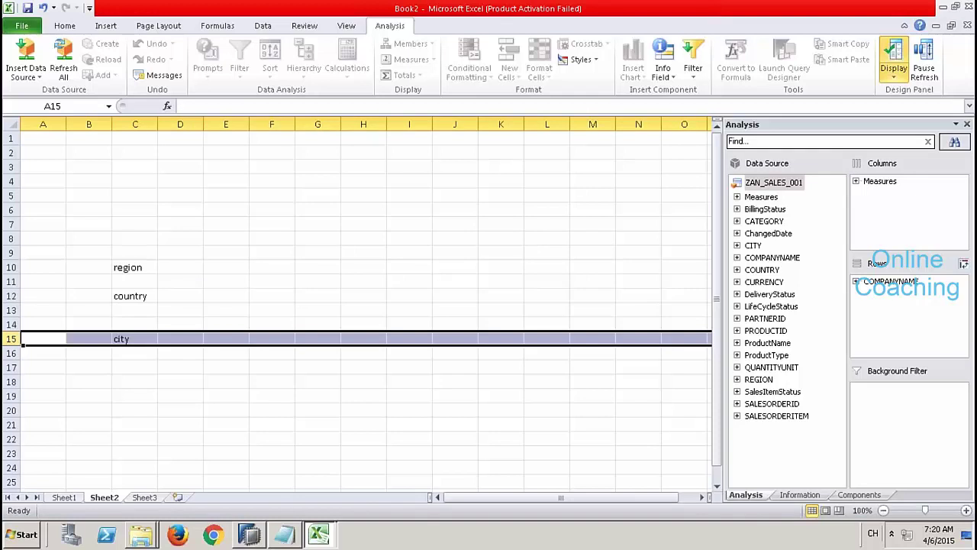
{"action": "left_click", "coordinate": [142, 234]}
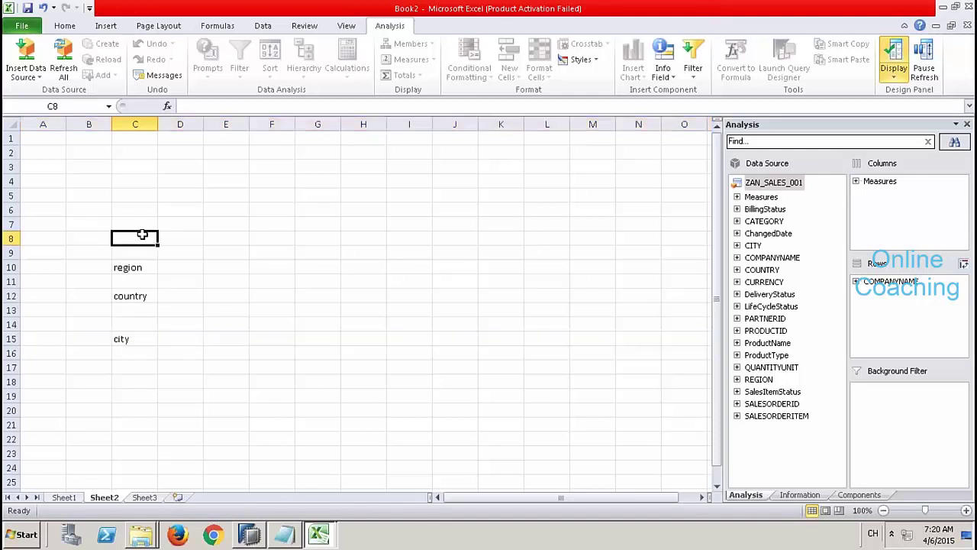
Step: In SAP HANA Studio, start a new hierarchy for attribute view ZAT_BP_001, named zcust_hirarchier, with type Level Hierarchy
{"action": "left_click", "coordinate": [251, 534]}
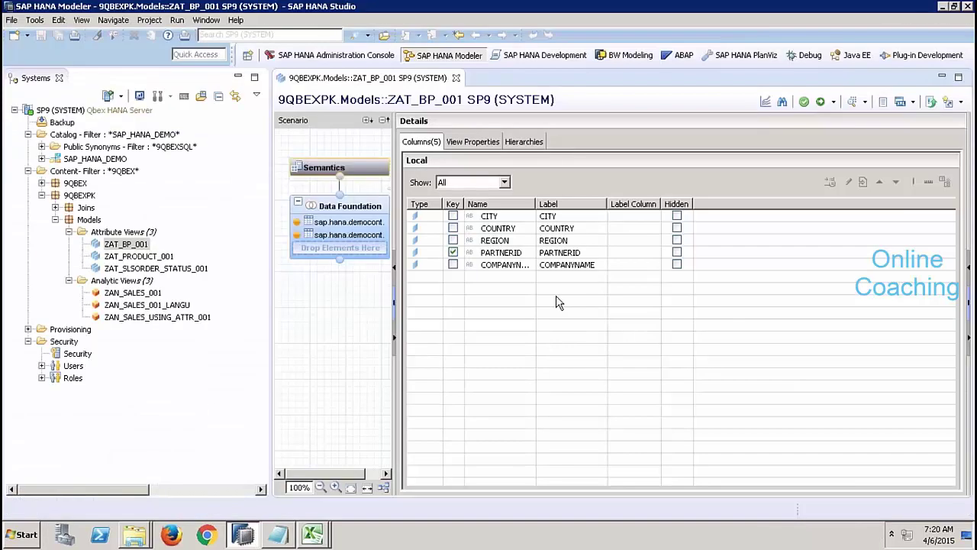
{"action": "left_click", "coordinate": [521, 144]}
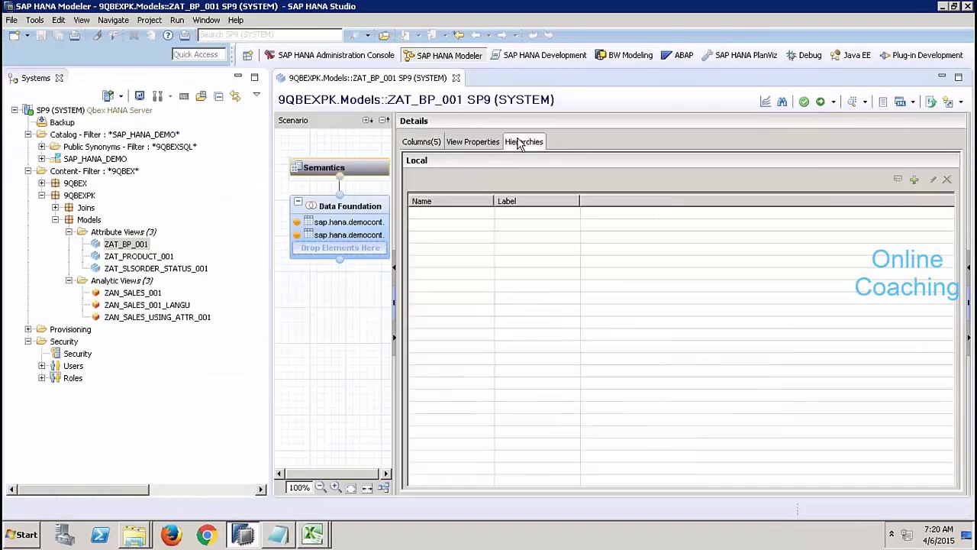
{"action": "left_click", "coordinate": [914, 180]}
{"action": "type", "text": "z"}
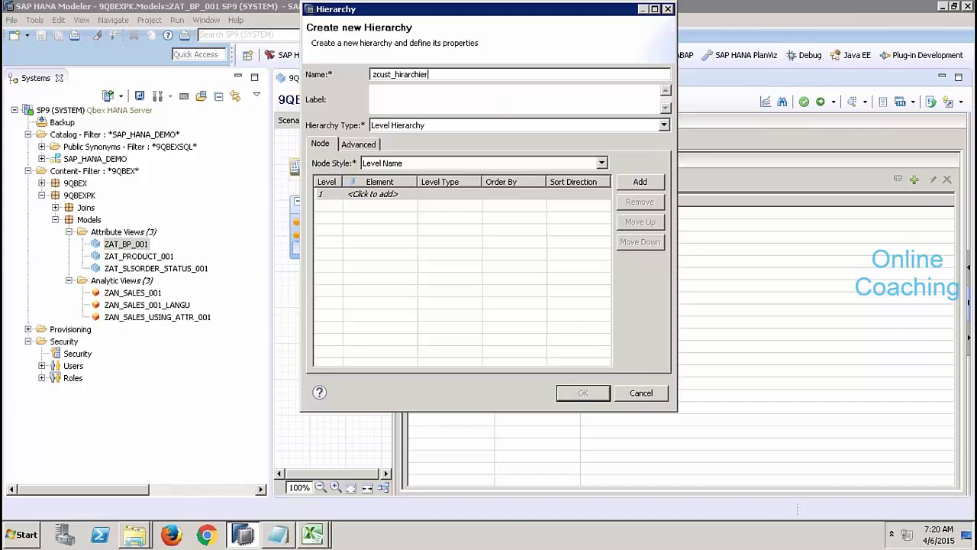
{"action": "type", "text": "cust_hirarchier"}
{"action": "left_click", "coordinate": [548, 128]}
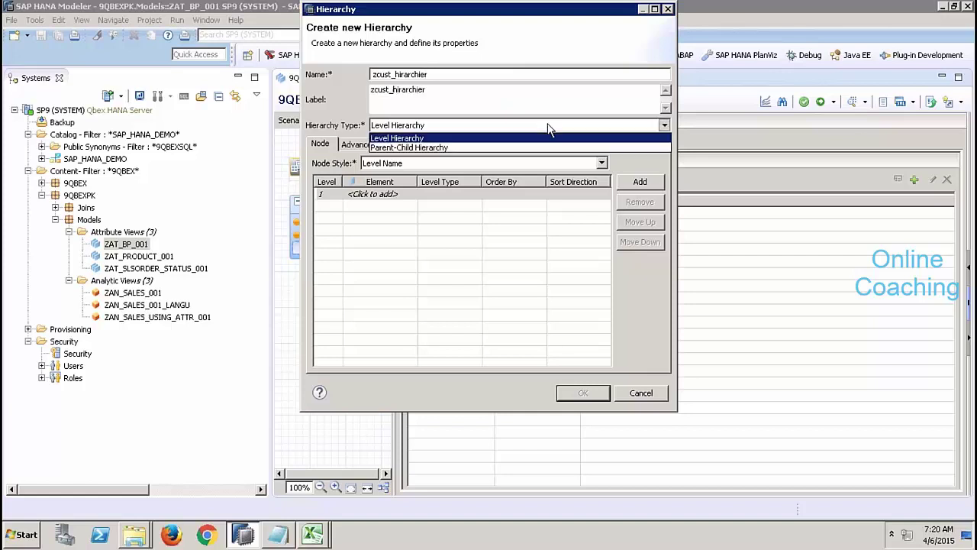
{"action": "left_click", "coordinate": [474, 138]}
Step: Switch to Book2 in Excel and review the level order from region in C10 through country in C12 to city in C15
{"action": "left_click", "coordinate": [312, 533]}
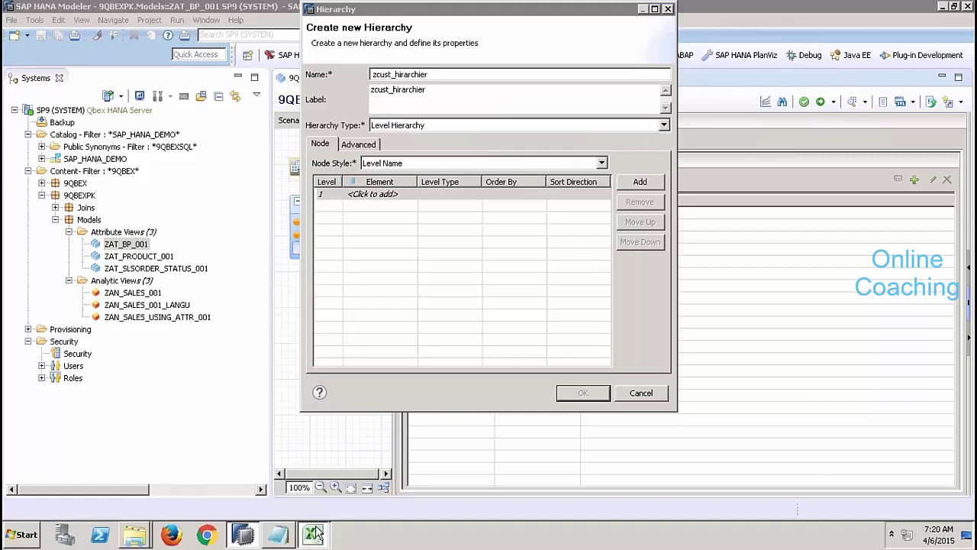
{"action": "left_click", "coordinate": [313, 504]}
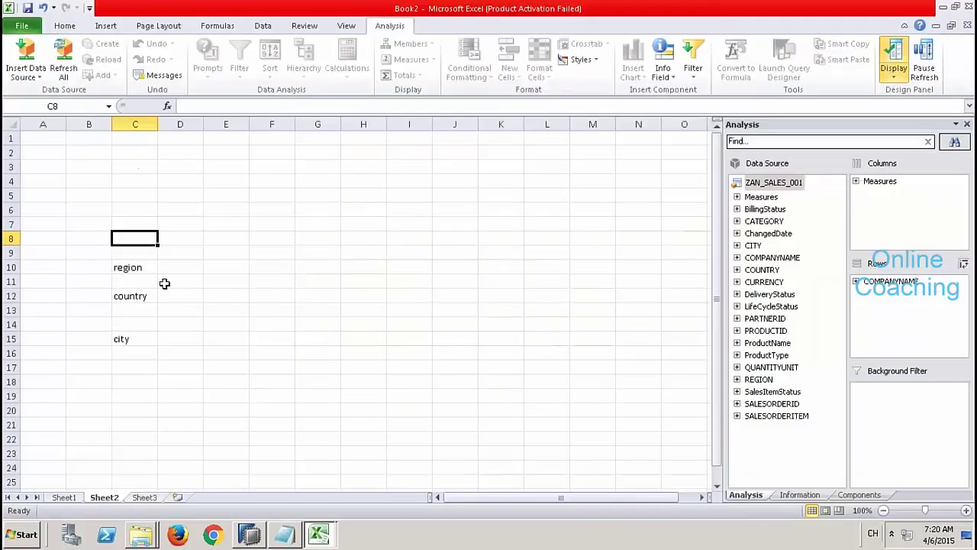
{"action": "left_click", "coordinate": [142, 268]}
{"action": "left_click", "coordinate": [141, 299]}
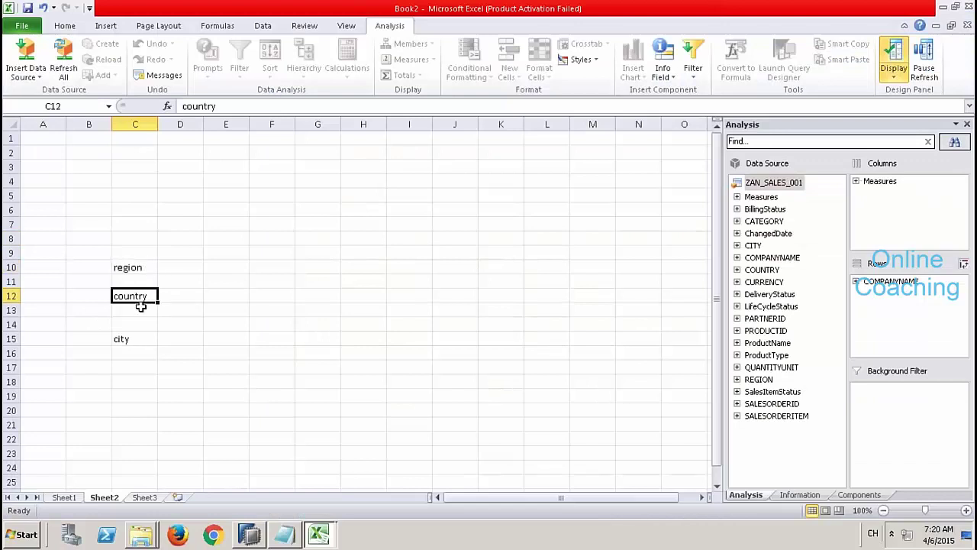
{"action": "left_click", "coordinate": [137, 339]}
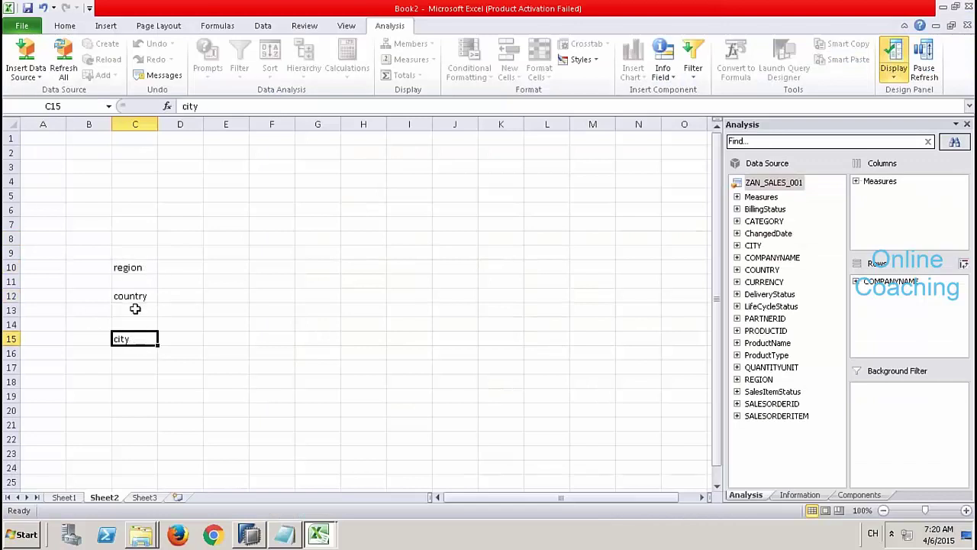
{"action": "left_click", "coordinate": [130, 265]}
{"action": "left_click_drag", "start_coordinate": [138, 267], "coordinate": [283, 275]}
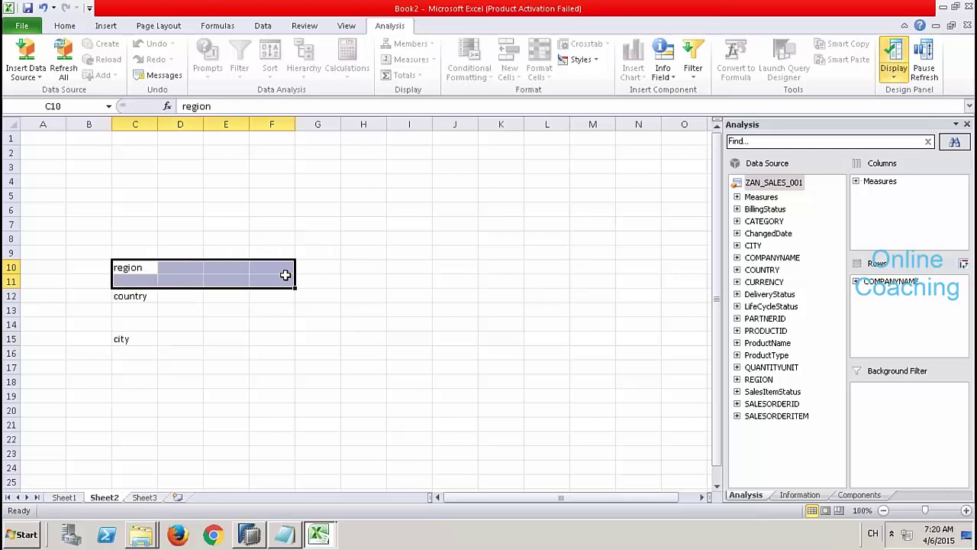
{"action": "left_click", "coordinate": [142, 296]}
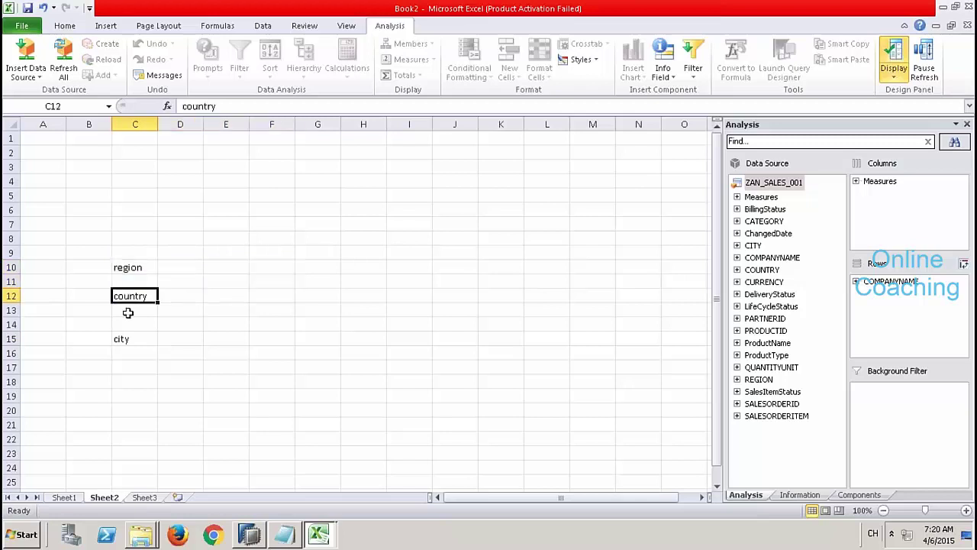
{"action": "left_click", "coordinate": [123, 339]}
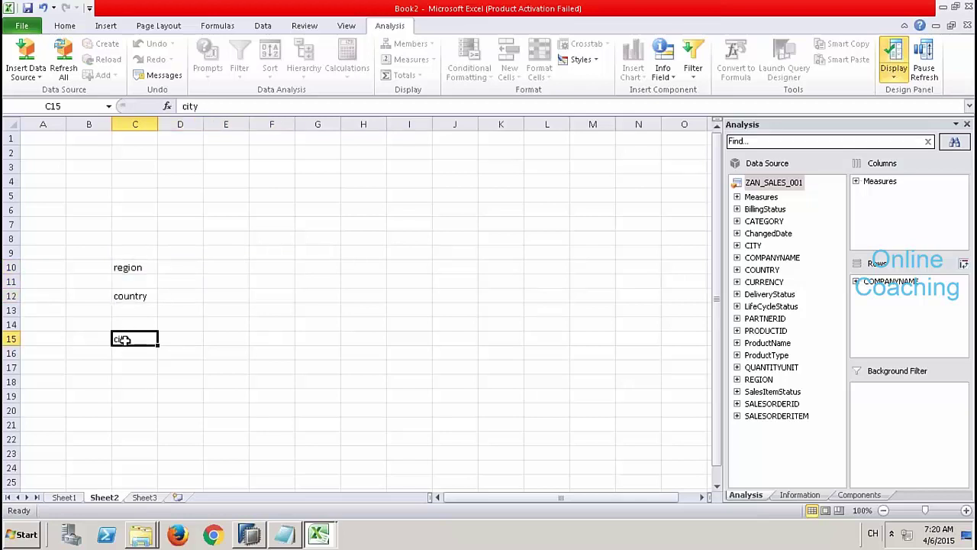
{"action": "left_click", "coordinate": [131, 269]}
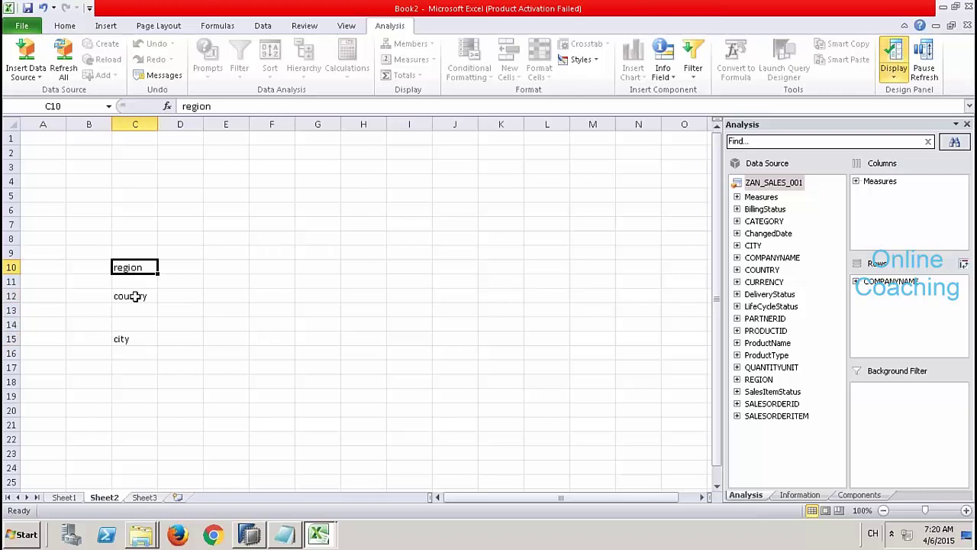
{"action": "left_click", "coordinate": [135, 296]}
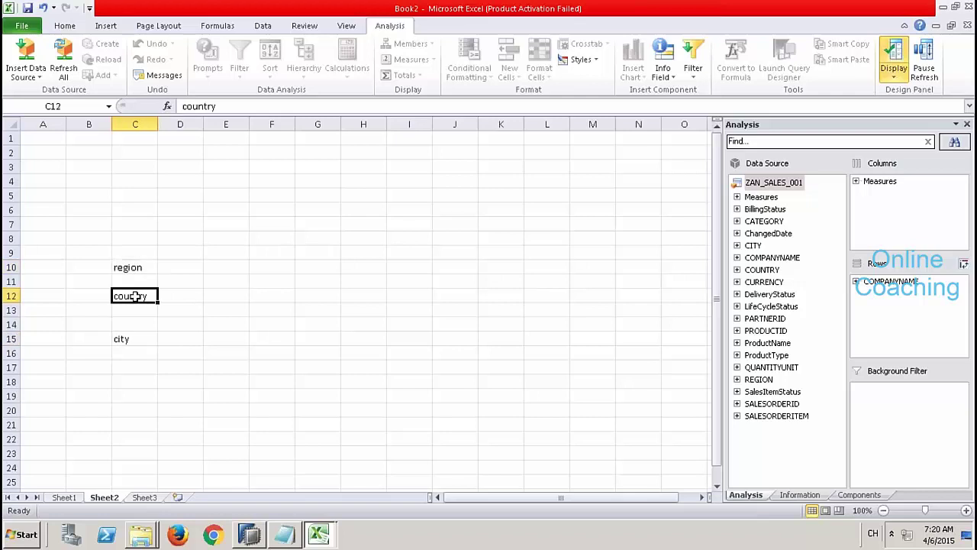
{"action": "left_click", "coordinate": [133, 338]}
{"action": "left_click", "coordinate": [126, 267]}
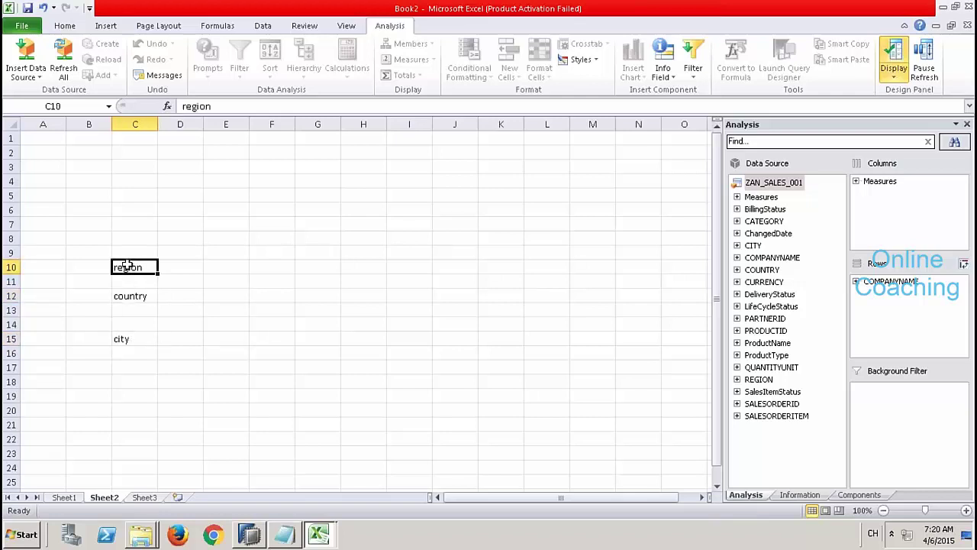
{"action": "left_click", "coordinate": [183, 264]}
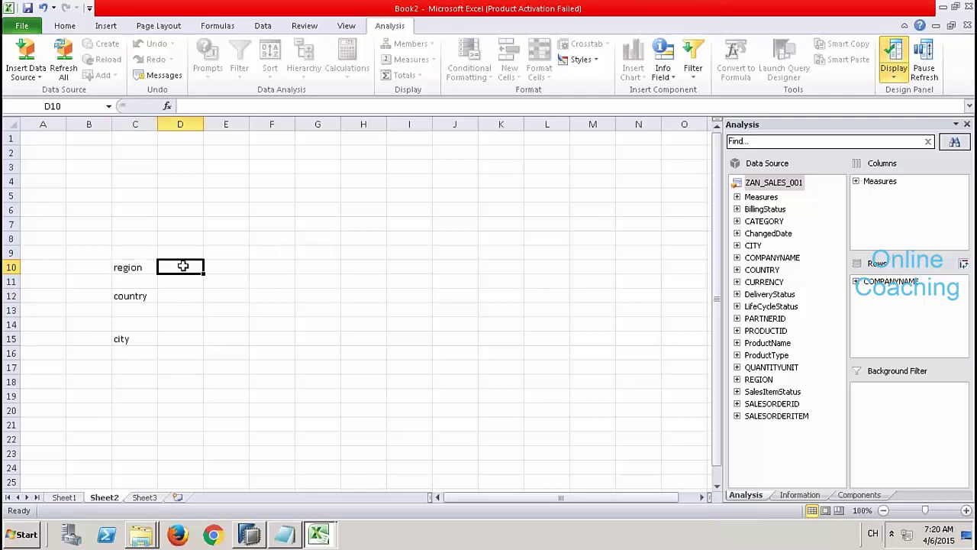
{"action": "left_click", "coordinate": [210, 265]}
{"action": "left_click", "coordinate": [149, 266]}
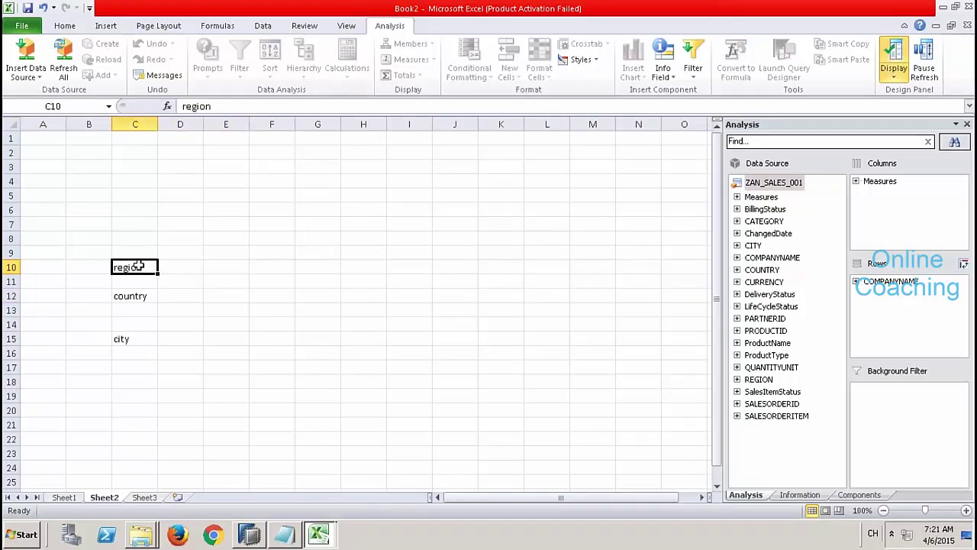
{"action": "left_click_drag", "start_coordinate": [153, 266], "coordinate": [277, 266]}
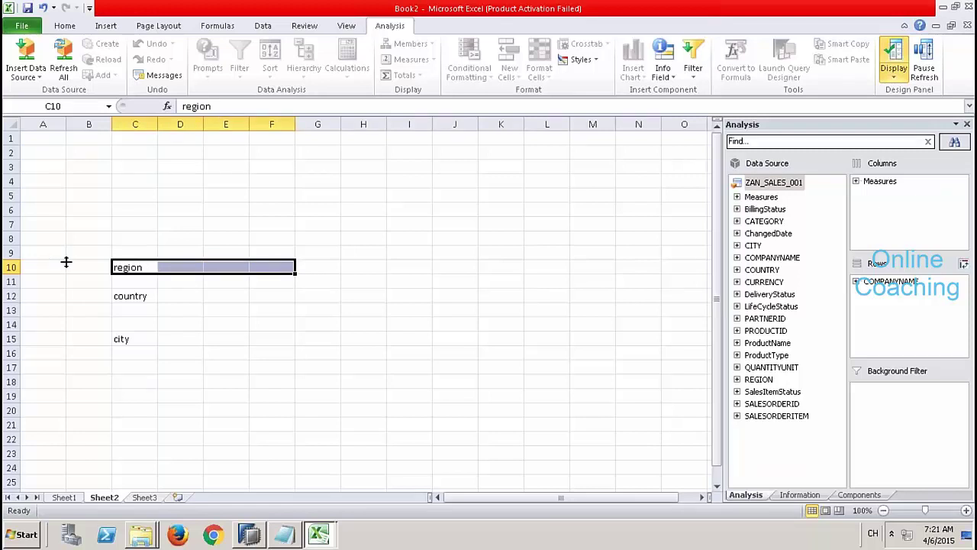
{"action": "left_click_drag", "start_coordinate": [137, 295], "coordinate": [286, 292]}
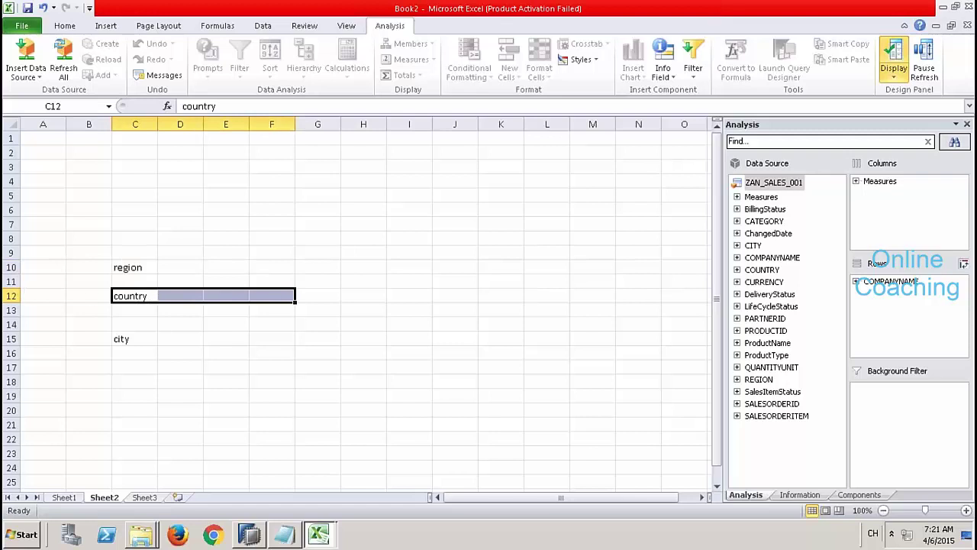
{"action": "left_click_drag", "start_coordinate": [140, 338], "coordinate": [290, 338]}
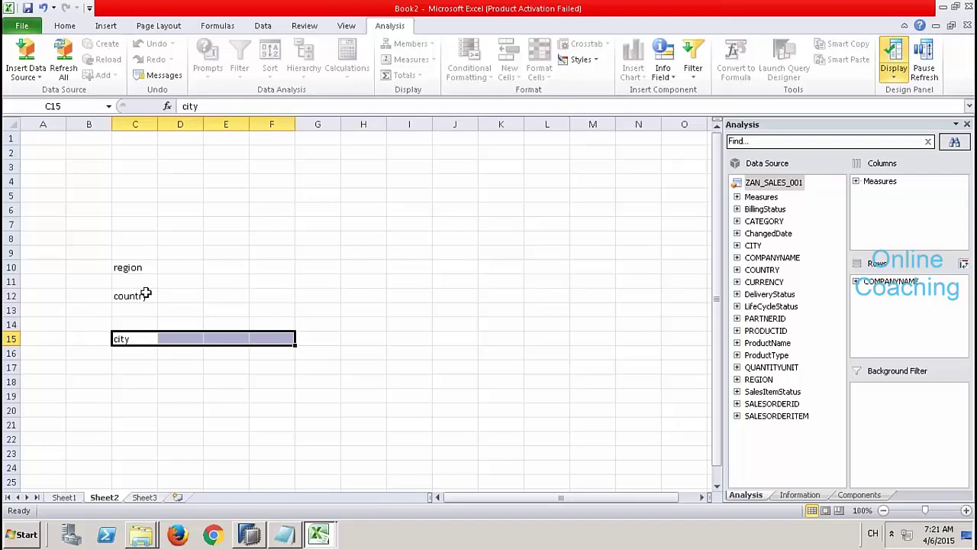
{"action": "left_click", "coordinate": [138, 267]}
{"action": "left_click", "coordinate": [141, 298]}
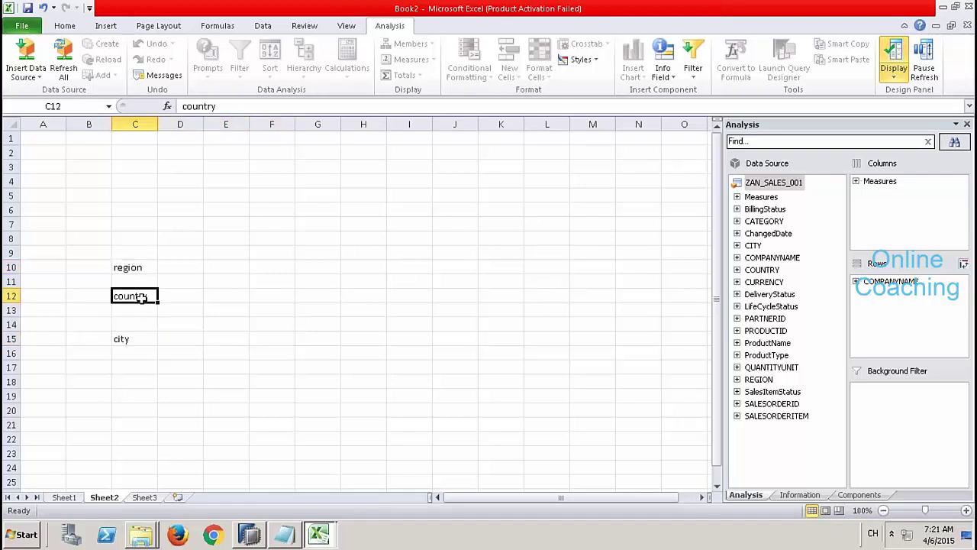
{"action": "left_click", "coordinate": [136, 332]}
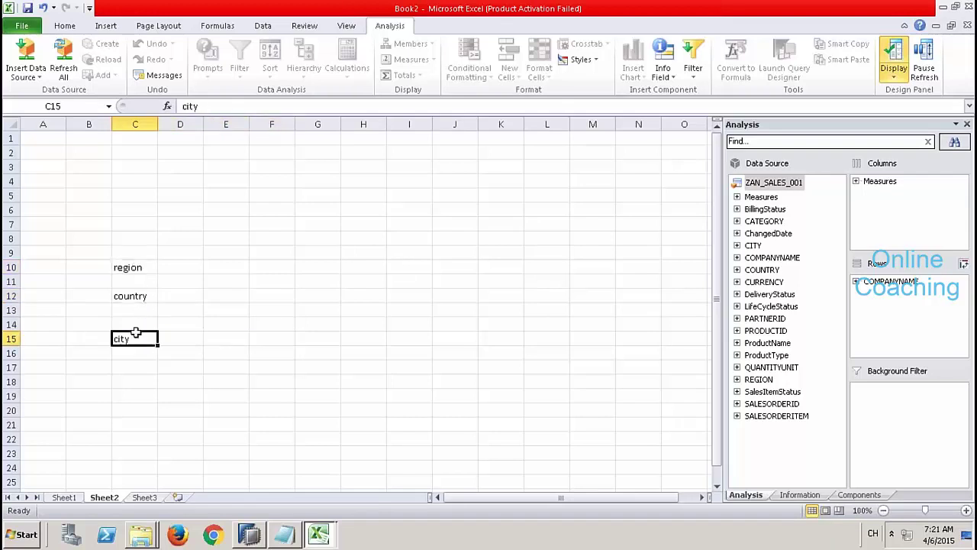
Step: Enter the heading level based in C7, above the region, country and city outline
{"action": "left_click", "coordinate": [141, 224]}
{"action": "type", "text": "l"}
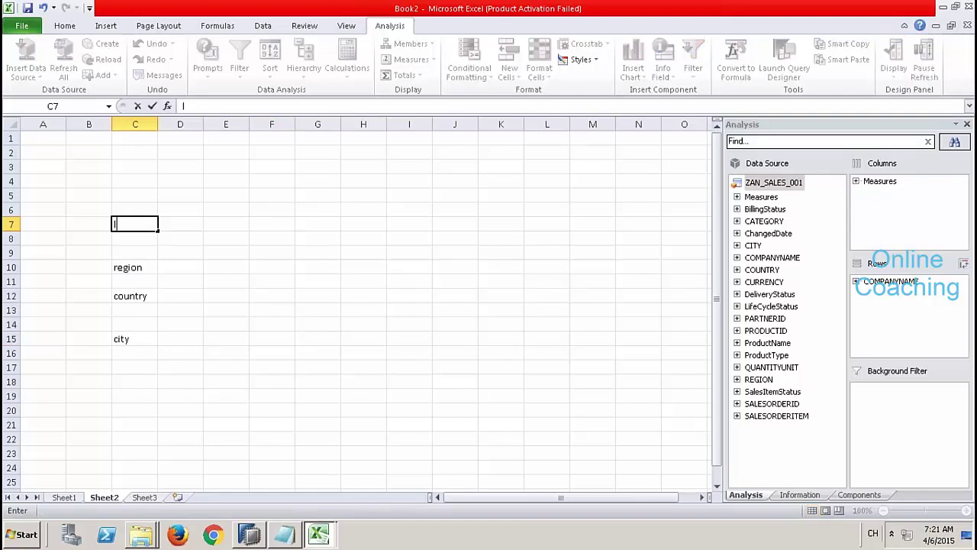
{"action": "type", "text": "evel based"}
{"action": "left_click", "coordinate": [377, 224]}
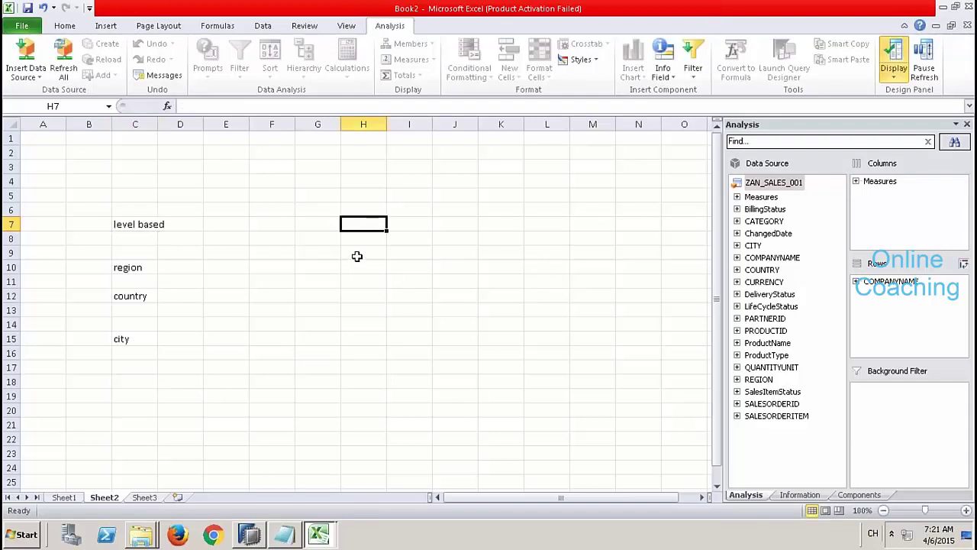
Step: Enter the column headings emp in H9 and mng in K9, beside the level-based outline on Sheet2
{"action": "left_click", "coordinate": [357, 256]}
{"action": "type", "text": "emp"}
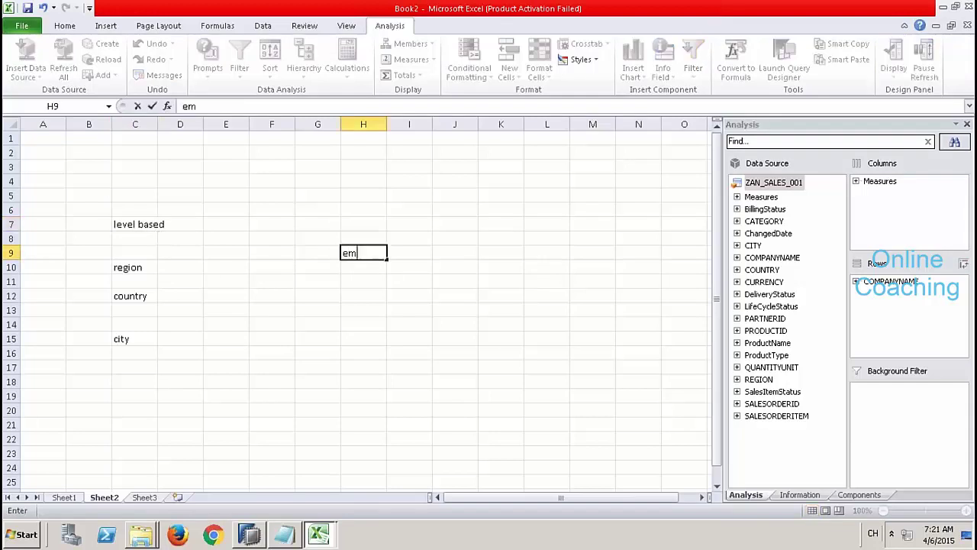
{"action": "key", "text": "Tab"}
{"action": "key", "text": "Tab"}
{"action": "key", "text": "Tab"}
{"action": "type", "text": "mng"}
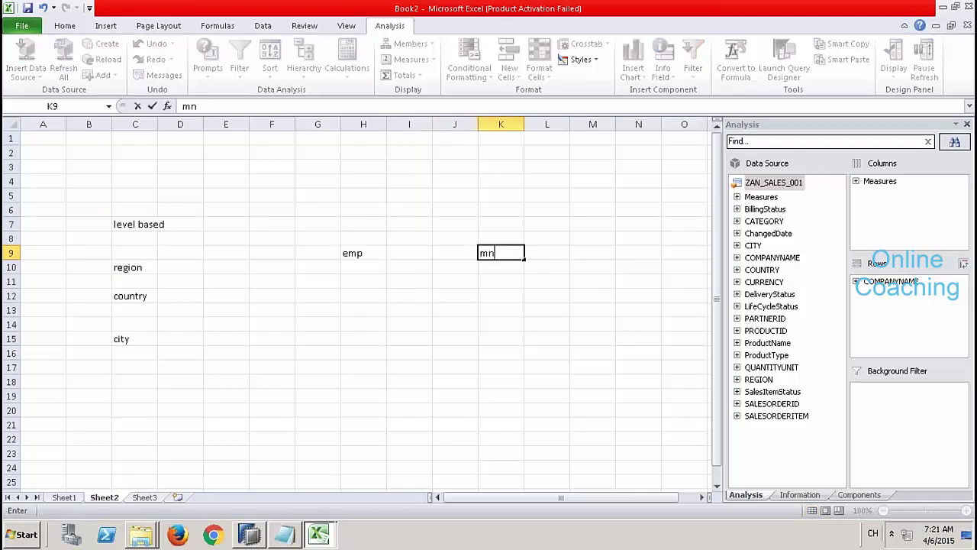
Step: Fill the first row under the headings with e1 in H10 and m1 in K10
{"action": "left_click", "coordinate": [356, 265]}
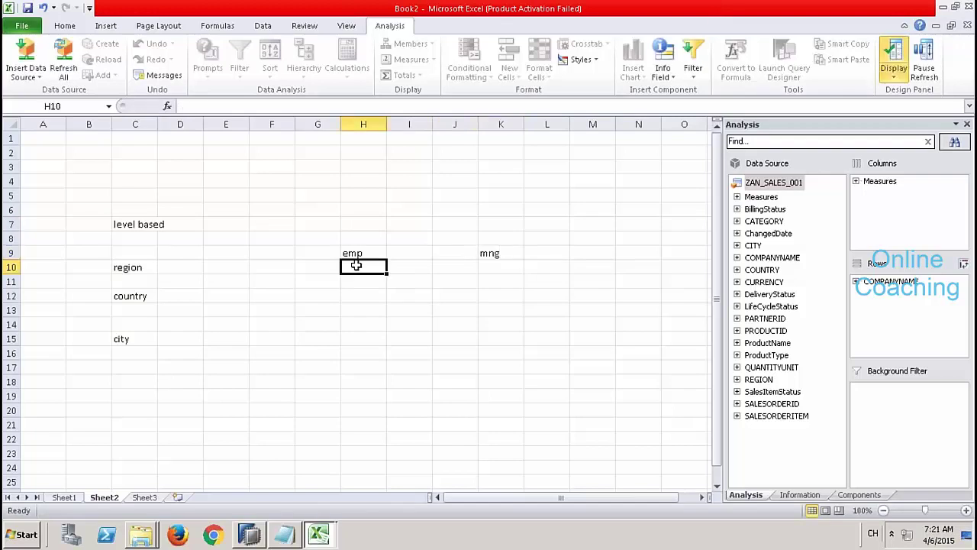
{"action": "type", "text": "e1"}
{"action": "key", "text": "Tab"}
{"action": "key", "text": "Tab"}
{"action": "key", "text": "Tab"}
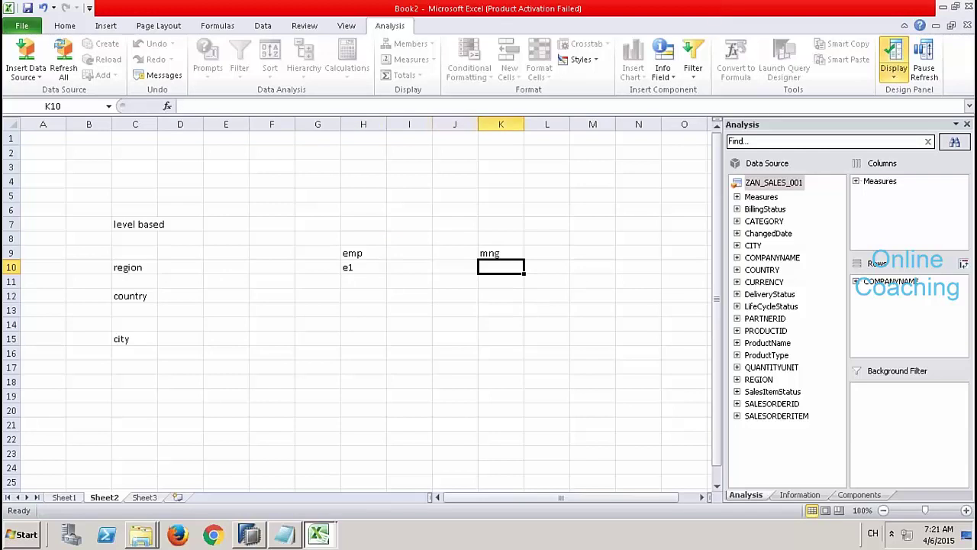
{"action": "type", "text": "m1"}
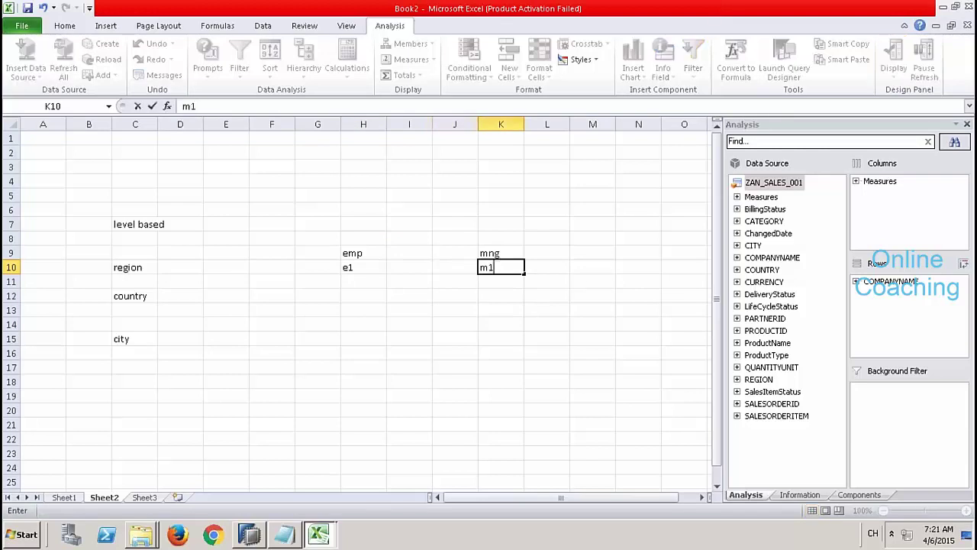
Step: Fill the second row under the headings with m1 in H11 and m2 in K11
{"action": "key", "text": "Return"}
{"action": "key", "text": "Left"}
{"action": "key", "text": "Left"}
{"action": "key", "text": "Left"}
{"action": "type", "text": "m"}
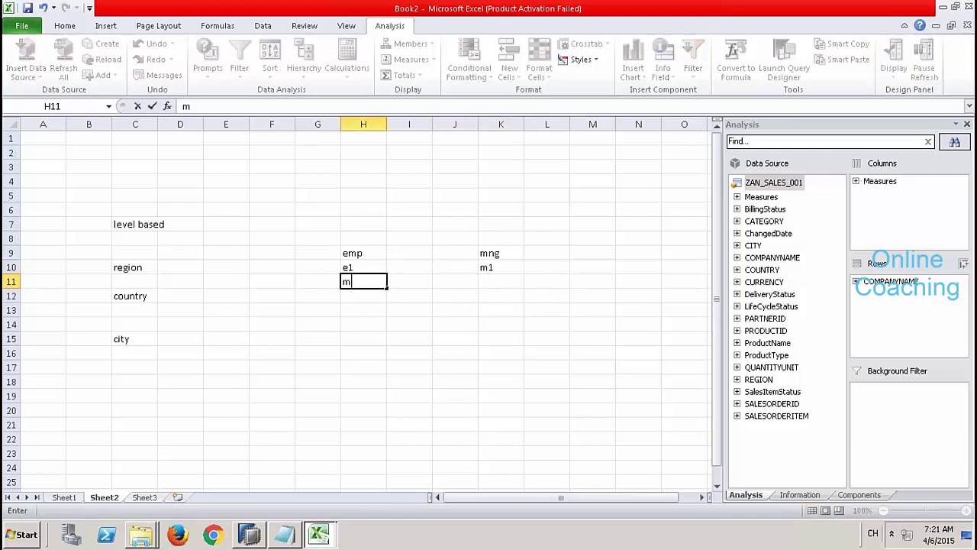
{"action": "key", "text": "Right"}
{"action": "key", "text": "Right"}
{"action": "key", "text": "Right"}
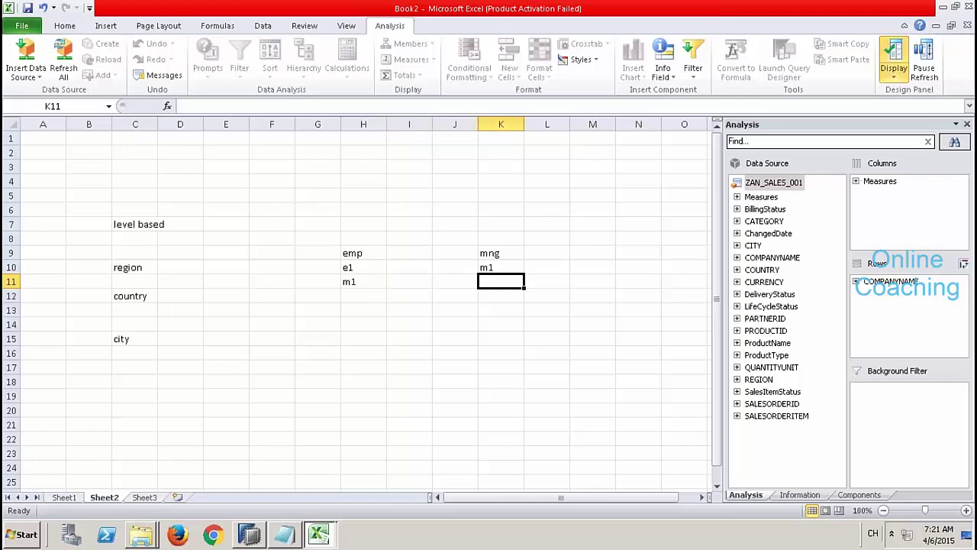
{"action": "type", "text": "m2"}
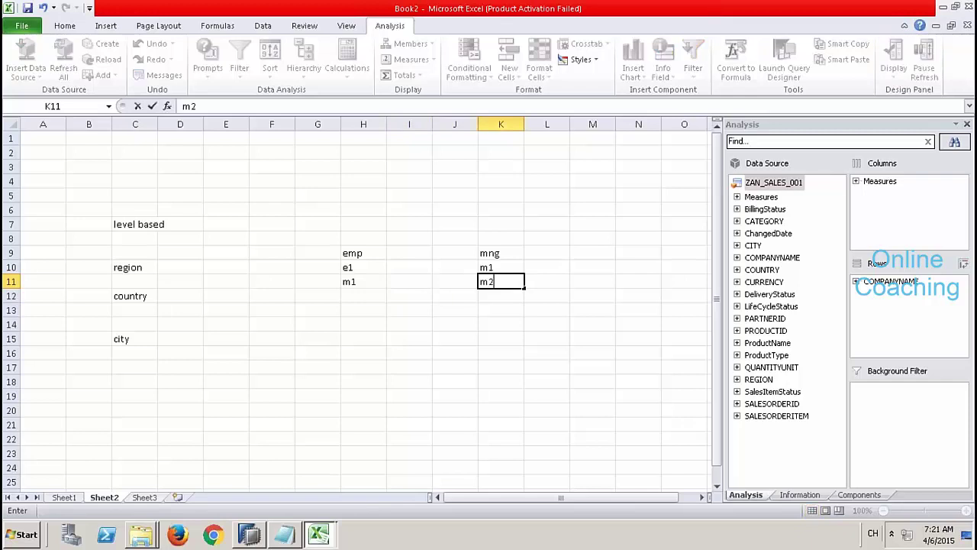
Step: Examine how the emp and mng columns in H9:K11 relate each employee to a manager as a parent-child structure
{"action": "left_click", "coordinate": [361, 265]}
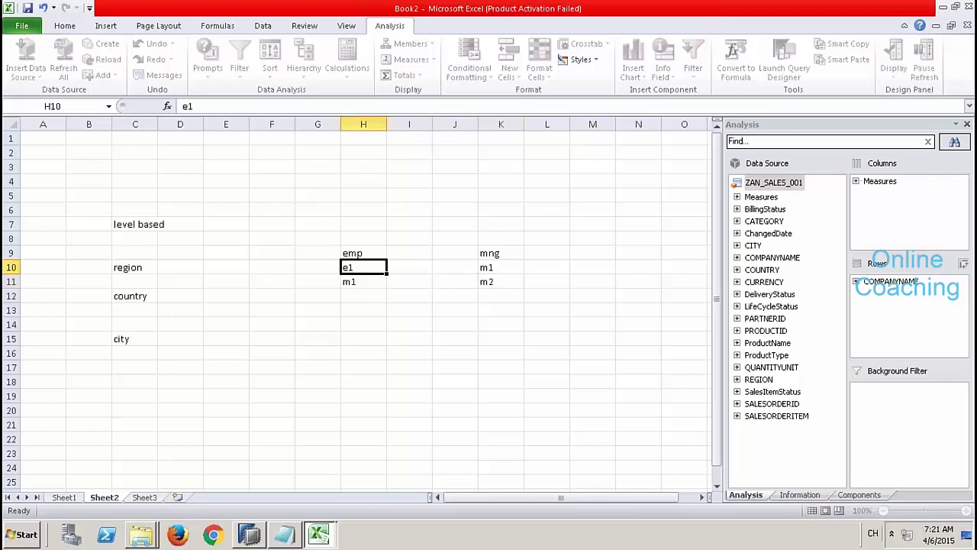
{"action": "left_click", "coordinate": [500, 266]}
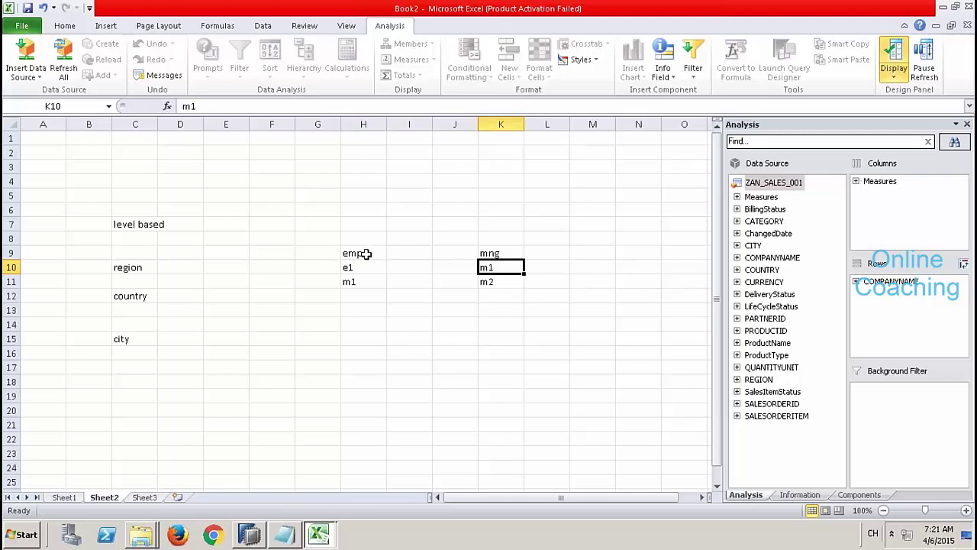
{"action": "left_click_drag", "start_coordinate": [367, 253], "coordinate": [366, 294]}
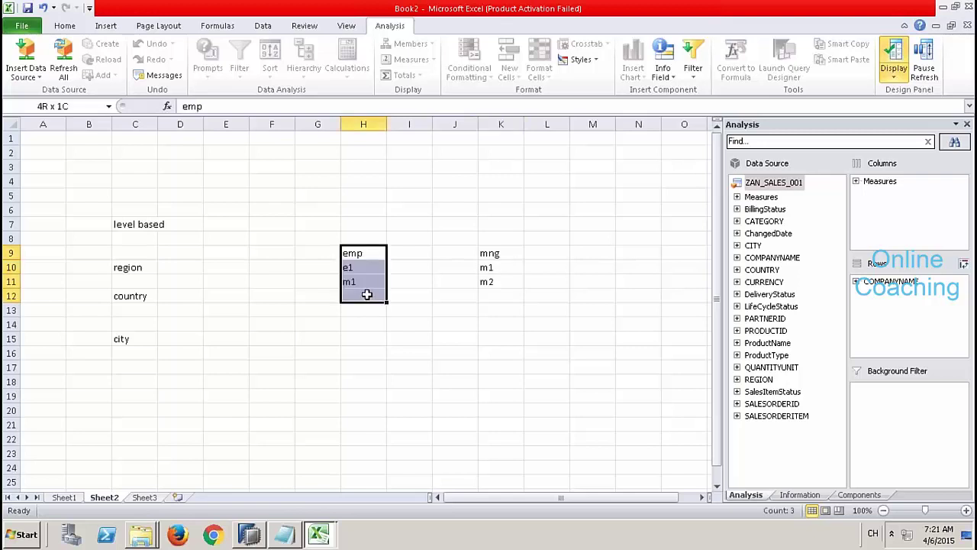
{"action": "left_click", "coordinate": [501, 264]}
{"action": "left_click_drag", "start_coordinate": [501, 254], "coordinate": [345, 283]}
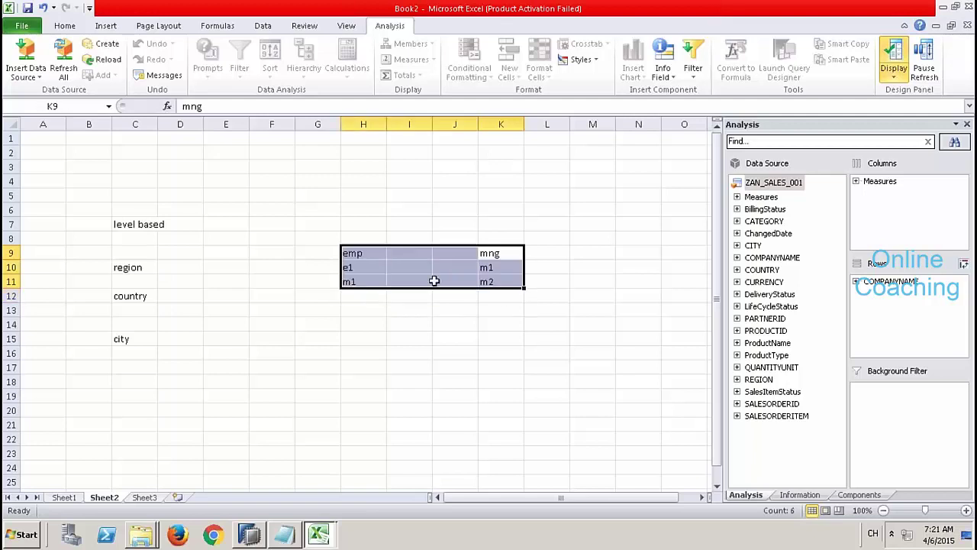
{"action": "left_click", "coordinate": [367, 254]}
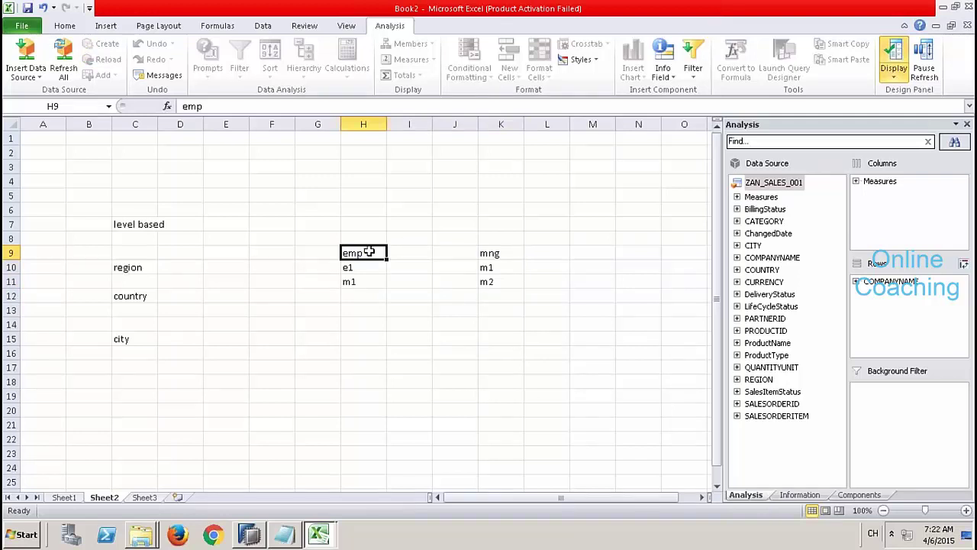
{"action": "left_click_drag", "start_coordinate": [369, 252], "coordinate": [494, 280]}
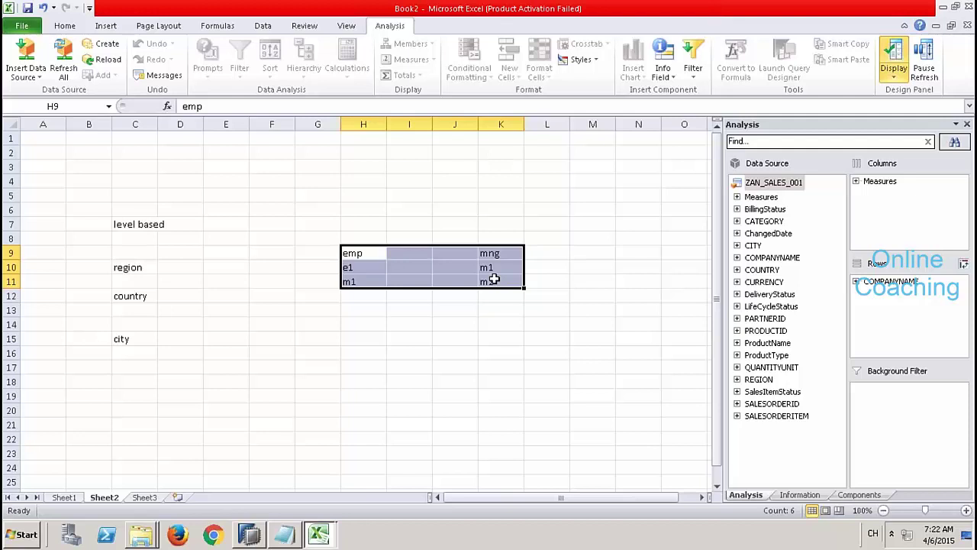
{"action": "left_click", "coordinate": [367, 253]}
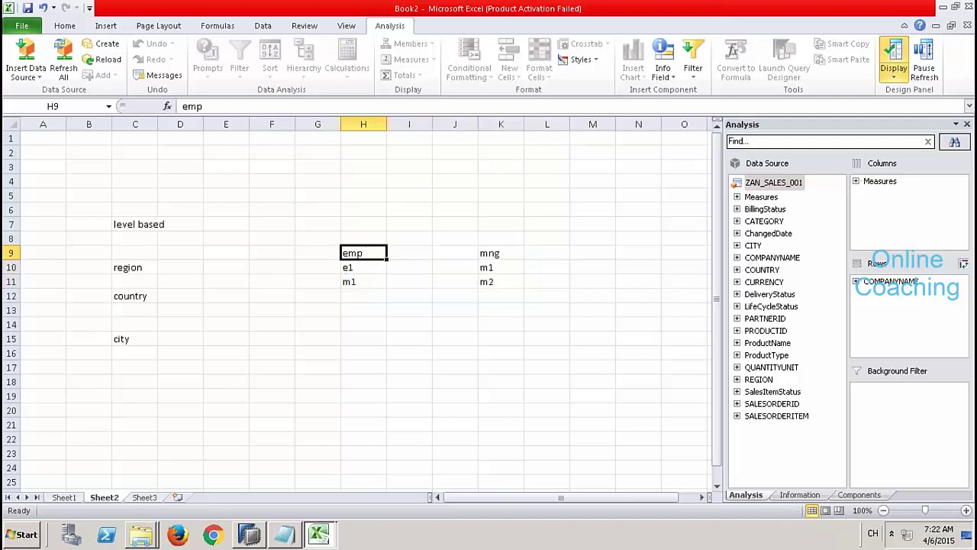
{"action": "left_click", "coordinate": [366, 266]}
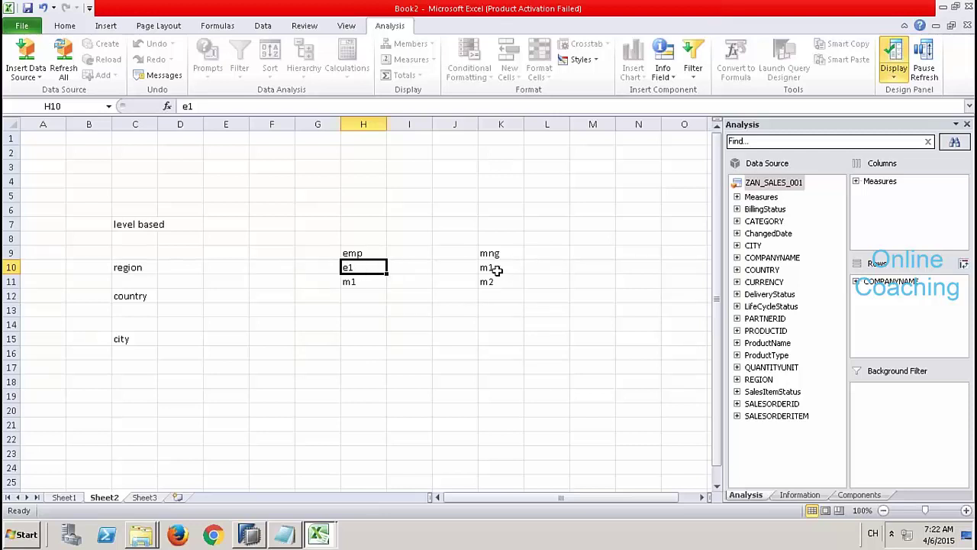
{"action": "left_click_drag", "start_coordinate": [353, 255], "coordinate": [497, 279]}
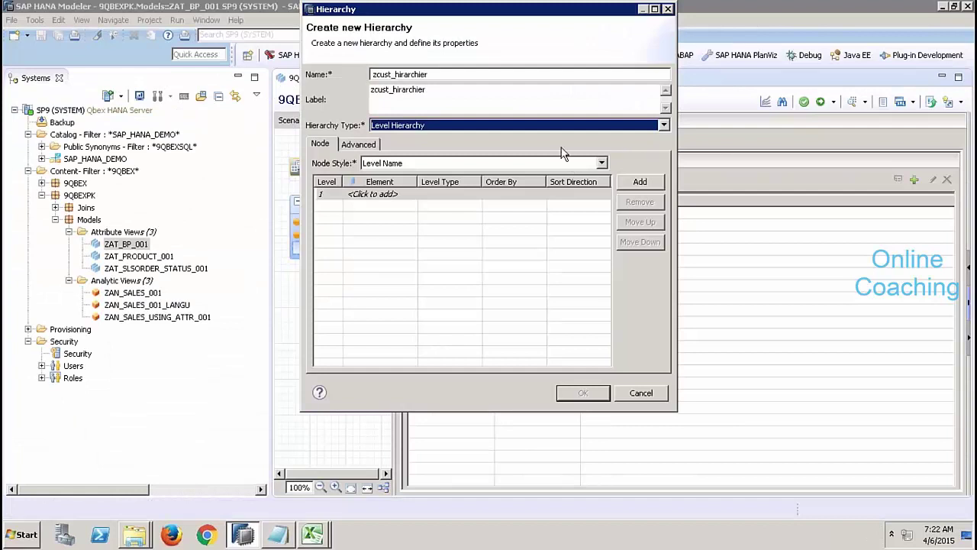
Step: In SAP HANA Studio, keep Level Hierarchy as the type of zcust_hirarchier and add REGION as level 1
{"action": "left_click", "coordinate": [555, 125]}
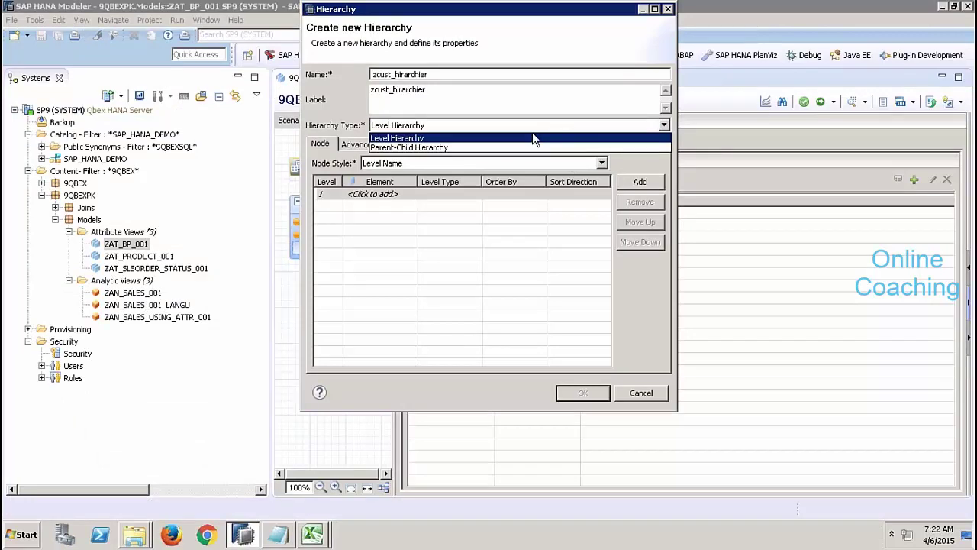
{"action": "left_click", "coordinate": [576, 138]}
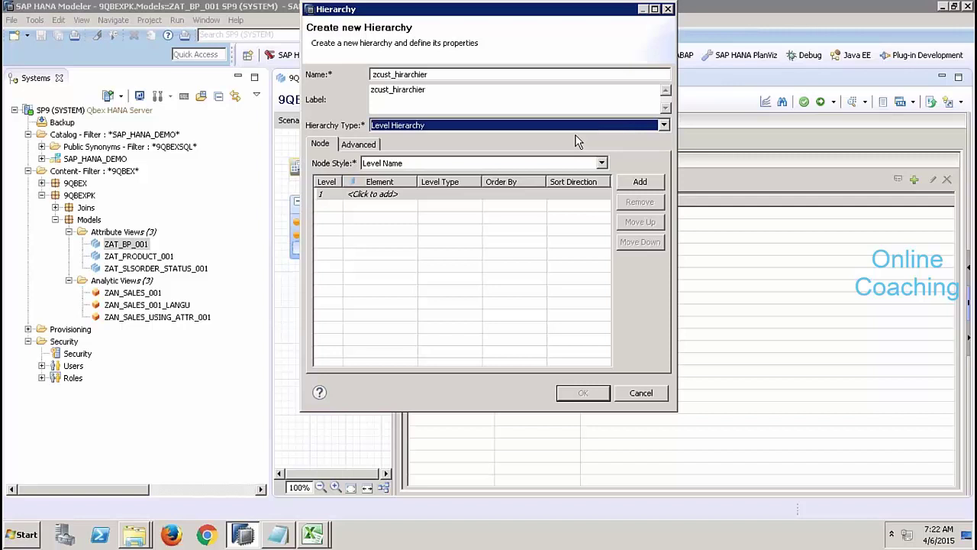
{"action": "left_click", "coordinate": [407, 194]}
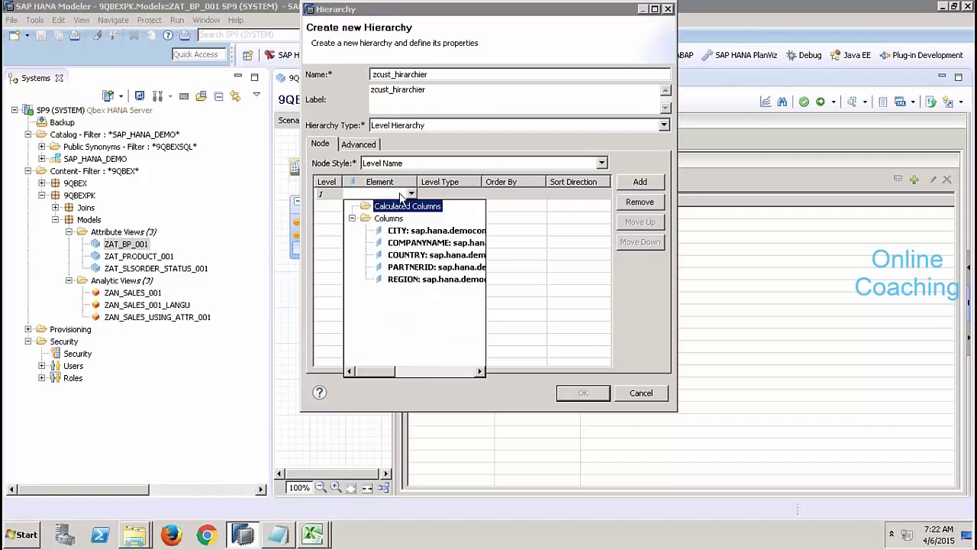
{"action": "left_click", "coordinate": [413, 283]}
{"action": "left_click", "coordinate": [413, 279]}
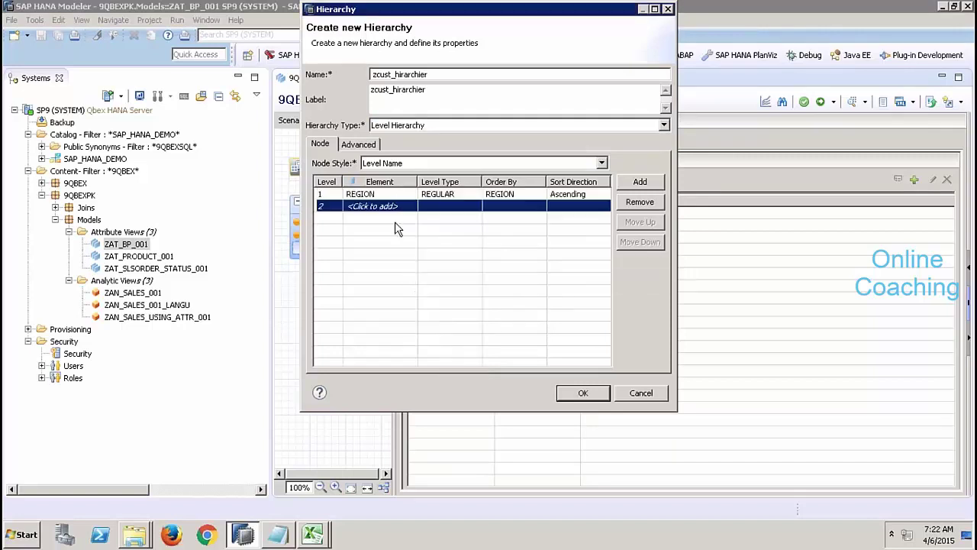
Step: Add COUNTRY as level 2 and CITY as level 3 of the hierarchy
{"action": "left_click", "coordinate": [398, 207]}
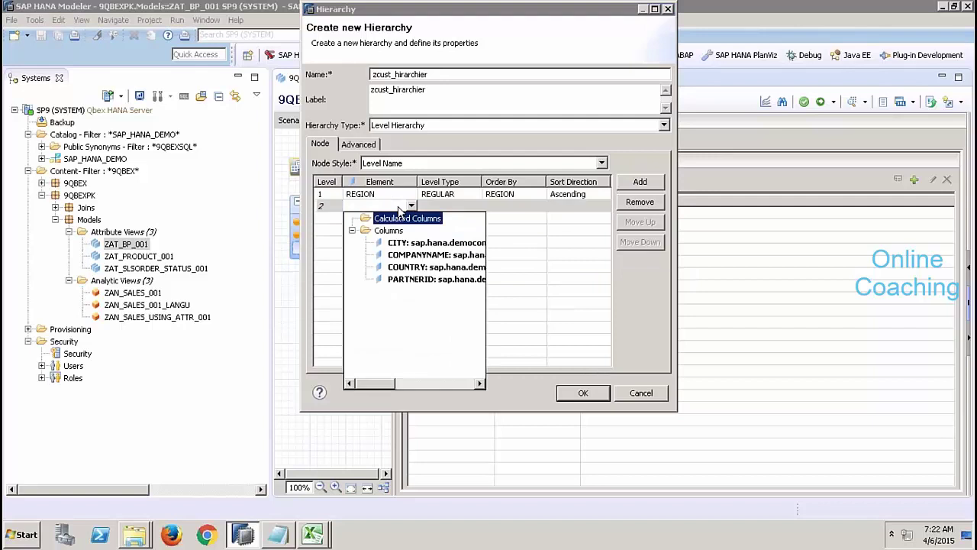
{"action": "left_click", "coordinate": [412, 268]}
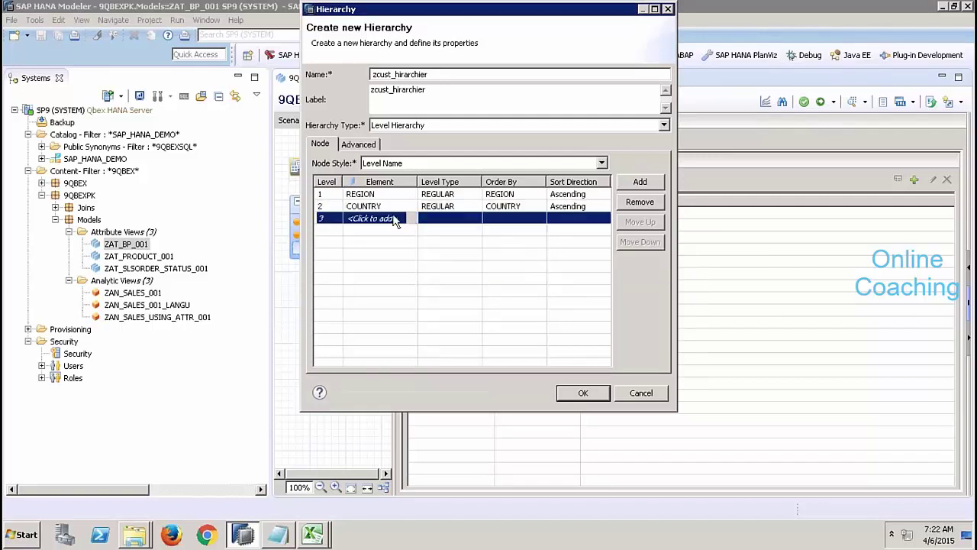
{"action": "left_click", "coordinate": [403, 219]}
{"action": "left_click", "coordinate": [412, 256]}
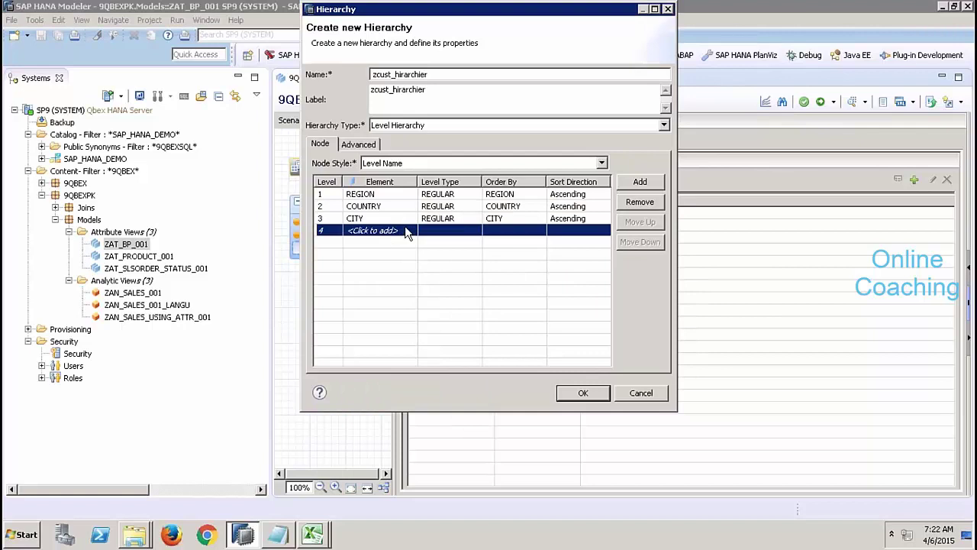
Step: Add PARTNERID as level 4 and create the hierarchy
{"action": "left_click", "coordinate": [408, 231]}
{"action": "left_click", "coordinate": [407, 279]}
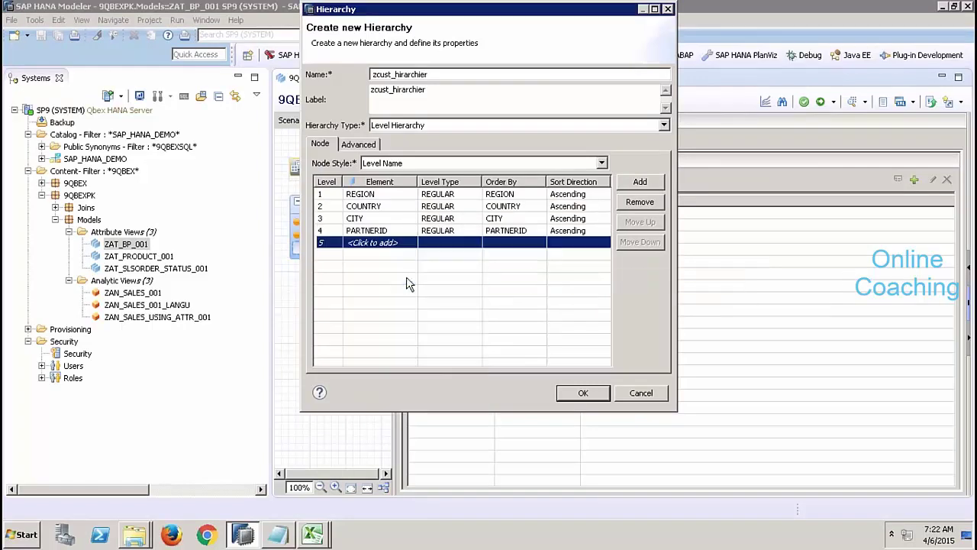
{"action": "left_click", "coordinate": [577, 397]}
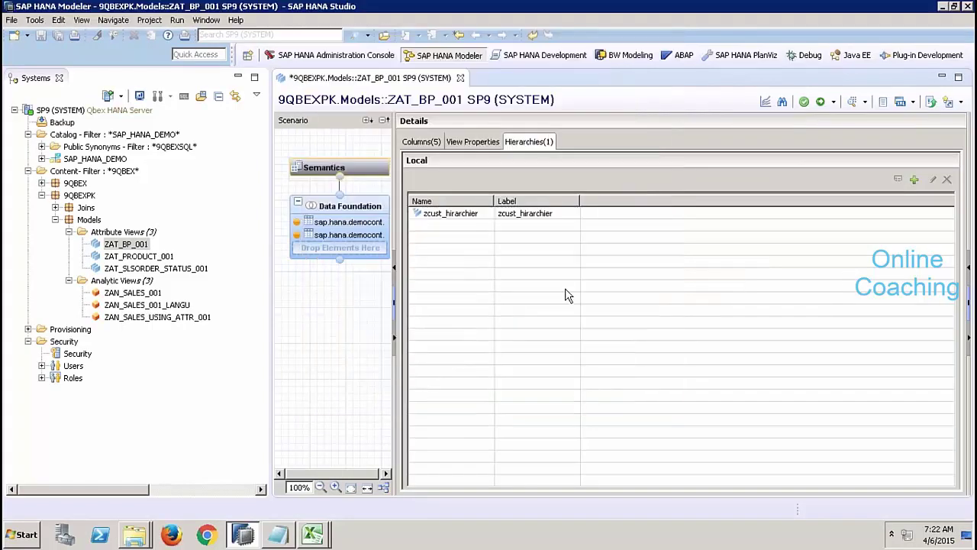
Step: Reopen hierarchy zcust_hirarchier for editing and set its advanced Root Node Visibility option to Add Root Node
{"action": "left_click", "coordinate": [522, 215]}
{"action": "double_click", "coordinate": [521, 213]}
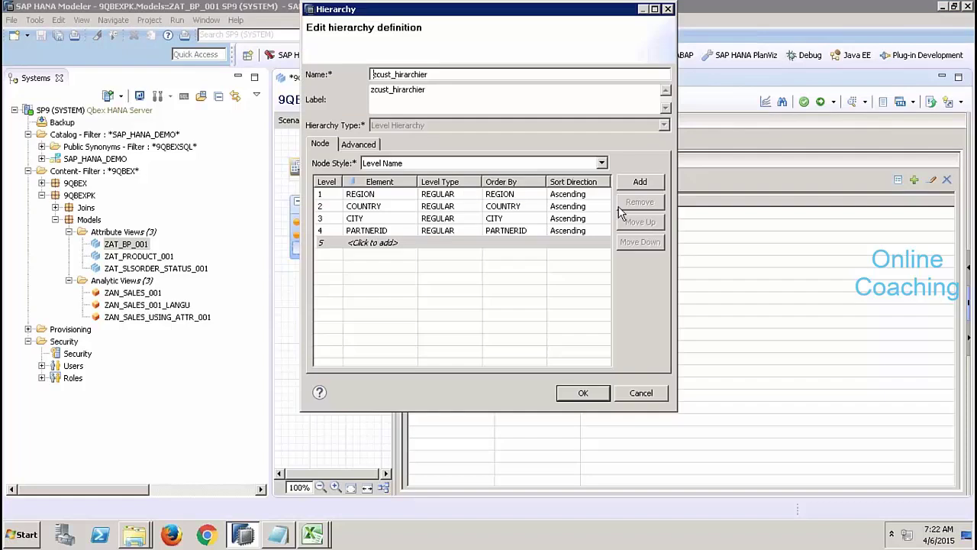
{"action": "left_click", "coordinate": [364, 146]}
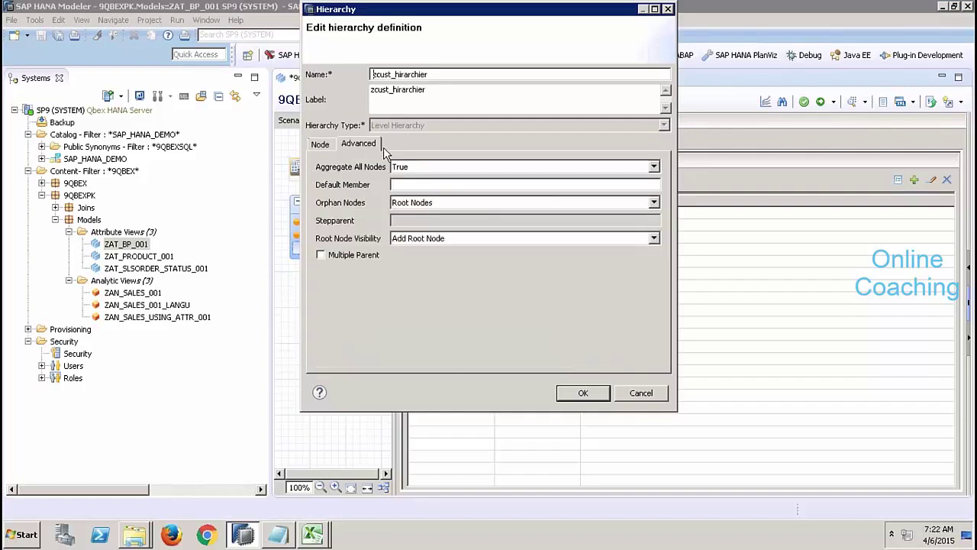
{"action": "left_click", "coordinate": [414, 240]}
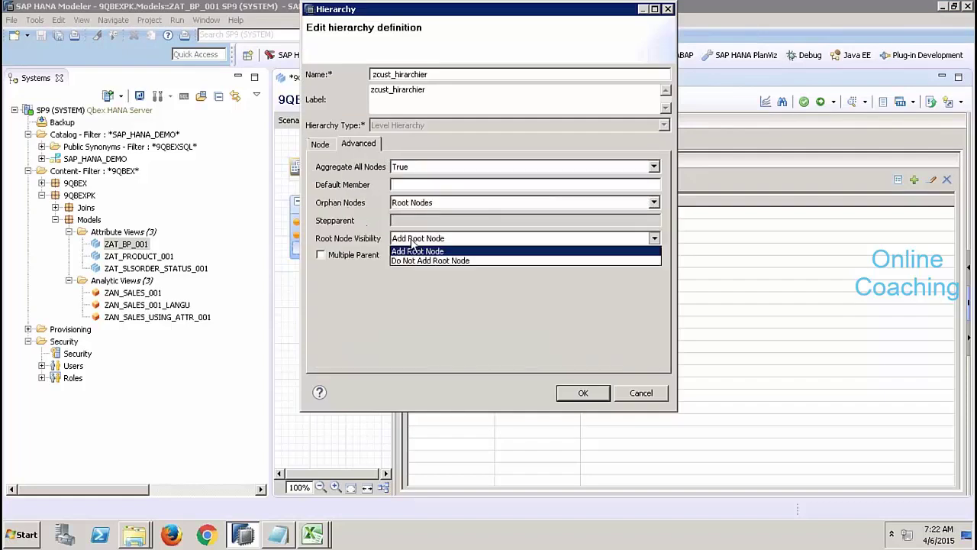
{"action": "left_click", "coordinate": [414, 251]}
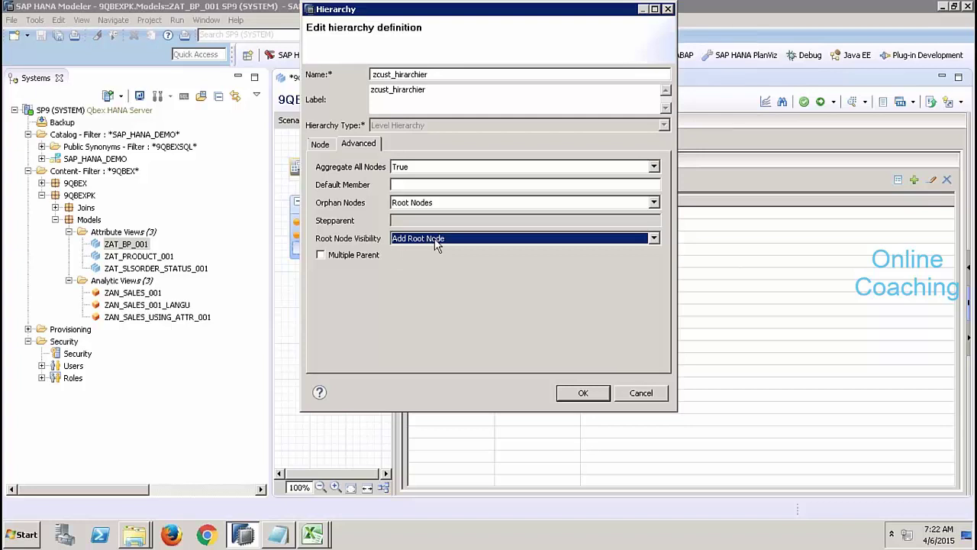
Step: Enable Multiple Parent, keep Orphan Nodes at Root Nodes, and accept the edited hierarchy definition
{"action": "left_click", "coordinate": [358, 258]}
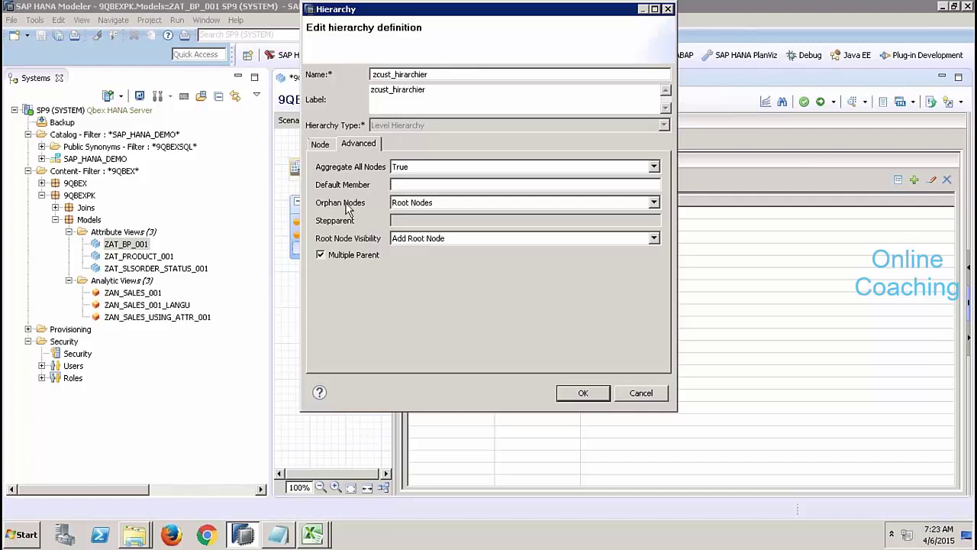
{"action": "left_click", "coordinate": [418, 210]}
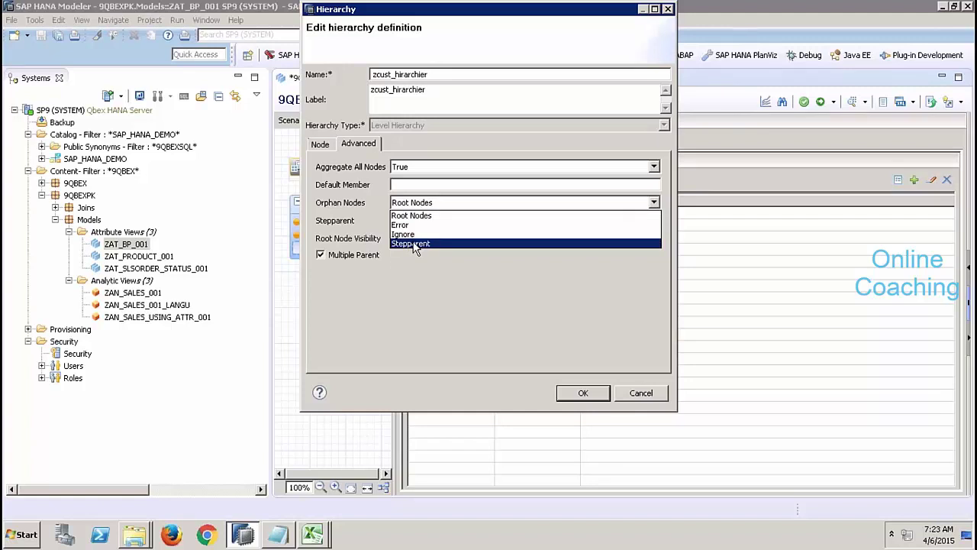
{"action": "left_click", "coordinate": [349, 211]}
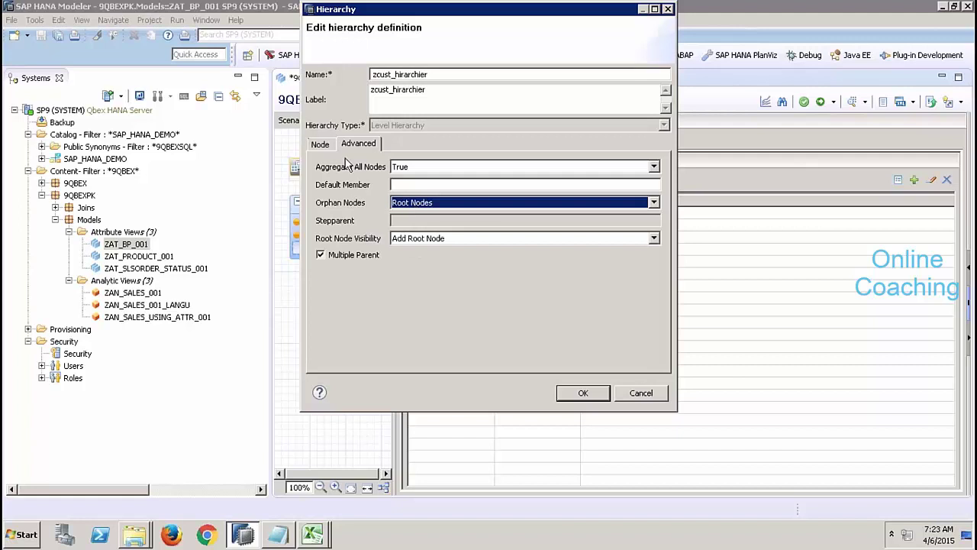
{"action": "left_click", "coordinate": [316, 145]}
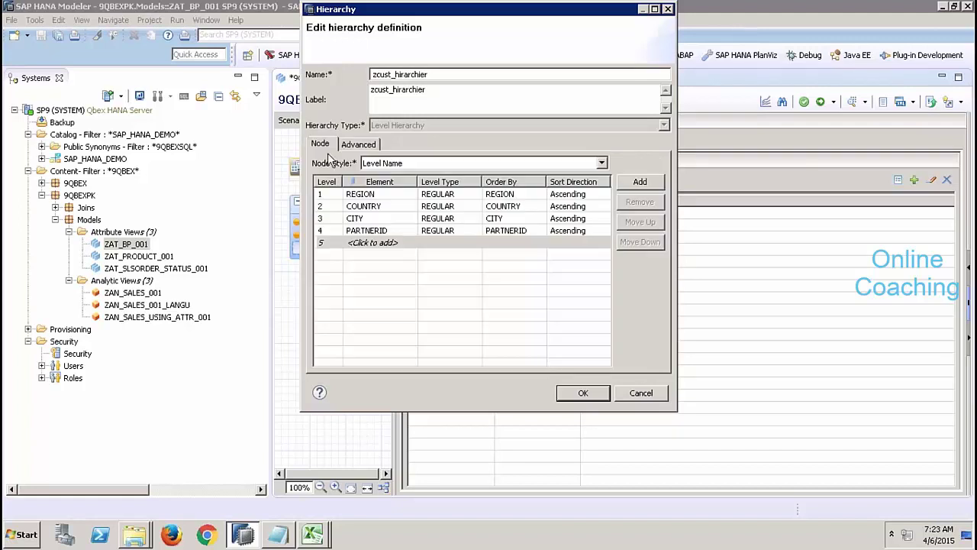
{"action": "left_click", "coordinate": [583, 394]}
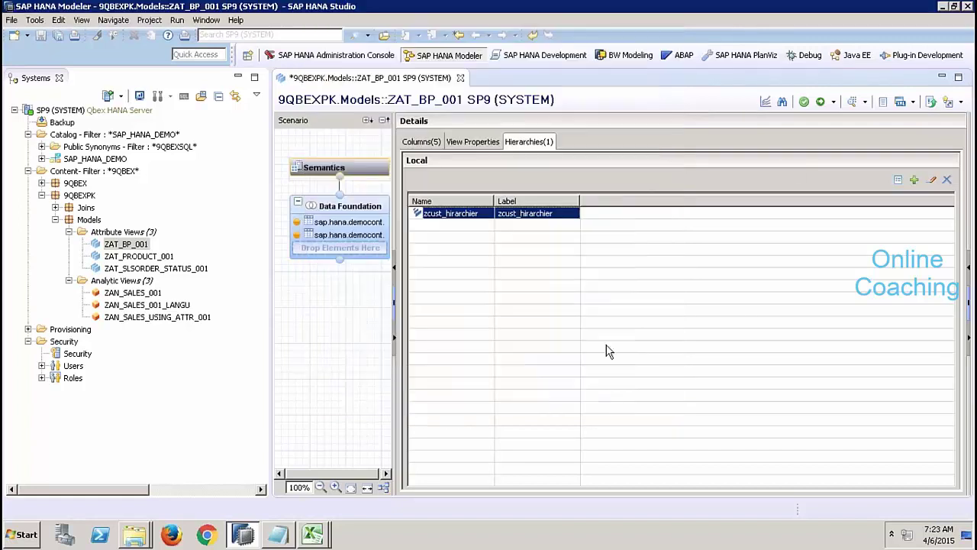
Step: Save and activate attribute view ZAT_BP_001 with its new hierarchy, and close its editor
{"action": "left_click", "coordinate": [820, 103]}
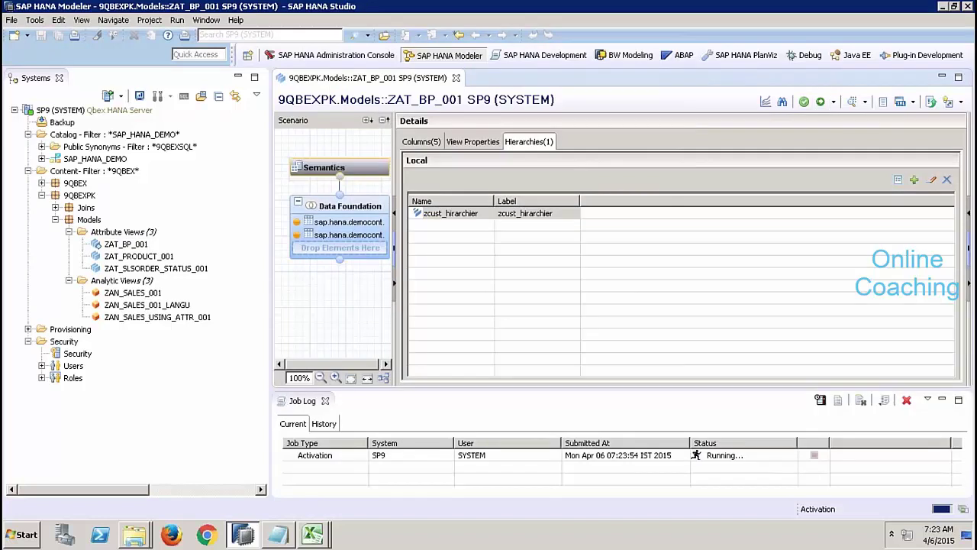
{"action": "left_click", "coordinate": [456, 79]}
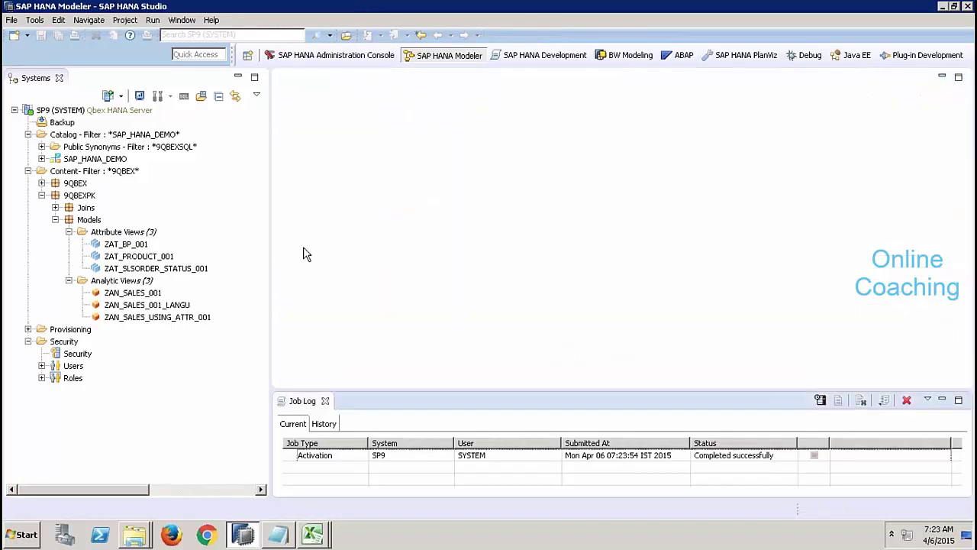
Step: Open analytic view ZAN_SALES_USING_ATTR_001 and minimize the Systems view to give the editor more room
{"action": "double_click", "coordinate": [163, 318]}
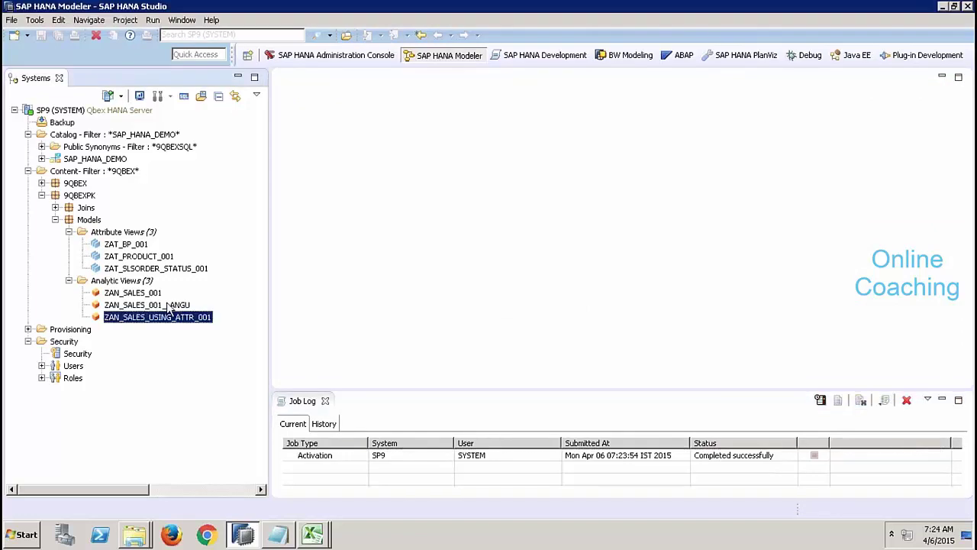
{"action": "left_click", "coordinate": [237, 77]}
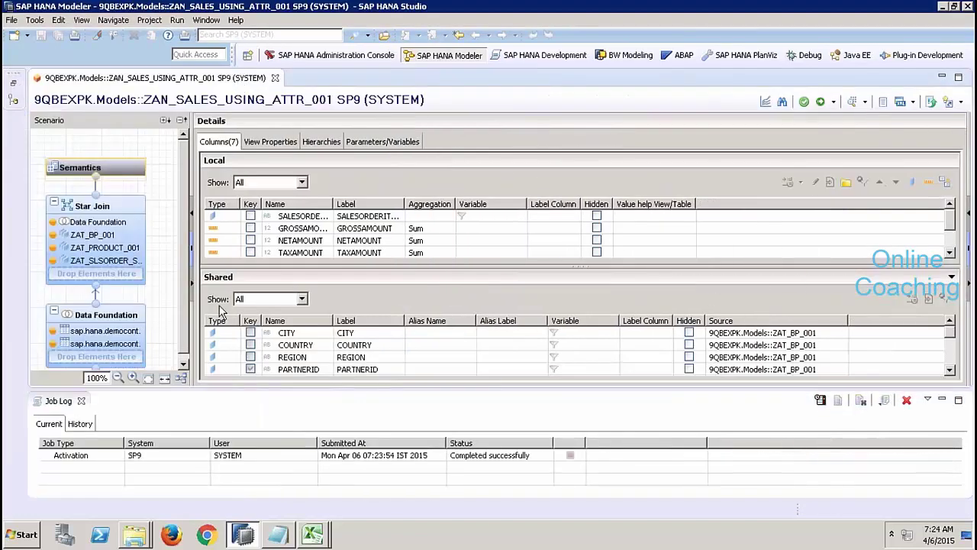
Step: Close the job log and review the shared hierarchies in the Semantics node, including the ZAT_BP_001 source view in the star join
{"action": "left_click", "coordinate": [81, 401]}
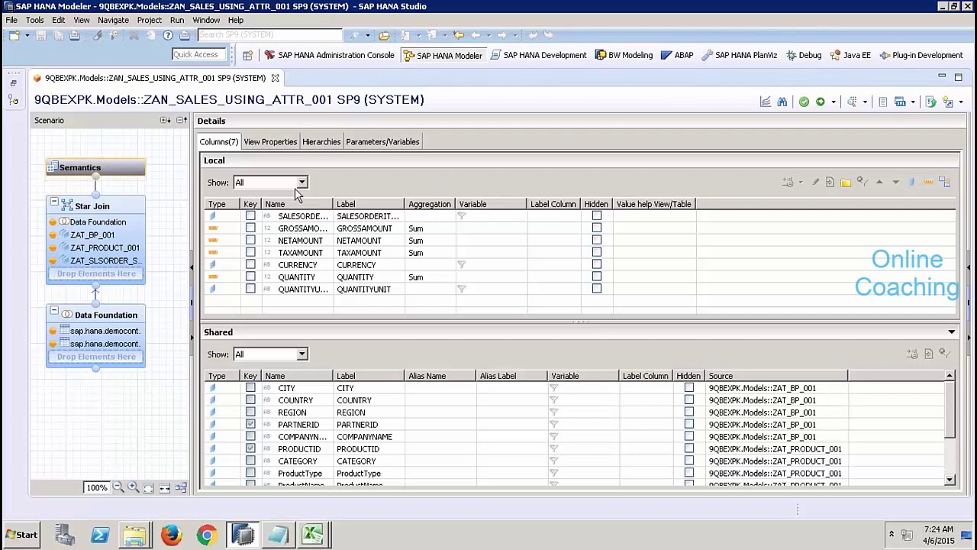
{"action": "left_click", "coordinate": [320, 143]}
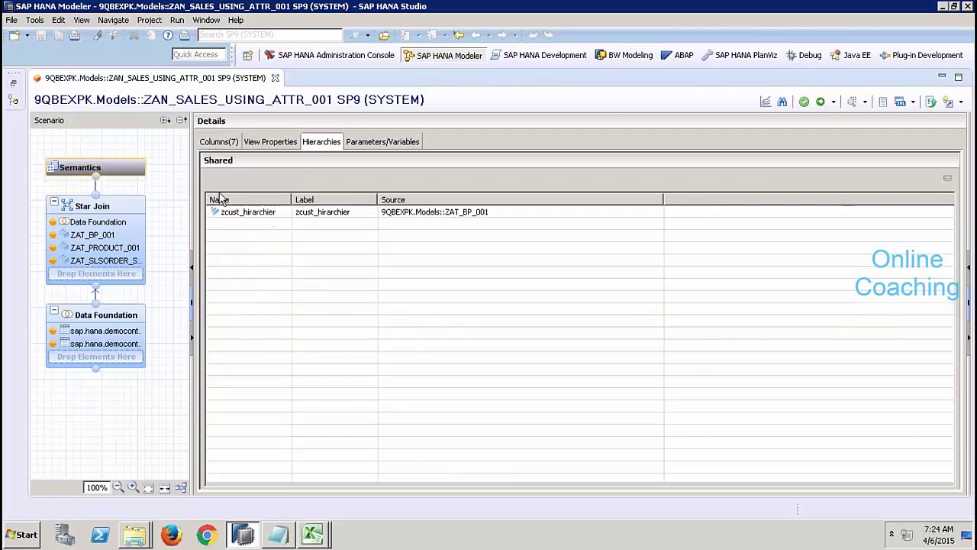
{"action": "left_click", "coordinate": [100, 237]}
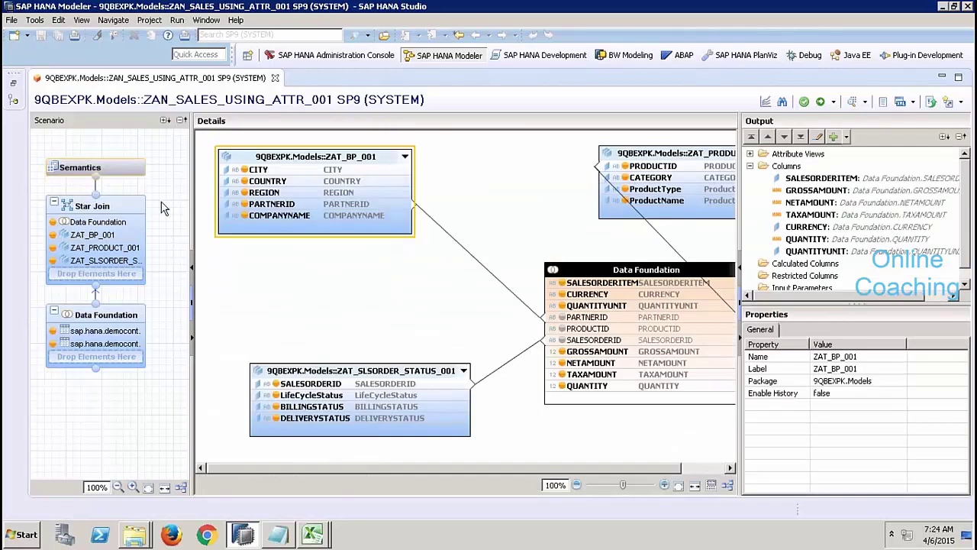
{"action": "left_click", "coordinate": [121, 166]}
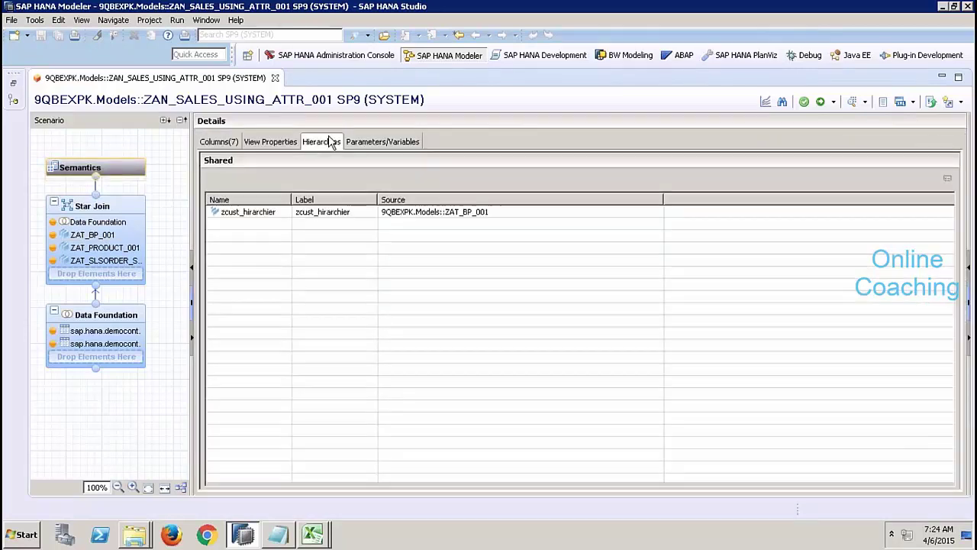
Step: Select the shared hierarchy zcust_hirarchier and redeploy the ZAN_SALES_USING_ATTR_001 view
{"action": "left_click", "coordinate": [247, 214]}
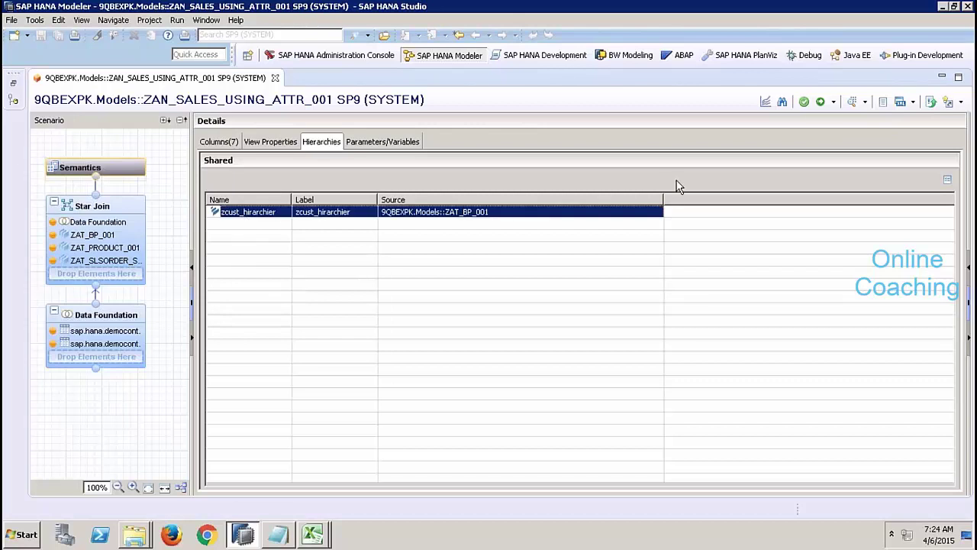
{"action": "left_click", "coordinate": [819, 103]}
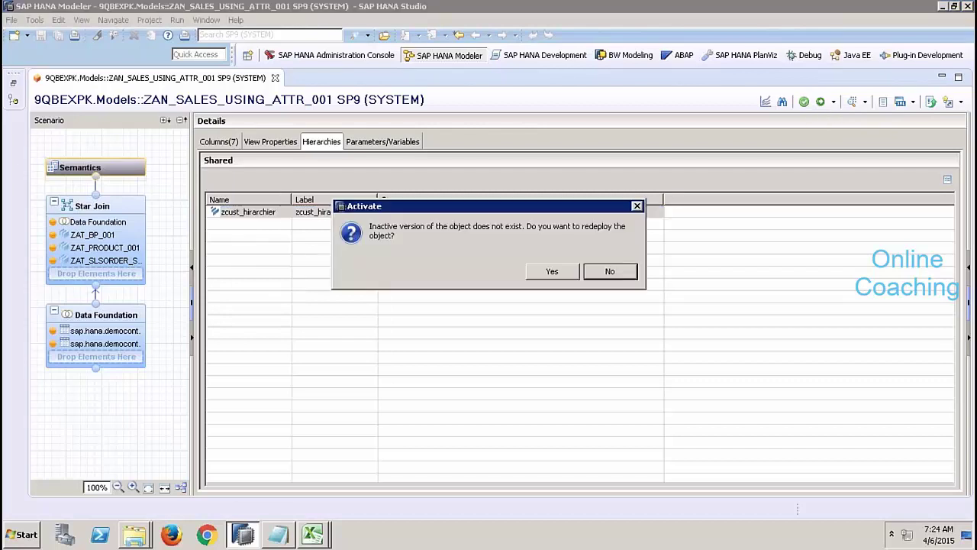
{"action": "left_click", "coordinate": [565, 280]}
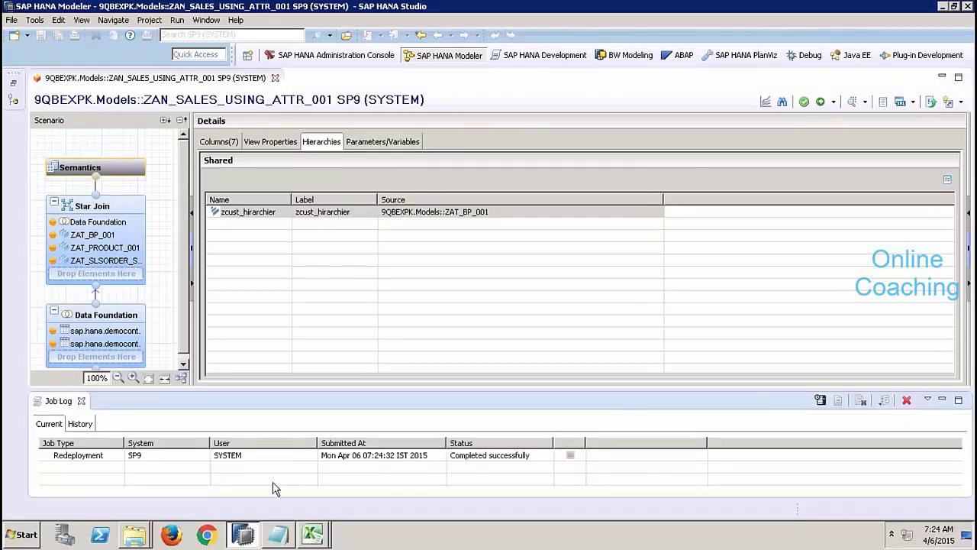
Step: Switch to the Book2 workbook in Excel, refresh all data on Sheet1 and check the PARTNERID field for a hierarchy
{"action": "mouse_move", "coordinate": [309, 528]}
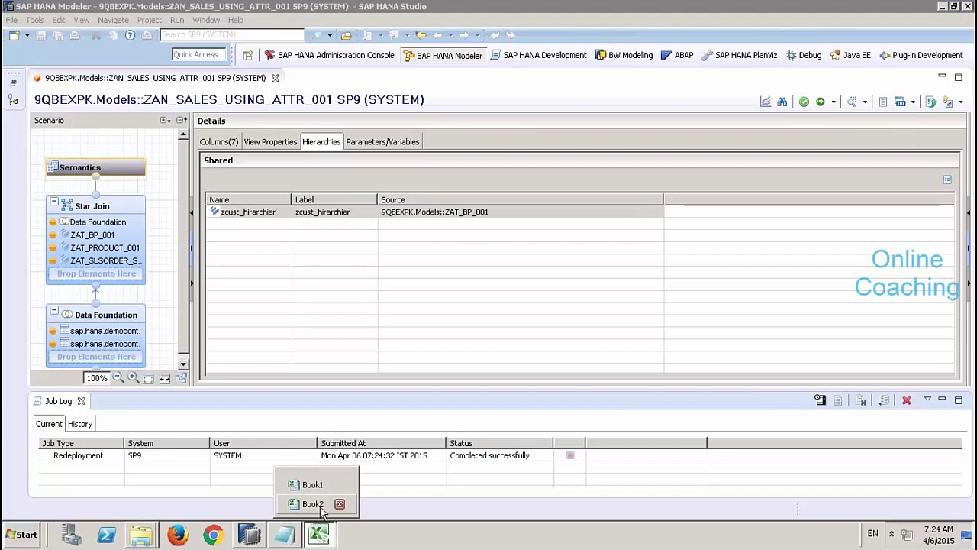
{"action": "left_click", "coordinate": [317, 504]}
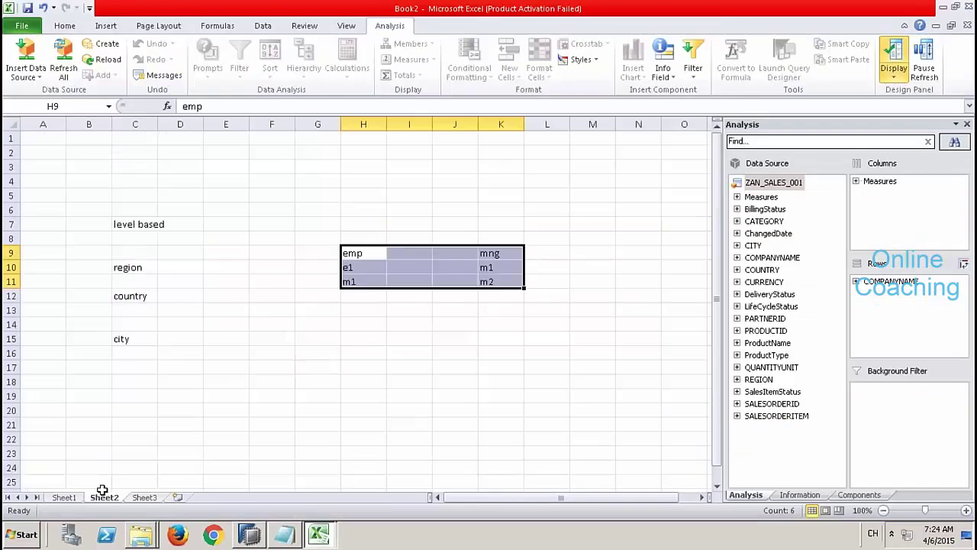
{"action": "left_click", "coordinate": [64, 497]}
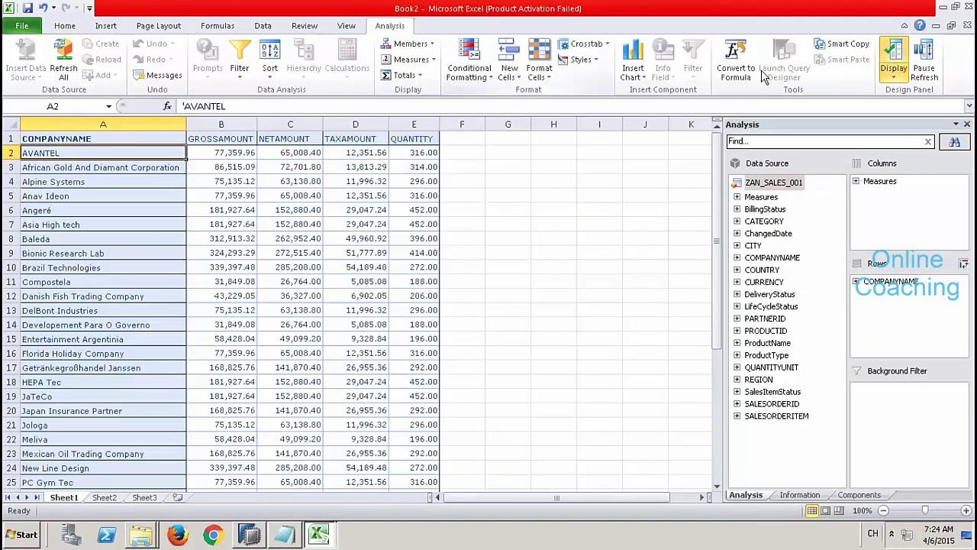
{"action": "left_click", "coordinate": [63, 57]}
{"action": "left_click", "coordinate": [737, 318]}
{"action": "left_click", "coordinate": [737, 319]}
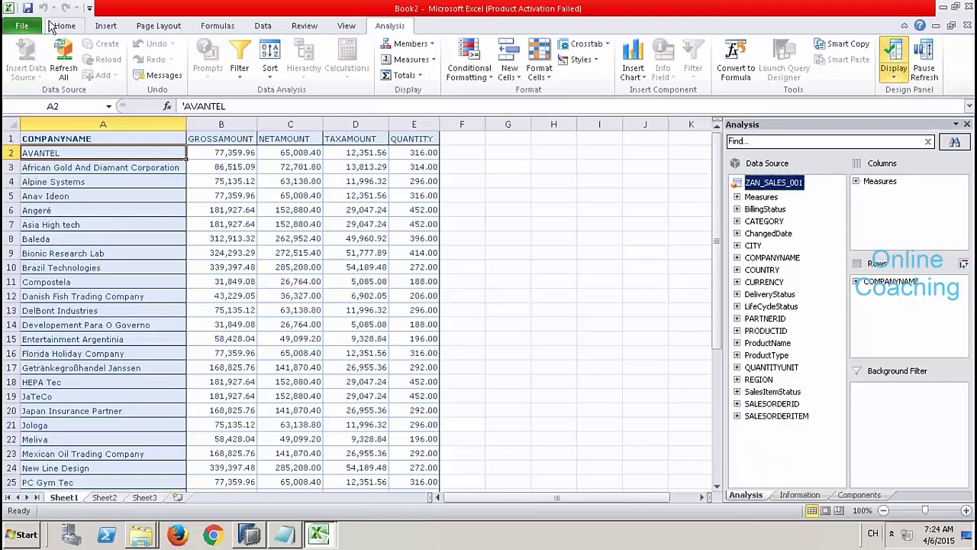
Step: Close the Book2 and Book1 workbooks without saving their changes
{"action": "left_click", "coordinate": [966, 6]}
{"action": "left_click", "coordinate": [487, 280]}
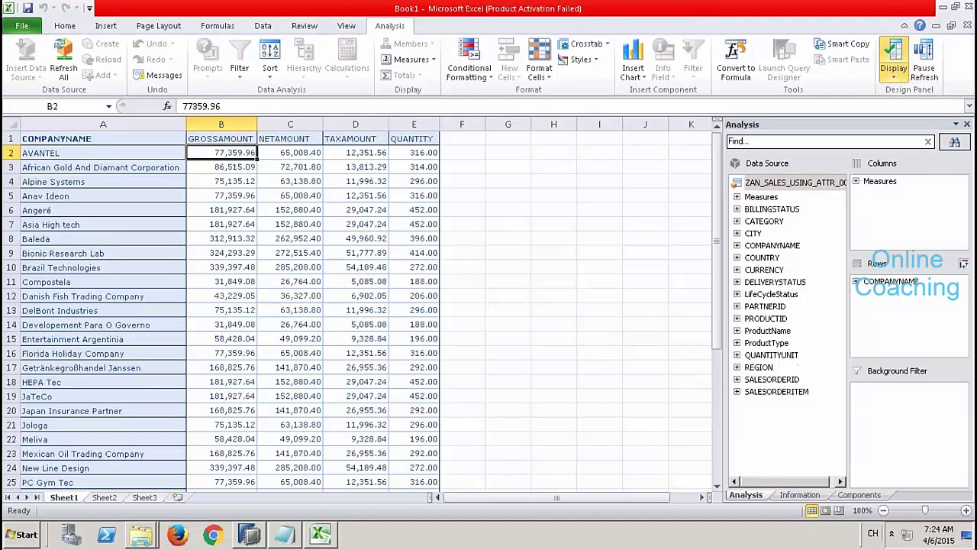
{"action": "left_click", "coordinate": [966, 6]}
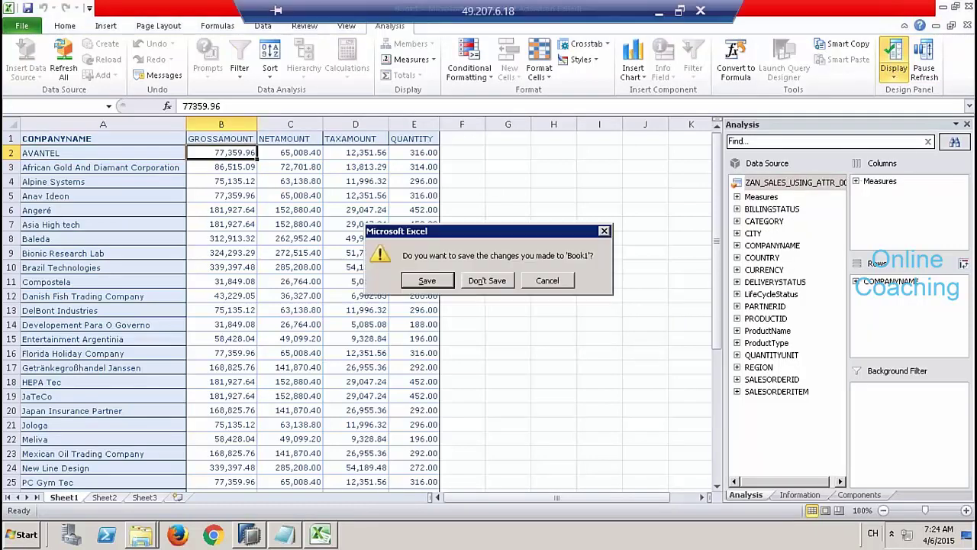
{"action": "left_click", "coordinate": [482, 281]}
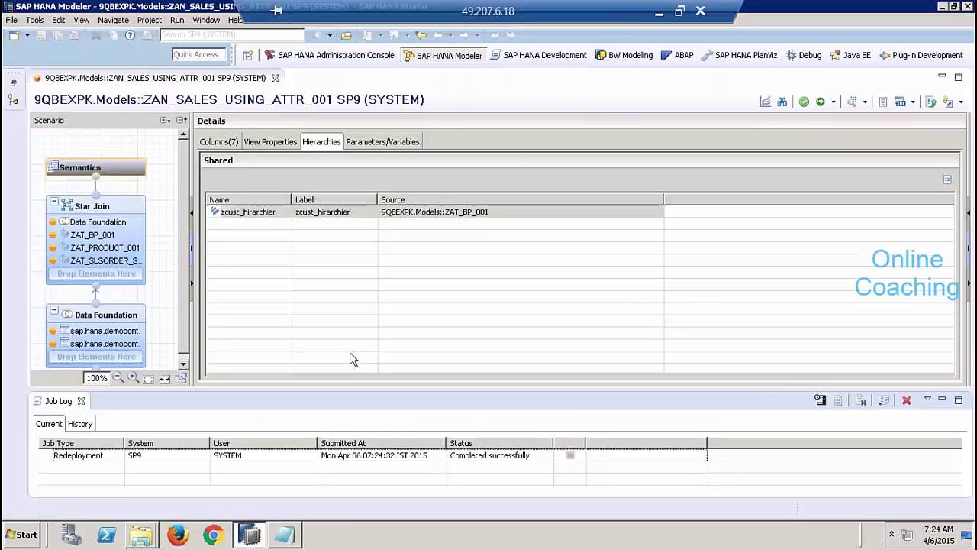
Step: Launch Analysis for Microsoft Excel from the SAP BusinessObjects Analysis program group with a blank workbook
{"action": "left_click", "coordinate": [23, 534]}
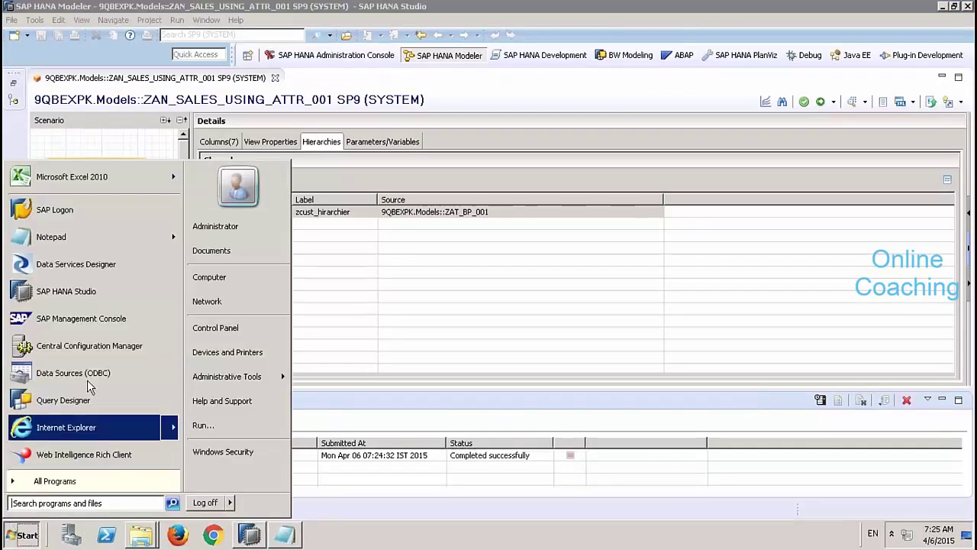
{"action": "left_click", "coordinate": [61, 480]}
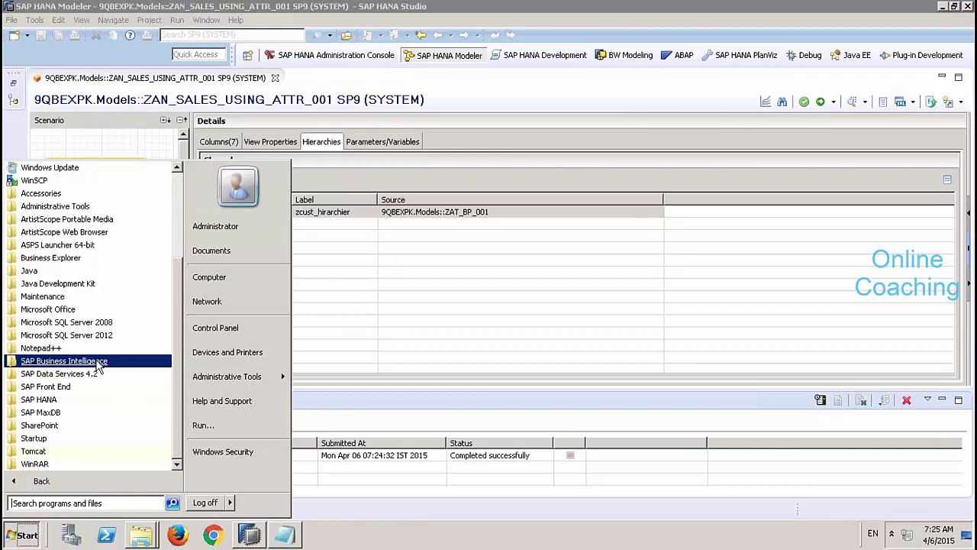
{"action": "left_click", "coordinate": [97, 362]}
{"action": "left_click", "coordinate": [97, 373]}
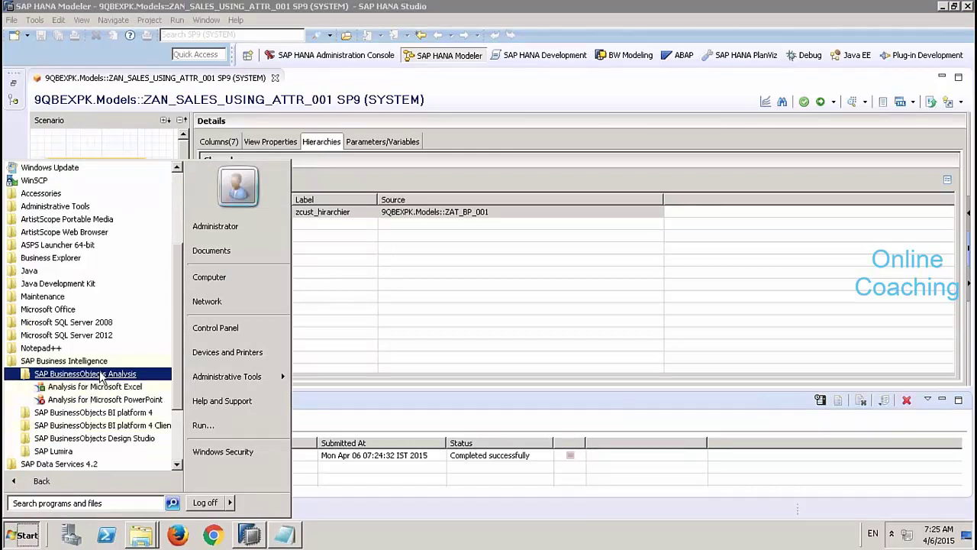
{"action": "left_click", "coordinate": [107, 387]}
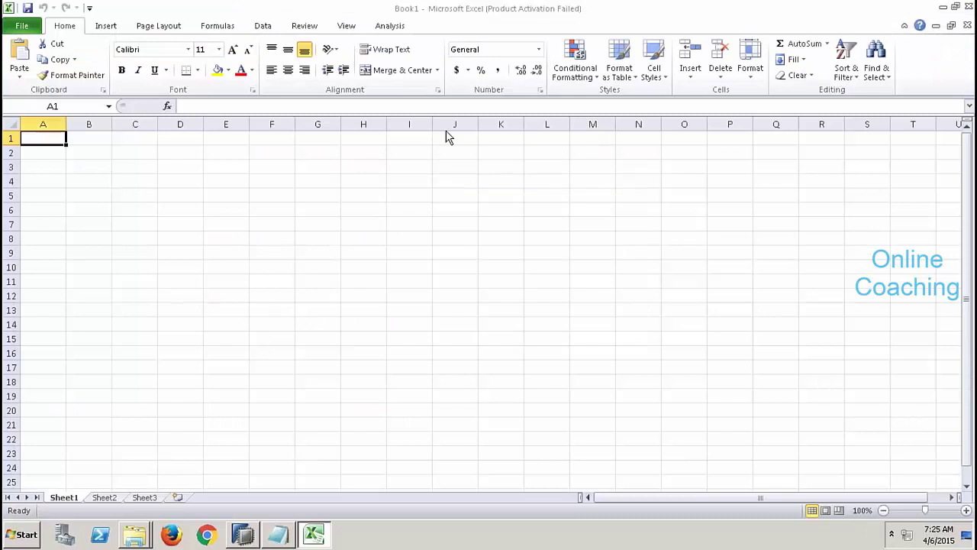
{"action": "left_click", "coordinate": [640, 403]}
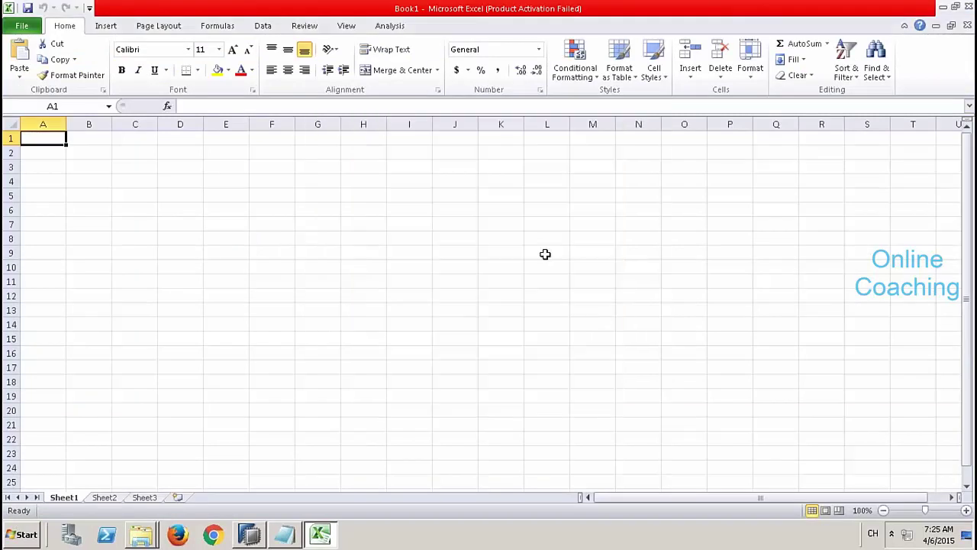
Step: Start inserting an Analysis data source through 9QBEXCONNECTION TO HANA, logging on with the account password
{"action": "left_click", "coordinate": [390, 28]}
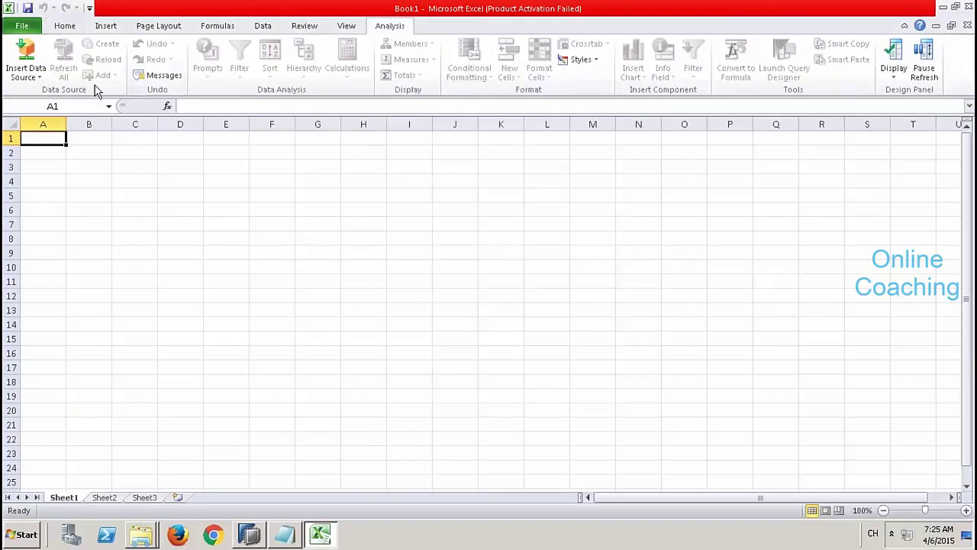
{"action": "left_click", "coordinate": [39, 77]}
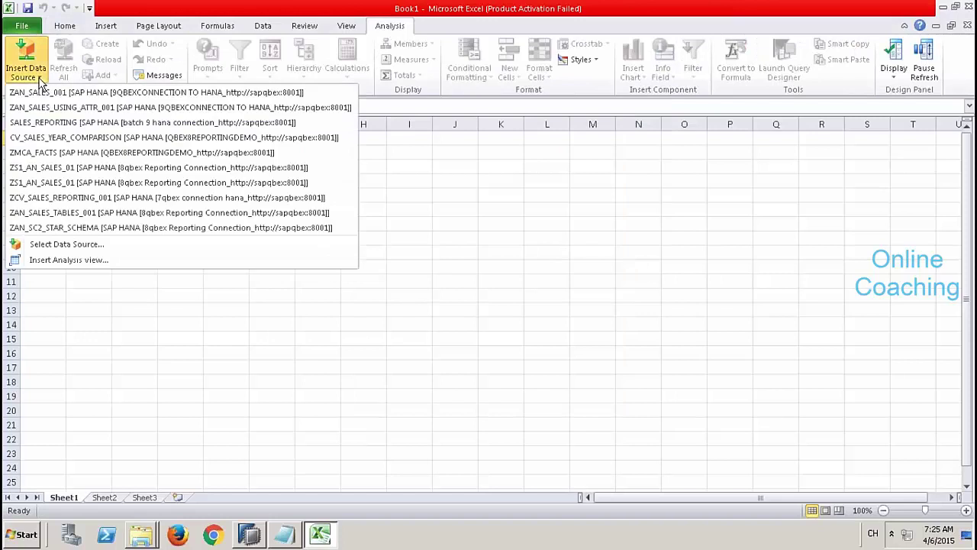
{"action": "left_click", "coordinate": [58, 260]}
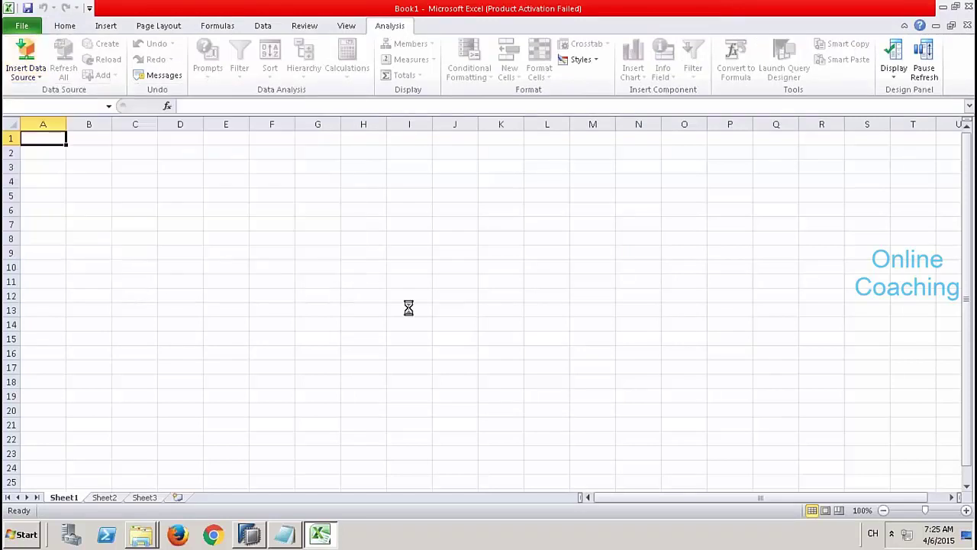
{"action": "left_click", "coordinate": [473, 324]}
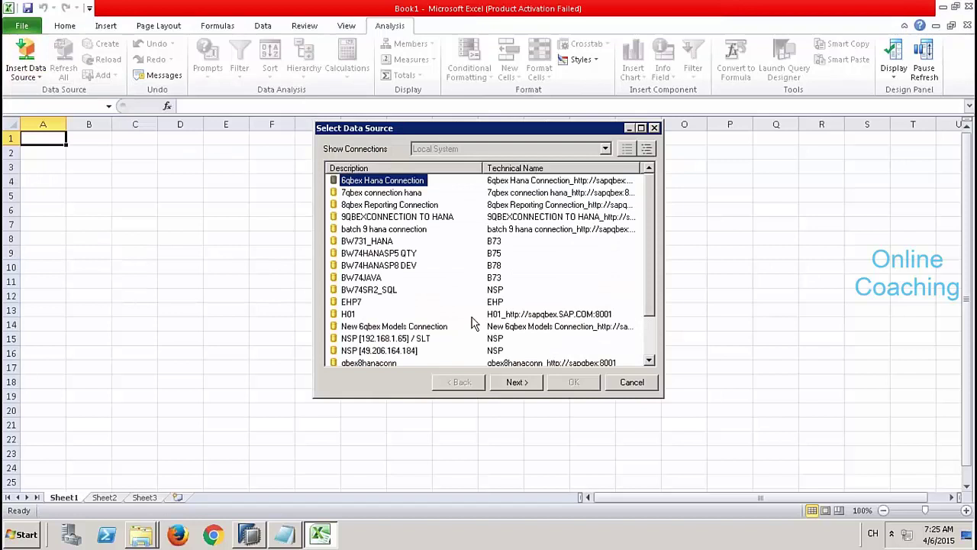
{"action": "left_click", "coordinate": [396, 219]}
{"action": "double_click", "coordinate": [397, 219]}
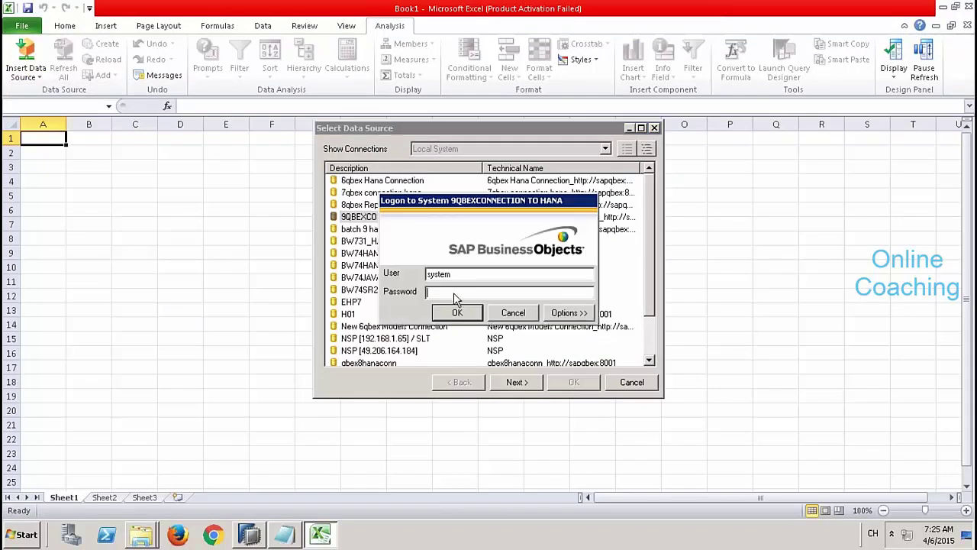
{"action": "type", "text": "*"}
{"action": "left_click", "coordinate": [479, 314]}
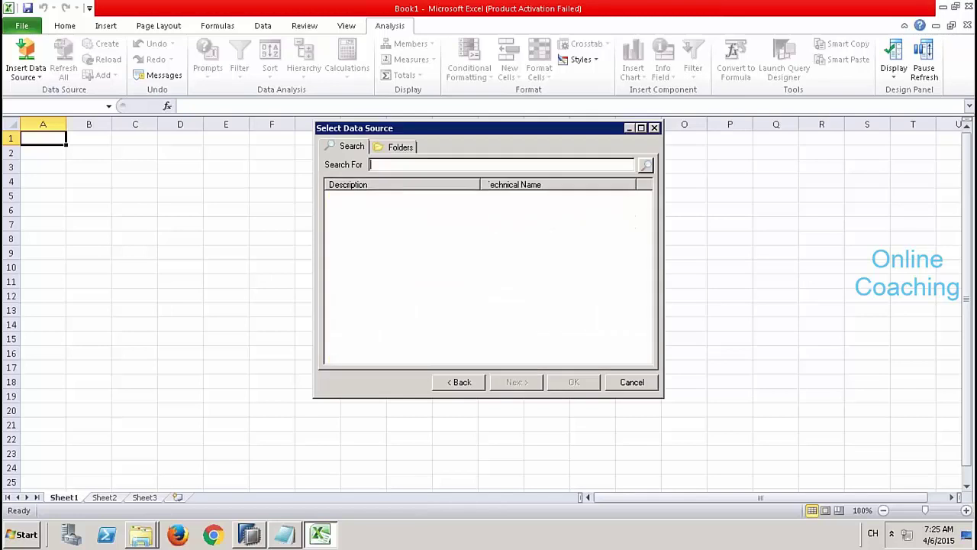
Step: Insert the ZAN_SALES_USING_ATTR_001 view from the 9QBEXPK Models folder as the sheet's data source
{"action": "left_click", "coordinate": [400, 147]}
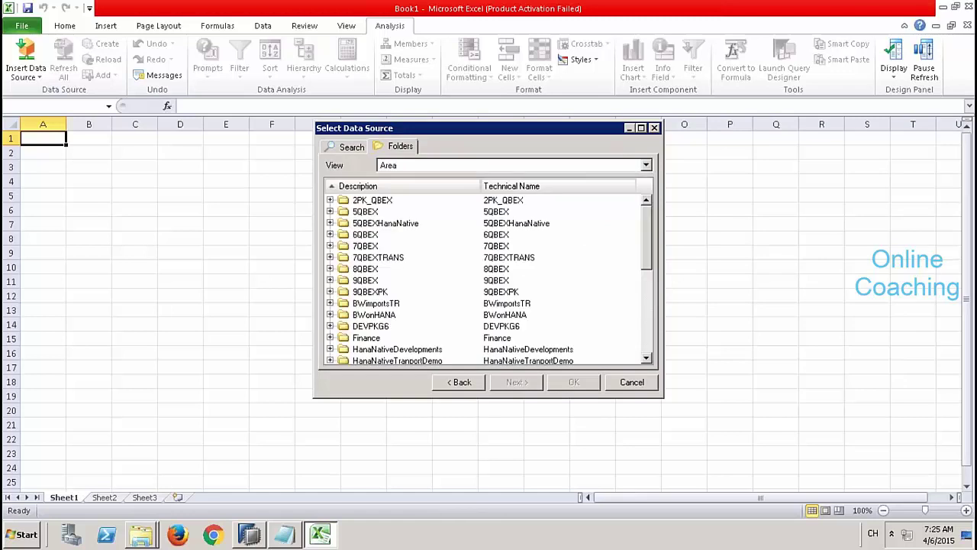
{"action": "double_click", "coordinate": [339, 293]}
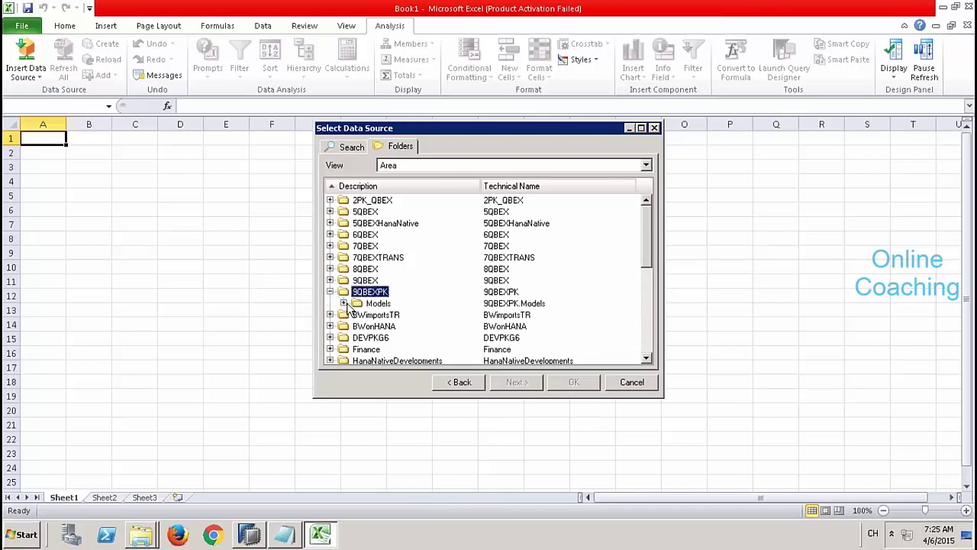
{"action": "double_click", "coordinate": [374, 305]}
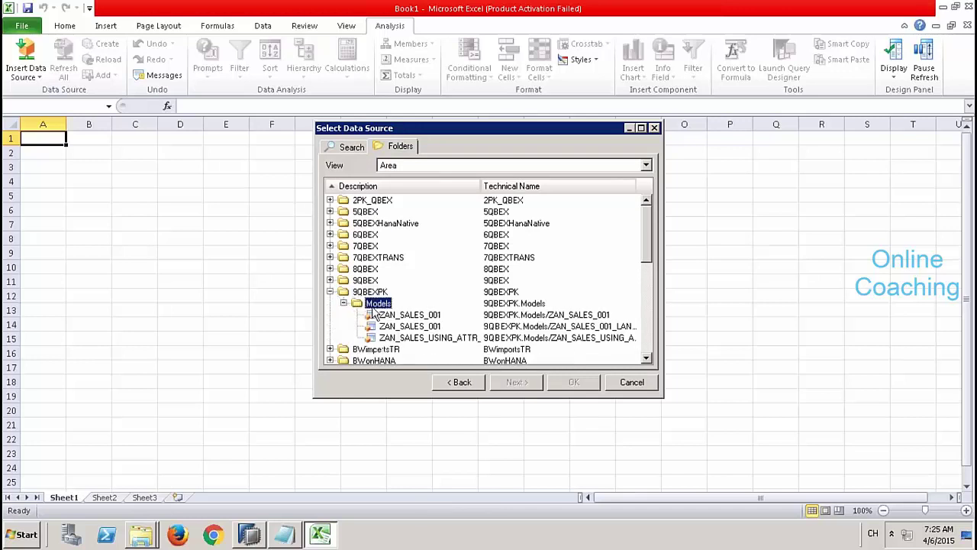
{"action": "right_click", "coordinate": [425, 342]}
{"action": "left_click", "coordinate": [448, 344]}
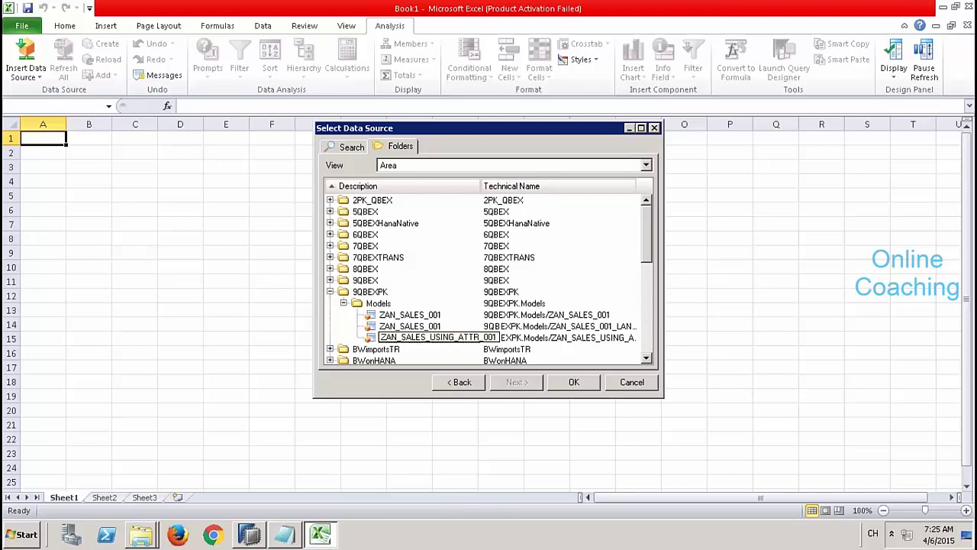
{"action": "left_click", "coordinate": [451, 344]}
{"action": "left_click", "coordinate": [582, 385]}
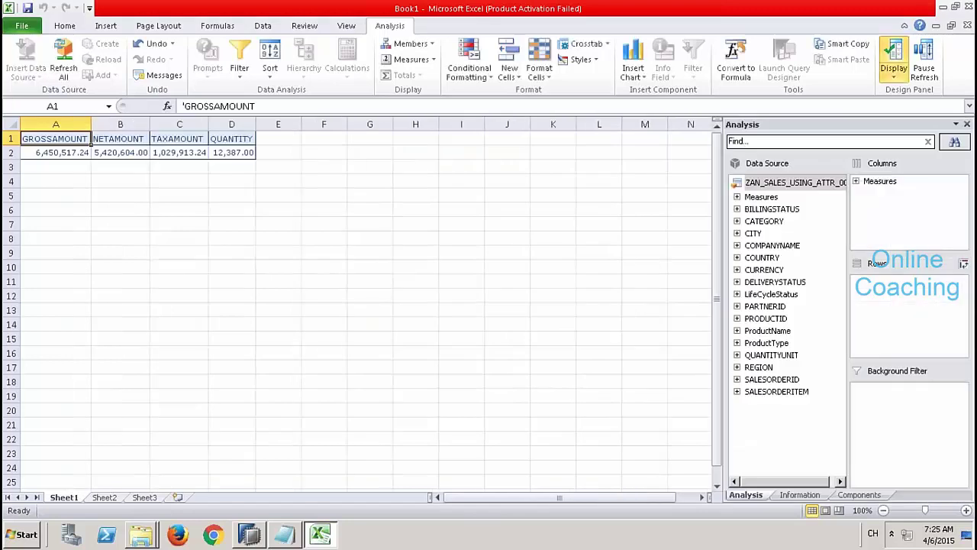
Step: Examine the PARTNERID field's members and available options for the shared customer hierarchy
{"action": "left_click", "coordinate": [737, 306]}
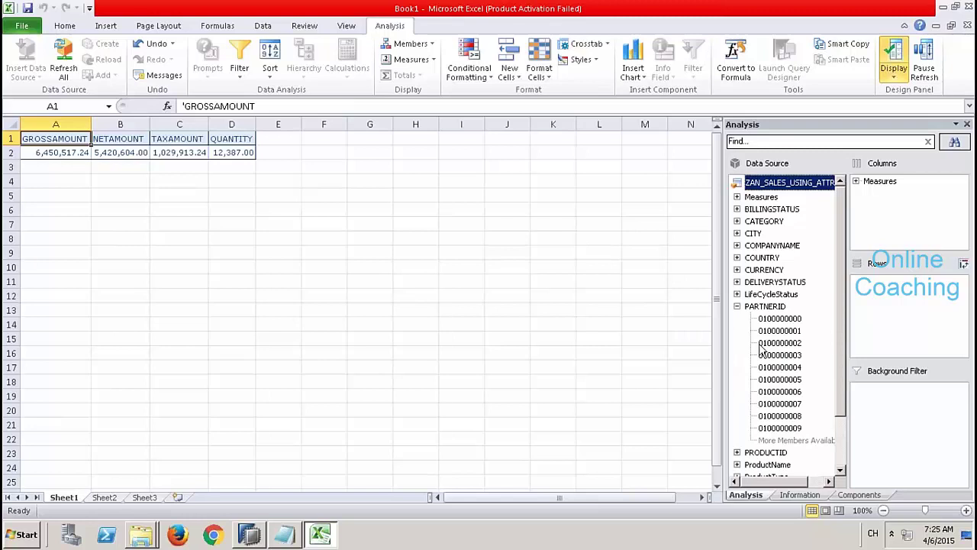
{"action": "left_click", "coordinate": [736, 306]}
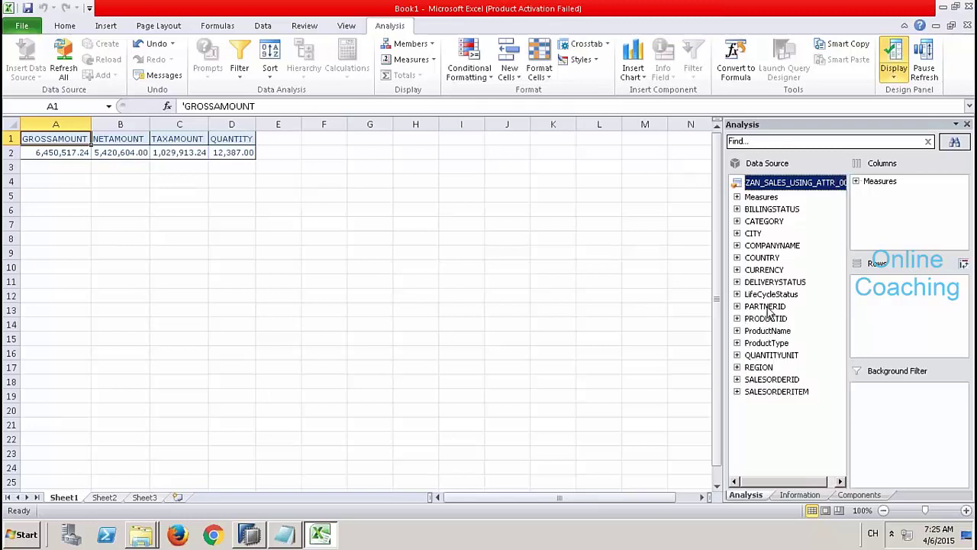
{"action": "right_click", "coordinate": [767, 306]}
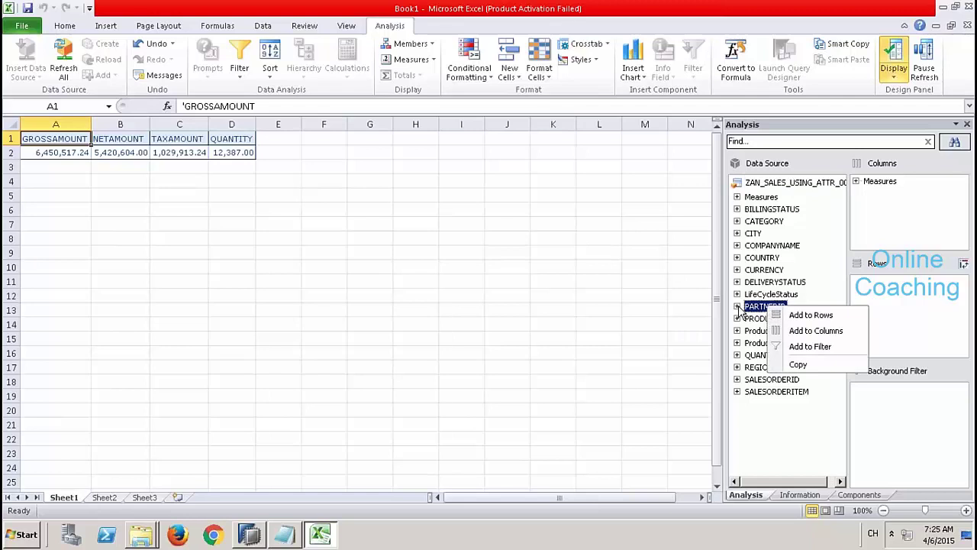
{"action": "left_click", "coordinate": [738, 307]}
{"action": "left_click", "coordinate": [737, 306]}
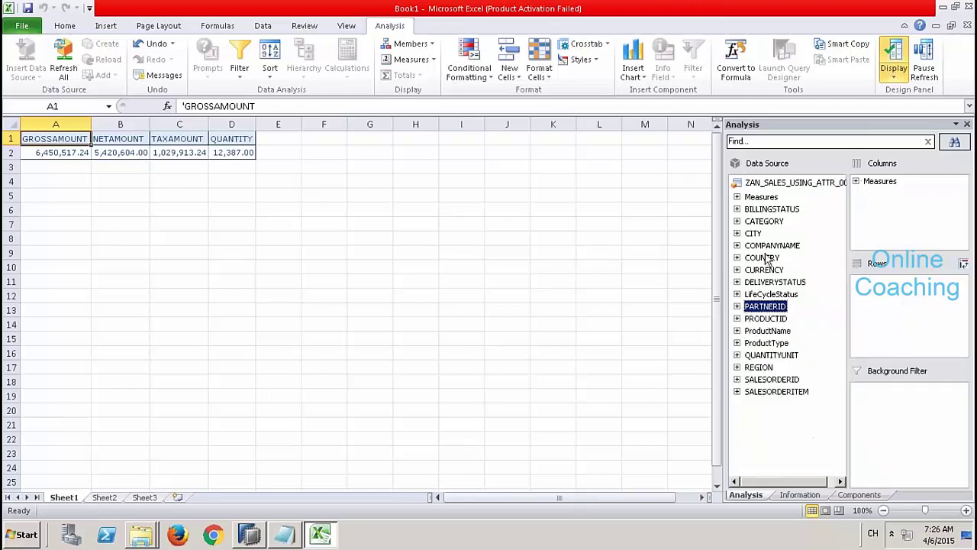
Step: Close the Excel workbook without saving, then in SAP HANA Studio close the open view editor and restore the Systems tree
{"action": "left_click", "coordinate": [970, 7]}
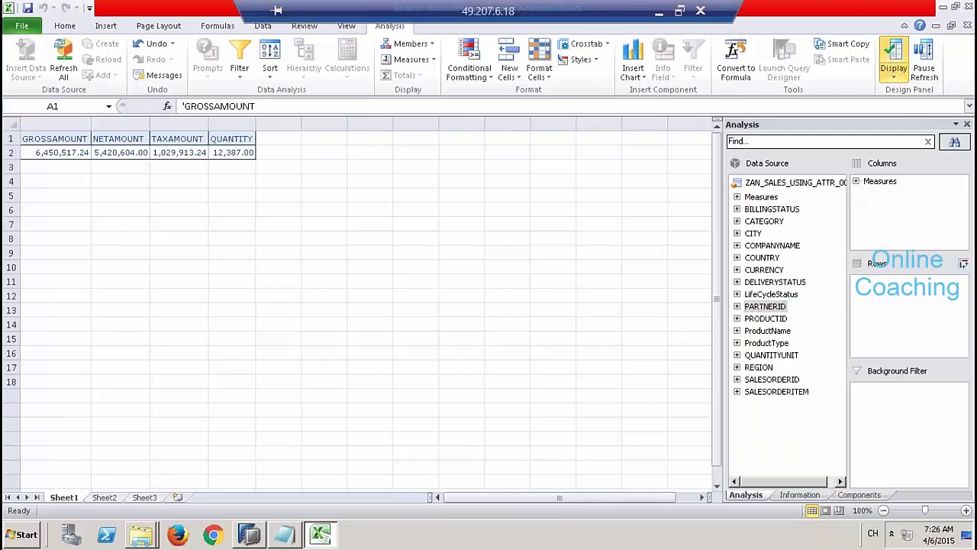
{"action": "left_click", "coordinate": [474, 283]}
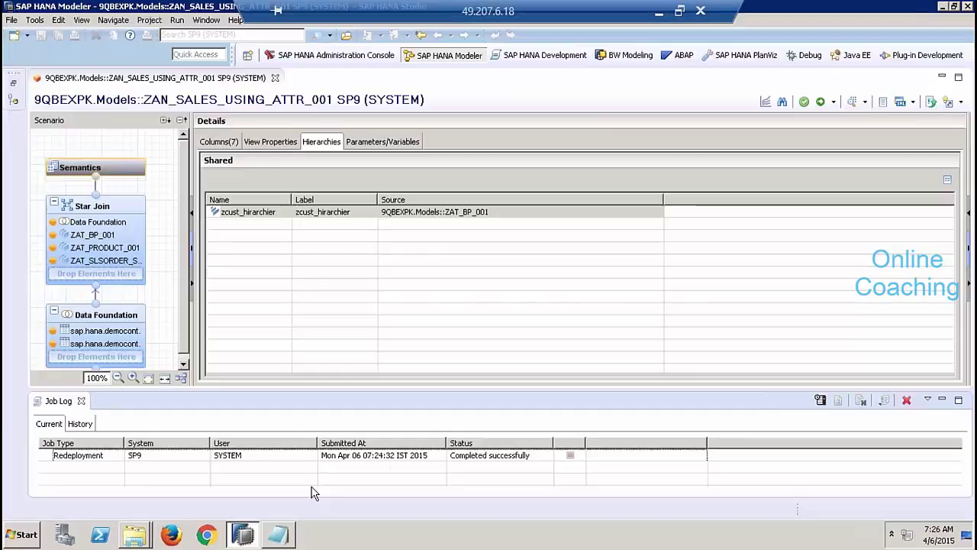
{"action": "left_click", "coordinate": [276, 81]}
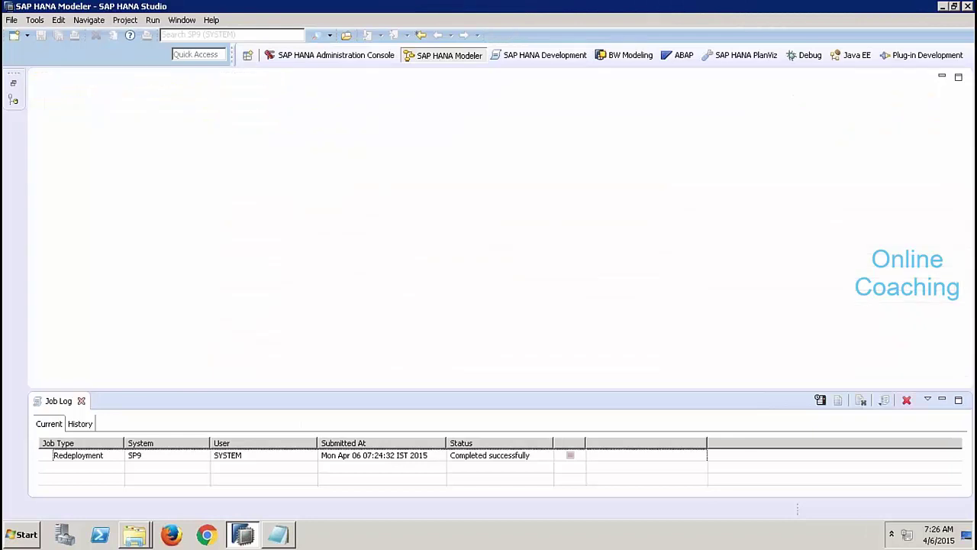
{"action": "left_click", "coordinate": [13, 84]}
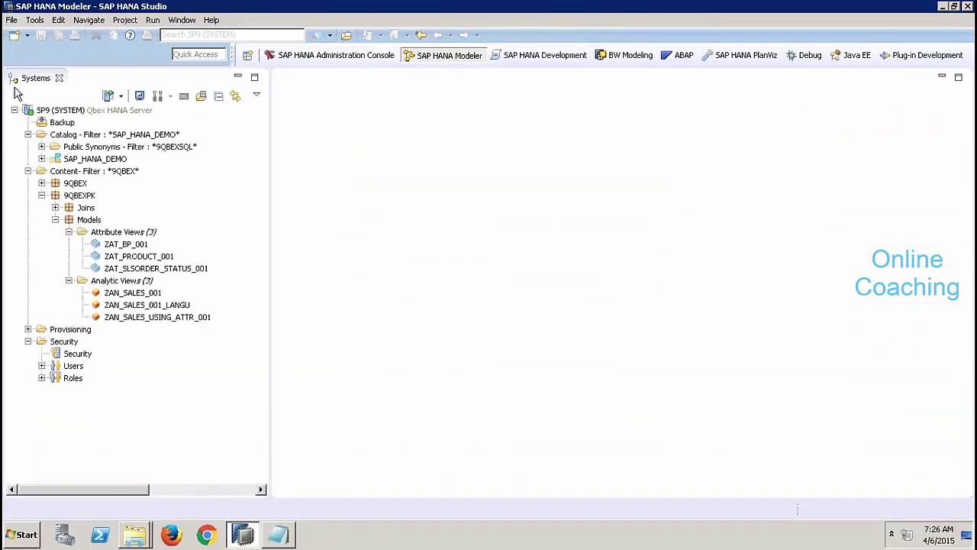
Step: Copy the analytic view ZAN_SALES_USING_ATTR_001 into the Analytic Views folder of Models as ZAN_SALES_USING_ATTR_HIER_001
{"action": "right_click", "coordinate": [145, 319]}
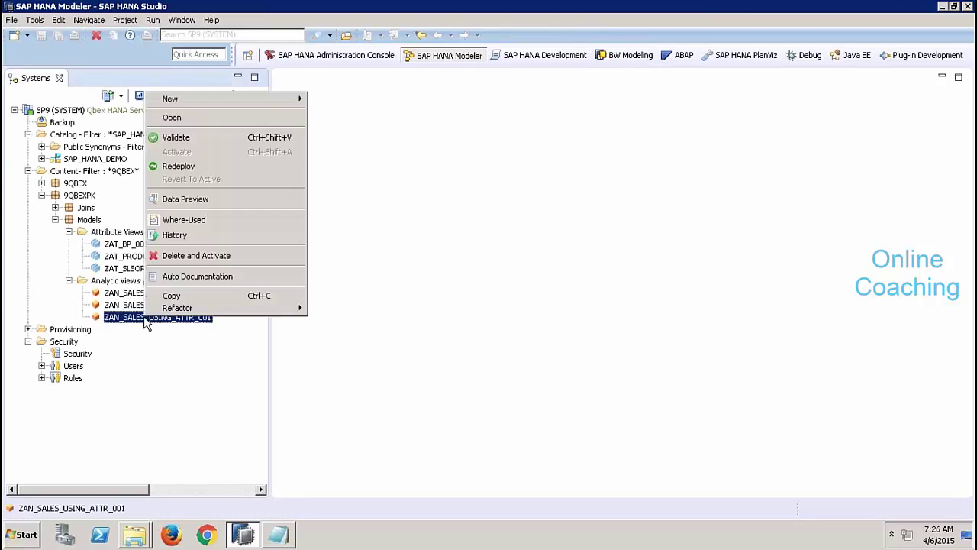
{"action": "left_click", "coordinate": [171, 295]}
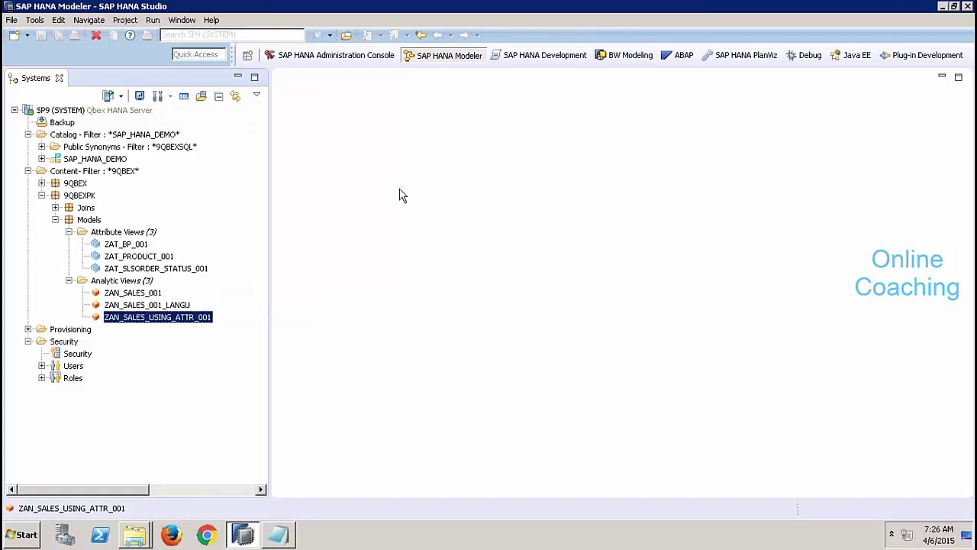
{"action": "right_click", "coordinate": [118, 284]}
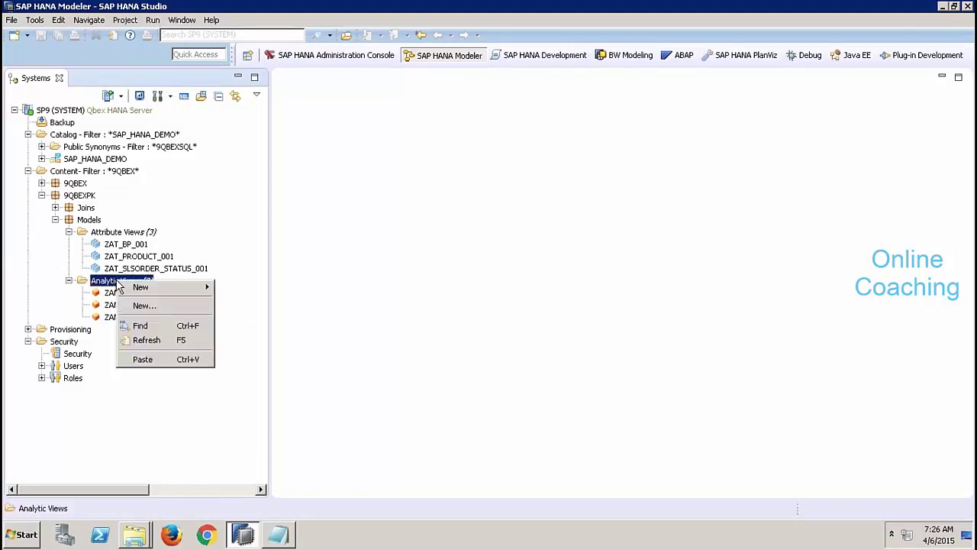
{"action": "left_click", "coordinate": [159, 361]}
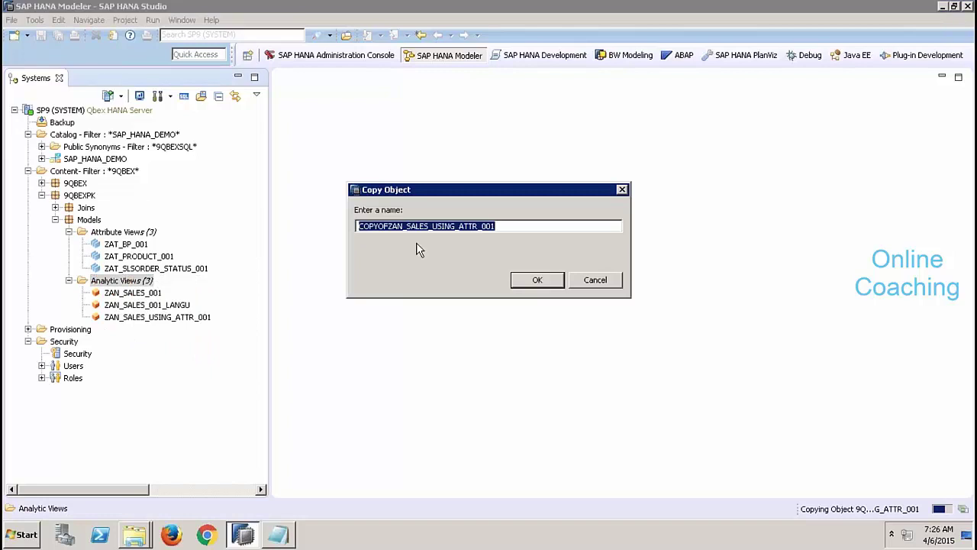
{"action": "left_click", "coordinate": [390, 226]}
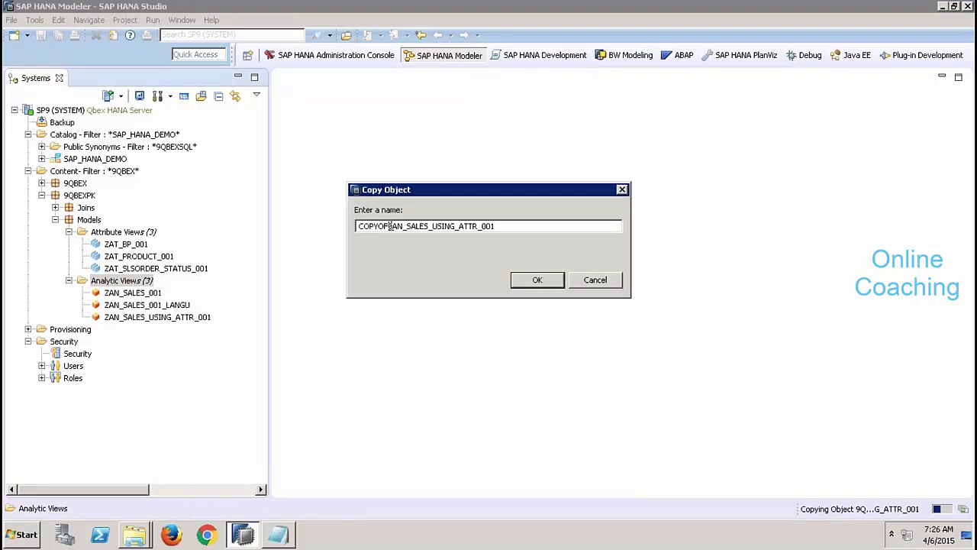
{"action": "left_click_drag", "start_coordinate": [391, 226], "coordinate": [319, 226]}
{"action": "key", "text": "Delete"}
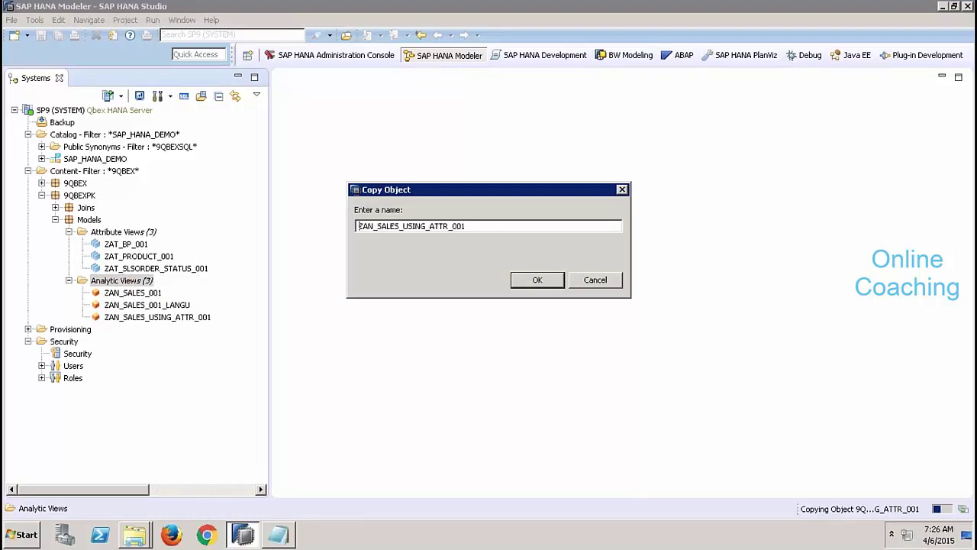
{"action": "left_click", "coordinate": [453, 226]}
{"action": "type", "text": "HIER_"}
{"action": "left_click", "coordinate": [537, 280]}
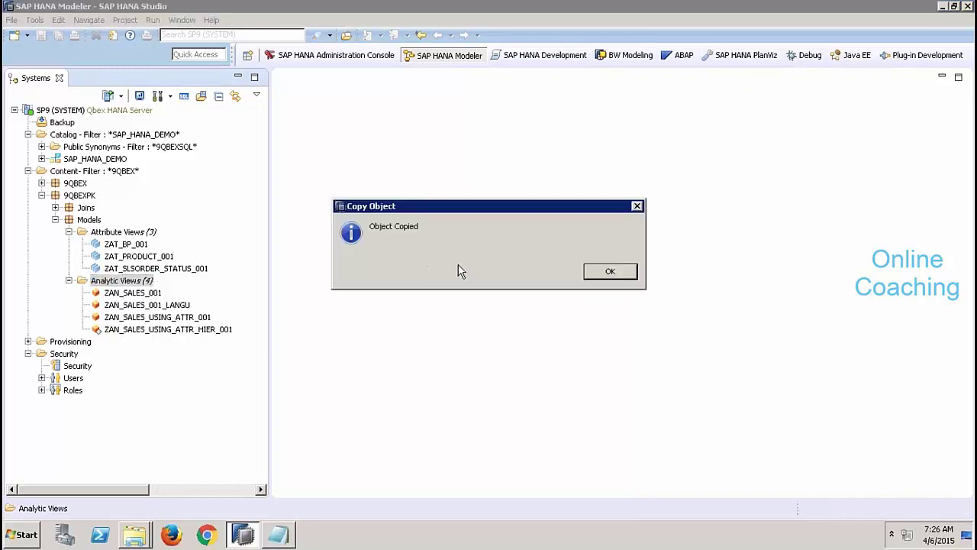
{"action": "left_click", "coordinate": [590, 274]}
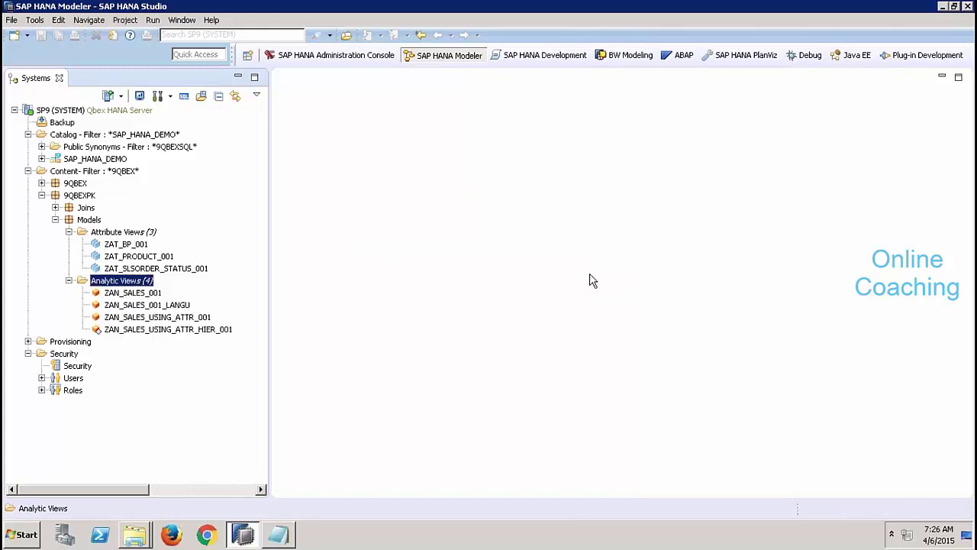
Step: Open the copied ZAN_SALES_USING_ATTR_HIER_001 view, activate it and close its editor
{"action": "double_click", "coordinate": [210, 329]}
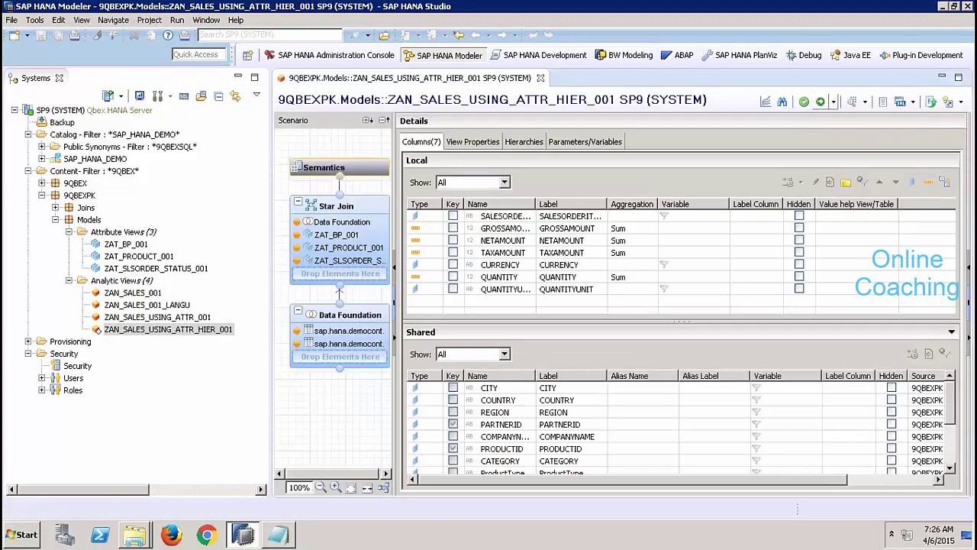
{"action": "left_click", "coordinate": [820, 101]}
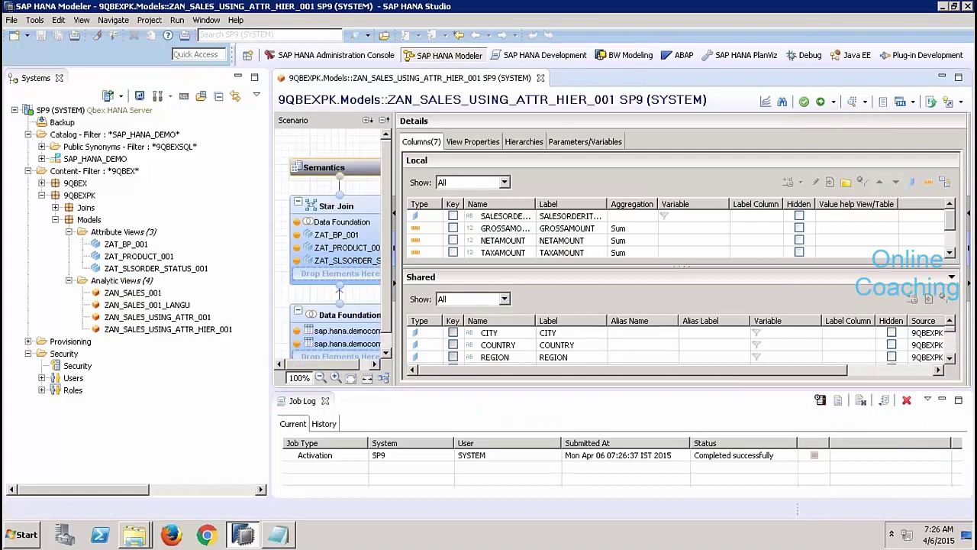
{"action": "left_click", "coordinate": [541, 78]}
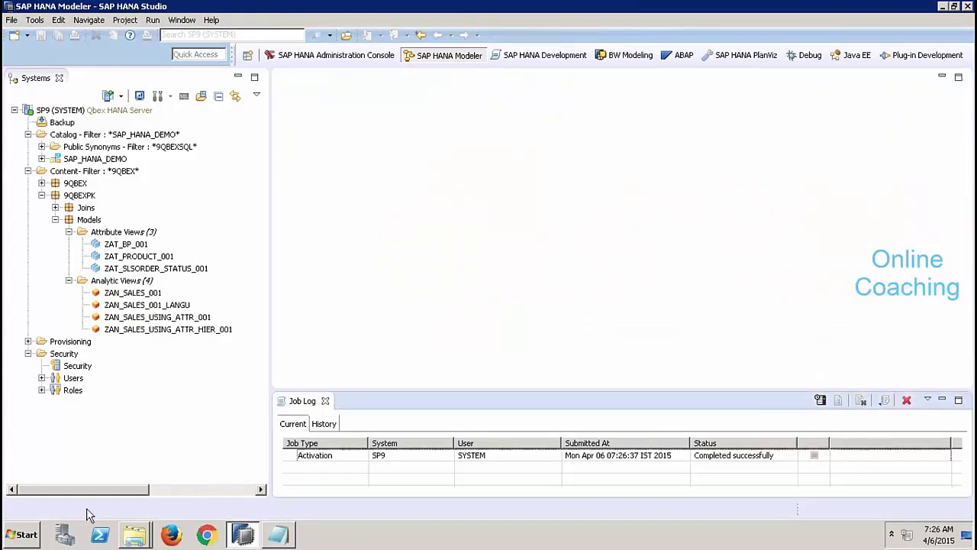
Step: Launch Analysis for Microsoft Excel from the SAP BusinessObjects Analysis program group and dismiss the Office activation wizard
{"action": "left_click", "coordinate": [23, 534]}
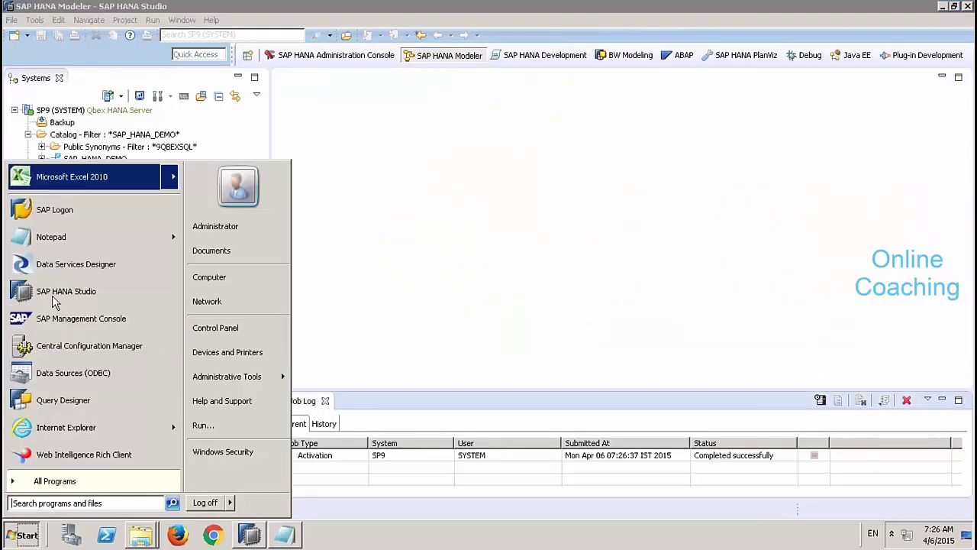
{"action": "left_click", "coordinate": [47, 481]}
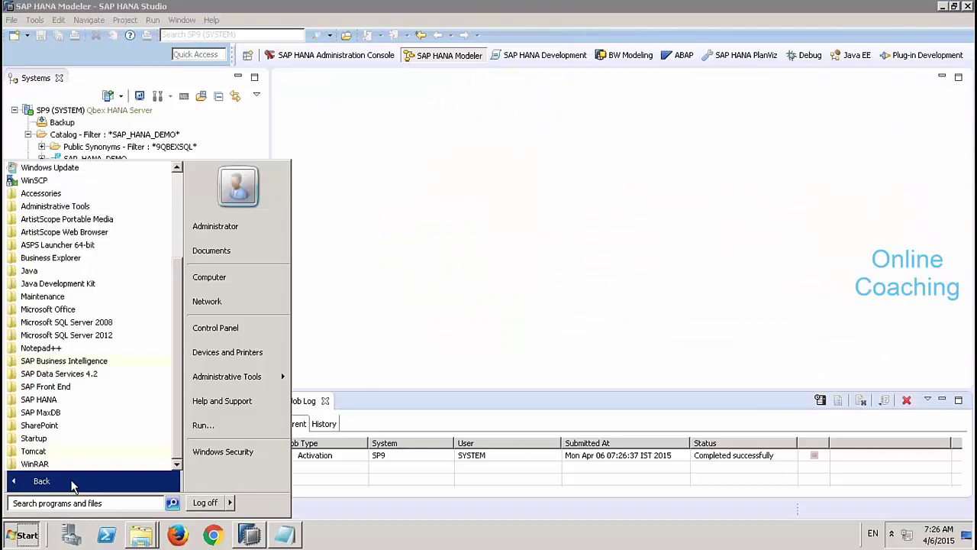
{"action": "left_click", "coordinate": [114, 361]}
{"action": "left_click", "coordinate": [114, 373]}
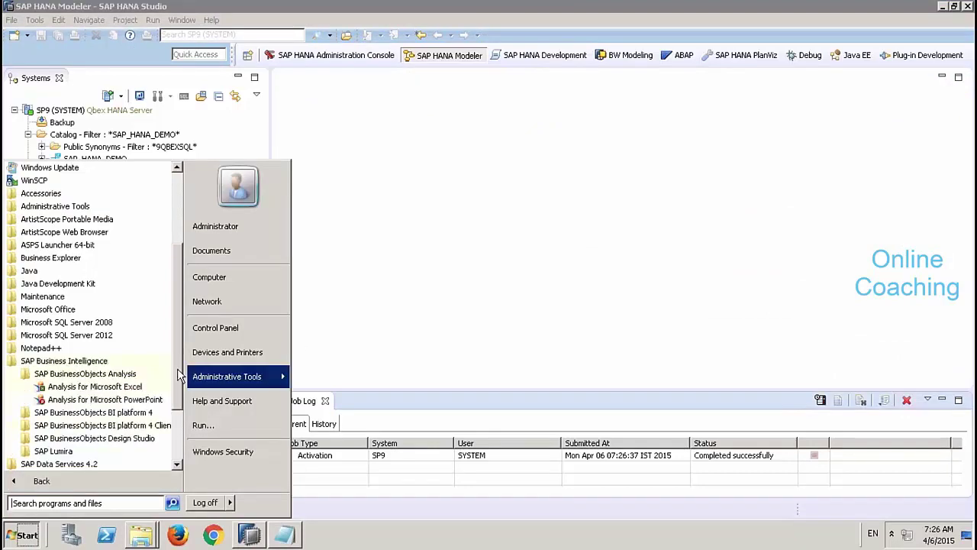
{"action": "left_click", "coordinate": [141, 389]}
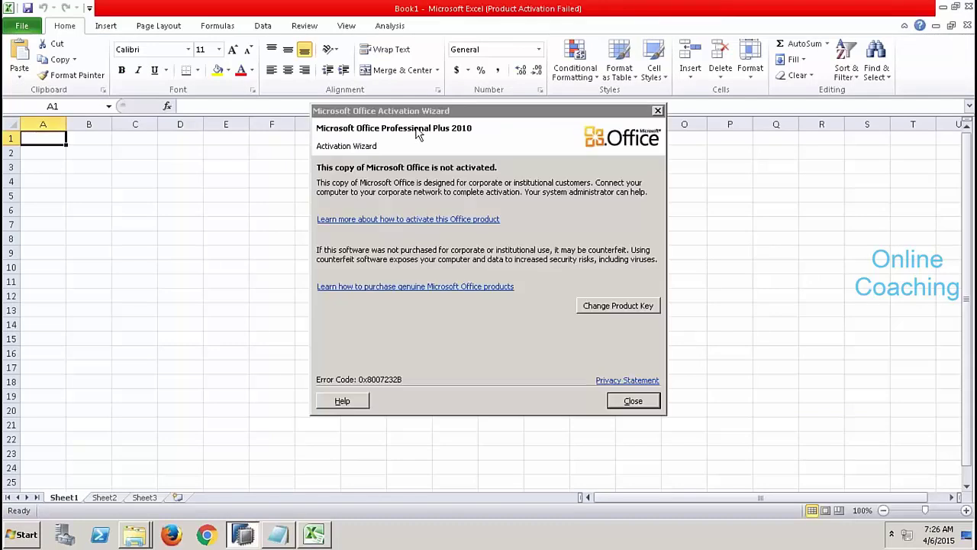
{"action": "left_click", "coordinate": [633, 401]}
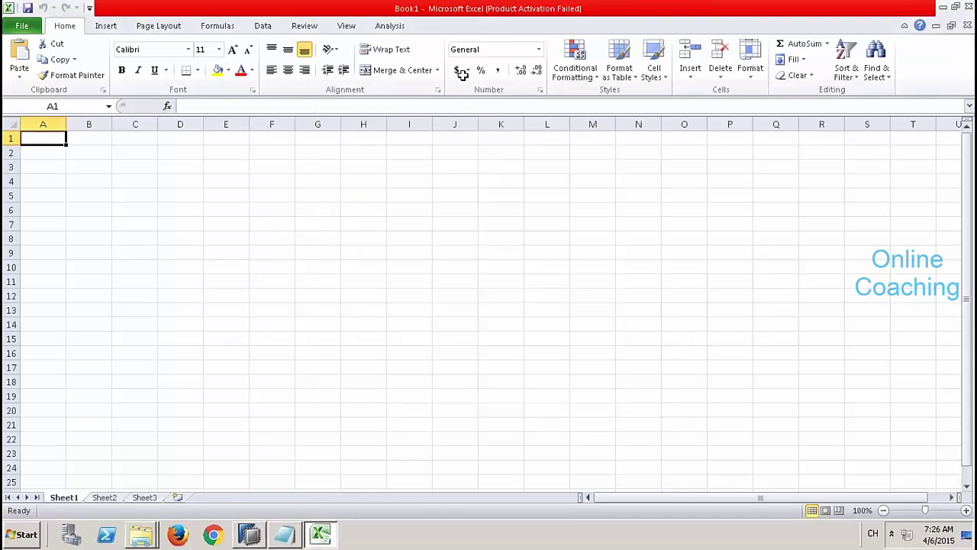
Step: Start selecting an Analysis data source, skip the BI platform logon, and log on to 9QBEXCONNECTION TO HANA with the account password
{"action": "left_click", "coordinate": [390, 27]}
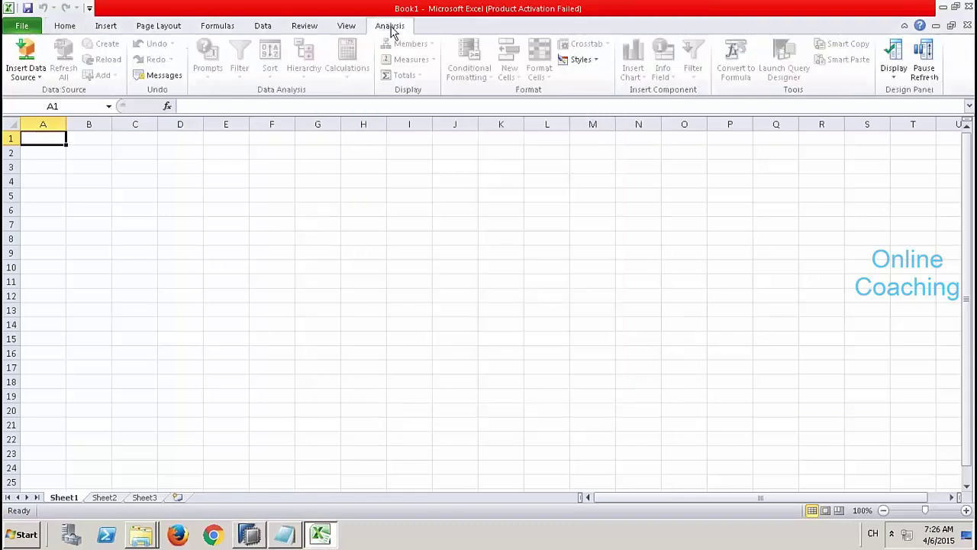
{"action": "left_click", "coordinate": [35, 70]}
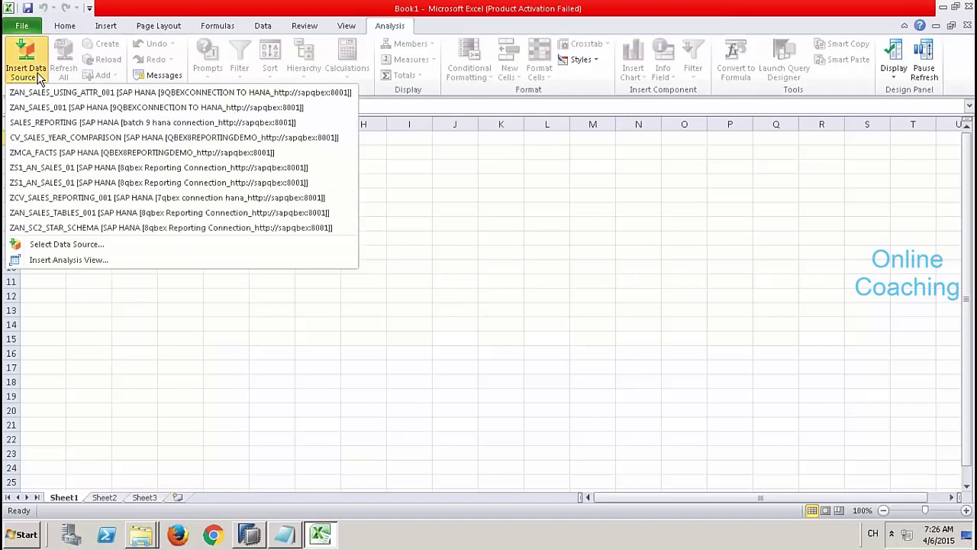
{"action": "left_click", "coordinate": [48, 244]}
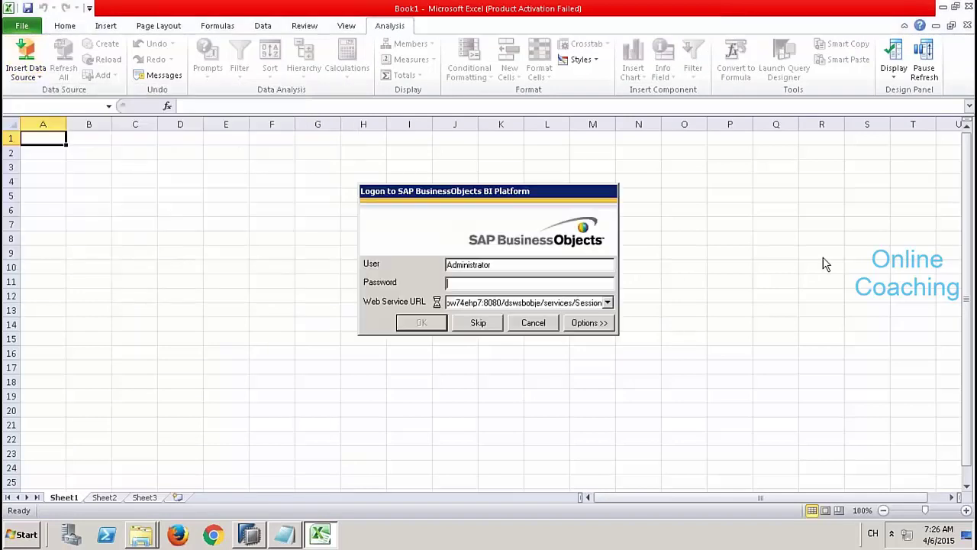
{"action": "left_click", "coordinate": [478, 322]}
{"action": "double_click", "coordinate": [390, 217]}
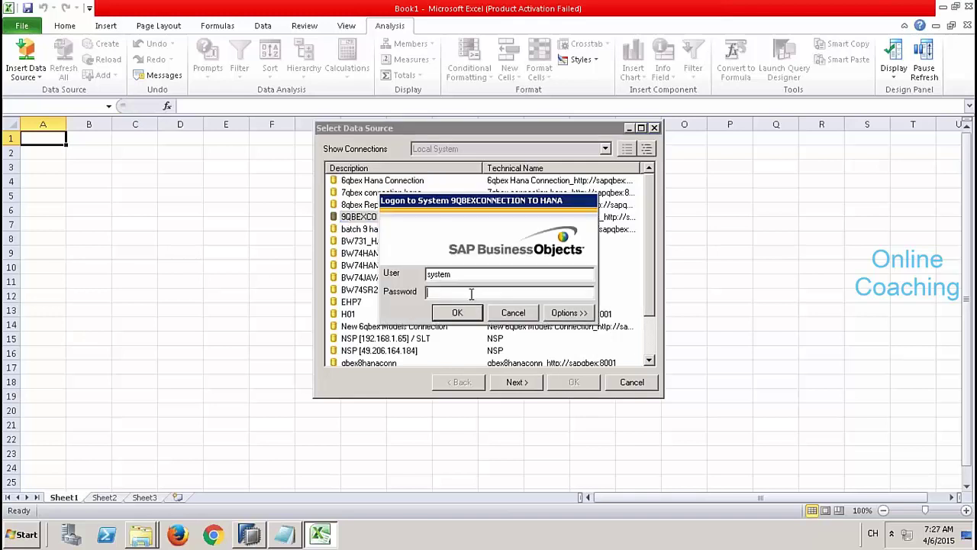
{"action": "type", "text": "**********"}
{"action": "key", "text": "Return"}
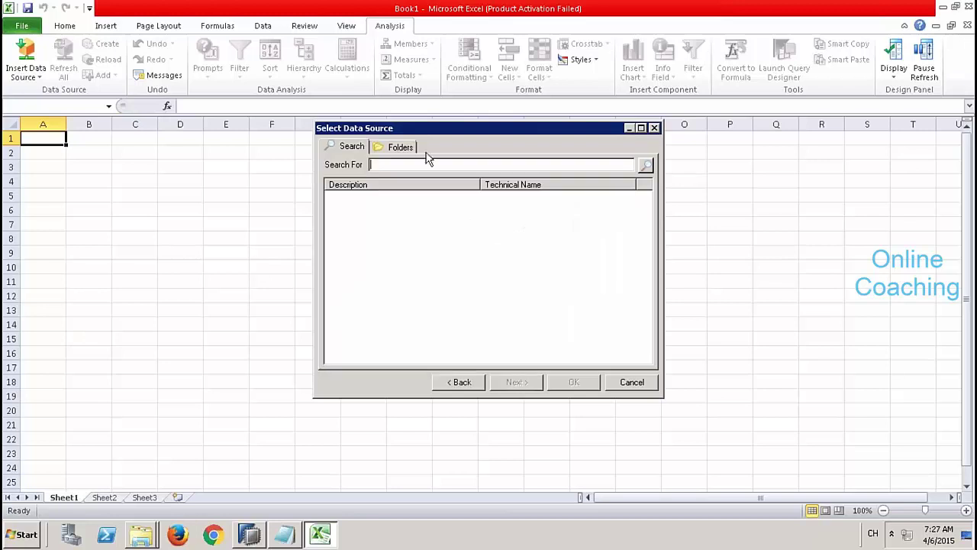
Step: Insert the ZAN_SALES_USING_ATTR_HIER_001 view from the 9QBEXPK Models folder as the data source, widening the Technical Name column to identify it
{"action": "left_click", "coordinate": [397, 148]}
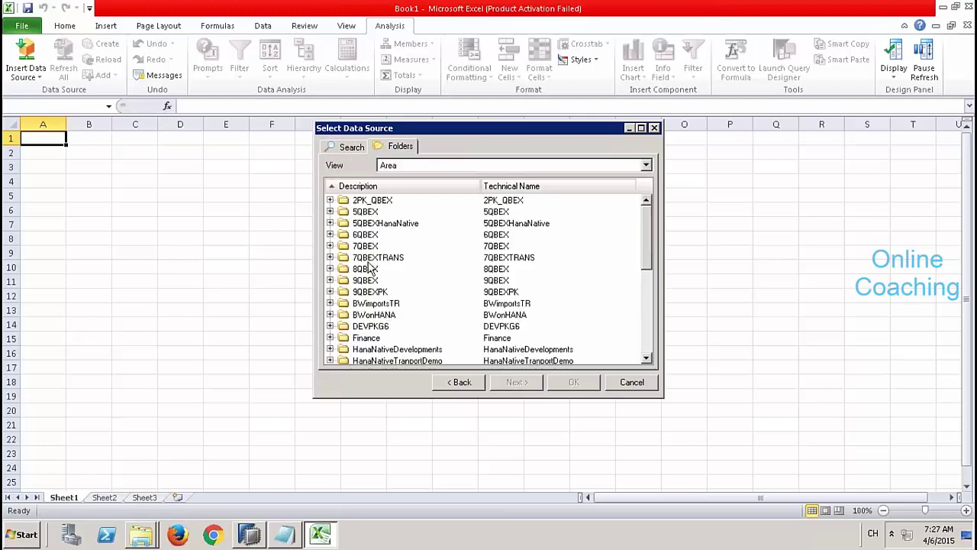
{"action": "left_click", "coordinate": [330, 292]}
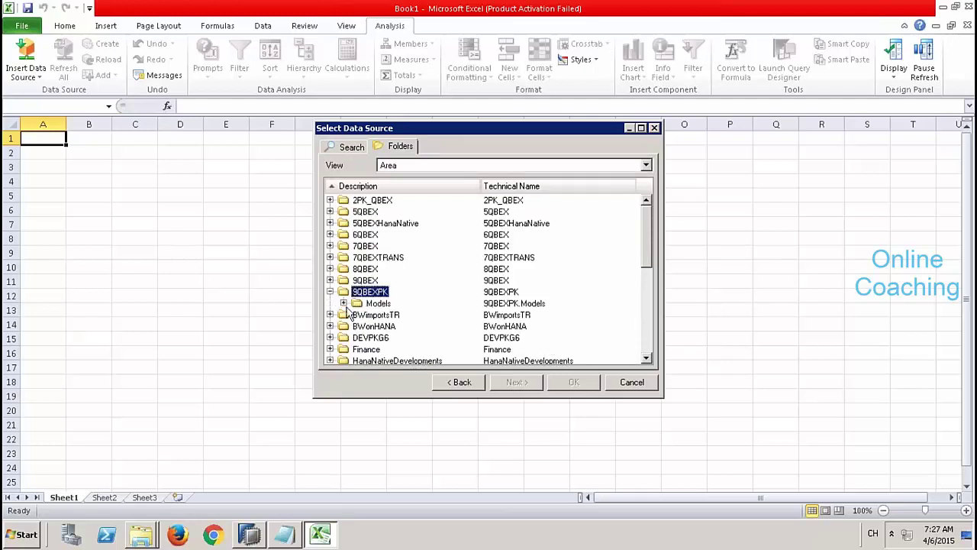
{"action": "left_click", "coordinate": [344, 303]}
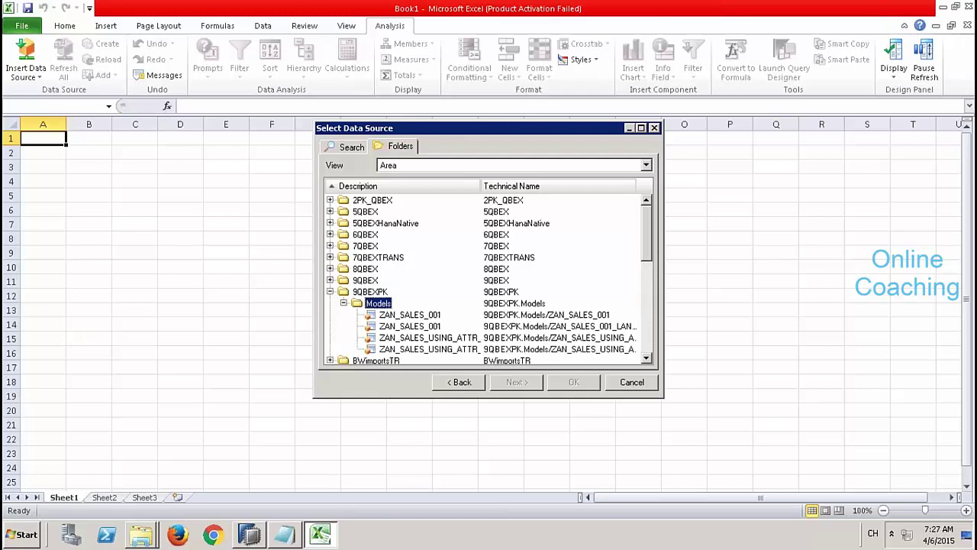
{"action": "left_click", "coordinate": [440, 351]}
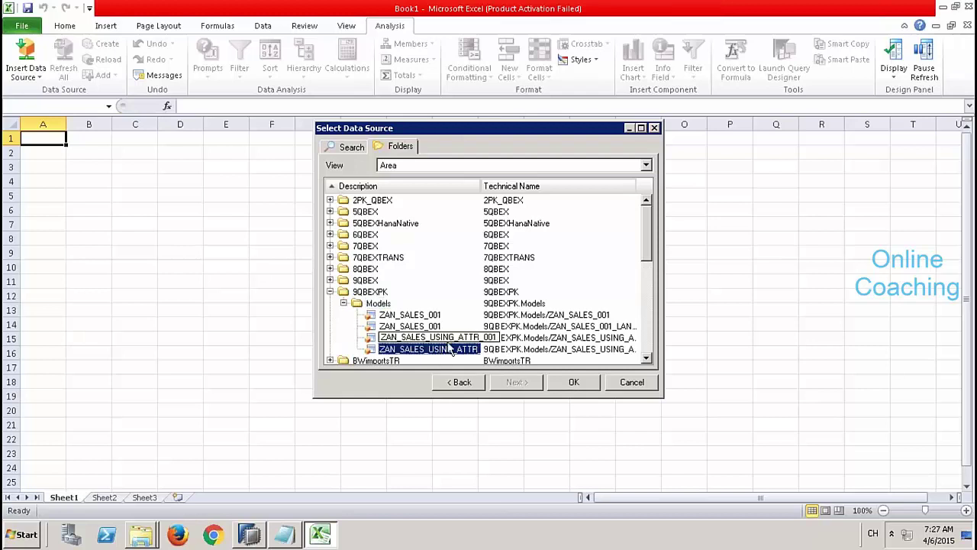
{"action": "left_click_drag", "start_coordinate": [480, 186], "coordinate": [555, 186]}
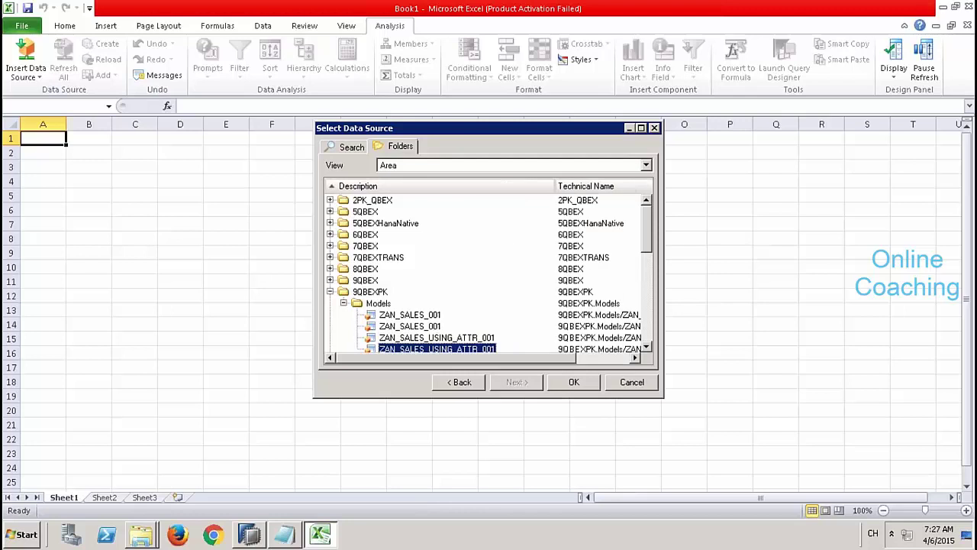
{"action": "left_click", "coordinate": [647, 346]}
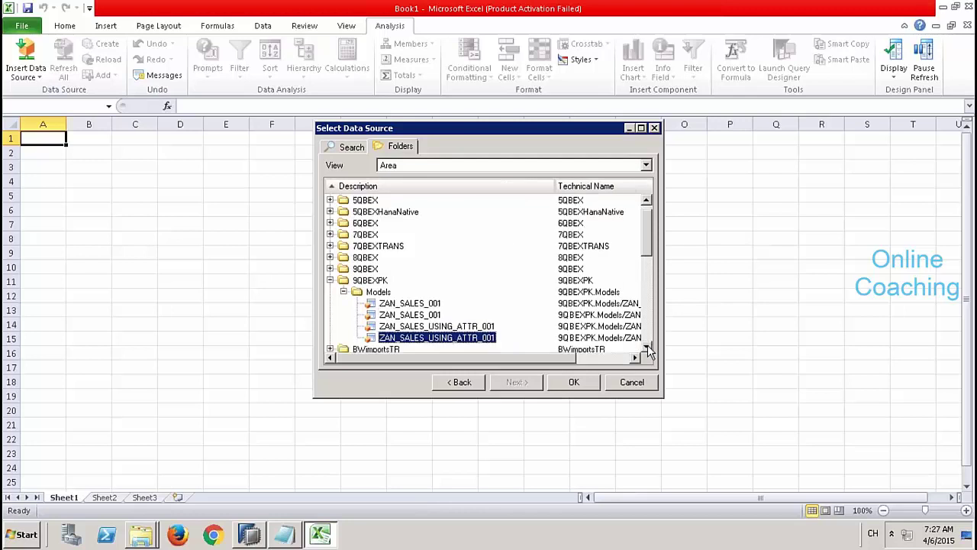
{"action": "left_click", "coordinate": [609, 358]}
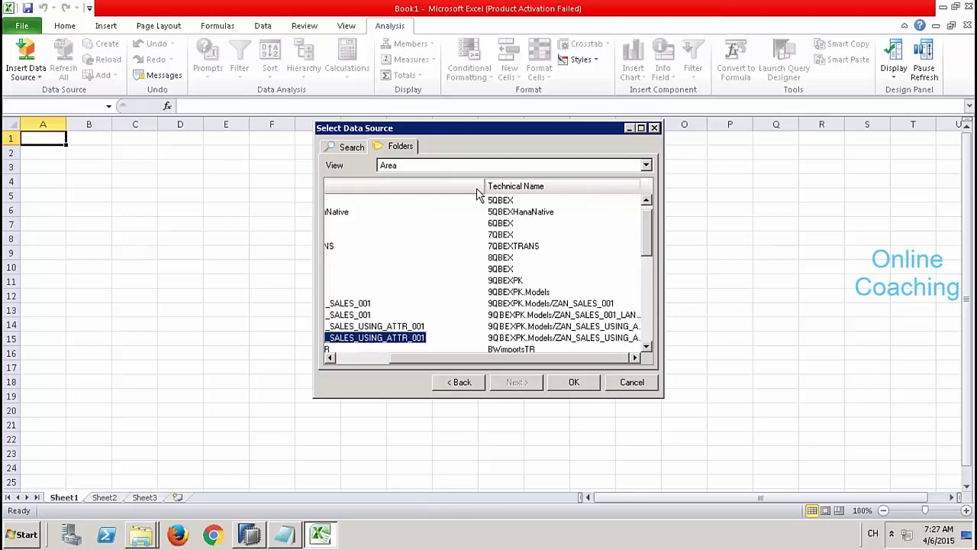
{"action": "left_click_drag", "start_coordinate": [484, 185], "coordinate": [382, 185]}
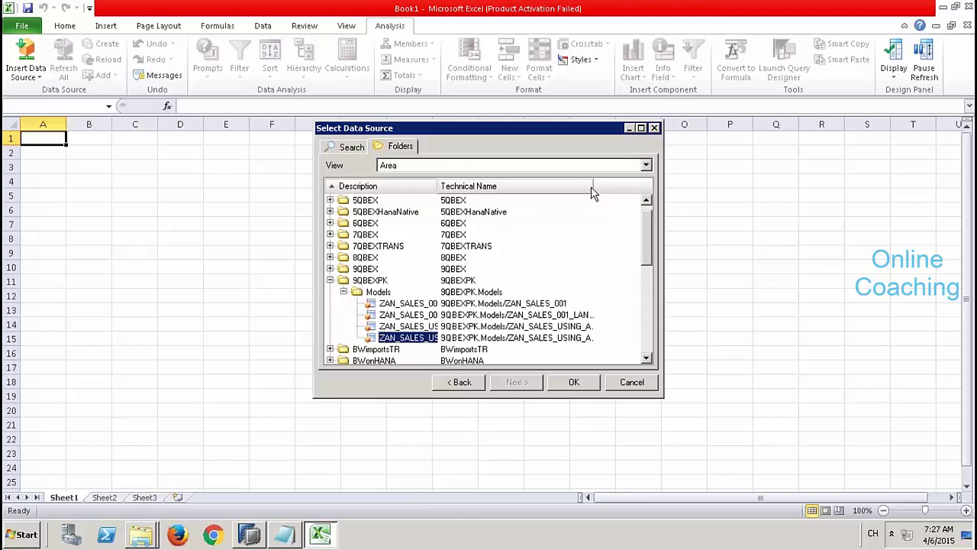
{"action": "left_click_drag", "start_coordinate": [593, 184], "coordinate": [637, 183]}
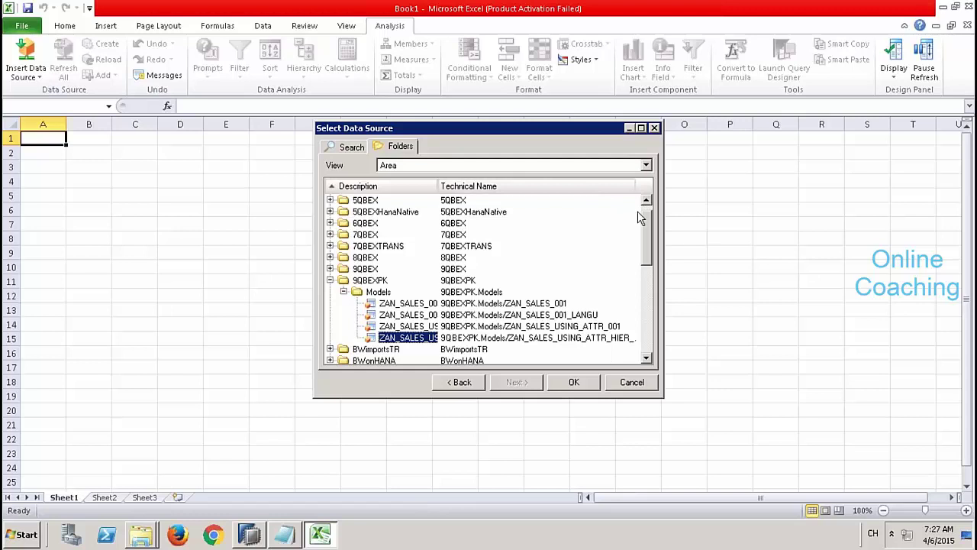
{"action": "left_click", "coordinate": [572, 381]}
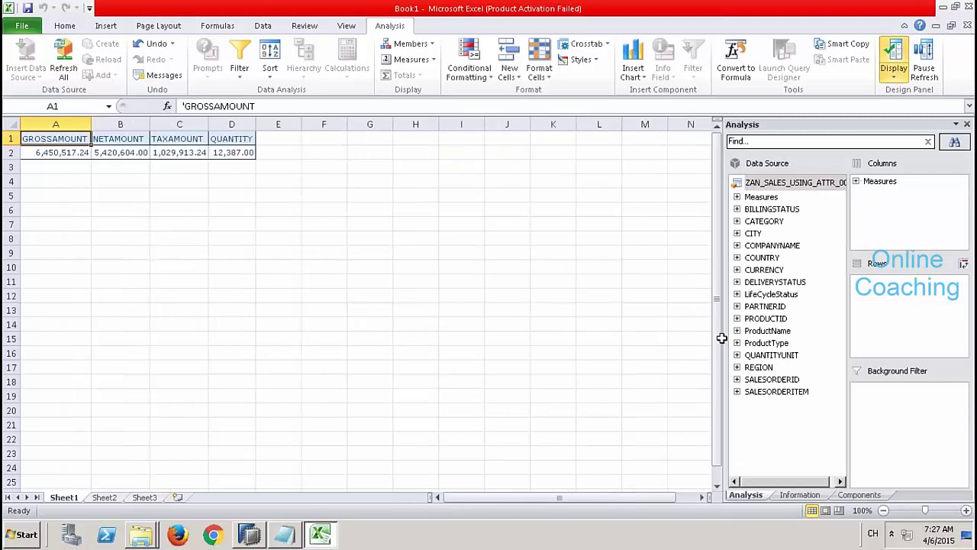
Step: Add the zcust_hirarchier hierarchy of PARTNERID to the crosstab rows
{"action": "left_click", "coordinate": [737, 307]}
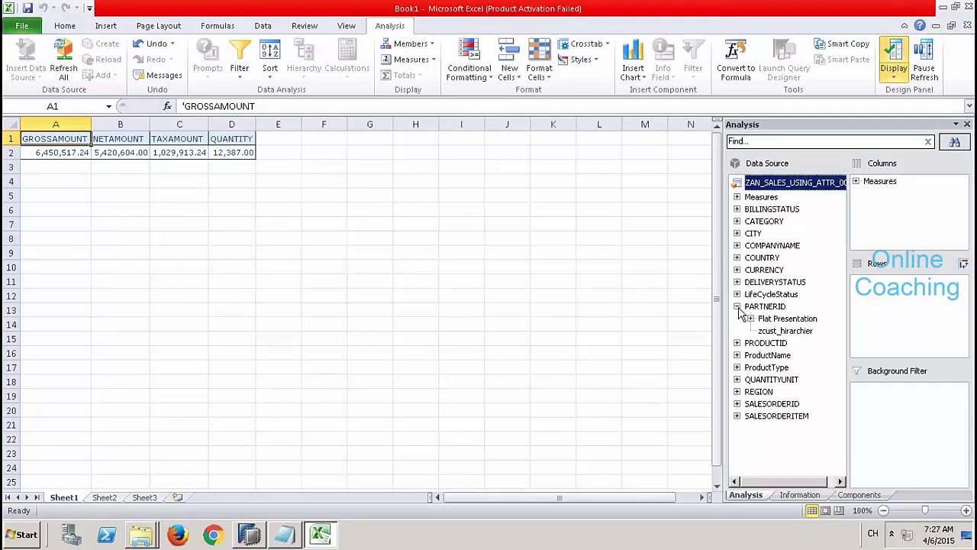
{"action": "left_click", "coordinate": [794, 319]}
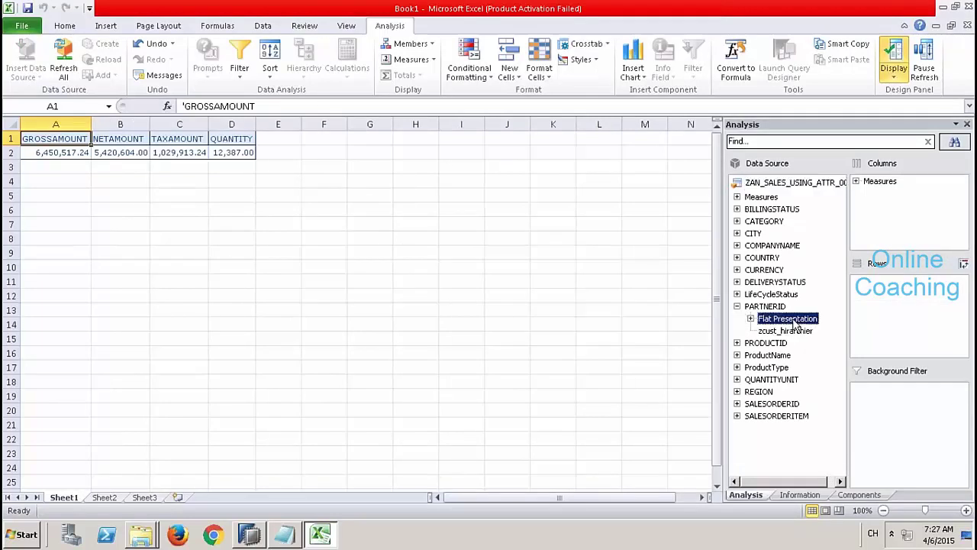
{"action": "left_click", "coordinate": [794, 333]}
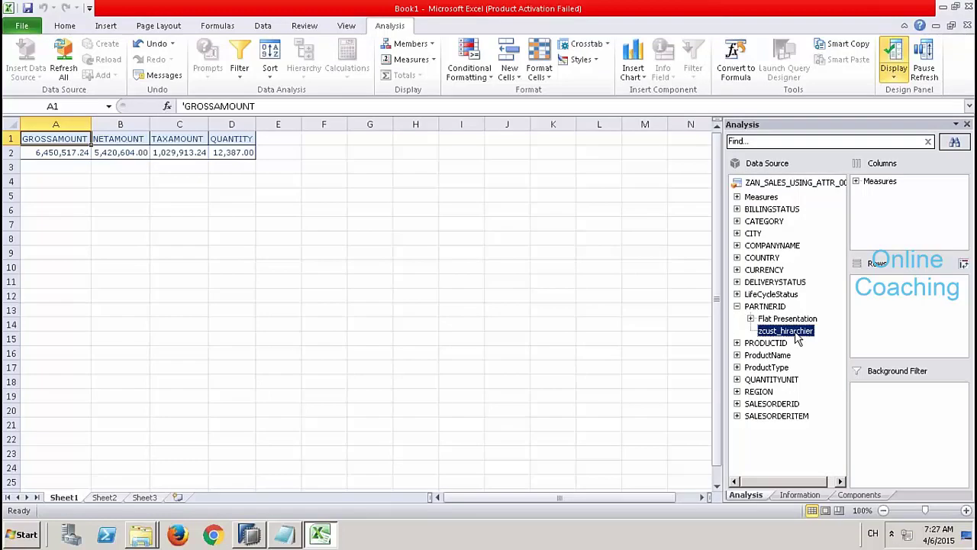
{"action": "left_click_drag", "start_coordinate": [797, 341], "coordinate": [878, 313]}
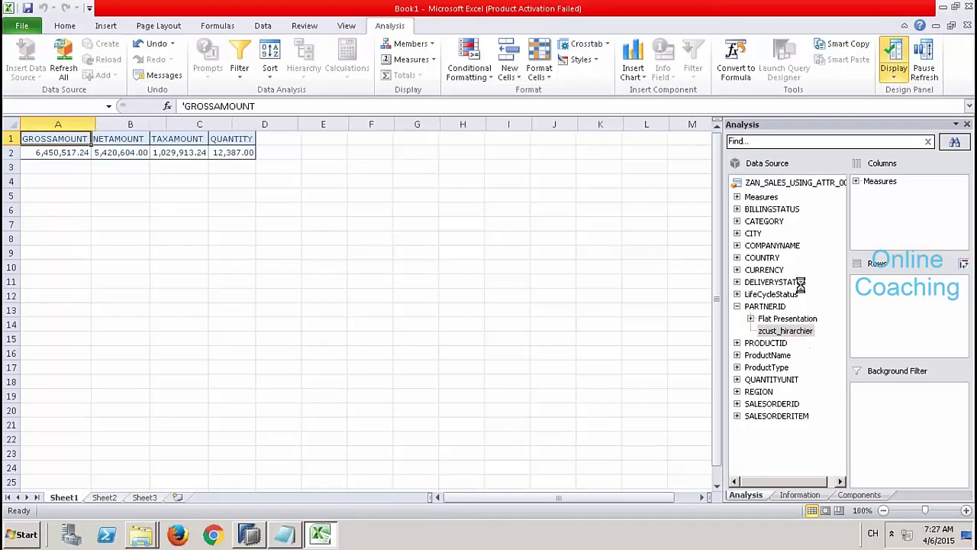
Step: Expand the partner hierarchy through (all), EMEA and DE down to the German cities, and widen the PARTNERID column
{"action": "left_click", "coordinate": [46, 152]}
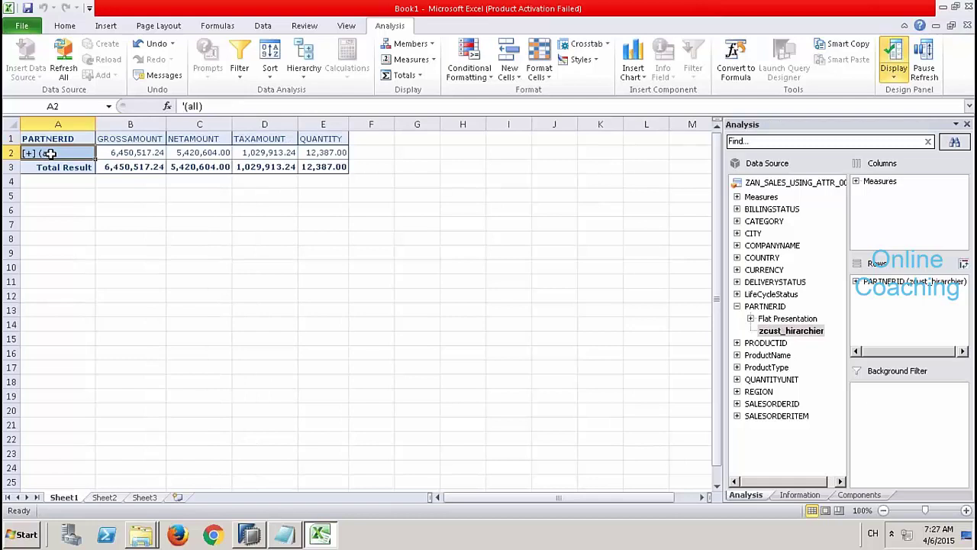
{"action": "left_click", "coordinate": [28, 152]}
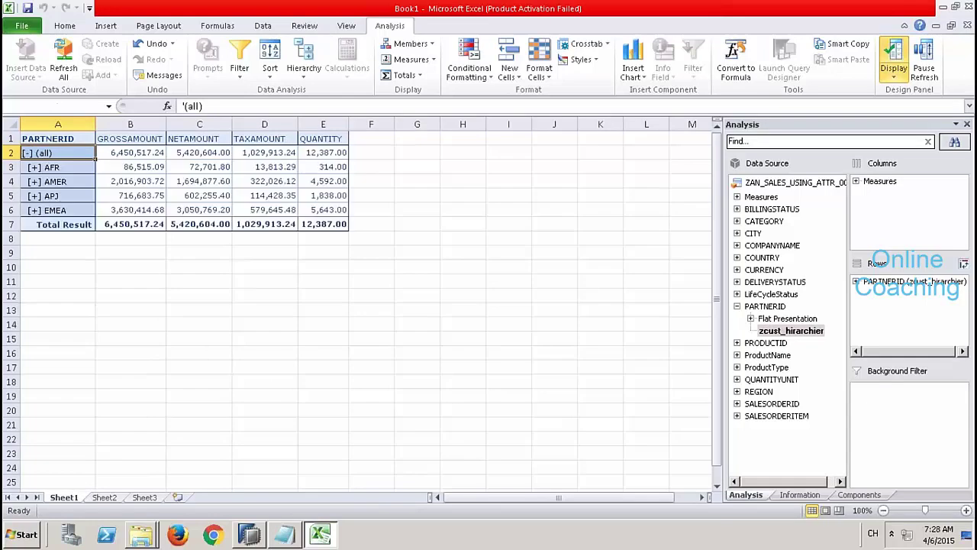
{"action": "left_click", "coordinate": [34, 210]}
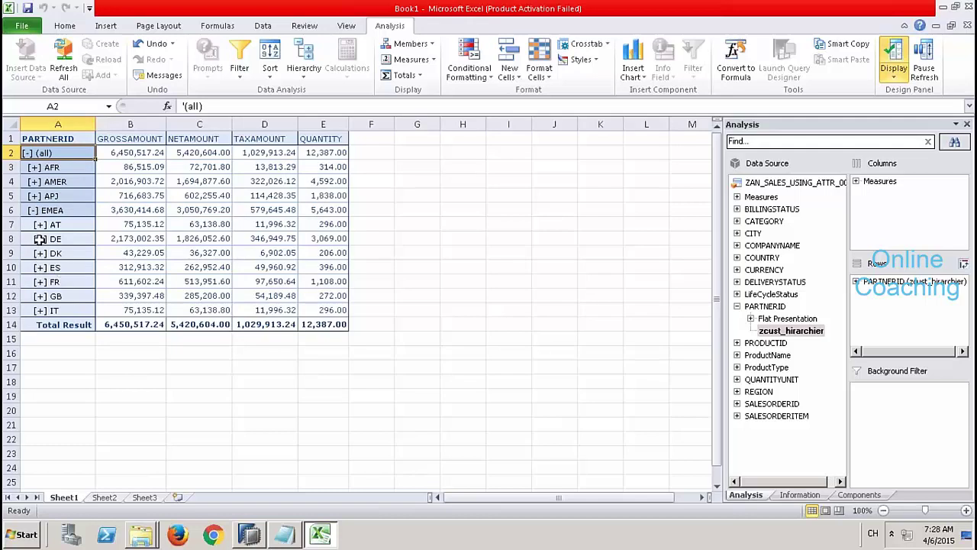
{"action": "left_click", "coordinate": [39, 238]}
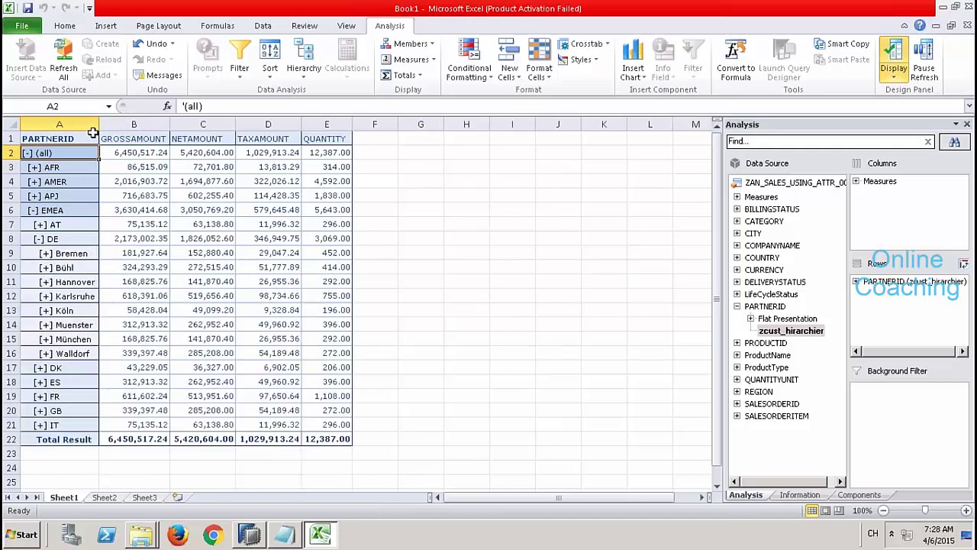
{"action": "left_click_drag", "start_coordinate": [98, 124], "coordinate": [188, 123]}
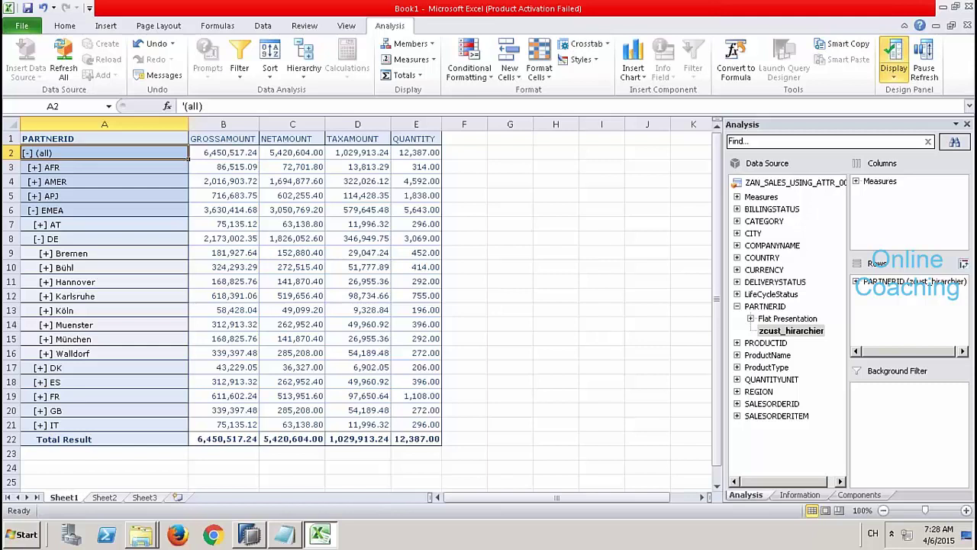
{"action": "left_click_drag", "start_coordinate": [188, 123], "coordinate": [238, 118]}
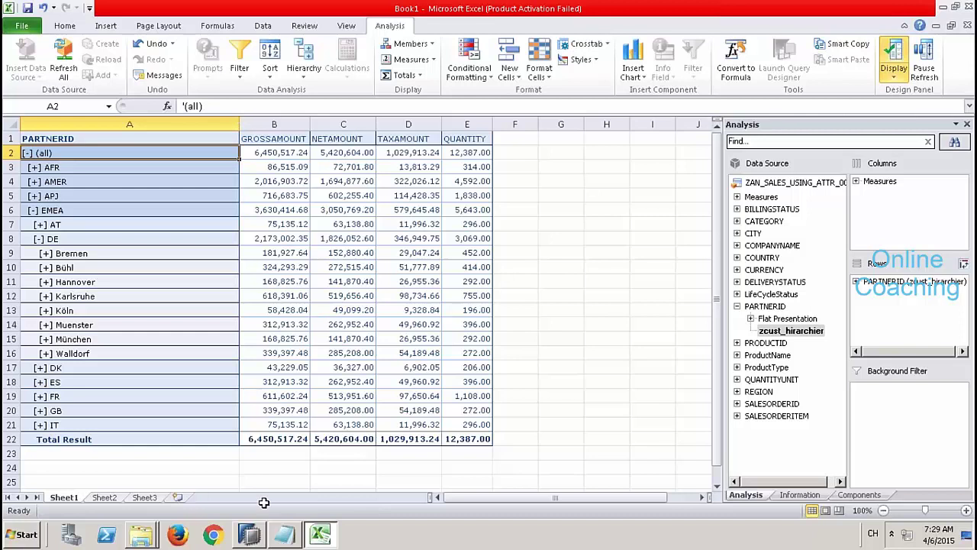
Step: Switch to SAP HANA Studio, close the Job Log, open the ZAN_SALES_USING_ATTR_001 analytic view and minimize the Systems view
{"action": "left_click", "coordinate": [252, 534]}
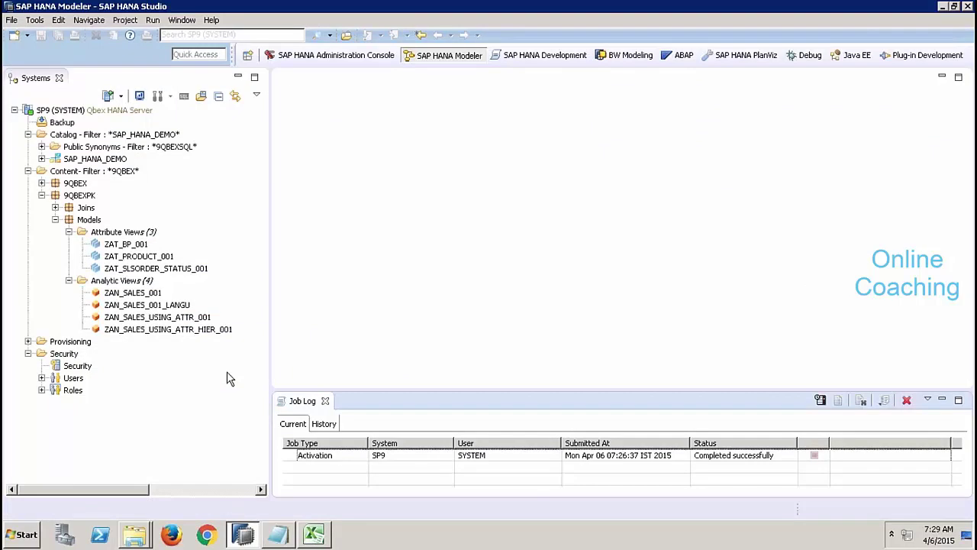
{"action": "left_click", "coordinate": [325, 401]}
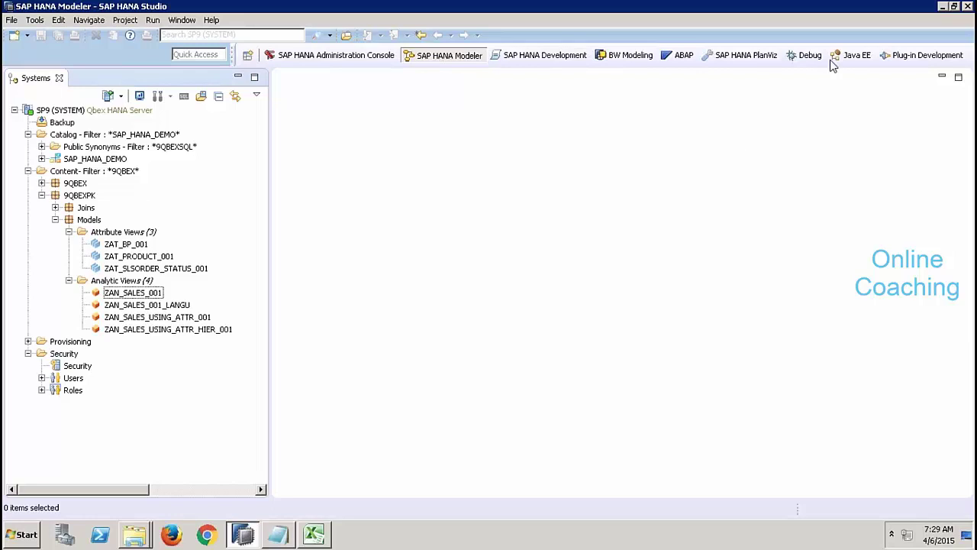
{"action": "left_click", "coordinate": [179, 316]}
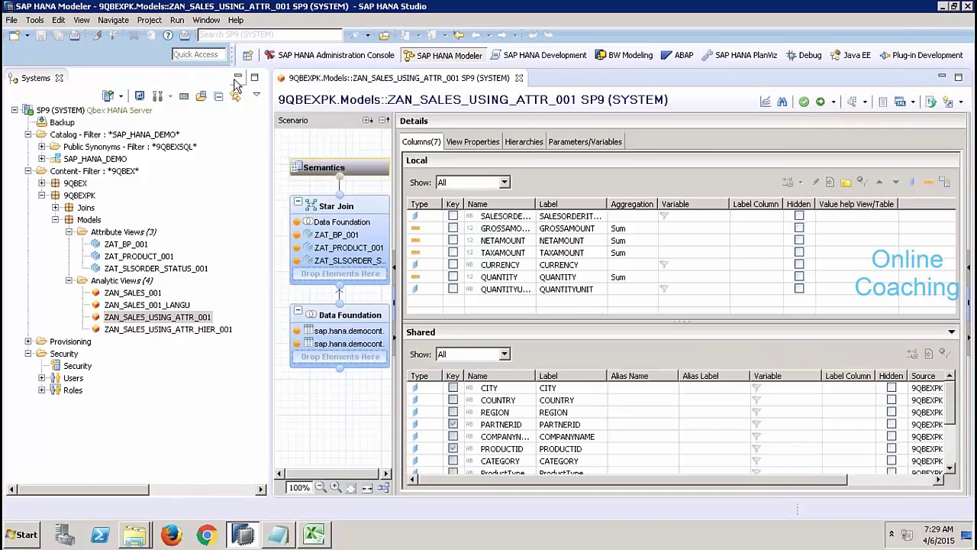
{"action": "left_click", "coordinate": [238, 77]}
Step: Examine the PARTNERID field in the Data Foundation's Sales.Header table and its link to ZAT_BP_001 in the Star Join
{"action": "left_click", "coordinate": [114, 327]}
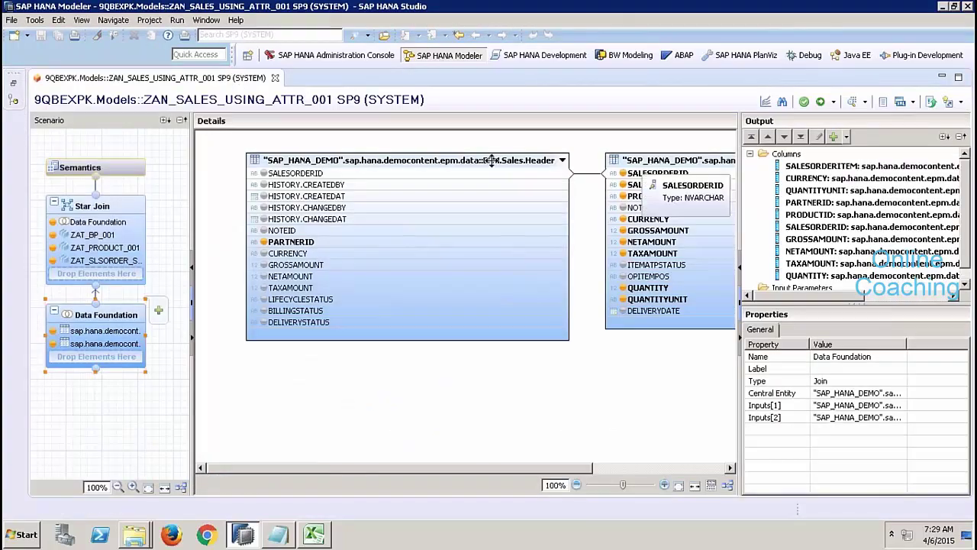
{"action": "left_click", "coordinate": [341, 236]}
{"action": "left_click", "coordinate": [333, 243]}
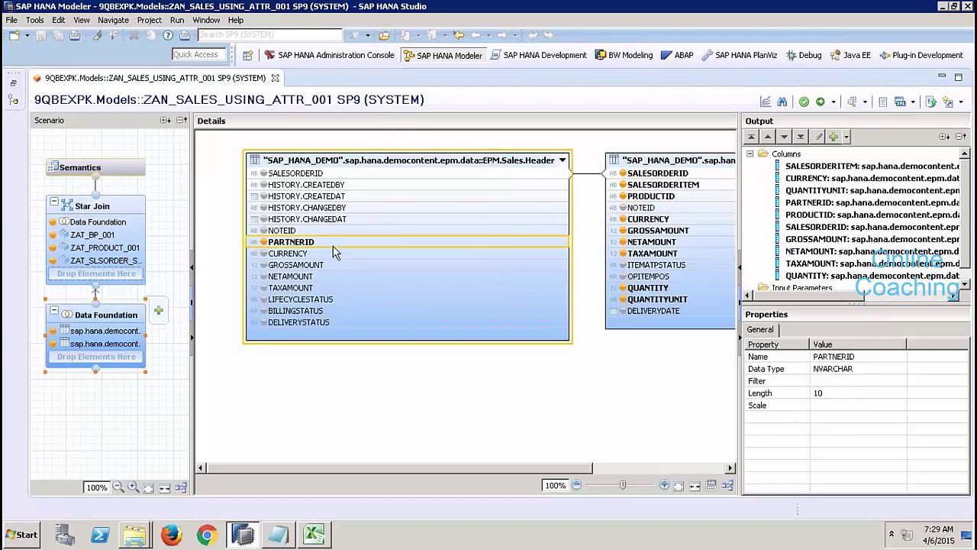
{"action": "left_click", "coordinate": [128, 206]}
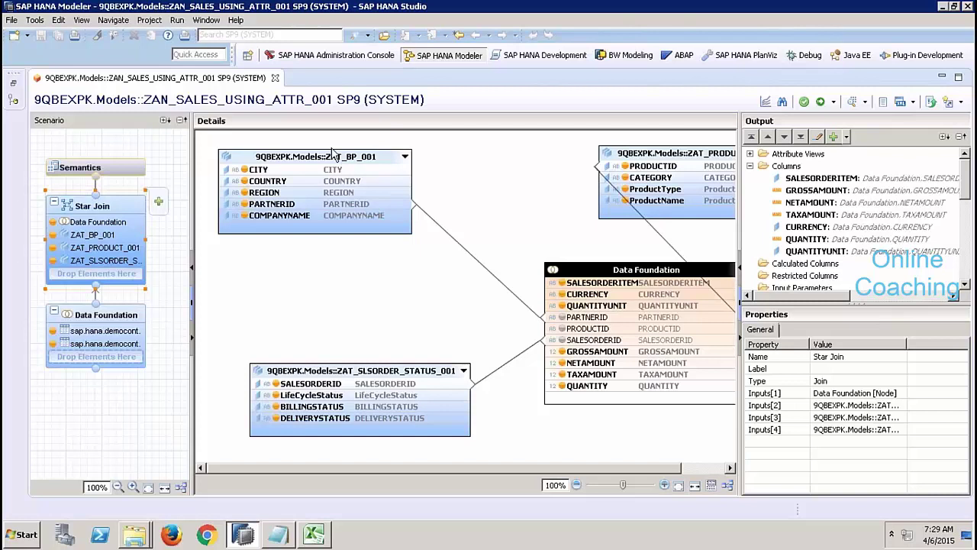
{"action": "left_click", "coordinate": [586, 317]}
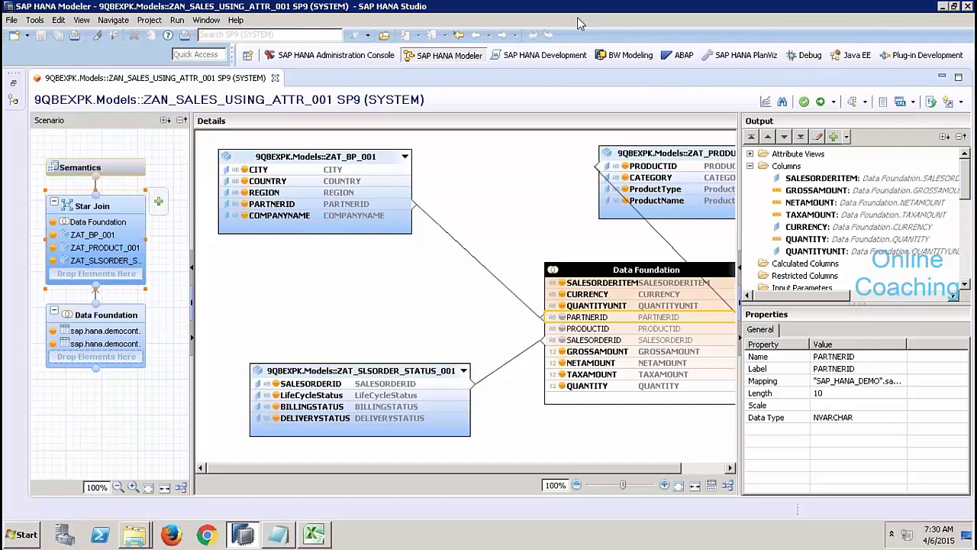
{"action": "left_click", "coordinate": [475, 201]}
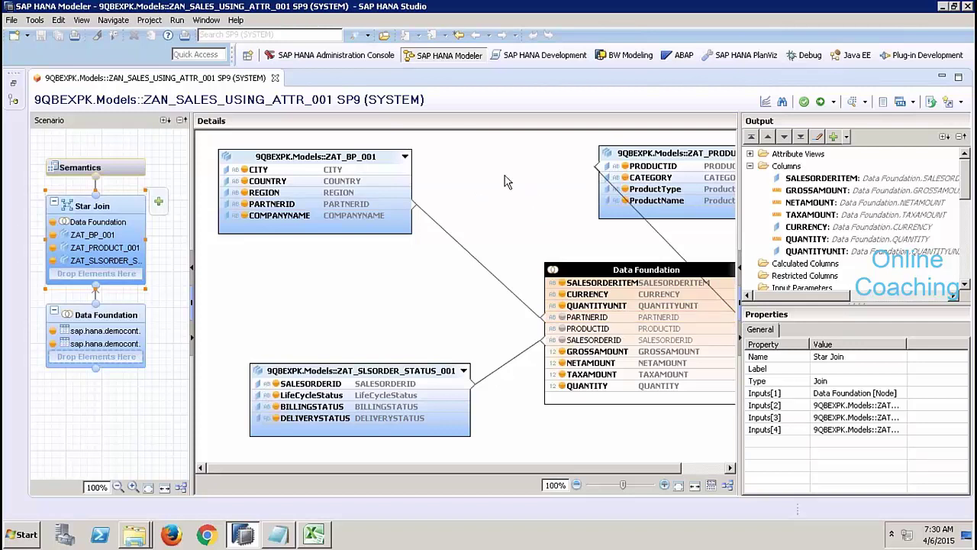
Step: Rearrange the Star Join diagram by moving the Data Foundation and ZAT_SLSORDER_STATUS_001 boxes away from each other's join lines
{"action": "left_click_drag", "start_coordinate": [588, 269], "coordinate": [526, 258]}
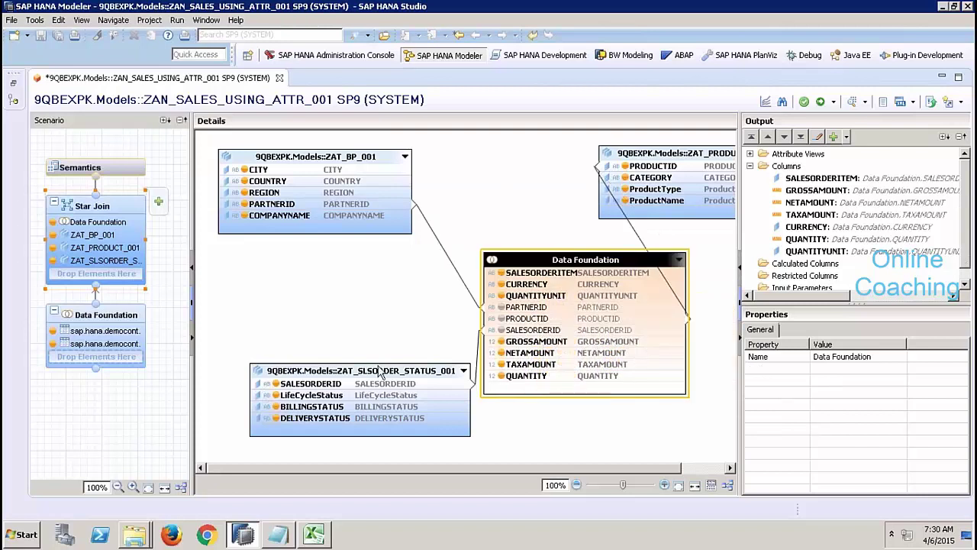
{"action": "left_click", "coordinate": [341, 370]}
{"action": "left_click_drag", "start_coordinate": [341, 369], "coordinate": [305, 364]}
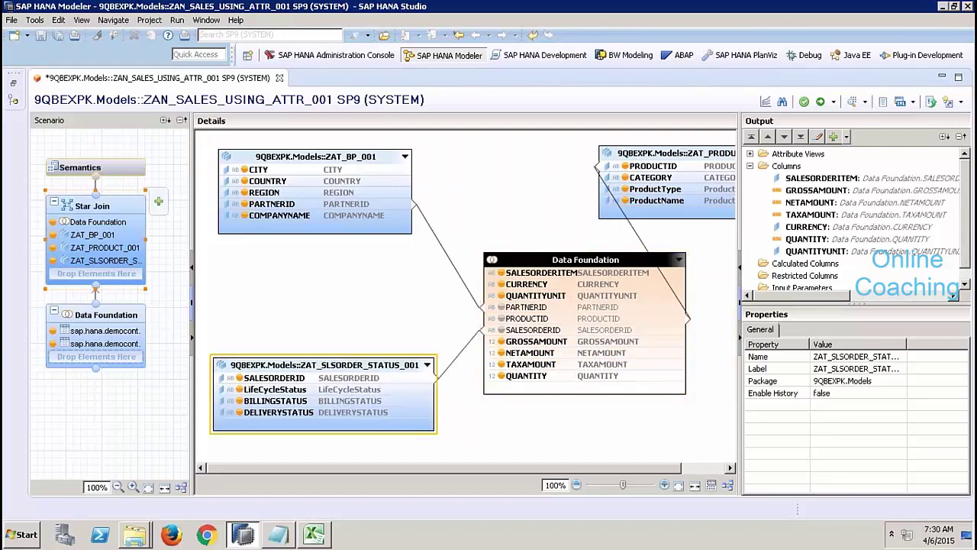
{"action": "left_click", "coordinate": [313, 533]}
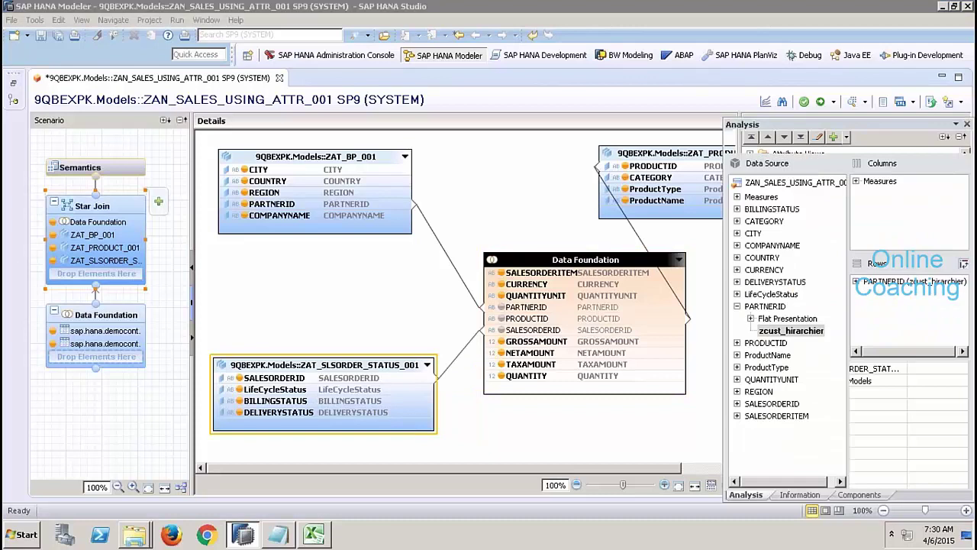
{"action": "left_click", "coordinate": [64, 73]}
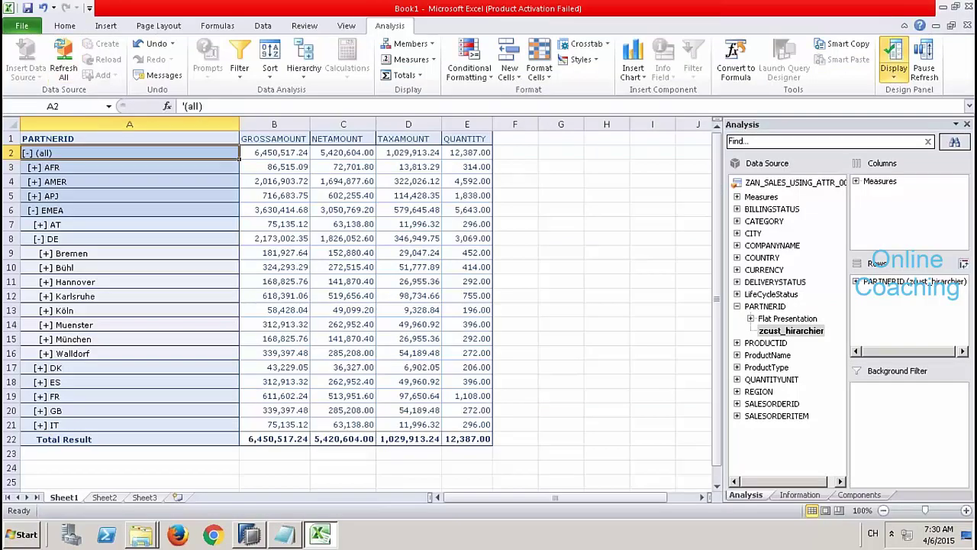
{"action": "left_click", "coordinate": [521, 222]}
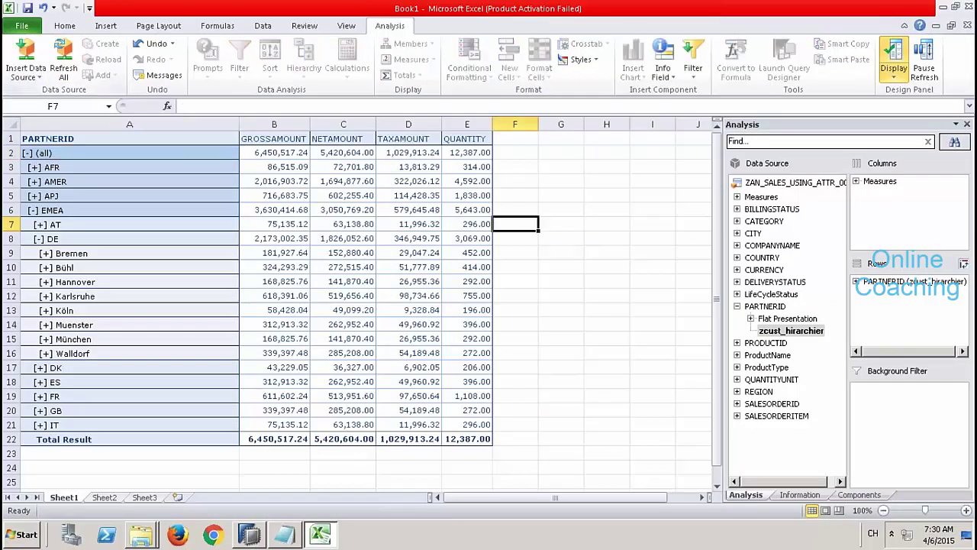
{"action": "left_click", "coordinate": [34, 77]}
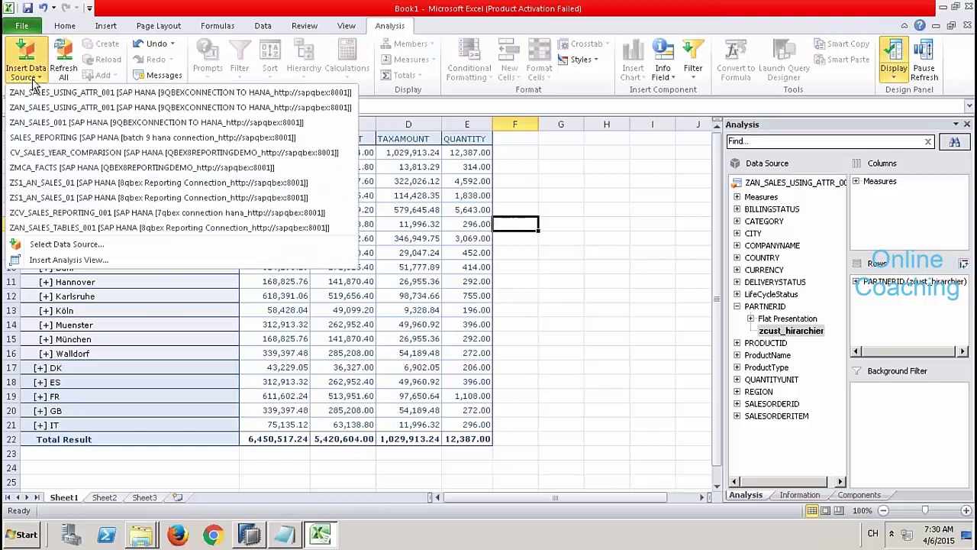
{"action": "left_click", "coordinate": [68, 244]}
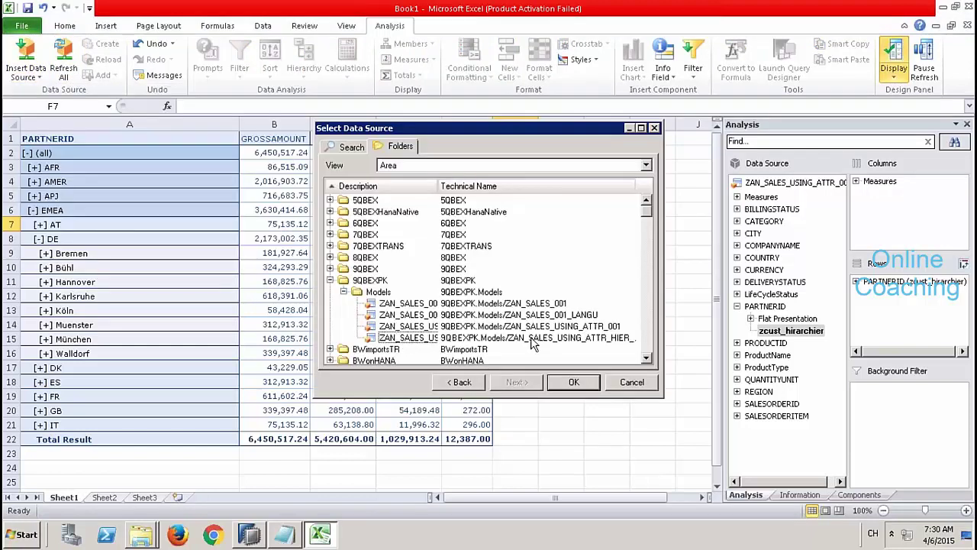
{"action": "left_click", "coordinate": [630, 386]}
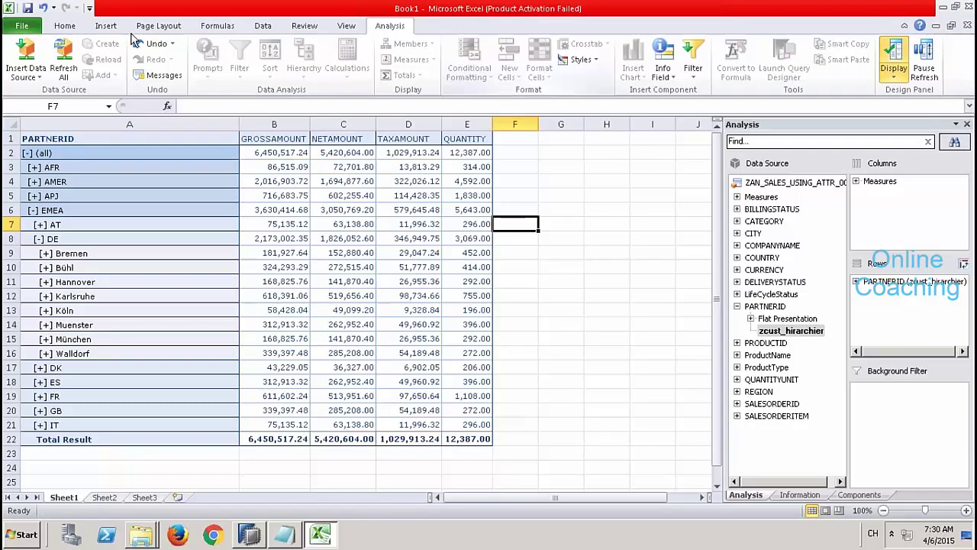
{"action": "left_click", "coordinate": [41, 79]}
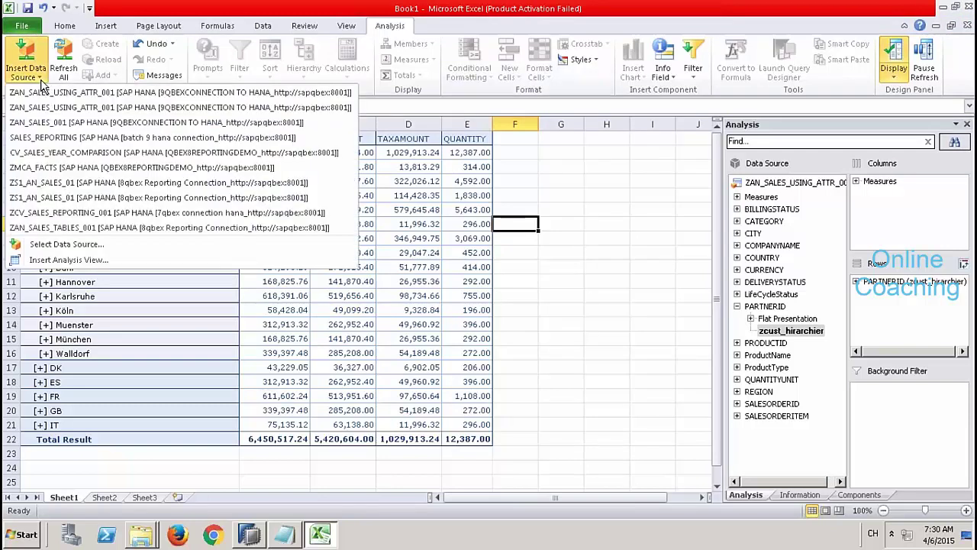
{"action": "left_click", "coordinate": [545, 196]}
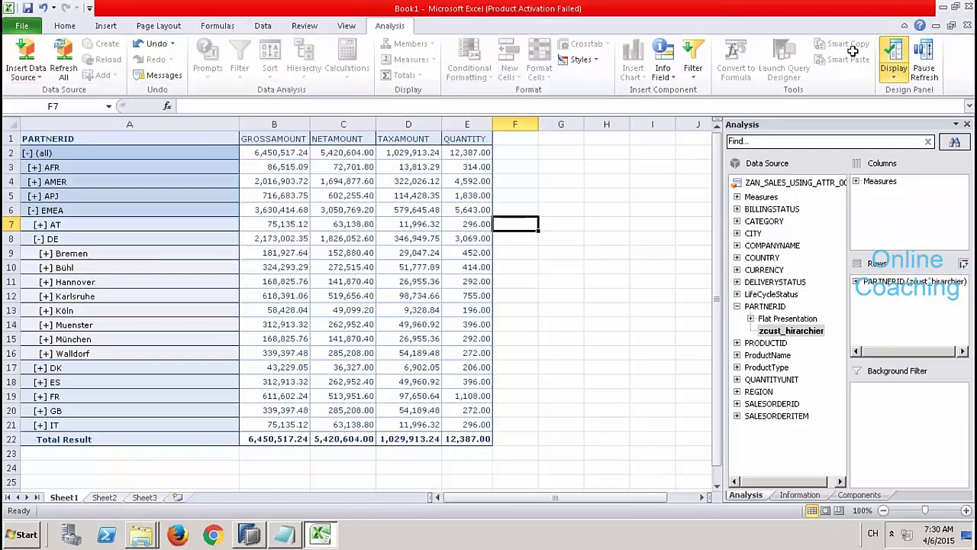
Step: Close the Book1 workbook without saving its changes and exit Excel
{"action": "left_click", "coordinate": [968, 26]}
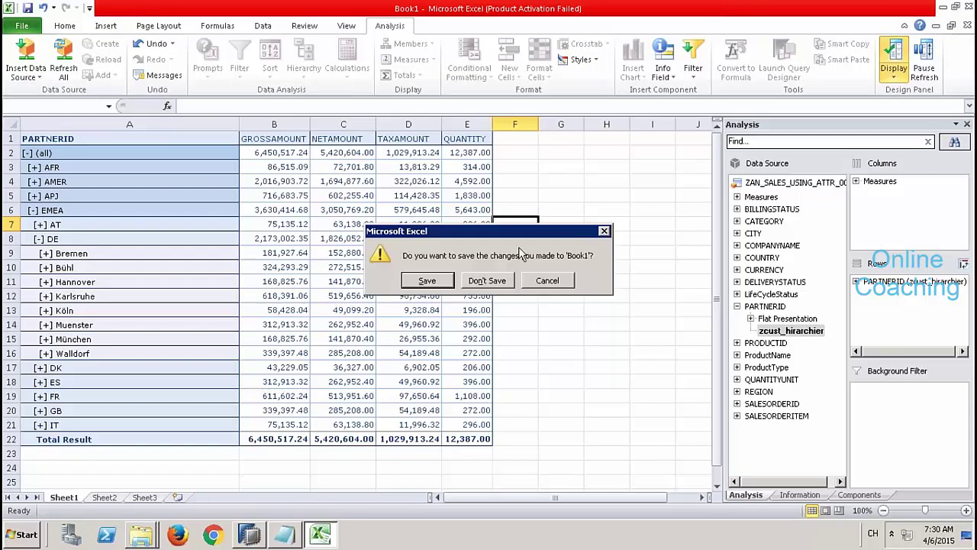
{"action": "left_click", "coordinate": [487, 282]}
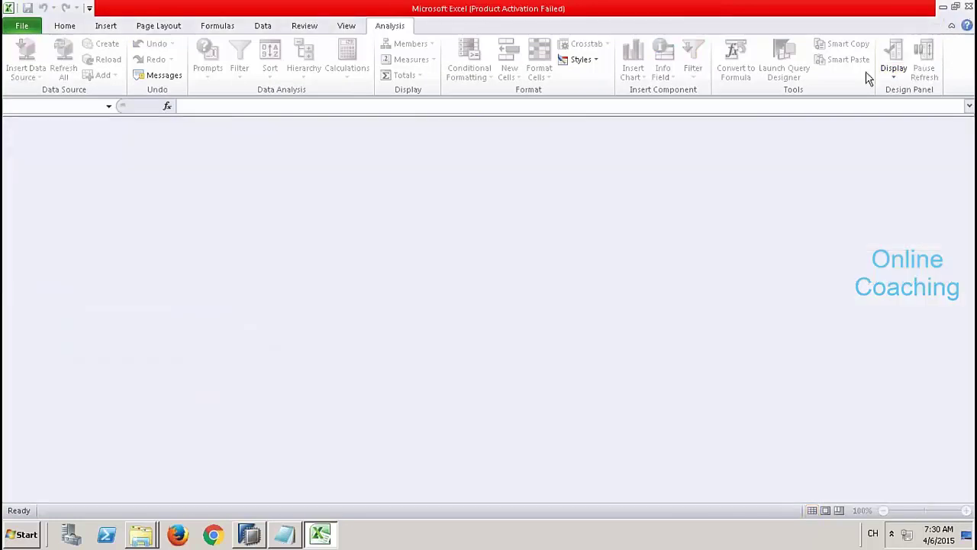
{"action": "left_click", "coordinate": [967, 7]}
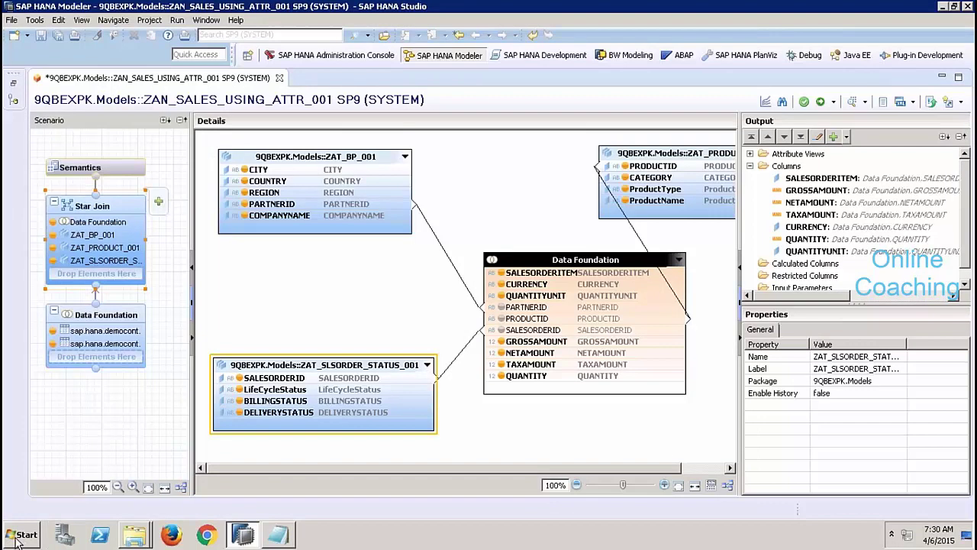
Step: Launch Analysis for Microsoft Excel again from the SAP BusinessObjects Analysis program group and show its Analysis commands
{"action": "left_click", "coordinate": [17, 536]}
{"action": "left_click", "coordinate": [59, 479]}
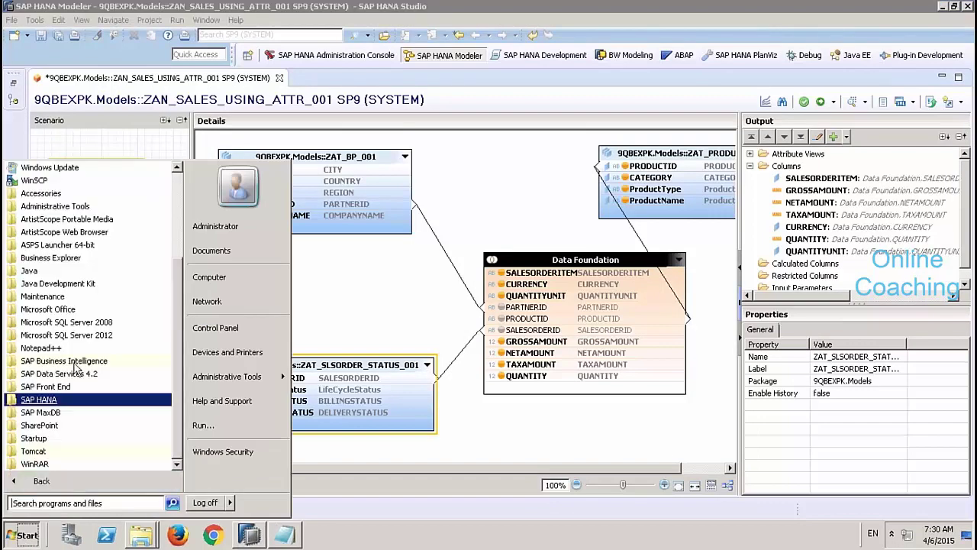
{"action": "left_click", "coordinate": [83, 362]}
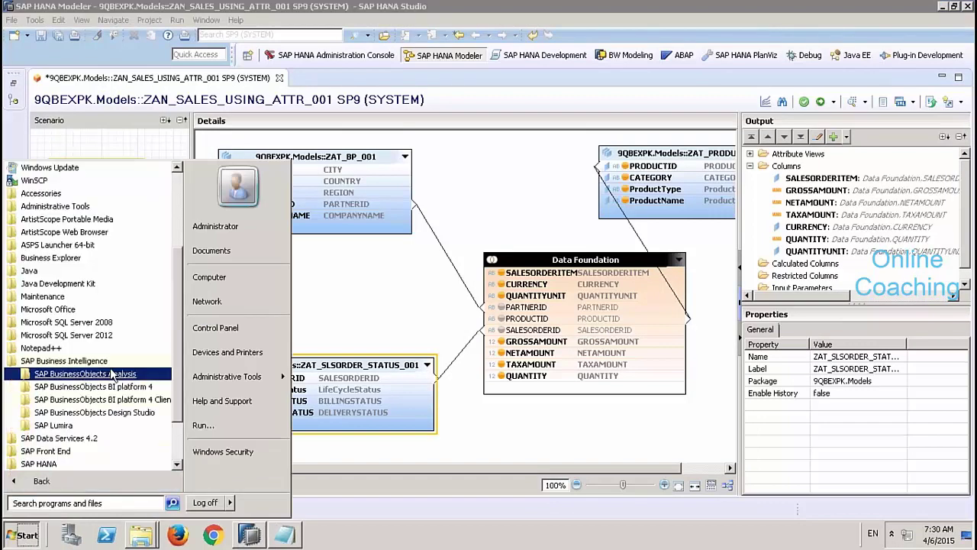
{"action": "left_click", "coordinate": [110, 374]}
{"action": "left_click", "coordinate": [114, 386]}
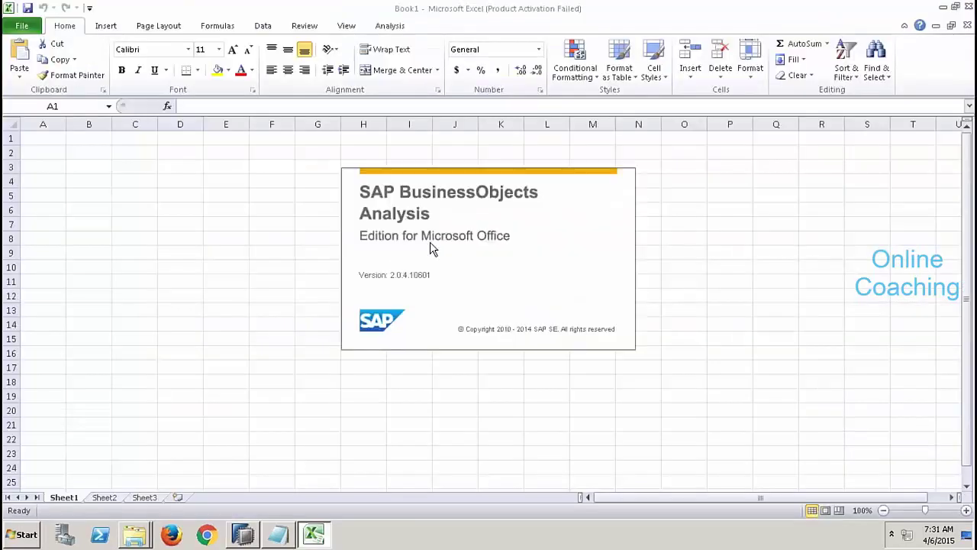
{"action": "left_click", "coordinate": [389, 25]}
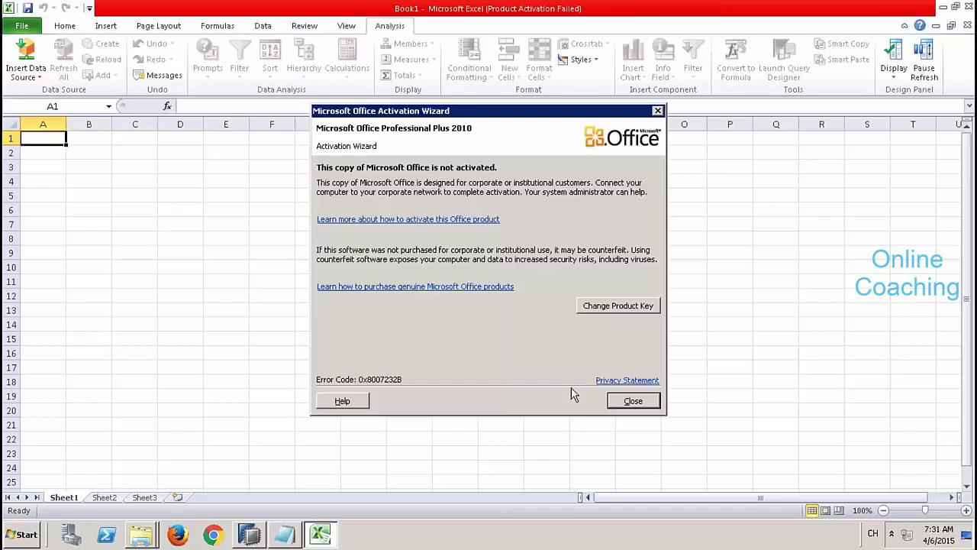
Step: Dismiss the Office activation notice and start inserting an analysis data source, skipping the BI platform logon
{"action": "left_click", "coordinate": [634, 401]}
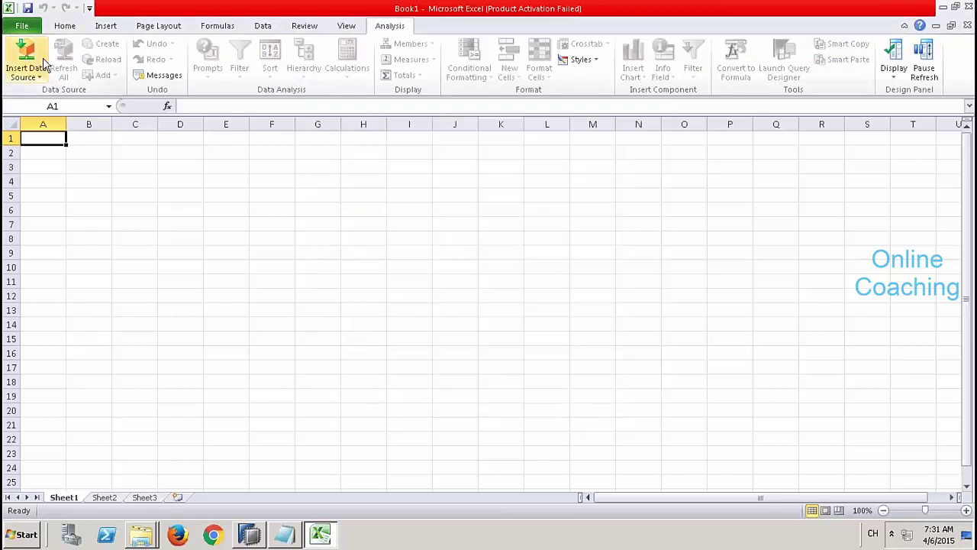
{"action": "left_click", "coordinate": [40, 76]}
{"action": "left_click", "coordinate": [58, 244]}
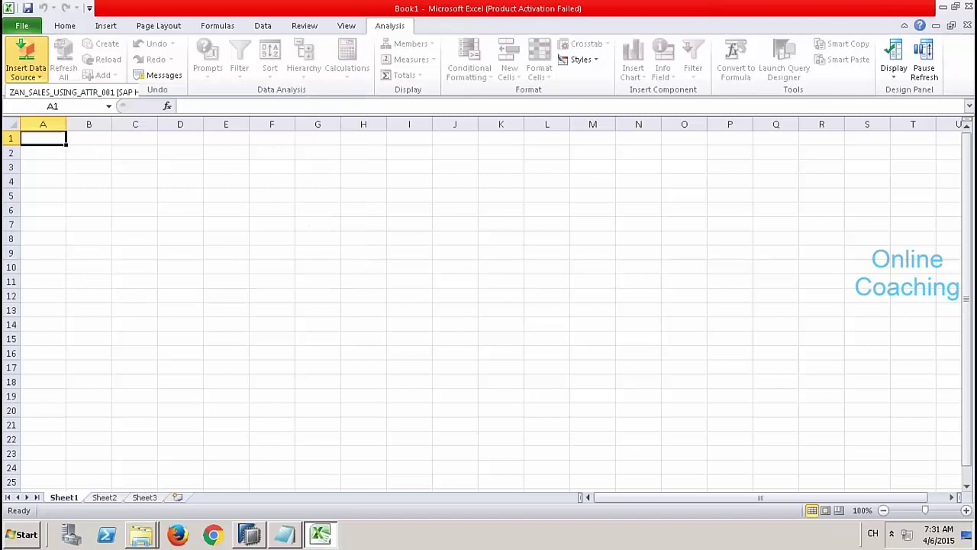
{"action": "left_click", "coordinate": [479, 322]}
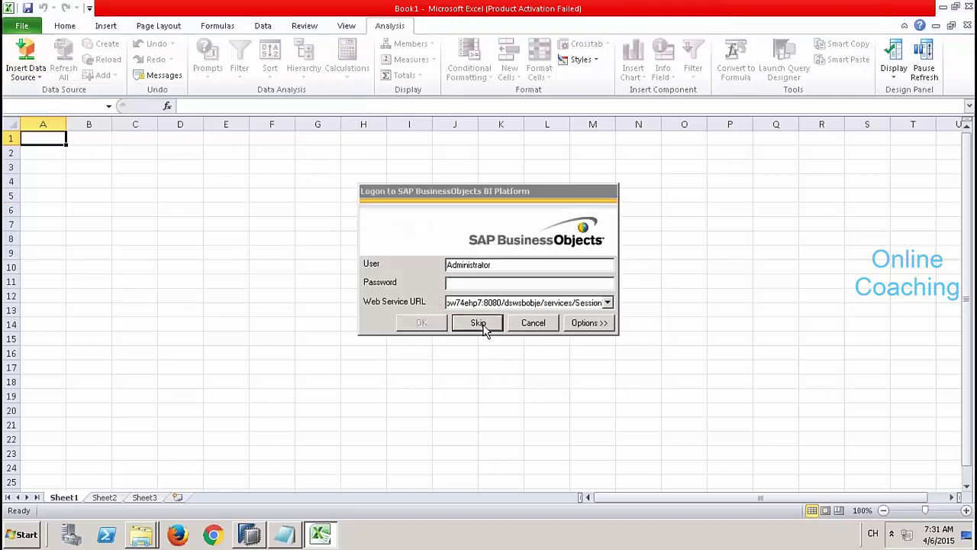
{"action": "right_click", "coordinate": [420, 220]}
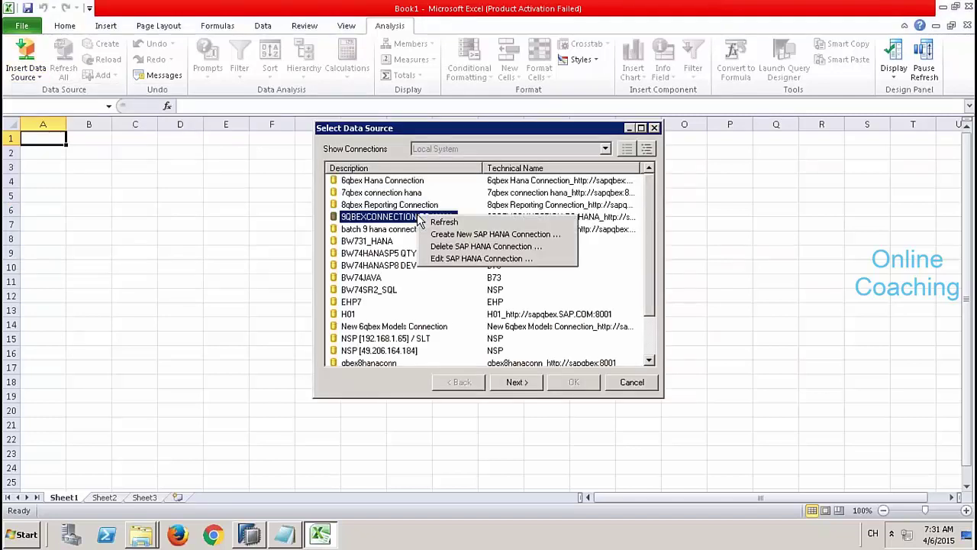
{"action": "left_click", "coordinate": [526, 238]}
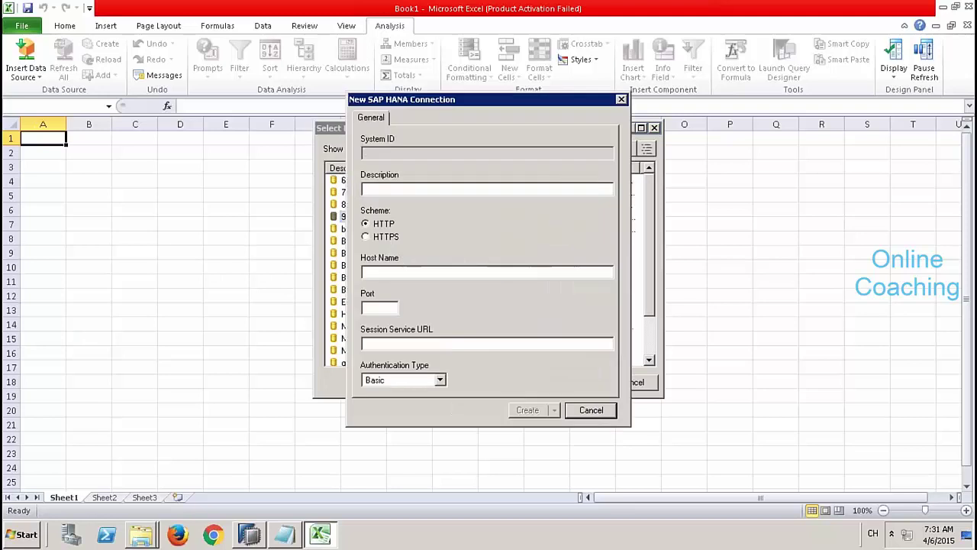
{"action": "left_click", "coordinate": [393, 274]}
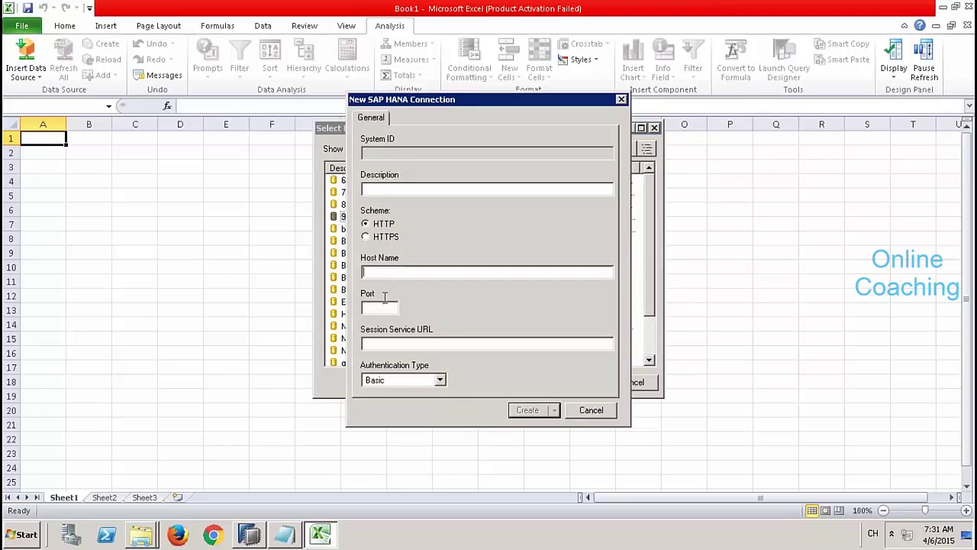
{"action": "type", "text": "80"}
{"action": "left_click", "coordinate": [384, 273]}
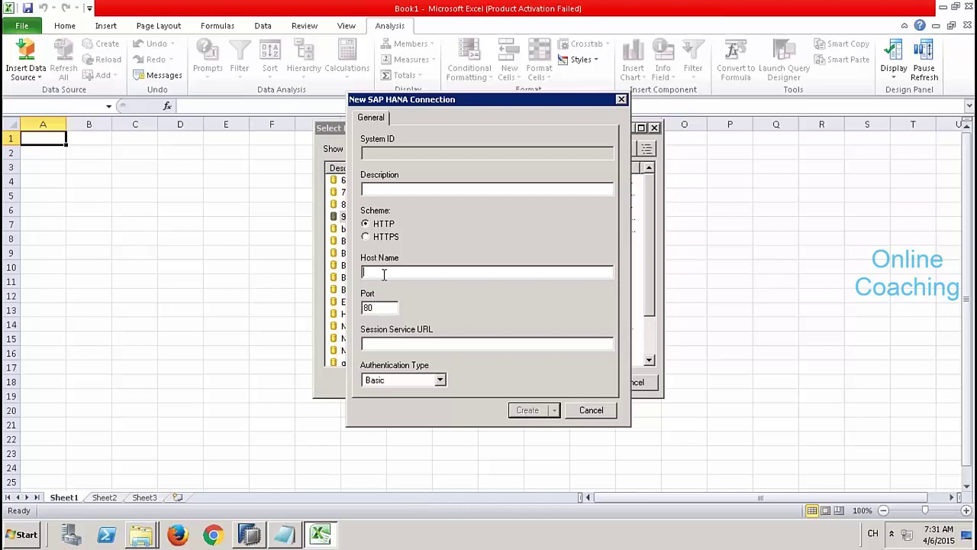
{"action": "left_click", "coordinate": [591, 412]}
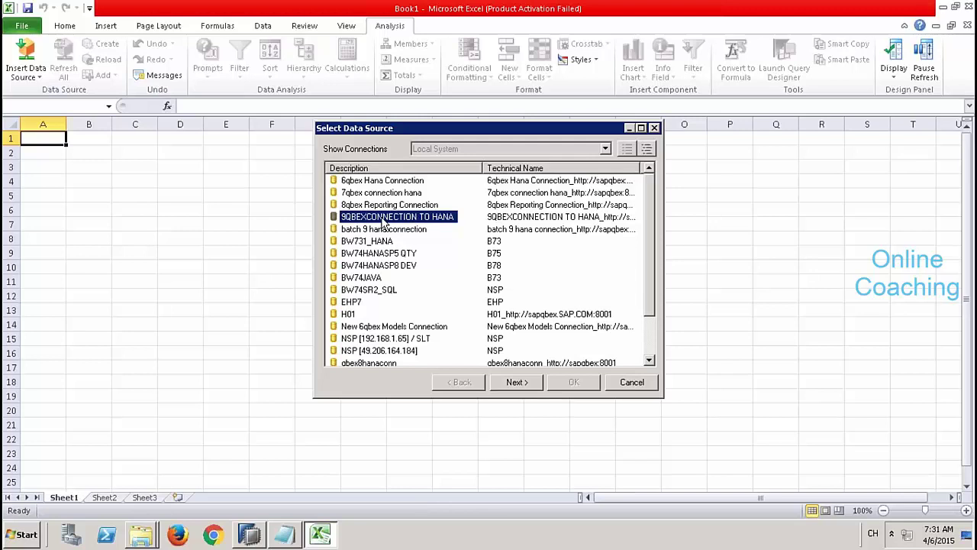
Step: Log on to the 9QBEXCONNECTION TO HANA connection by entering the account password
{"action": "left_click", "coordinate": [511, 382]}
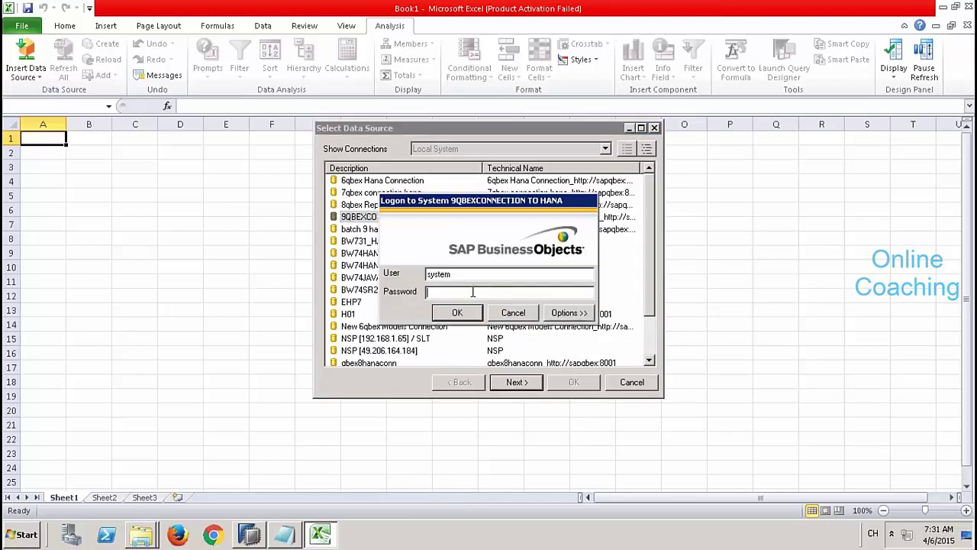
{"action": "type", "text": "**********"}
{"action": "key", "text": "Return"}
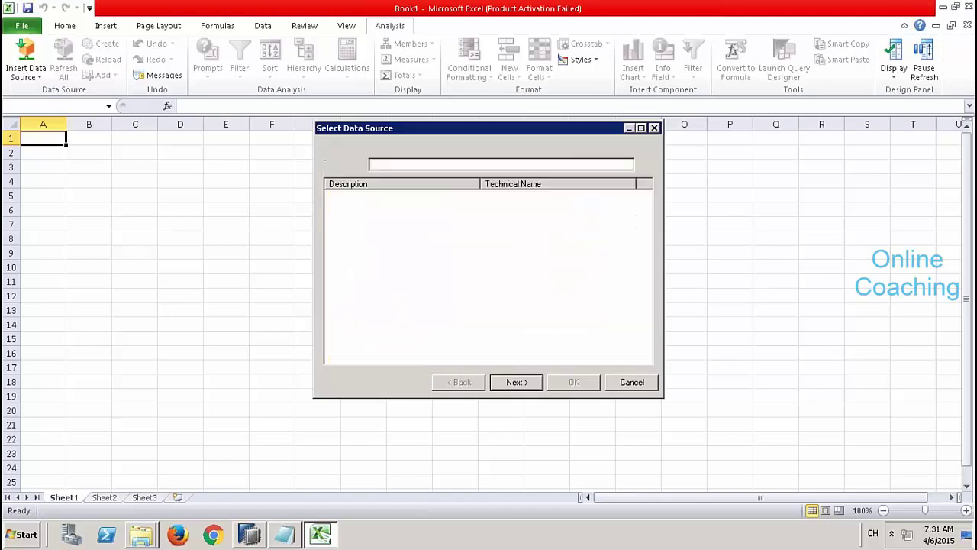
Step: Browse the folder view to the 9QBEXPK Models package and widen the Description column to read the sales view names
{"action": "left_click", "coordinate": [398, 146]}
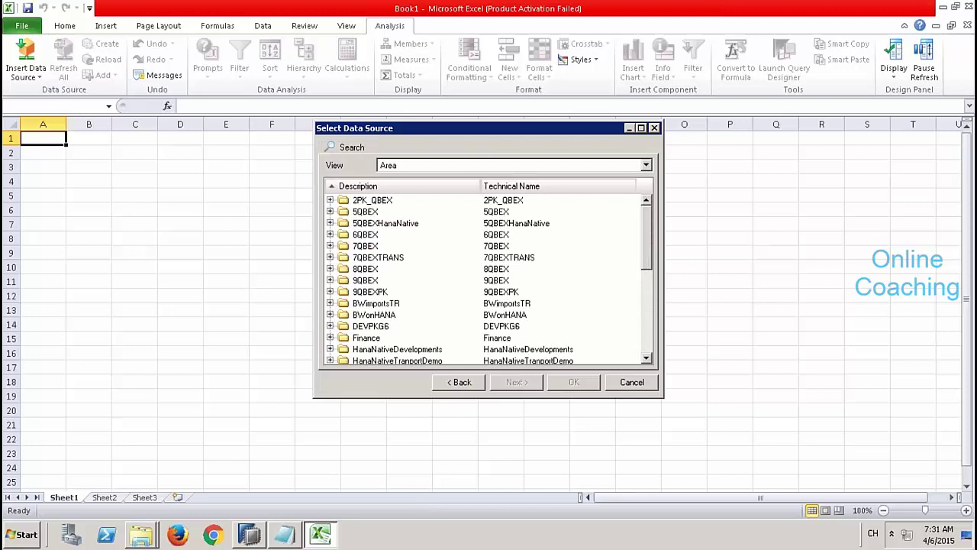
{"action": "left_click", "coordinate": [330, 291]}
{"action": "left_click", "coordinate": [343, 303]}
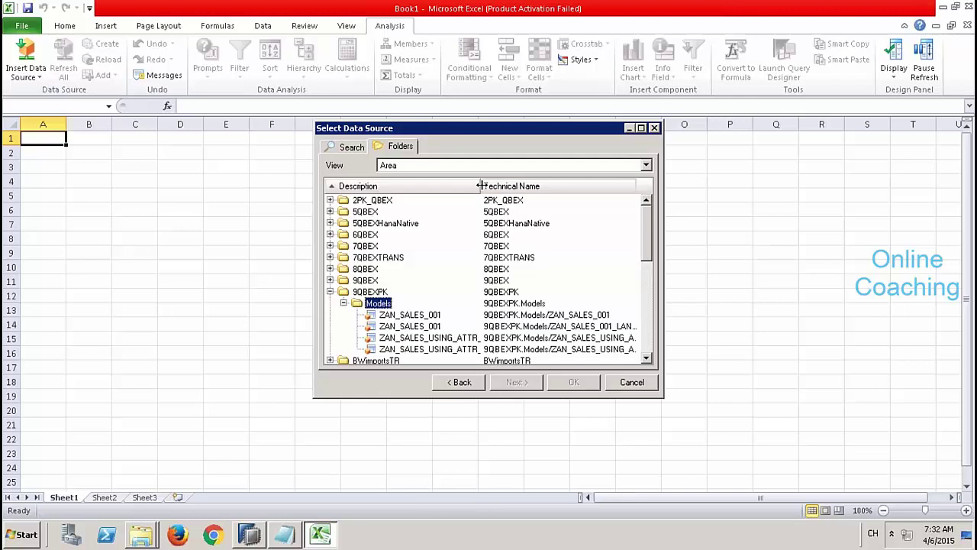
{"action": "left_click_drag", "start_coordinate": [481, 185], "coordinate": [534, 185]}
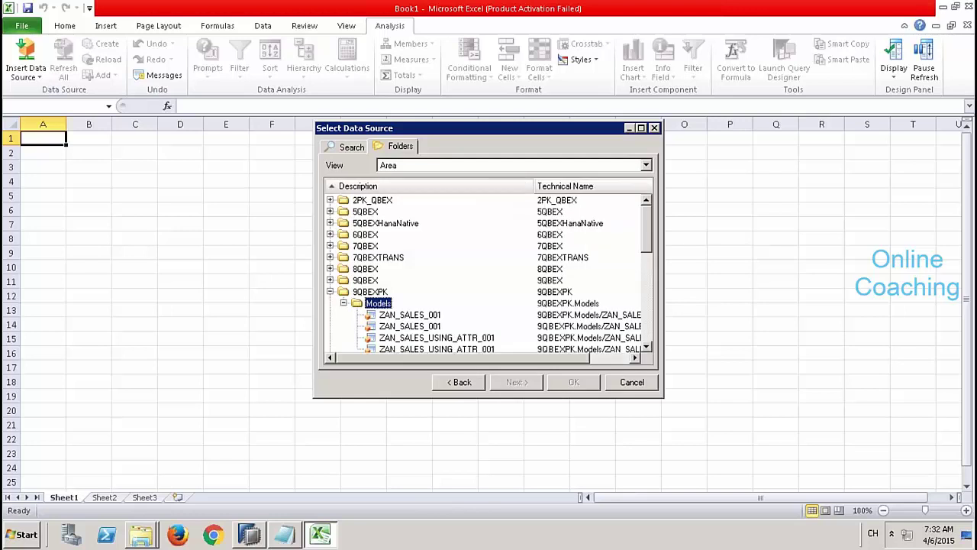
{"action": "left_click", "coordinate": [646, 350]}
{"action": "left_click", "coordinate": [647, 349]}
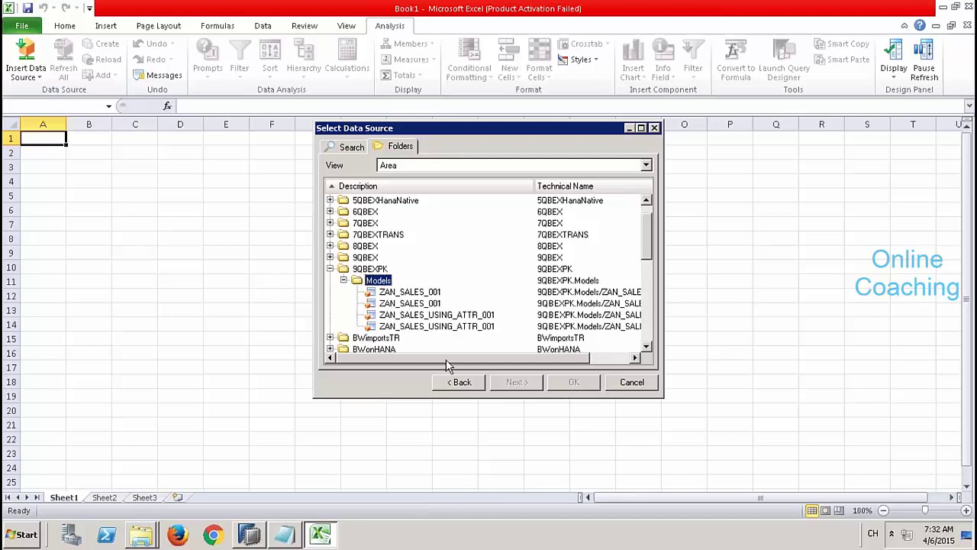
Step: Go back to the connection list, enlarge the dialog to review the SAP HANA connections, and cancel the data source selection
{"action": "left_click", "coordinate": [454, 383]}
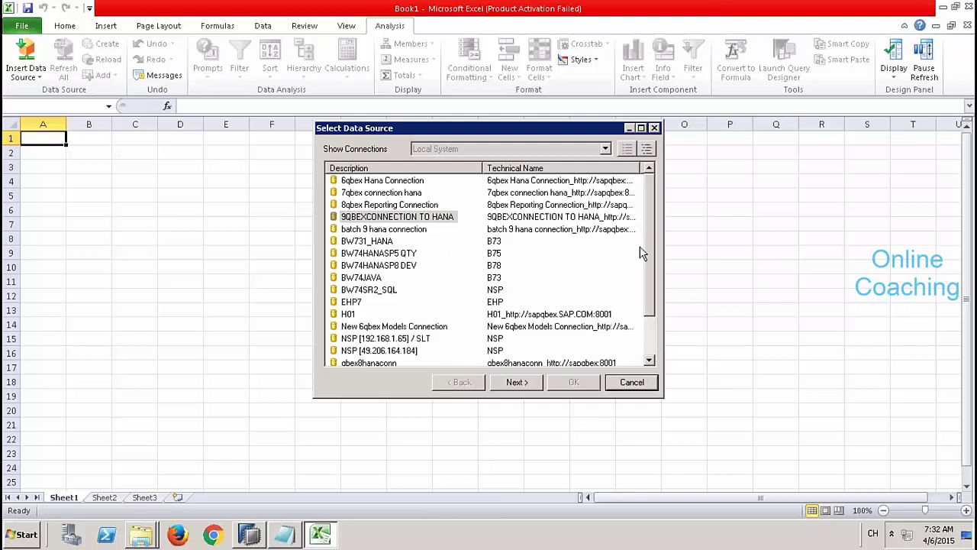
{"action": "mouse_move", "coordinate": [647, 244]}
{"action": "left_mouse_down"}
{"action": "mouse_move", "coordinate": [646, 286]}
{"action": "mouse_move", "coordinate": [640, 262]}
{"action": "left_mouse_up"}
{"action": "scroll", "coordinate": [639, 262], "scroll_direction": "up", "scroll_amount": 2}
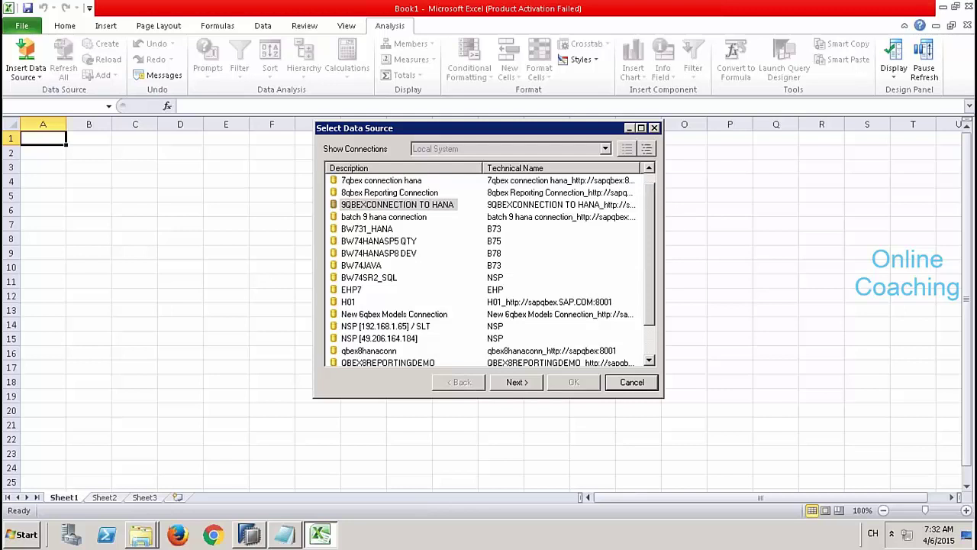
{"action": "left_click", "coordinate": [648, 183]}
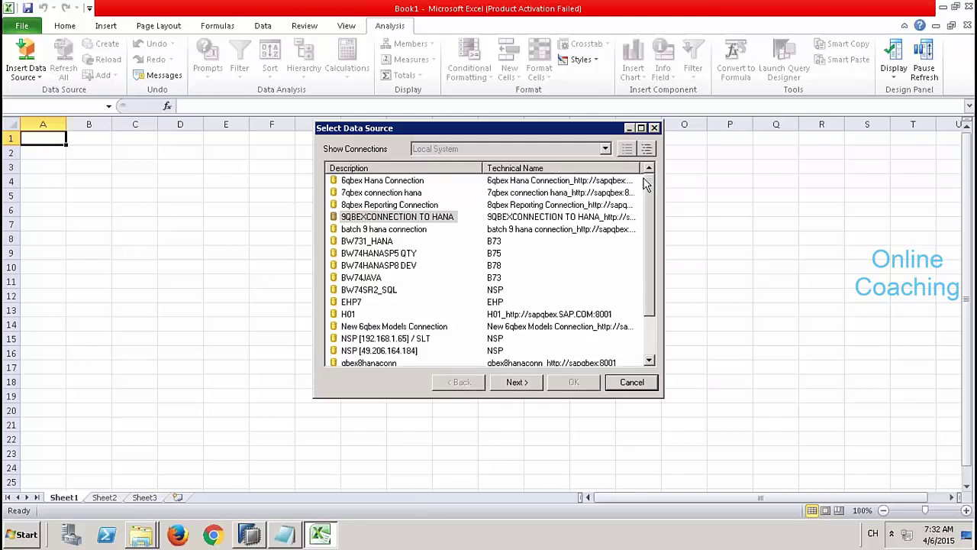
{"action": "left_click", "coordinate": [428, 218]}
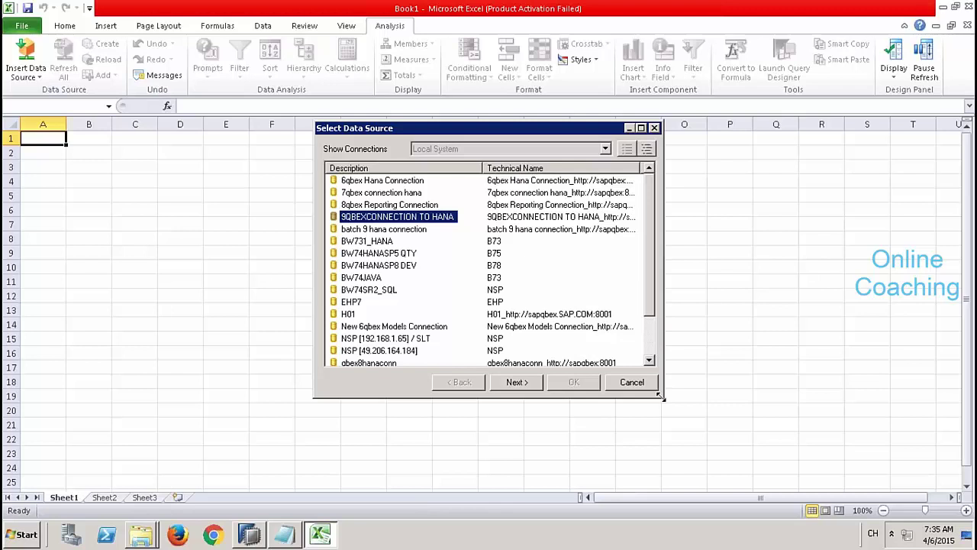
{"action": "left_click_drag", "start_coordinate": [661, 395], "coordinate": [708, 442]}
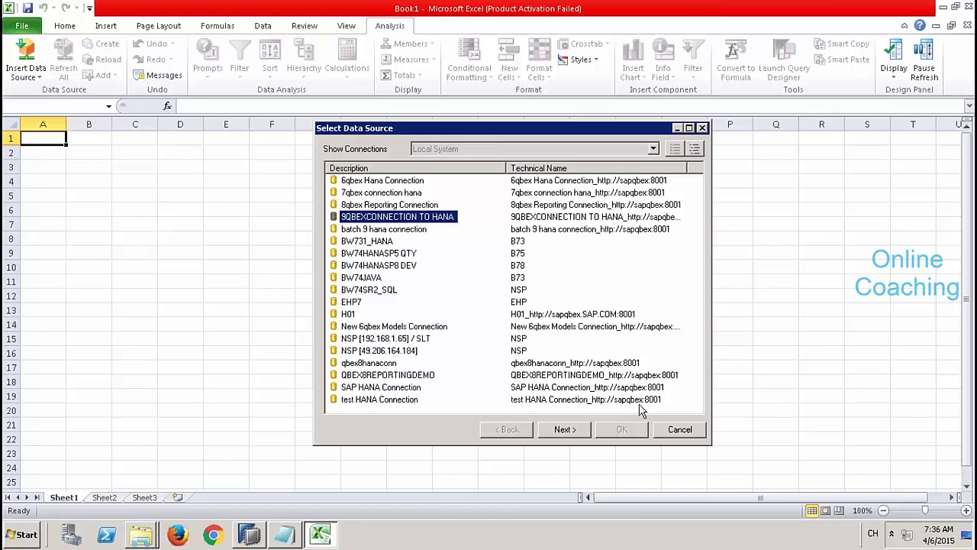
{"action": "left_click", "coordinate": [676, 430]}
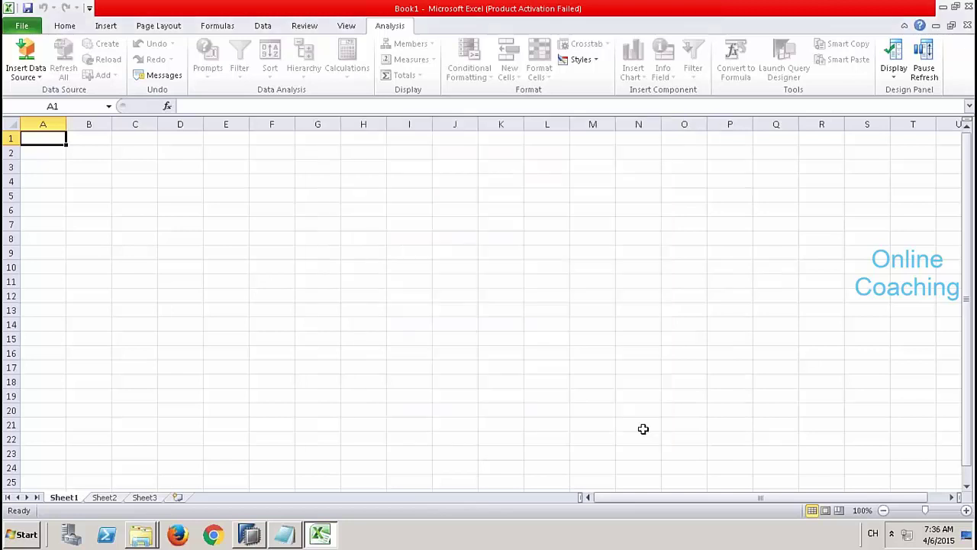
Step: Switch to SAP HANA Studio to review the Star Join of ZAN_SALES_USING_ATTR_001, and return to the Excel workbook
{"action": "left_click", "coordinate": [251, 534]}
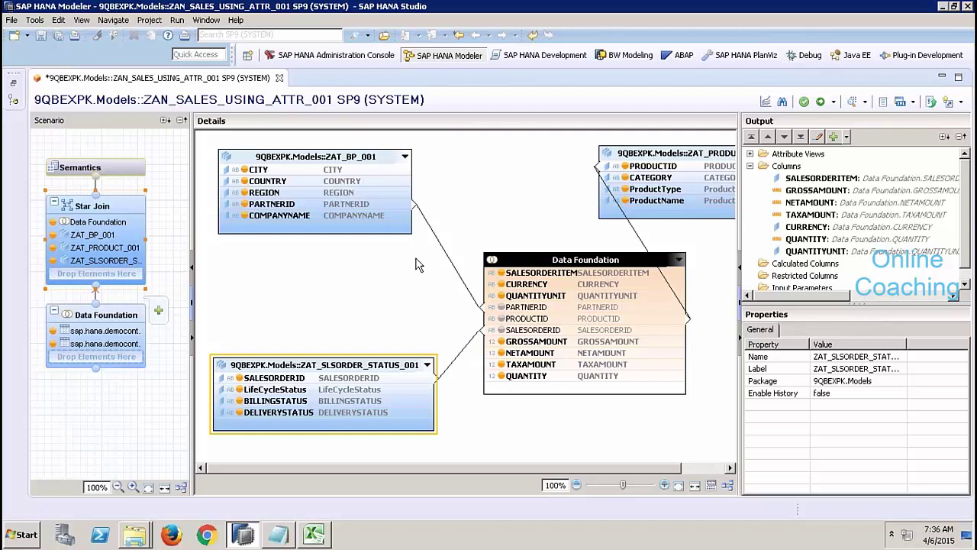
{"action": "left_click", "coordinate": [409, 272]}
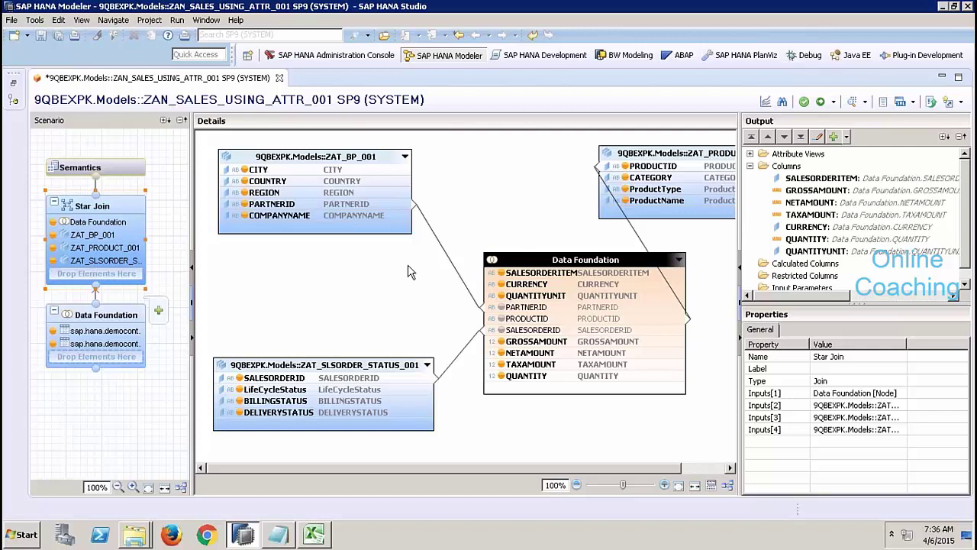
{"action": "left_click", "coordinate": [317, 533]}
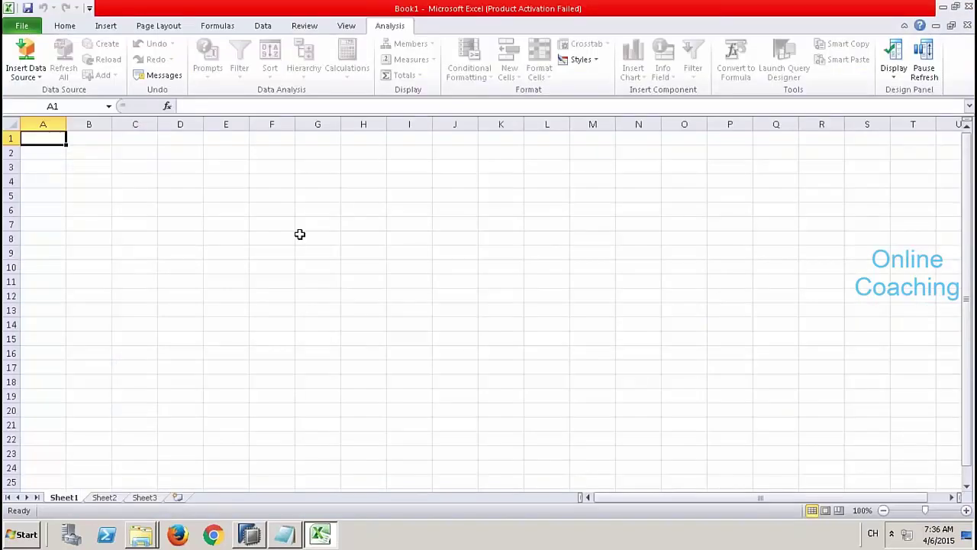
Step: Enter "attr view" in cell F7 and "Join Engine" in cell I7 of Sheet1
{"action": "left_click", "coordinate": [275, 224]}
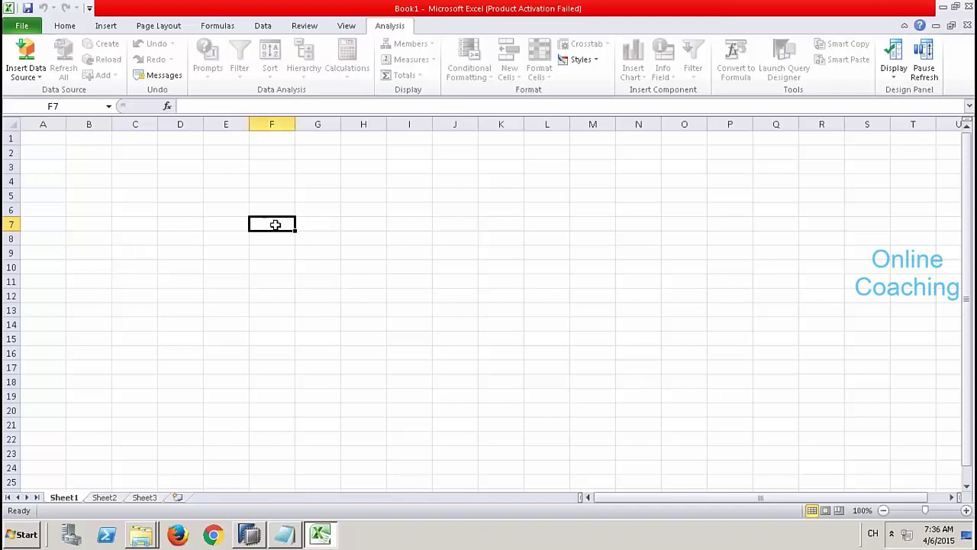
{"action": "type", "text": "attr"}
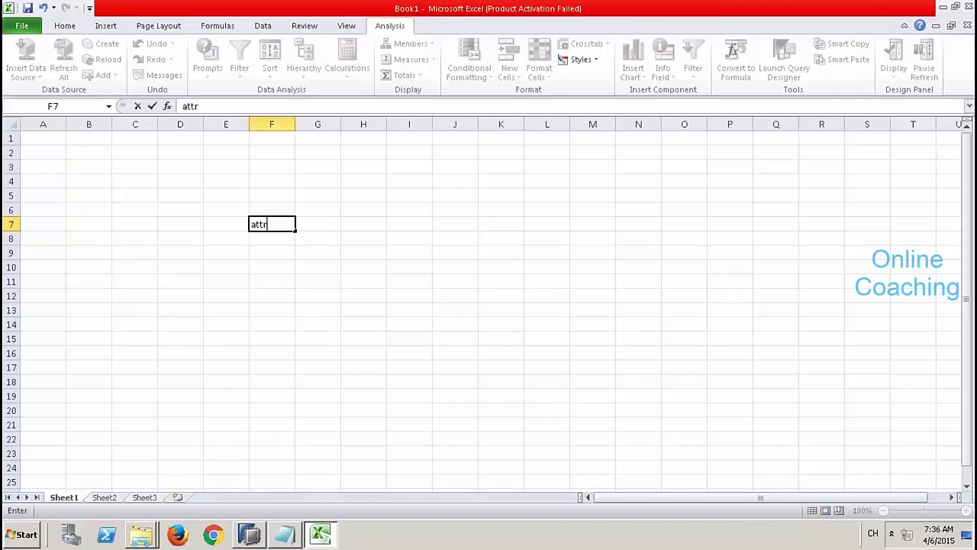
{"action": "type", "text": " view"}
{"action": "key", "text": "Tab"}
{"action": "key", "text": "Tab"}
{"action": "key", "text": "Tab"}
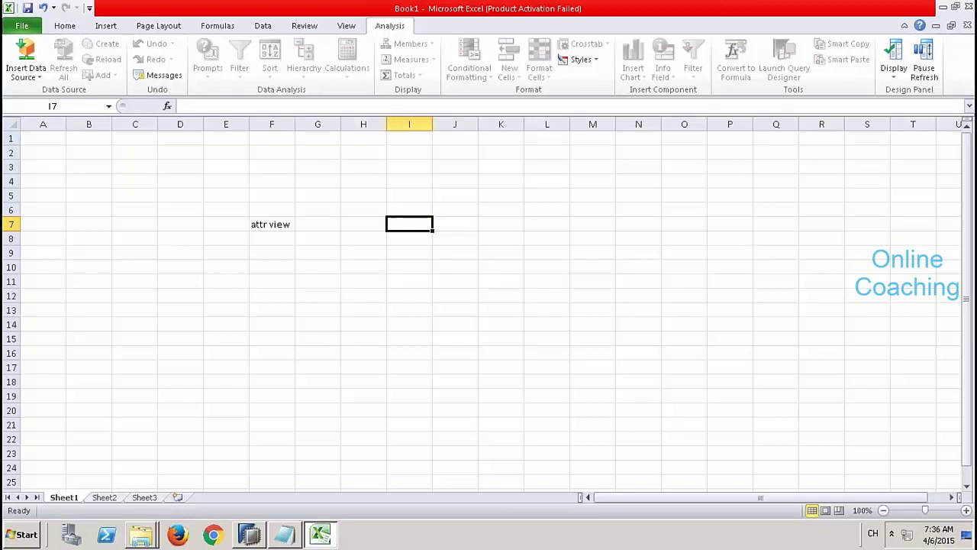
{"action": "type", "text": "Join E"}
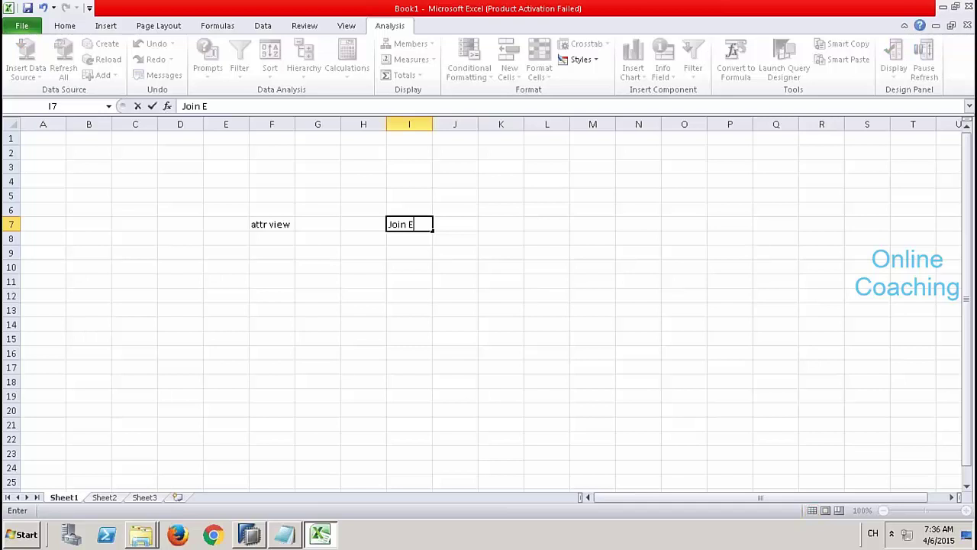
{"action": "type", "text": "ngine"}
{"action": "key", "text": "Return"}
Step: Enter "ann view" in cell F9 and "OLAP Engine" in cell I9
{"action": "key", "text": "Down"}
{"action": "key", "text": "Left"}
{"action": "key", "text": "Left"}
{"action": "key", "text": "Left"}
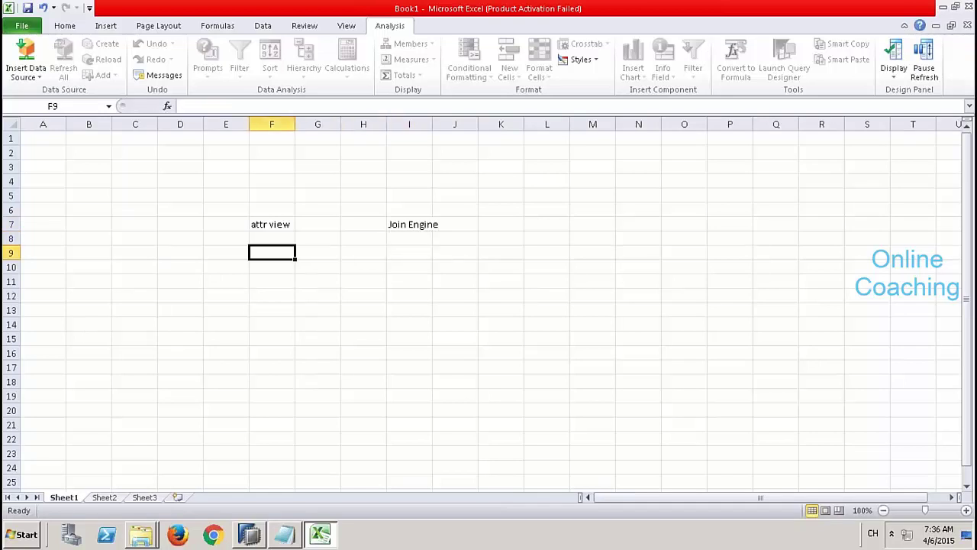
{"action": "type", "text": "ann view"}
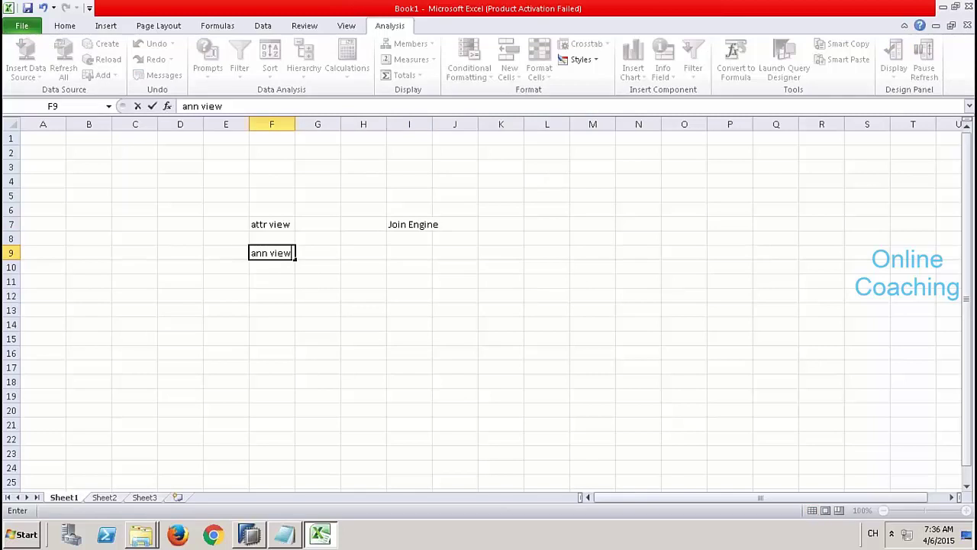
{"action": "key", "text": "Right"}
{"action": "key", "text": "Right"}
{"action": "key", "text": "Right"}
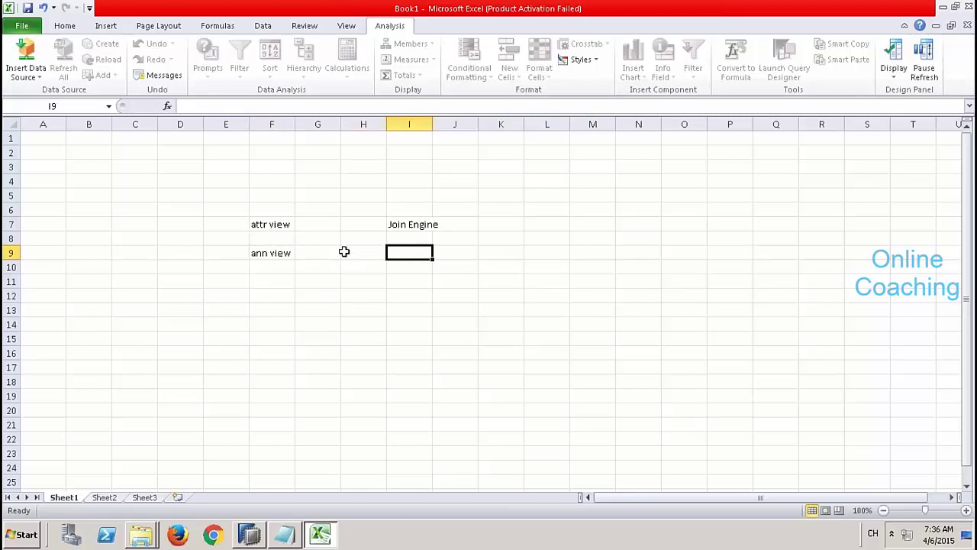
{"action": "type", "text": "OLAP"}
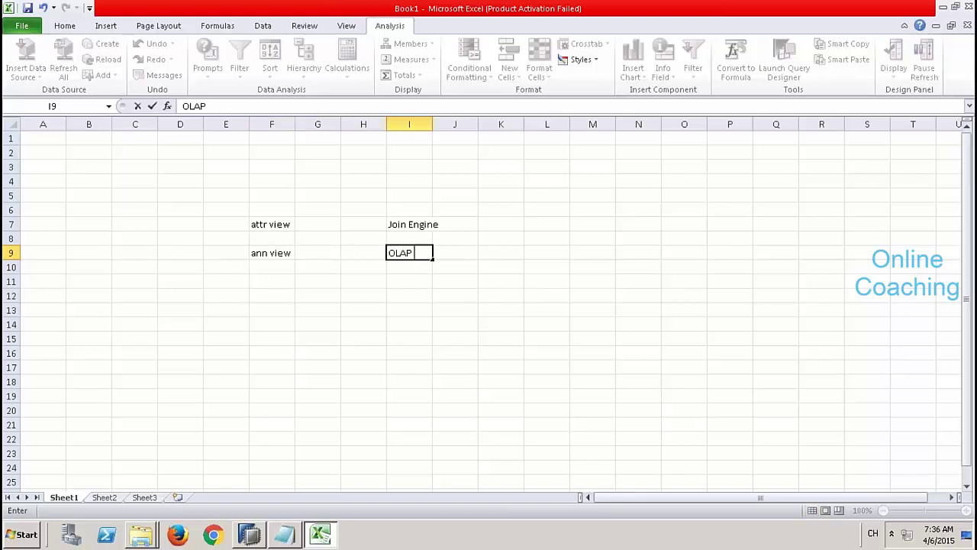
{"action": "type", "text": " Engine"}
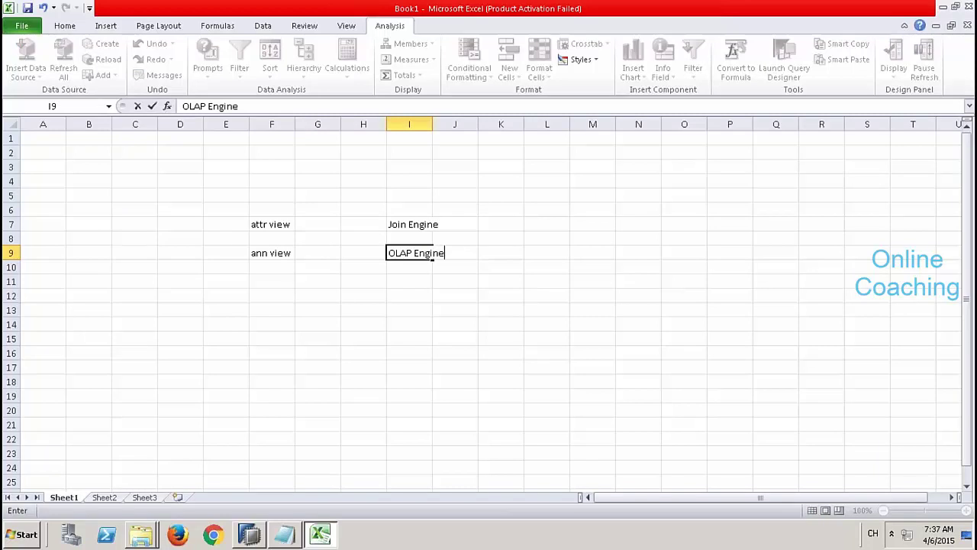
{"action": "key", "text": "Return"}
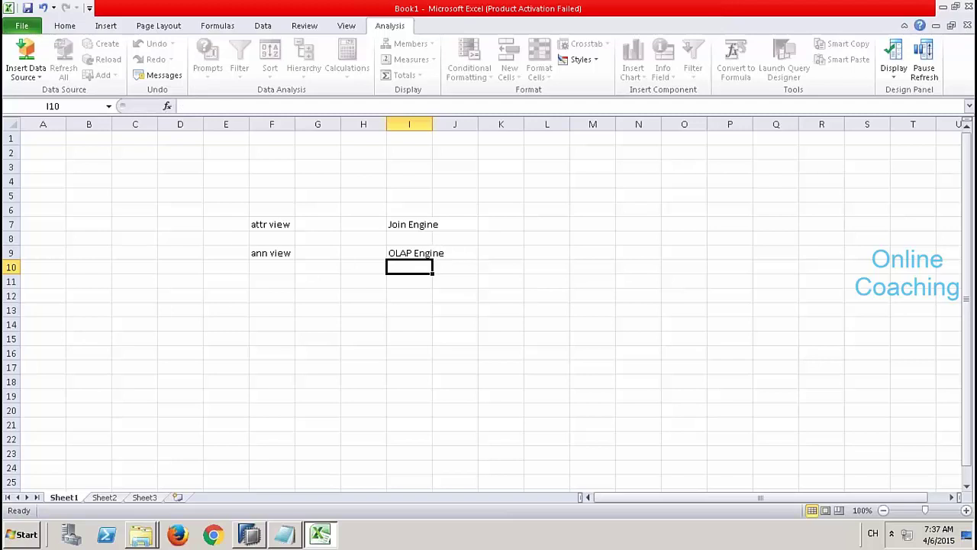
Step: Enter "atrr view + Ann view" in cell F12 of Sheet1
{"action": "key", "text": "Down"}
{"action": "key", "text": "Down"}
{"action": "key", "text": "Left"}
{"action": "key", "text": "Left"}
{"action": "key", "text": "Left"}
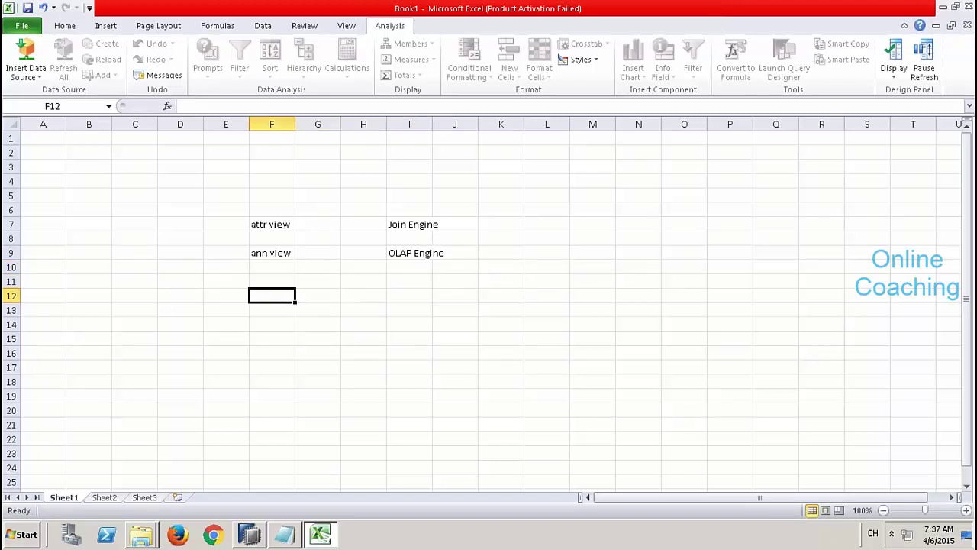
{"action": "type", "text": "atrr "}
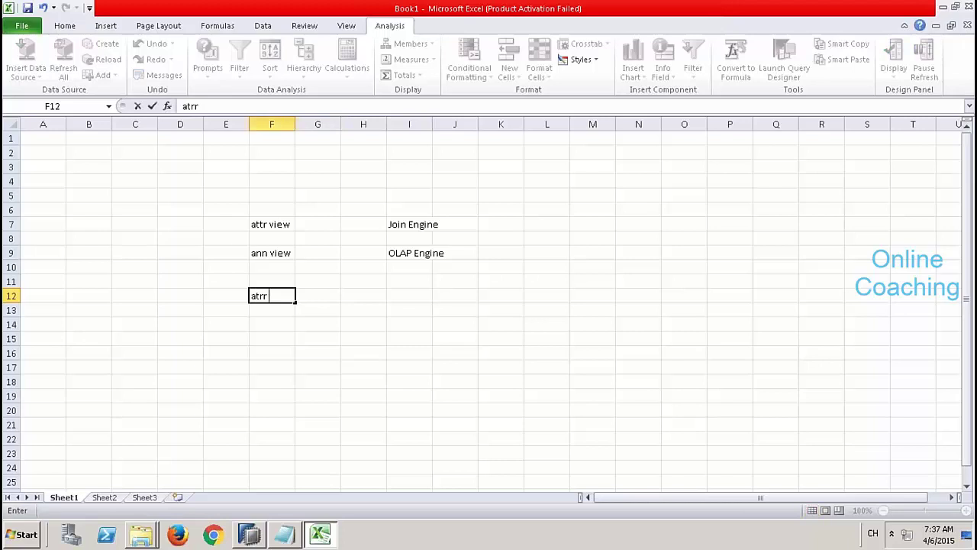
{"action": "type", "text": "view + Ann vi"}
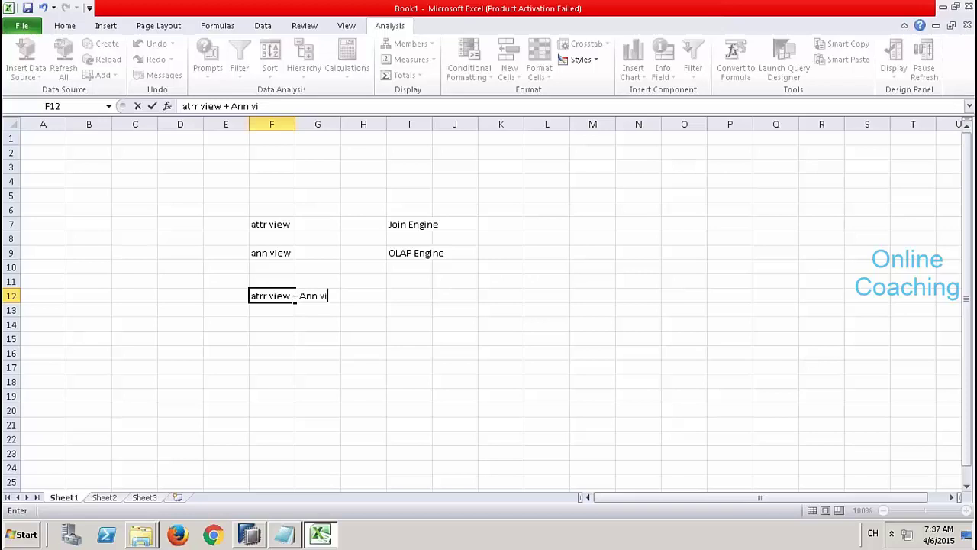
{"action": "type", "text": "ew"}
{"action": "key", "text": "Right"}
{"action": "key", "text": "Right"}
{"action": "key", "text": "Right"}
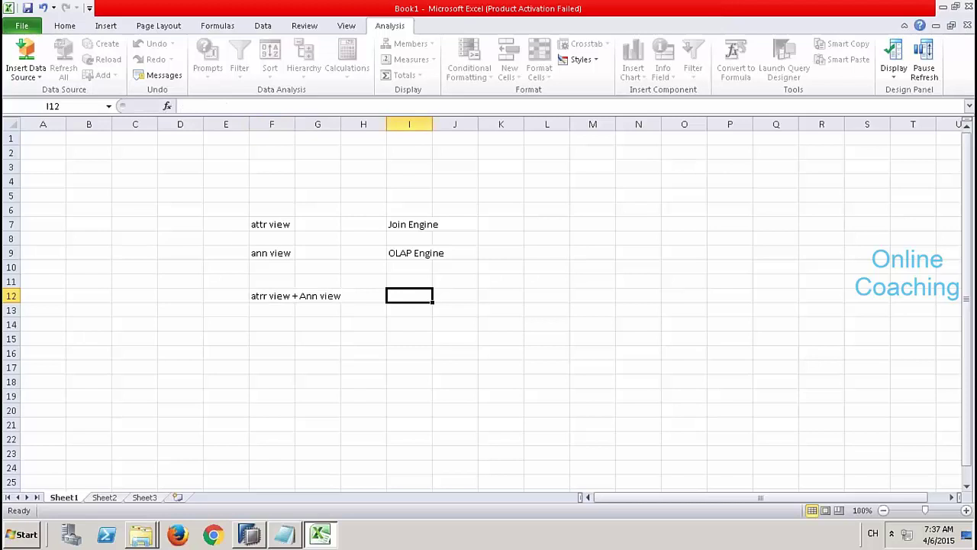
Step: Review the engines noted for the attribute and analytic views, and enter "OLAP engine" in cell I12
{"action": "left_click", "coordinate": [283, 224]}
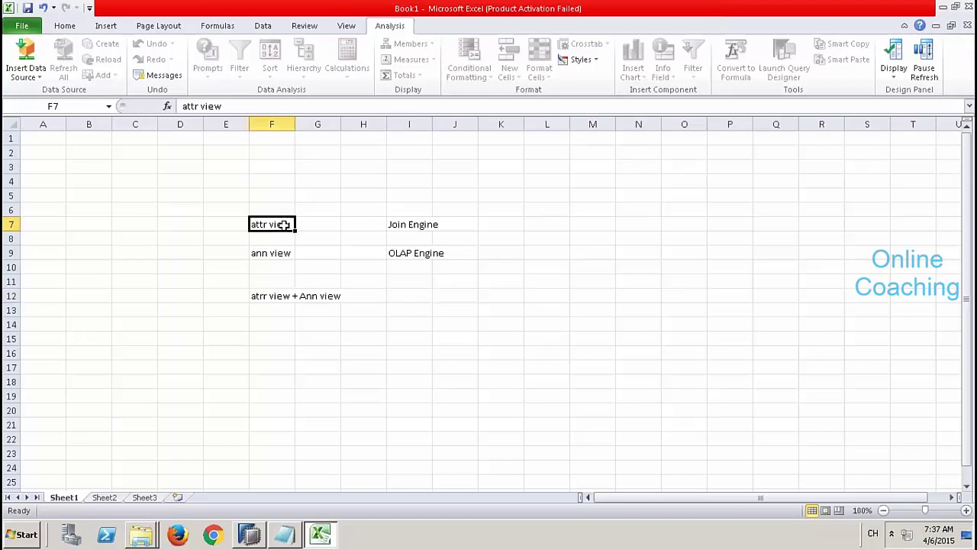
{"action": "left_click", "coordinate": [412, 223]}
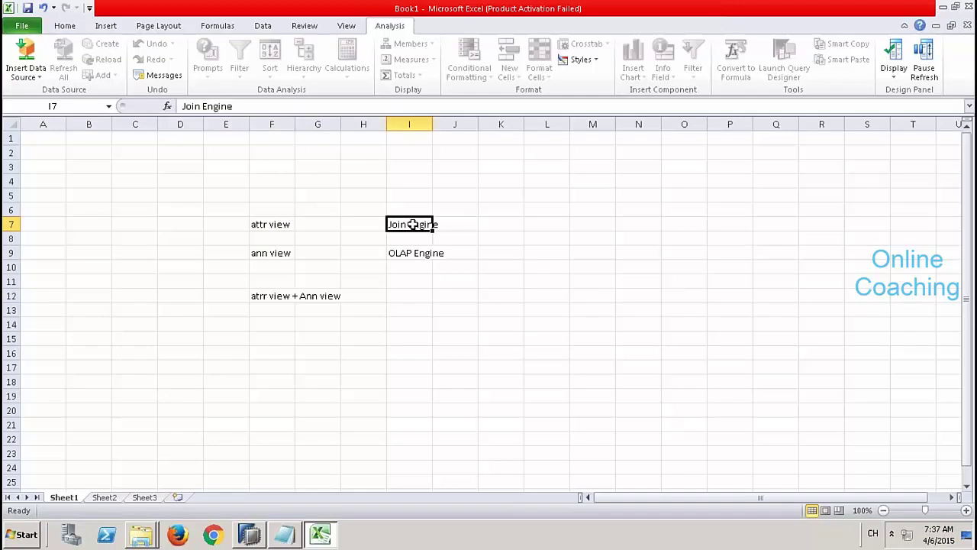
{"action": "left_click", "coordinate": [275, 254]}
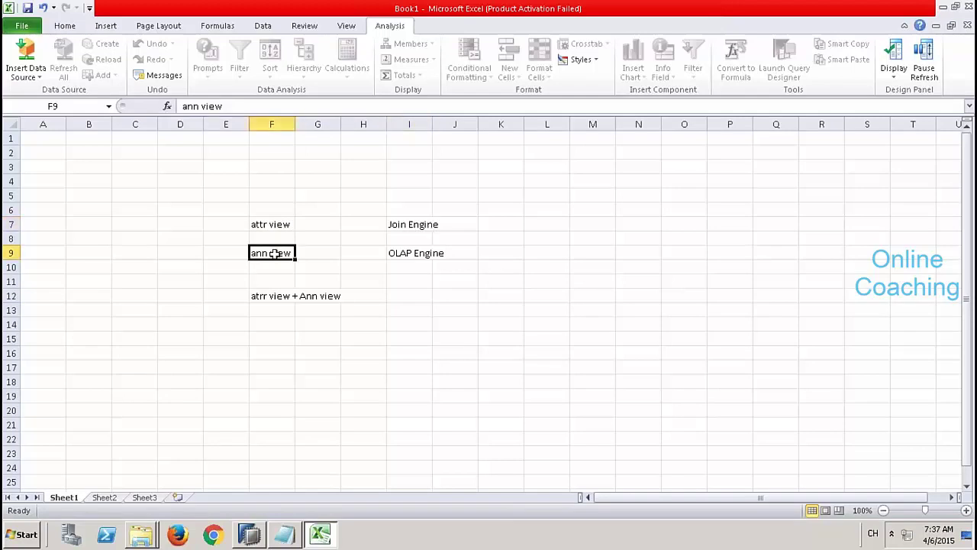
{"action": "left_click", "coordinate": [413, 255]}
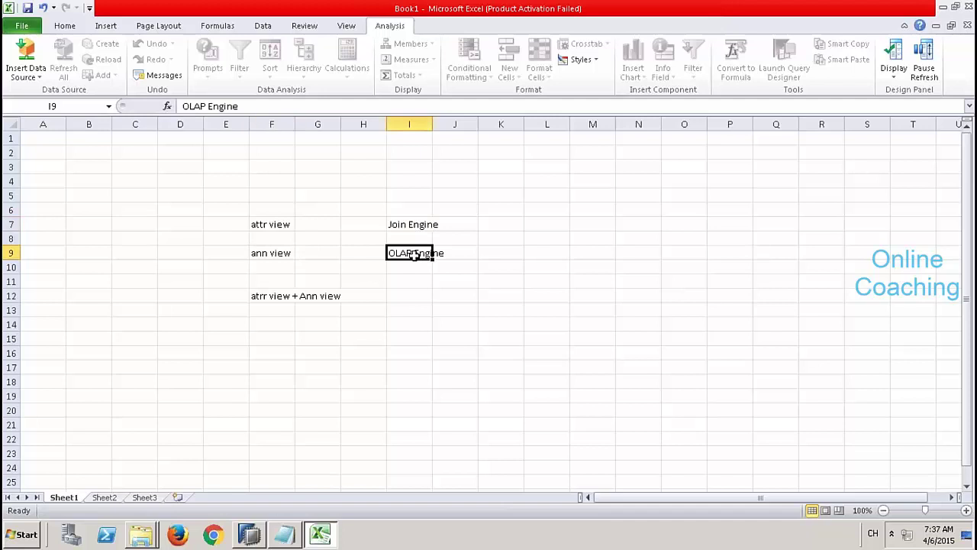
{"action": "left_click", "coordinate": [275, 297]}
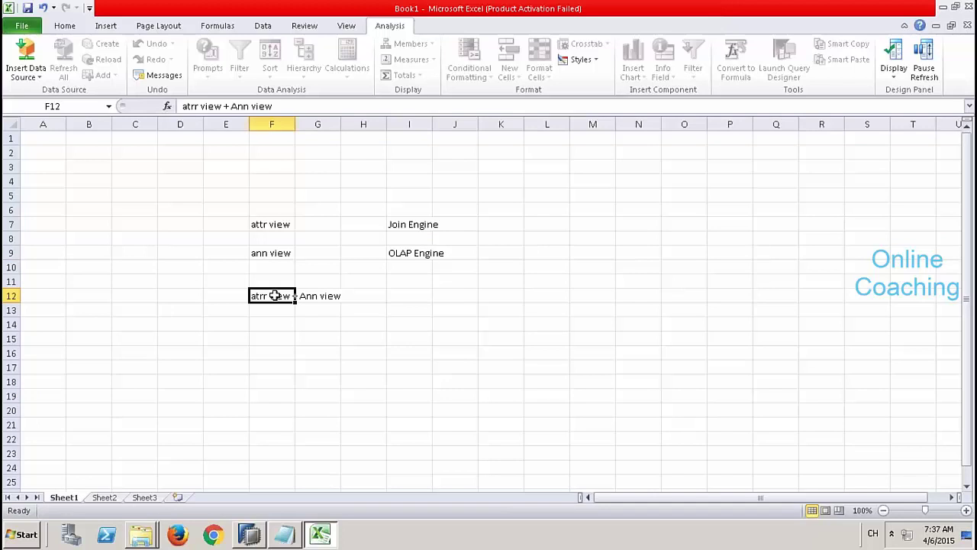
{"action": "key", "text": "Right"}
{"action": "key", "text": "Right"}
{"action": "key", "text": "Right"}
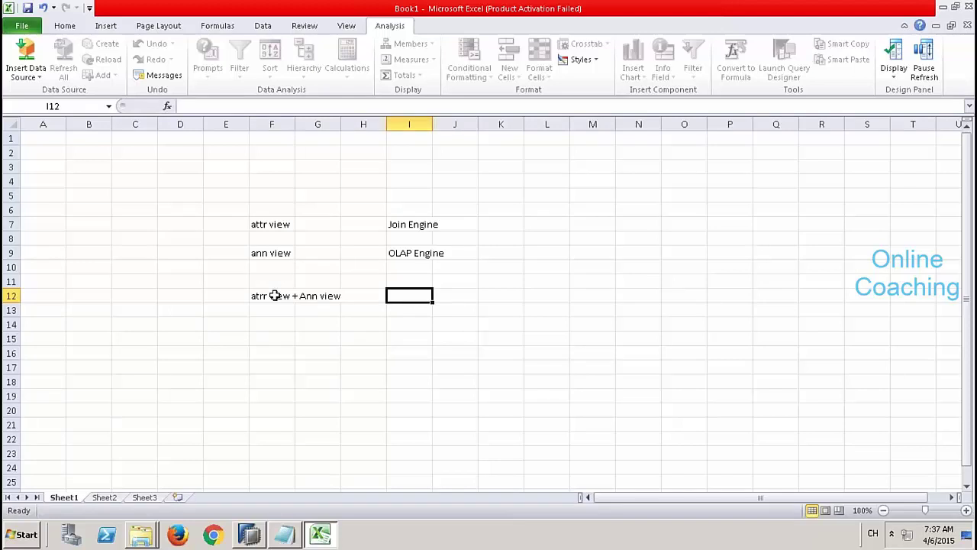
{"action": "type", "text": "OL"}
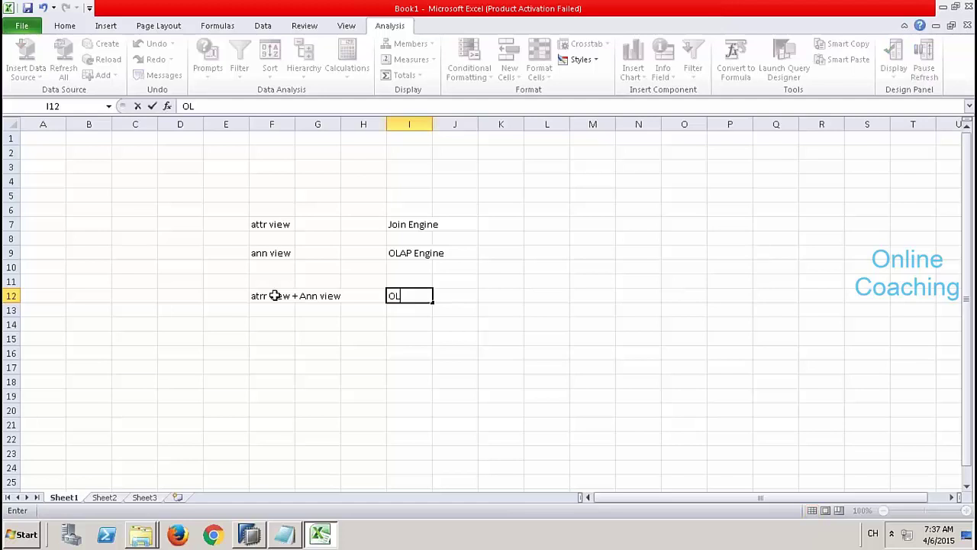
{"action": "type", "text": "AP engine"}
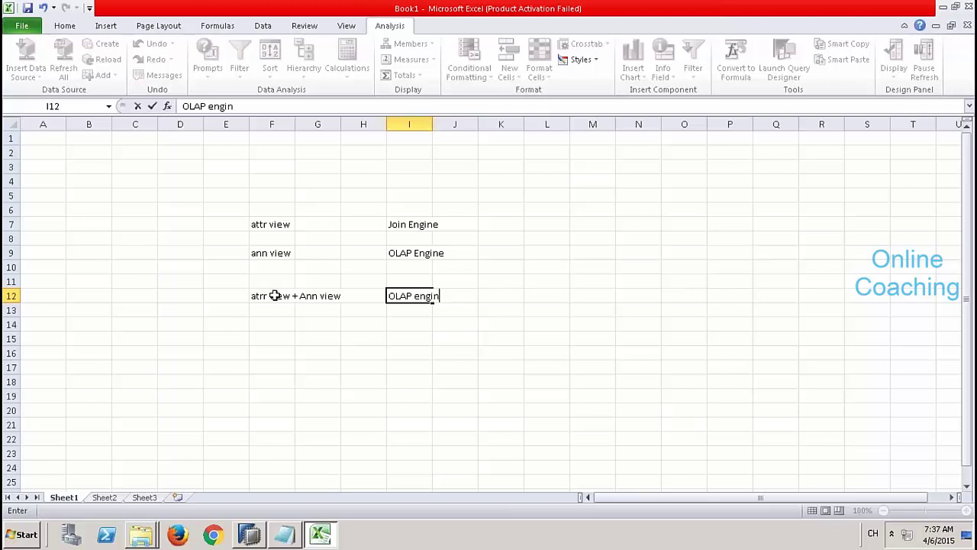
{"action": "left_click", "coordinate": [278, 322]}
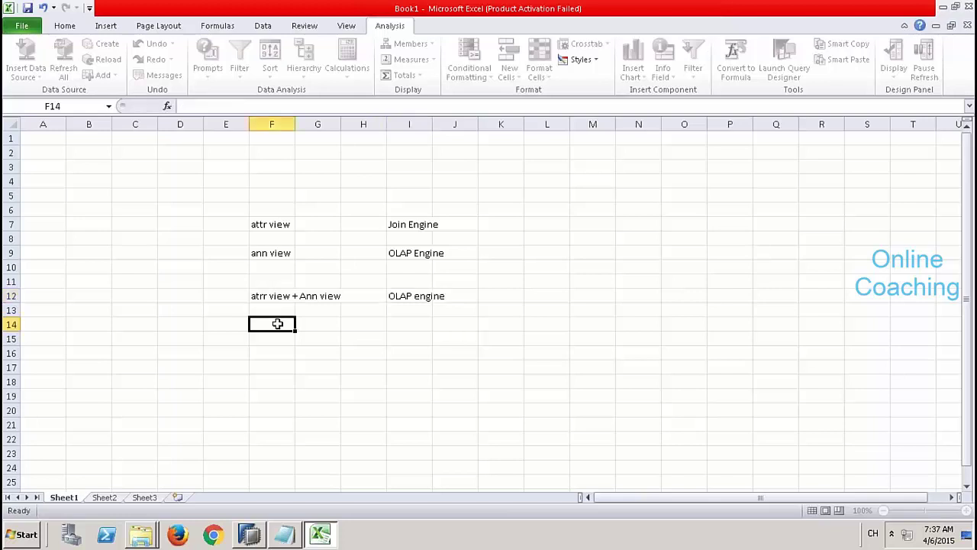
Step: Compare the engine notes in rows 9 and 12 by selecting each row and the range F9:J12
{"action": "left_click", "coordinate": [280, 295]}
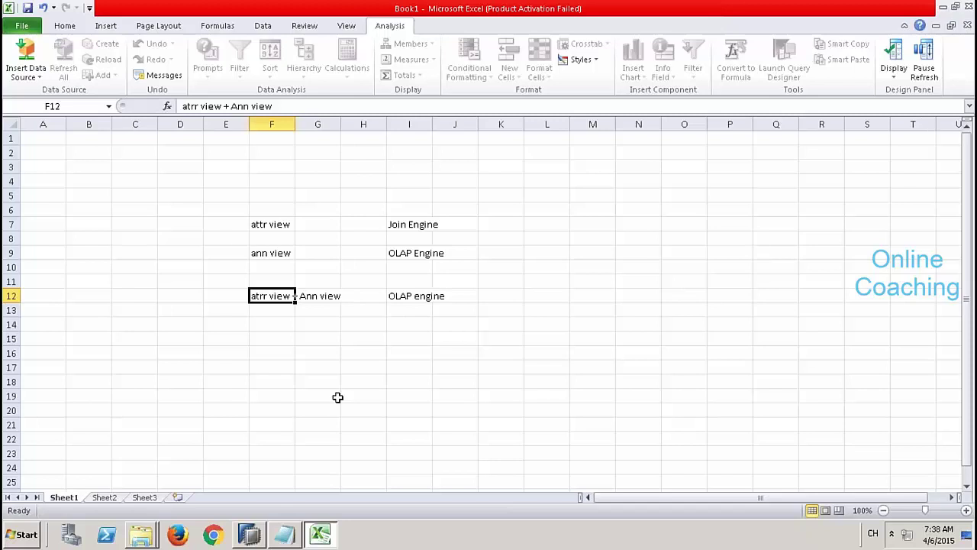
{"action": "left_click", "coordinate": [272, 251]}
{"action": "left_click_drag", "start_coordinate": [271, 252], "coordinate": [444, 250]}
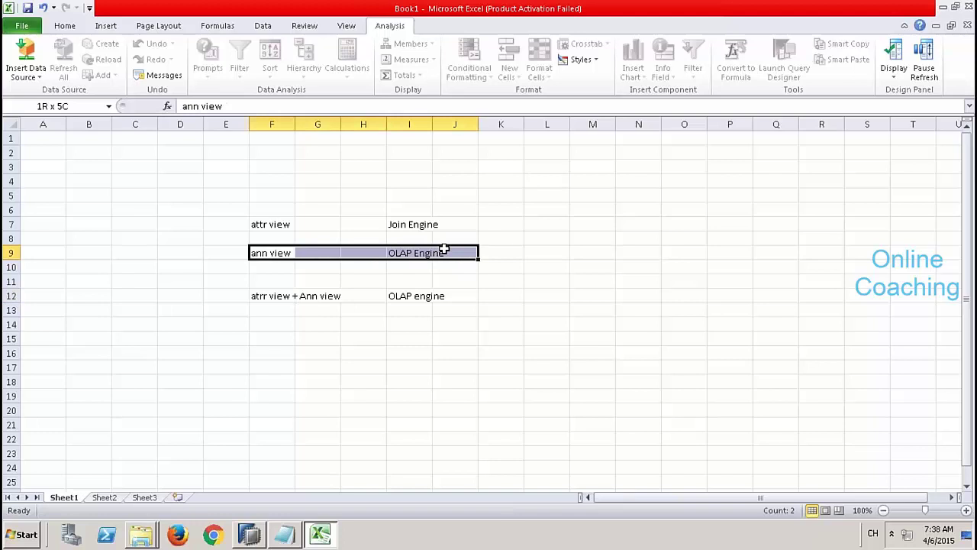
{"action": "left_click", "coordinate": [278, 295]}
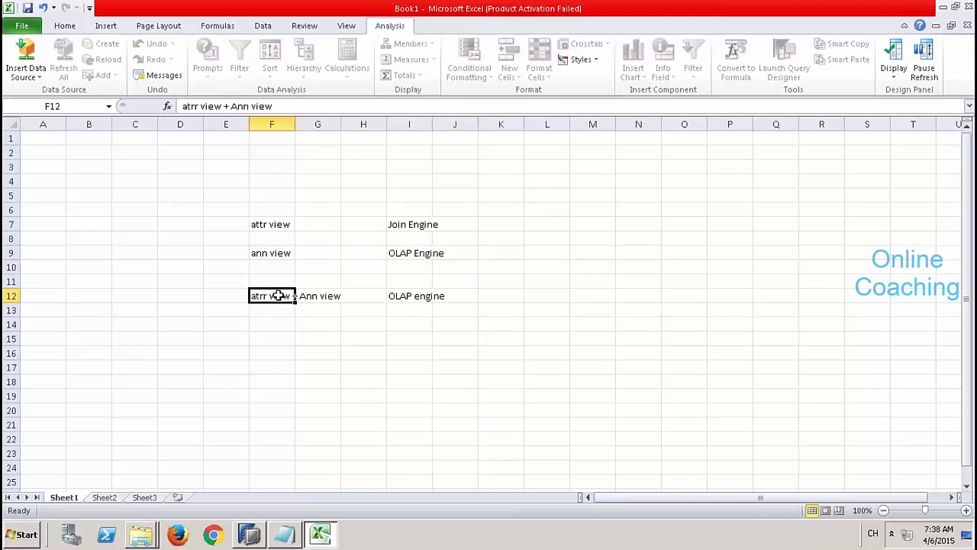
{"action": "left_click_drag", "start_coordinate": [278, 295], "coordinate": [433, 298]}
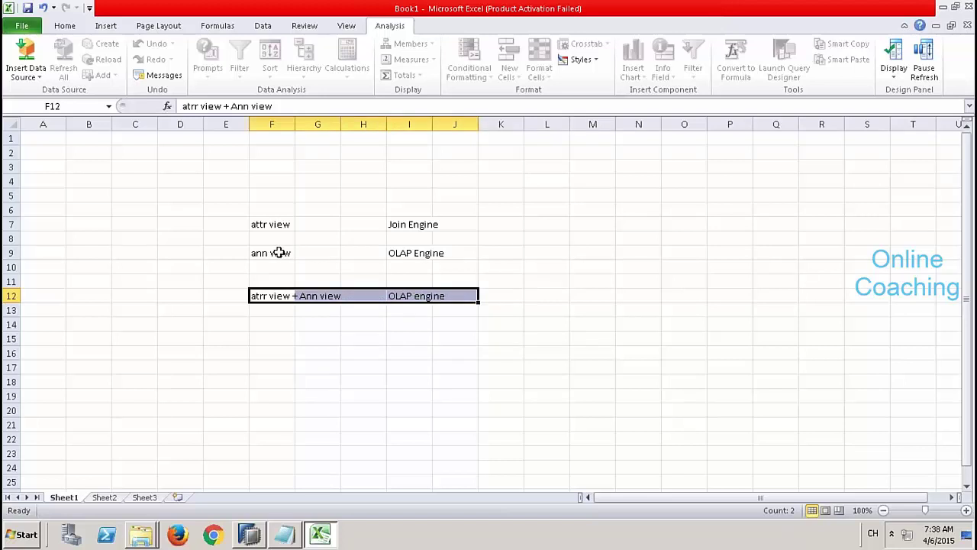
{"action": "left_click_drag", "start_coordinate": [280, 253], "coordinate": [456, 297]}
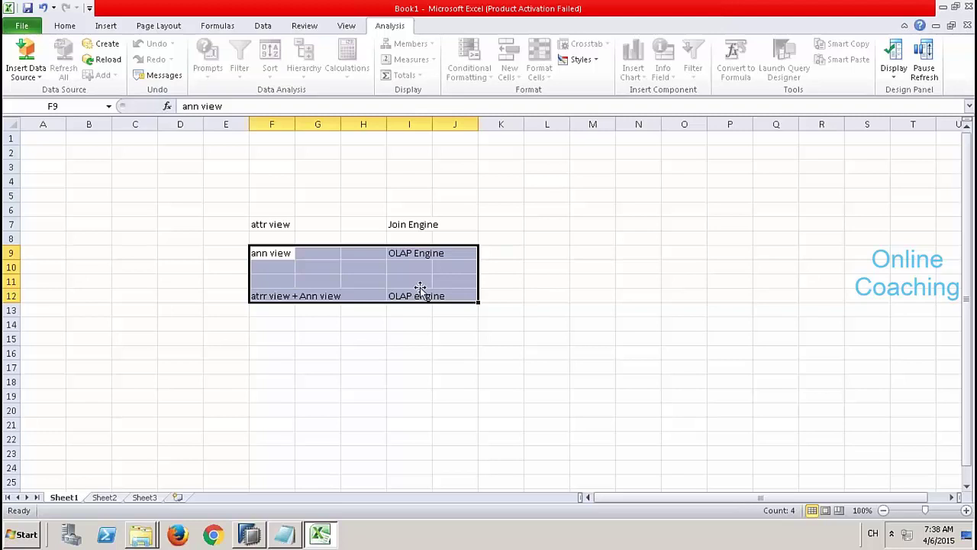
{"action": "left_click_drag", "start_coordinate": [273, 251], "coordinate": [455, 294]}
Step: Switch to SAP HANA Studio, restore the Systems view and select the attribute view ZAT_BP_001
{"action": "left_click", "coordinate": [246, 536]}
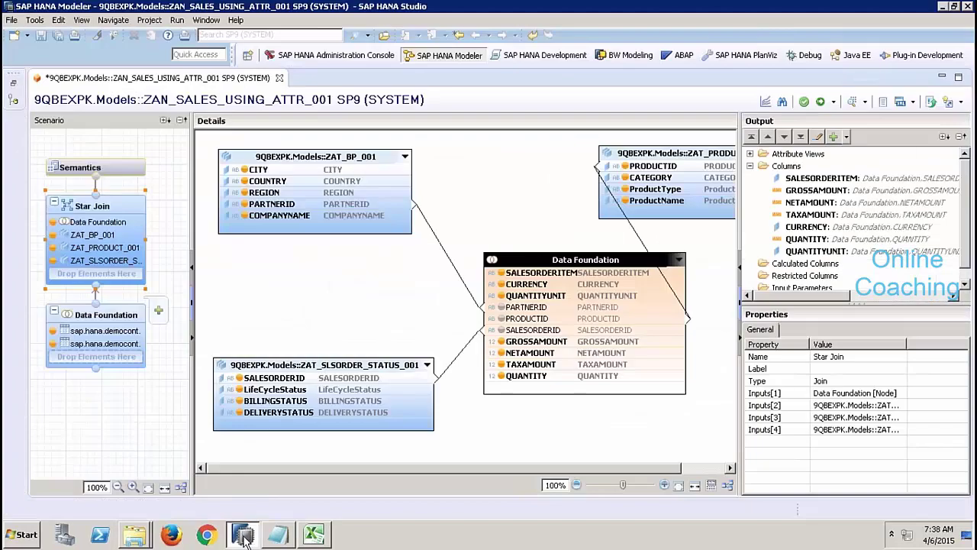
{"action": "left_click", "coordinate": [14, 83]}
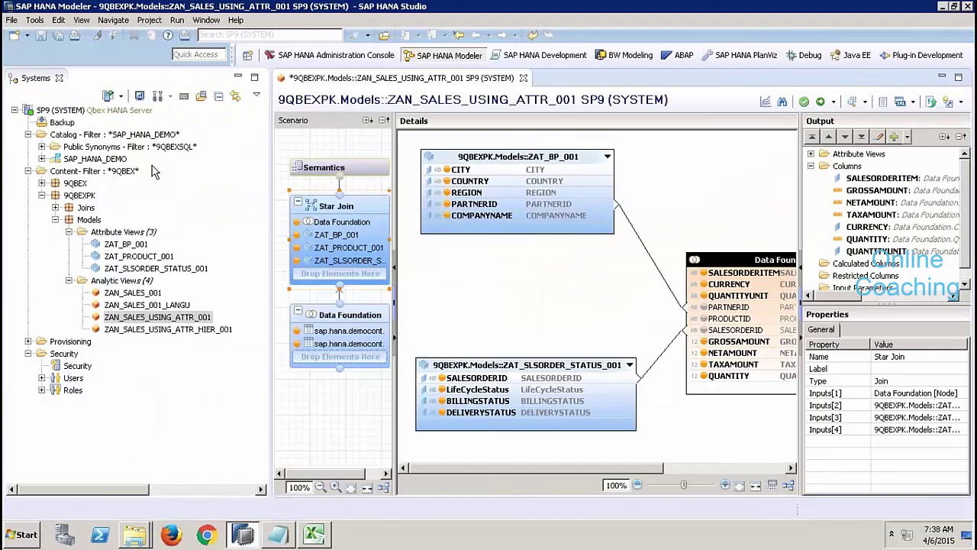
{"action": "left_click", "coordinate": [128, 244]}
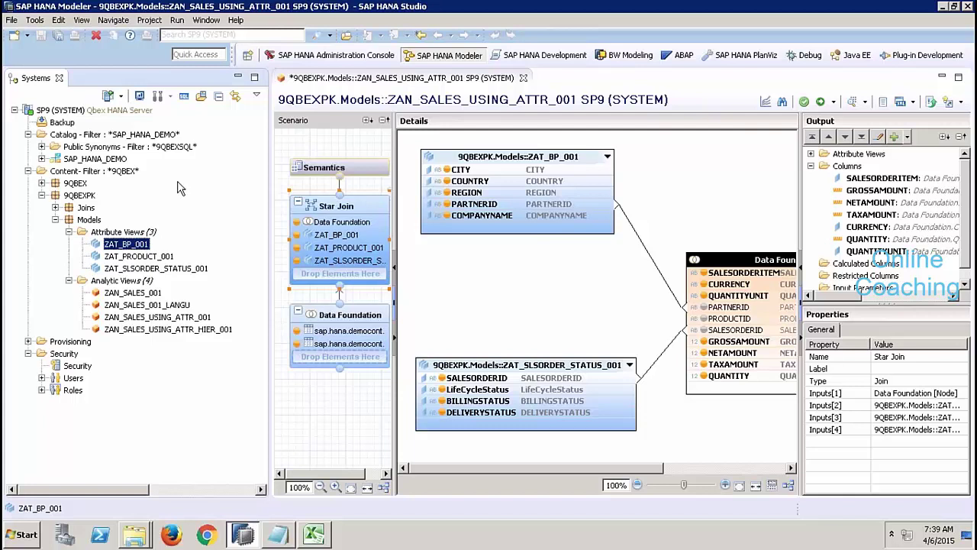
Step: Reset the SAP HANA Modeler perspective to its defaults
{"action": "left_click", "coordinate": [208, 20]}
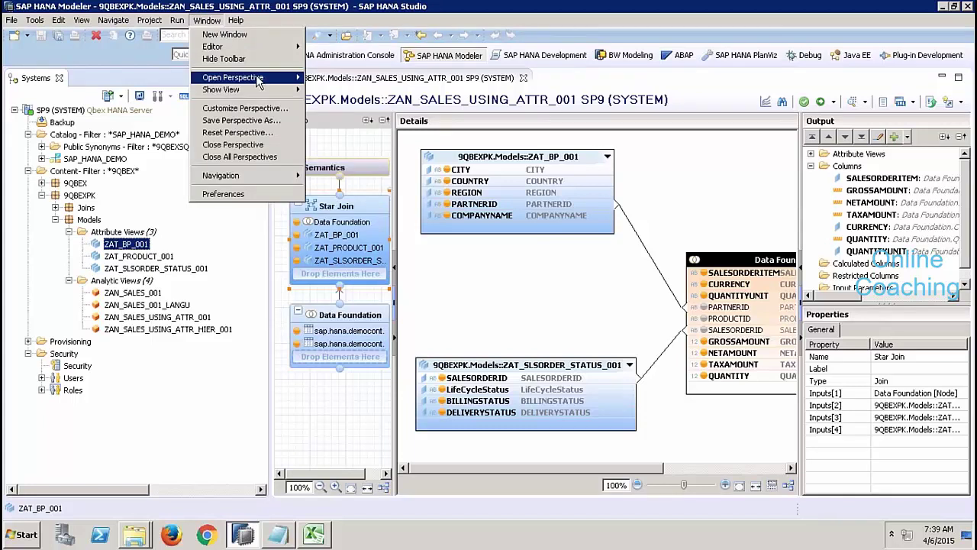
{"action": "mouse_move", "coordinate": [258, 82]}
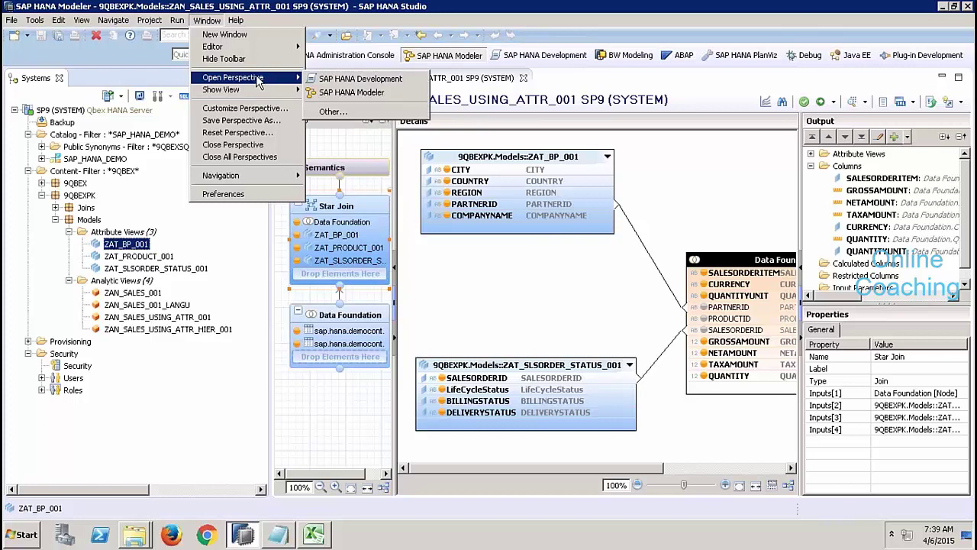
{"action": "left_click", "coordinate": [237, 133]}
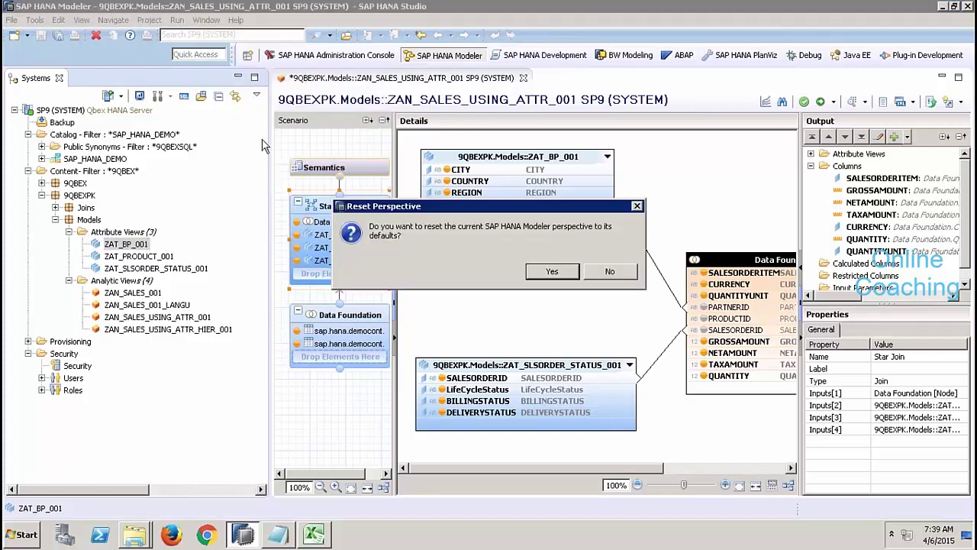
{"action": "left_click", "coordinate": [559, 277]}
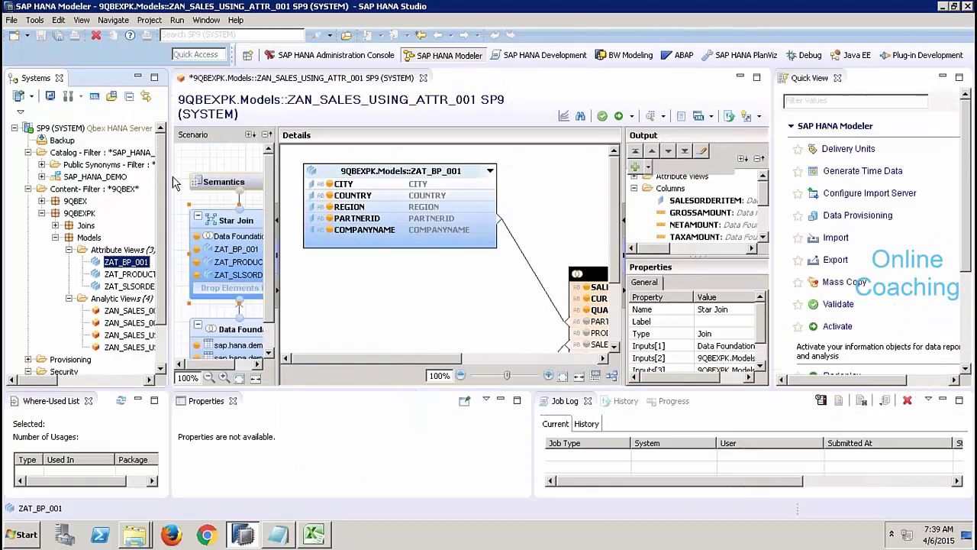
Step: Widen the Systems view, make the Where-Used List taller, and open ZAT_BP_001 to load its usages
{"action": "left_click_drag", "start_coordinate": [171, 181], "coordinate": [241, 183]}
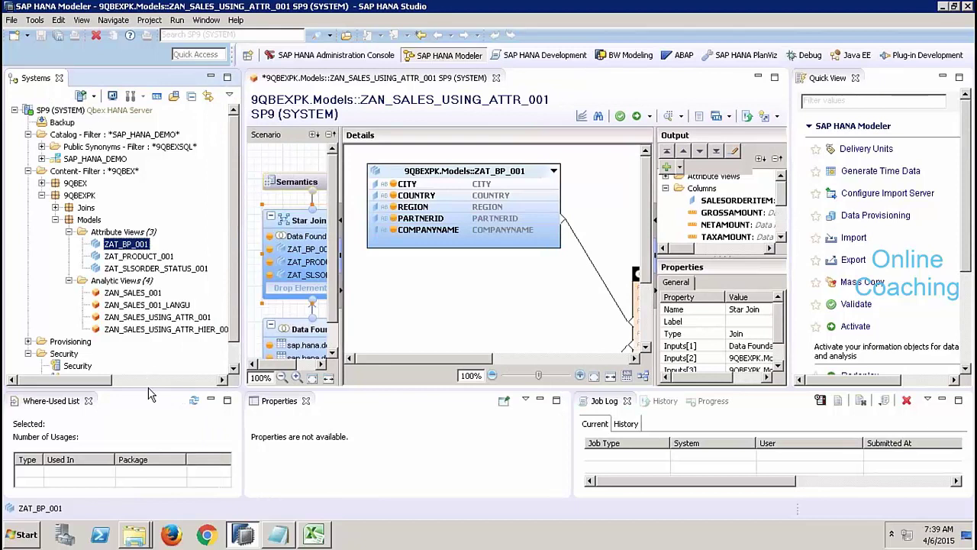
{"action": "left_click_drag", "start_coordinate": [151, 396], "coordinate": [164, 357]}
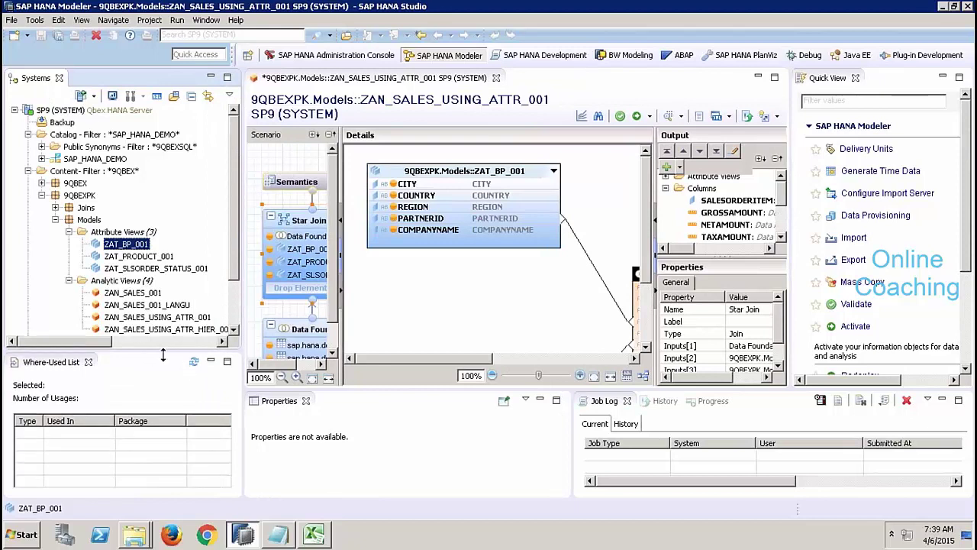
{"action": "left_click", "coordinate": [192, 364]}
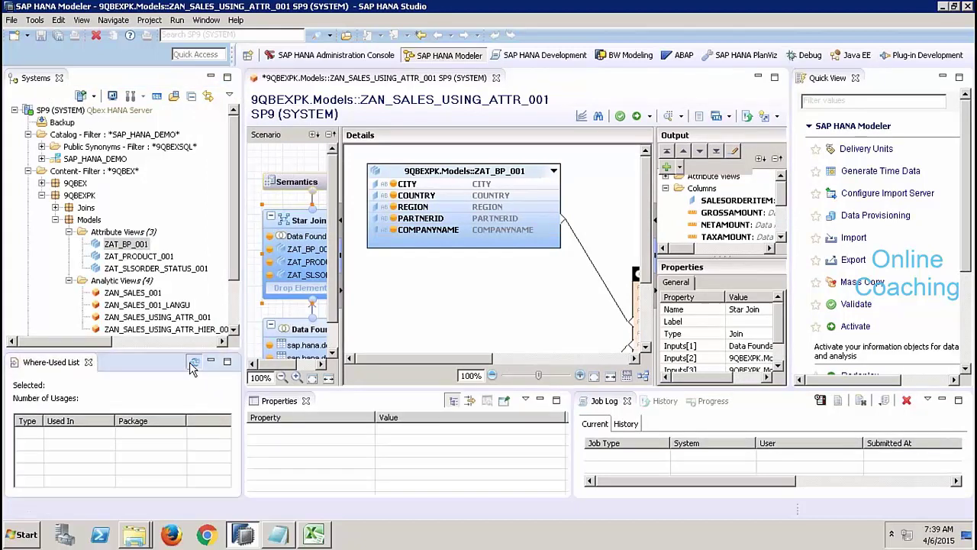
{"action": "double_click", "coordinate": [122, 244]}
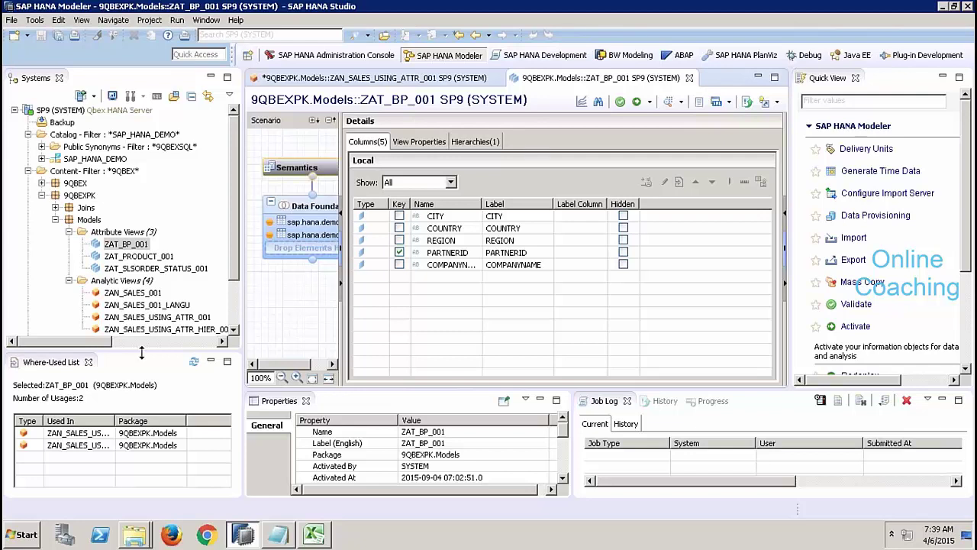
Step: Close the Properties, Job Log, History and Progress views
{"action": "left_click", "coordinate": [306, 402]}
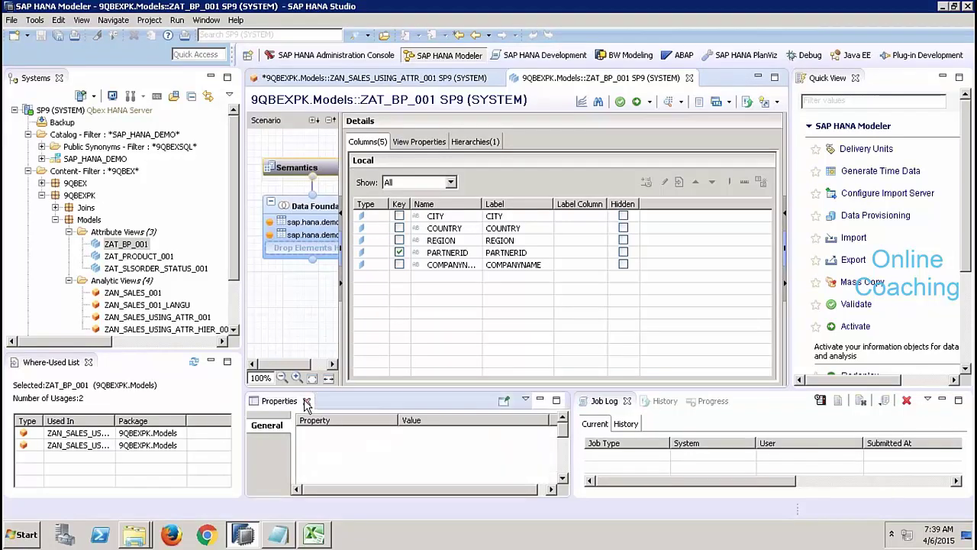
{"action": "left_click", "coordinate": [306, 402]}
{"action": "left_click", "coordinate": [296, 402]}
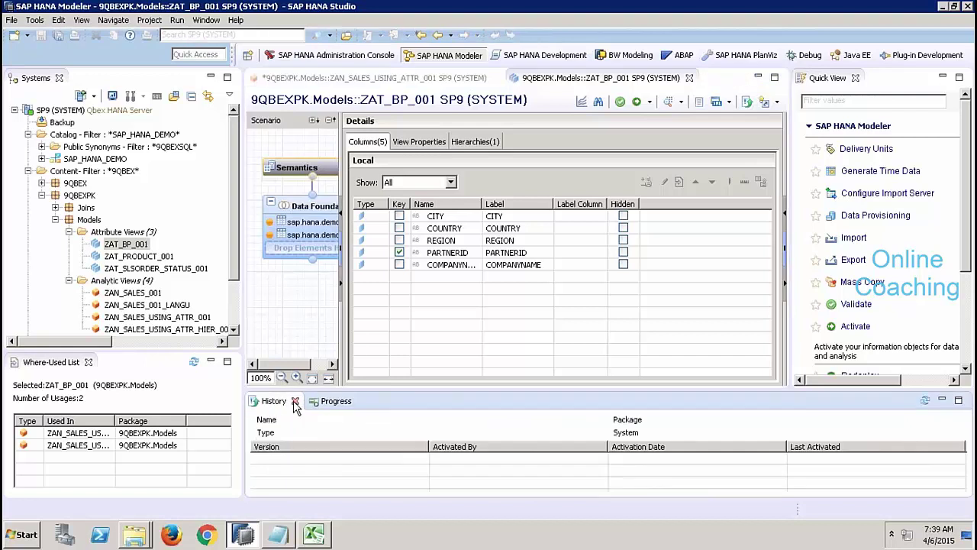
{"action": "left_click", "coordinate": [294, 402]}
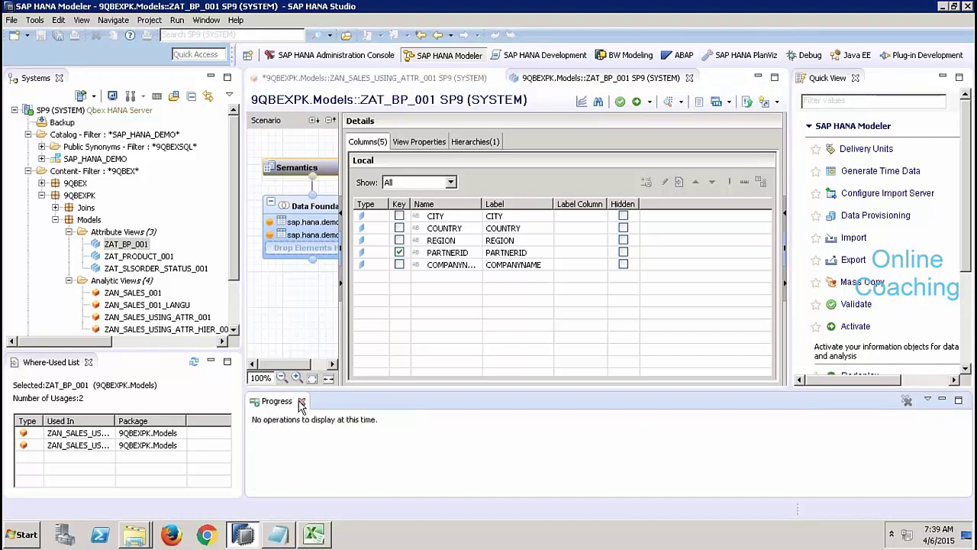
{"action": "left_click", "coordinate": [301, 402]}
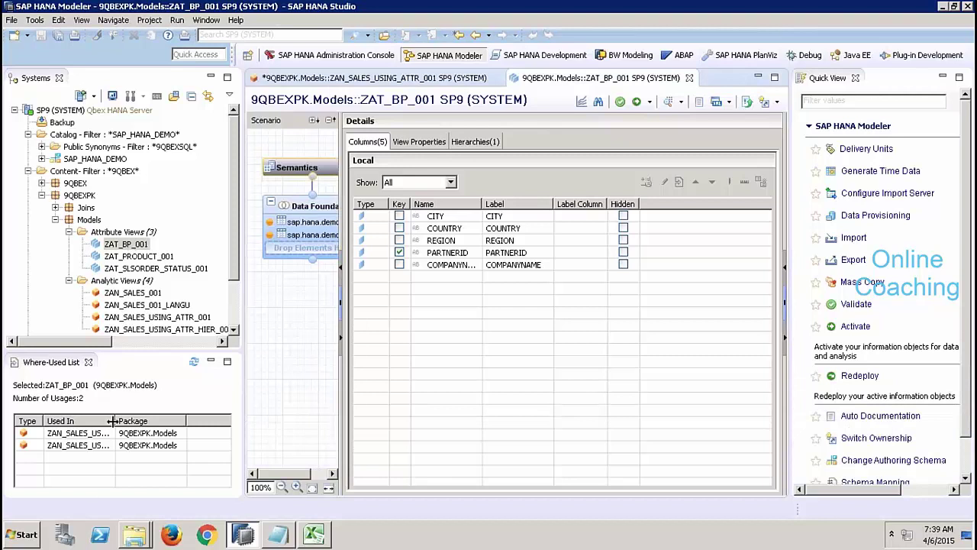
Step: Widen the Used In column of the Where-Used List and review the analytic views that use ZAT_BP_001
{"action": "left_click_drag", "start_coordinate": [114, 421], "coordinate": [168, 421]}
{"action": "left_click", "coordinate": [145, 432]}
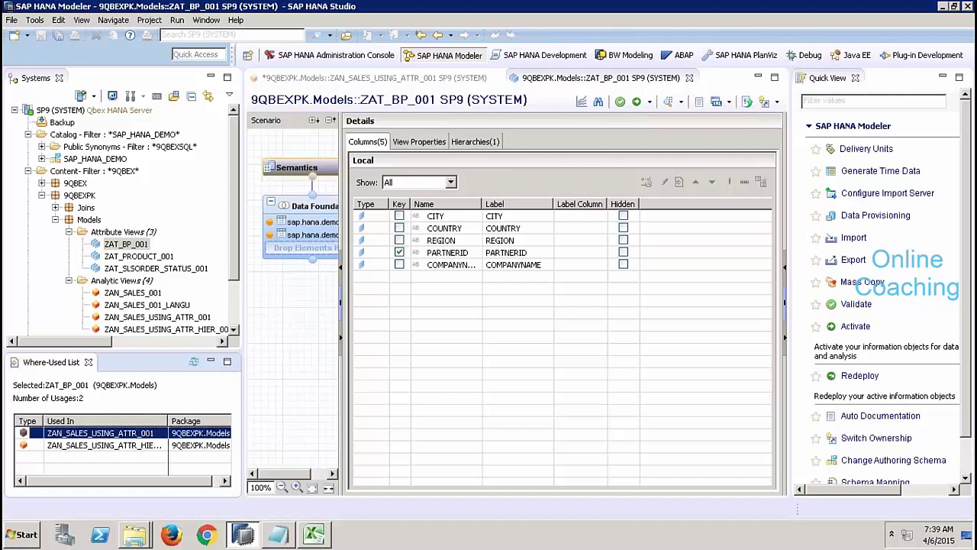
{"action": "left_click", "coordinate": [142, 451]}
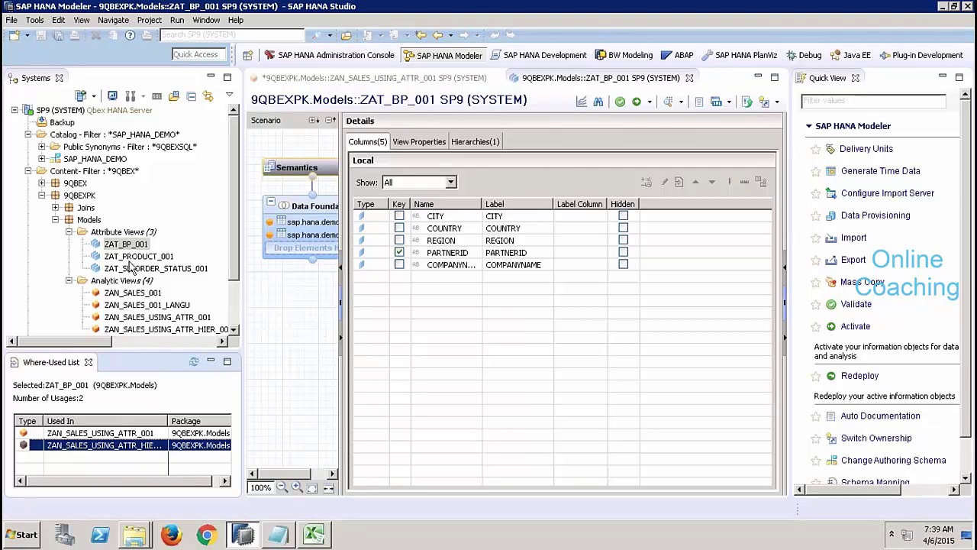
Step: Compare the two analytic views listed as using ZAT_BP_001 and widen the Used In column to fit their full names
{"action": "left_click", "coordinate": [120, 246]}
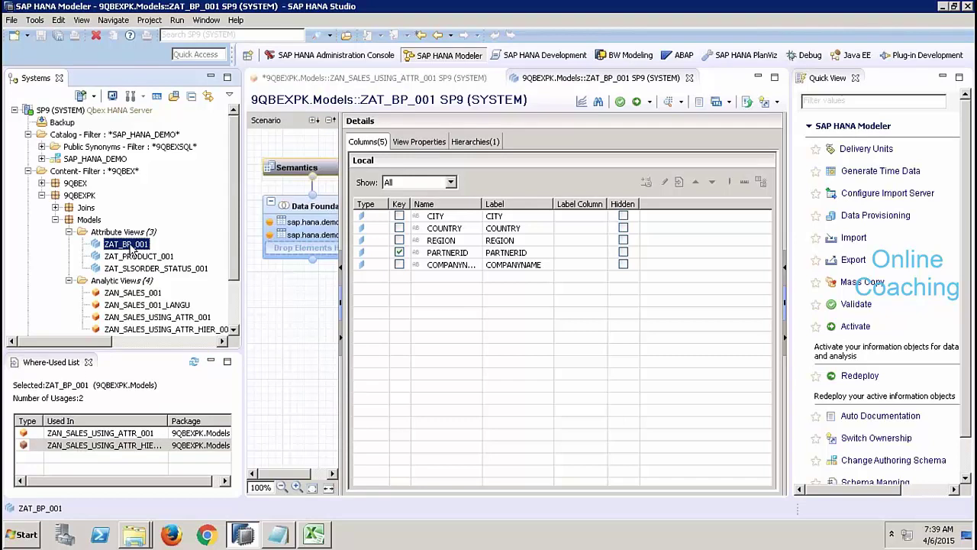
{"action": "left_click", "coordinate": [111, 433]}
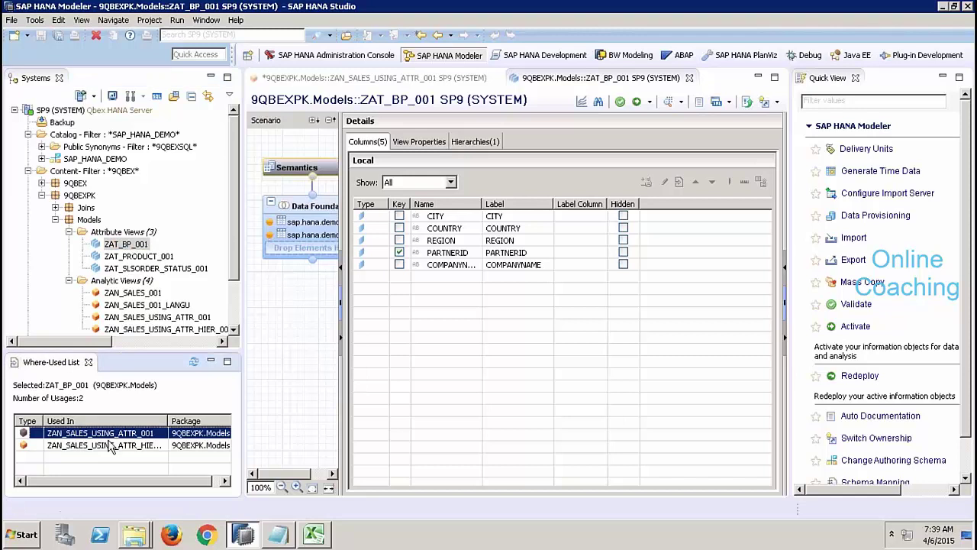
{"action": "left_click", "coordinate": [109, 446]}
{"action": "left_click", "coordinate": [114, 434]}
{"action": "left_click", "coordinate": [113, 447]}
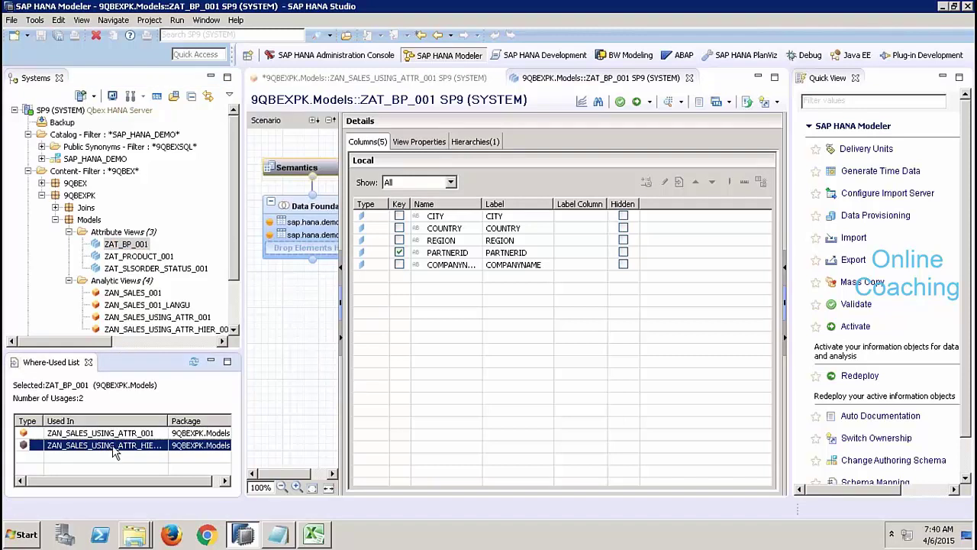
{"action": "left_click", "coordinate": [122, 435]}
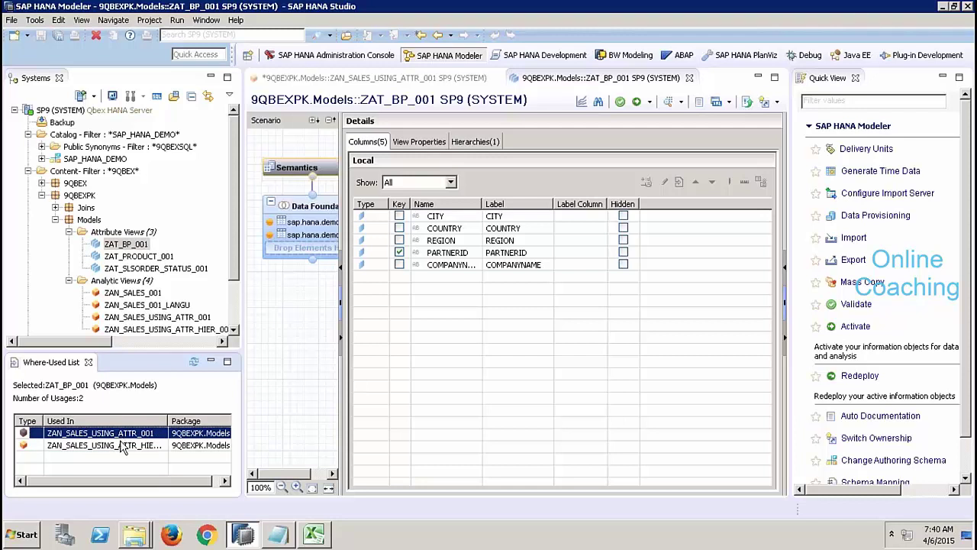
{"action": "left_click", "coordinate": [121, 446]}
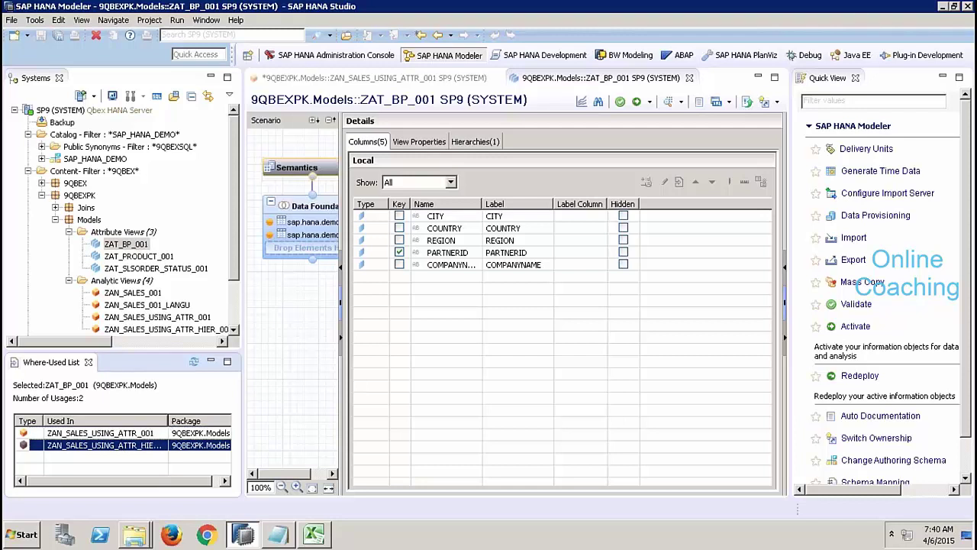
{"action": "left_click_drag", "start_coordinate": [168, 420], "coordinate": [187, 421]}
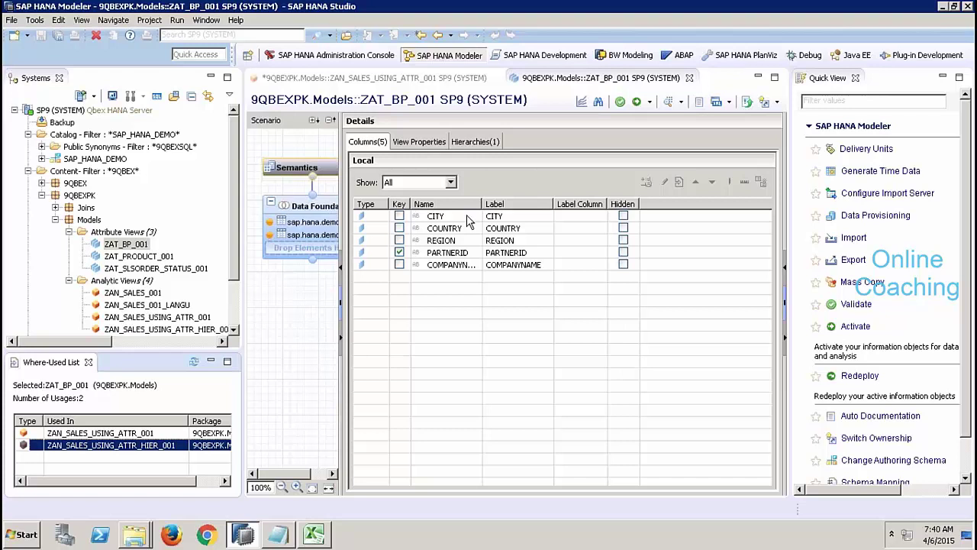
Step: Switch to Excel and insert the recent ZAN_SALES_USING_ATTR_001 data source at cell F9 of Sheet1
{"action": "left_click", "coordinate": [315, 536]}
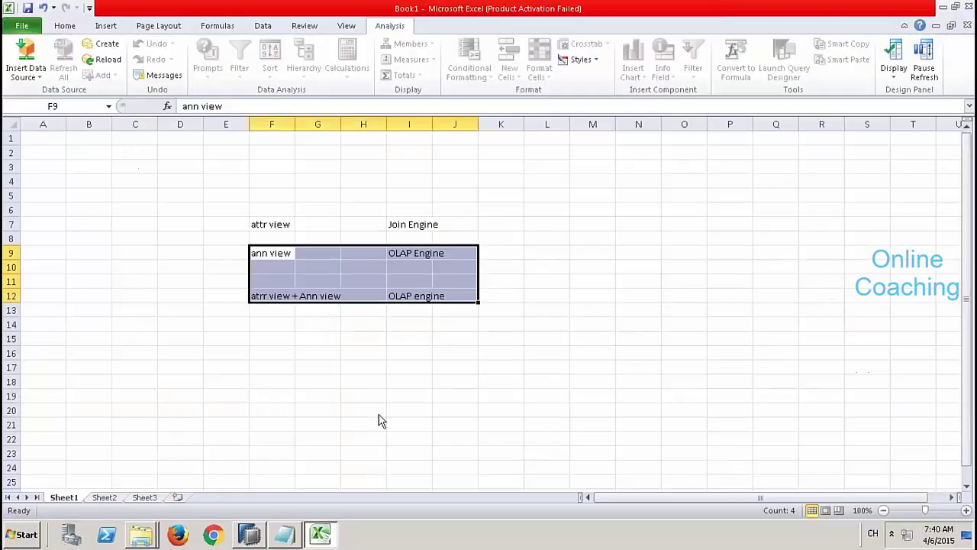
{"action": "left_click", "coordinate": [38, 79]}
{"action": "left_click", "coordinate": [84, 91]}
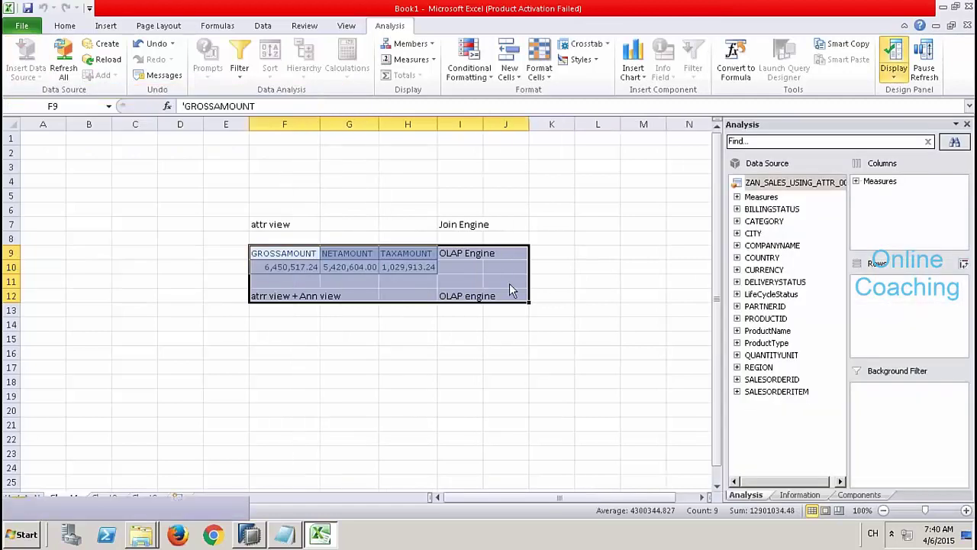
Step: Clear the contents of cells D5:K15 on Sheet1 and close the Analysis pane
{"action": "left_click_drag", "start_coordinate": [187, 197], "coordinate": [554, 345]}
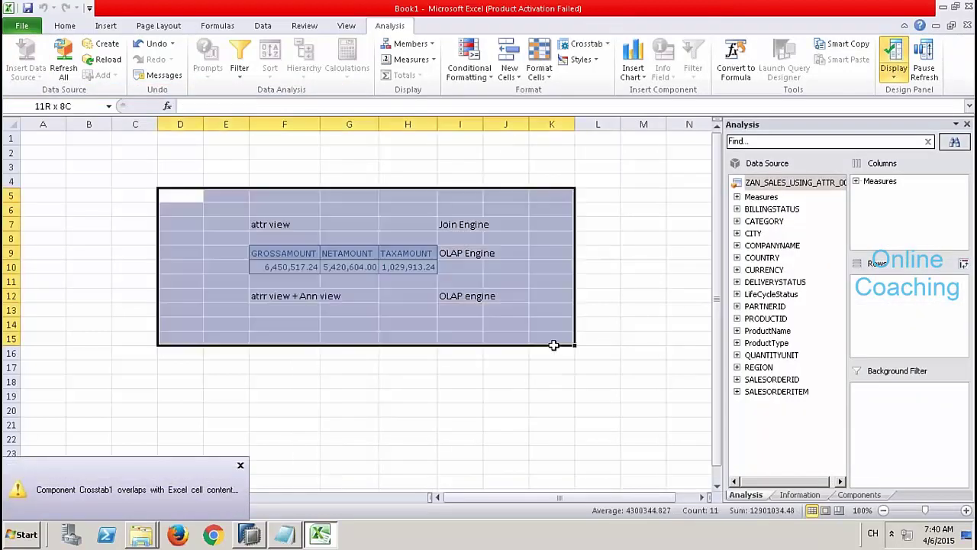
{"action": "key", "text": "Delete"}
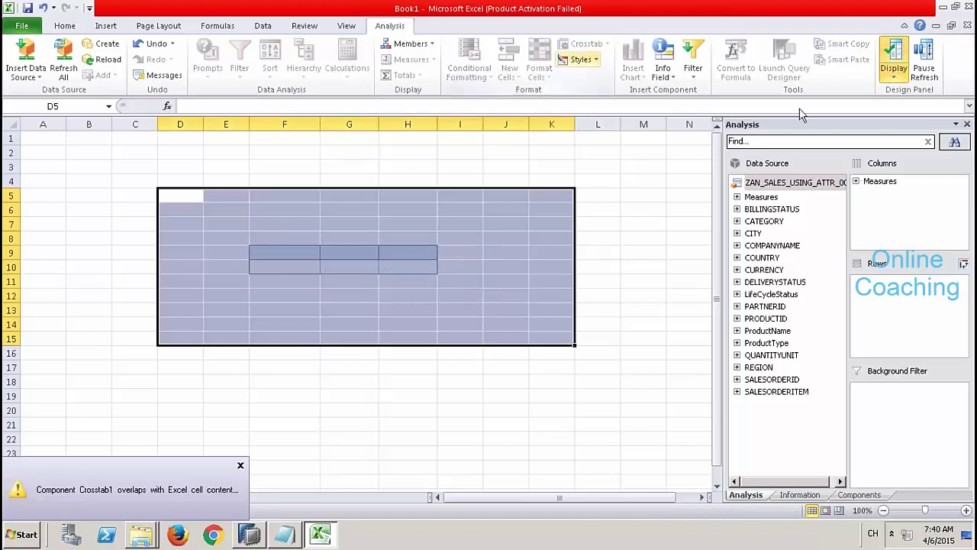
{"action": "left_click", "coordinate": [967, 124]}
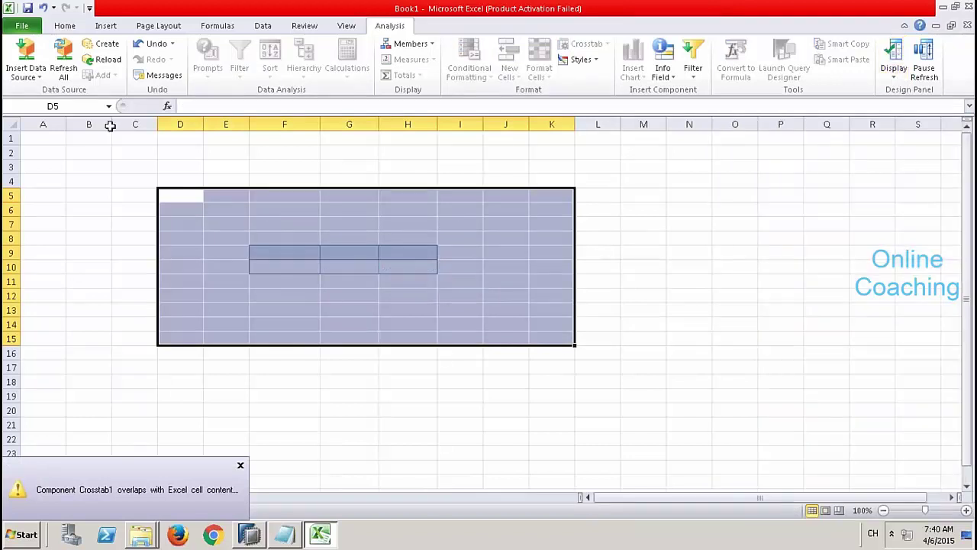
{"action": "left_click", "coordinate": [26, 68]}
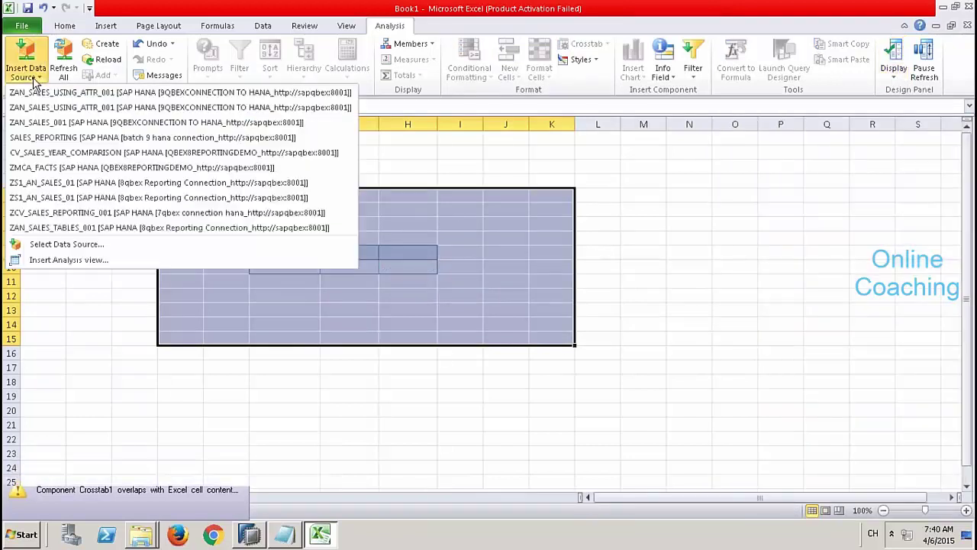
{"action": "left_click", "coordinate": [47, 317]}
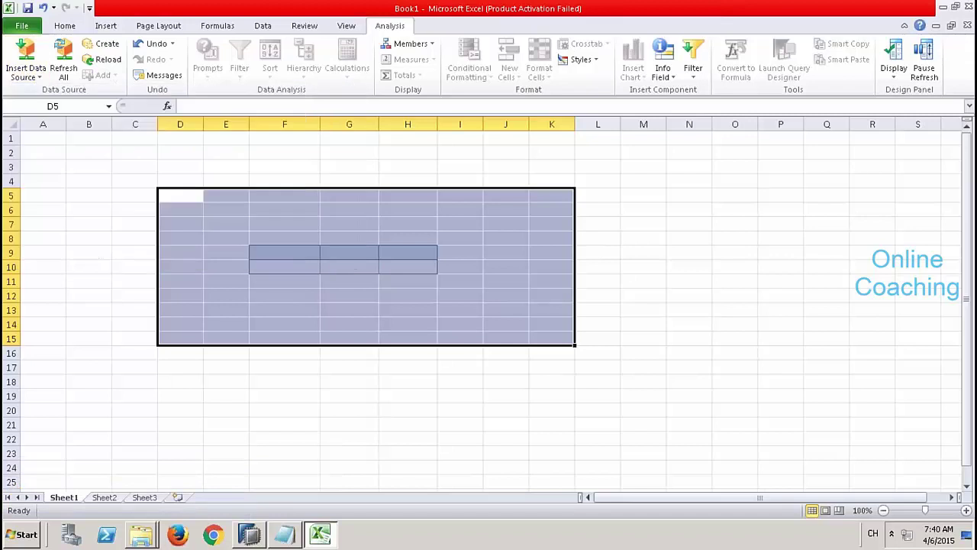
Step: Insert the ZAN_SALES_USING_ATTR_001 data source at cell B3 of Sheet2 and display the Analysis pane
{"action": "left_click", "coordinate": [104, 493]}
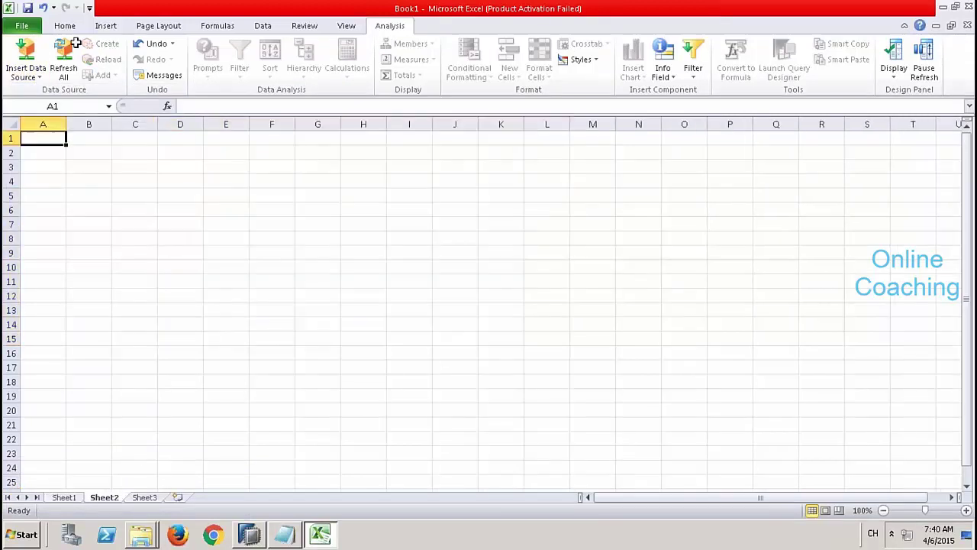
{"action": "left_click", "coordinate": [86, 165]}
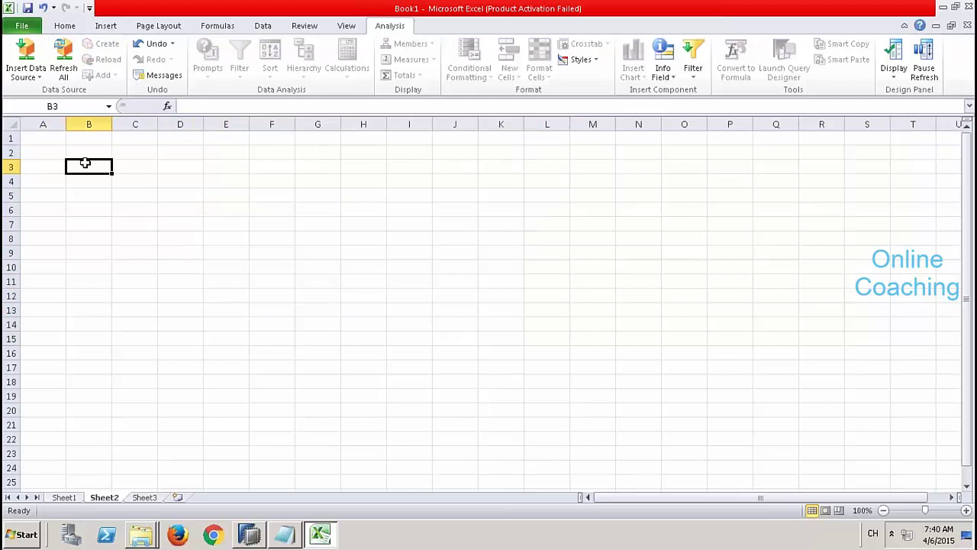
{"action": "left_click", "coordinate": [38, 76]}
{"action": "left_click", "coordinate": [53, 92]}
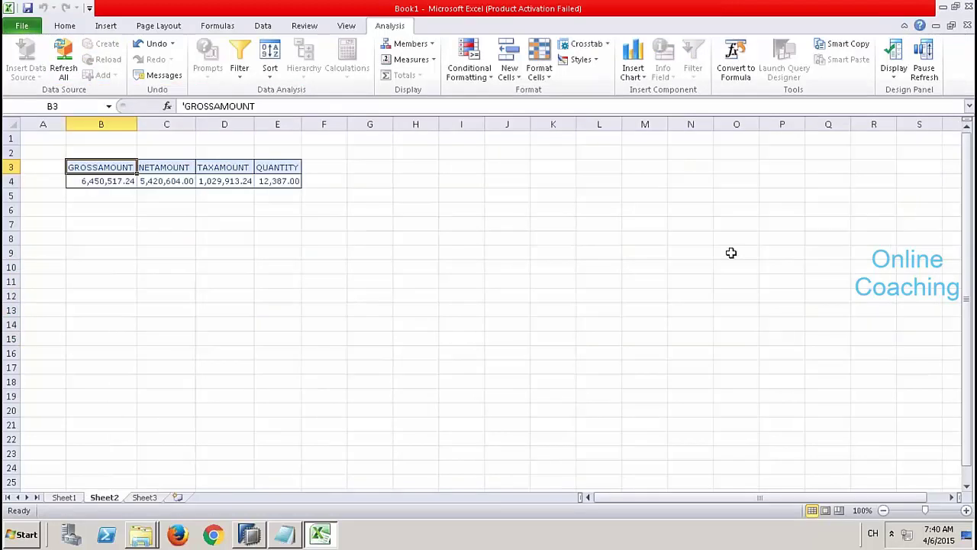
{"action": "double_click", "coordinate": [252, 180]}
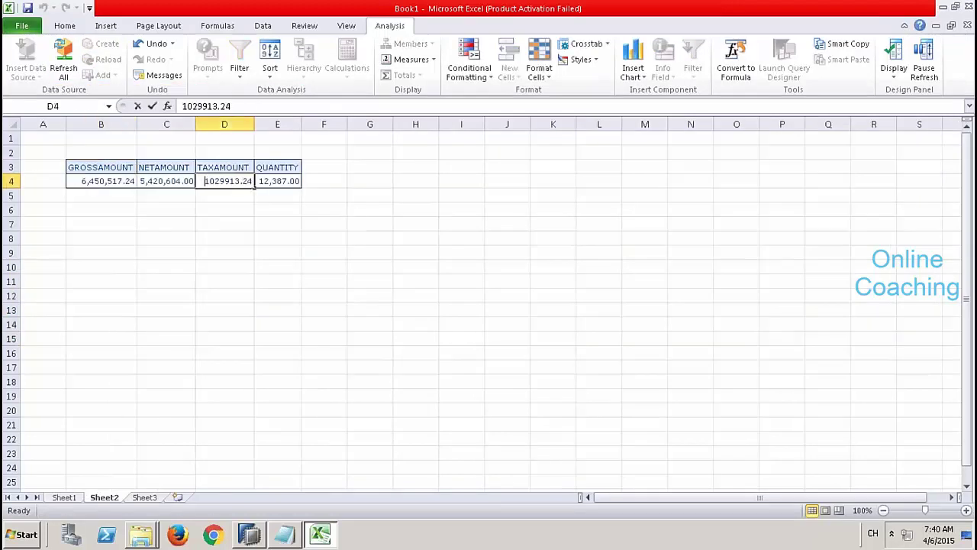
{"action": "left_click", "coordinate": [415, 224]}
{"action": "left_click", "coordinate": [185, 180]}
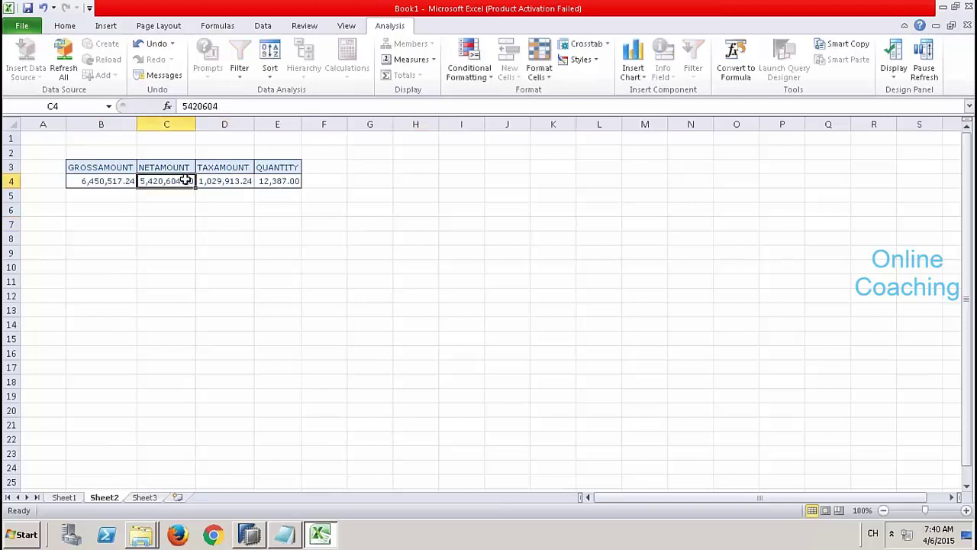
{"action": "left_click", "coordinate": [895, 79]}
{"action": "left_click", "coordinate": [911, 92]}
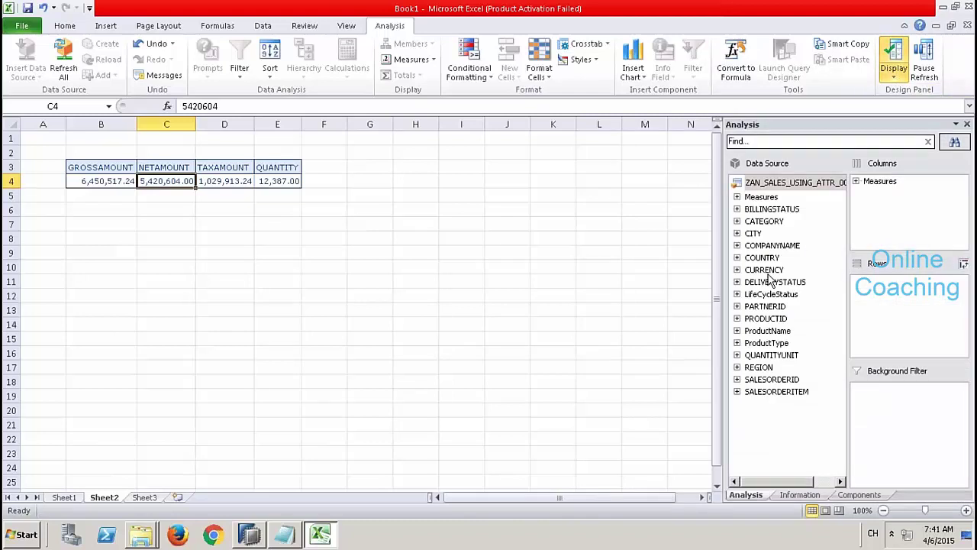
Step: Add COMPANYNAME, PARTNERID and CITY to the crosstab rows, and remove PARTNERID and COMPANYNAME again
{"action": "left_click_drag", "start_coordinate": [771, 245], "coordinate": [889, 284]}
{"action": "left_click_drag", "start_coordinate": [766, 306], "coordinate": [886, 294]}
{"action": "left_click", "coordinate": [772, 246]}
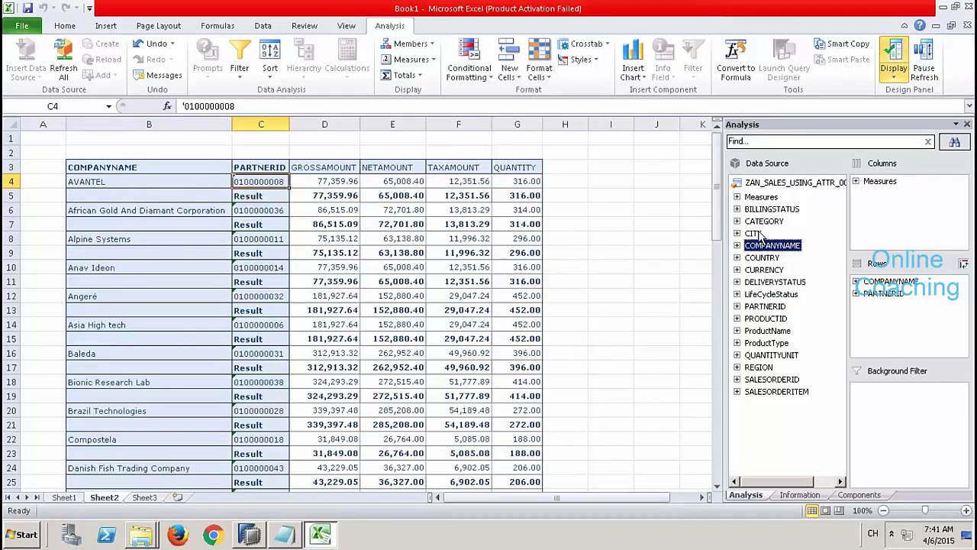
{"action": "left_click_drag", "start_coordinate": [760, 235], "coordinate": [884, 305]}
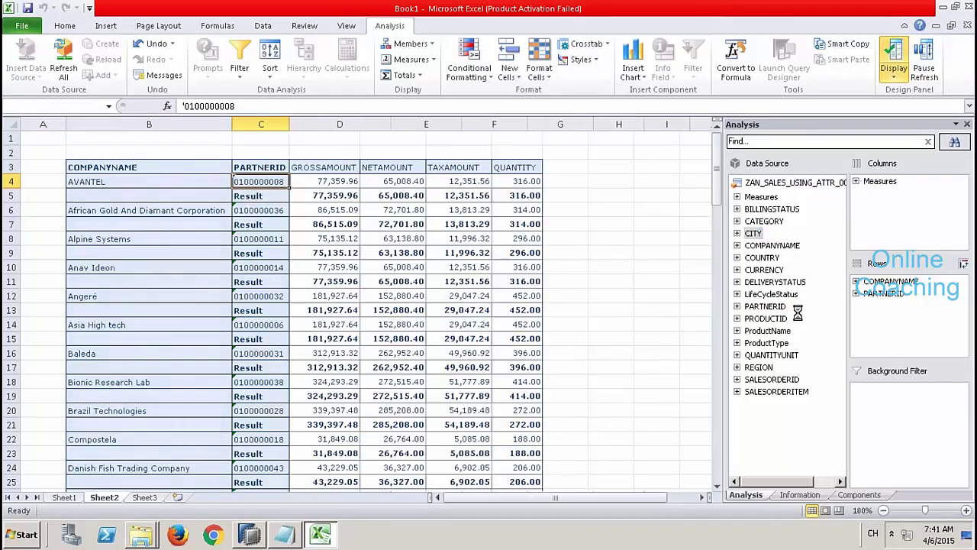
{"action": "double_click", "coordinate": [892, 293]}
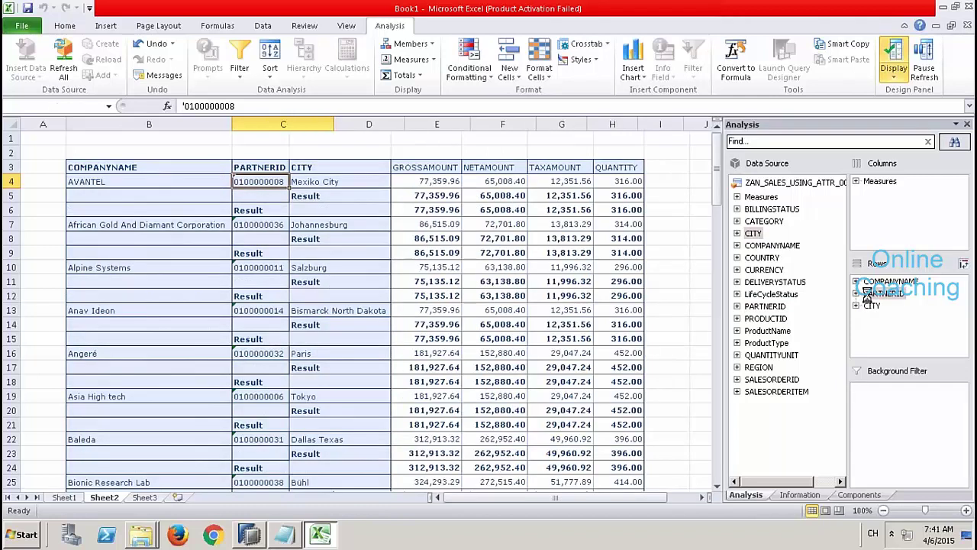
{"action": "double_click", "coordinate": [878, 282]}
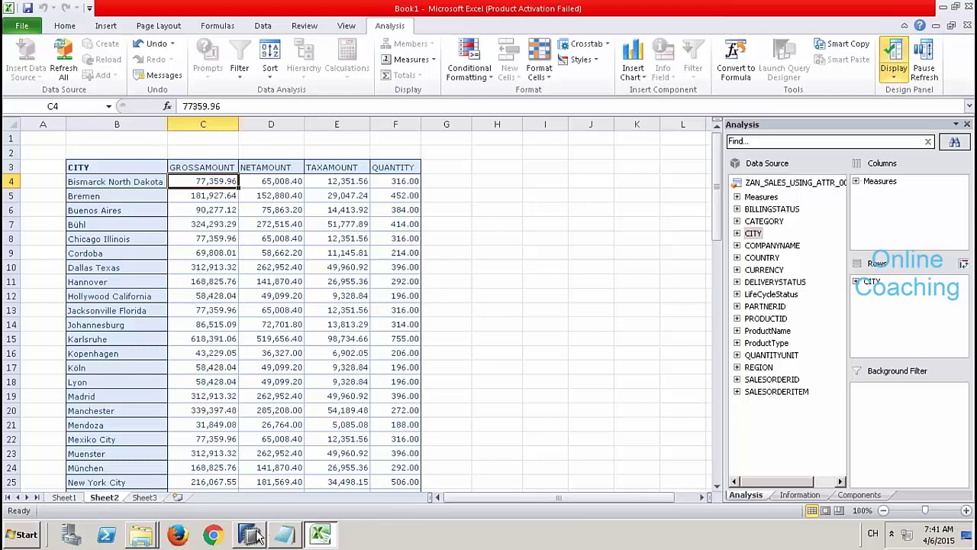
Step: Switch to SAP HANA Studio and close the ZAT_BP_001 and ZAN_SALES_USING_ATTR_001 editors, saving the changes to the analytic view
{"action": "mouse_move", "coordinate": [256, 536]}
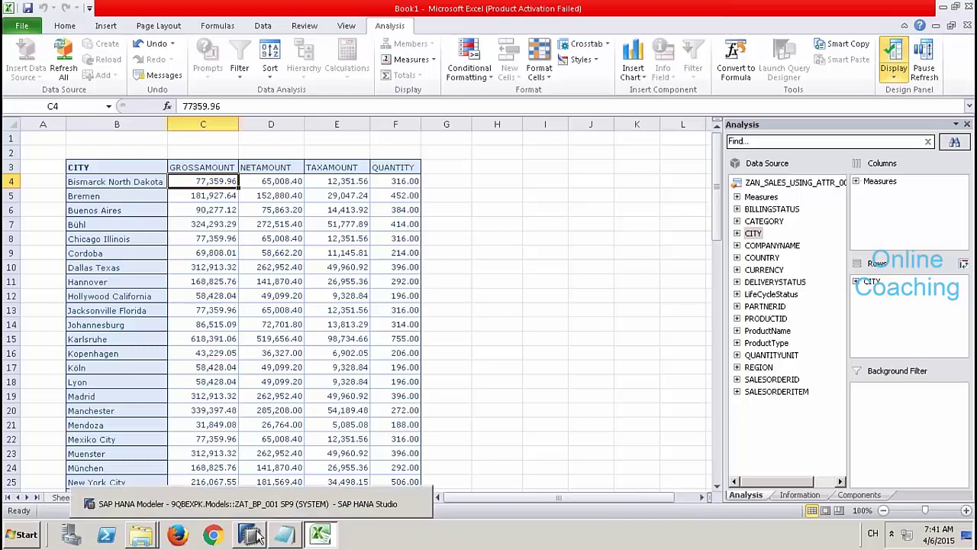
{"action": "left_click", "coordinate": [256, 536]}
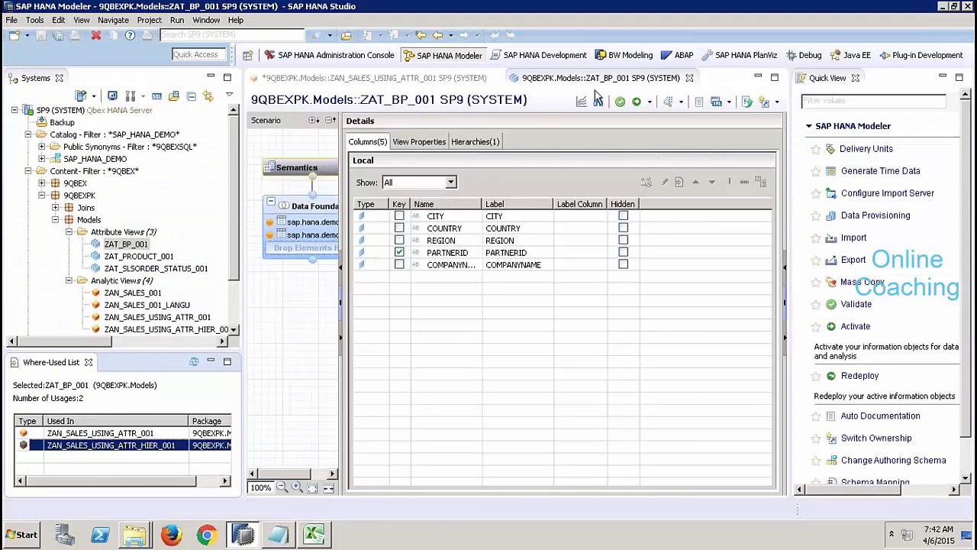
{"action": "left_click", "coordinate": [689, 79]}
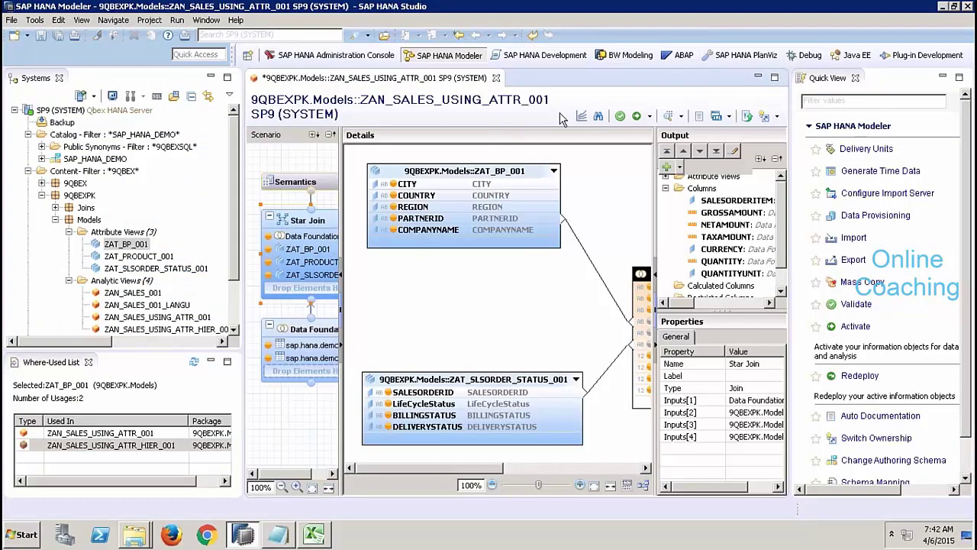
{"action": "left_click", "coordinate": [496, 78]}
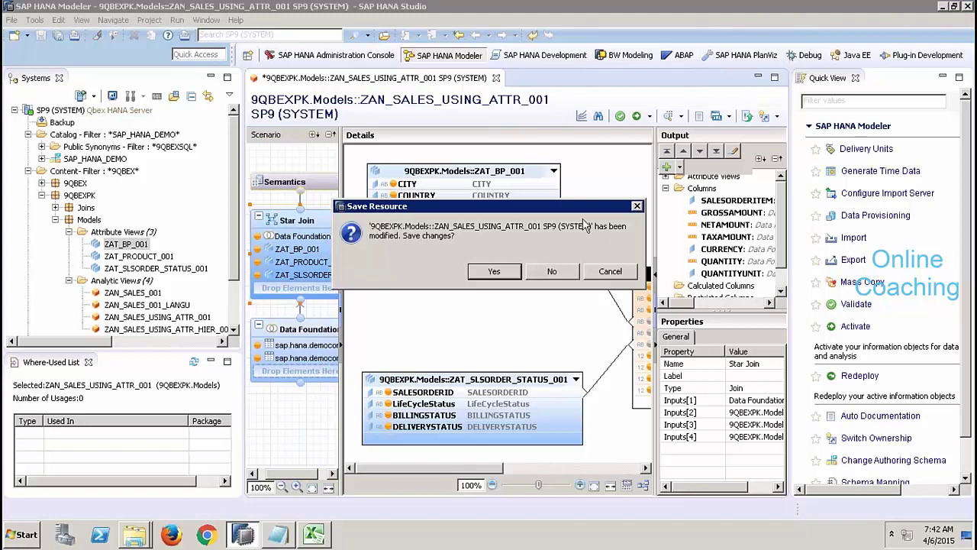
{"action": "left_click", "coordinate": [509, 273]}
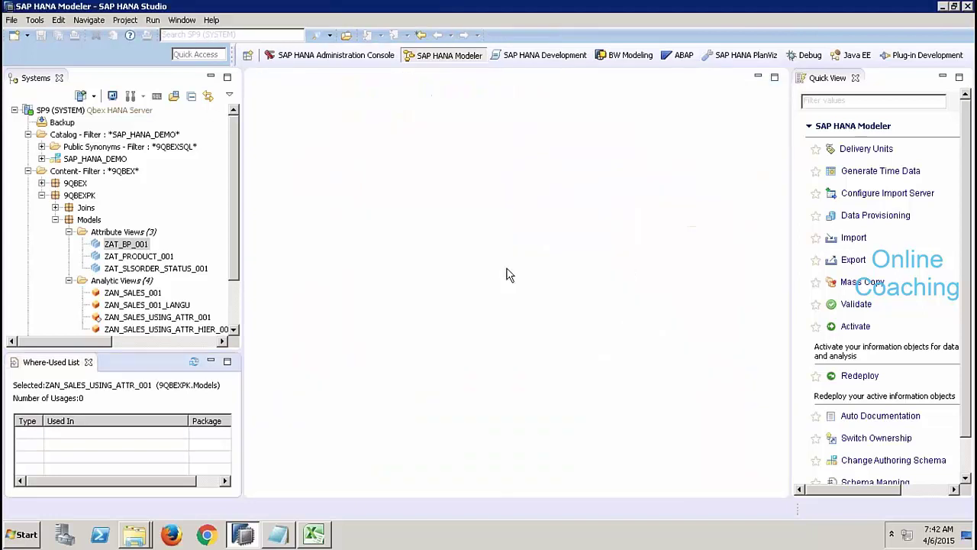
Step: Open the ZAT_BP_001 attribute view and add the STREET column to its data foundation output
{"action": "left_click", "coordinate": [234, 329]}
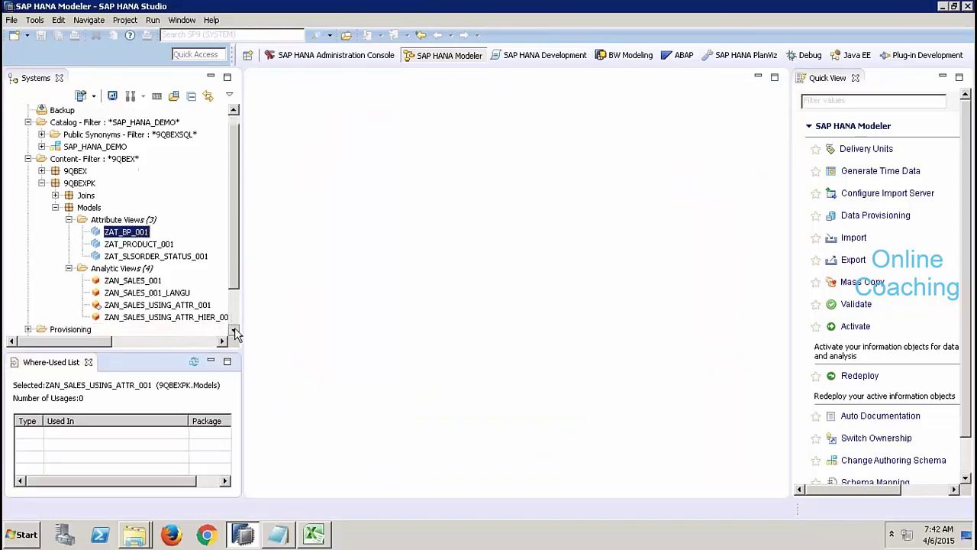
{"action": "left_click", "coordinate": [233, 329]}
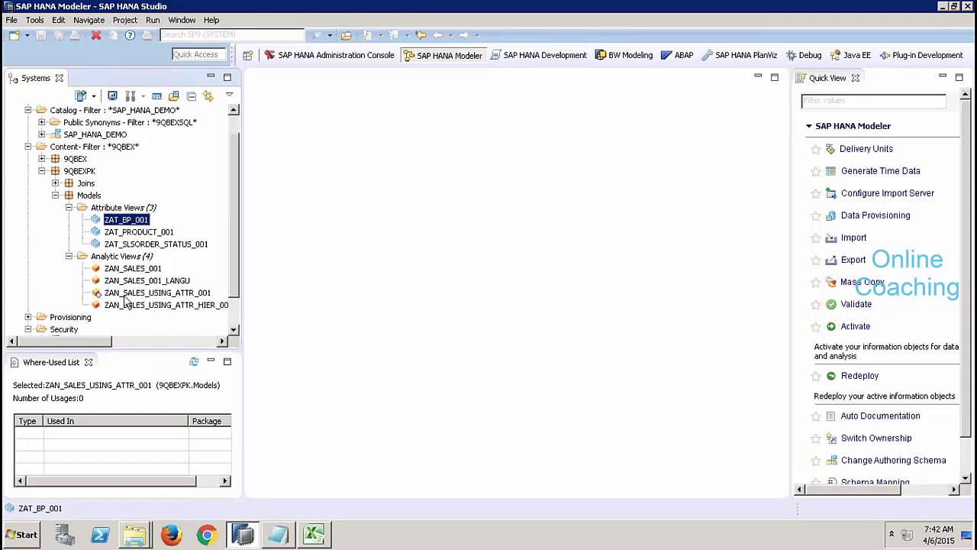
{"action": "double_click", "coordinate": [129, 220]}
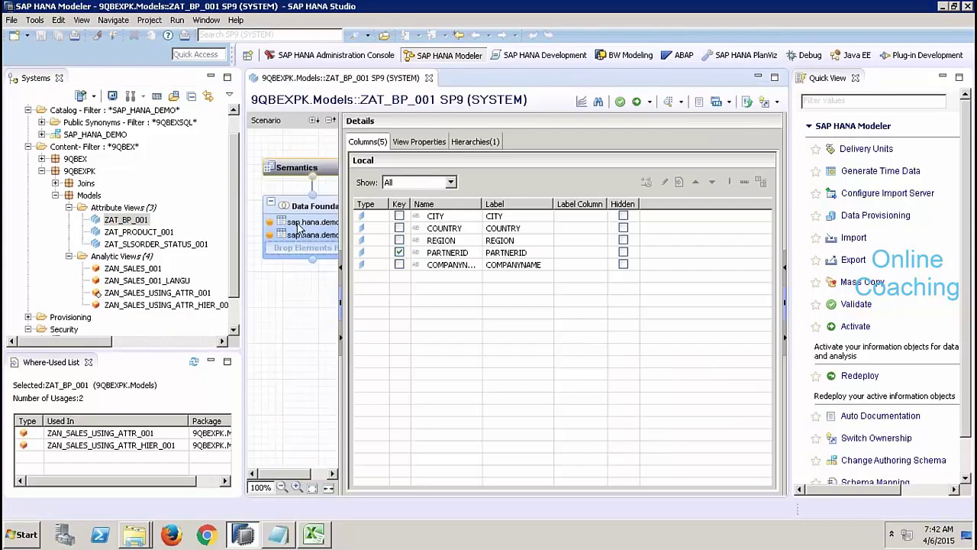
{"action": "left_click", "coordinate": [308, 207]}
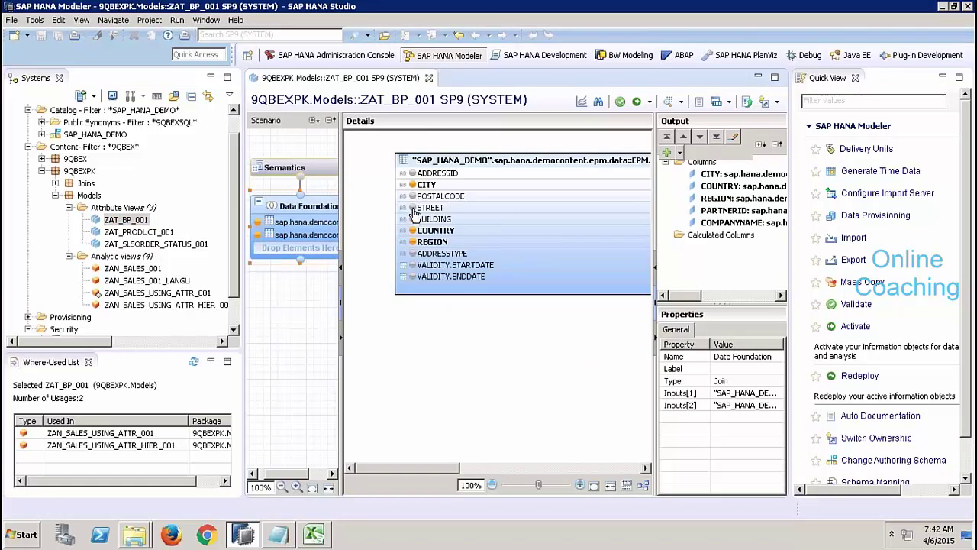
{"action": "left_click", "coordinate": [413, 209]}
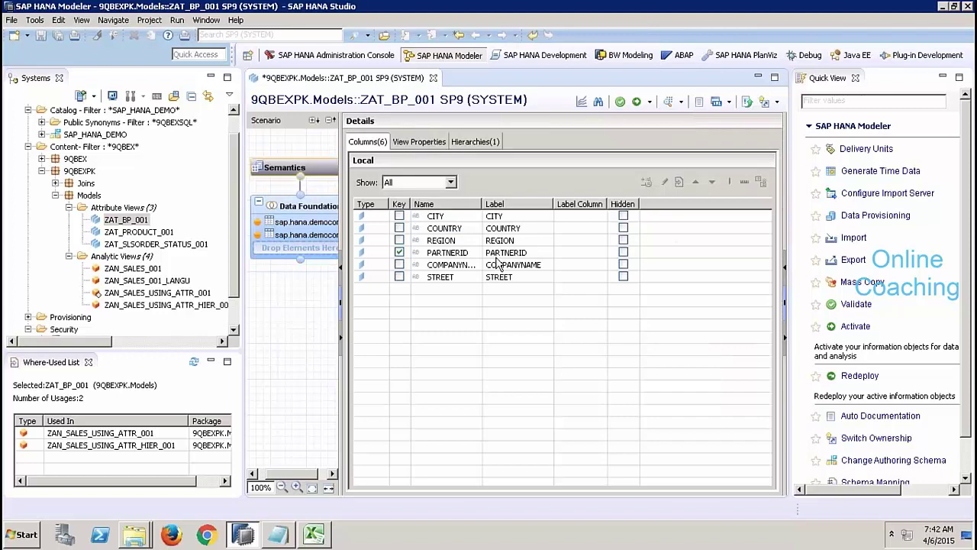
Step: Activate the ZAT_BP_001 attribute view, and close its editor and the Job Log
{"action": "left_click", "coordinate": [636, 102]}
{"action": "left_click", "coordinate": [429, 79]}
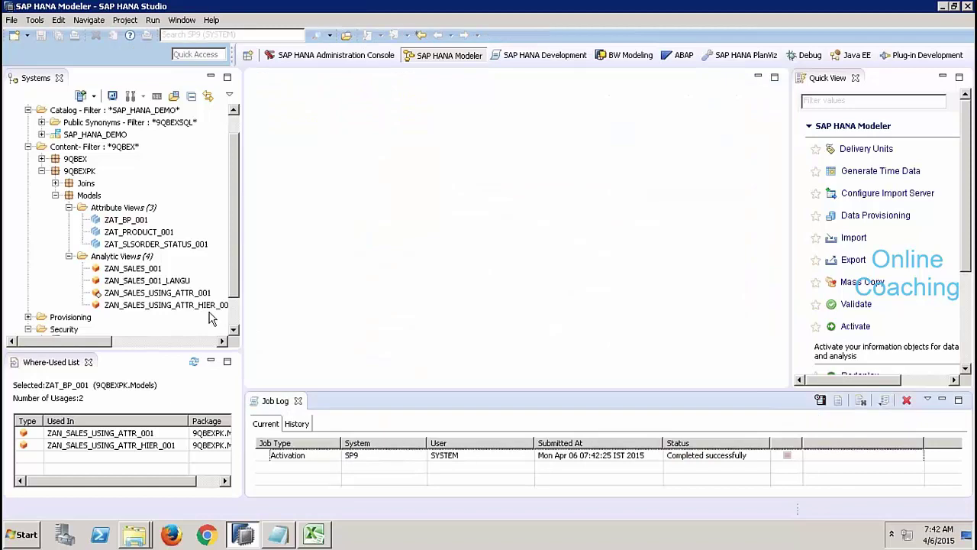
{"action": "left_click", "coordinate": [297, 401]}
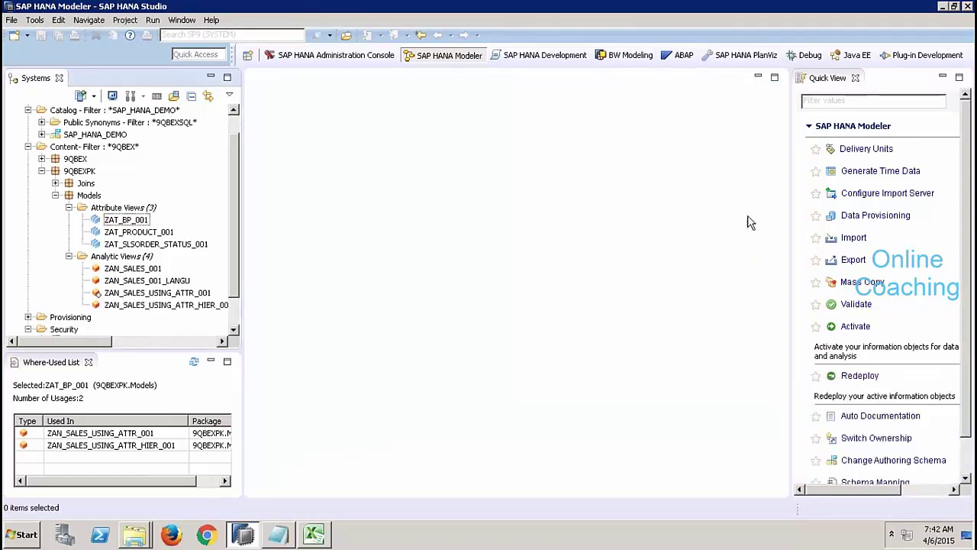
Step: Close the Quick View, open the ZAN_SALES_USING_ATTR_001 analytic view to review its shared columns, activate it and close its editor
{"action": "left_click", "coordinate": [856, 78]}
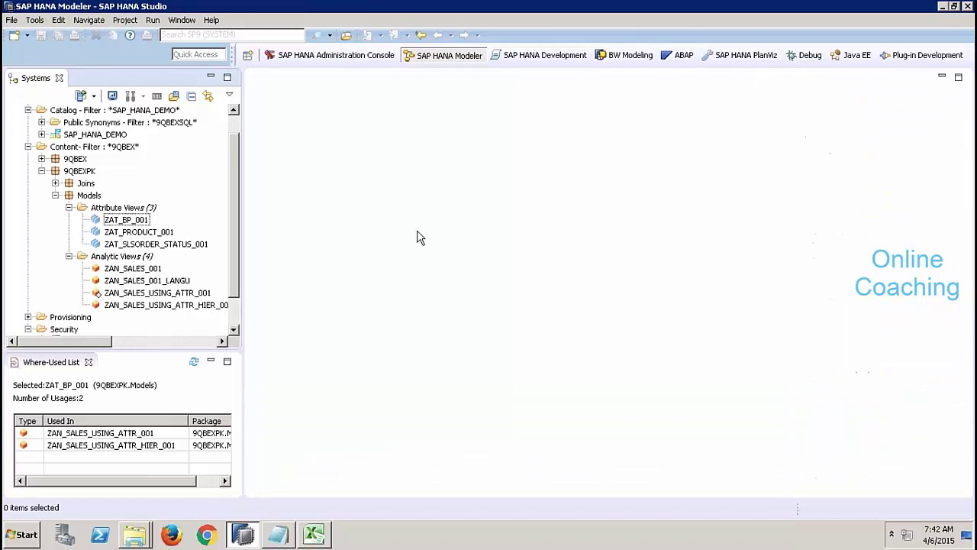
{"action": "double_click", "coordinate": [169, 294]}
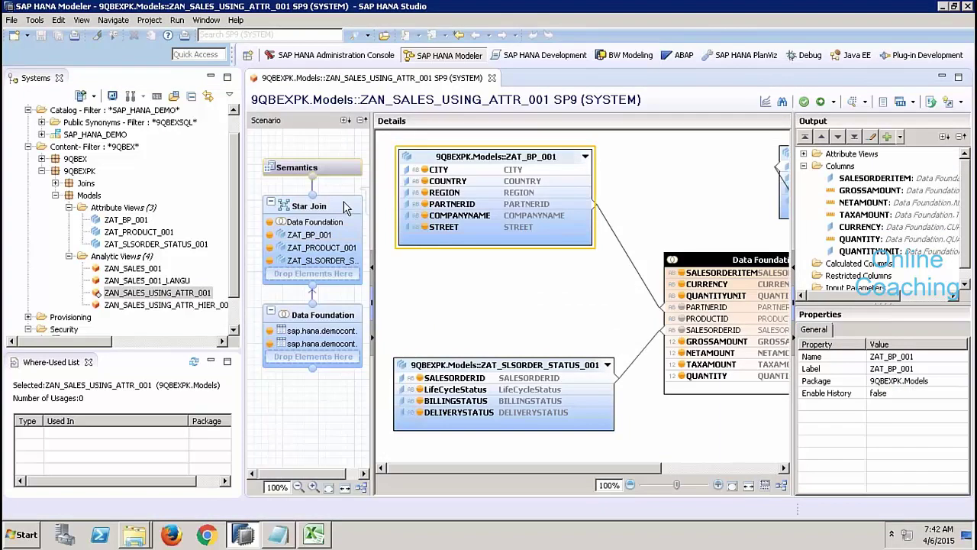
{"action": "left_click", "coordinate": [337, 165]}
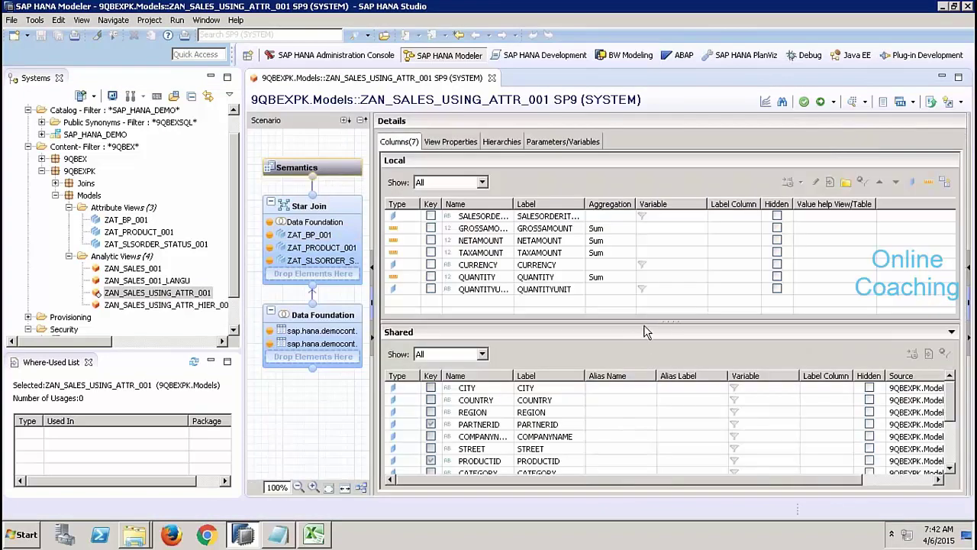
{"action": "left_click_drag", "start_coordinate": [645, 321], "coordinate": [630, 231]}
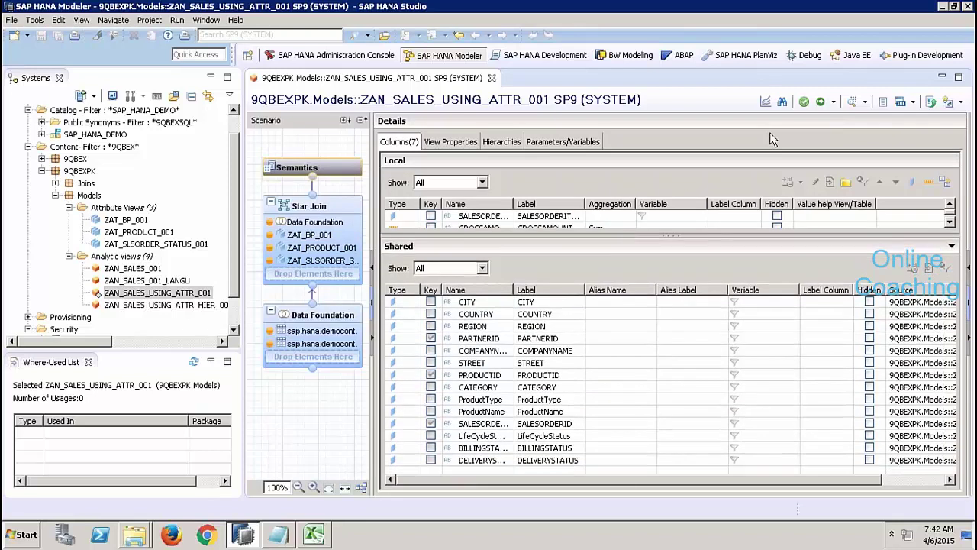
{"action": "left_click", "coordinate": [825, 103]}
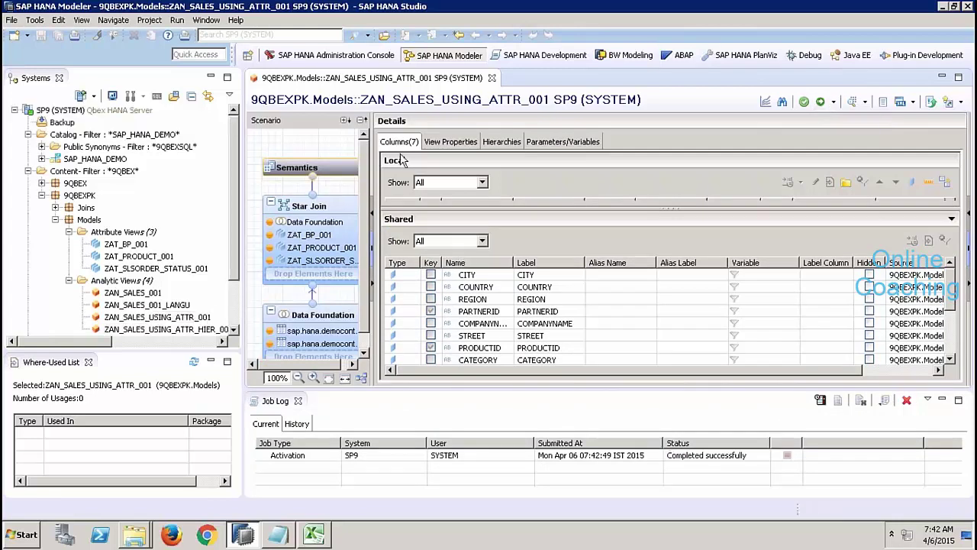
{"action": "left_click", "coordinate": [492, 79]}
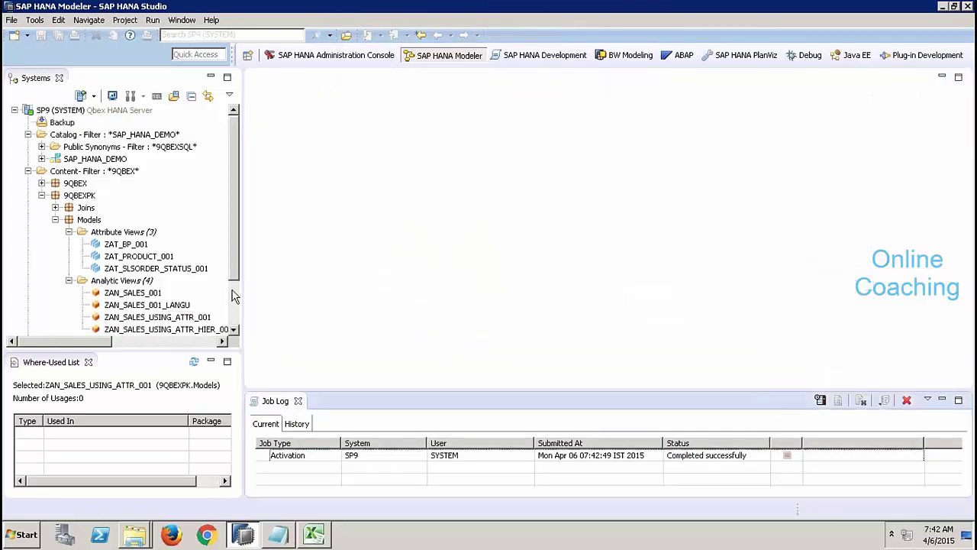
Step: Open the ZAN_SALES_USING_ATTR_HIER_001 analytic view at its star join, redeploy it and close the Job Log
{"action": "scroll", "coordinate": [213, 276], "scroll_direction": "down", "scroll_amount": 2}
{"action": "double_click", "coordinate": [210, 270]}
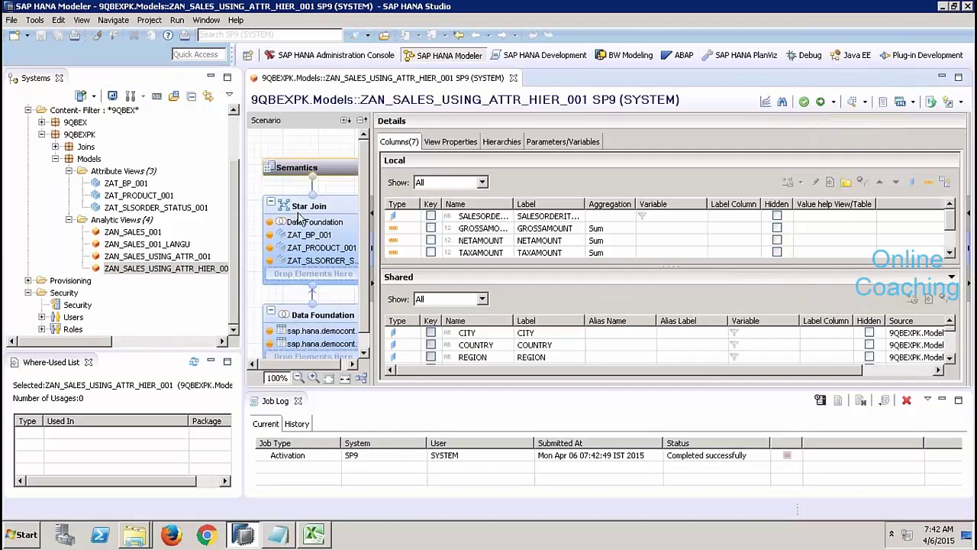
{"action": "left_click", "coordinate": [300, 217]}
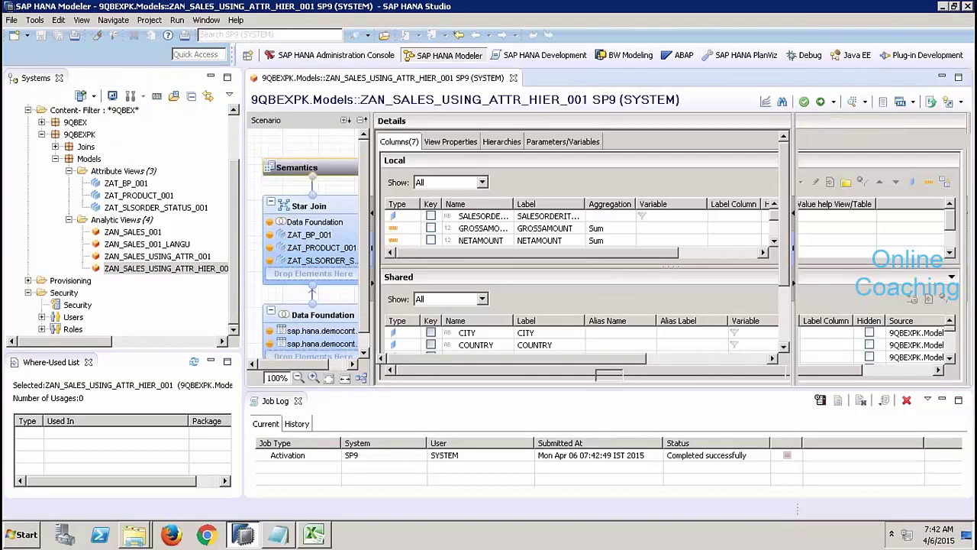
{"action": "left_click", "coordinate": [298, 400]}
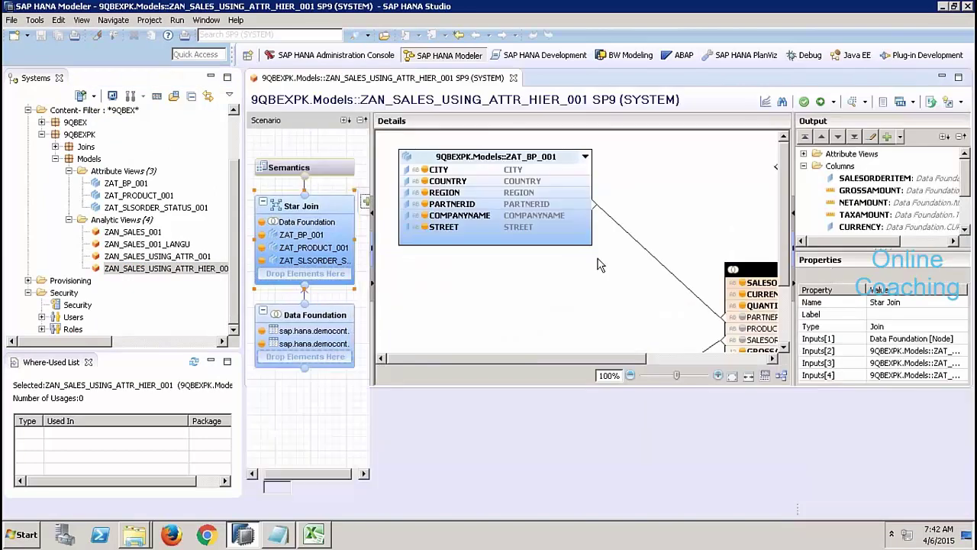
{"action": "left_click", "coordinate": [820, 101]}
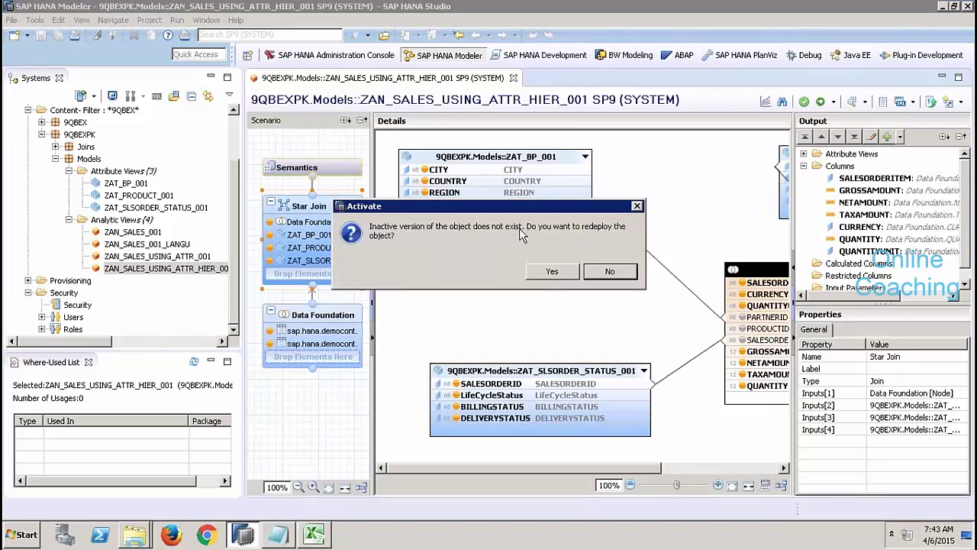
{"action": "left_click", "coordinate": [548, 273]}
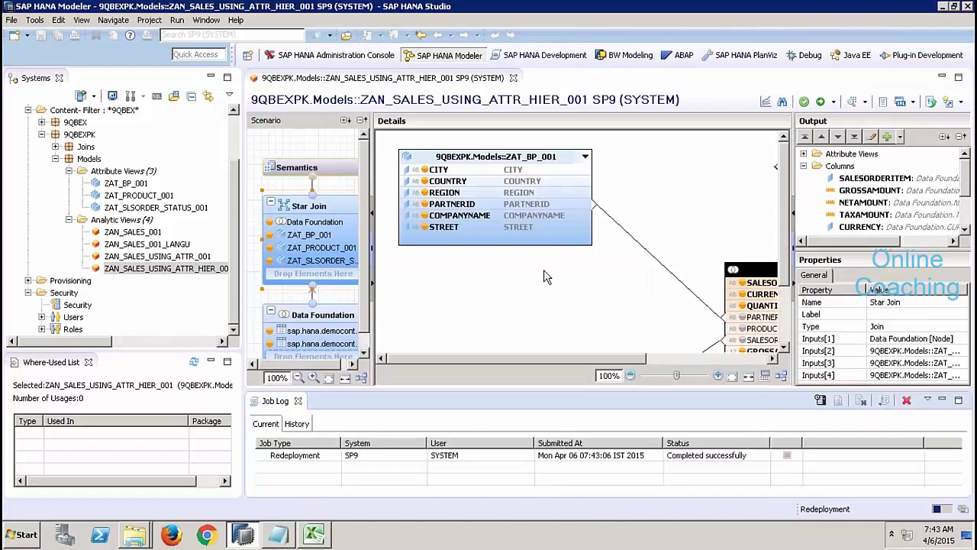
{"action": "left_click", "coordinate": [298, 400]}
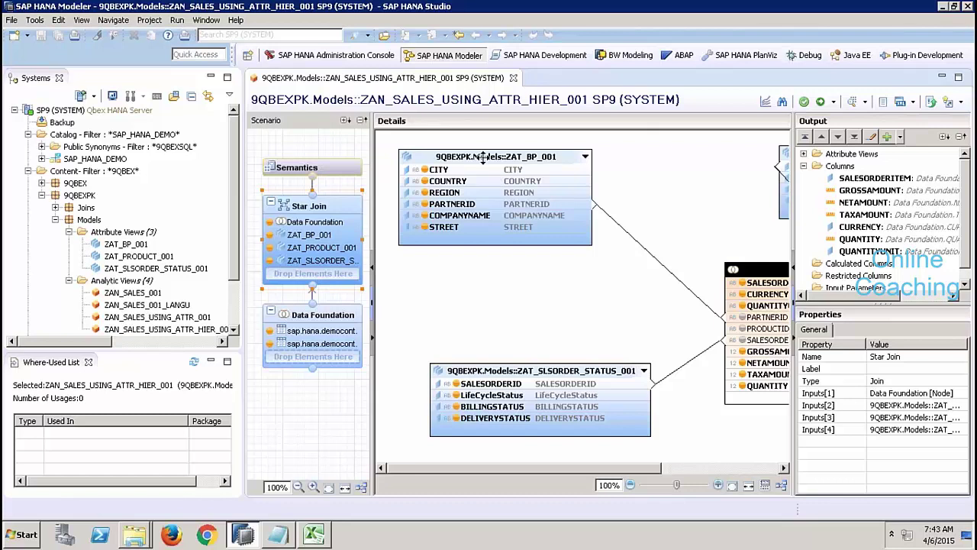
Step: Close the Where-Used List and the ZAN_SALES_USING_ATTR_HIER_001 editor
{"action": "left_click_drag", "start_coordinate": [232, 263], "coordinate": [234, 299]}
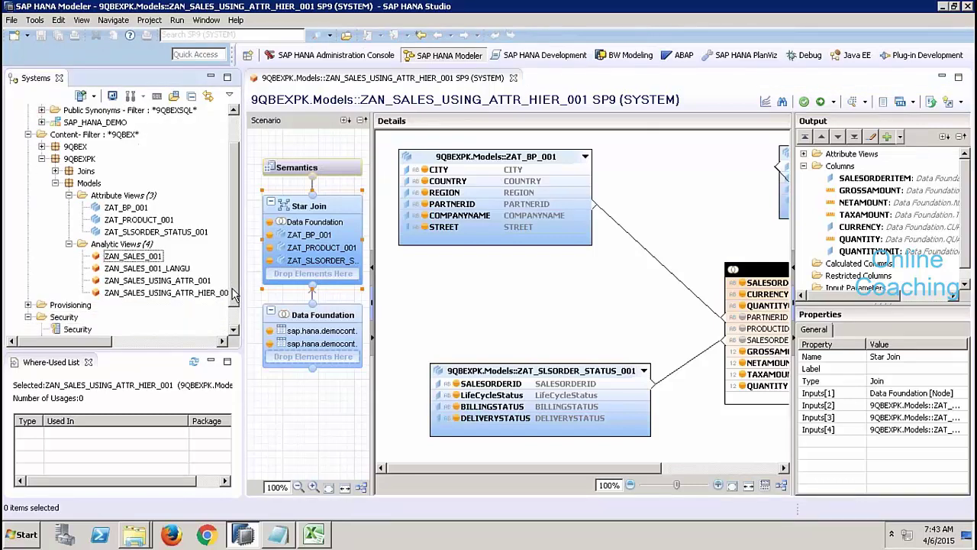
{"action": "left_click", "coordinate": [88, 364]}
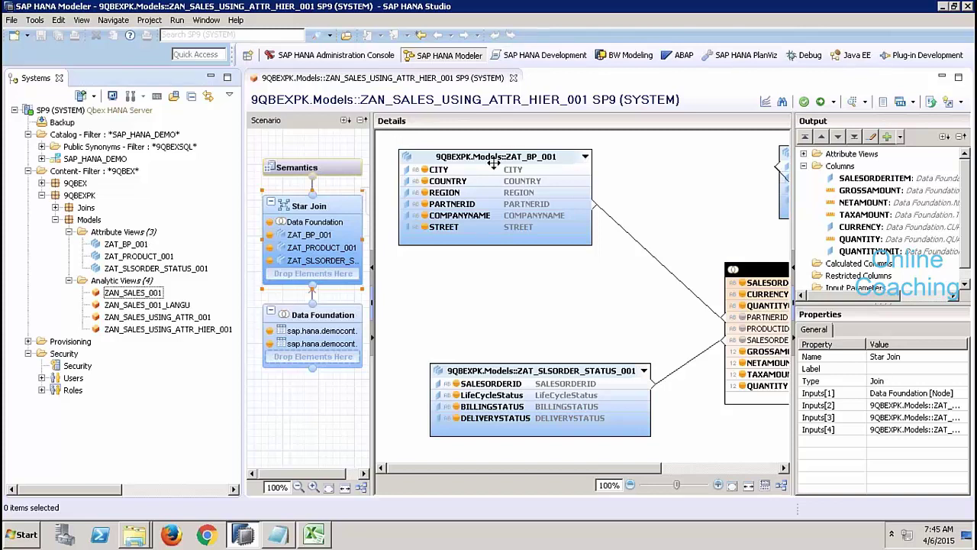
{"action": "mouse_move", "coordinate": [455, 201]}
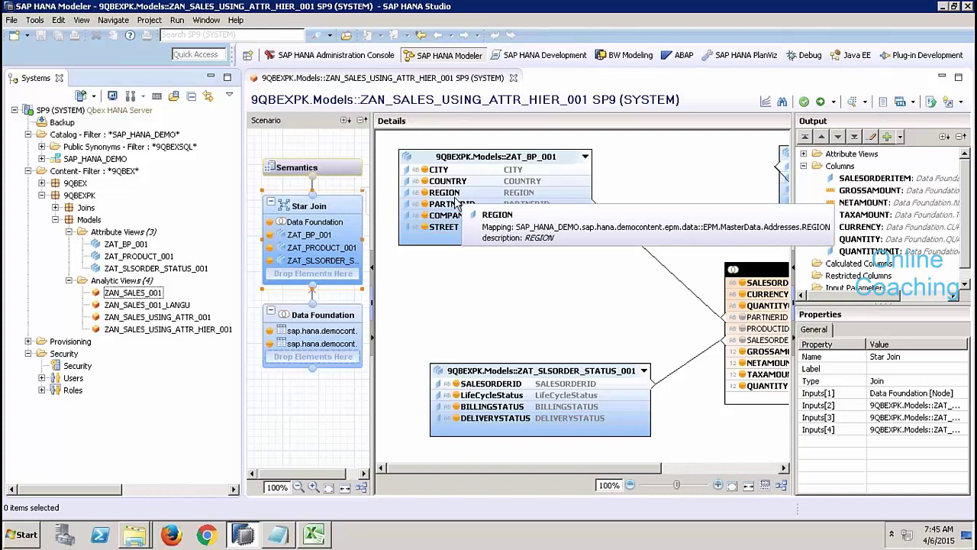
{"action": "left_click", "coordinate": [514, 80]}
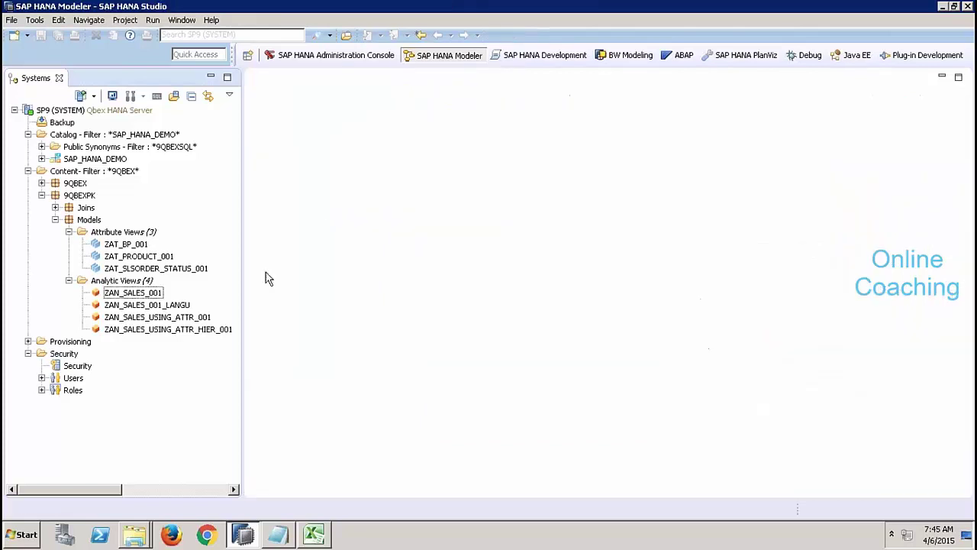
Step: Create an analytic view named ZAN_BP_REPORTING in the 9QBEXPK.Models package
{"action": "right_click", "coordinate": [127, 282]}
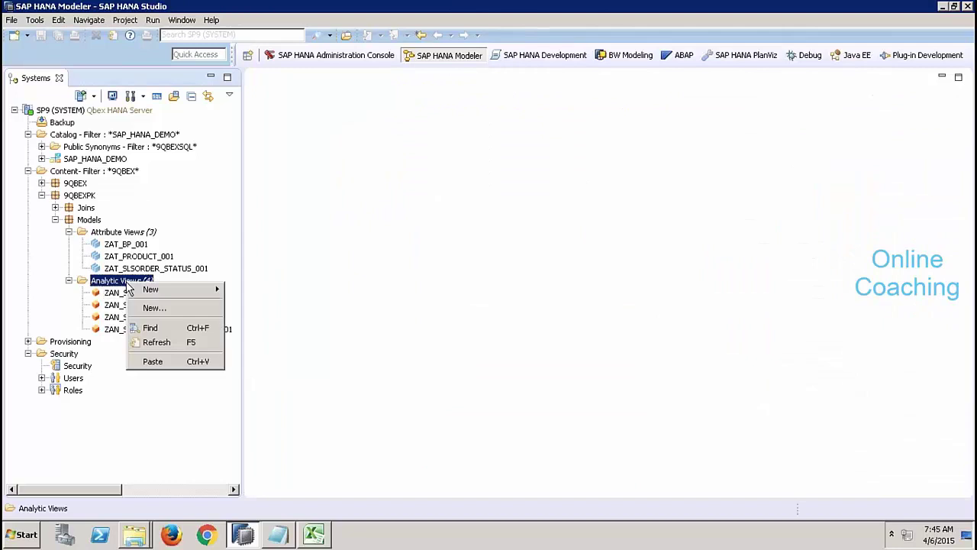
{"action": "left_click", "coordinate": [178, 307]}
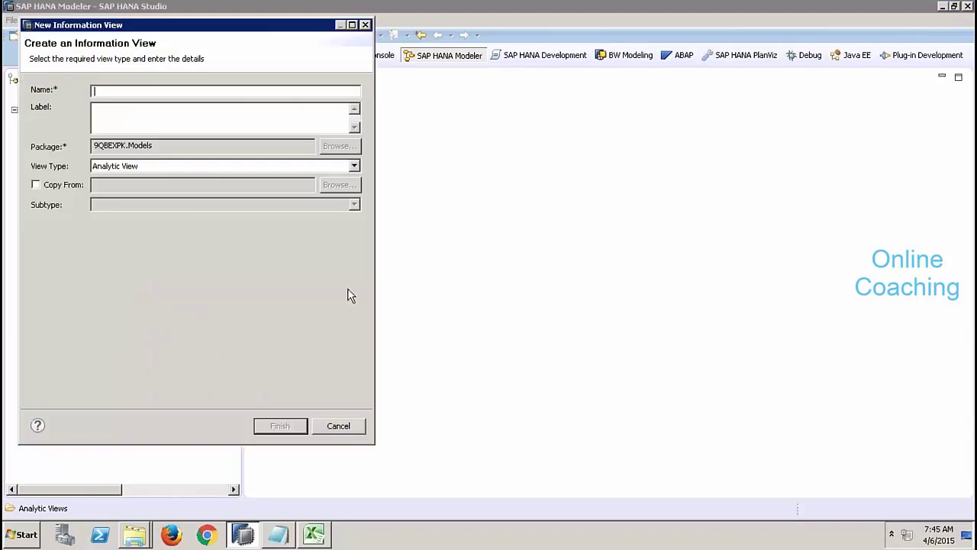
{"action": "type", "text": "ZAN_BP_REPORTING"}
{"action": "key", "text": "Tab"}
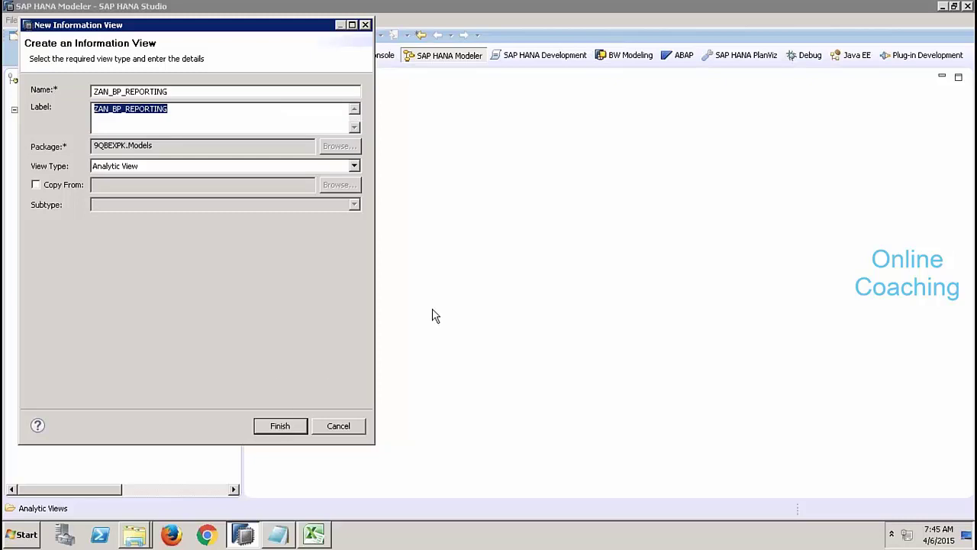
{"action": "left_click", "coordinate": [279, 425]}
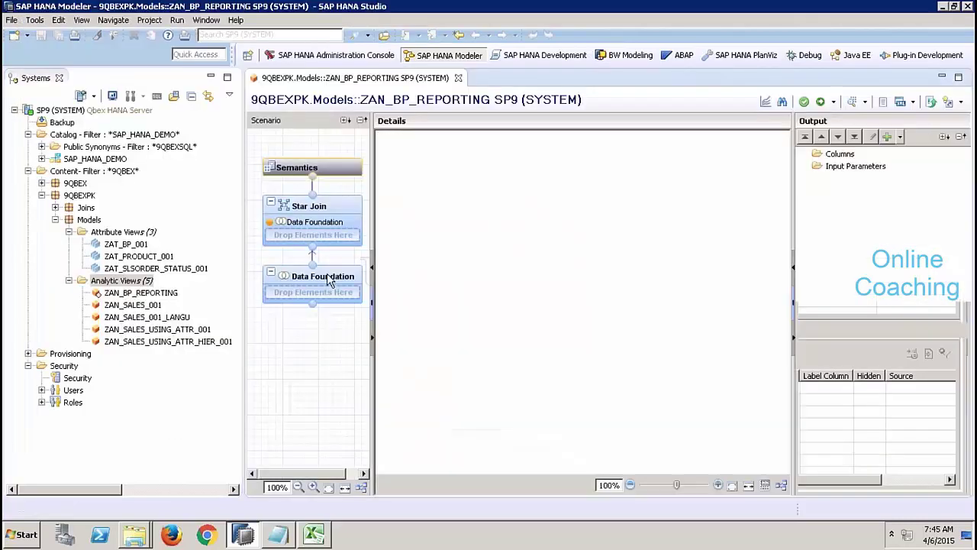
Step: Search for sap.hana.demo and add the EPM.MasterData.Addresses and EPM.MasterData.BusinessPartner tables to the data foundation
{"action": "left_click", "coordinate": [329, 281]}
{"action": "right_click", "coordinate": [473, 245]}
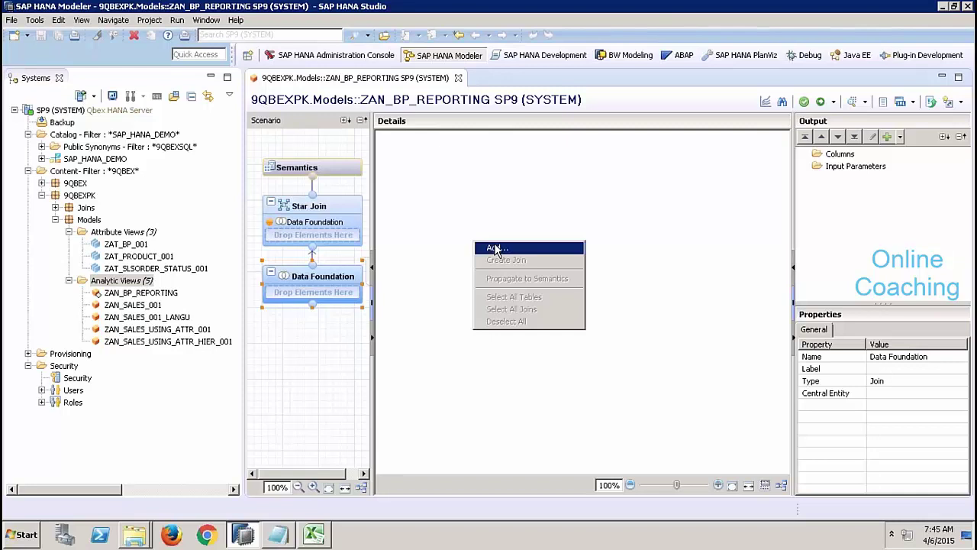
{"action": "left_click", "coordinate": [494, 248]}
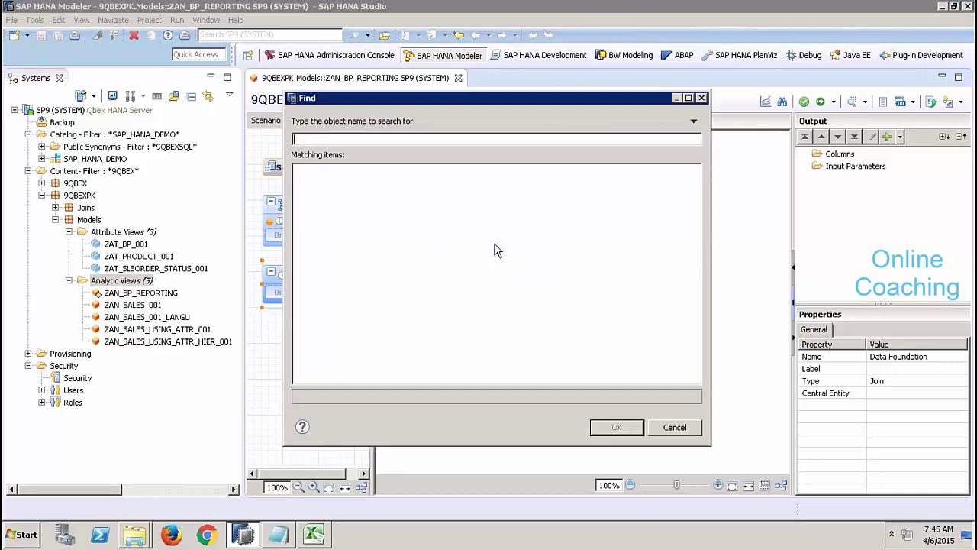
{"action": "type", "text": "sap.hana.demo"}
{"action": "left_click", "coordinate": [535, 292]}
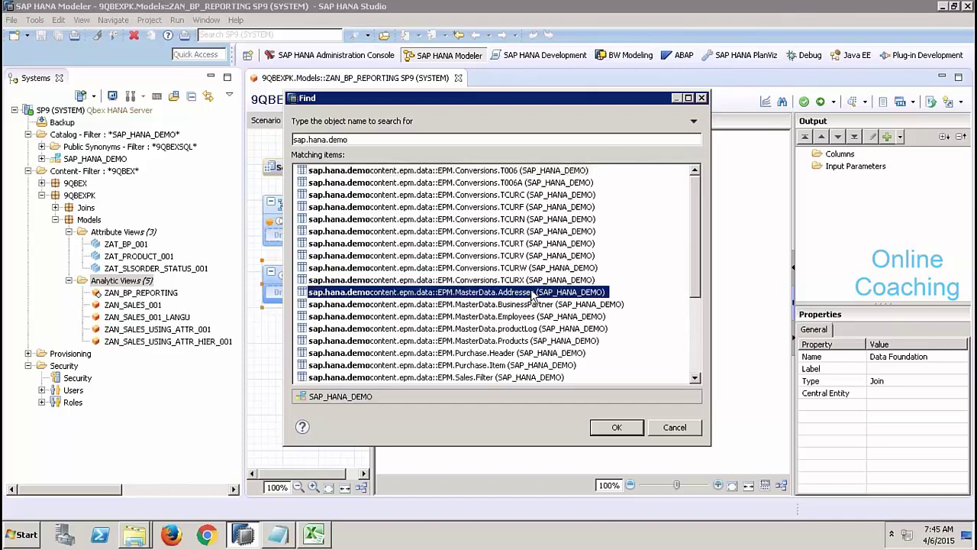
{"action": "left_click", "coordinate": [607, 428]}
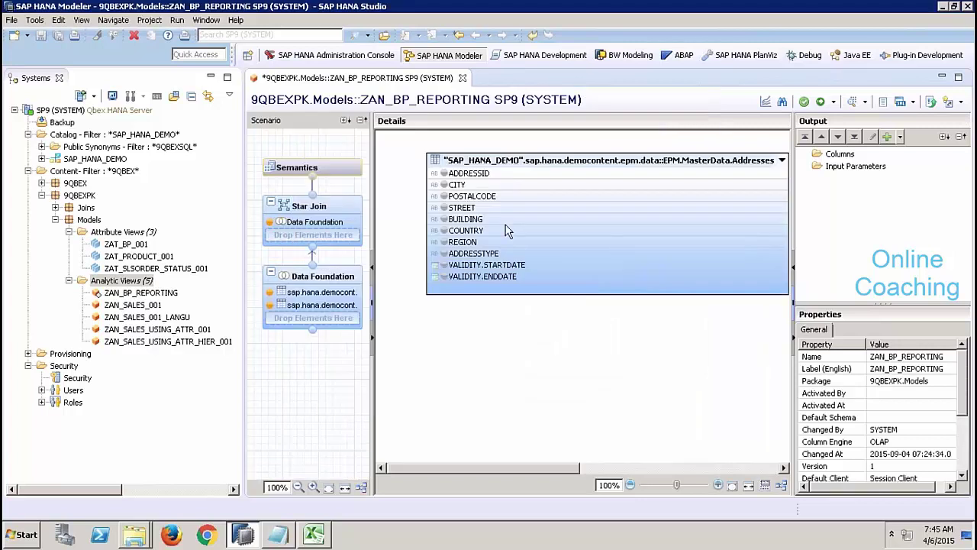
Step: Create a referential join from BusinessPartner as left table to Addresses as right table on their ADDRESSID columns
{"action": "right_click", "coordinate": [605, 358]}
{"action": "left_click", "coordinate": [637, 377]}
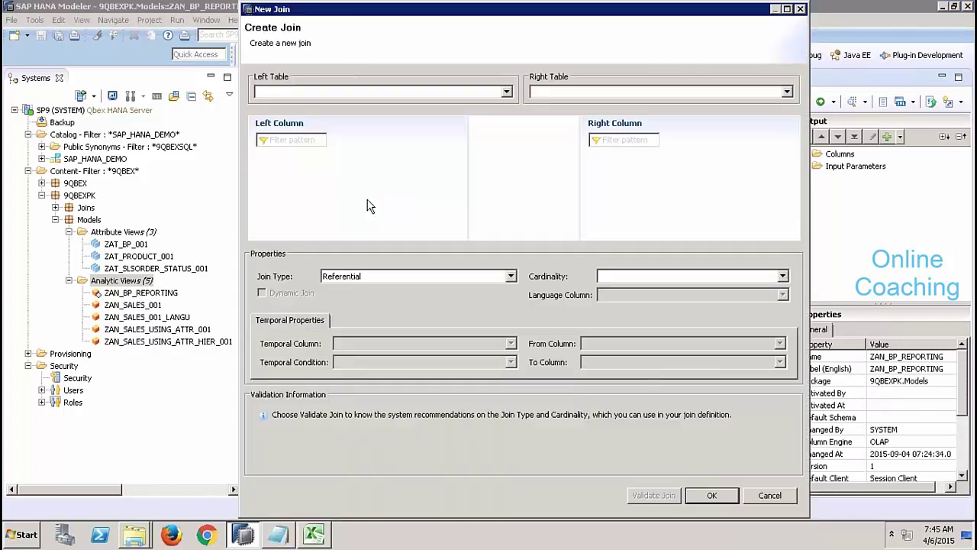
{"action": "left_click", "coordinate": [351, 92]}
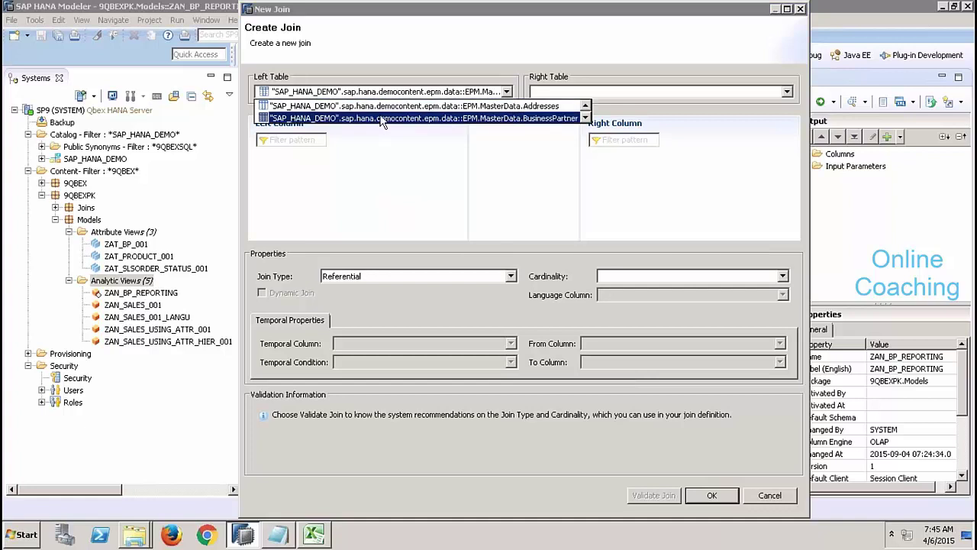
{"action": "left_click", "coordinate": [383, 116]}
{"action": "left_click", "coordinate": [554, 91]}
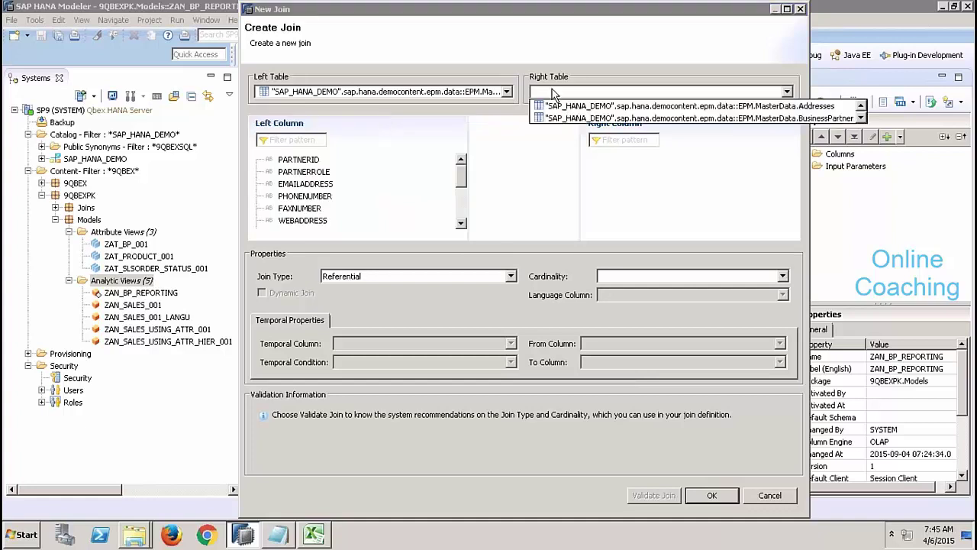
{"action": "left_click", "coordinate": [578, 106]}
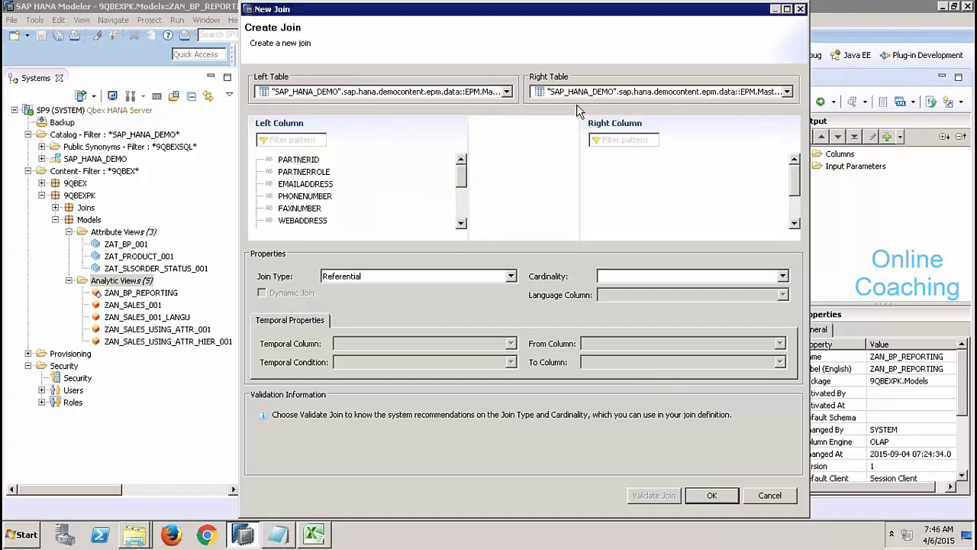
{"action": "left_click", "coordinate": [464, 212]}
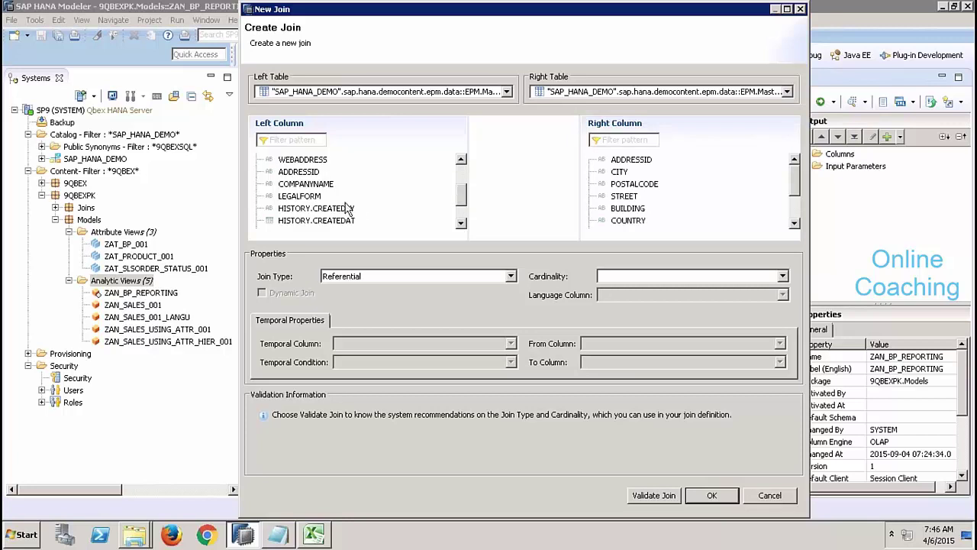
{"action": "left_click_drag", "start_coordinate": [314, 171], "coordinate": [631, 161]}
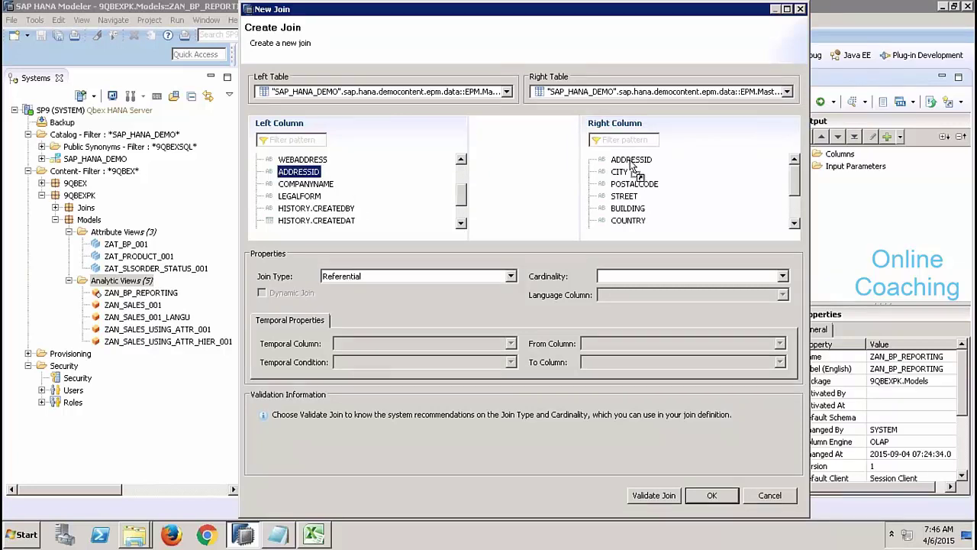
{"action": "left_click", "coordinate": [709, 495]}
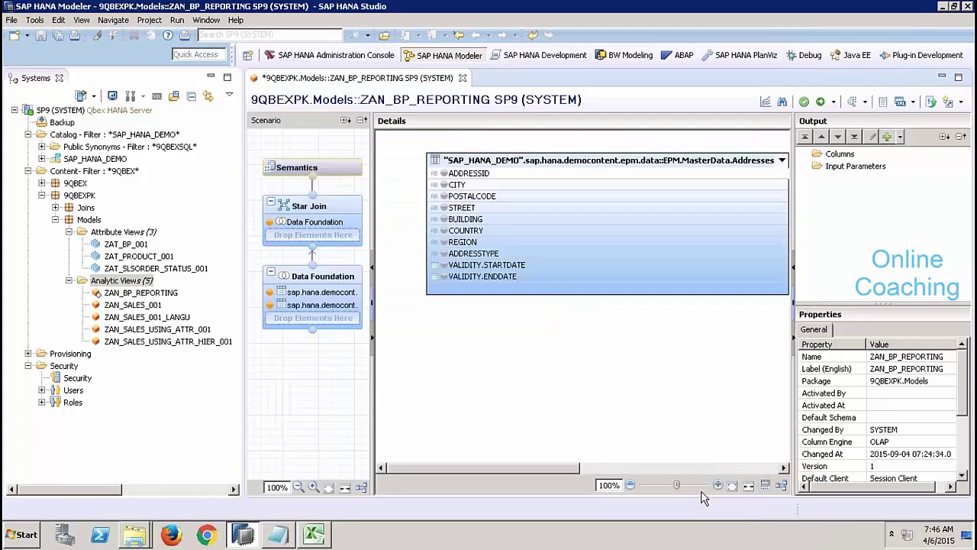
Step: Add CITY, COUNTRY and REGION from Addresses and PARTNERID and COMPANYNAME from BusinessPartner to the data foundation output
{"action": "left_click", "coordinate": [444, 185]}
{"action": "left_click", "coordinate": [444, 230]}
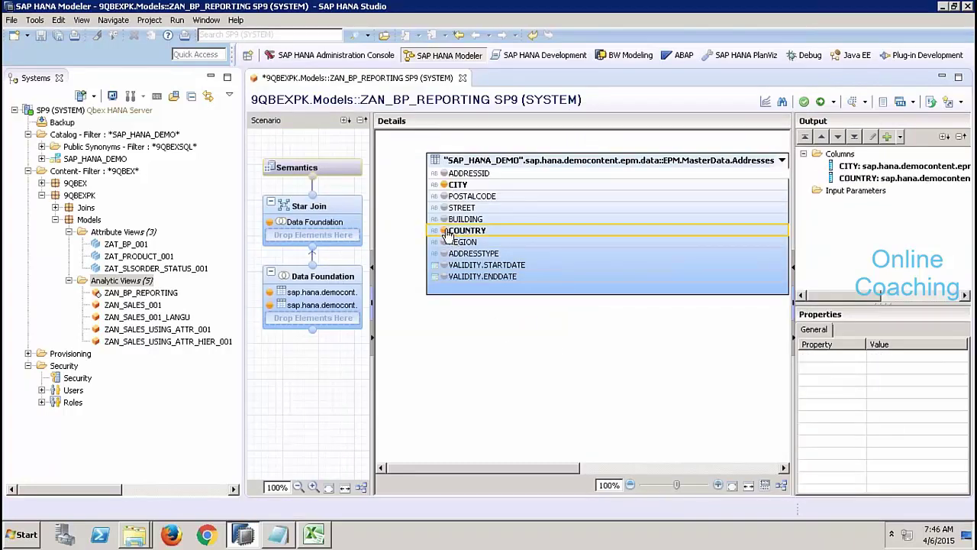
{"action": "left_click", "coordinate": [451, 242]}
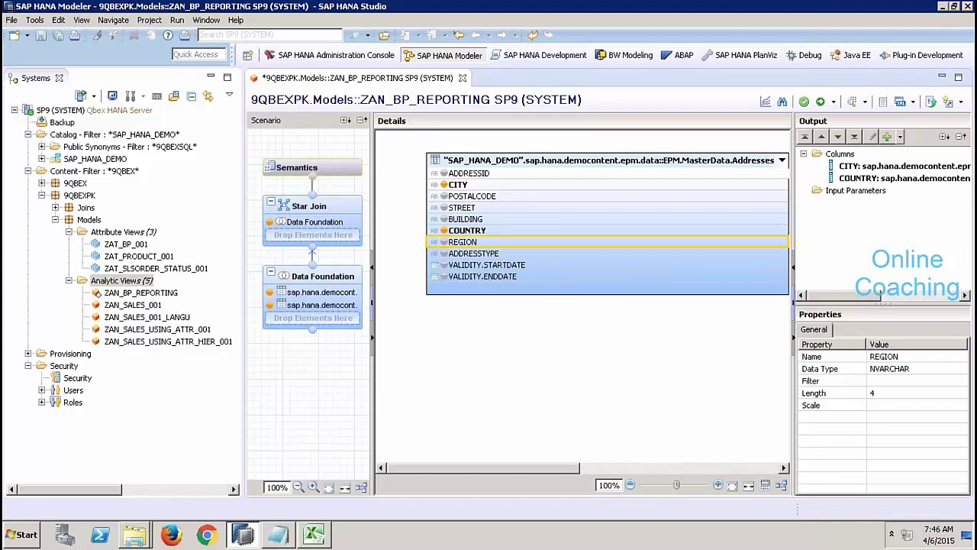
{"action": "left_click", "coordinate": [444, 242]}
{"action": "left_click", "coordinate": [653, 472]}
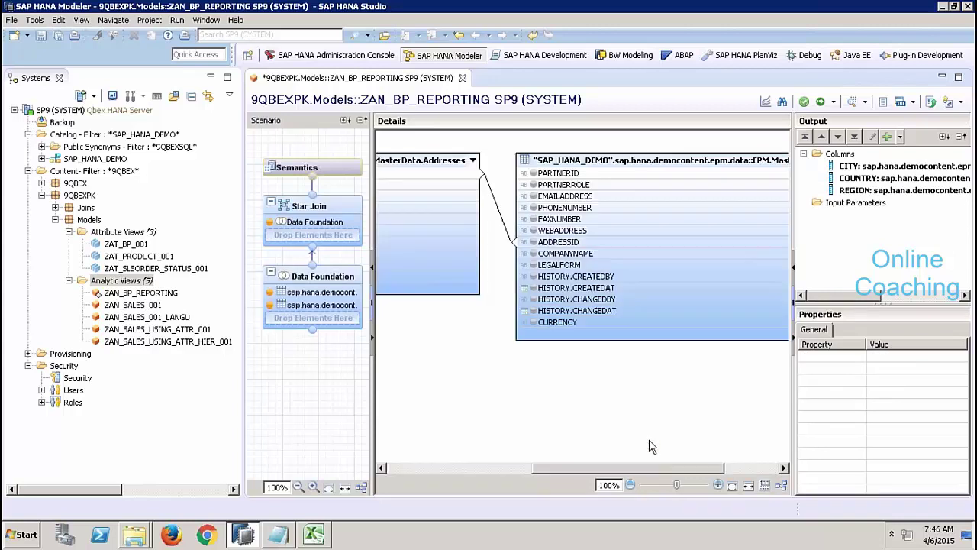
{"action": "left_click", "coordinate": [533, 174]}
{"action": "left_click", "coordinate": [533, 253]}
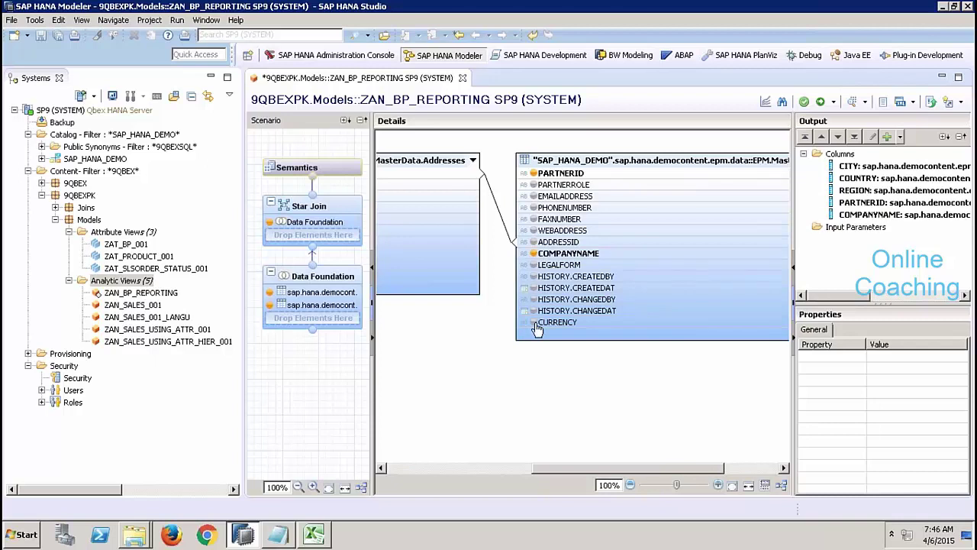
Step: Add CURRENCY from BusinessPartner to the data foundation output and reposition the Data Foundation box within the Star Join
{"action": "left_click", "coordinate": [533, 322]}
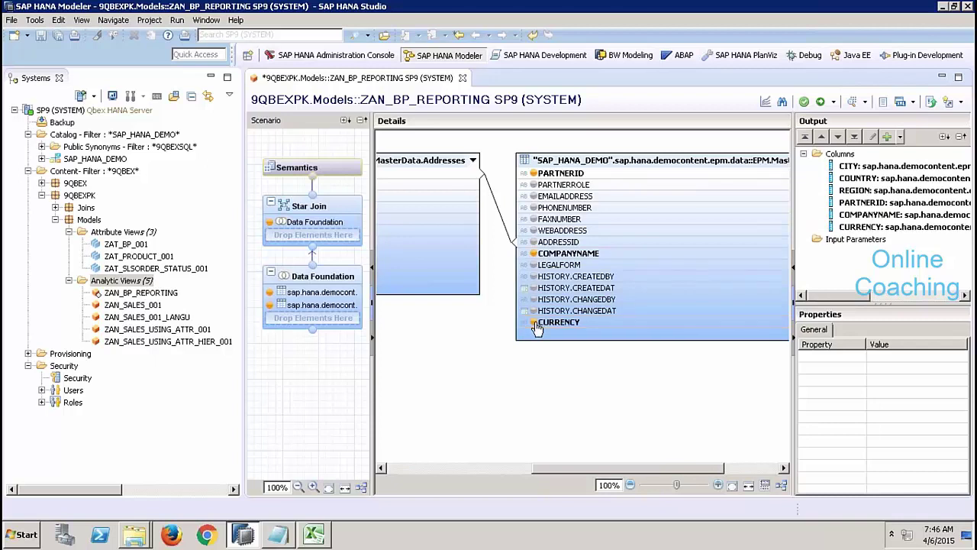
{"action": "left_click", "coordinate": [348, 215]}
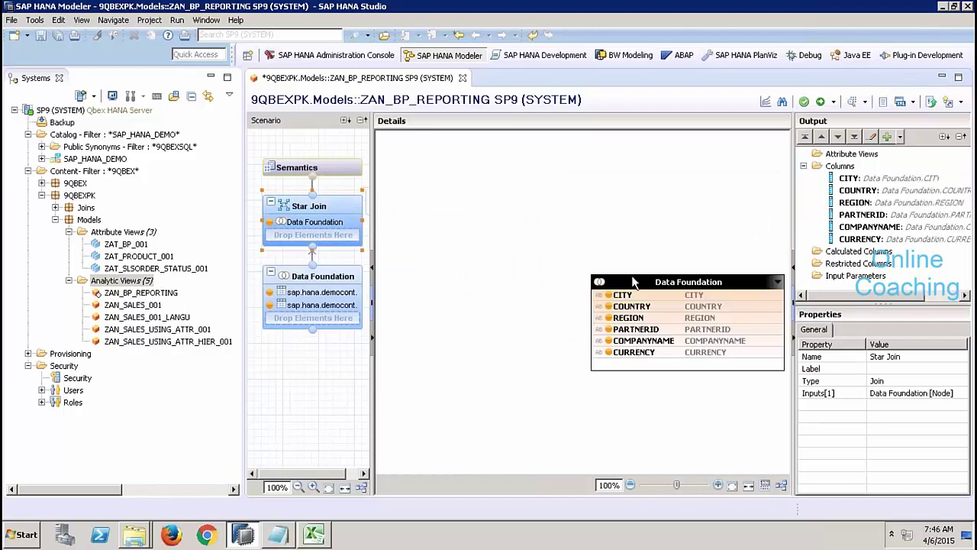
{"action": "left_click_drag", "start_coordinate": [617, 267], "coordinate": [565, 245]}
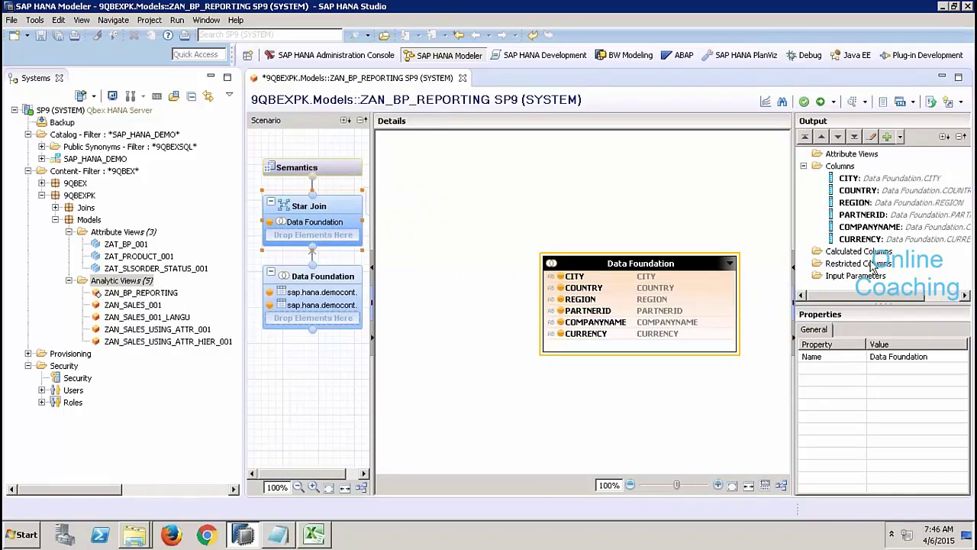
Step: Create a calculated column named counter in the Star Join with data type INTEGER, column type Measure and expression 1
{"action": "right_click", "coordinate": [860, 252]}
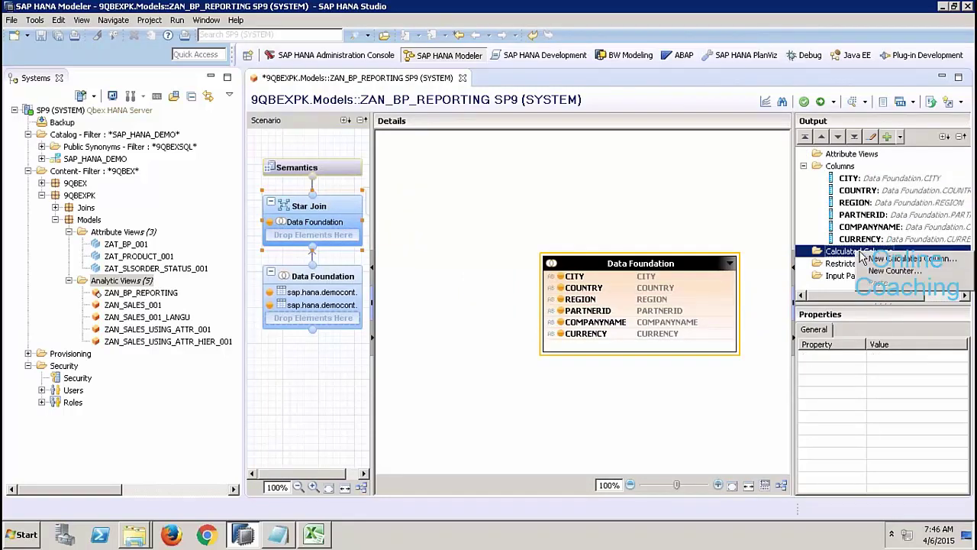
{"action": "left_click", "coordinate": [901, 259]}
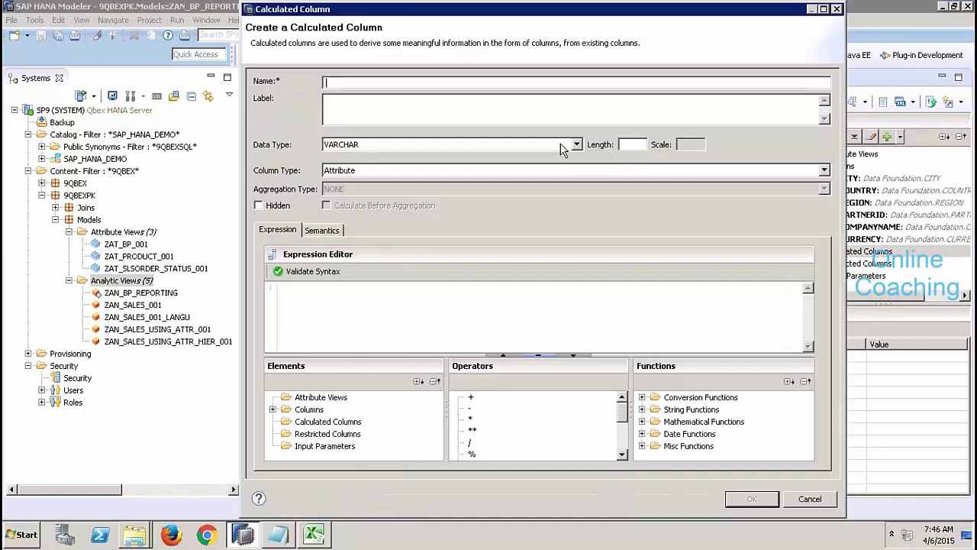
{"action": "type", "text": "unter"}
{"action": "left_click", "coordinate": [429, 146]}
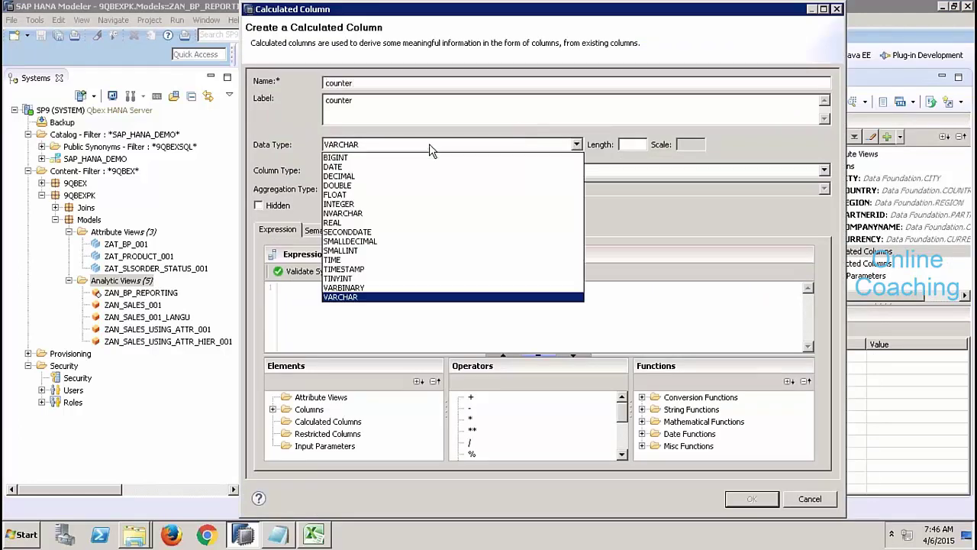
{"action": "left_click", "coordinate": [356, 206]}
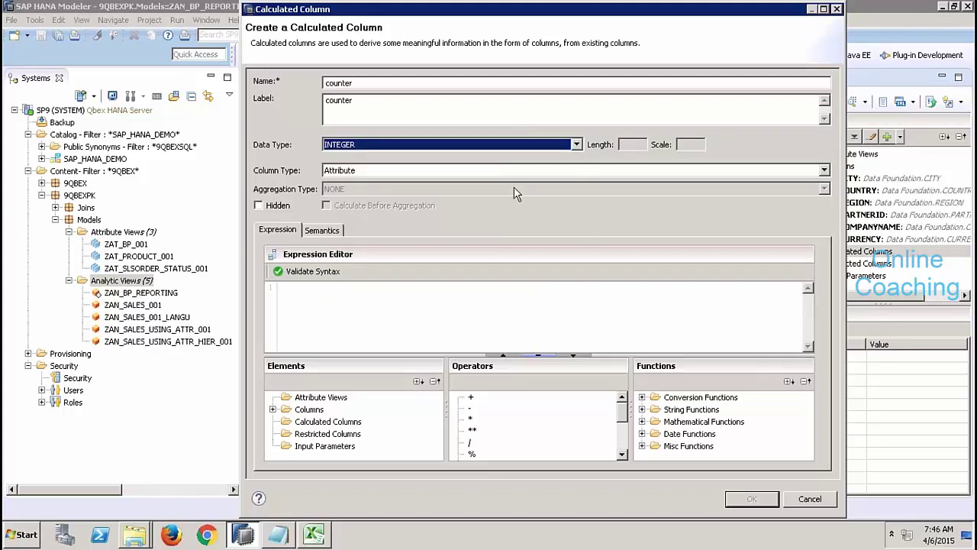
{"action": "left_click", "coordinate": [362, 171]}
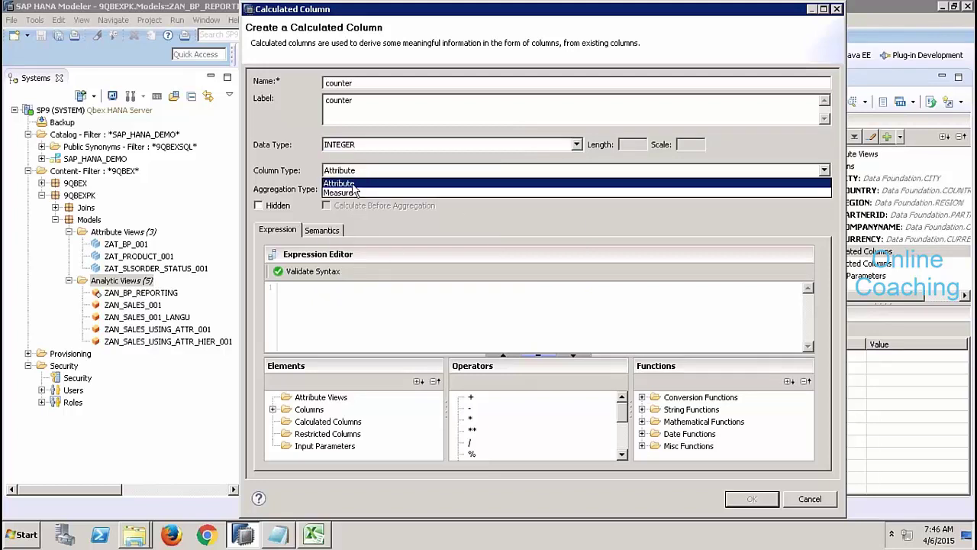
{"action": "left_click", "coordinate": [336, 193]}
{"action": "left_click", "coordinate": [310, 295]}
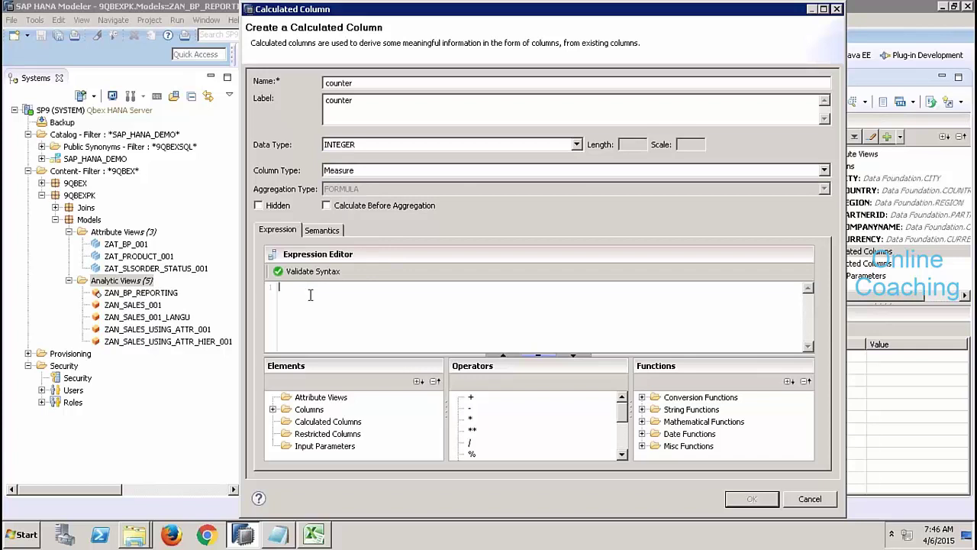
{"action": "type", "text": "1"}
{"action": "left_click", "coordinate": [749, 499]}
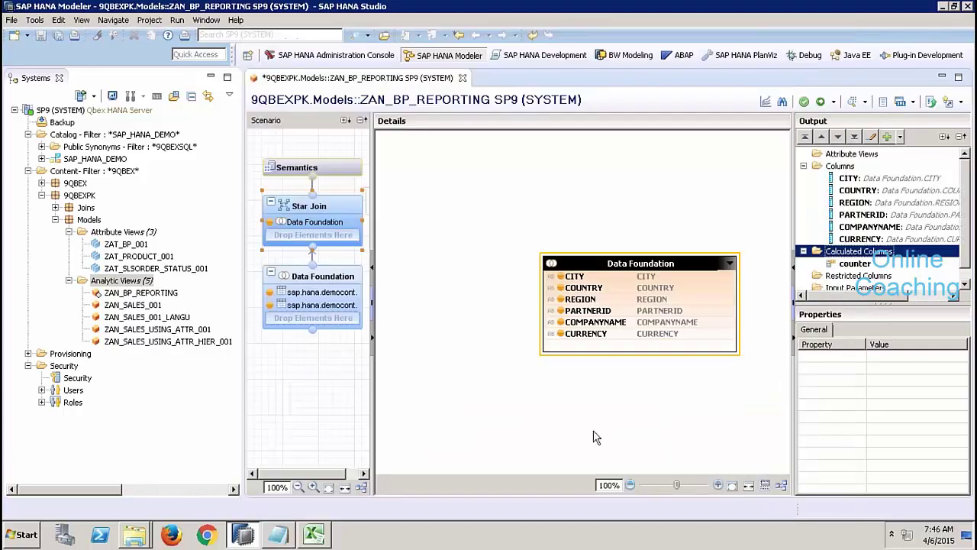
Step: Try to auto-assign the column types in the view's Semantics, and set the type of counter to Measure
{"action": "left_click", "coordinate": [341, 173]}
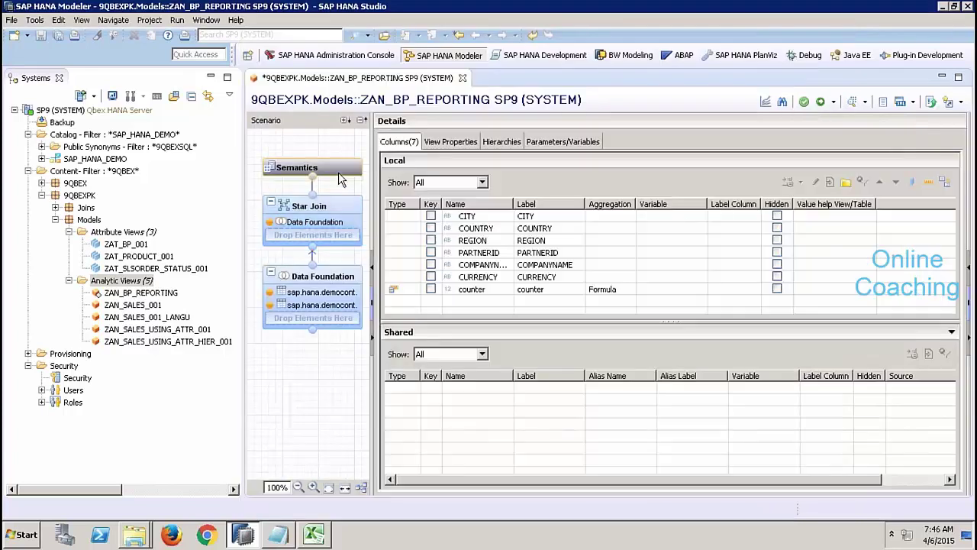
{"action": "left_click", "coordinate": [944, 184]}
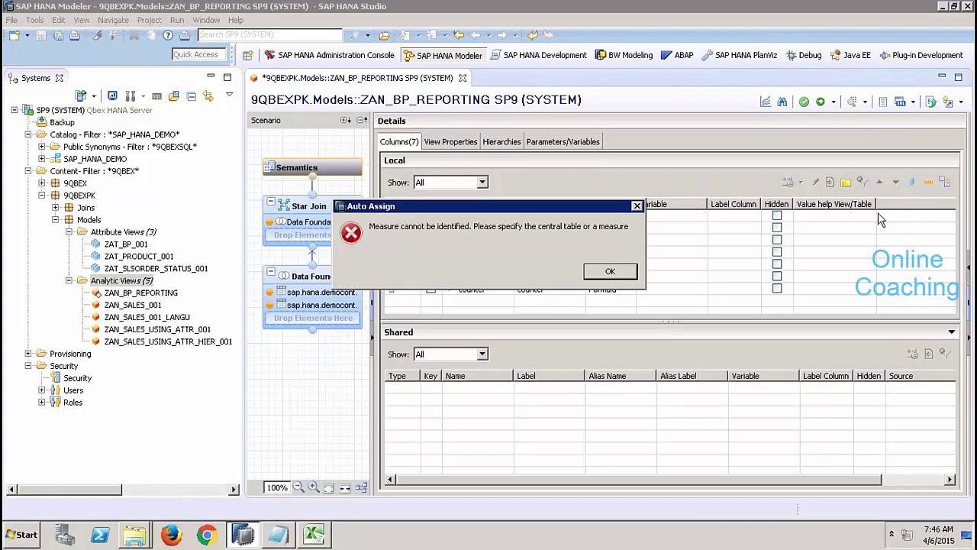
{"action": "left_click", "coordinate": [611, 273]}
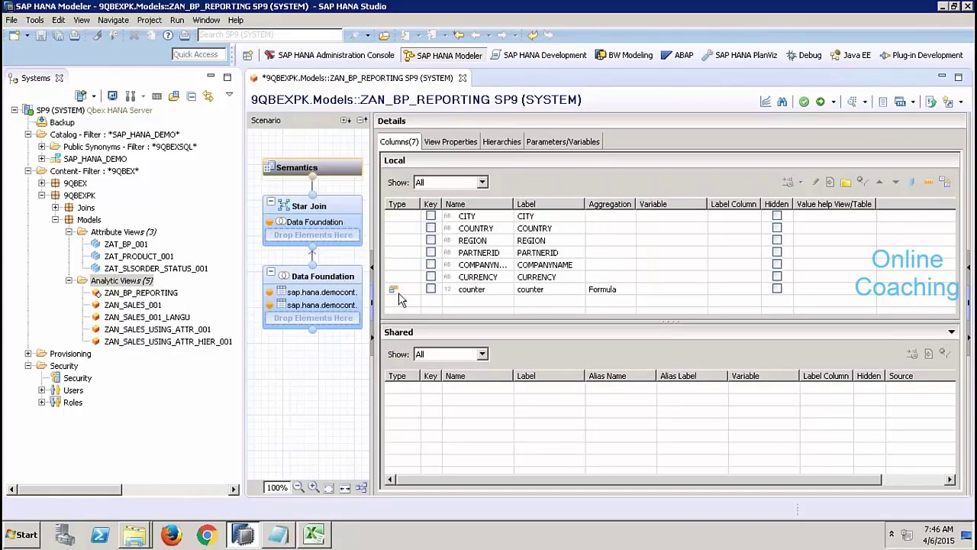
{"action": "left_click", "coordinate": [415, 291]}
{"action": "left_click", "coordinate": [415, 293]}
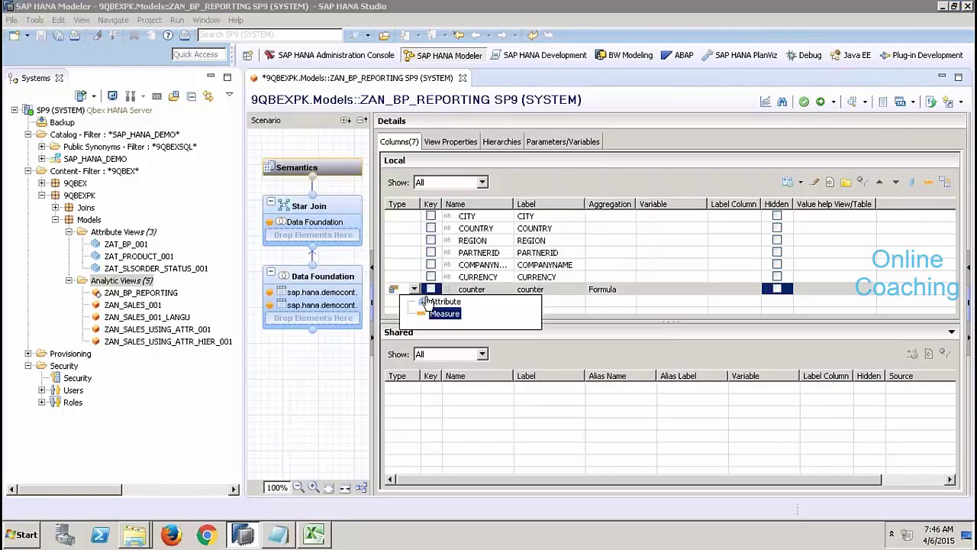
{"action": "key", "text": "Return"}
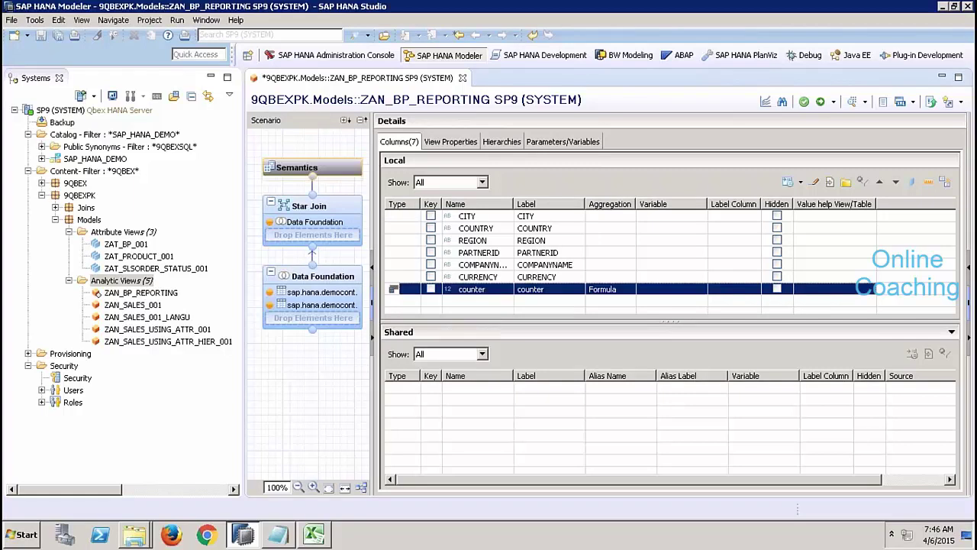
Step: Set the types of the CITY, COUNTRY and REGION columns to Attribute in the Semantics
{"action": "left_click", "coordinate": [413, 217]}
{"action": "left_click", "coordinate": [415, 217]}
{"action": "left_click", "coordinate": [443, 228]}
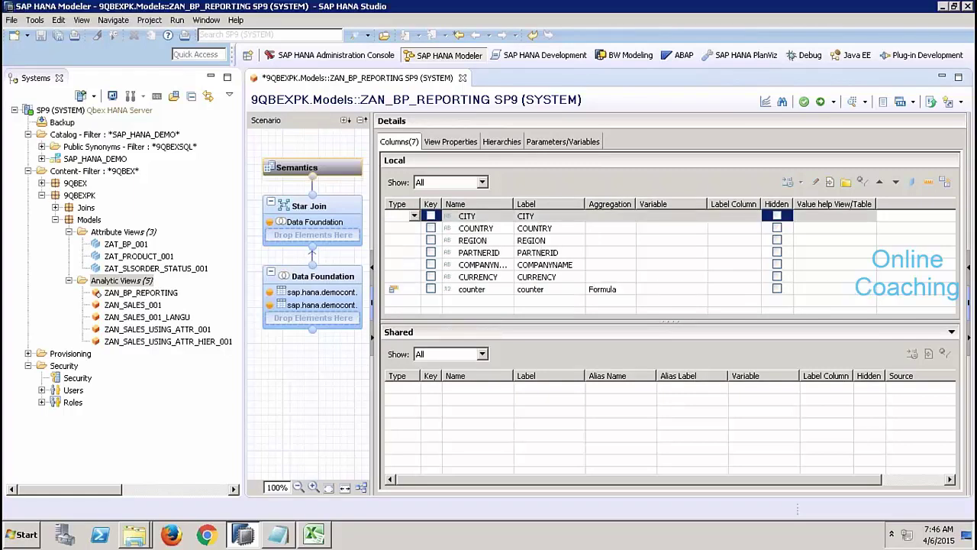
{"action": "left_click", "coordinate": [413, 228]}
{"action": "left_click", "coordinate": [413, 228]}
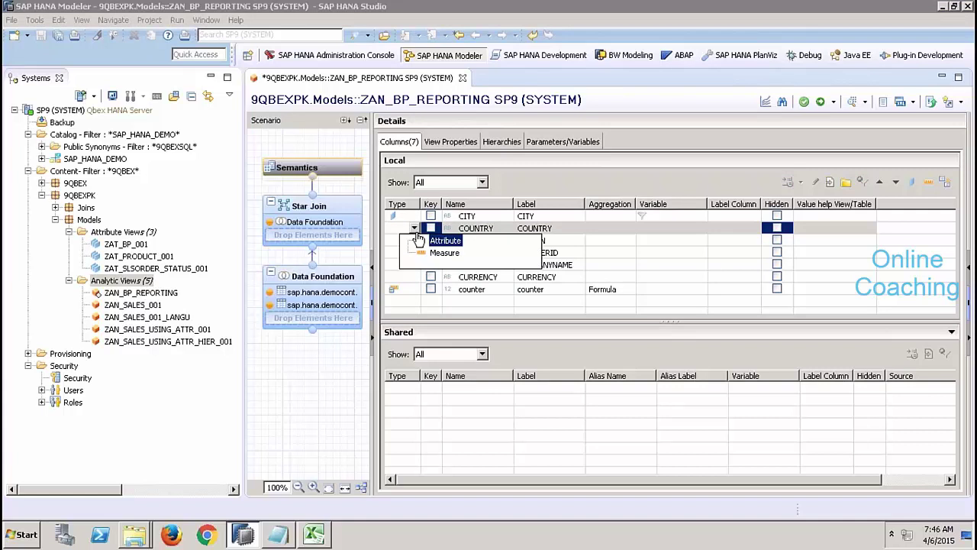
{"action": "left_click", "coordinate": [445, 240]}
{"action": "left_click", "coordinate": [414, 240]}
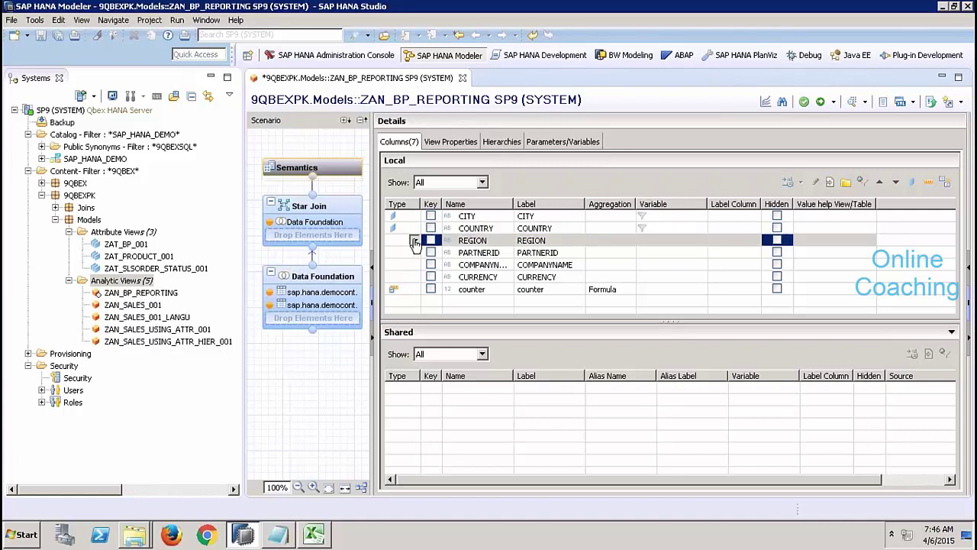
{"action": "left_click", "coordinate": [414, 241]}
{"action": "left_click", "coordinate": [435, 253]}
Step: Set the types of the PARTNERID, COMPANYNAME and CURRENCY columns to Attribute in the Semantics
{"action": "left_click", "coordinate": [413, 253]}
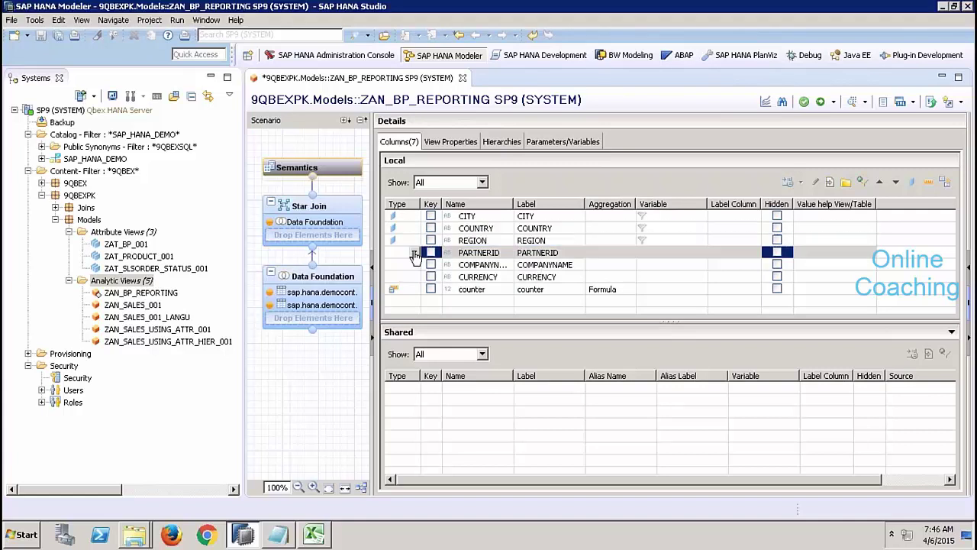
{"action": "left_click", "coordinate": [413, 253]}
{"action": "left_click", "coordinate": [421, 266]}
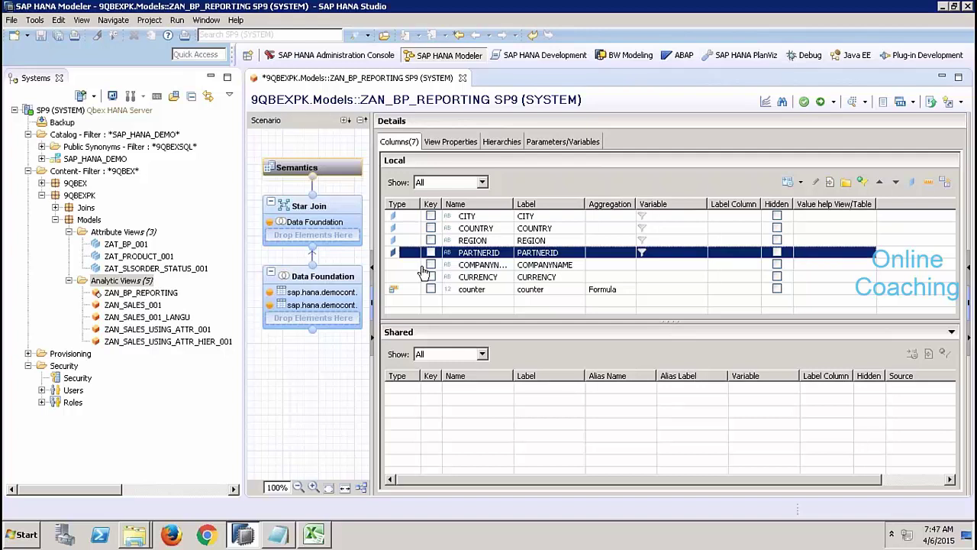
{"action": "left_click", "coordinate": [413, 265]}
{"action": "left_click", "coordinate": [413, 265]}
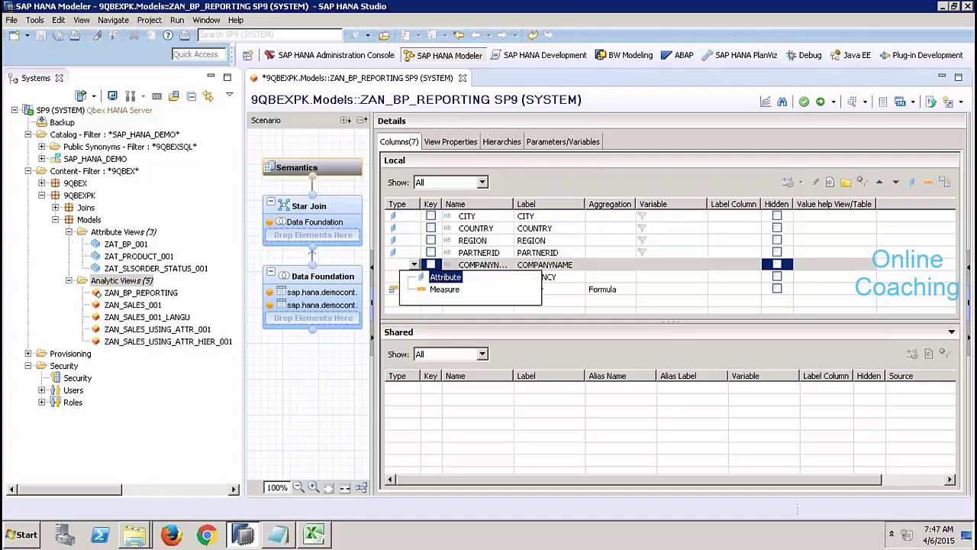
{"action": "left_click", "coordinate": [435, 277]}
{"action": "left_click", "coordinate": [414, 276]}
{"action": "left_click", "coordinate": [414, 277]}
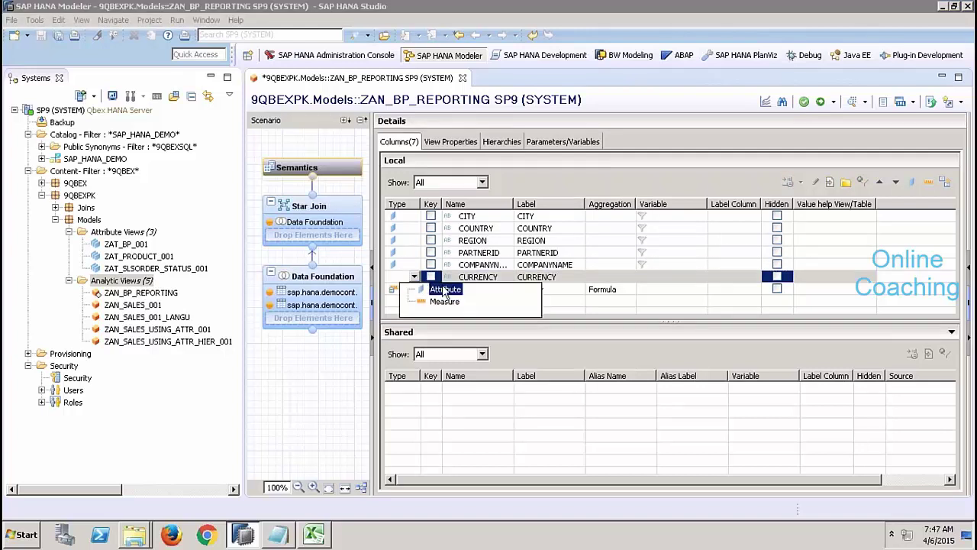
{"action": "left_click", "coordinate": [441, 288]}
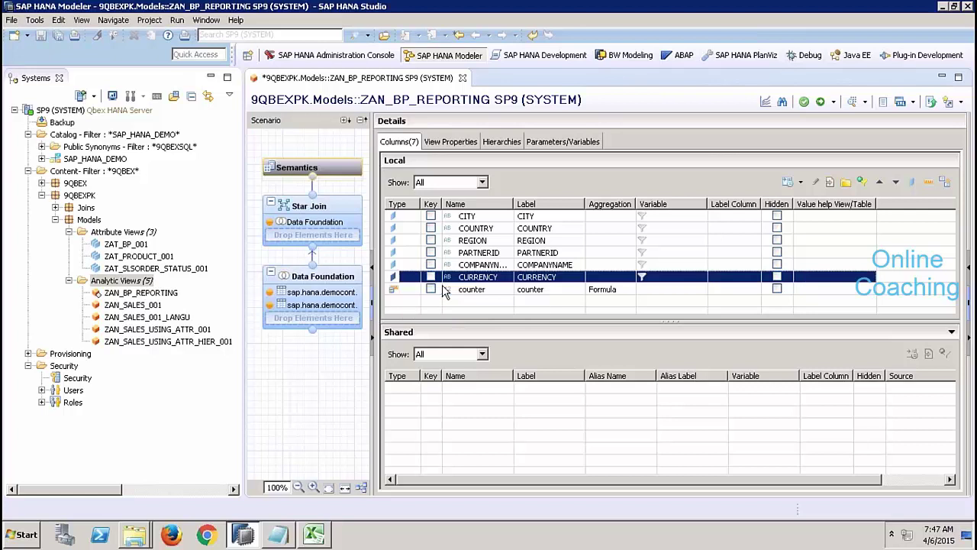
Step: Try to save and activate ZAN_BP_REPORTING, and inspect the detailed report of the activation job
{"action": "left_click", "coordinate": [820, 103]}
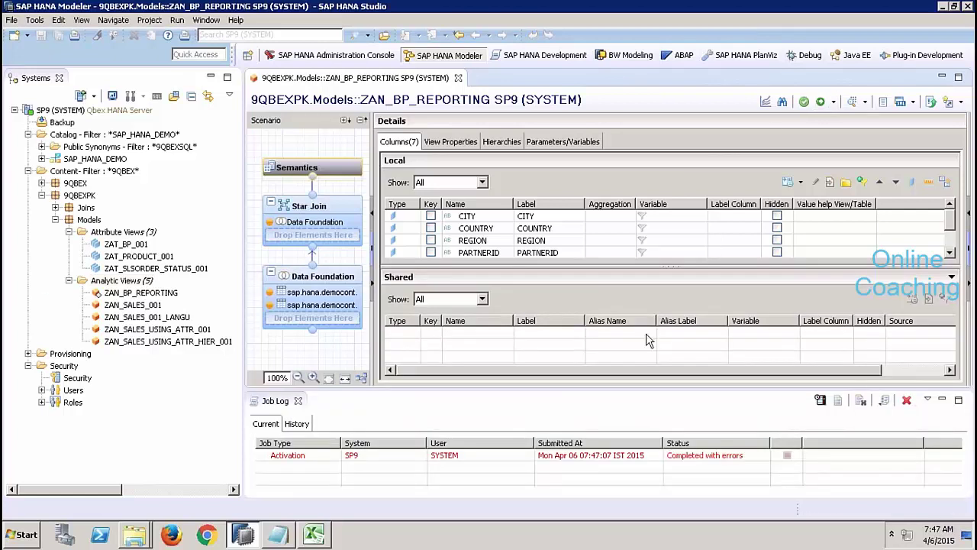
{"action": "double_click", "coordinate": [611, 458]}
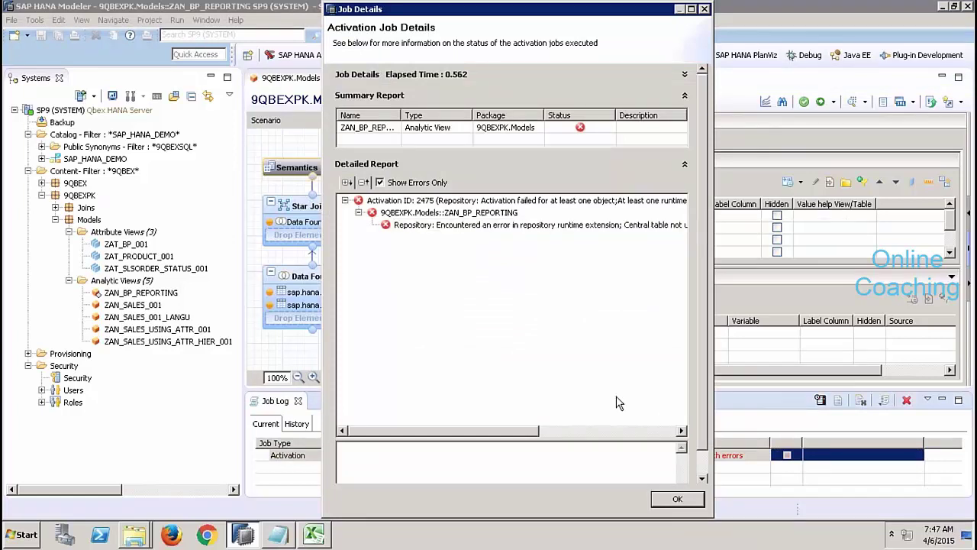
{"action": "left_click", "coordinate": [673, 498]}
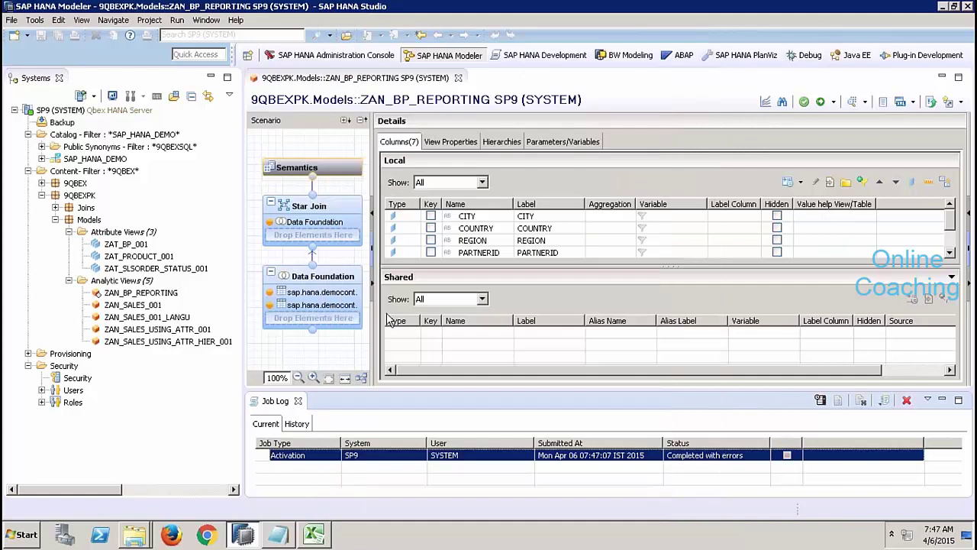
Step: Set the Data Foundation's central entity to the EPM.MasterData.BusinessPartner table
{"action": "left_click", "coordinate": [338, 284]}
{"action": "left_click", "coordinate": [663, 358]}
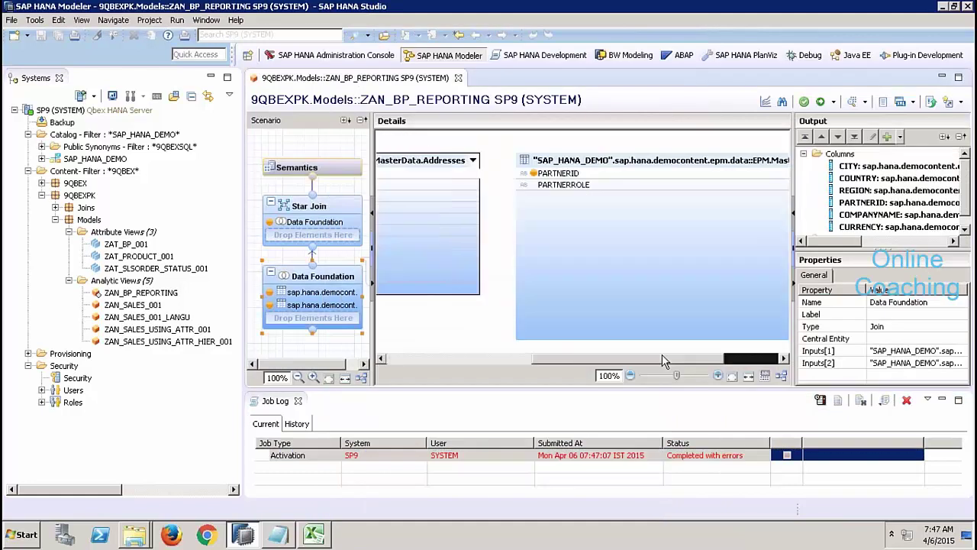
{"action": "left_click", "coordinate": [666, 196]}
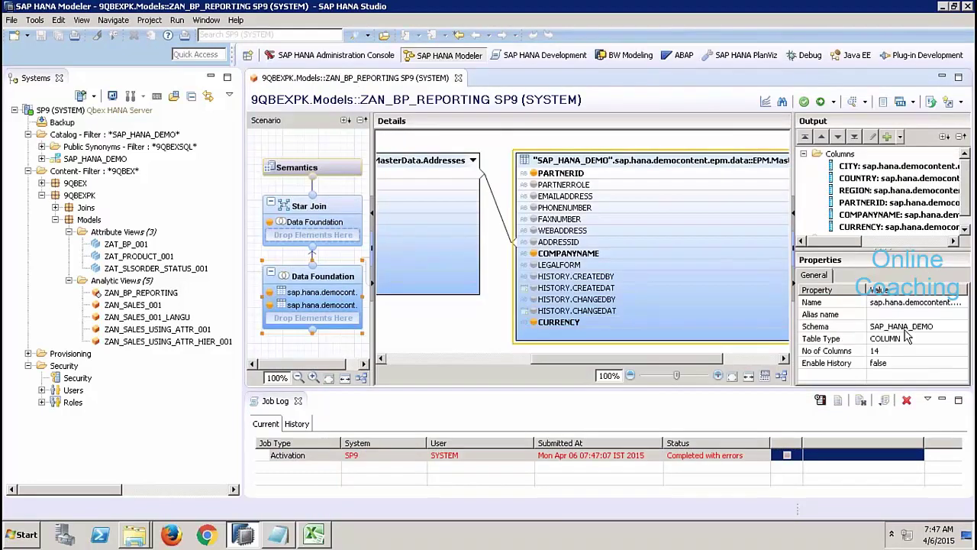
{"action": "left_click", "coordinate": [298, 401]}
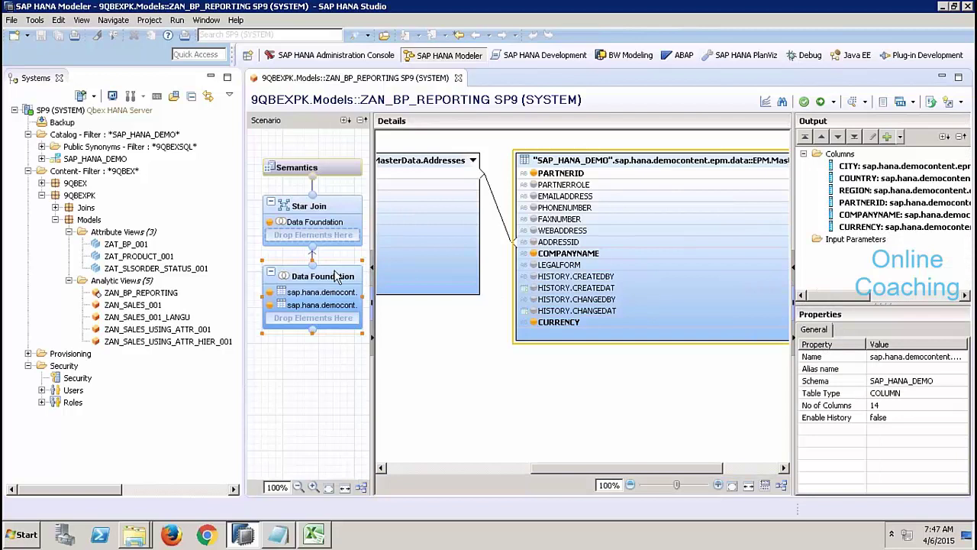
{"action": "left_click", "coordinate": [305, 277]}
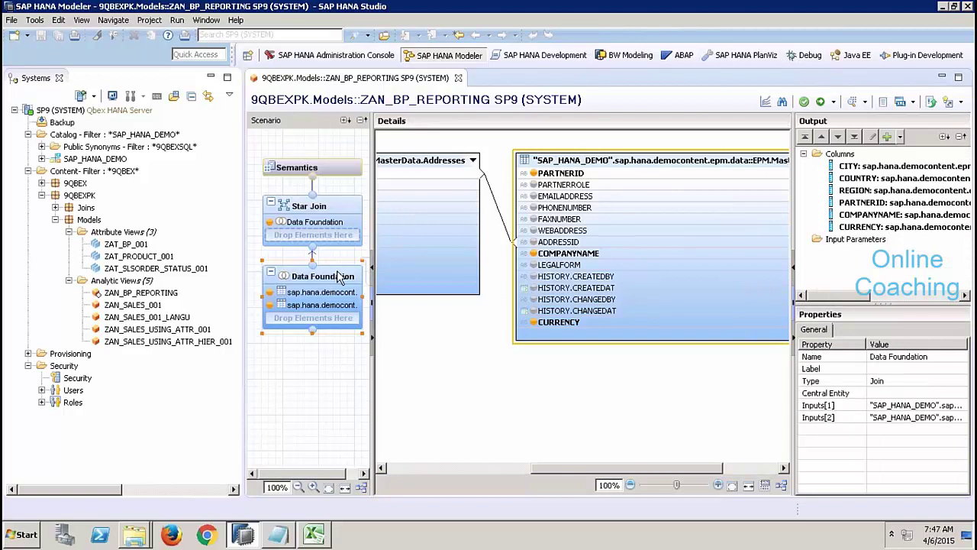
{"action": "left_click", "coordinate": [941, 396]}
{"action": "left_click", "coordinate": [963, 393]}
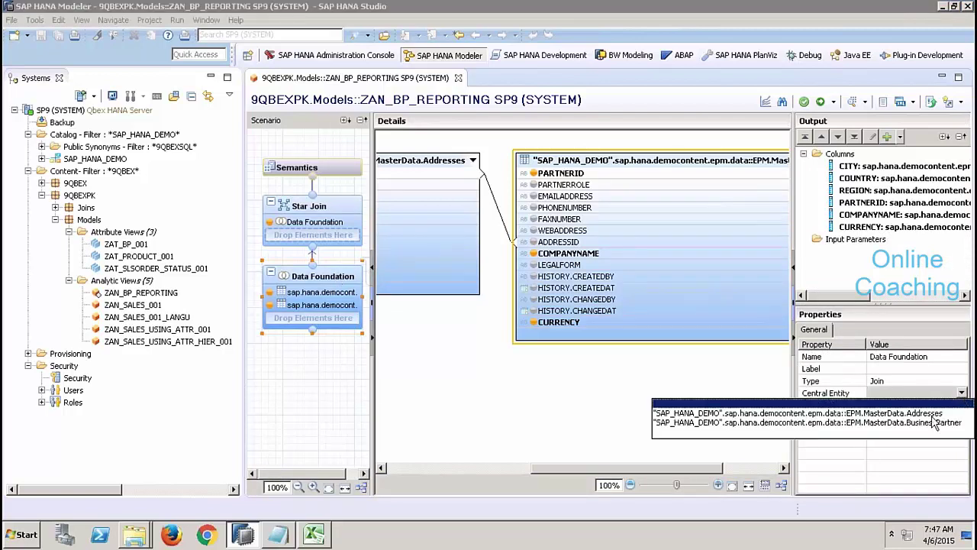
{"action": "left_click", "coordinate": [928, 424]}
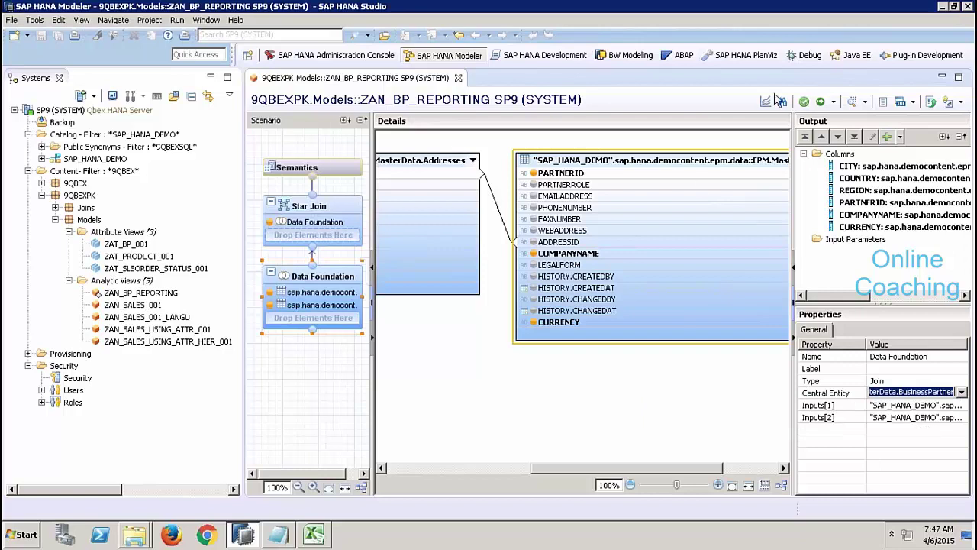
Step: Activate ZAN_BP_REPORTING with its central entity assigned, and preview the view's raw data
{"action": "left_click", "coordinate": [803, 101]}
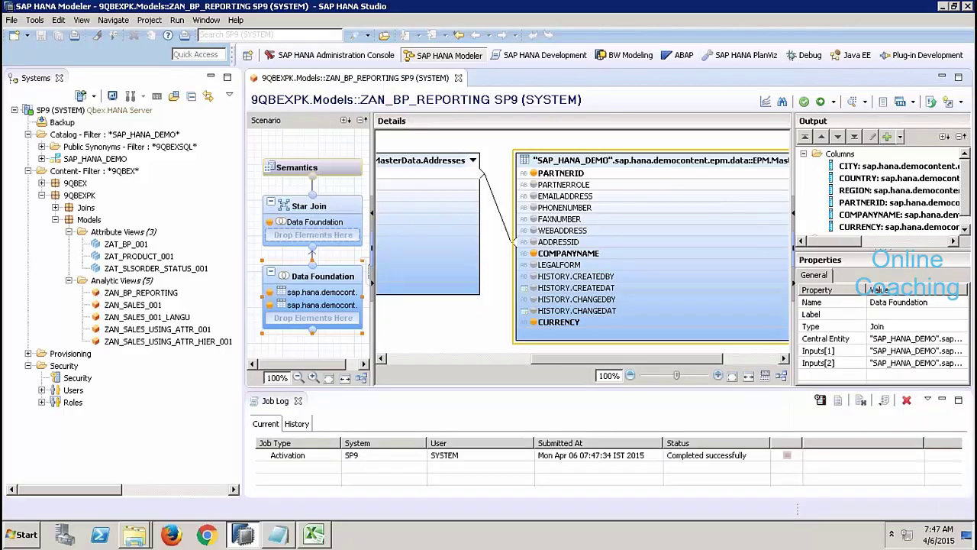
{"action": "left_click", "coordinate": [852, 102]}
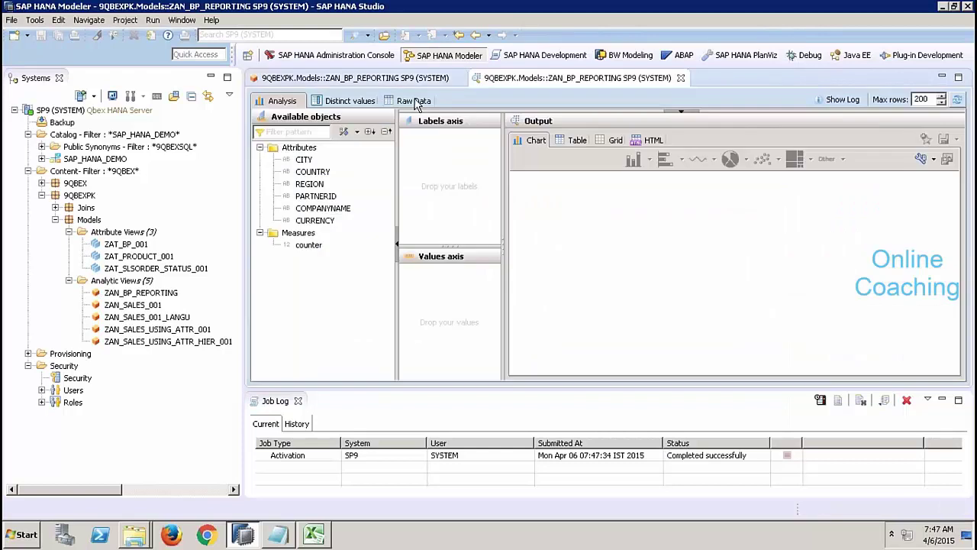
{"action": "left_click", "coordinate": [415, 102]}
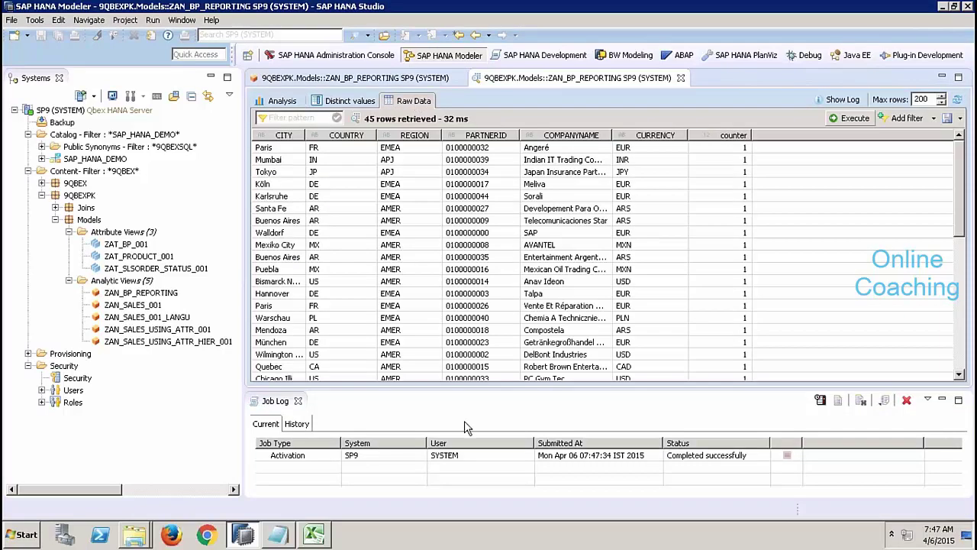
Step: Close the job log and narrow the counter column in the raw data preview of ZAN_BP_REPORTING
{"action": "left_click", "coordinate": [298, 400]}
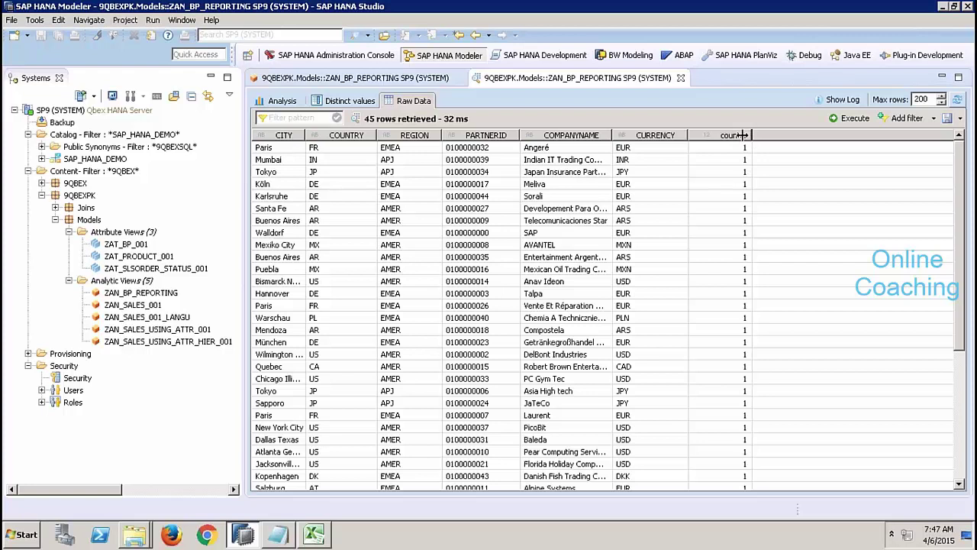
{"action": "left_click_drag", "start_coordinate": [751, 135], "coordinate": [710, 139]}
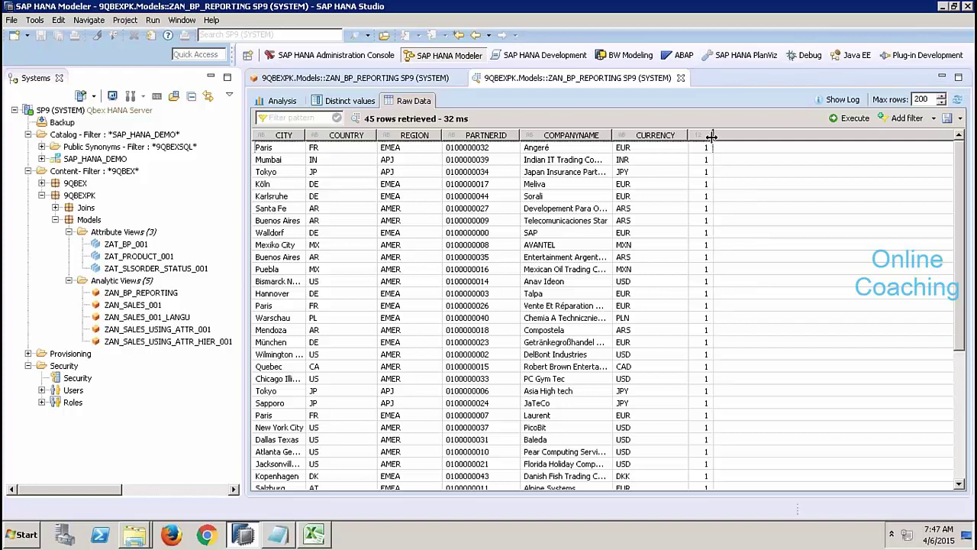
{"action": "left_click_drag", "start_coordinate": [712, 135], "coordinate": [715, 138]}
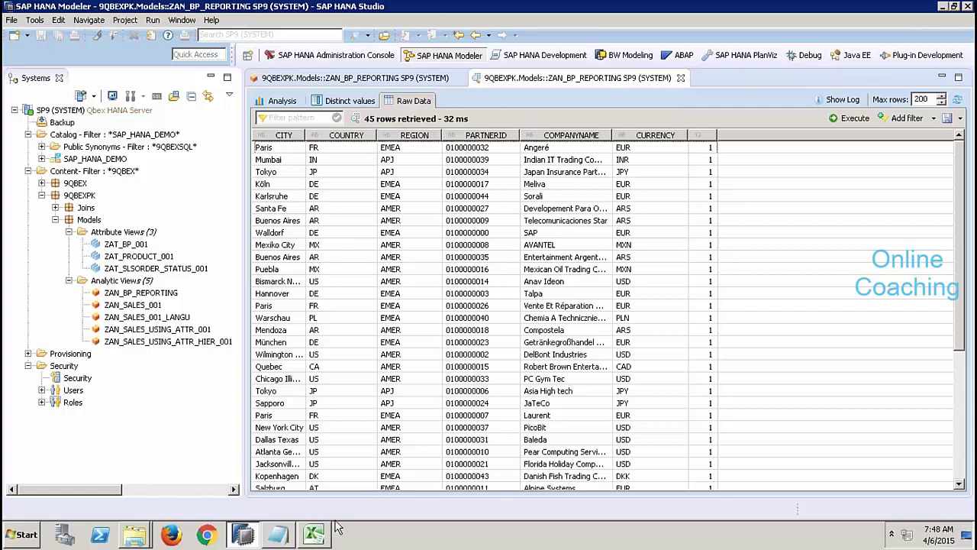
Step: Switch to the Excel workbook and enter attr1 in cell D9 and 5 in cell E9 of Sheet3
{"action": "left_click", "coordinate": [316, 535]}
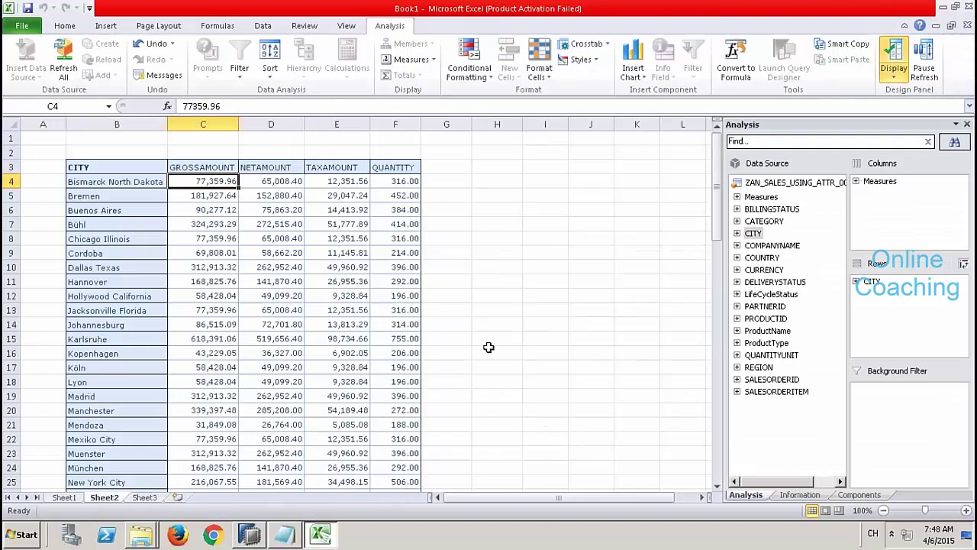
{"action": "left_click", "coordinate": [144, 497]}
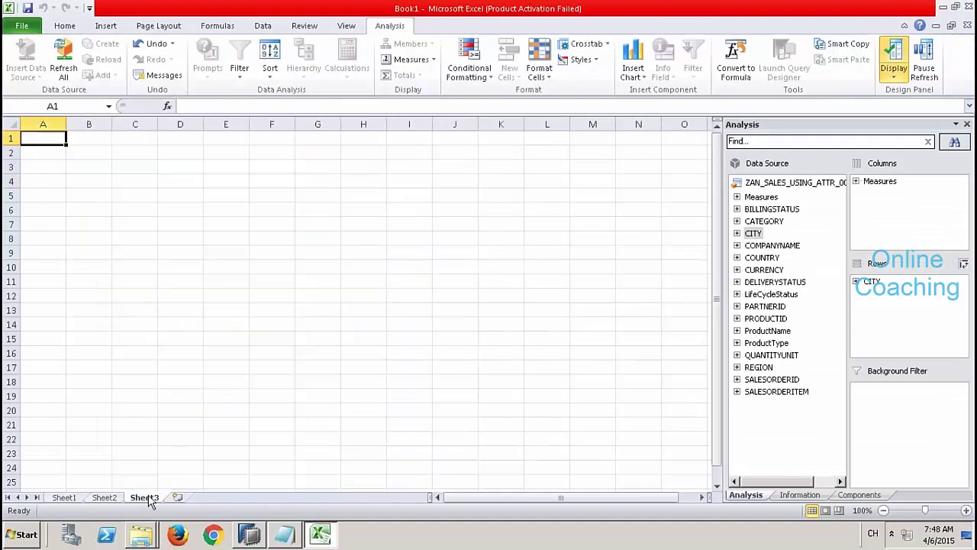
{"action": "left_click", "coordinate": [192, 256]}
{"action": "type", "text": "attr1"}
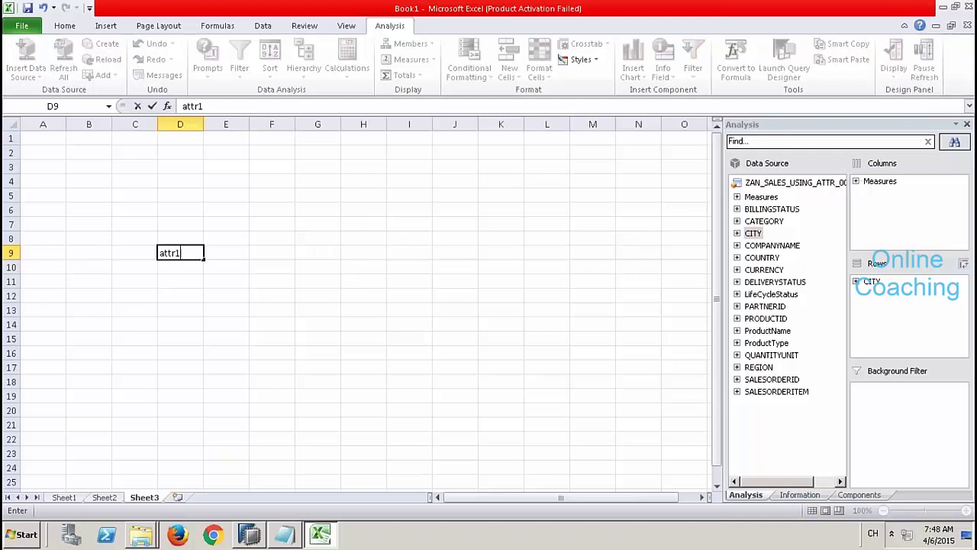
{"action": "key", "text": "Tab"}
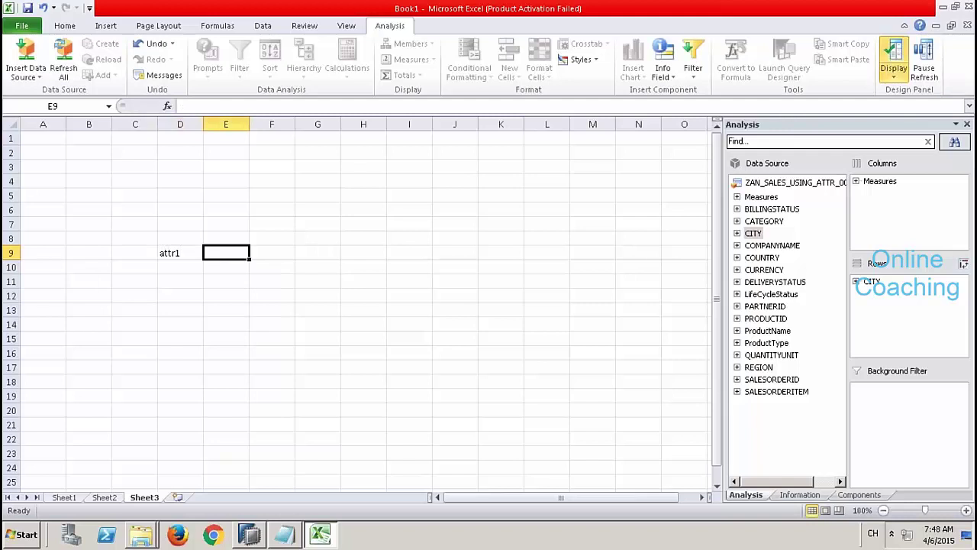
{"action": "type", "text": "5"}
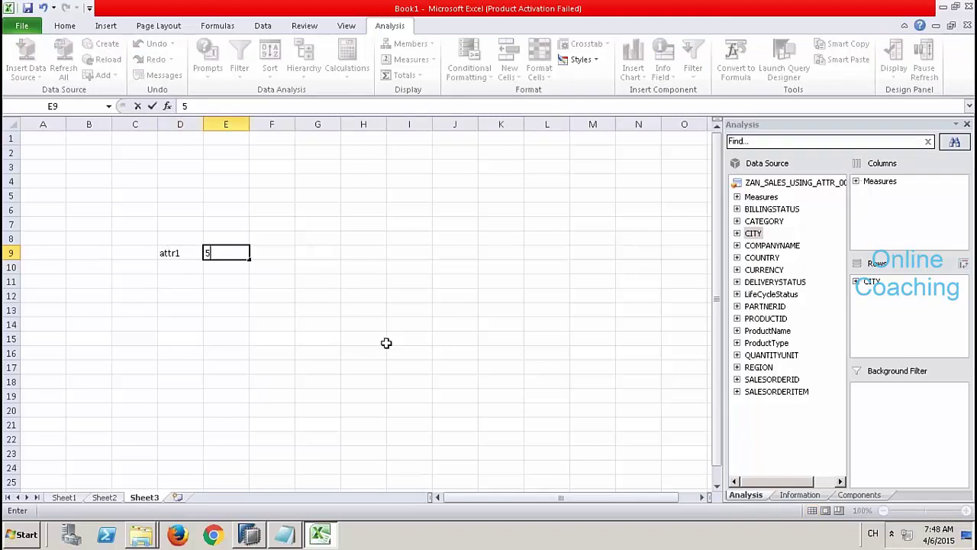
Step: Enter the sample texts "annn -1" in cell H14 and "annn - 2" in cell H17 of Sheet3
{"action": "left_click", "coordinate": [364, 324]}
{"action": "type", "text": "a"}
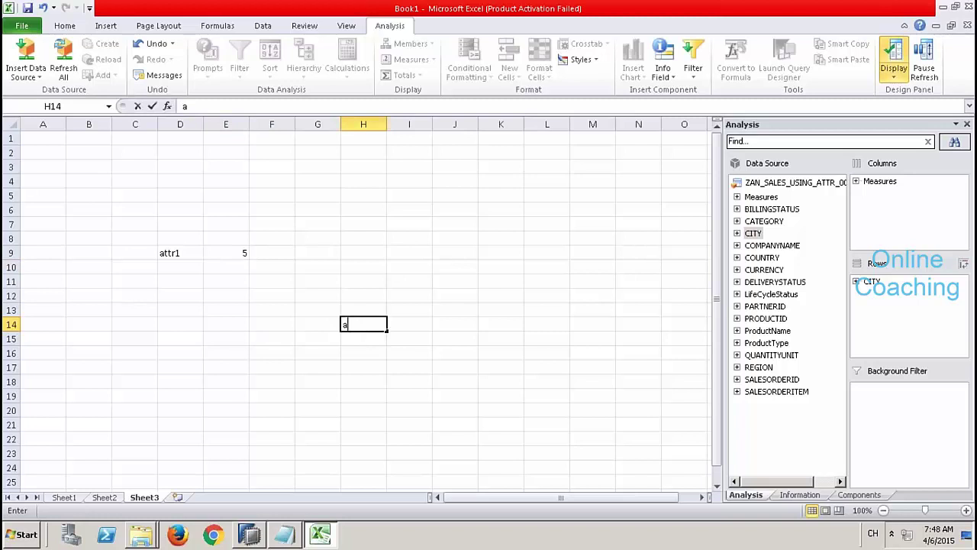
{"action": "type", "text": "nnn"}
{"action": "left_click", "coordinate": [316, 351]}
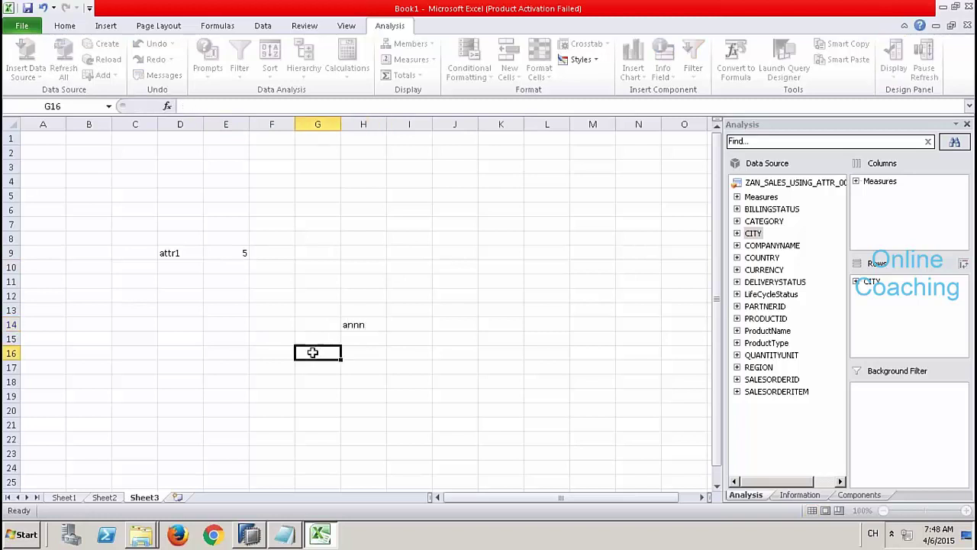
{"action": "double_click", "coordinate": [374, 324]}
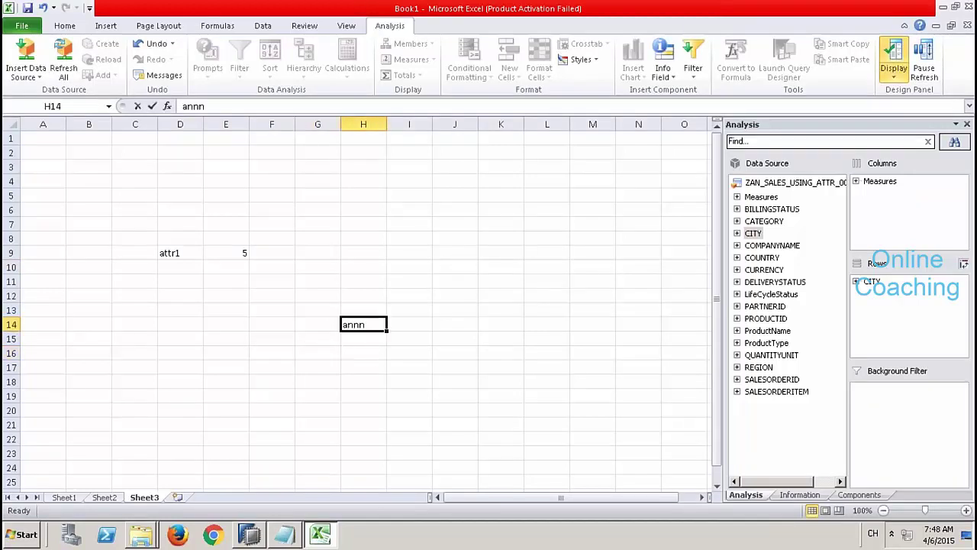
{"action": "type", "text": "-n"}
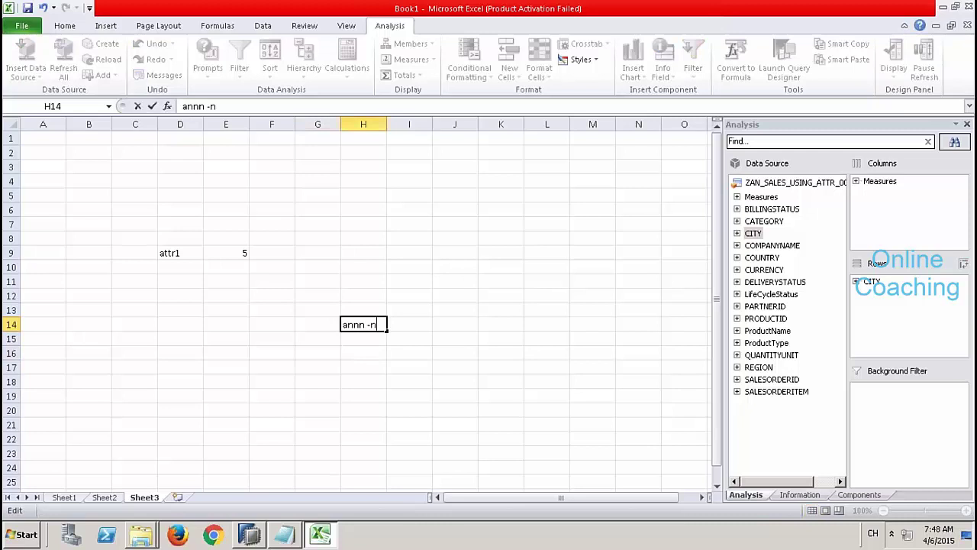
{"action": "key", "text": "BackSpace"}
{"action": "type", "text": "1"}
{"action": "left_click", "coordinate": [367, 368]}
{"action": "type", "text": "ann"}
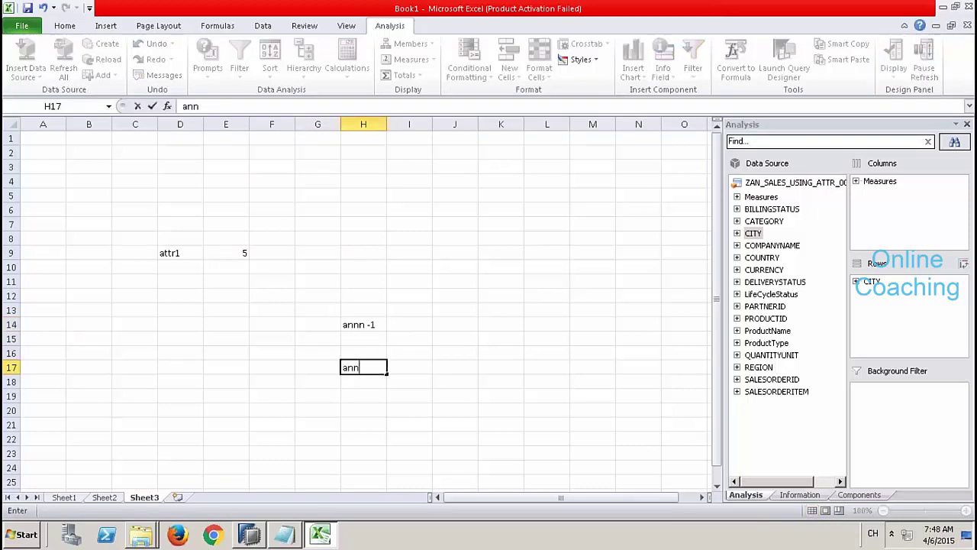
{"action": "type", "text": "n - 2"}
{"action": "left_click", "coordinate": [363, 410]}
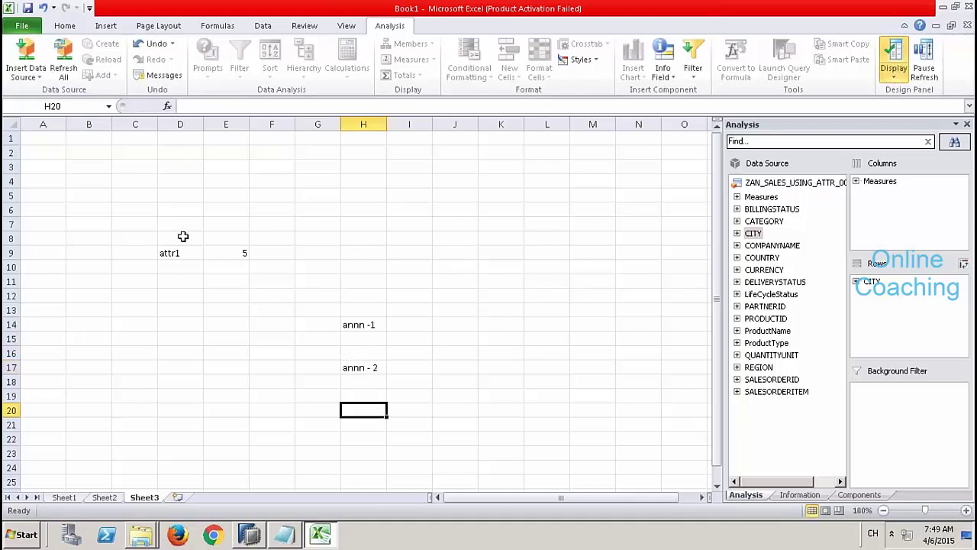
{"action": "left_click_drag", "start_coordinate": [175, 252], "coordinate": [233, 254]}
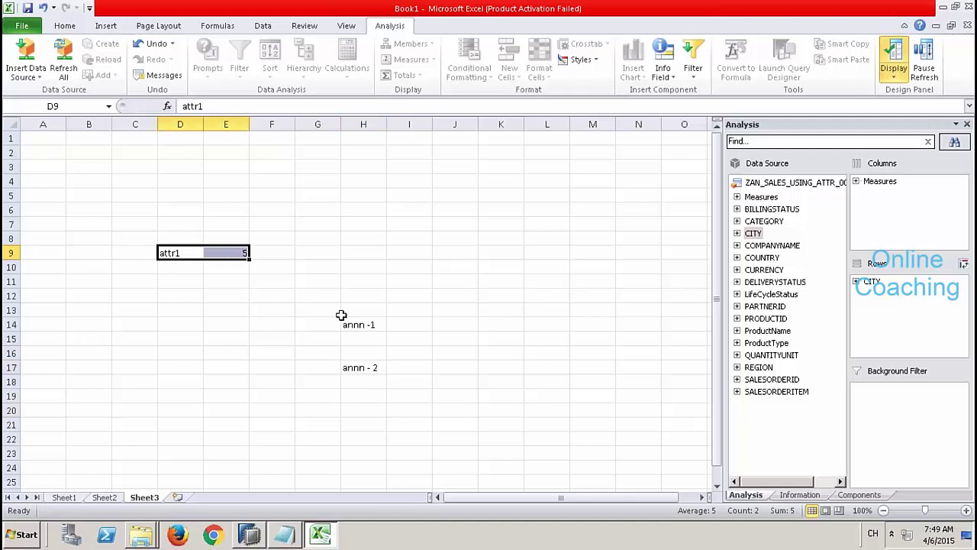
{"action": "left_click_drag", "start_coordinate": [353, 325], "coordinate": [358, 374]}
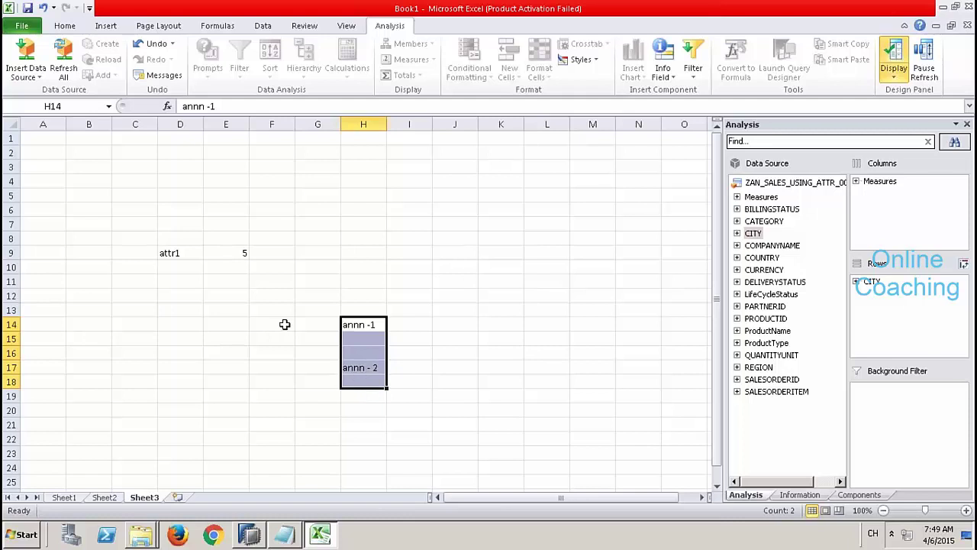
{"action": "left_click", "coordinate": [175, 253]}
{"action": "left_click_drag", "start_coordinate": [175, 253], "coordinate": [225, 251]}
{"action": "left_click_drag", "start_coordinate": [356, 321], "coordinate": [367, 394]}
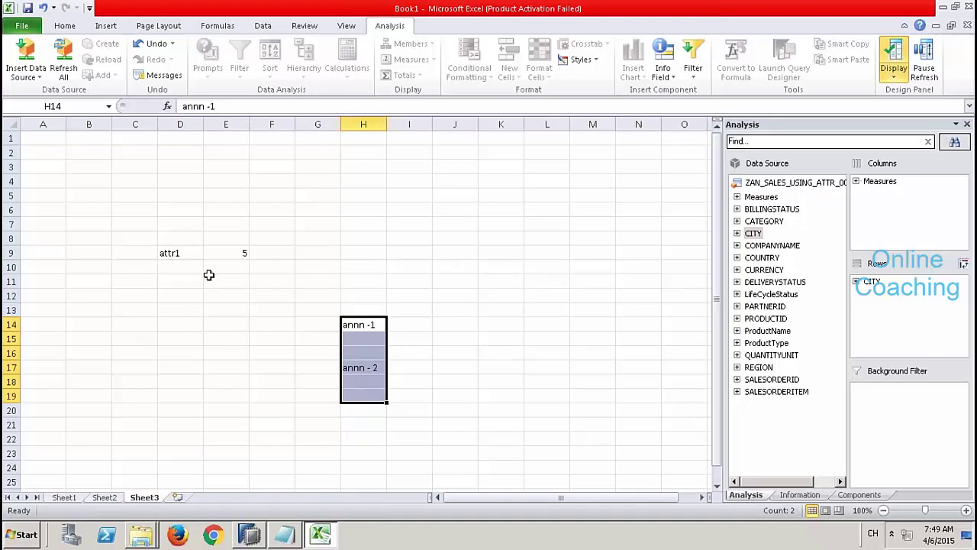
{"action": "left_click", "coordinate": [187, 252]}
{"action": "left_click_drag", "start_coordinate": [187, 252], "coordinate": [227, 252]}
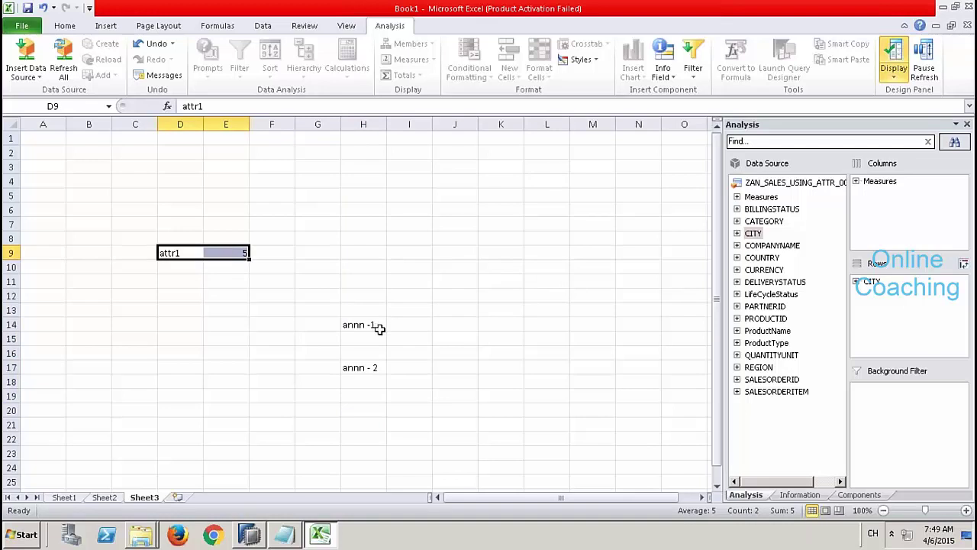
{"action": "left_click_drag", "start_coordinate": [379, 325], "coordinate": [379, 443]}
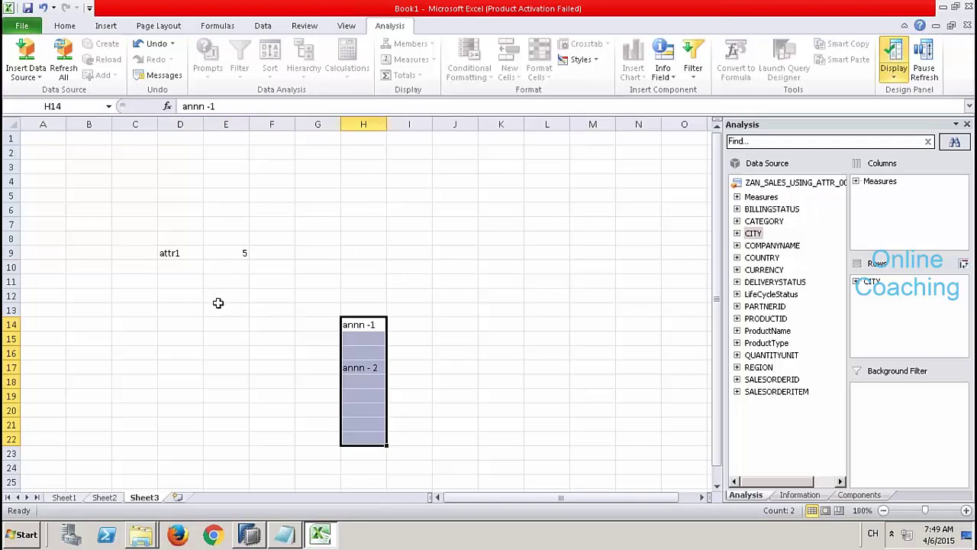
{"action": "left_click_drag", "start_coordinate": [179, 254], "coordinate": [229, 256]}
{"action": "left_click", "coordinate": [368, 324]}
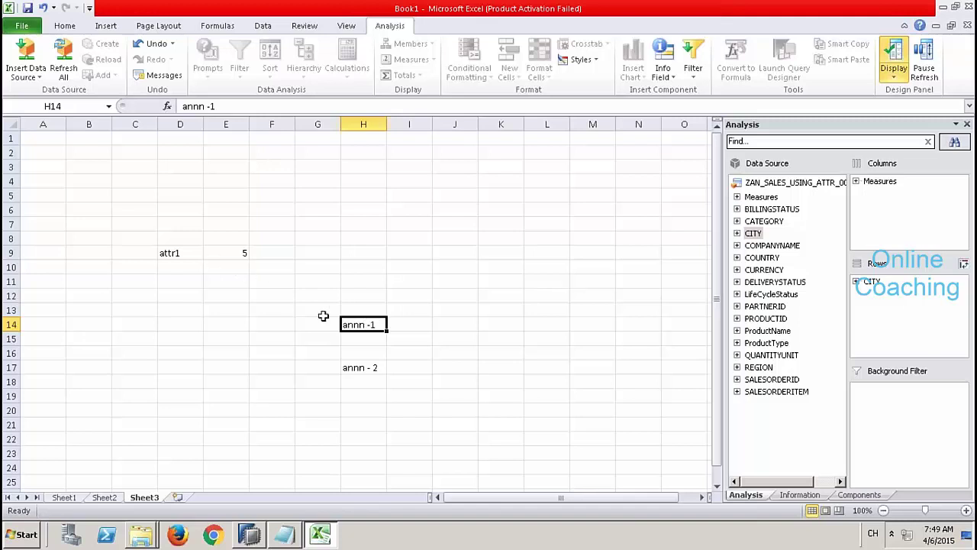
{"action": "left_click_drag", "start_coordinate": [197, 252], "coordinate": [218, 251]}
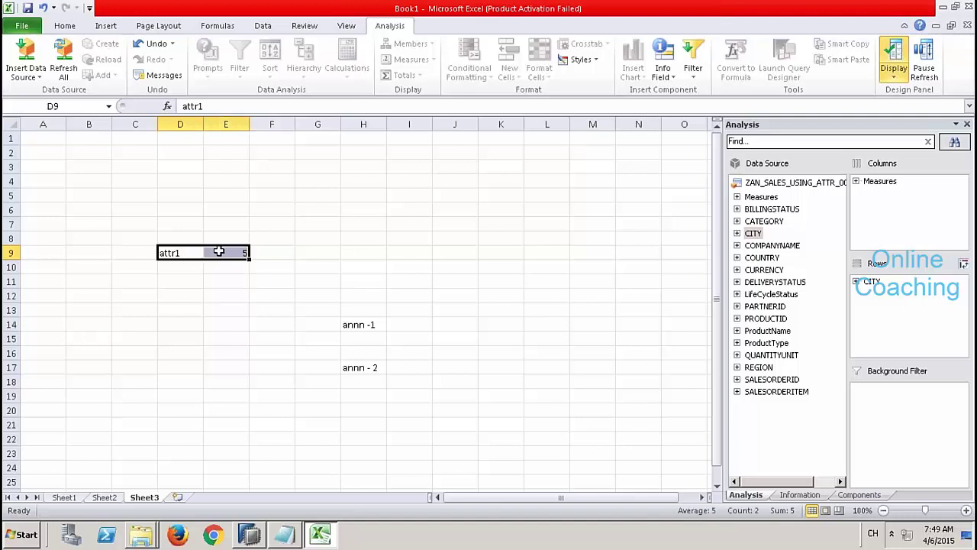
{"action": "left_click", "coordinate": [374, 321]}
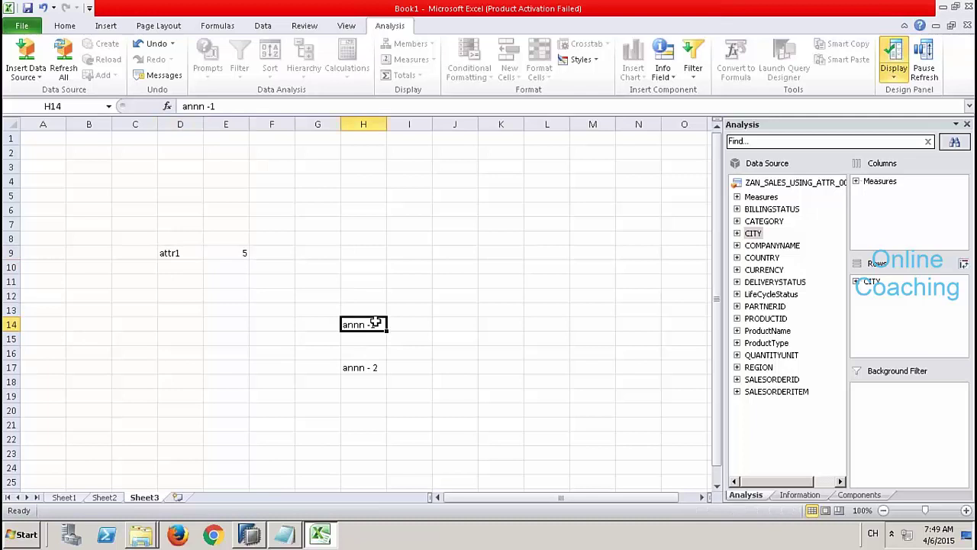
{"action": "left_click_drag", "start_coordinate": [374, 323], "coordinate": [368, 420]}
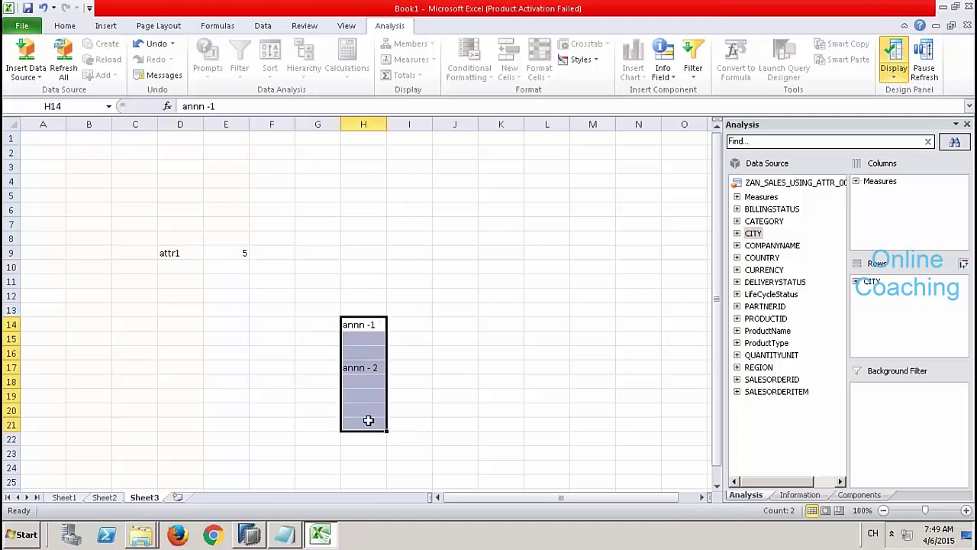
{"action": "left_click", "coordinate": [181, 253]}
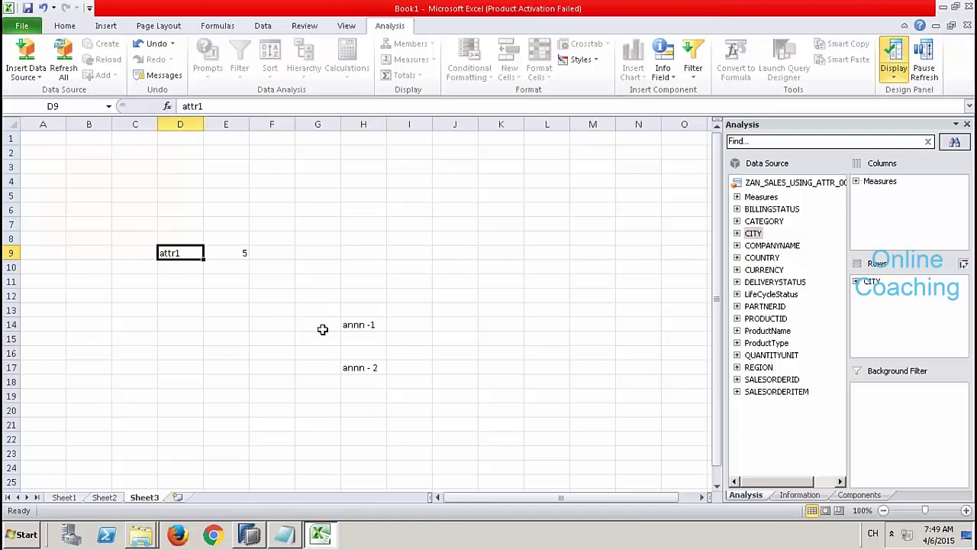
{"action": "left_click", "coordinate": [360, 327]}
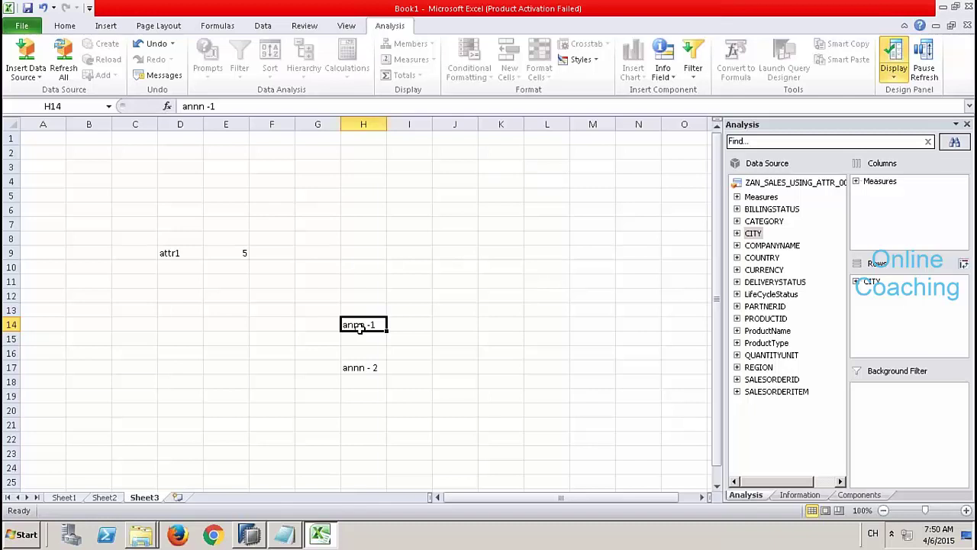
{"action": "left_click", "coordinate": [190, 253]}
{"action": "left_click_drag", "start_coordinate": [191, 251], "coordinate": [218, 252]}
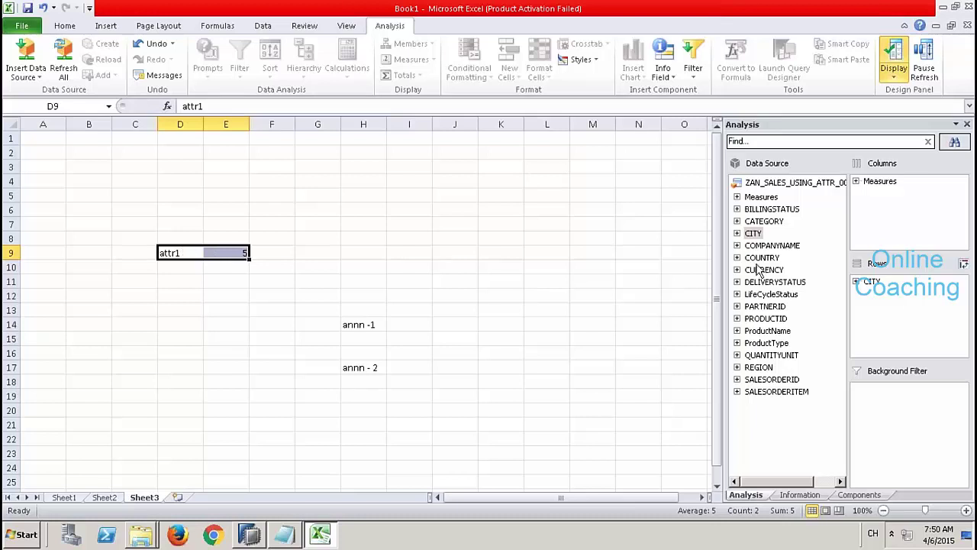
Step: Replace CITY with COMPANYNAME in the rows of the ZAN_SALES_USING_ATTR analysis
{"action": "left_click_drag", "start_coordinate": [761, 247], "coordinate": [869, 298]}
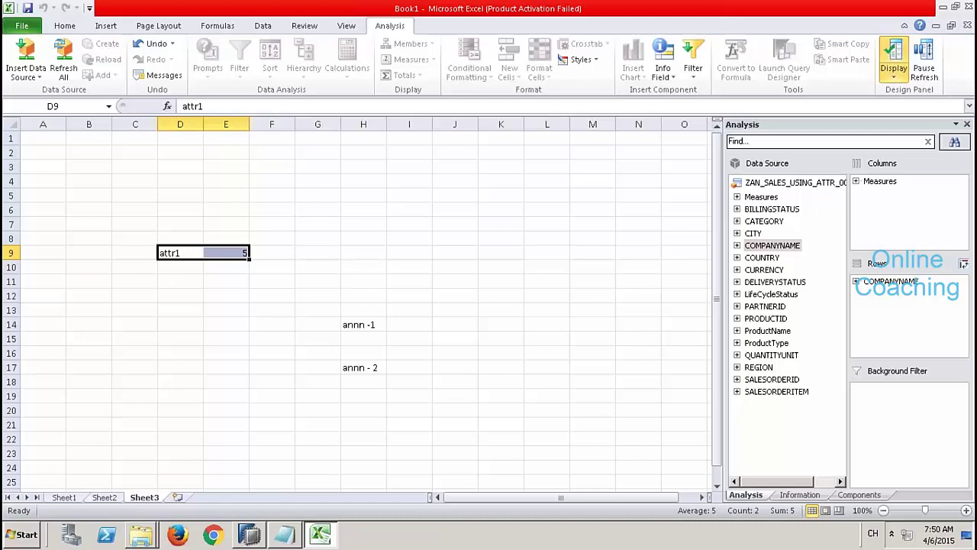
{"action": "left_click", "coordinate": [192, 252]}
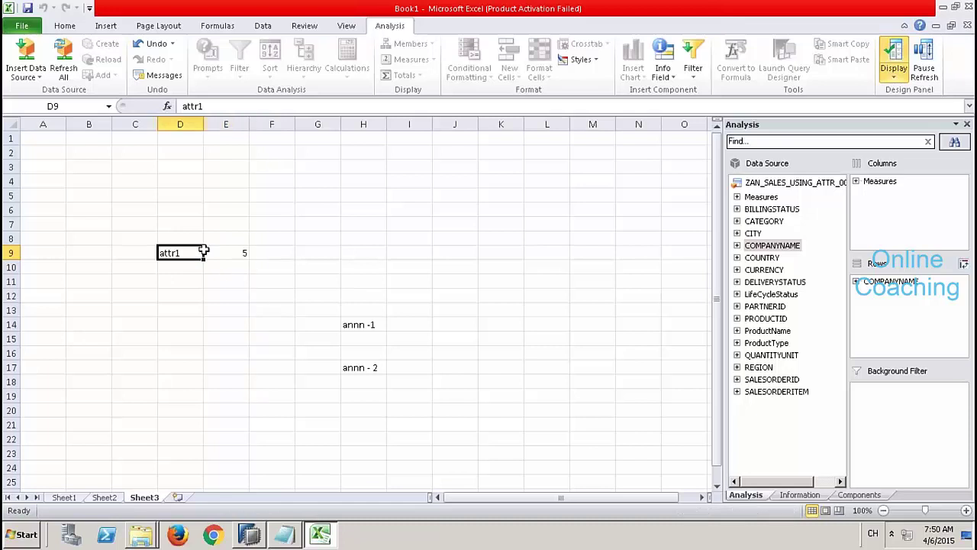
{"action": "left_click_drag", "start_coordinate": [204, 252], "coordinate": [222, 253]}
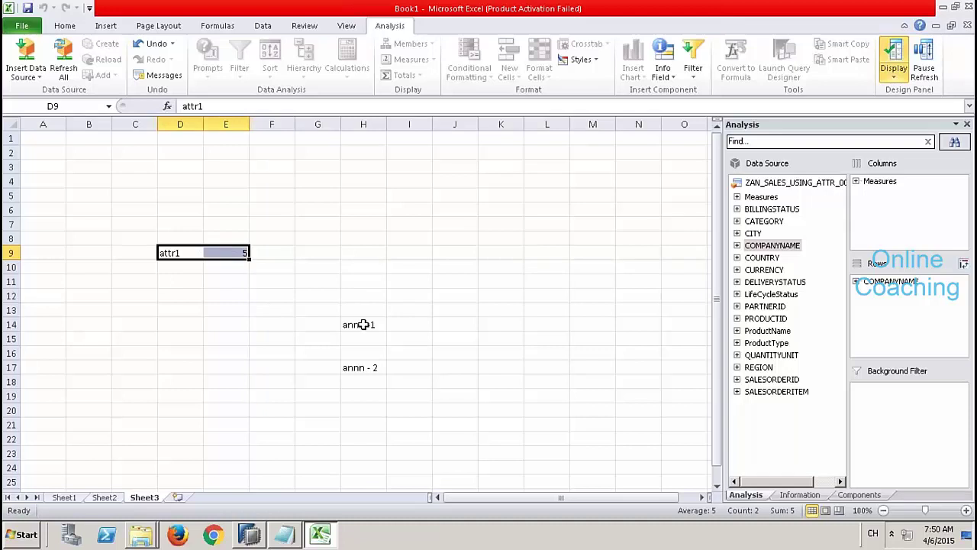
{"action": "left_click_drag", "start_coordinate": [363, 325], "coordinate": [364, 423]}
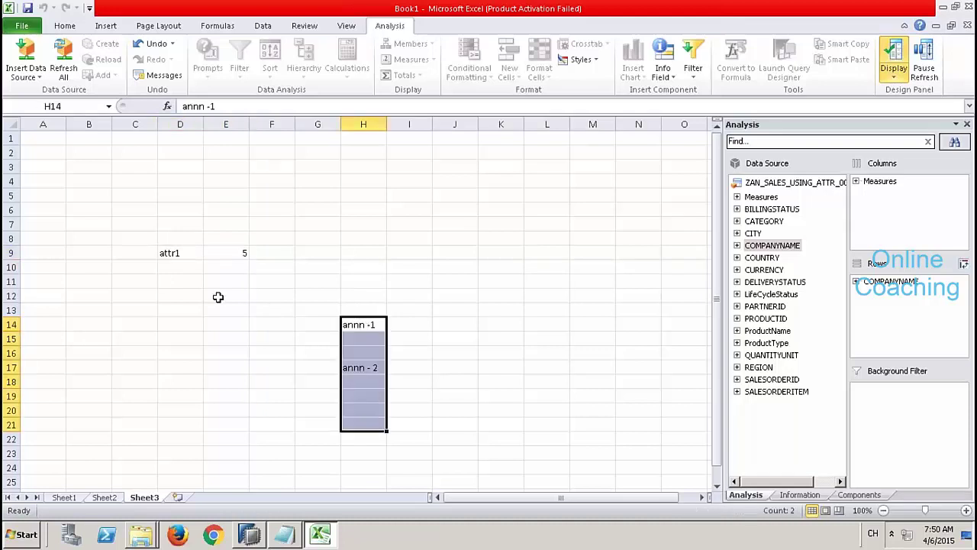
{"action": "left_click_drag", "start_coordinate": [177, 252], "coordinate": [220, 253]}
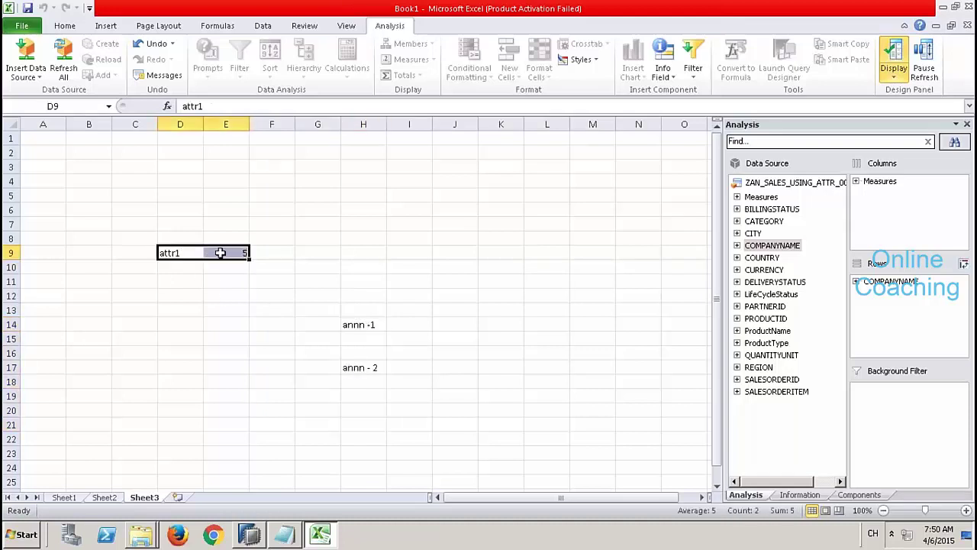
{"action": "left_click", "coordinate": [373, 324]}
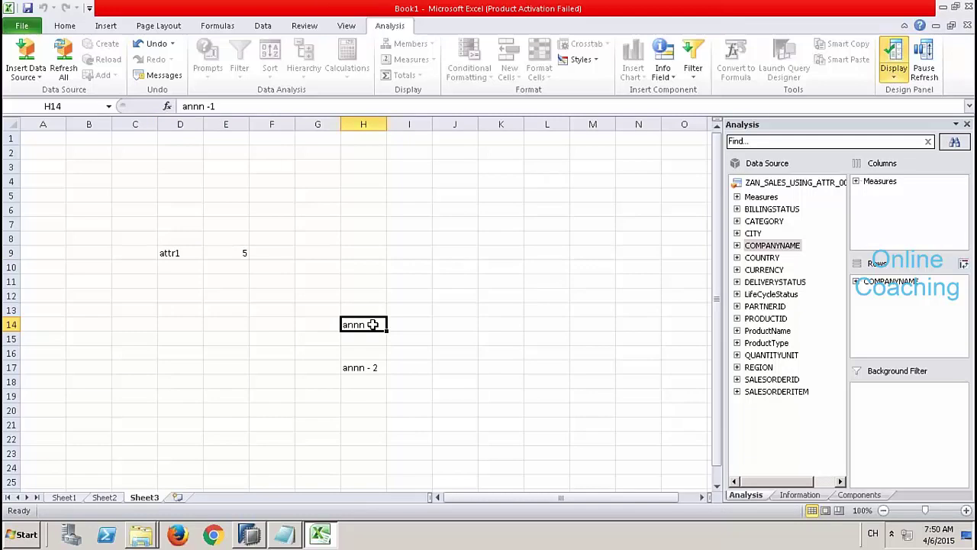
Step: Switch back to SAP HANA Studio and close the data preview and the editor of ZAN_BP_REPORTING
{"action": "left_click", "coordinate": [251, 536]}
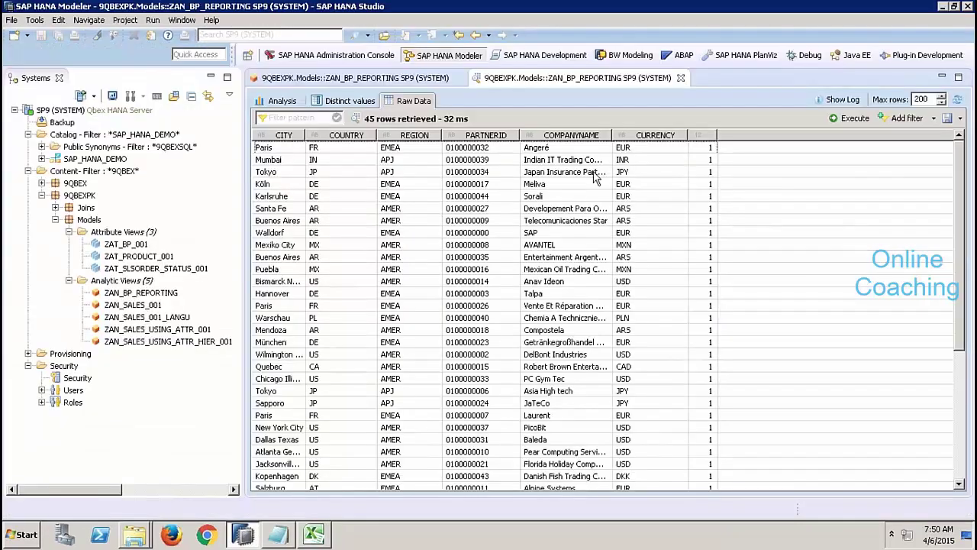
{"action": "left_click", "coordinate": [680, 78]}
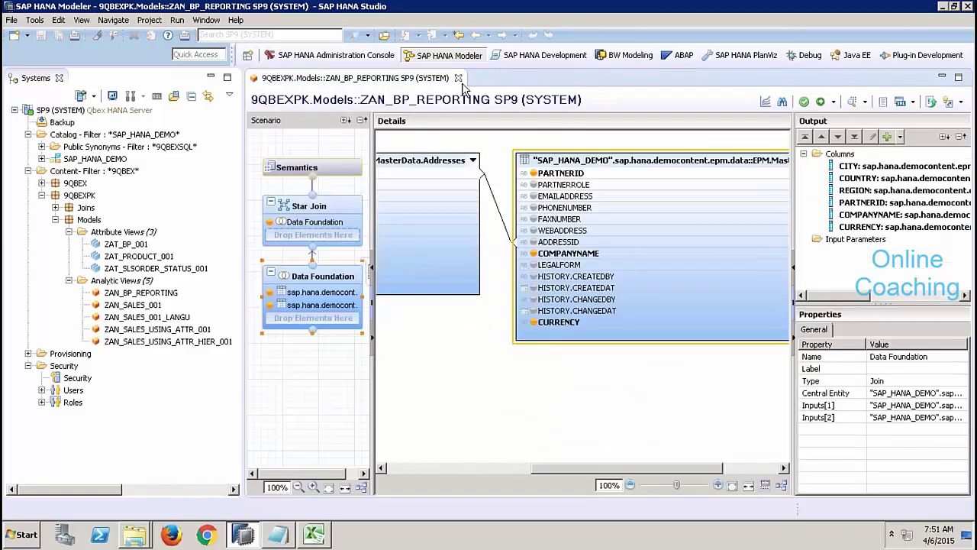
{"action": "left_click", "coordinate": [458, 78]}
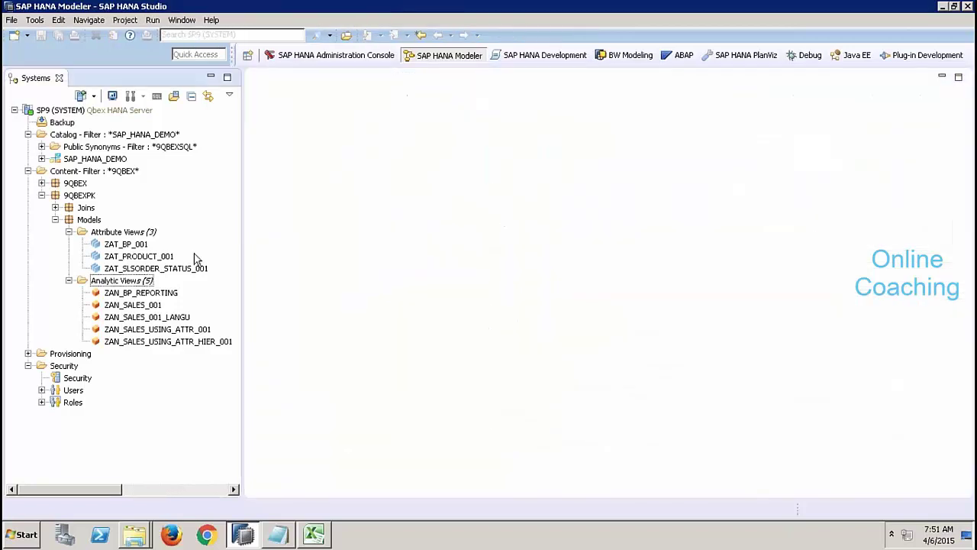
Step: Copy the analytic view ZAN_SALES_USING_ATTR_001 and paste it into the Analytic Views folder of 9QBEXPK Models
{"action": "left_click", "coordinate": [150, 306]}
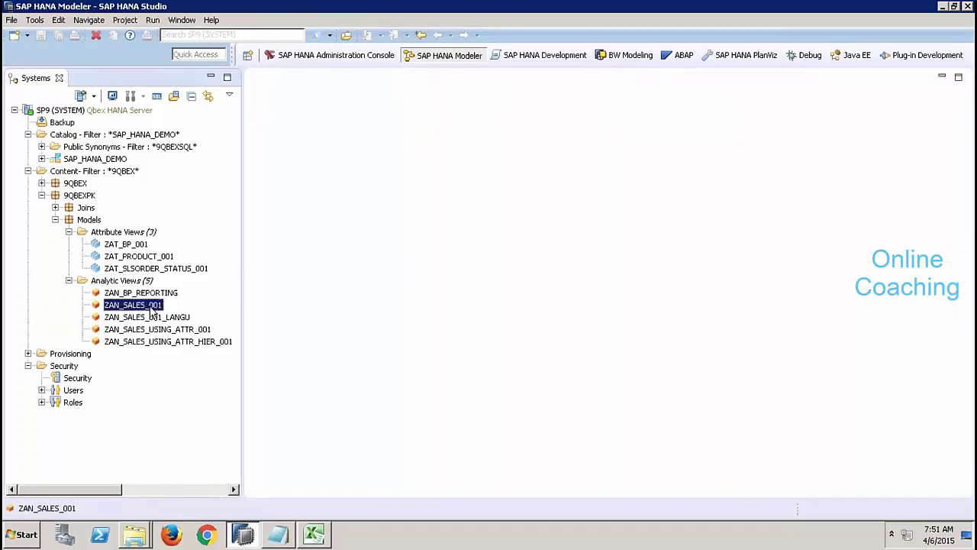
{"action": "right_click", "coordinate": [153, 312]}
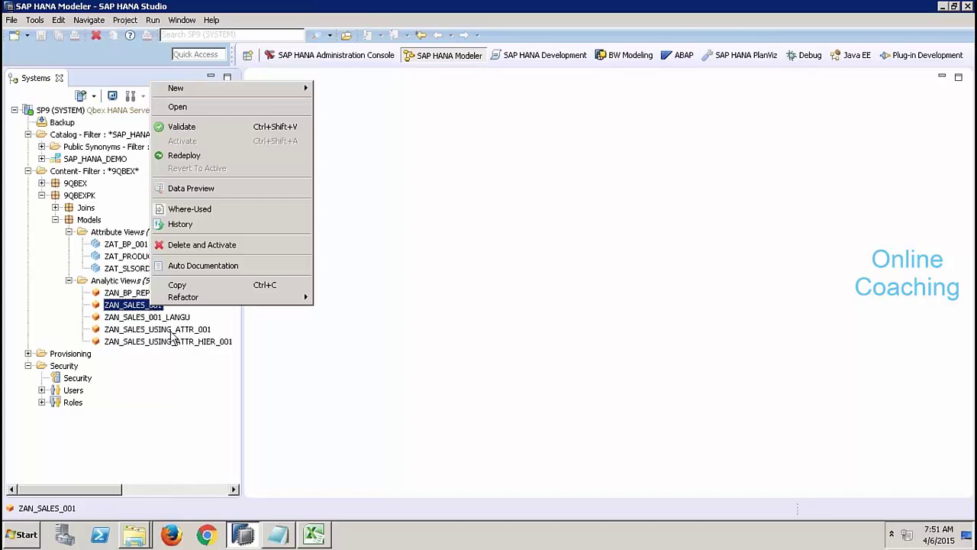
{"action": "left_click", "coordinate": [173, 333]}
{"action": "right_click", "coordinate": [172, 333]}
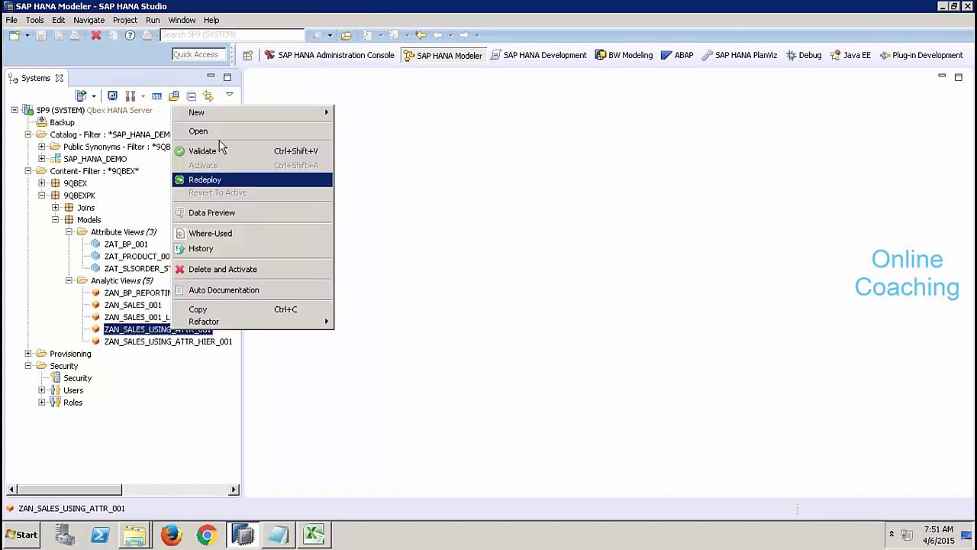
{"action": "left_click", "coordinate": [198, 309]}
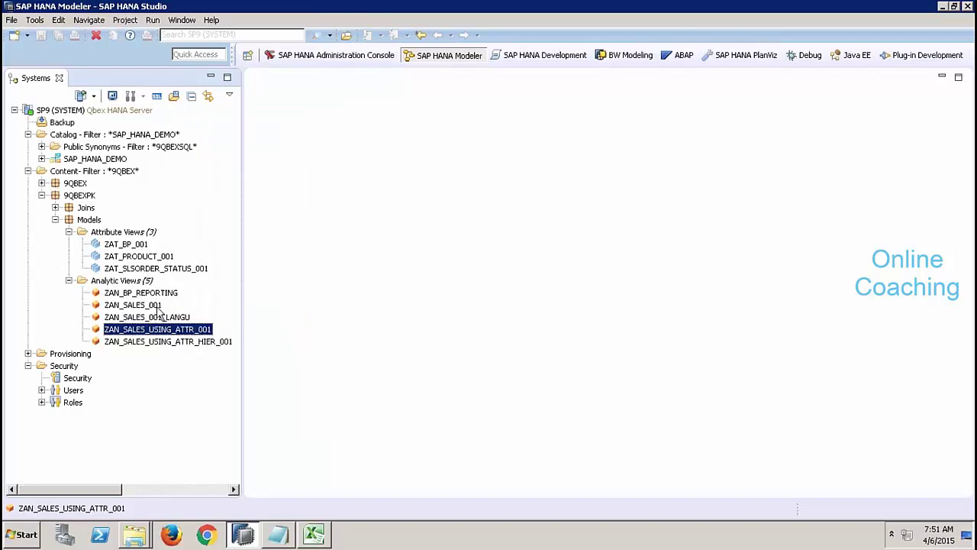
{"action": "right_click", "coordinate": [147, 283]}
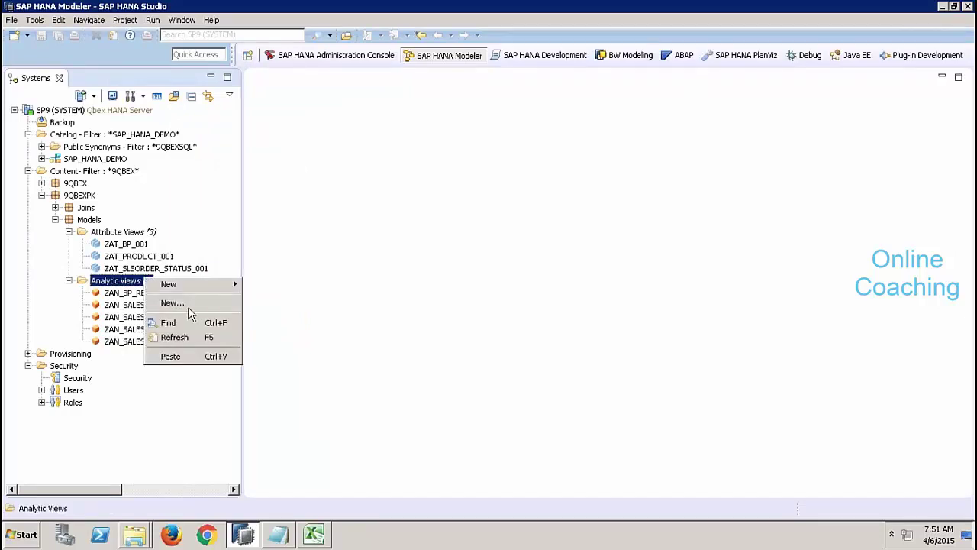
{"action": "left_click", "coordinate": [172, 356]}
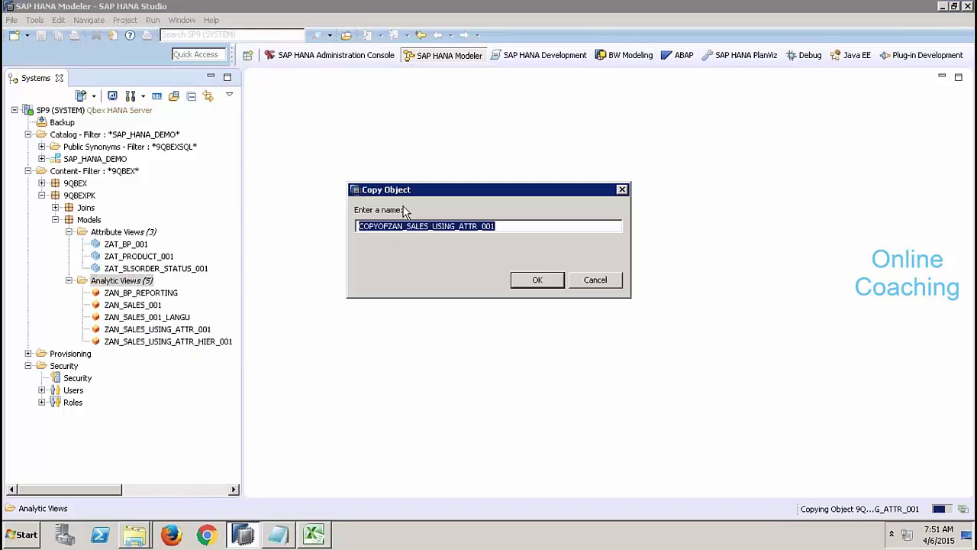
Step: Name the copied analytic view ZAN_SALES_USING_ATTR__REFERENCE_001 and complete the copy
{"action": "left_click", "coordinate": [389, 226]}
{"action": "left_click_drag", "start_coordinate": [388, 226], "coordinate": [359, 226]}
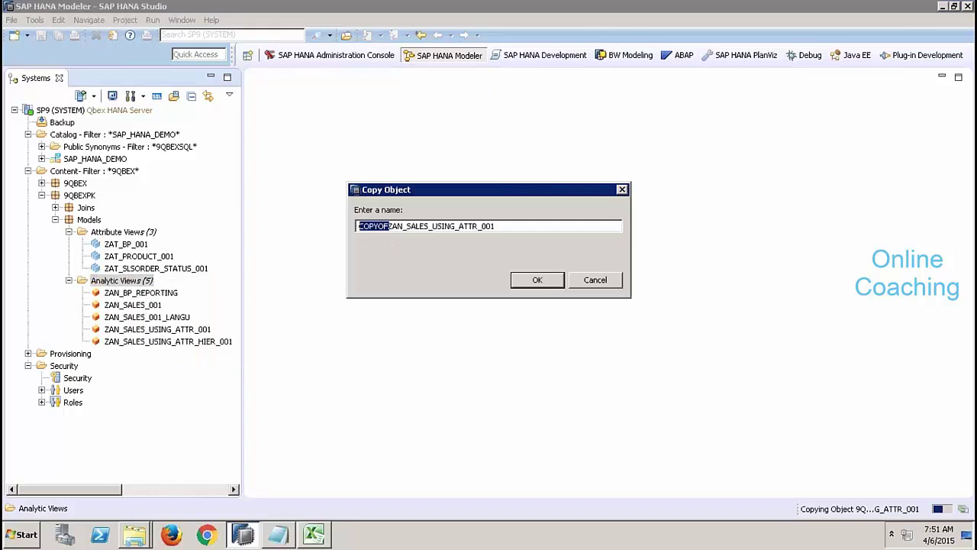
{"action": "key", "text": "BackSpace"}
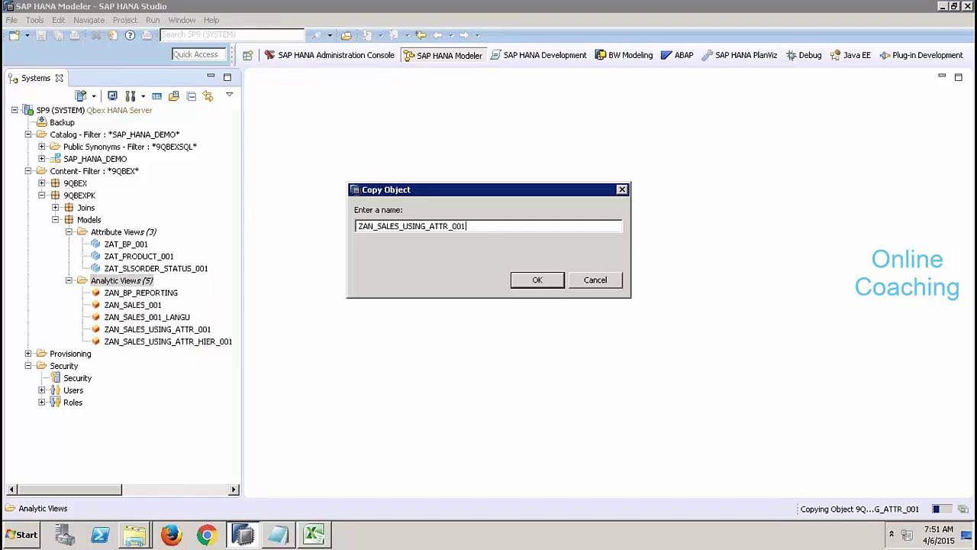
{"action": "type", "text": "_REFERENCE_"}
{"action": "left_click", "coordinate": [518, 286]}
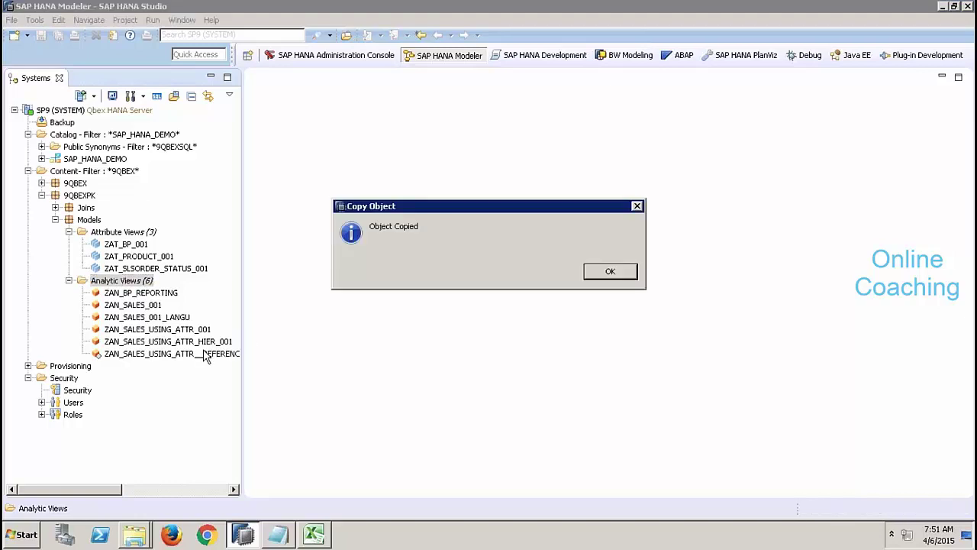
{"action": "left_click", "coordinate": [609, 272]}
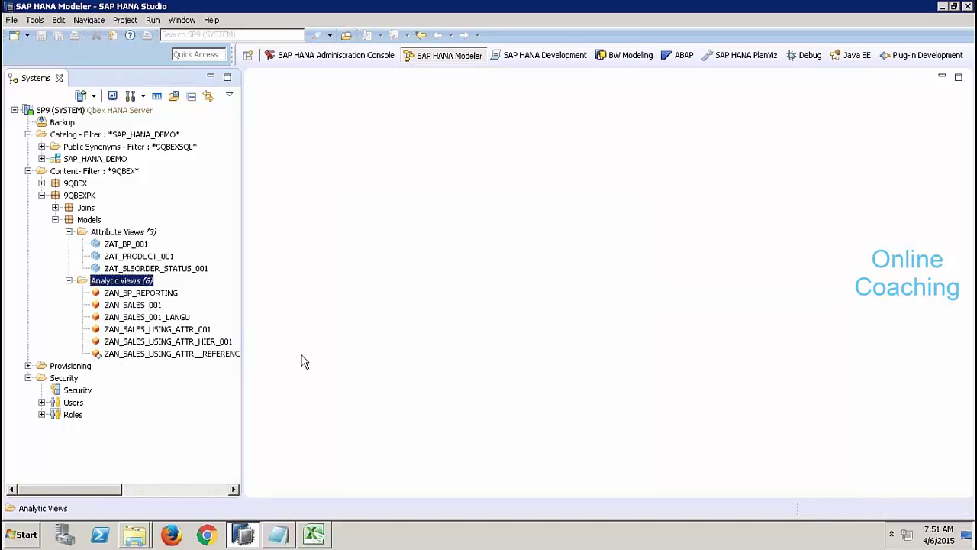
Step: Open the analytic view ZAN_SALES_USING_ATTR__REFERENCE_001 and show its Data Foundation node
{"action": "double_click", "coordinate": [217, 355]}
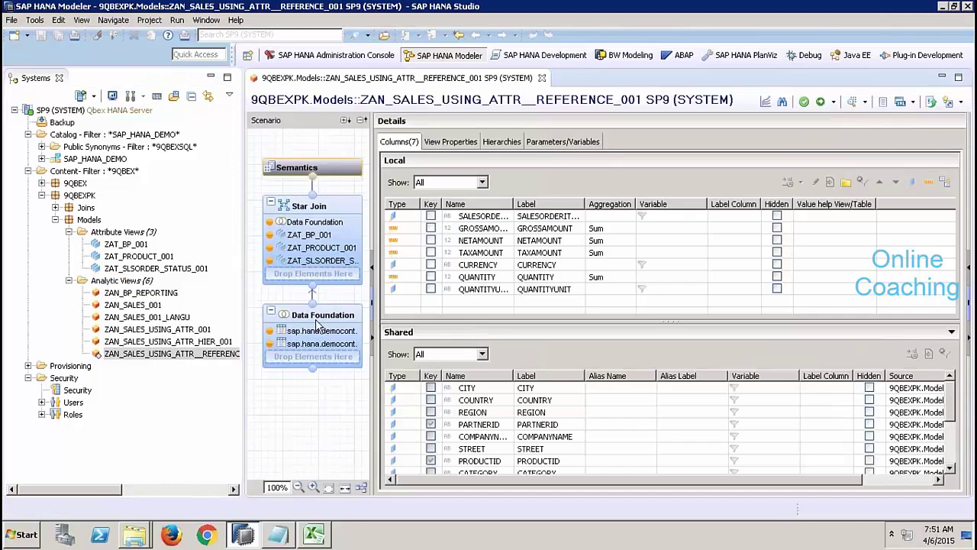
{"action": "left_click", "coordinate": [319, 324]}
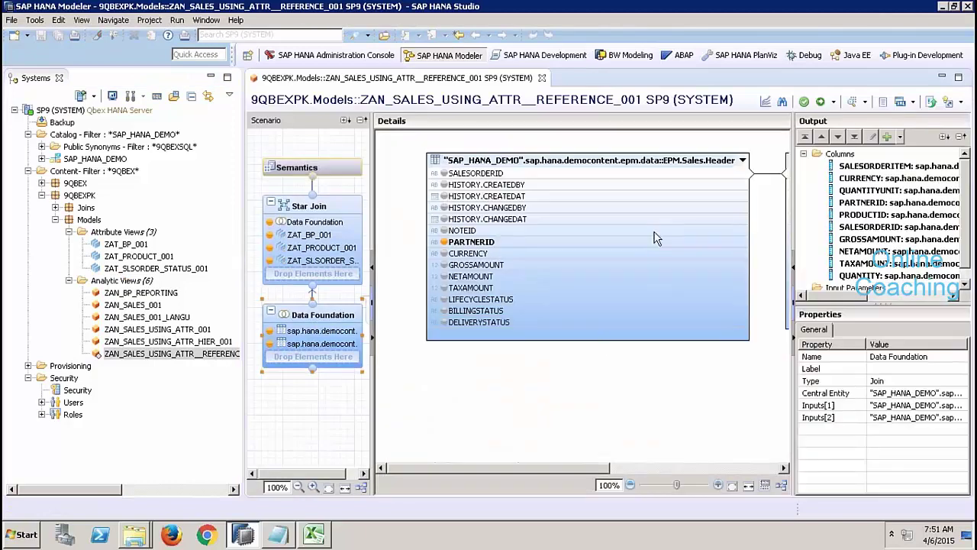
{"action": "right_click", "coordinate": [562, 410]}
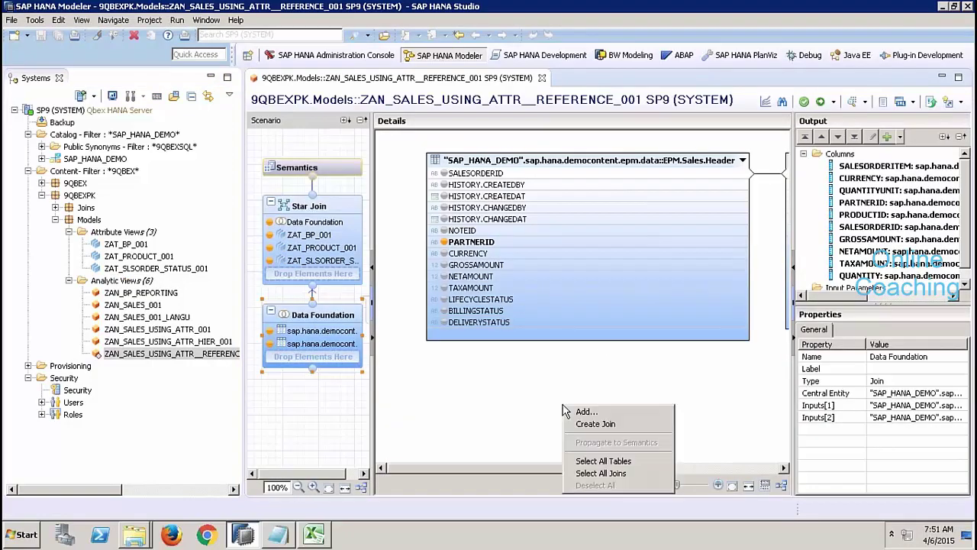
{"action": "left_click", "coordinate": [602, 424]}
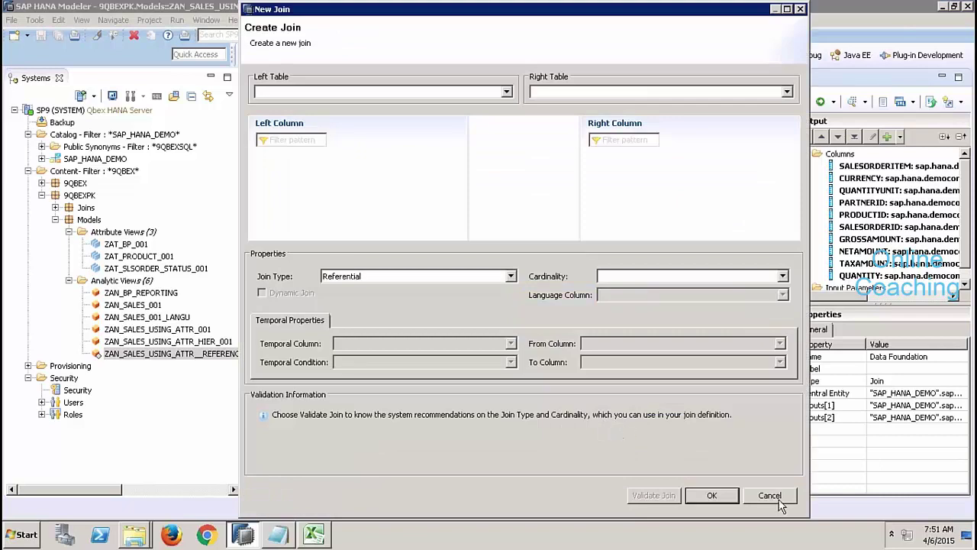
{"action": "left_click", "coordinate": [779, 498]}
Step: Search for sap.hana.demo and add the EPM.MasterData.Products table to the Data Foundation
{"action": "right_click", "coordinate": [602, 385]}
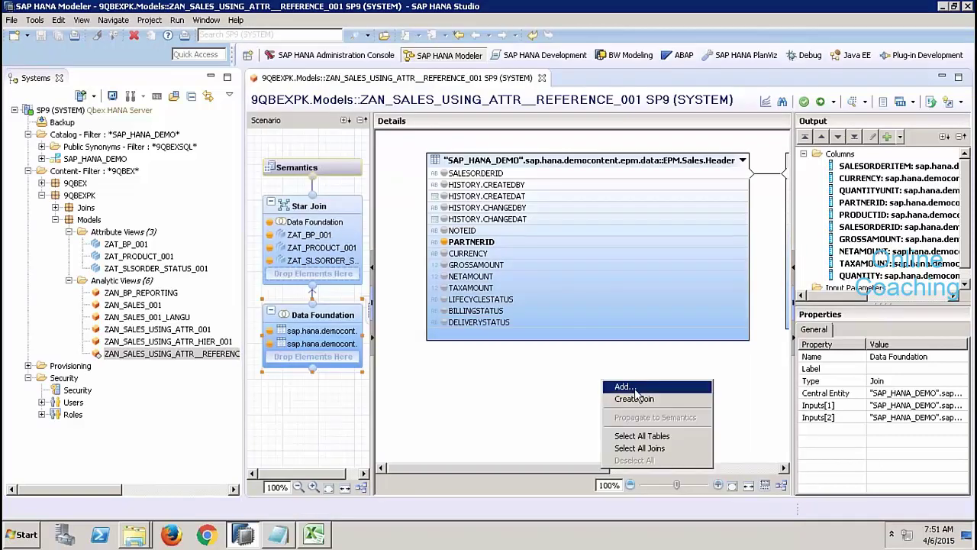
{"action": "left_click", "coordinate": [635, 388]}
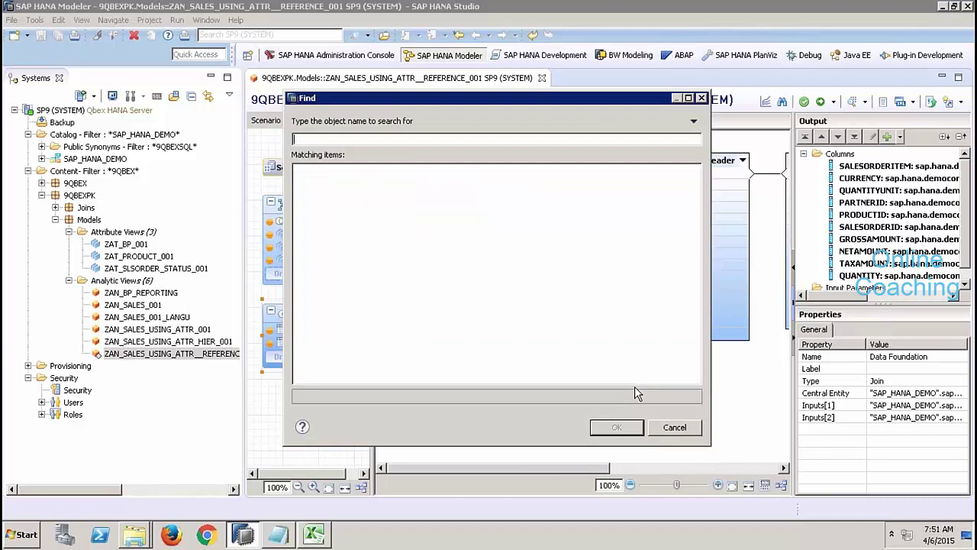
{"action": "type", "text": "sap.ha"}
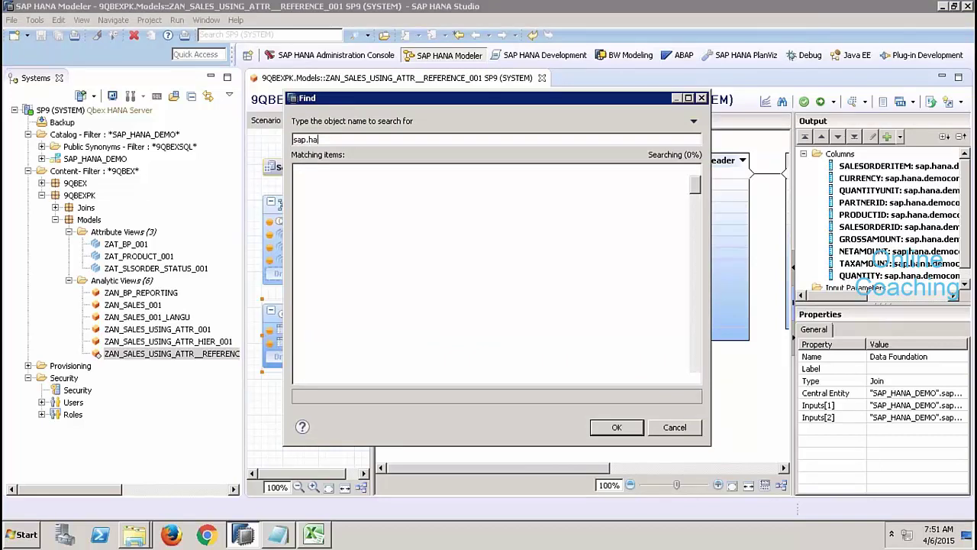
{"action": "type", "text": "na.d"}
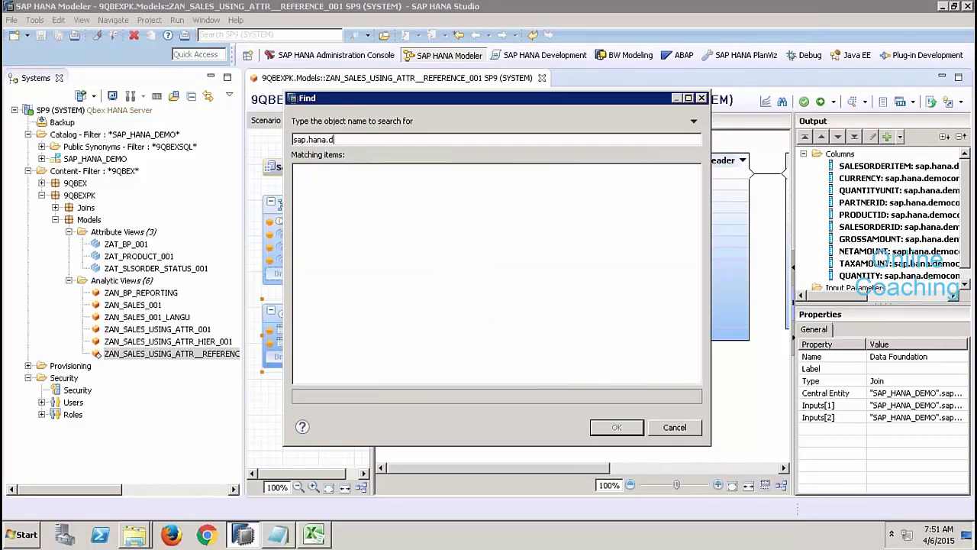
{"action": "type", "text": "emo"}
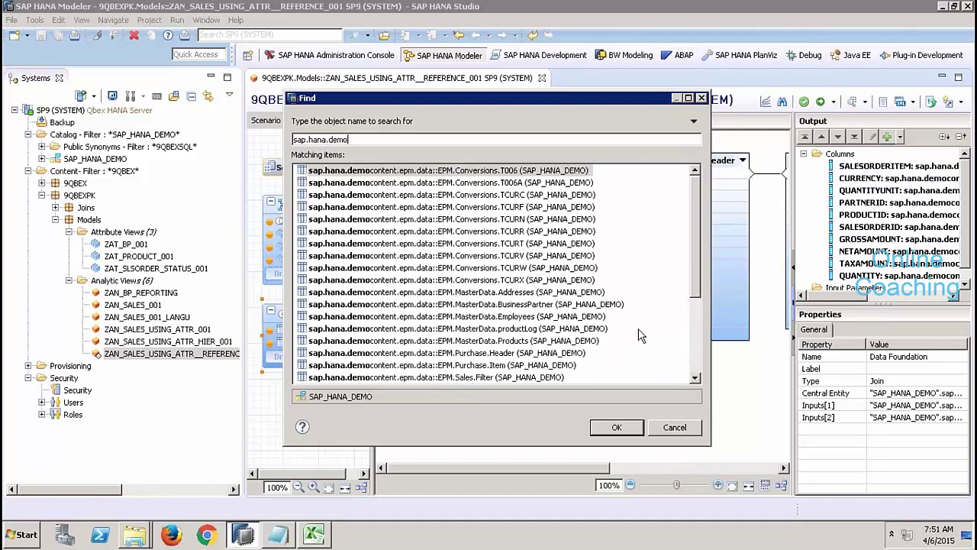
{"action": "scroll", "coordinate": [690, 289], "scroll_direction": "down", "scroll_amount": 2}
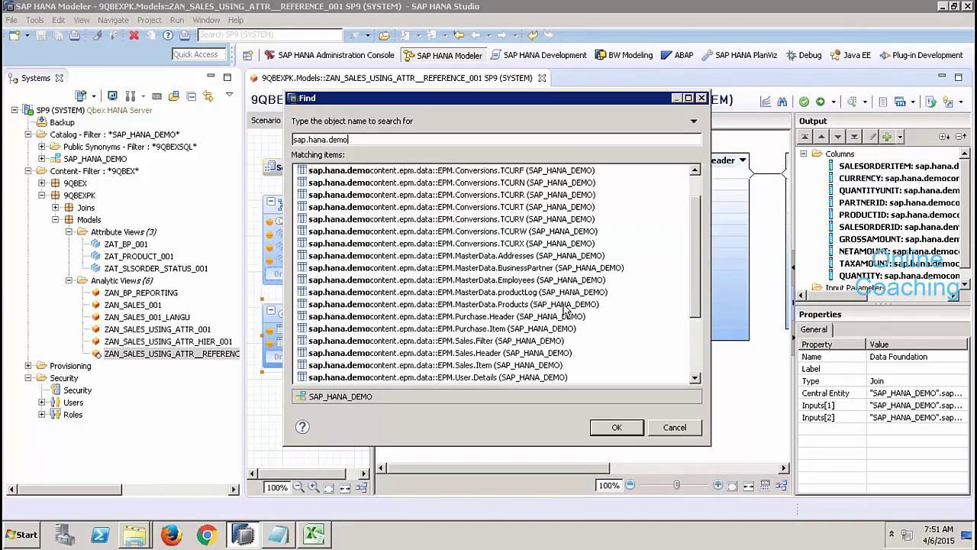
{"action": "double_click", "coordinate": [564, 303]}
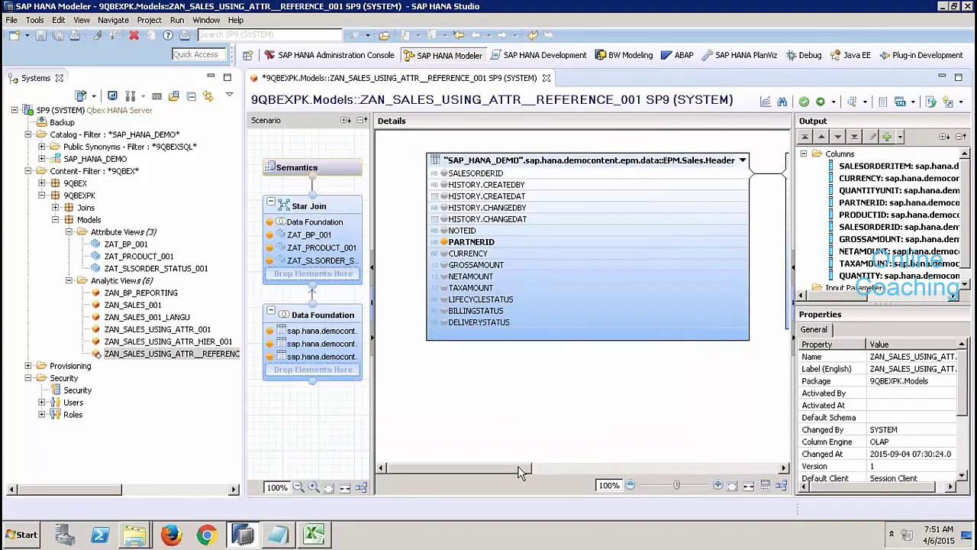
Step: Join the Sales.Item table to the Products table on PRODUCTID and add the Products table's SUPPLIERID to the output
{"action": "left_click_drag", "start_coordinate": [514, 467], "coordinate": [646, 449]}
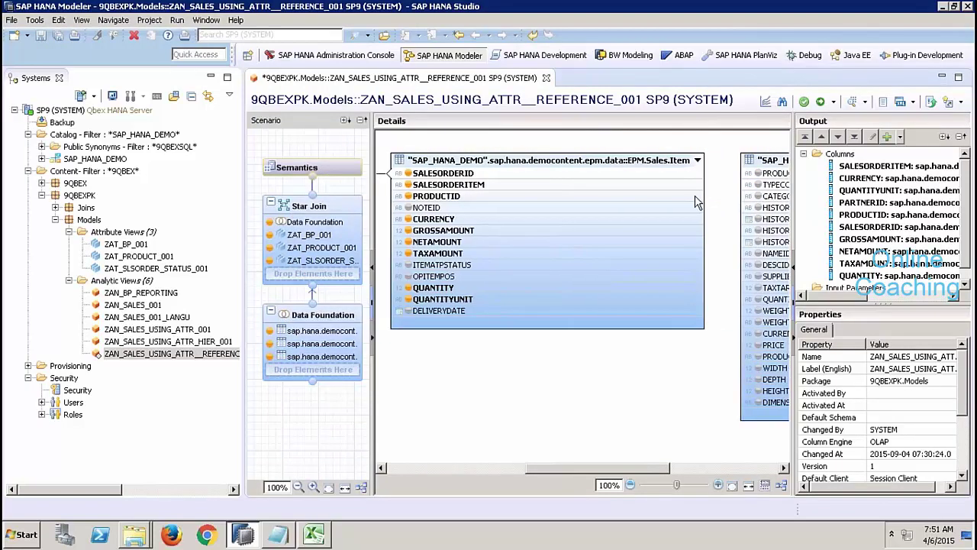
{"action": "left_click_drag", "start_coordinate": [699, 196], "coordinate": [755, 173]}
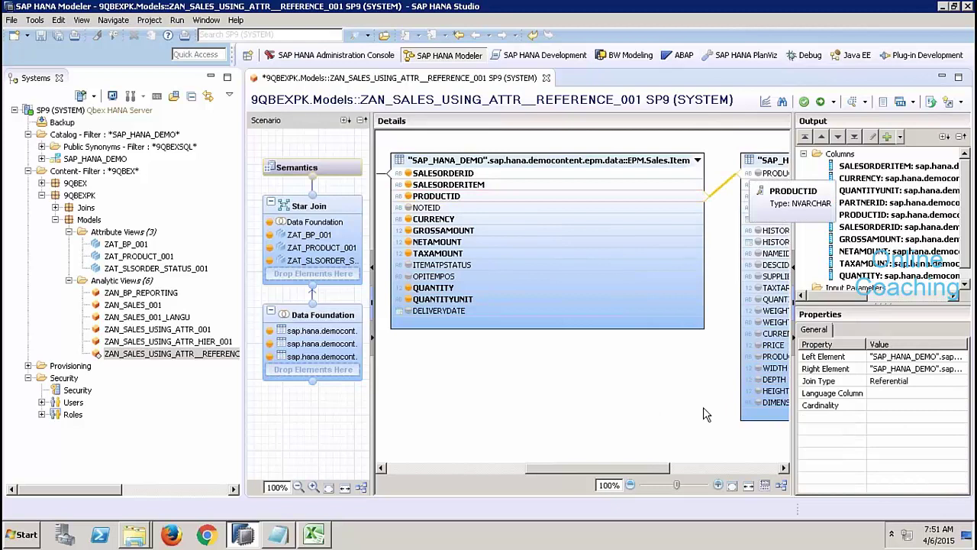
{"action": "left_click_drag", "start_coordinate": [647, 469], "coordinate": [690, 467]}
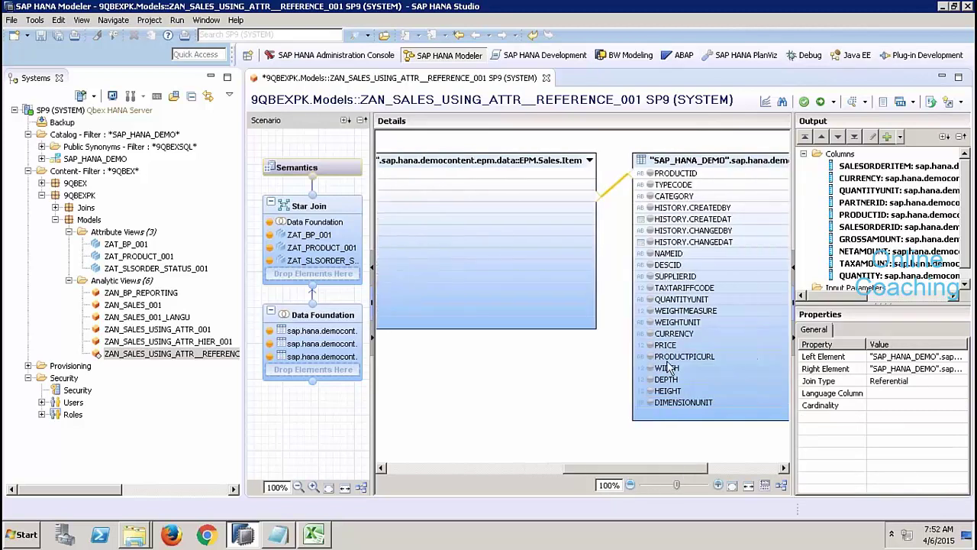
{"action": "left_click", "coordinate": [637, 276]}
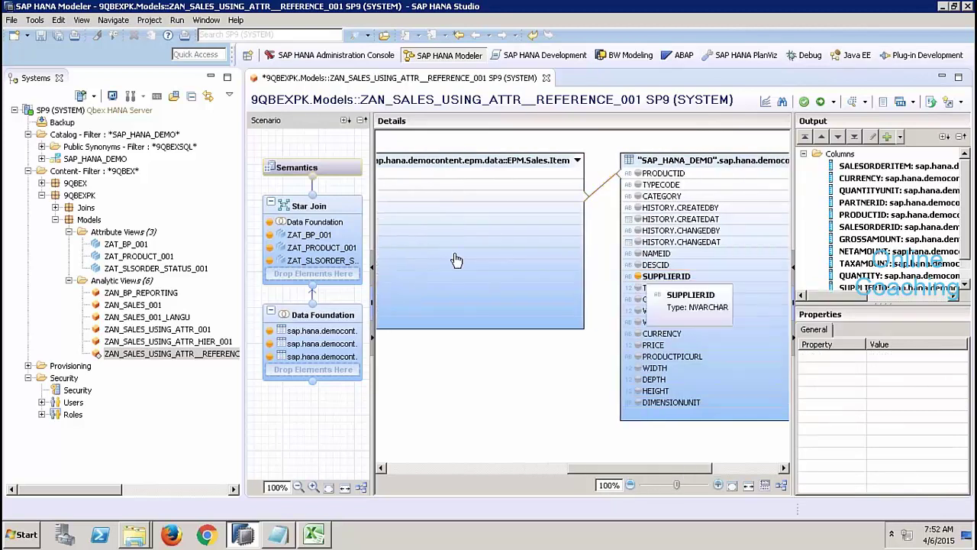
Step: Show the Star Join node of the analytic view
{"action": "left_click", "coordinate": [311, 207]}
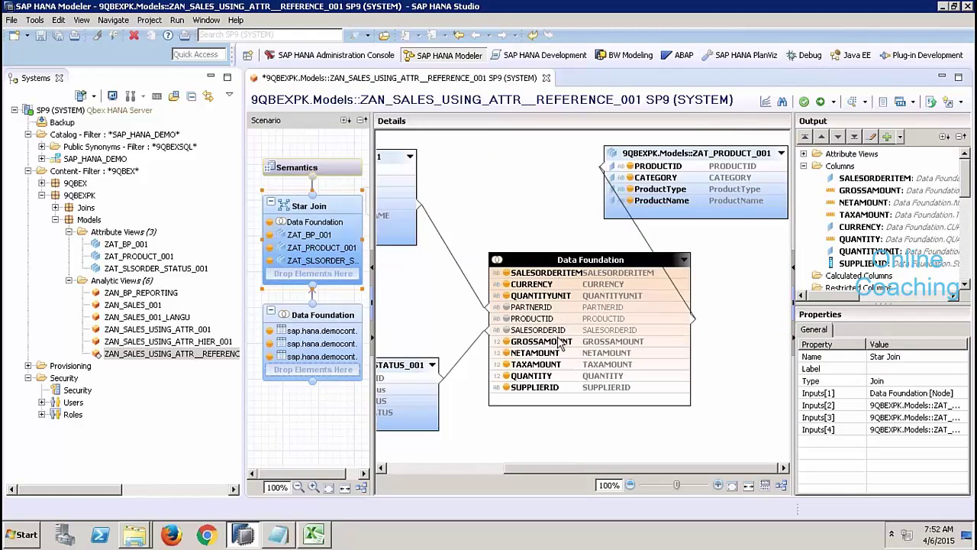
Step: Inspect the SUPPLIERID and PARTNERID columns of the Data Foundation in the star join
{"action": "left_click", "coordinate": [550, 393]}
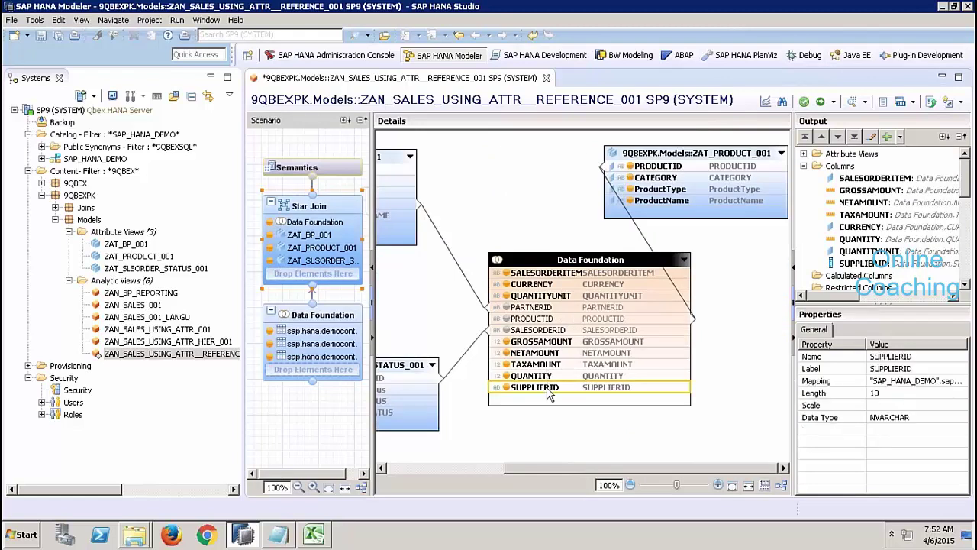
{"action": "left_click", "coordinate": [536, 307], "text": "ctrl"}
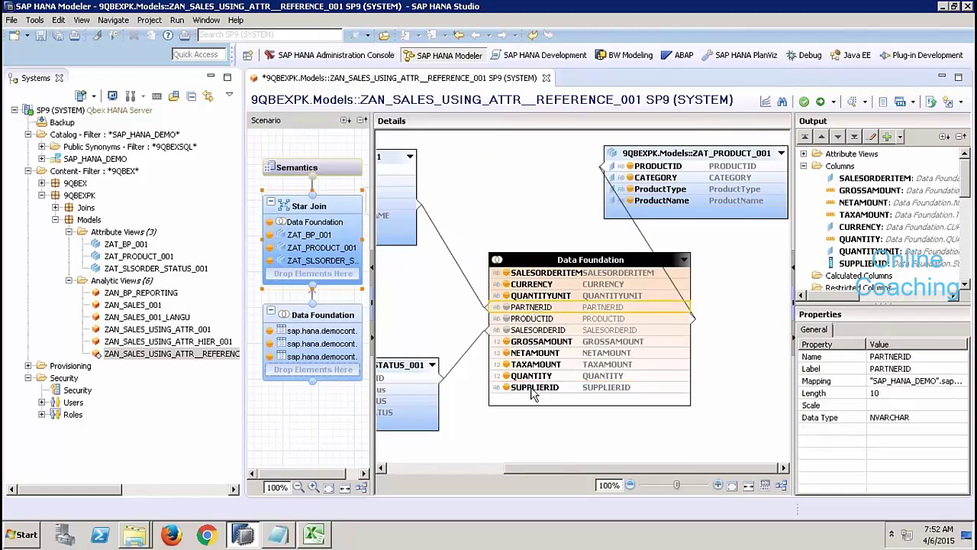
{"action": "left_click", "coordinate": [535, 387]}
{"action": "left_click", "coordinate": [533, 308]}
Step: Try joining the Data Foundation's SUPPLIERID to PARTNERID of ZAT_BP_001, and remove that trial join
{"action": "left_click", "coordinate": [210, 77]}
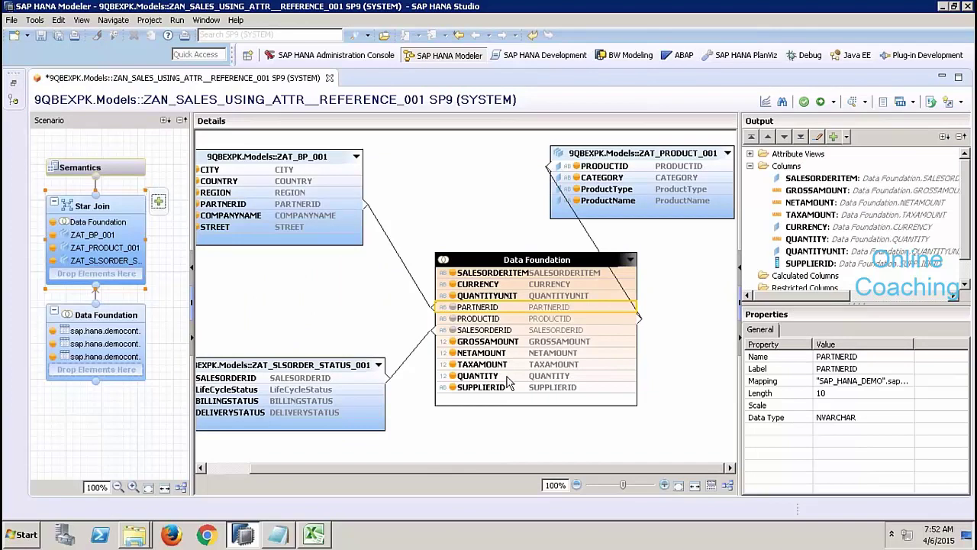
{"action": "left_click", "coordinate": [508, 388], "text": "ctrl"}
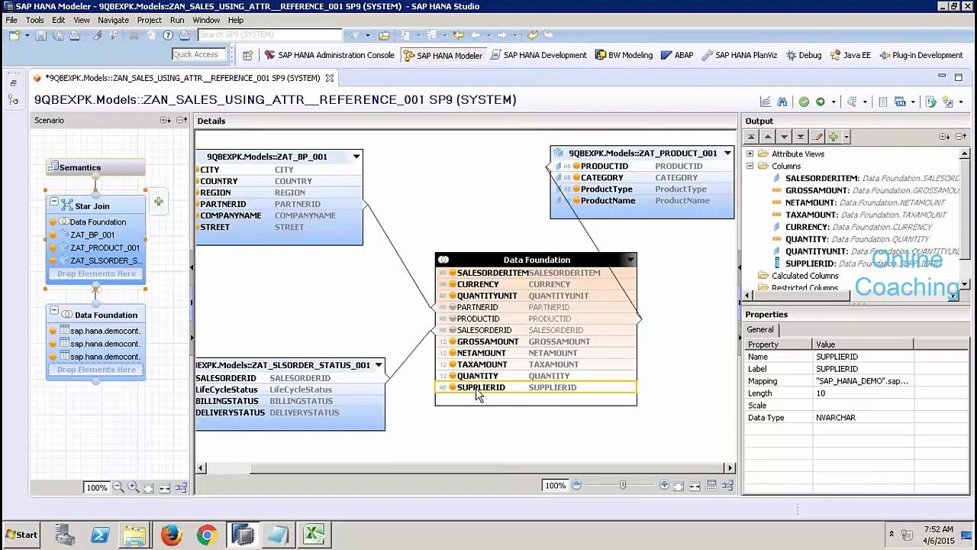
{"action": "left_click_drag", "start_coordinate": [475, 391], "coordinate": [364, 207]}
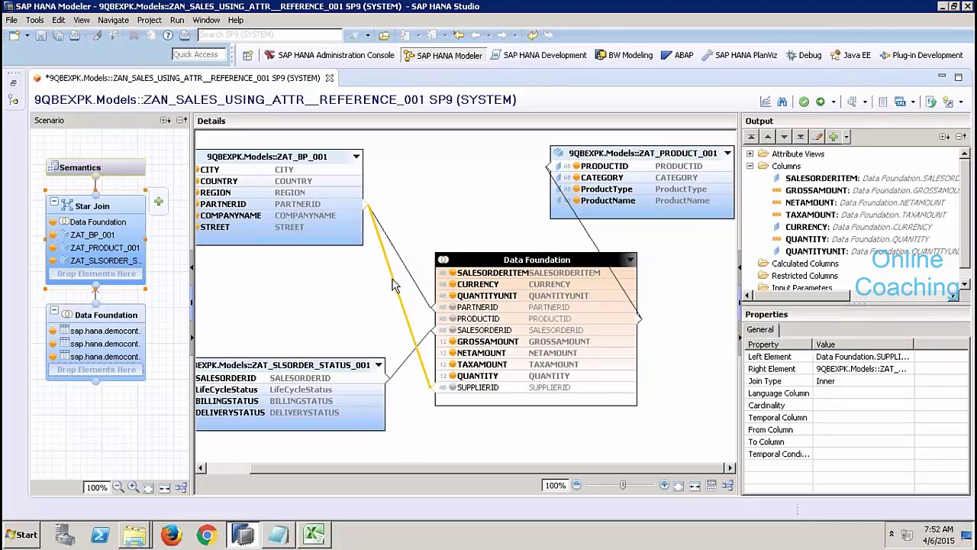
{"action": "key", "text": "Delete"}
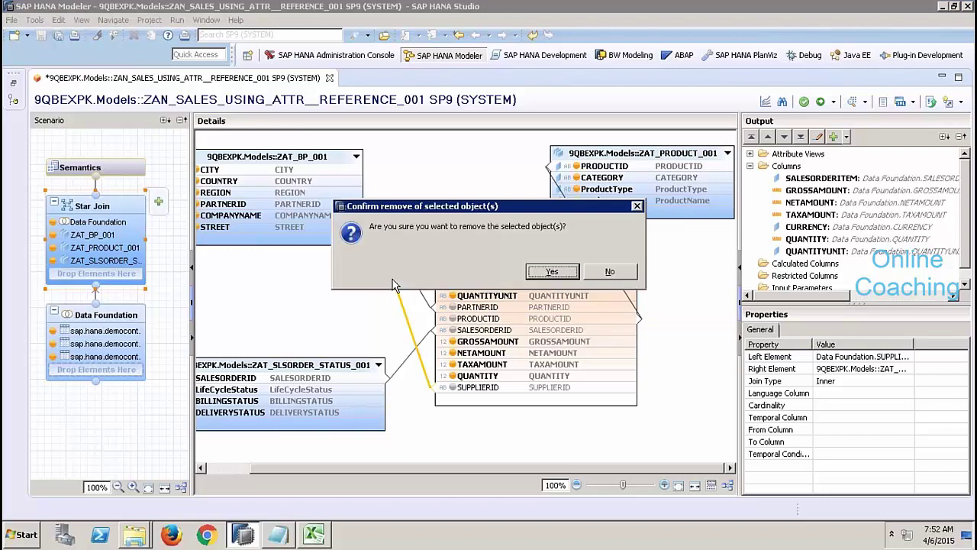
{"action": "left_click", "coordinate": [551, 273]}
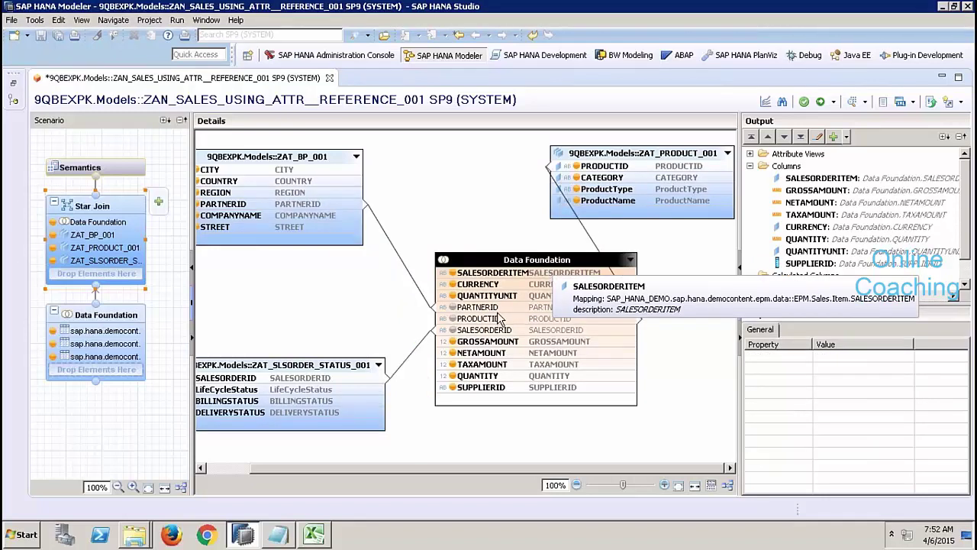
{"action": "left_click", "coordinate": [488, 391]}
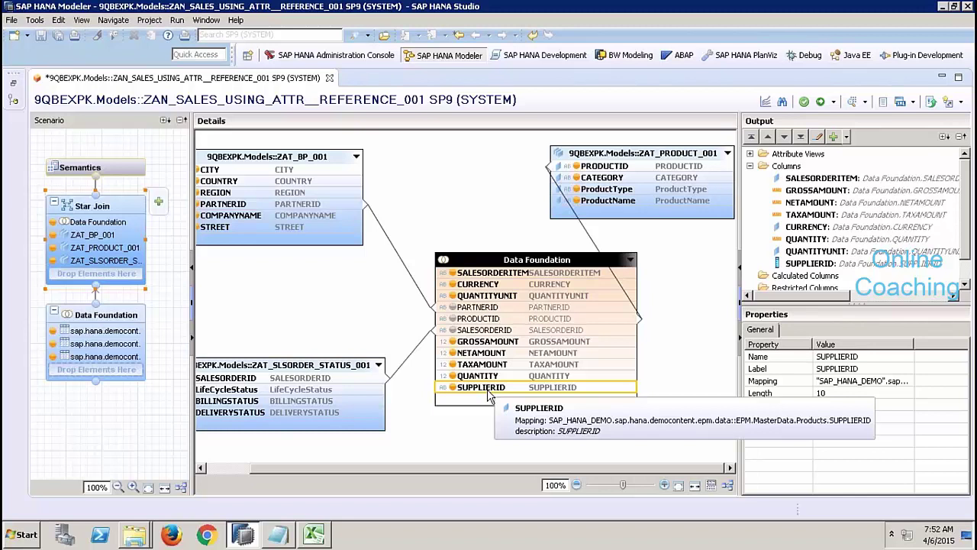
{"action": "left_click", "coordinate": [296, 152]}
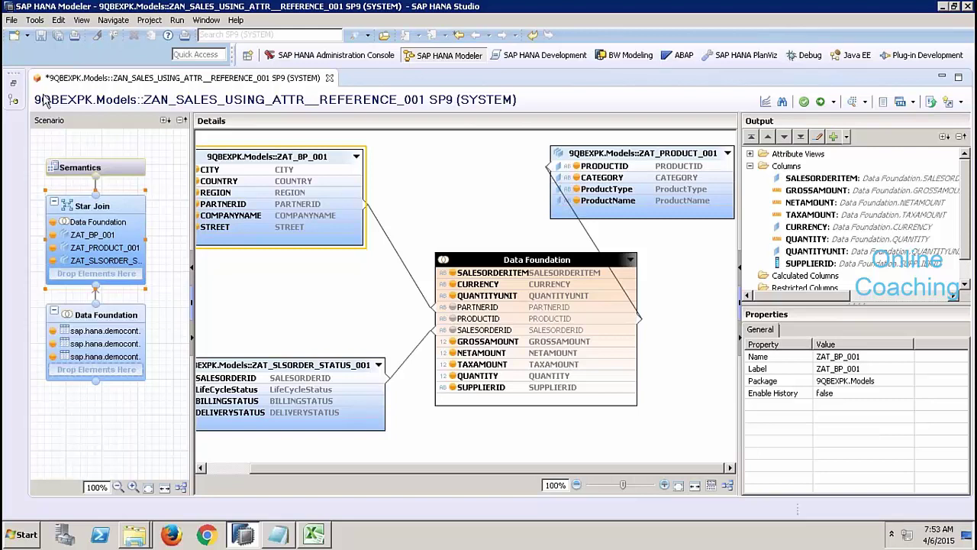
Step: Start a new attribute view named ZAT_SUPPLIER_DERIVED in the 9QBEXPK Models package
{"action": "left_click", "coordinate": [15, 84]}
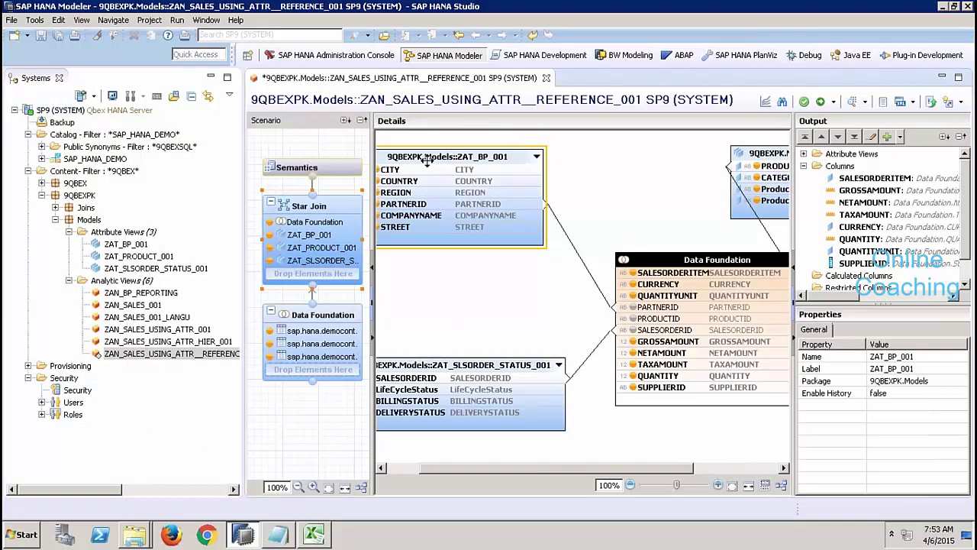
{"action": "right_click", "coordinate": [137, 232]}
{"action": "left_click", "coordinate": [163, 260]}
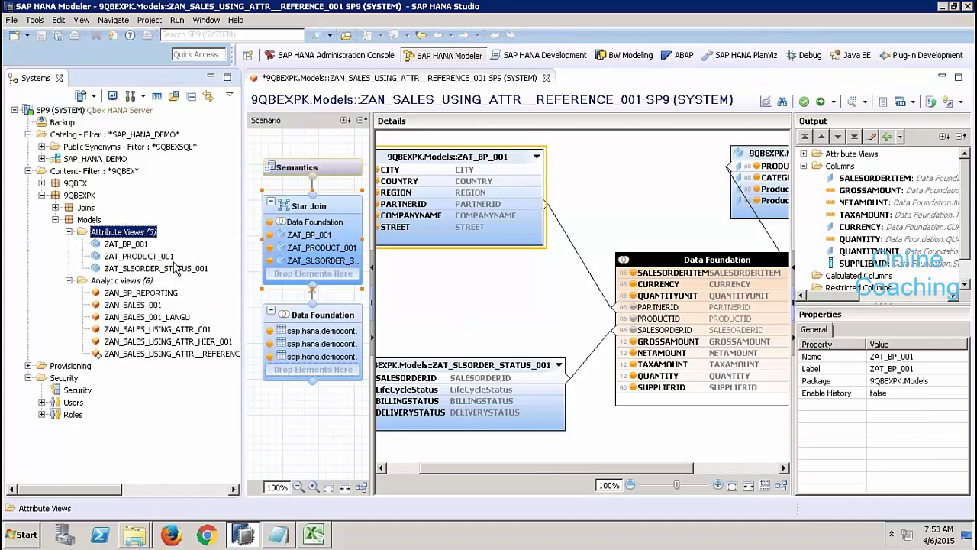
{"action": "type", "text": "ZA"}
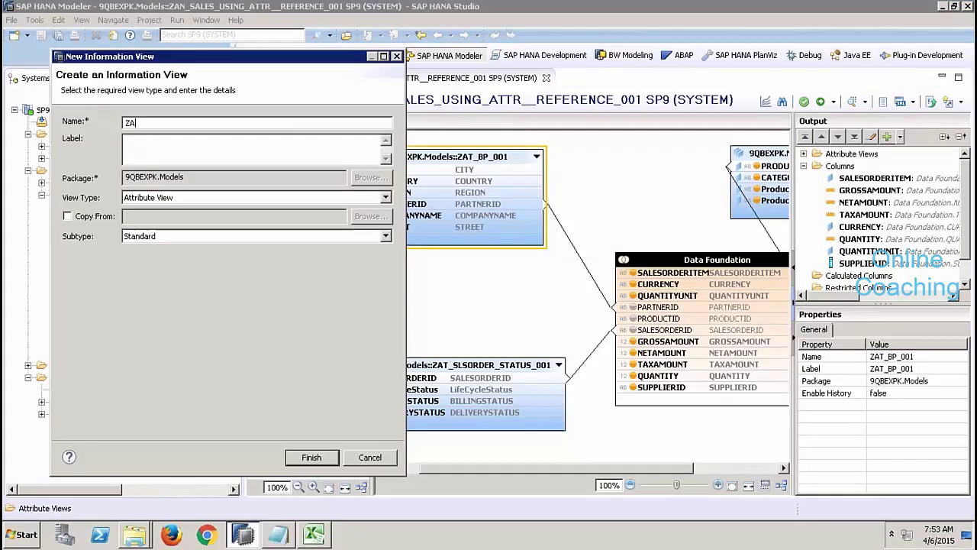
{"action": "type", "text": "T_SUPPLIER_DERIVED"}
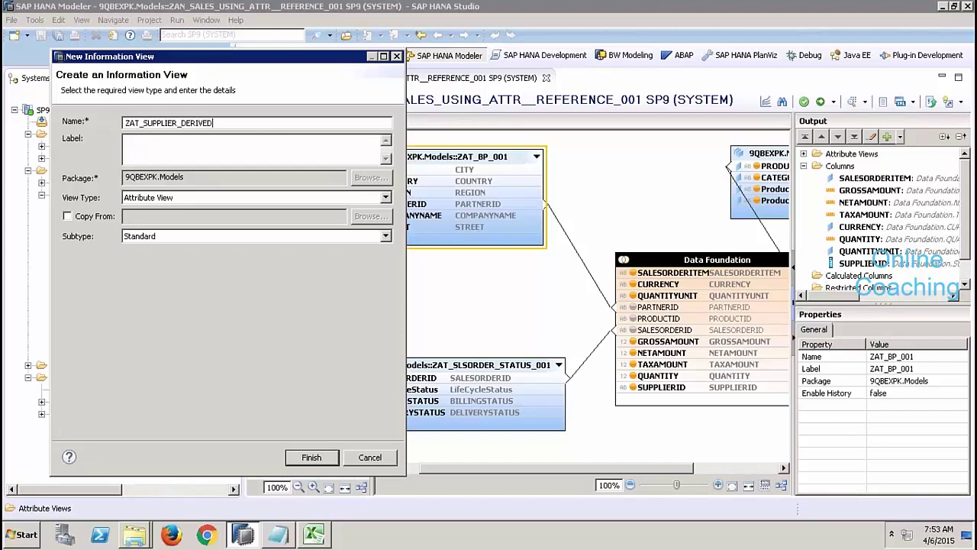
{"action": "left_click", "coordinate": [140, 238]}
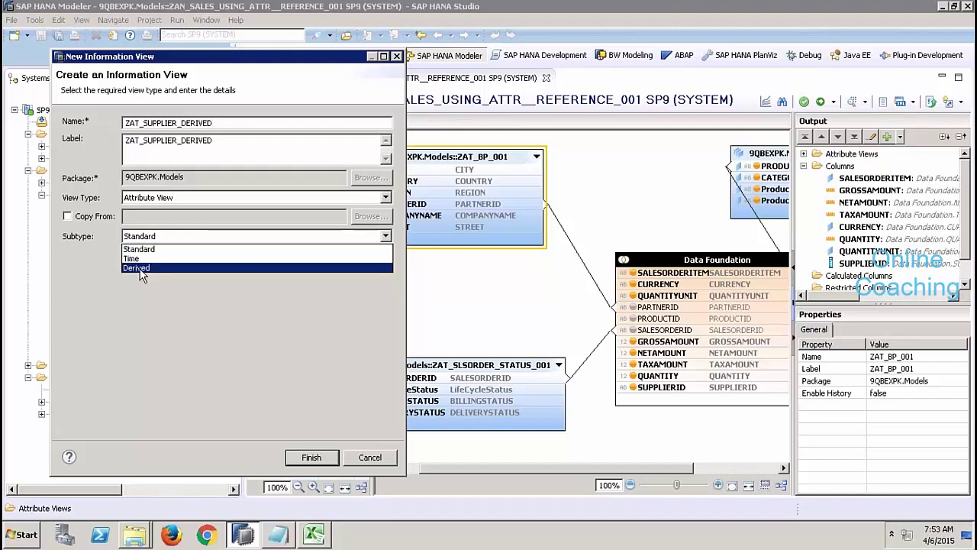
{"action": "left_click", "coordinate": [138, 268]}
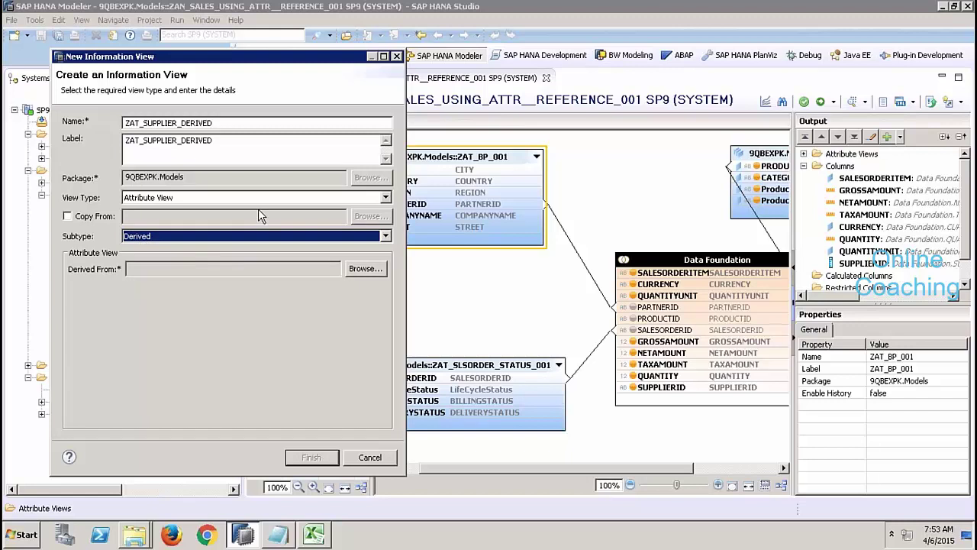
{"action": "left_click", "coordinate": [98, 217]}
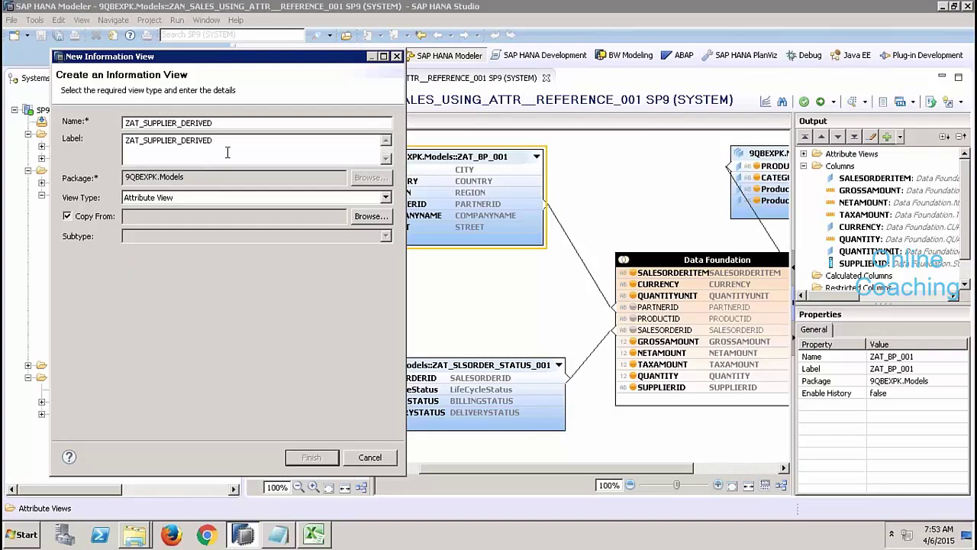
{"action": "left_click", "coordinate": [110, 217]}
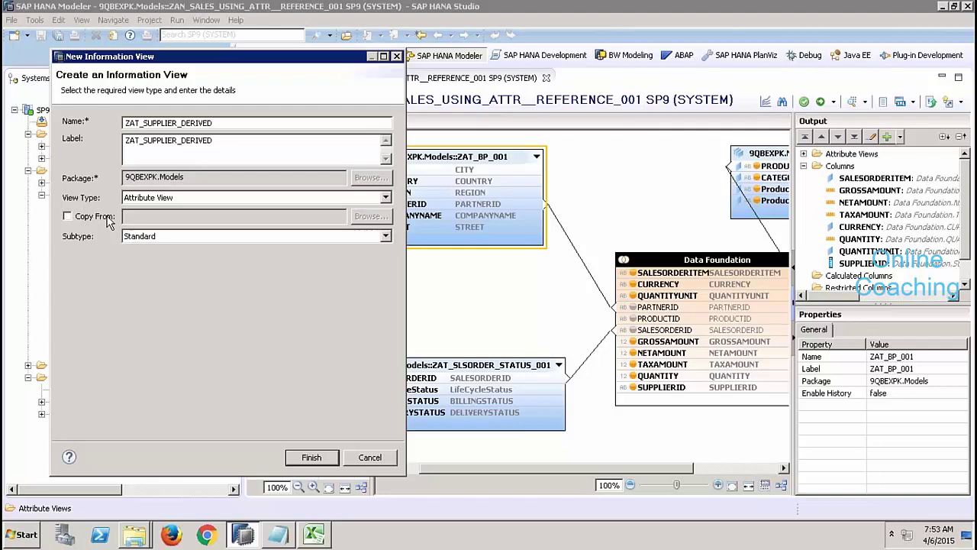
Step: Set the view's subtype to Derived, base it on ZAT_BP_001 from the Models package, and create it
{"action": "left_click", "coordinate": [162, 238]}
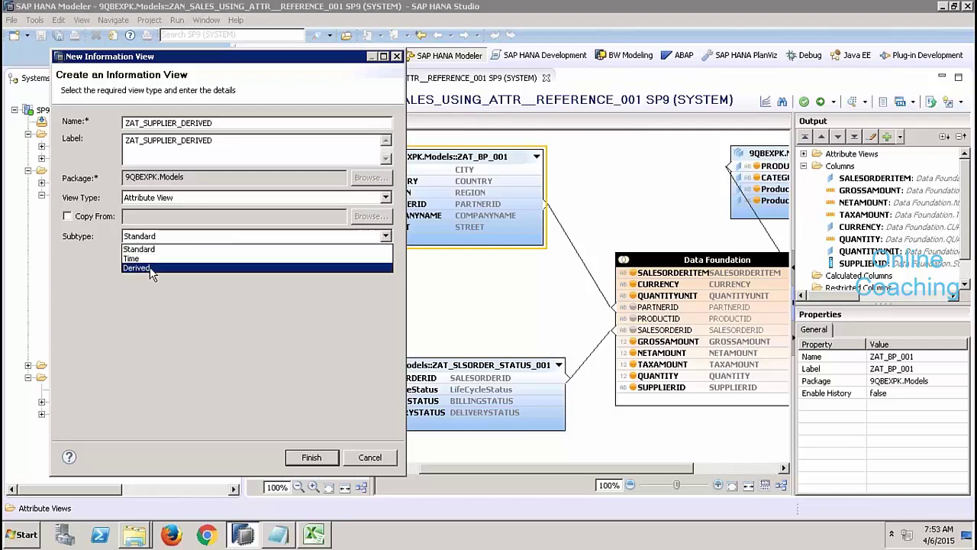
{"action": "left_click", "coordinate": [153, 268]}
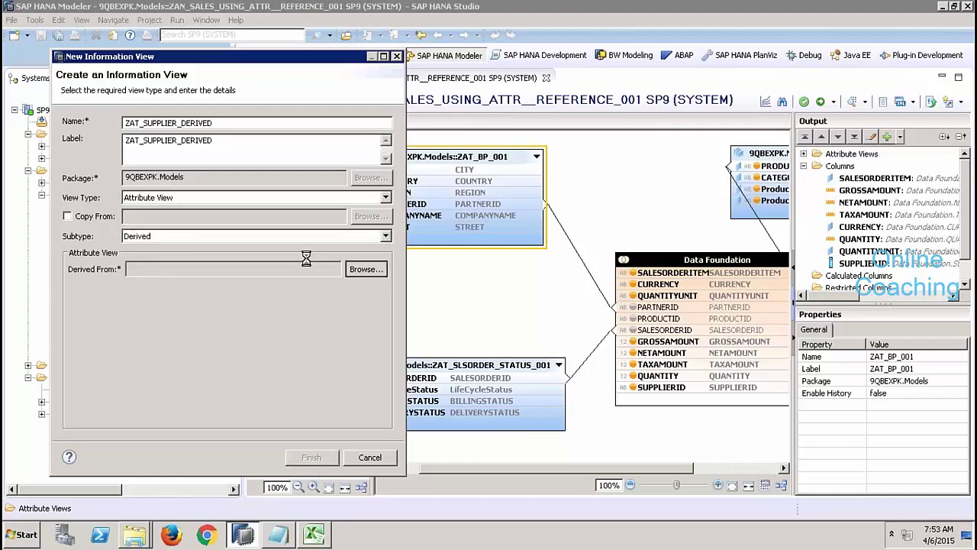
{"action": "left_click", "coordinate": [365, 271]}
{"action": "left_click", "coordinate": [184, 257]}
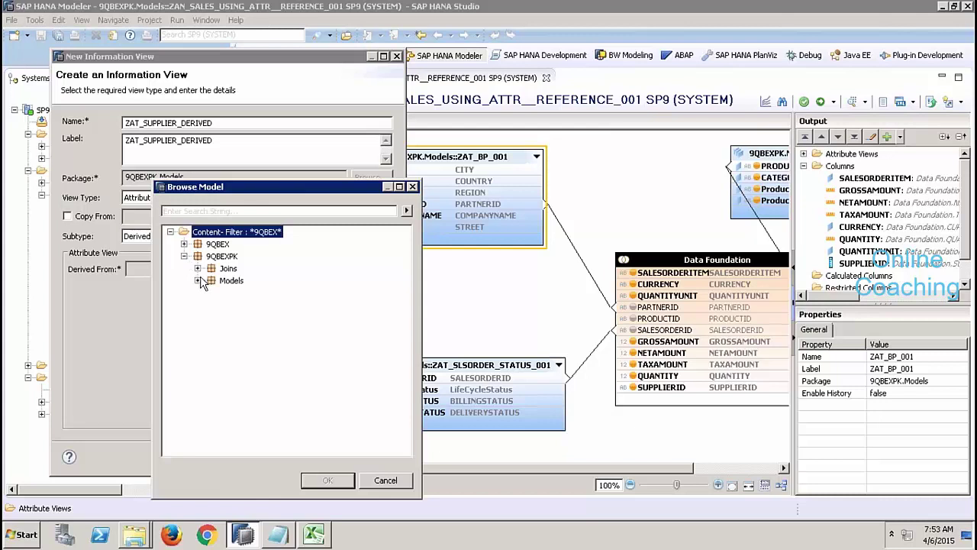
{"action": "left_click", "coordinate": [198, 281]}
{"action": "left_click", "coordinate": [211, 293]}
{"action": "left_click", "coordinate": [268, 304]}
{"action": "left_click", "coordinate": [327, 480]}
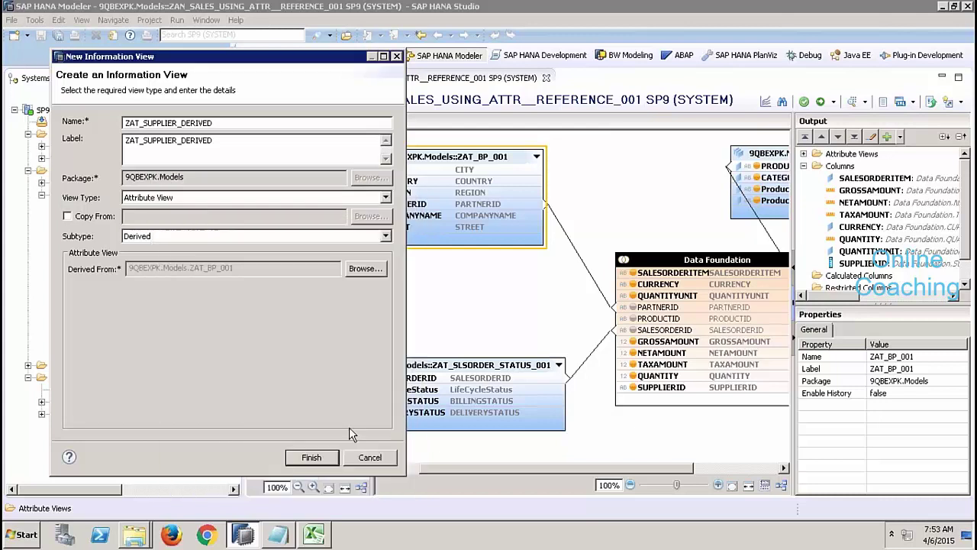
{"action": "left_click", "coordinate": [319, 457]}
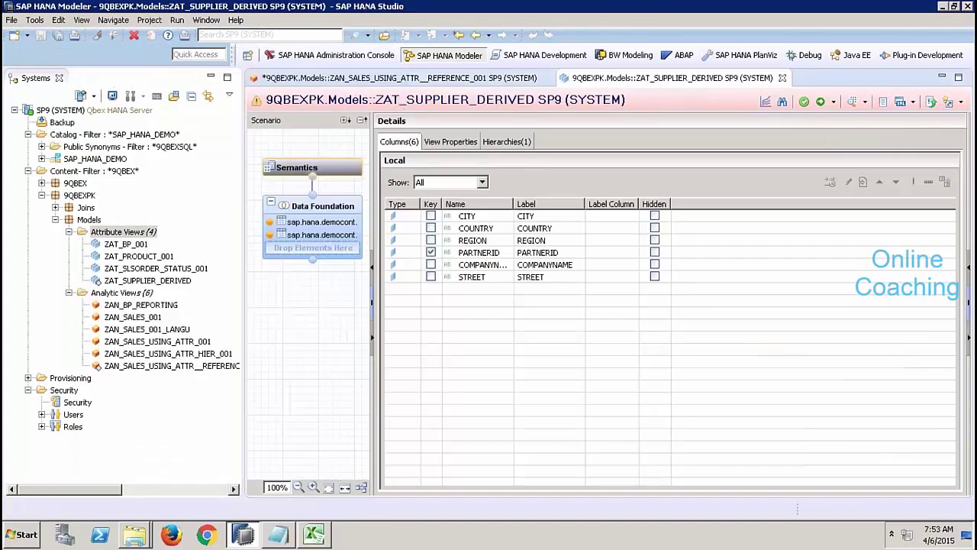
Step: Activate the ZAT_SUPPLIER_DERIVED attribute view and close its editor
{"action": "mouse_move", "coordinate": [656, 107]}
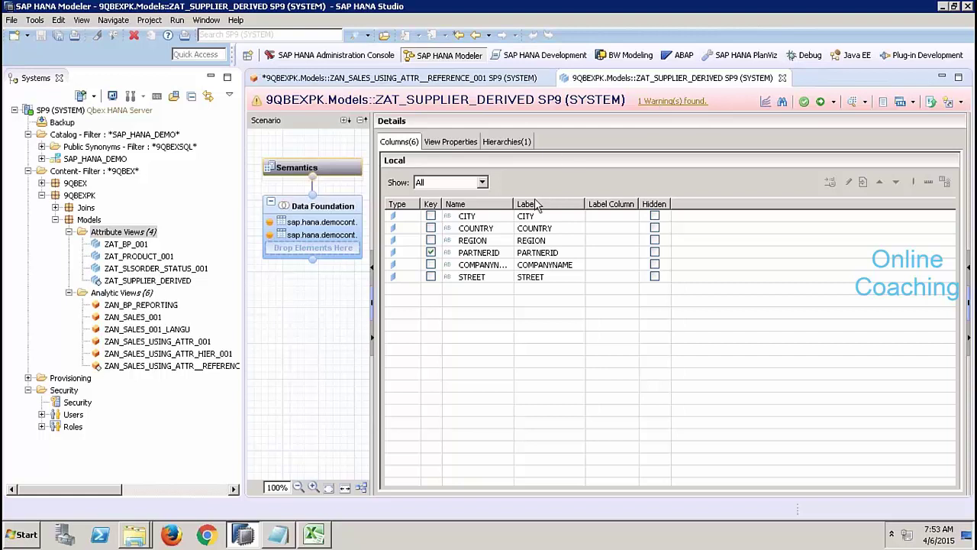
{"action": "left_click", "coordinate": [820, 102]}
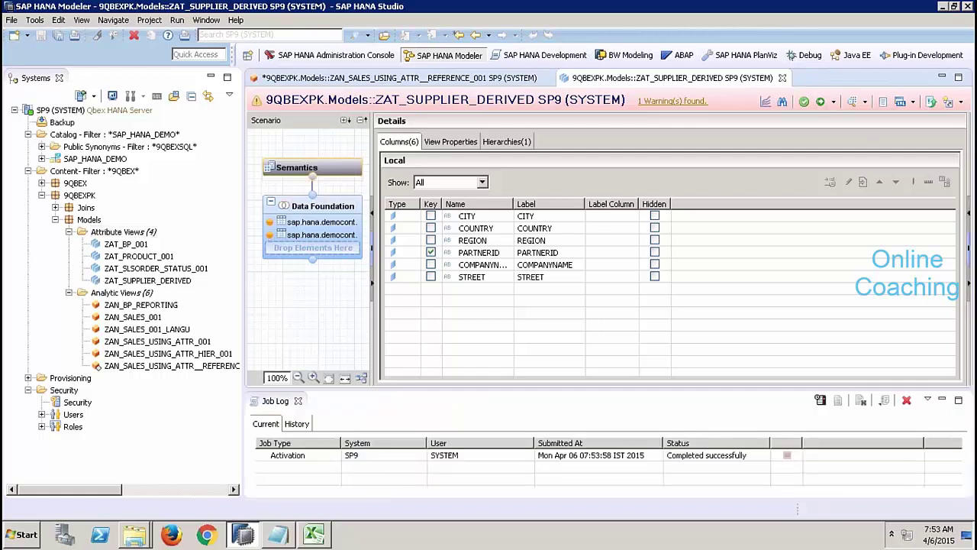
{"action": "left_click", "coordinate": [781, 78]}
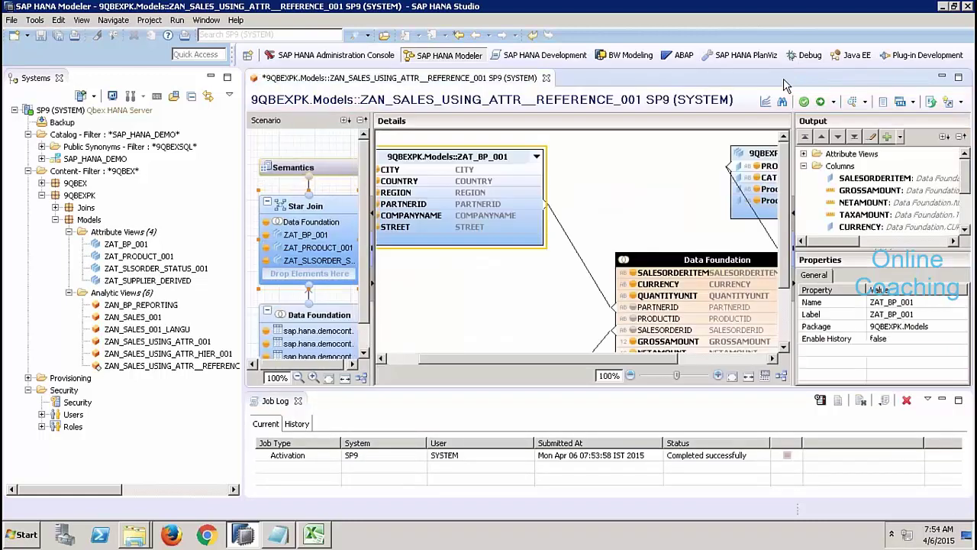
Step: Add ZAT_SUPPLIER_DERIVED to the Star Join and clear the Systems view and Job Log to enlarge the editor
{"action": "left_click_drag", "start_coordinate": [167, 281], "coordinate": [232, 283]}
{"action": "left_click_drag", "start_coordinate": [307, 287], "coordinate": [309, 277]}
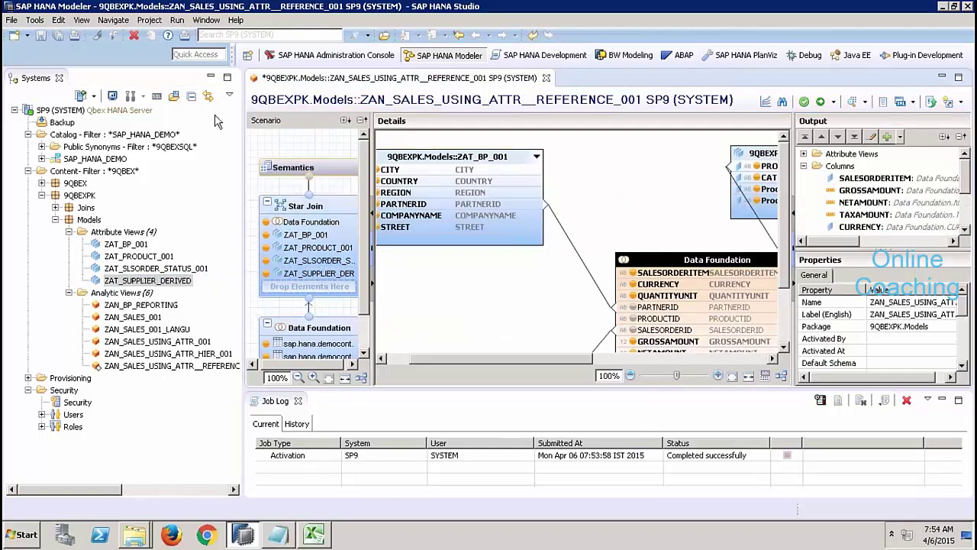
{"action": "left_click", "coordinate": [211, 78]}
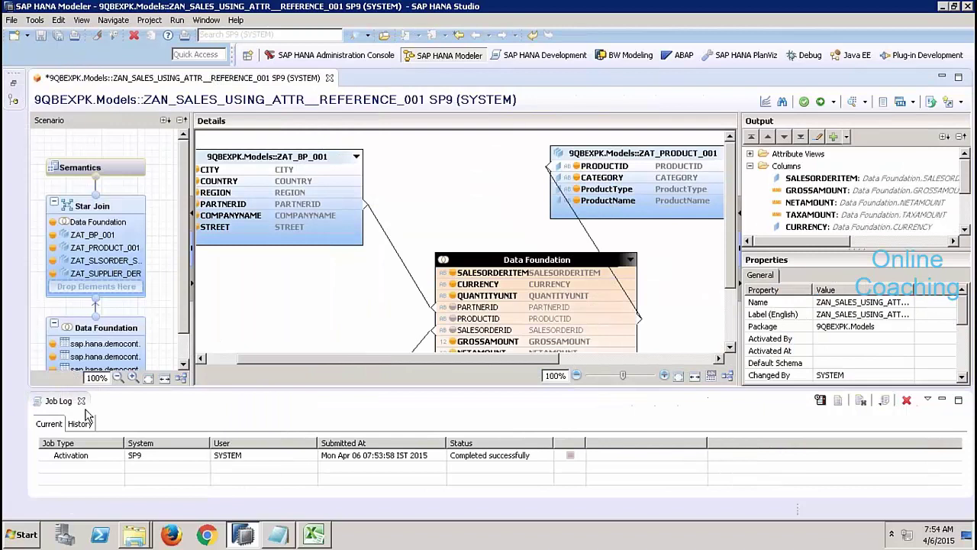
{"action": "left_click", "coordinate": [81, 401]}
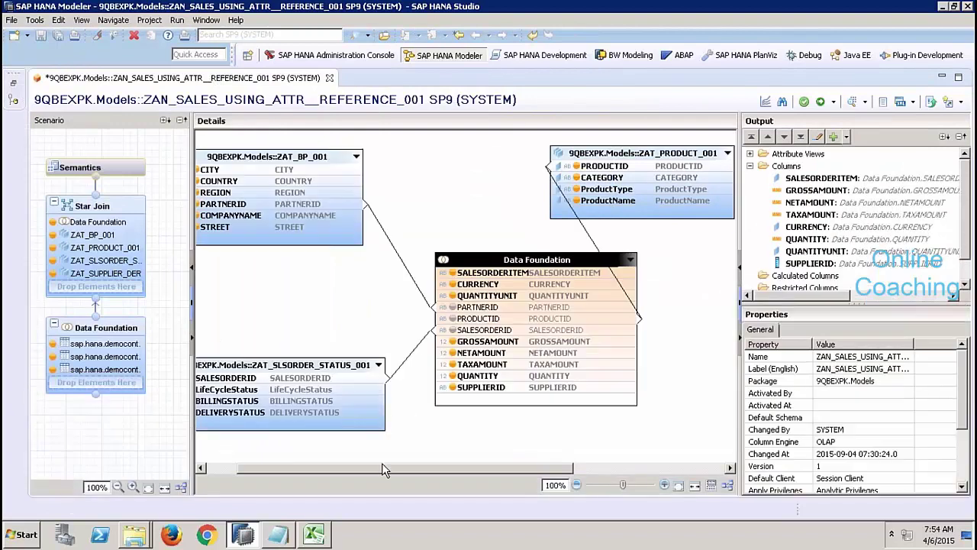
Step: Place ZAT_SUPPLIER_DERIVED to the lower right of the Data Foundation and join SUPPLIERID to its PARTNERID
{"action": "left_click_drag", "start_coordinate": [383, 463], "coordinate": [475, 469]}
{"action": "left_click_drag", "start_coordinate": [648, 234], "coordinate": [577, 378]}
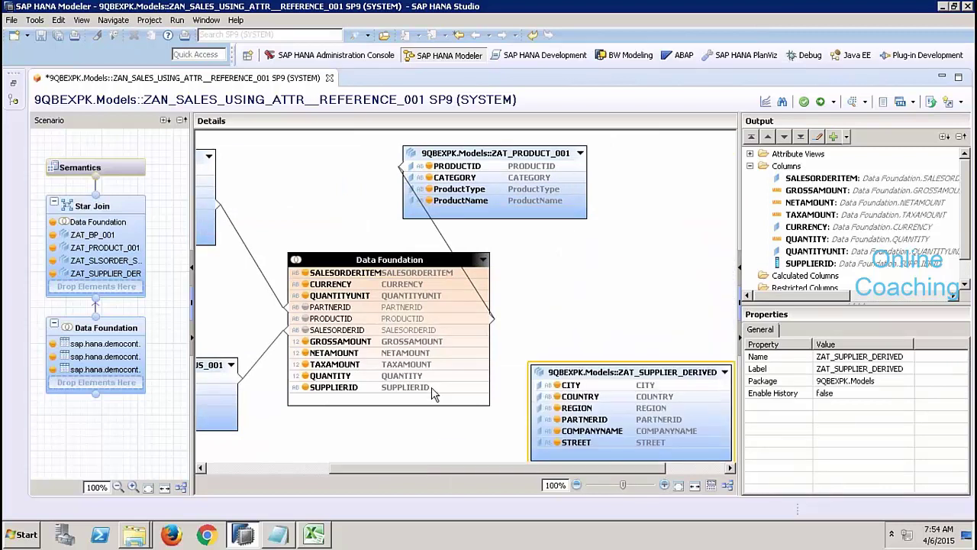
{"action": "left_click_drag", "start_coordinate": [432, 393], "coordinate": [538, 419]}
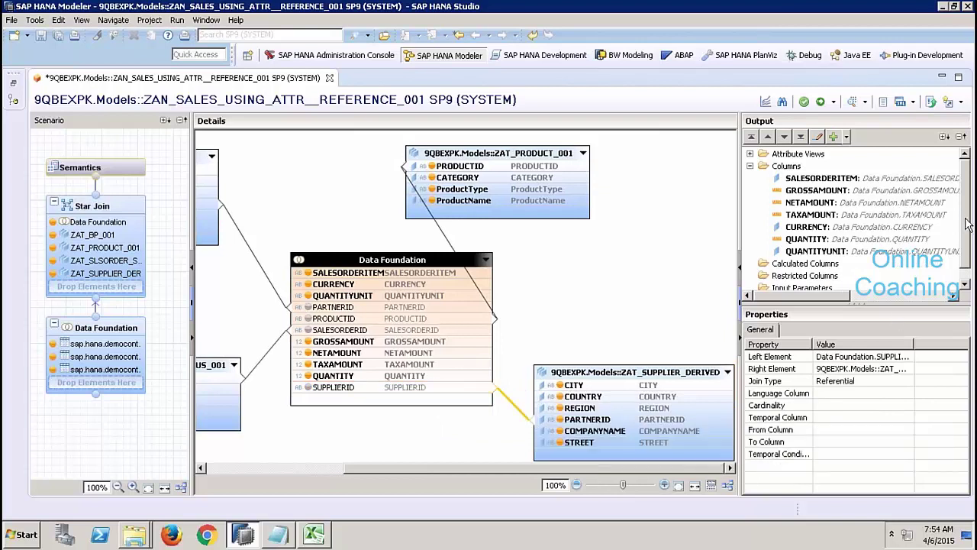
Step: Expand ZAT_SUPPLIER_DERIVED among the output attribute views and check the name and label of its CITY column
{"action": "scroll", "coordinate": [964, 223], "scroll_direction": "down", "scroll_amount": 1}
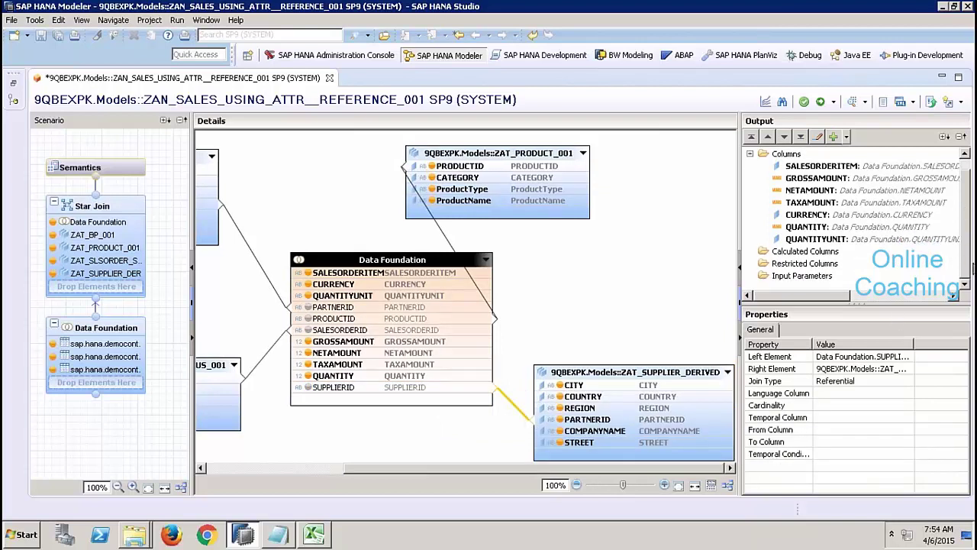
{"action": "scroll", "coordinate": [964, 222], "scroll_direction": "up", "scroll_amount": 1}
{"action": "left_click", "coordinate": [749, 153]}
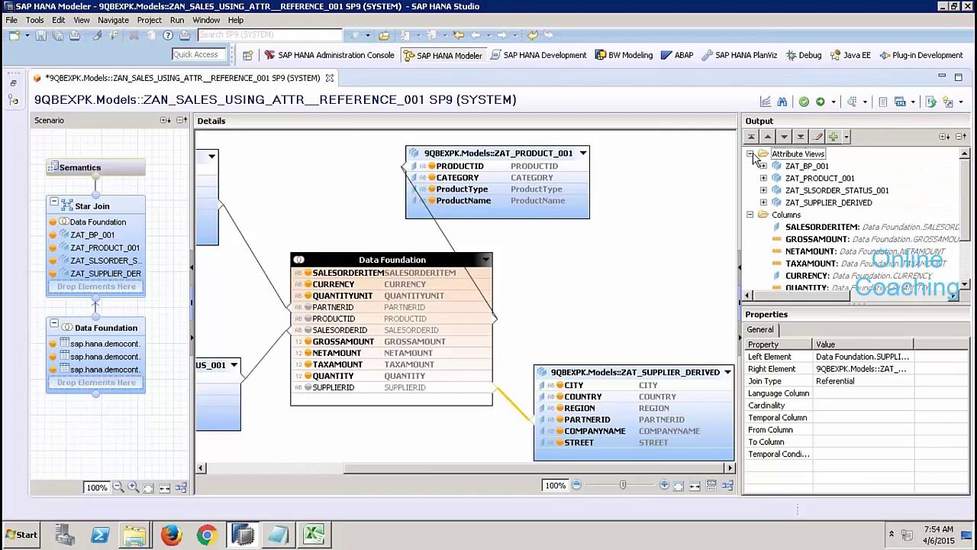
{"action": "left_click", "coordinate": [763, 203]}
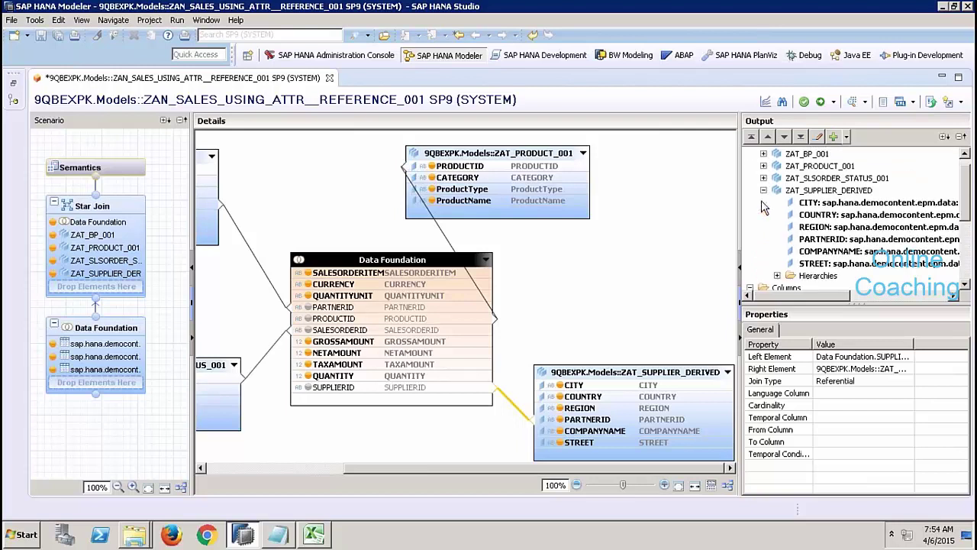
{"action": "left_click", "coordinate": [818, 203]}
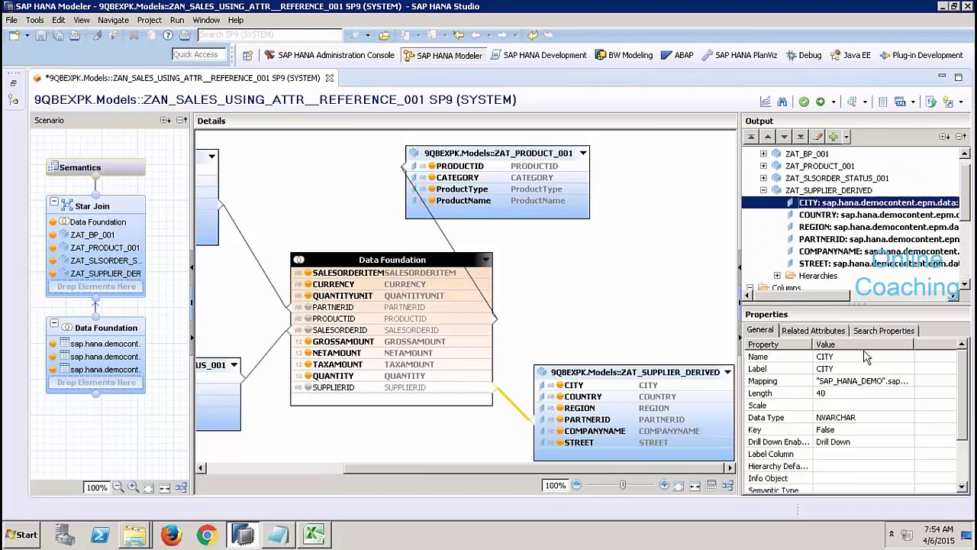
{"action": "left_click", "coordinate": [822, 357]}
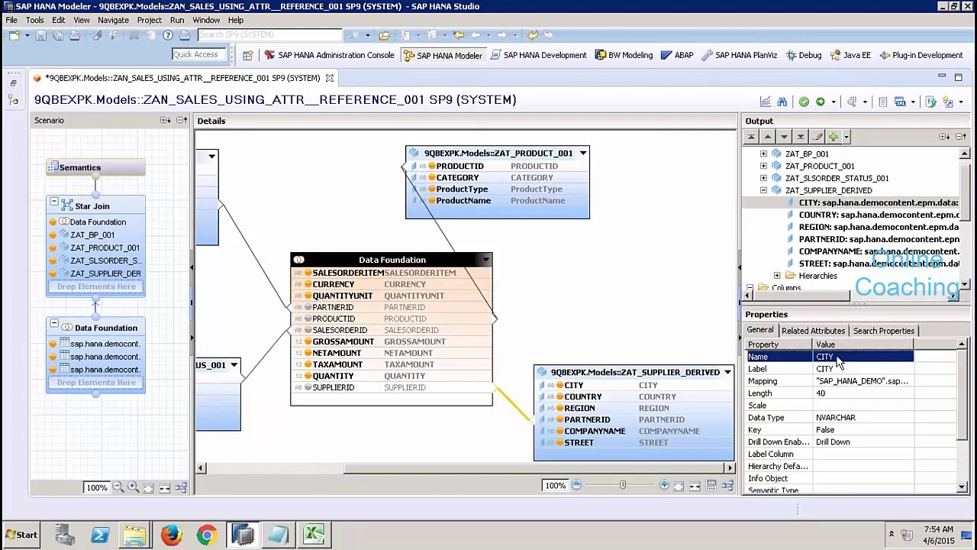
{"action": "left_click", "coordinate": [836, 368]}
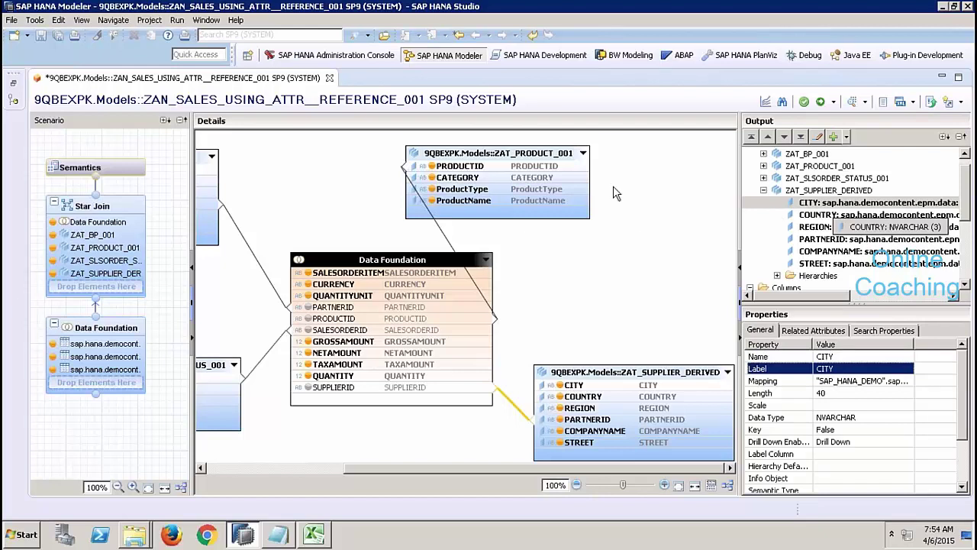
Step: Enlarge the Shared columns list in Semantics and locate the CITY column that comes from ZAT_SUPPLIER_DERIVED
{"action": "left_click", "coordinate": [138, 174]}
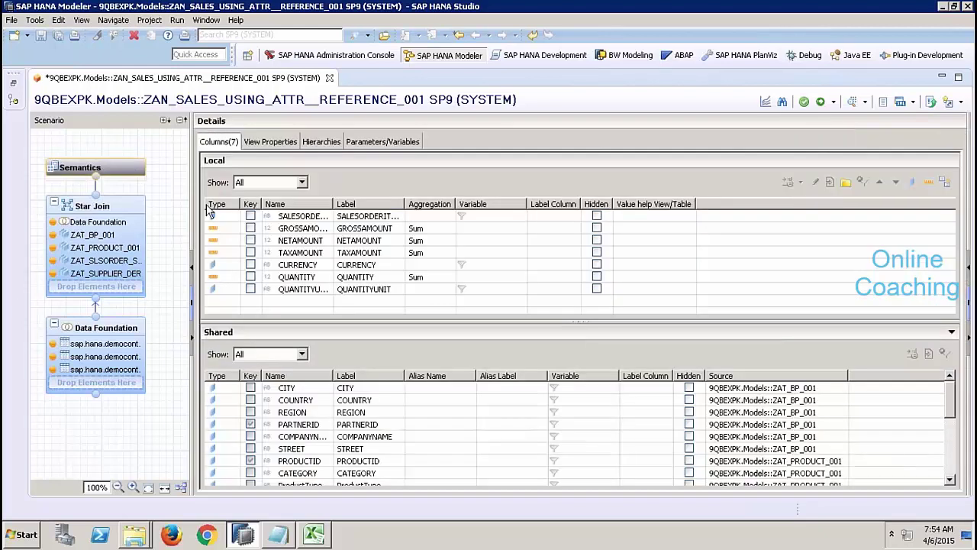
{"action": "left_click_drag", "start_coordinate": [406, 323], "coordinate": [408, 194]}
{"action": "left_click", "coordinate": [347, 440]}
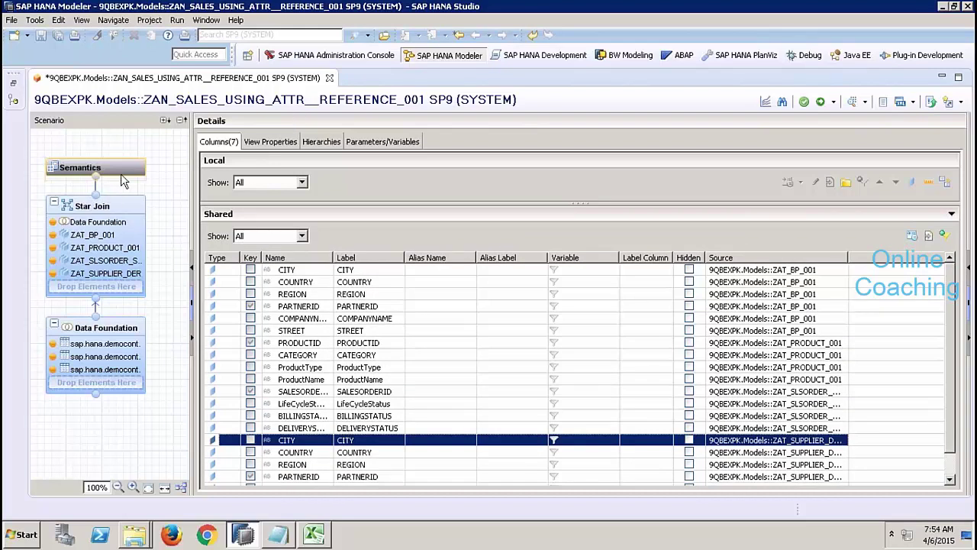
Step: Examine the Star Join's attribute views and compare the ZAT_BP_001 columns with those of ZAT_SUPPLIER_DERIVED
{"action": "left_click", "coordinate": [115, 204]}
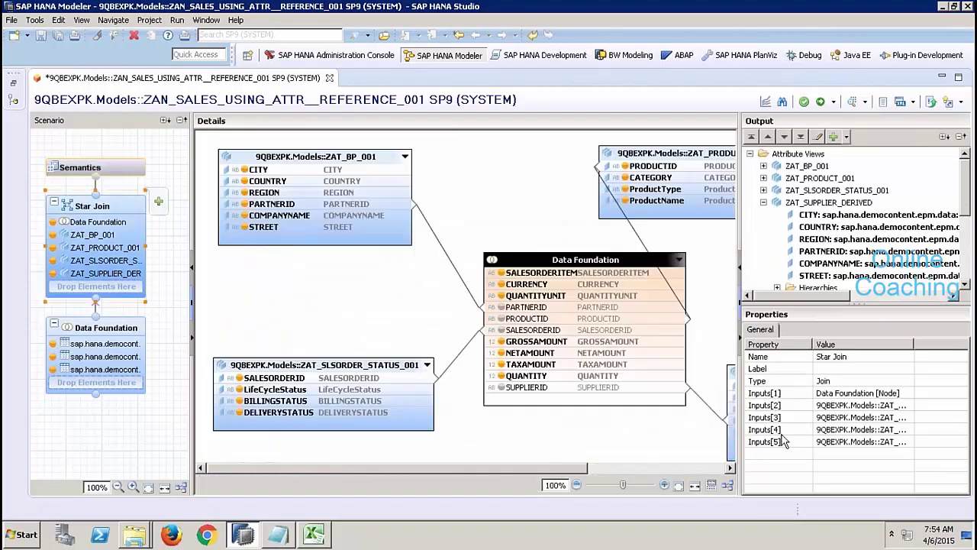
{"action": "left_click", "coordinate": [691, 468]}
{"action": "left_click", "coordinate": [633, 408]}
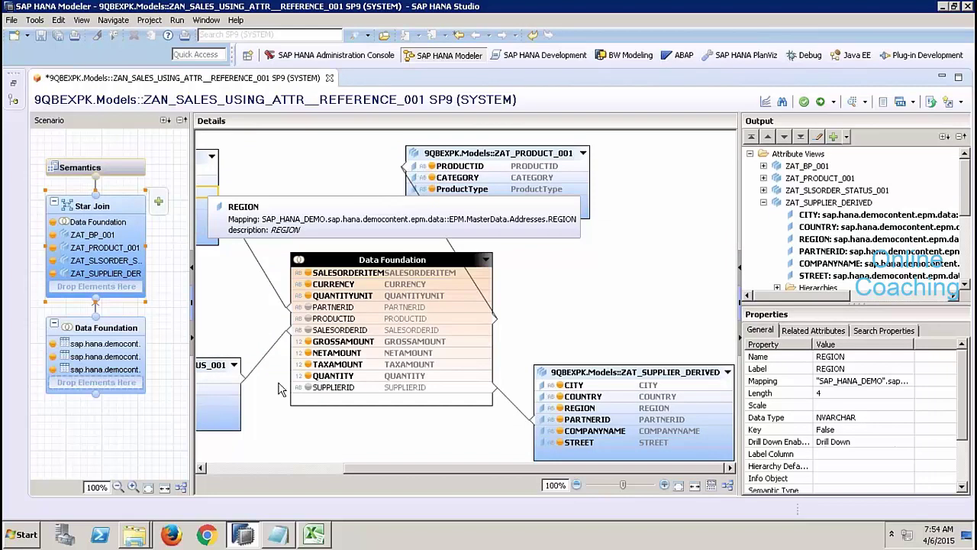
{"action": "left_click", "coordinate": [237, 467]}
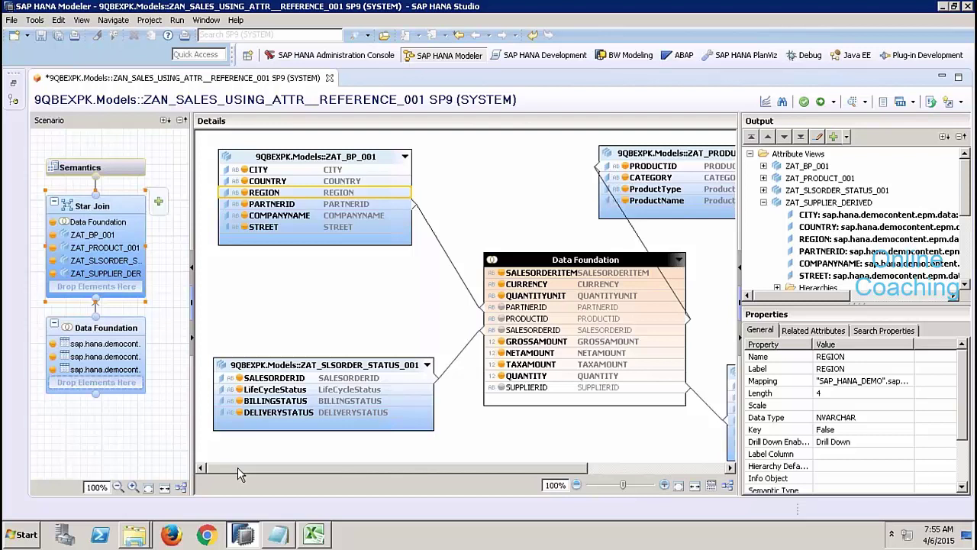
{"action": "left_click_drag", "start_coordinate": [238, 468], "coordinate": [255, 470]}
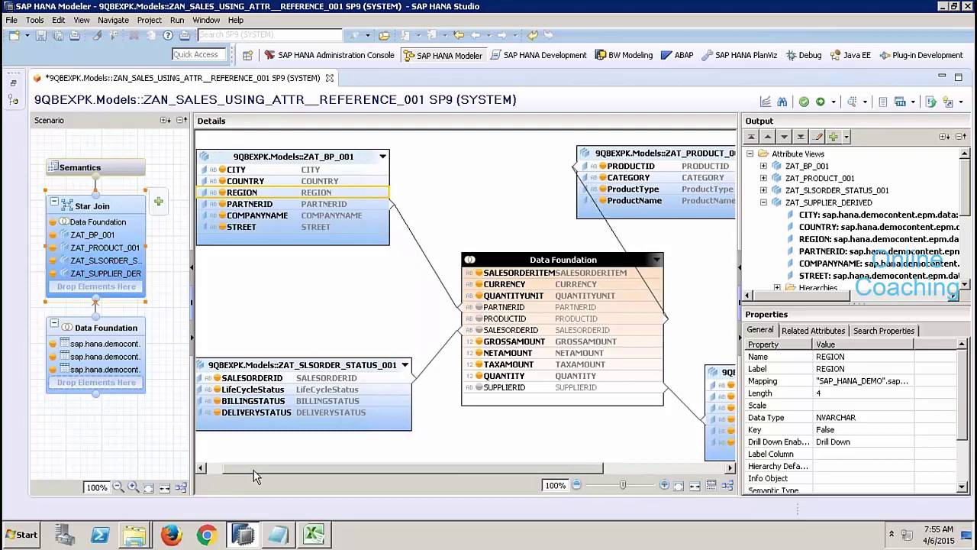
{"action": "left_click", "coordinate": [641, 469]}
{"action": "left_click_drag", "start_coordinate": [641, 477], "coordinate": [491, 469]}
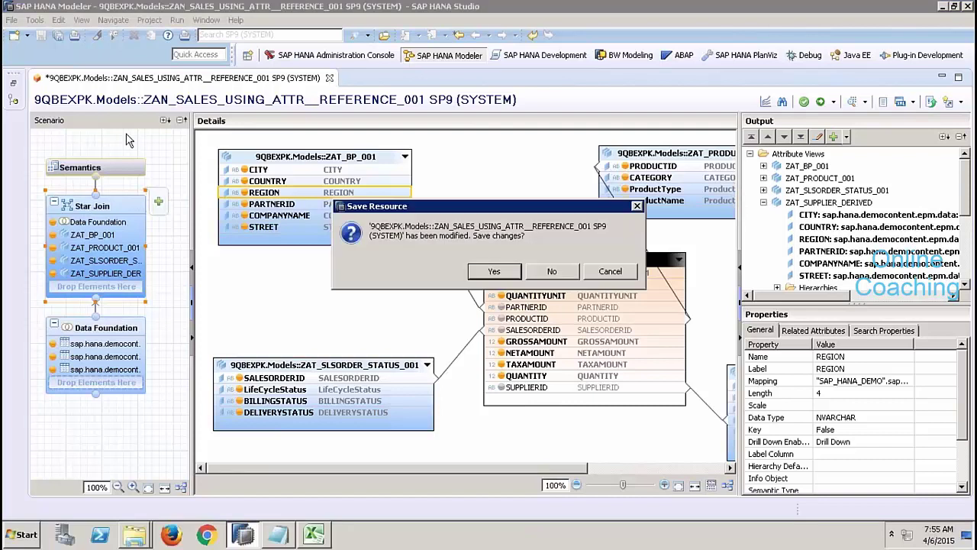
Step: Save the modified analytic view and accept the proposed alias names for the ZAT_SUPPLIER_DERIVED attributes
{"action": "left_click", "coordinate": [494, 272]}
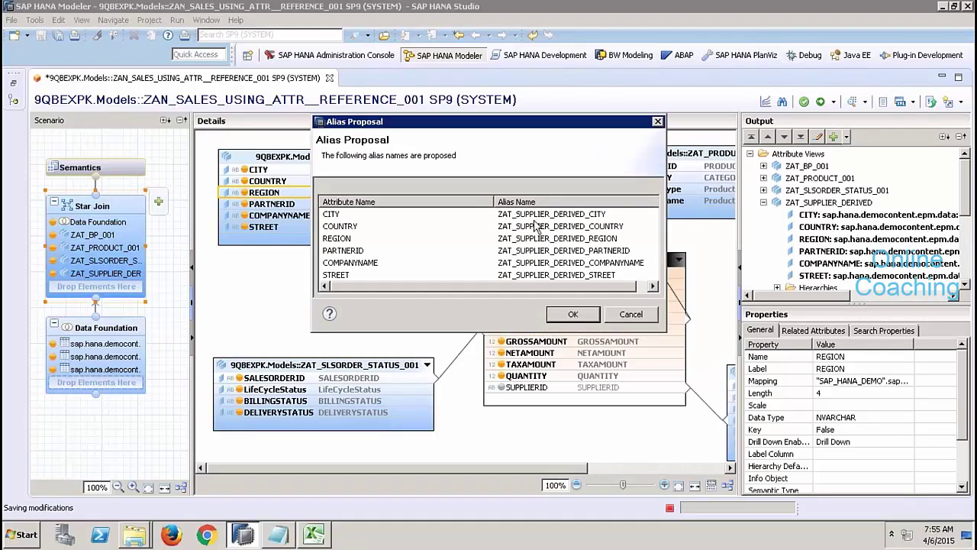
{"action": "left_click", "coordinate": [572, 313]}
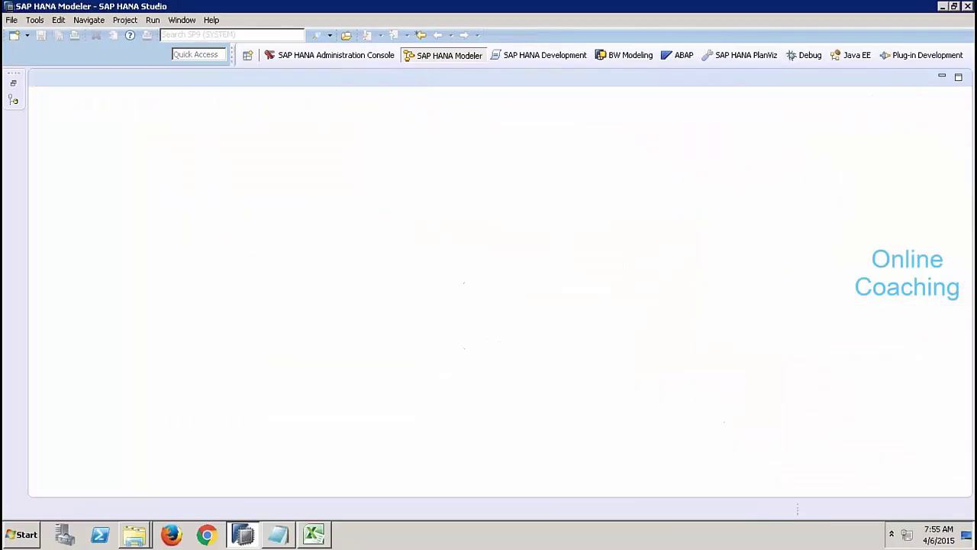
Step: Reopen ZAN_SALES_USING_ATTR__REFERENCE_001 from the restored Systems view, activate it, and close its editor and the Job Log
{"action": "left_click", "coordinate": [13, 84]}
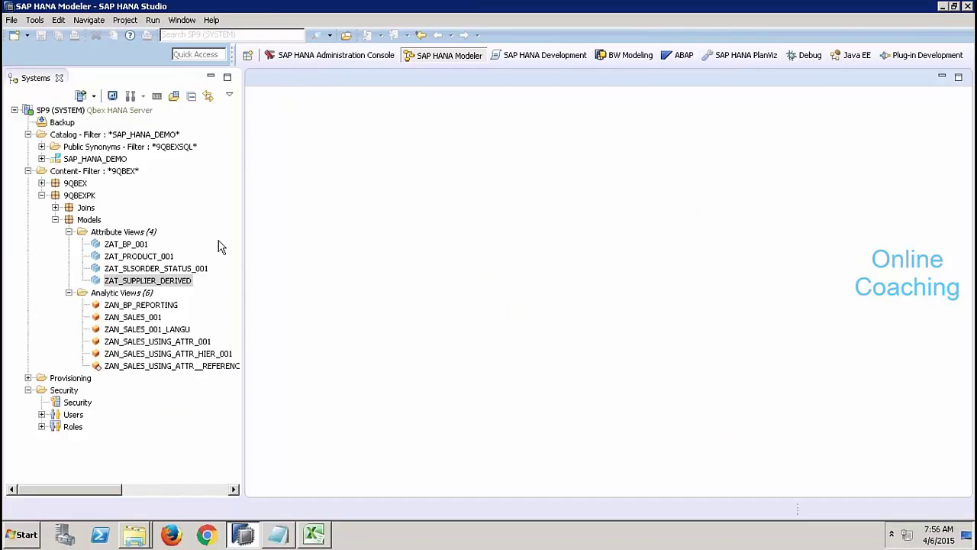
{"action": "double_click", "coordinate": [177, 366]}
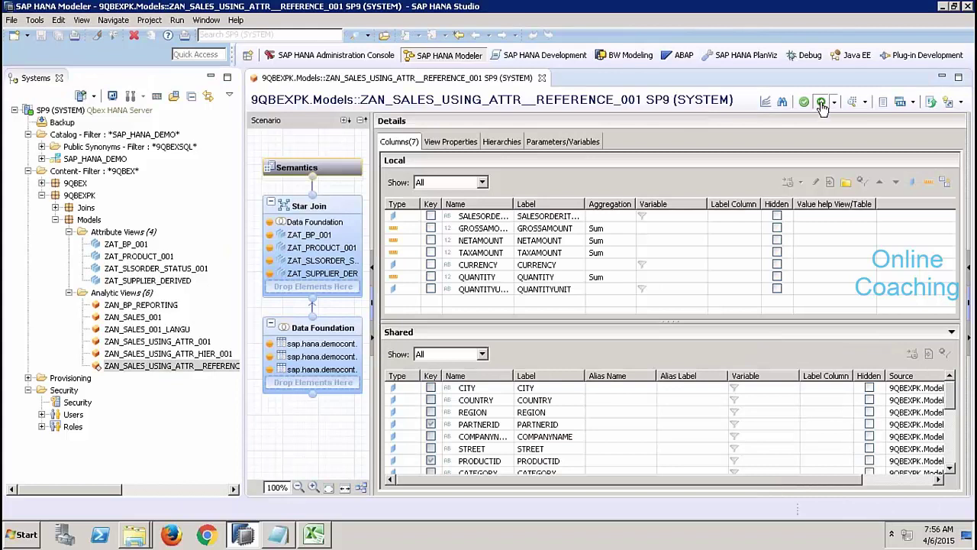
{"action": "left_click", "coordinate": [821, 103]}
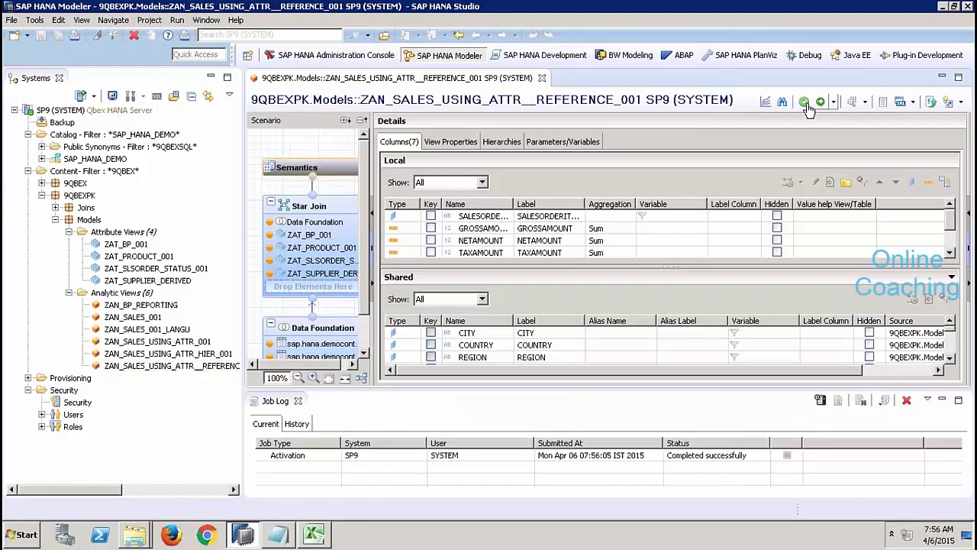
{"action": "left_click", "coordinate": [542, 78]}
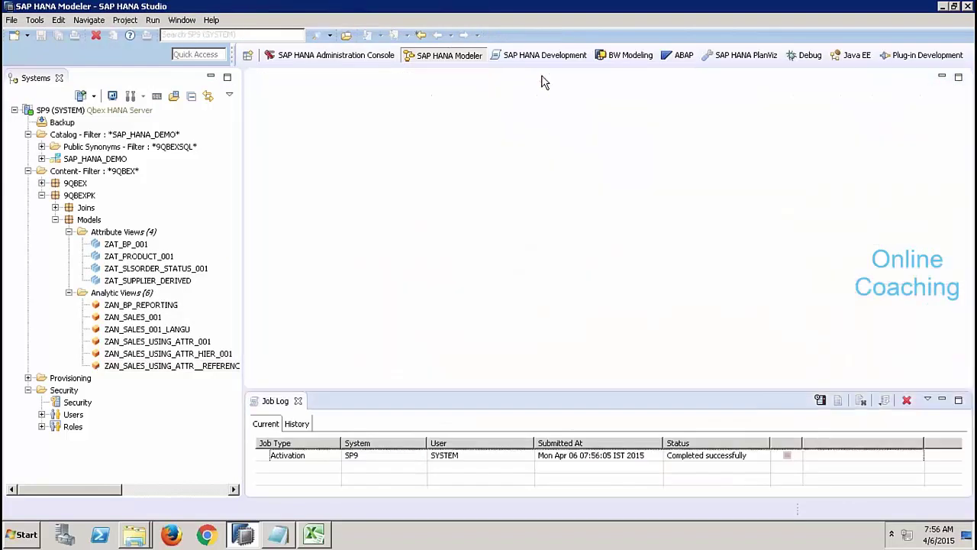
{"action": "left_click", "coordinate": [297, 401]}
Step: Widen the Systems view until the full analytic view names fit
{"action": "left_click", "coordinate": [126, 246]}
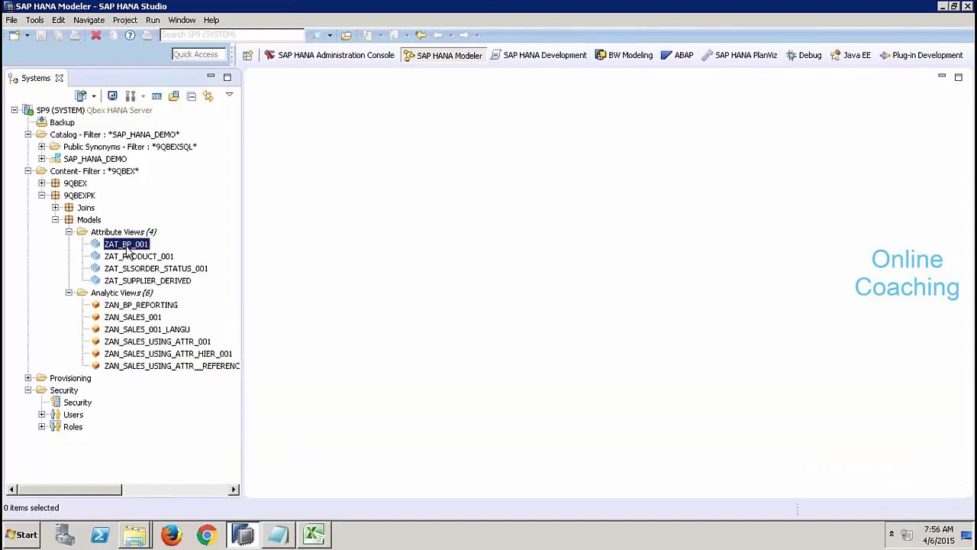
{"action": "left_click", "coordinate": [158, 308]}
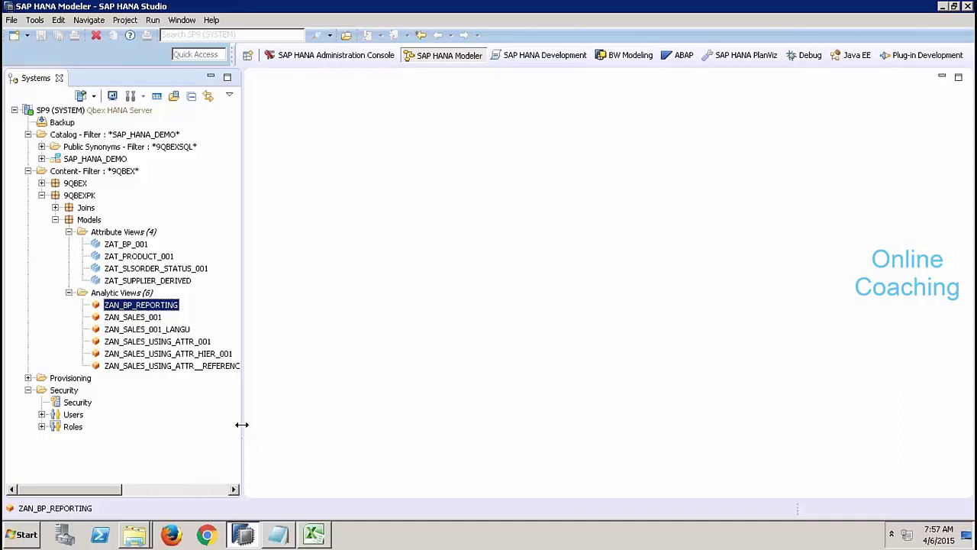
{"action": "left_click_drag", "start_coordinate": [242, 425], "coordinate": [309, 434]}
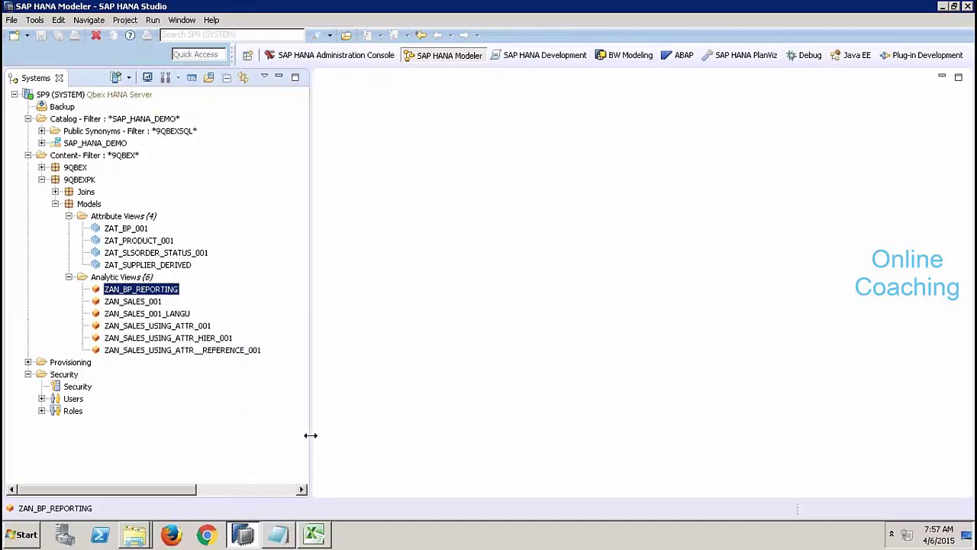
{"action": "left_click_drag", "start_coordinate": [309, 435], "coordinate": [276, 431]}
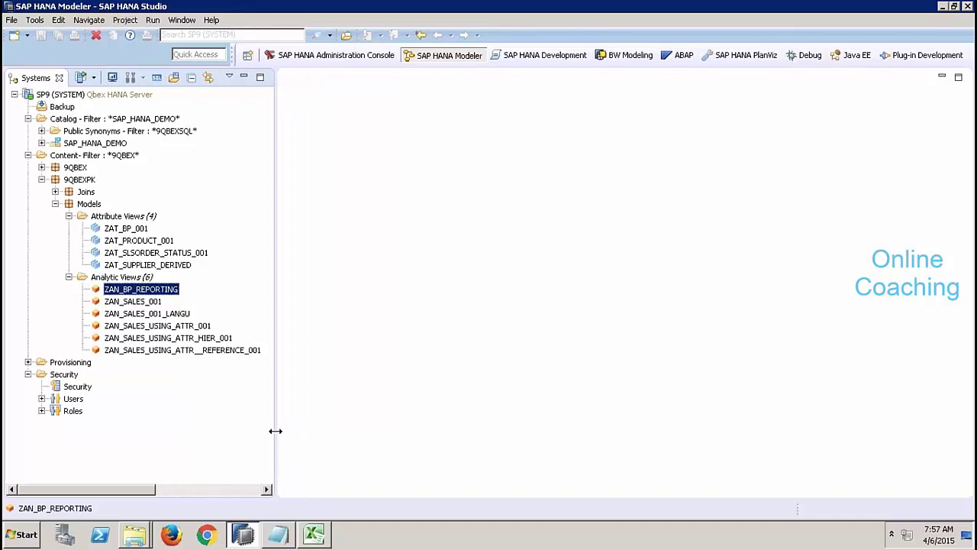
{"action": "left_click", "coordinate": [219, 489]}
{"action": "left_click_drag", "start_coordinate": [220, 490], "coordinate": [117, 498]}
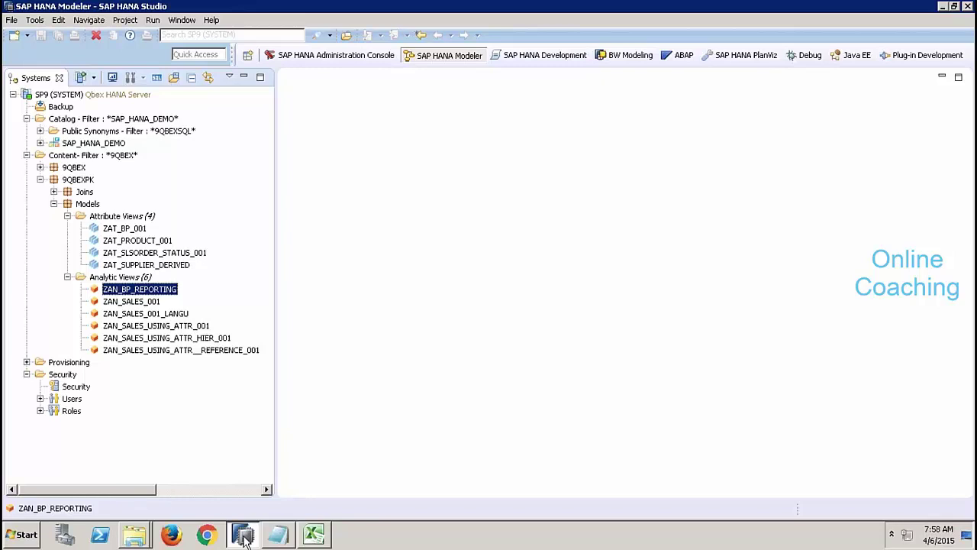
Step: Switch to Excel and enter the headings EMPLOYEE in E4, MNAGER in G4 and COUNTER in I4 of Sheet3
{"action": "mouse_move", "coordinate": [244, 539]}
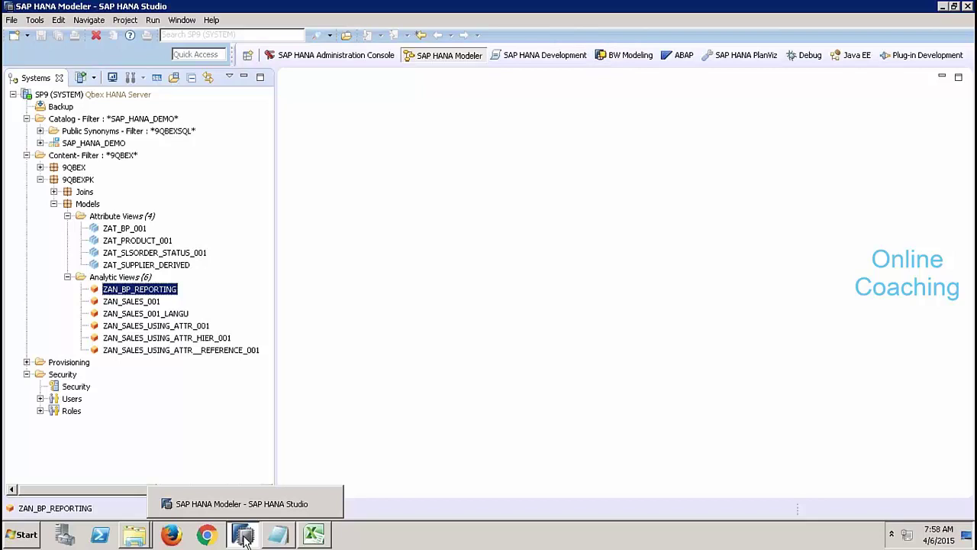
{"action": "left_click", "coordinate": [313, 534]}
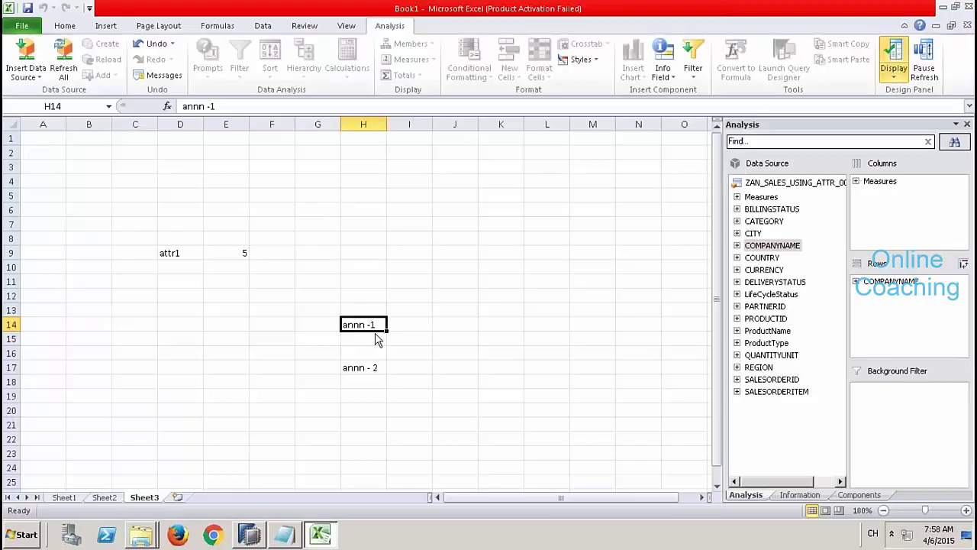
{"action": "left_click", "coordinate": [223, 179]}
{"action": "type", "text": "EMPLOYEE"}
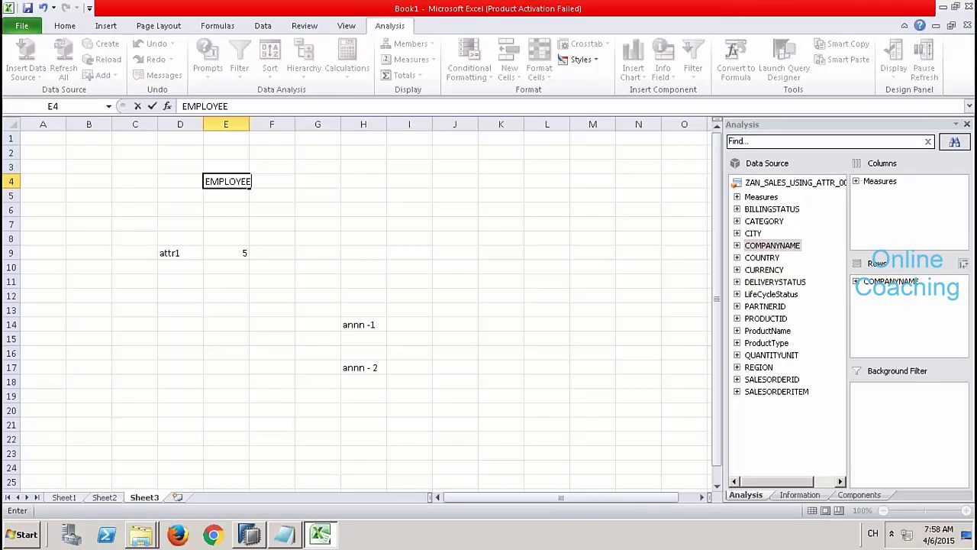
{"action": "left_click", "coordinate": [318, 181]}
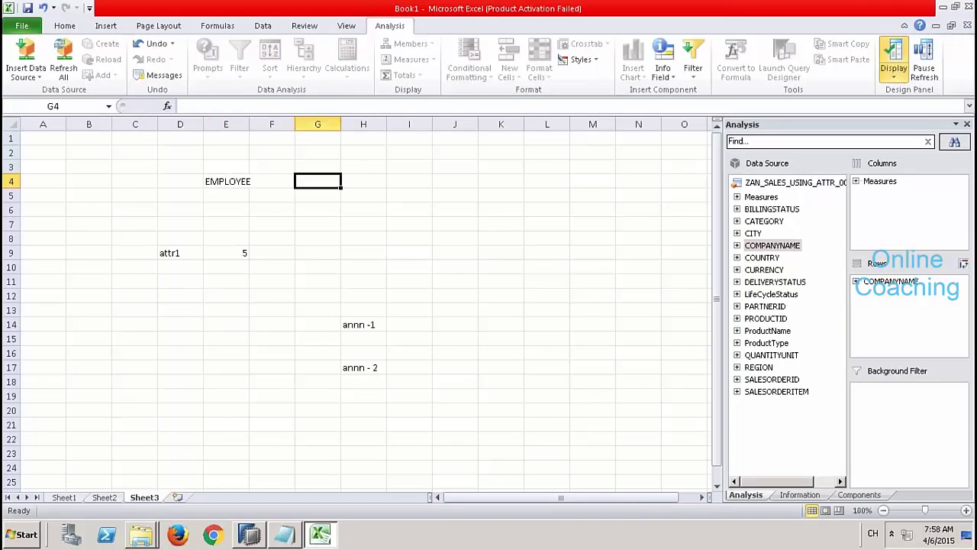
{"action": "type", "text": "MNAGER"}
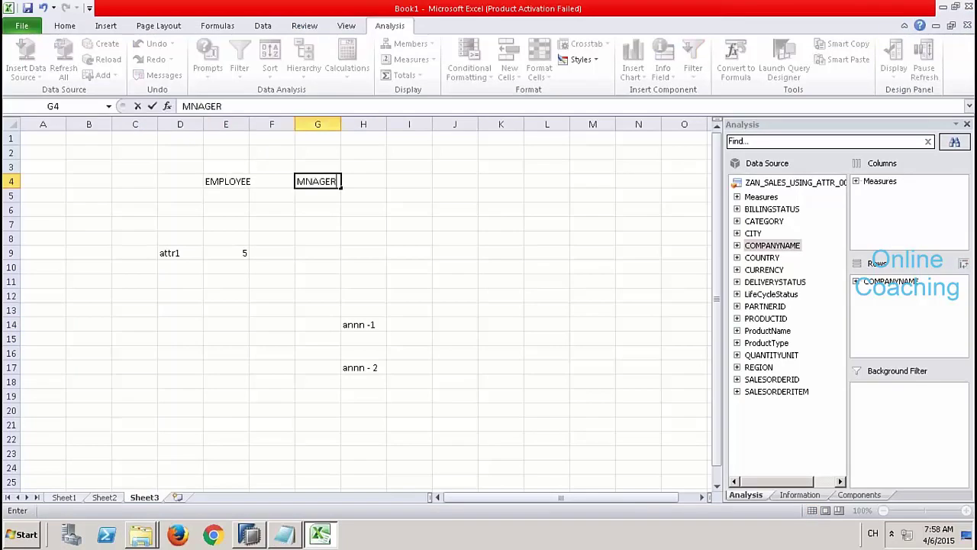
{"action": "key", "text": "Tab"}
{"action": "key", "text": "Tab"}
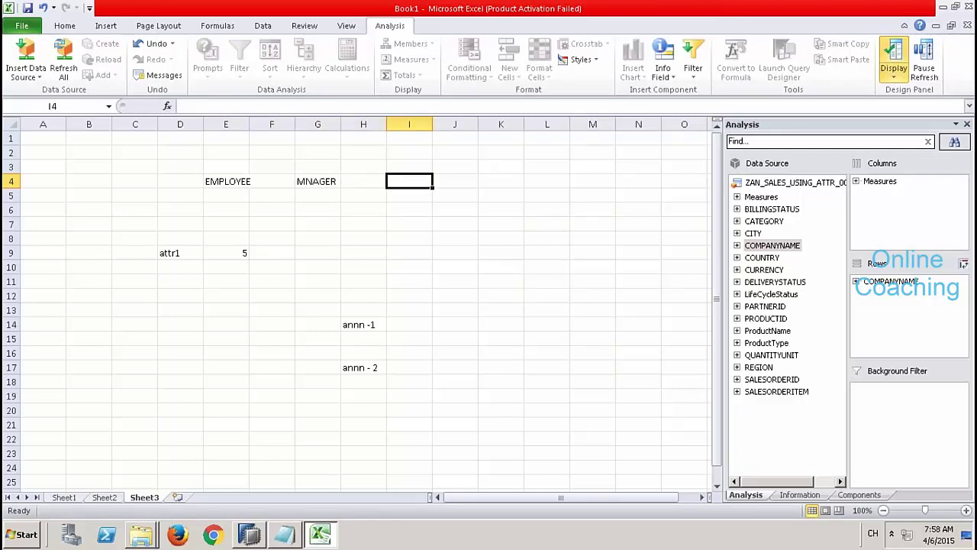
{"action": "type", "text": "COUNTER"}
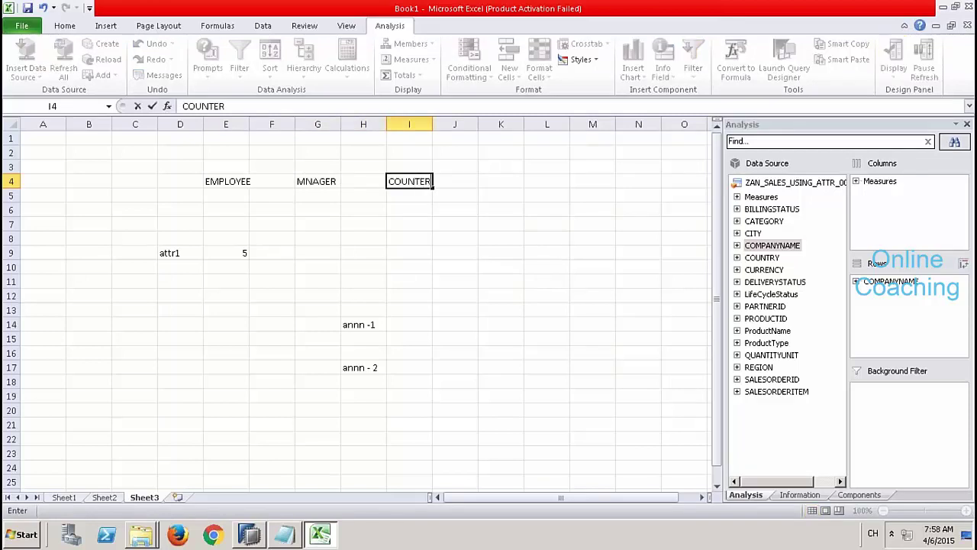
{"action": "key", "text": "Return"}
Step: Enter 1 in cells I5 and I6 under the COUNTER heading
{"action": "type", "text": "1"}
{"action": "key", "text": "Left"}
{"action": "type", "text": "1"}
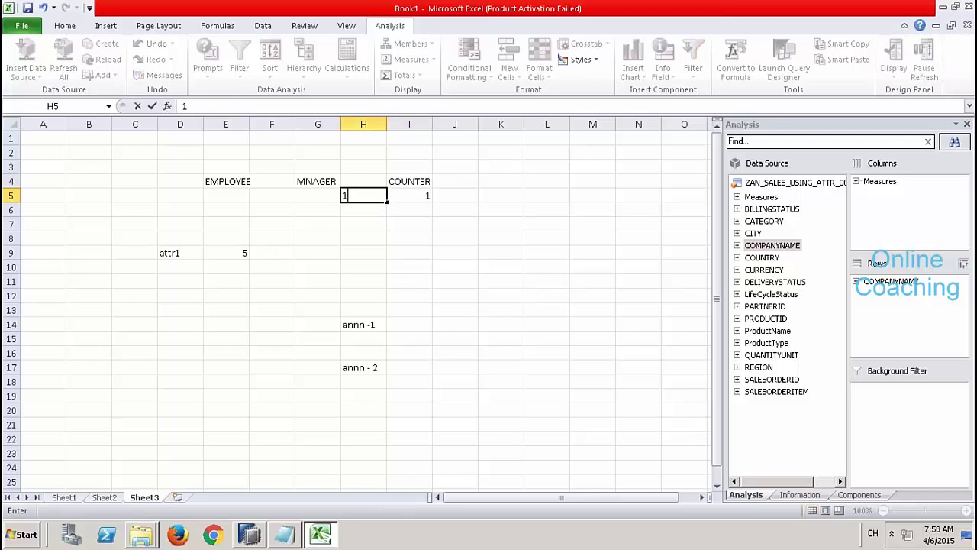
{"action": "key", "text": "BackSpace"}
{"action": "key", "text": "Down"}
{"action": "key", "text": "Right"}
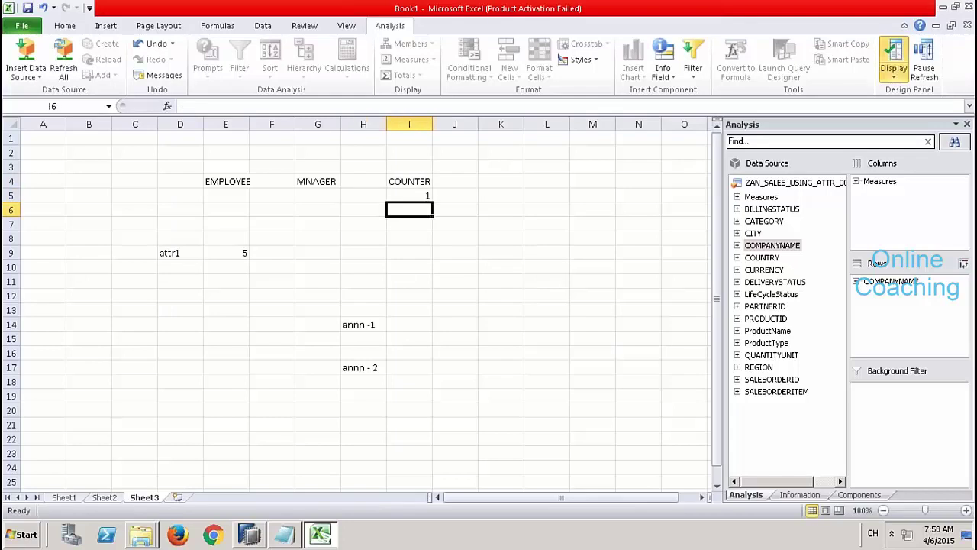
{"action": "type", "text": "11"}
{"action": "key", "text": "BackSpace"}
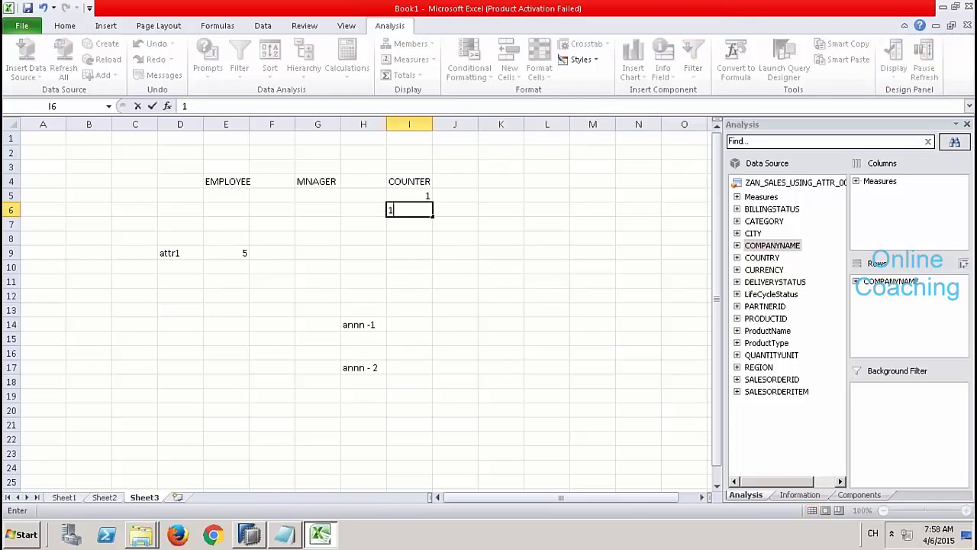
{"action": "left_click", "coordinate": [282, 238]}
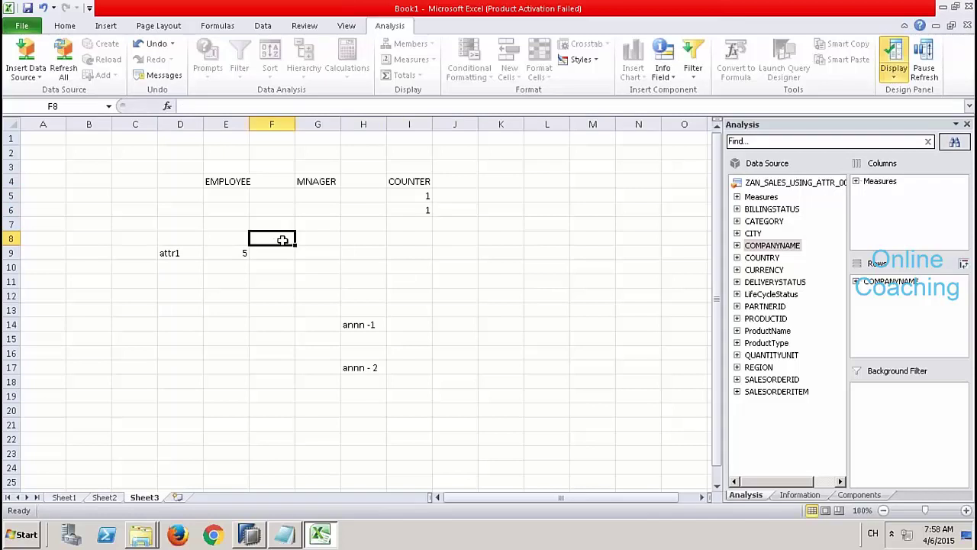
Step: Enter 1 in cells I7 through I10 under the COUNTER heading
{"action": "left_click", "coordinate": [311, 195]}
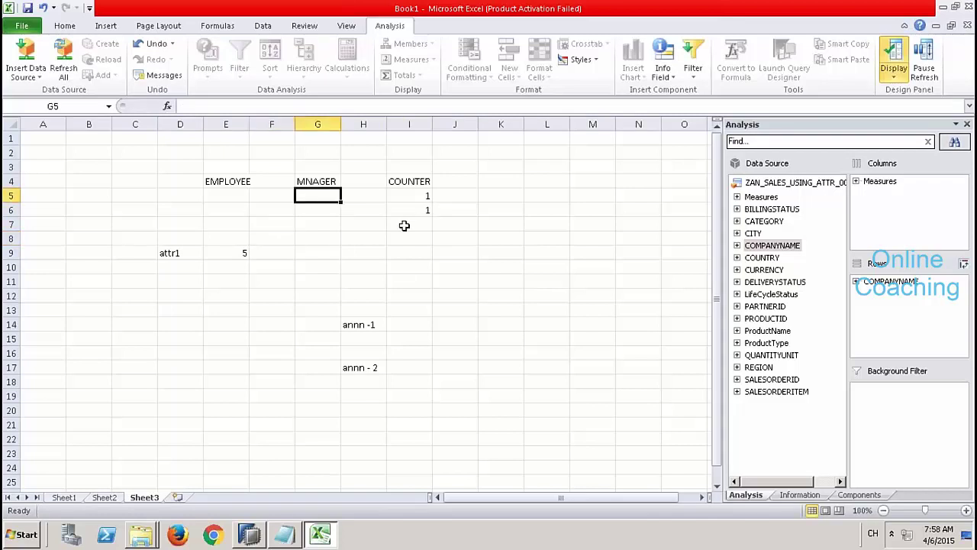
{"action": "left_click", "coordinate": [404, 225]}
{"action": "type", "text": "1"}
{"action": "key", "text": "Return"}
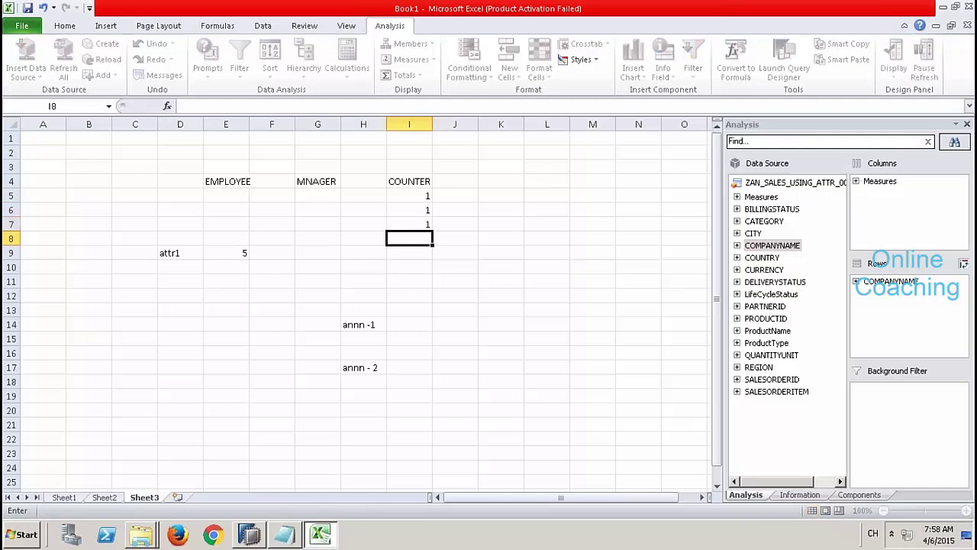
{"action": "type", "text": "1"}
{"action": "key", "text": "Return"}
{"action": "type", "text": "1"}
{"action": "key", "text": "Return"}
{"action": "type", "text": "1"}
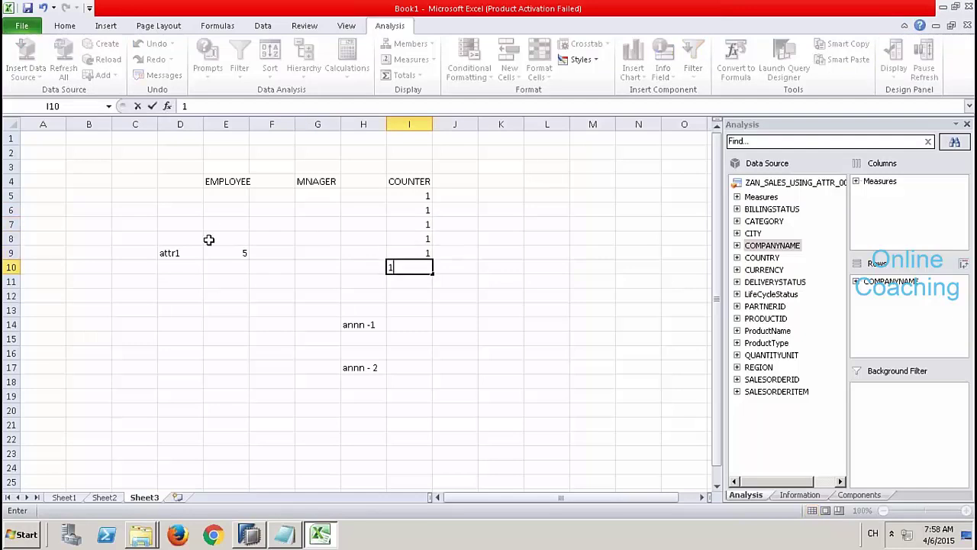
Step: Clear the leftover sample entries in the range D9:H17
{"action": "left_click", "coordinate": [167, 255]}
{"action": "mouse_move", "coordinate": [167, 255]}
{"action": "left_mouse_down"}
{"action": "mouse_move", "coordinate": [345, 356]}
{"action": "mouse_move", "coordinate": [346, 367]}
{"action": "left_mouse_up"}
{"action": "key", "text": "Delete"}
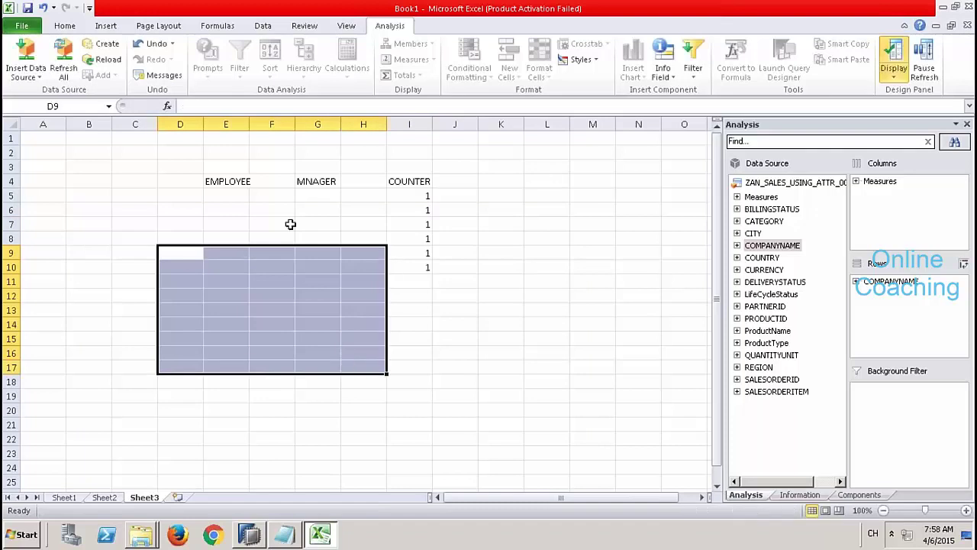
Step: Enter E1 and E2 under the EMPLOYEE heading and fill the series down to E6 in cell E10
{"action": "left_click", "coordinate": [229, 195]}
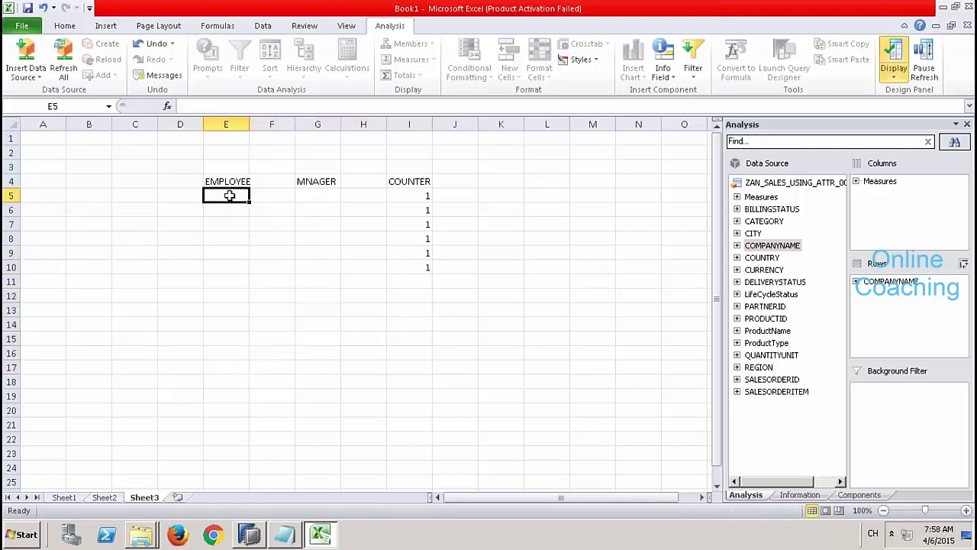
{"action": "type", "text": "E1"}
{"action": "key", "text": "Return"}
{"action": "type", "text": "E2"}
{"action": "key", "text": "Return"}
{"action": "key", "text": "Up"}
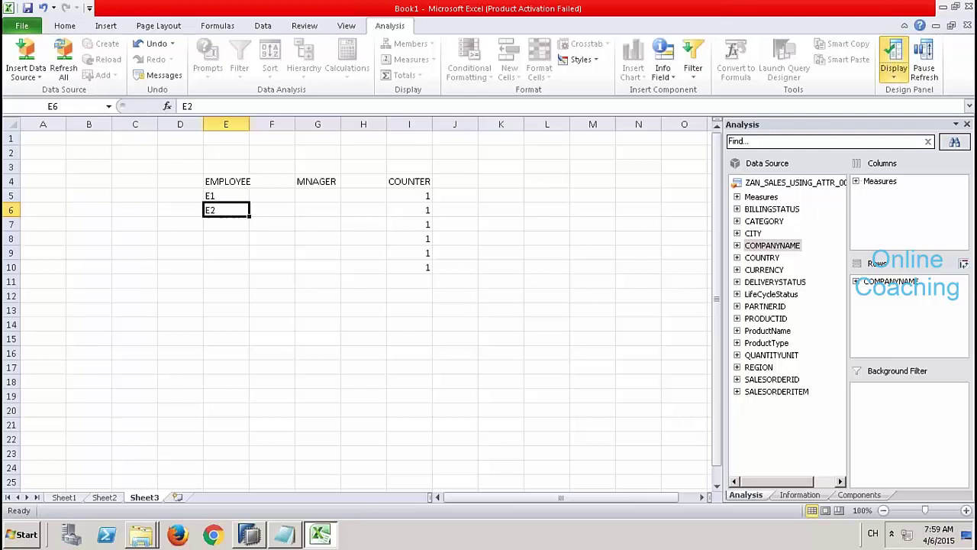
{"action": "key", "text": "Up"}
{"action": "key", "text": "shift+Down"}
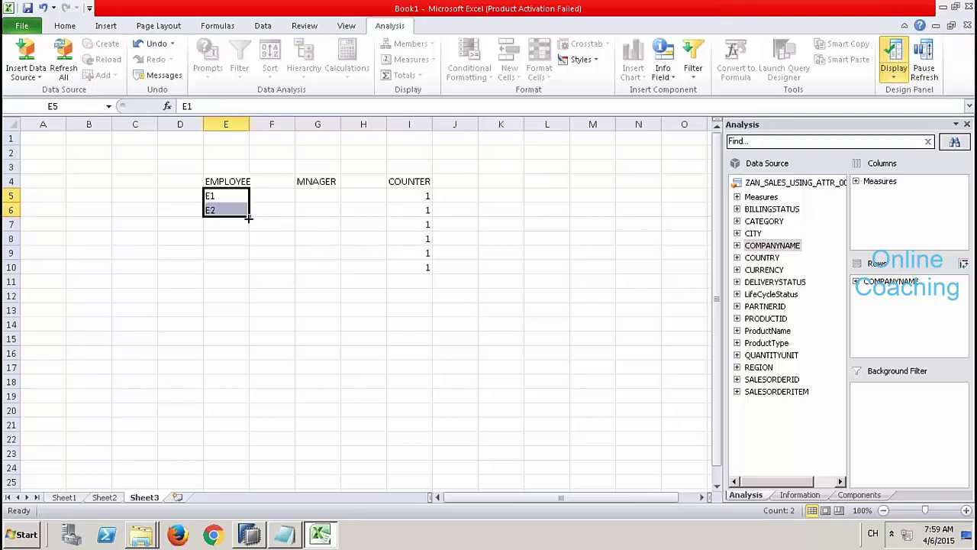
{"action": "left_click_drag", "start_coordinate": [248, 218], "coordinate": [241, 274]}
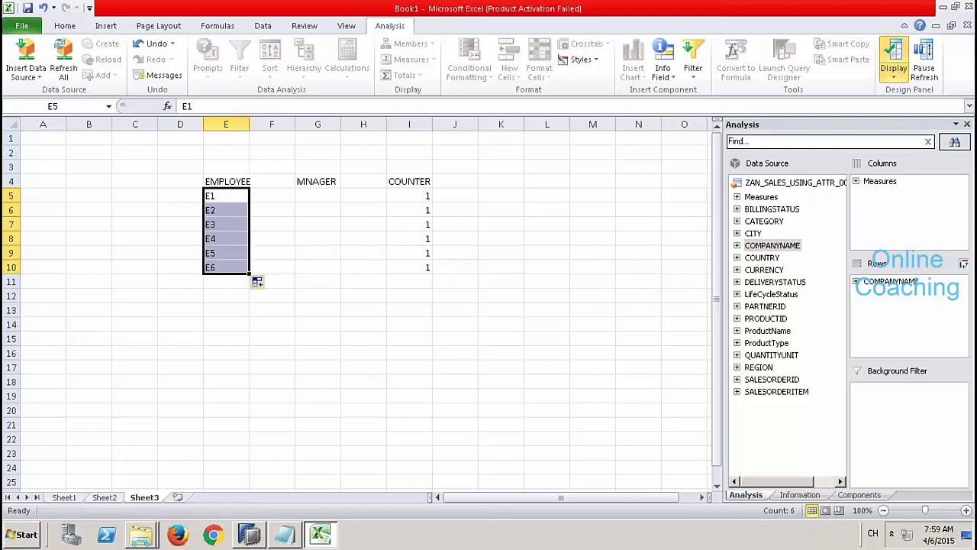
Step: Enter M1 in cells G5 and G6 and M2 in cells G7 through G10 under the MNAGER heading
{"action": "left_click", "coordinate": [319, 194]}
{"action": "type", "text": "M1"}
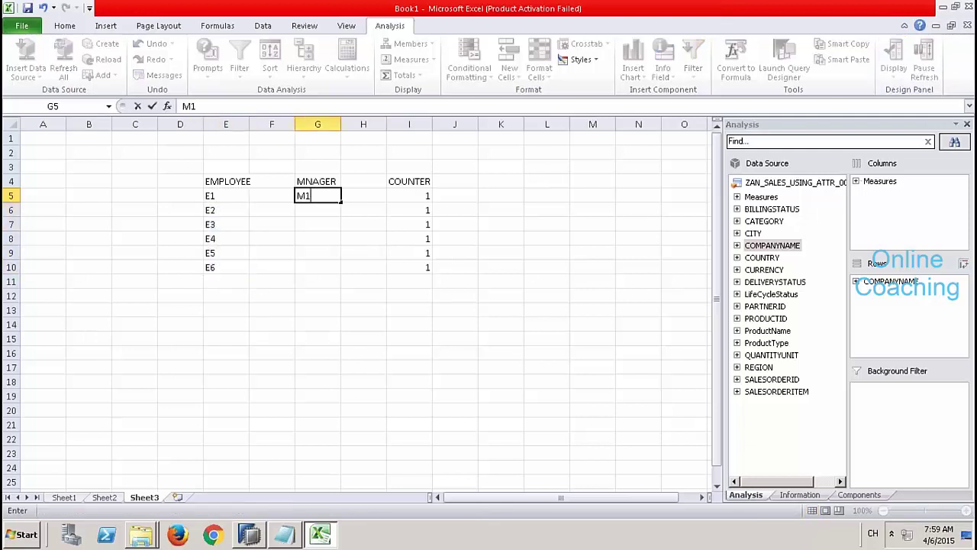
{"action": "key", "text": "Return"}
{"action": "type", "text": "M1"}
{"action": "key", "text": "Return"}
{"action": "type", "text": "M2"}
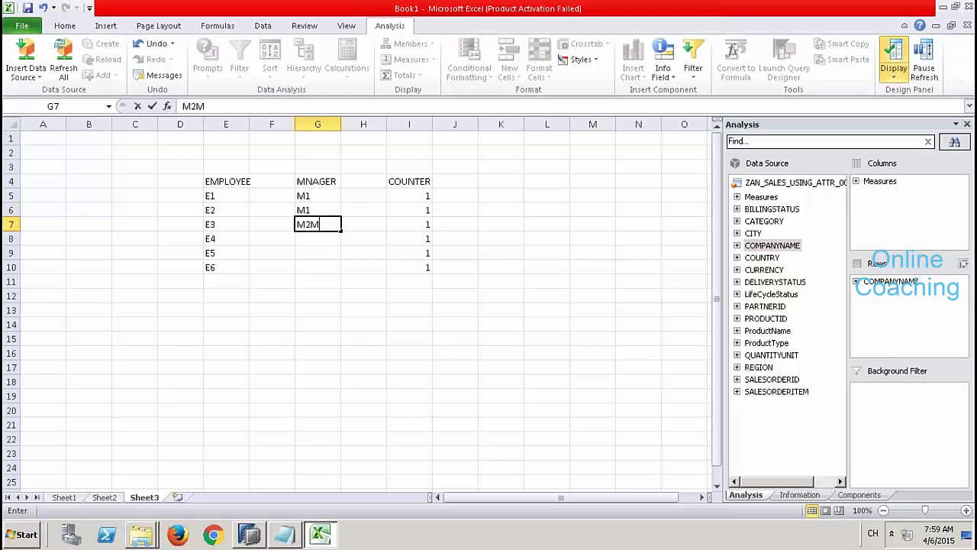
{"action": "key", "text": "Return"}
{"action": "type", "text": "M2"}
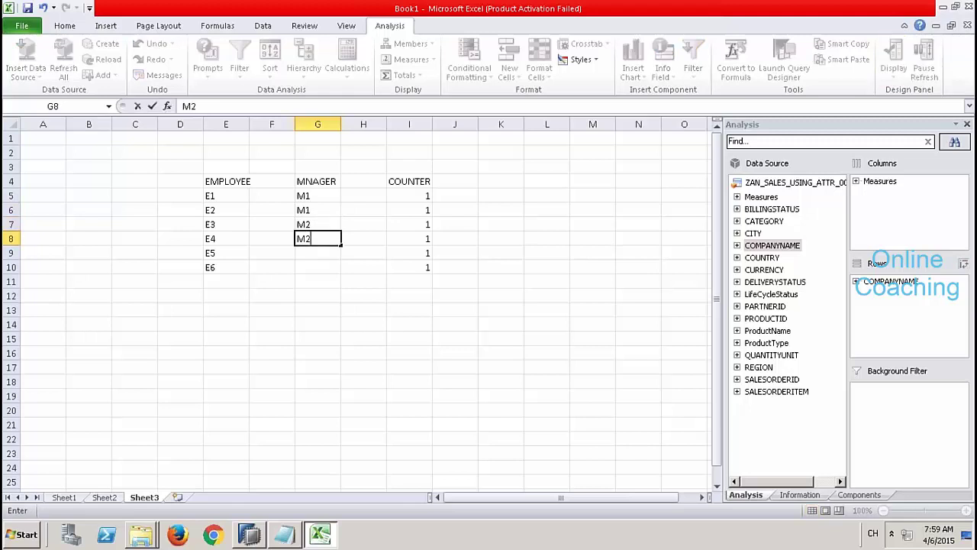
{"action": "key", "text": "Return"}
{"action": "type", "text": "M2"}
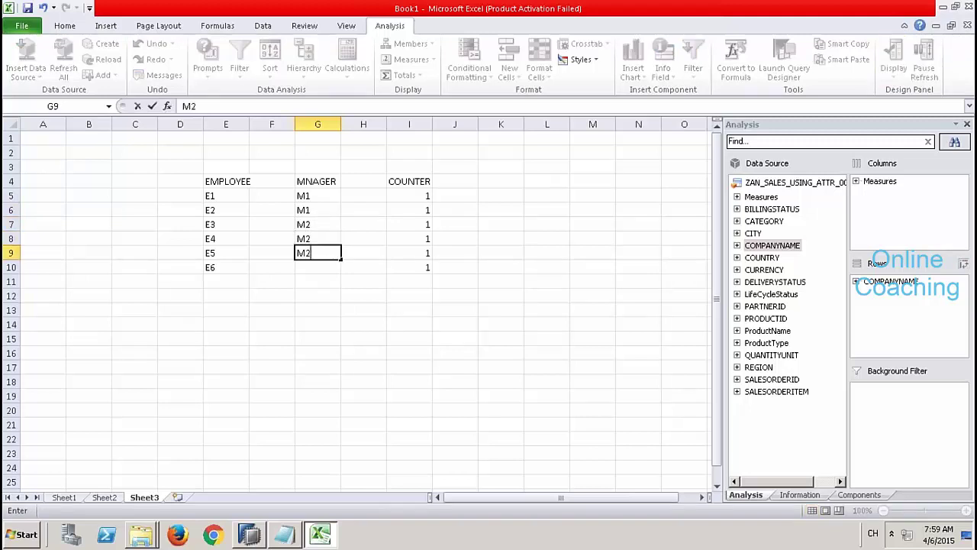
{"action": "key", "text": "Return"}
{"action": "type", "text": "M2"}
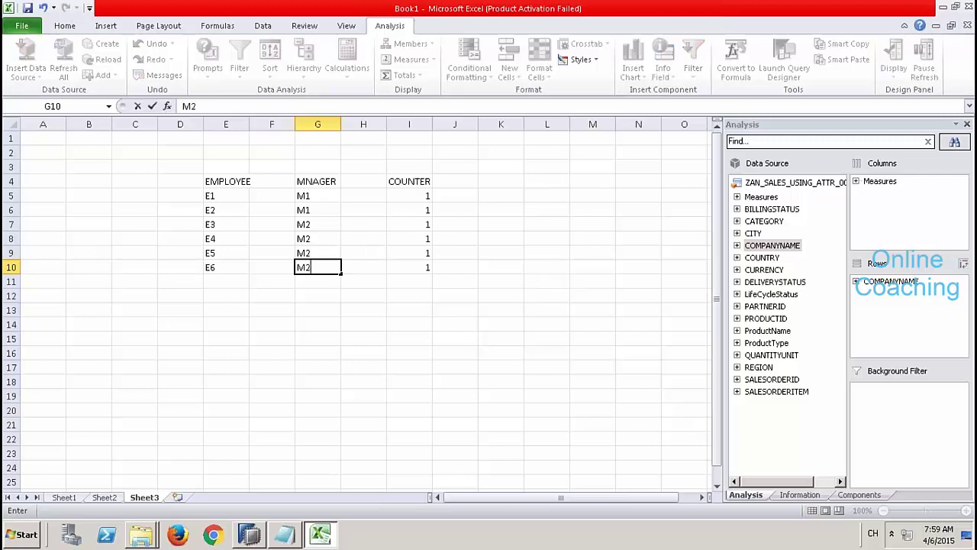
{"action": "left_click", "coordinate": [347, 262]}
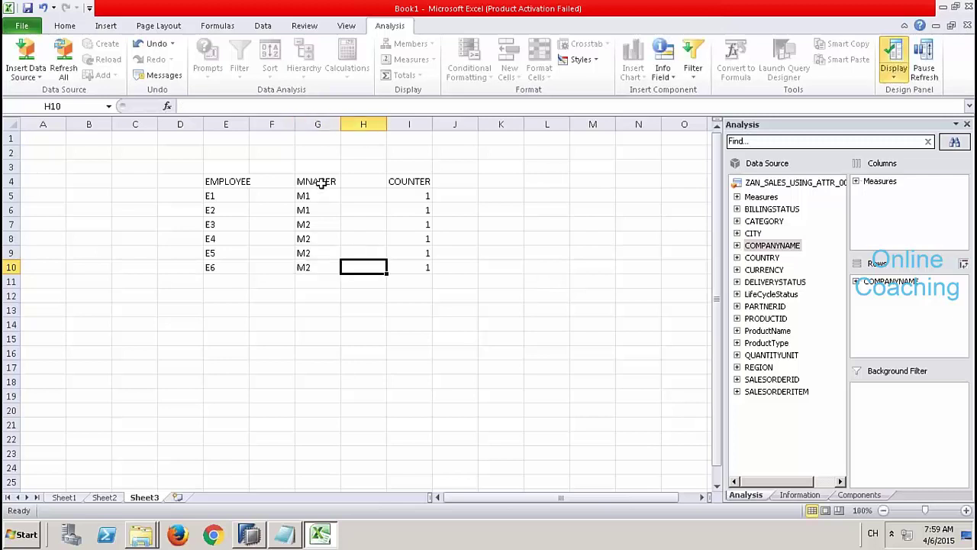
{"action": "left_click_drag", "start_coordinate": [321, 181], "coordinate": [308, 270]}
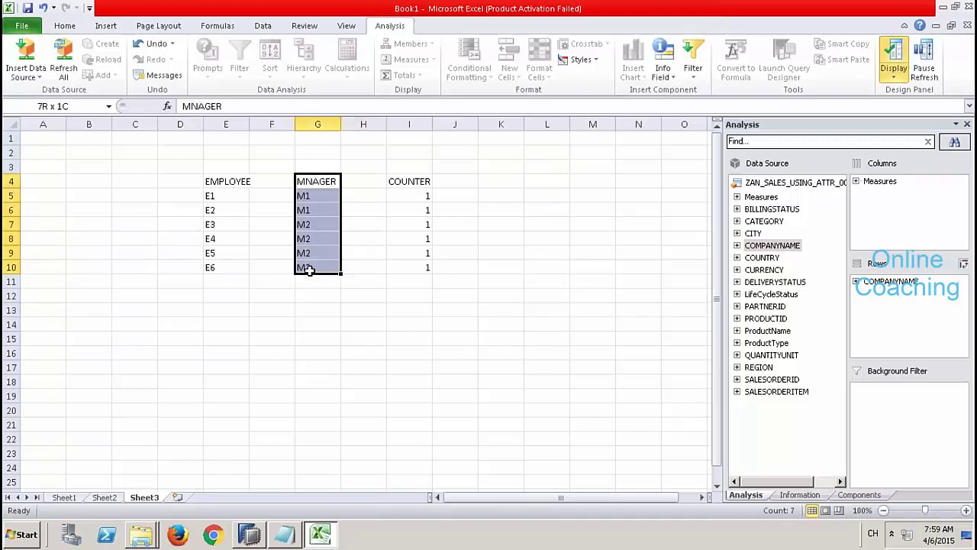
{"action": "left_click", "coordinate": [422, 195]}
{"action": "left_click_drag", "start_coordinate": [421, 196], "coordinate": [418, 264]}
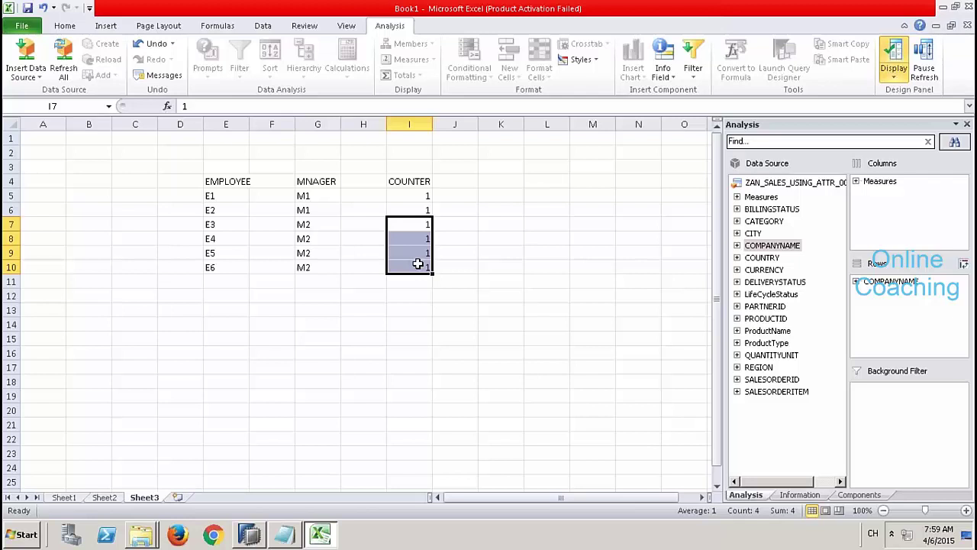
Step: Delete the empty columns on both sides of the MNAGER column so the three table columns are adjacent
{"action": "left_click", "coordinate": [280, 123]}
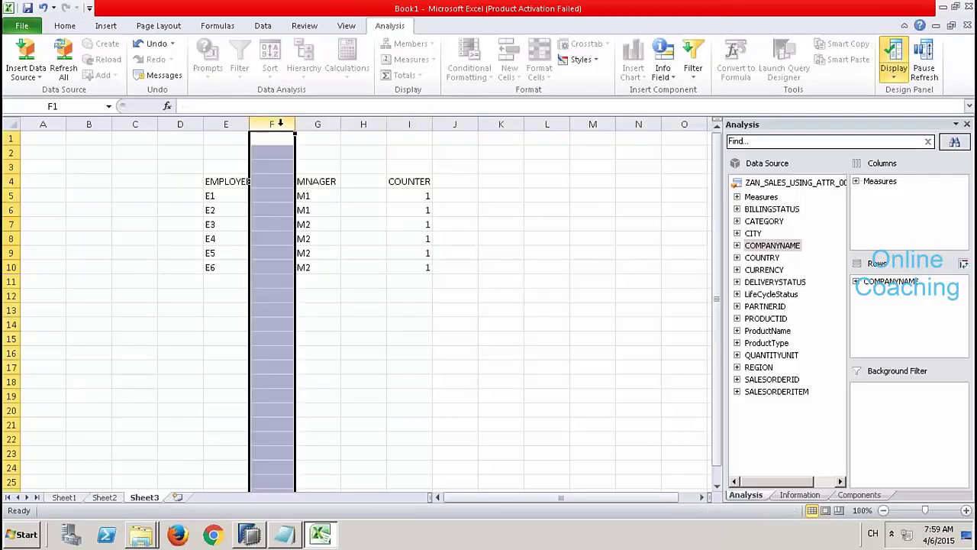
{"action": "right_click", "coordinate": [280, 124]}
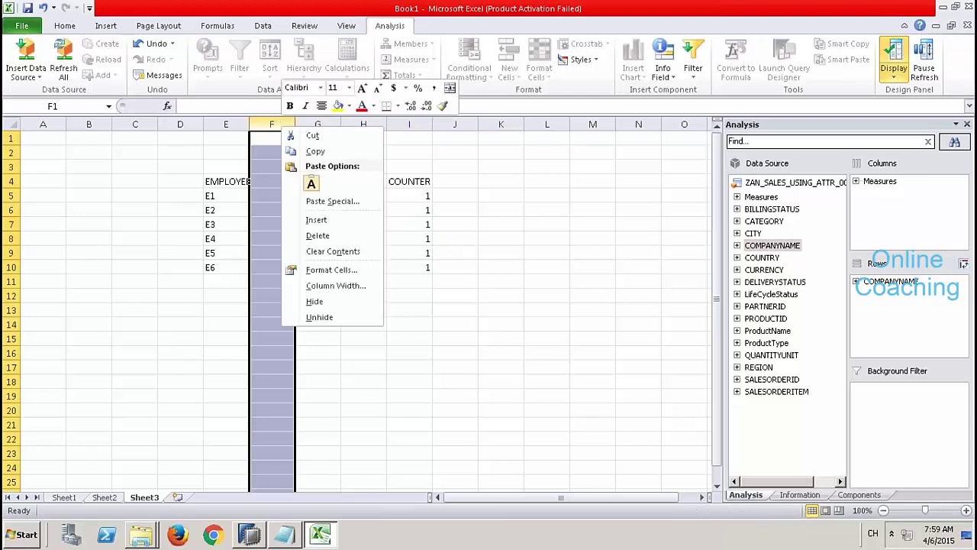
{"action": "left_click", "coordinate": [325, 237]}
{"action": "left_click", "coordinate": [320, 121]}
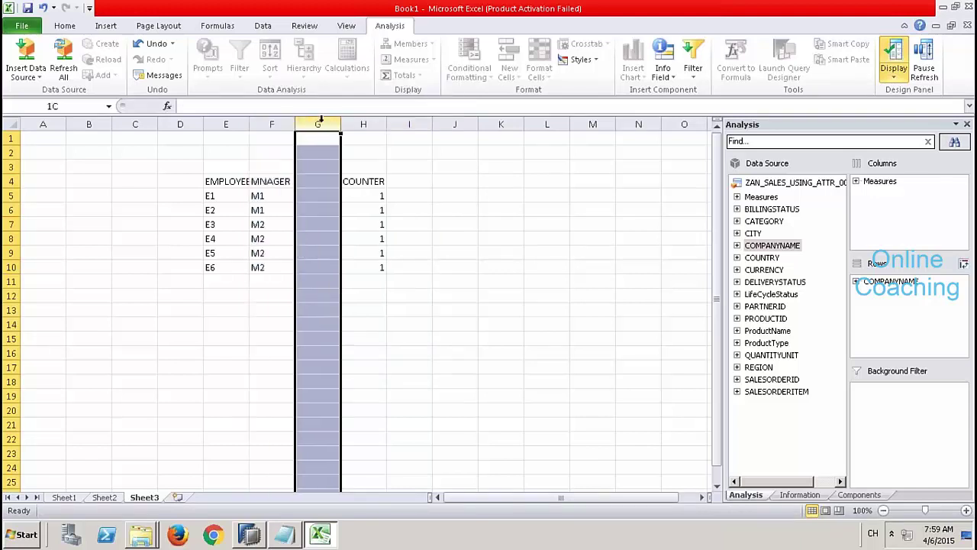
{"action": "right_click", "coordinate": [322, 124]}
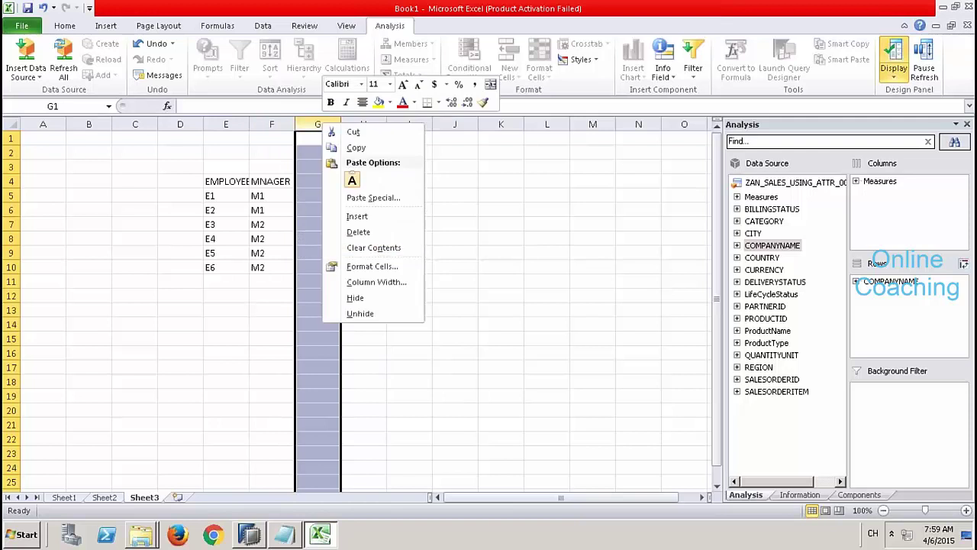
{"action": "left_click", "coordinate": [364, 239]}
{"action": "left_click", "coordinate": [317, 223]}
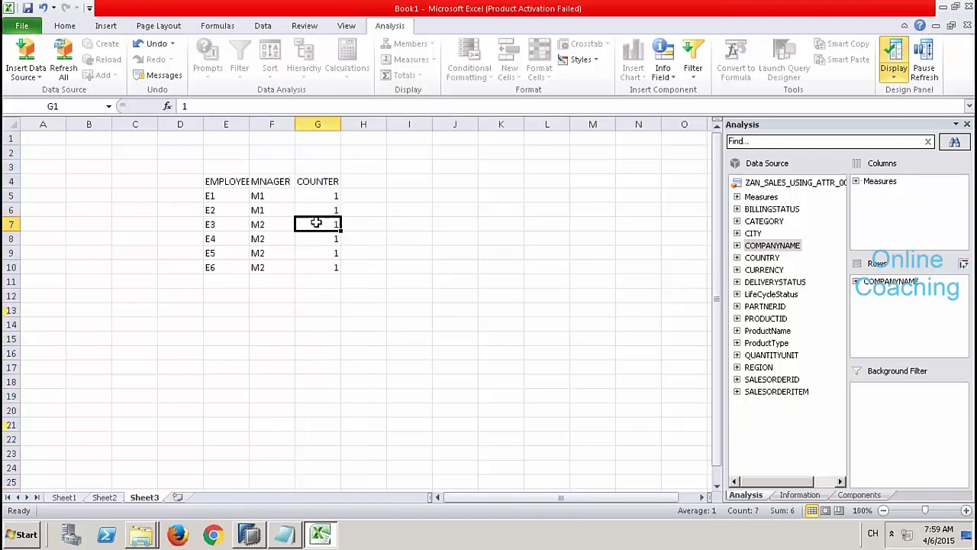
{"action": "left_click", "coordinate": [237, 184]}
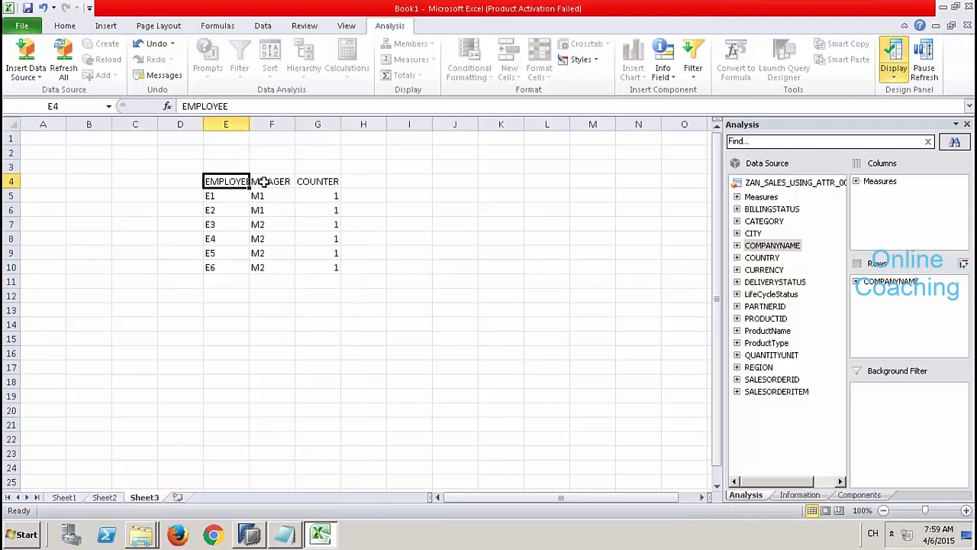
{"action": "left_click", "coordinate": [264, 182]}
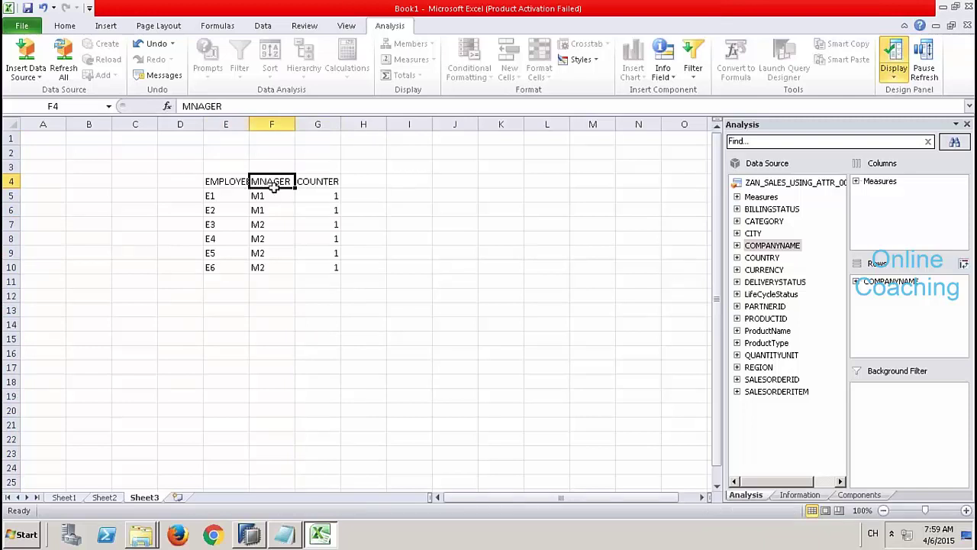
{"action": "left_click_drag", "start_coordinate": [221, 181], "coordinate": [324, 259]}
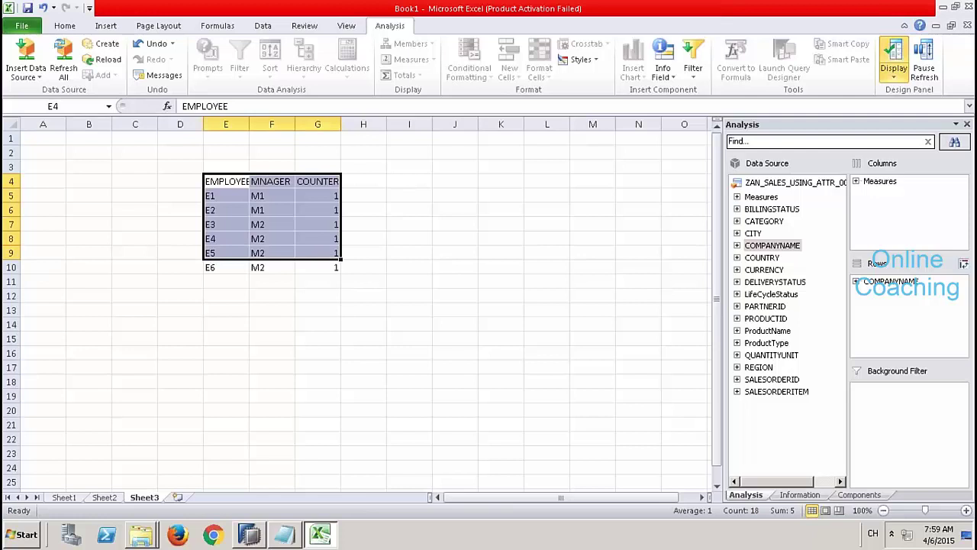
{"action": "left_click", "coordinate": [258, 196]}
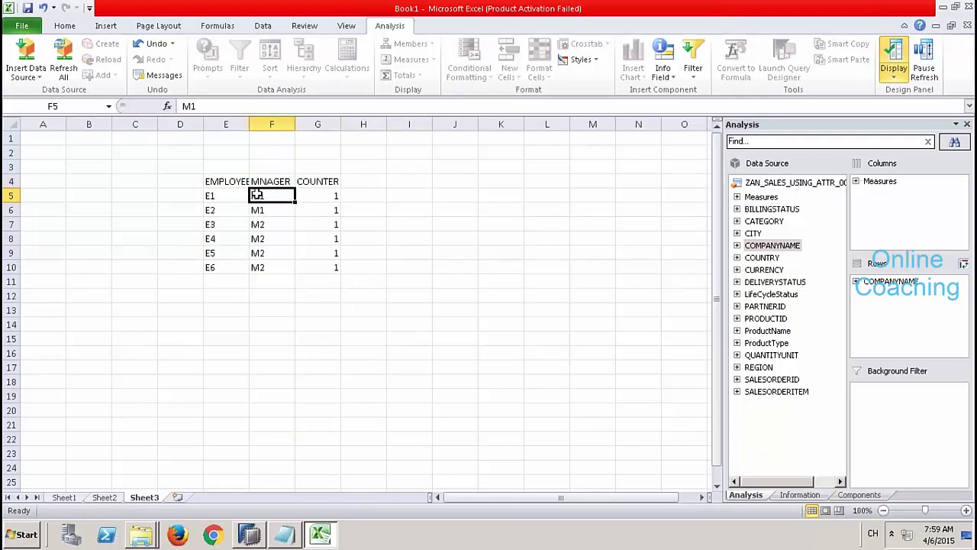
Step: Widen the EMPLOYEE and MNAGER columns so their headings fit with room to spare
{"action": "left_click_drag", "start_coordinate": [250, 125], "coordinate": [336, 129]}
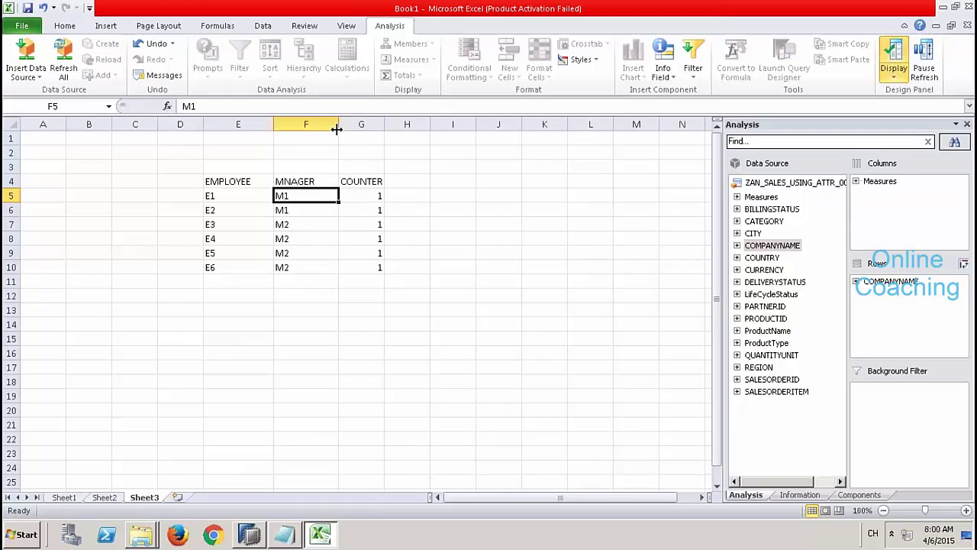
{"action": "left_click", "coordinate": [216, 197]}
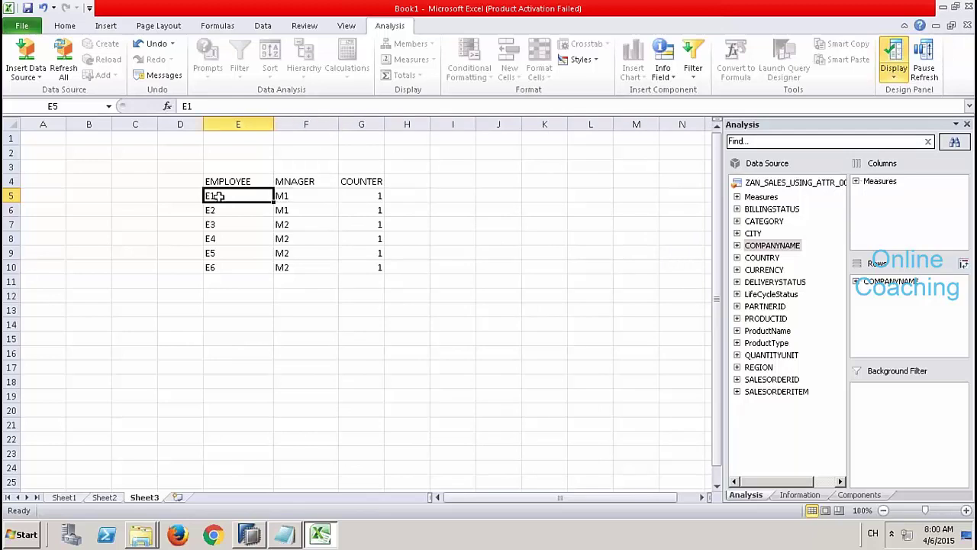
{"action": "left_click", "coordinate": [294, 195]}
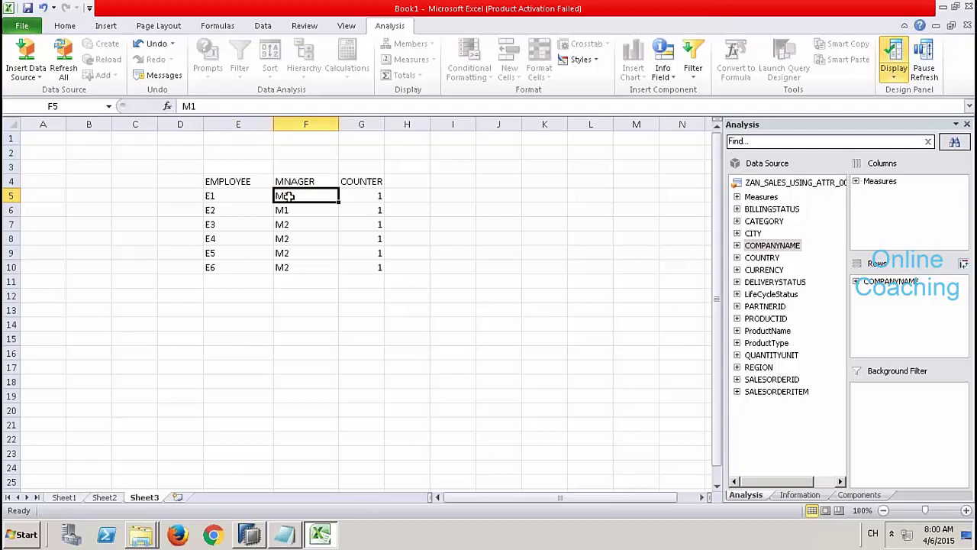
Step: Copy the manager values M1 and M2 from F6:F7 to E11:E12 below the employees
{"action": "left_click_drag", "start_coordinate": [293, 197], "coordinate": [290, 221]}
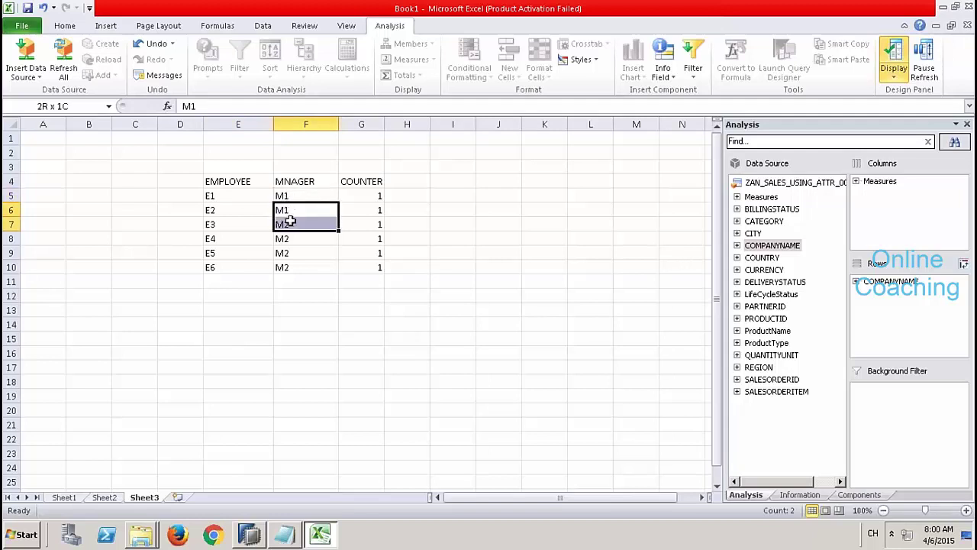
{"action": "key", "text": "ctrl+c"}
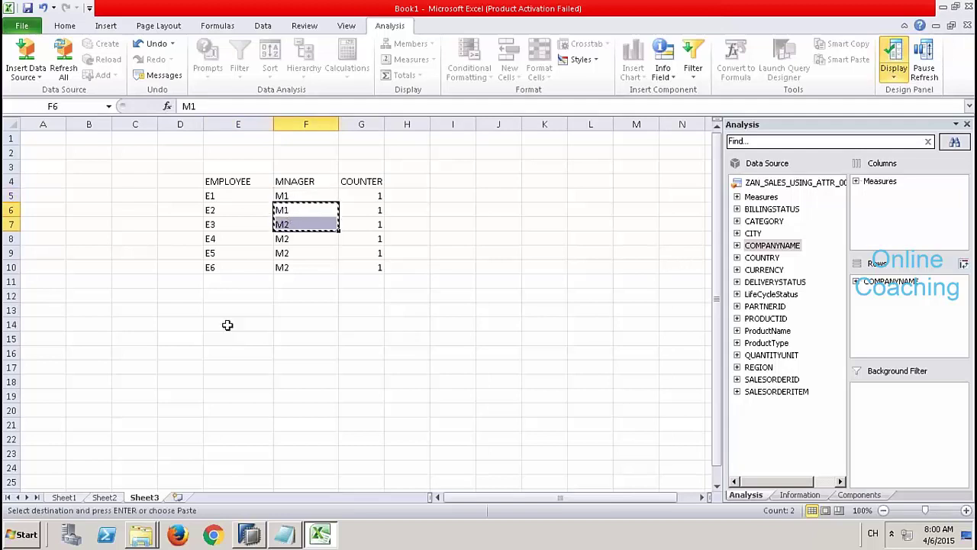
{"action": "left_click", "coordinate": [227, 279]}
{"action": "key", "text": "ctrl+v"}
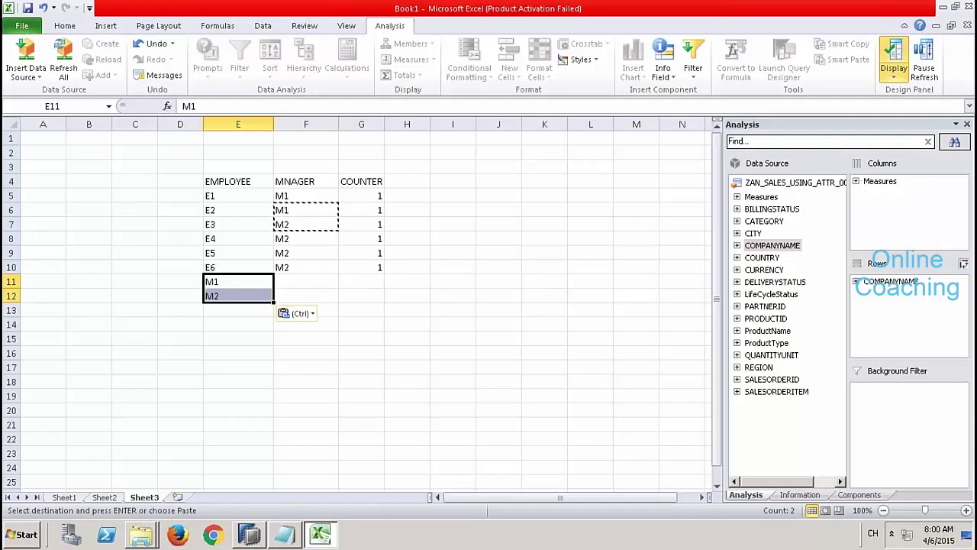
Step: Hide the MNAGER column F, leaving EMPLOYEE and COUNTER side by side
{"action": "left_click", "coordinate": [305, 124]}
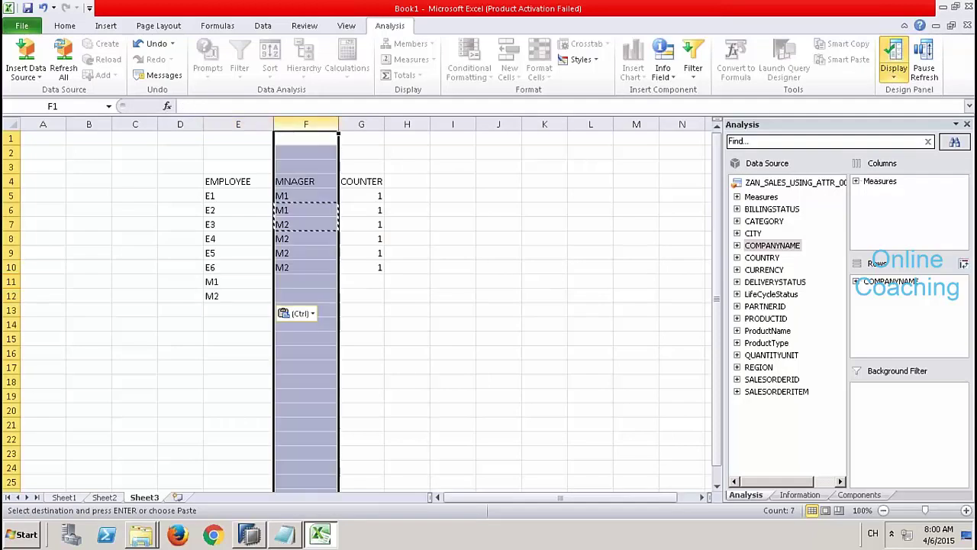
{"action": "right_click", "coordinate": [310, 126]}
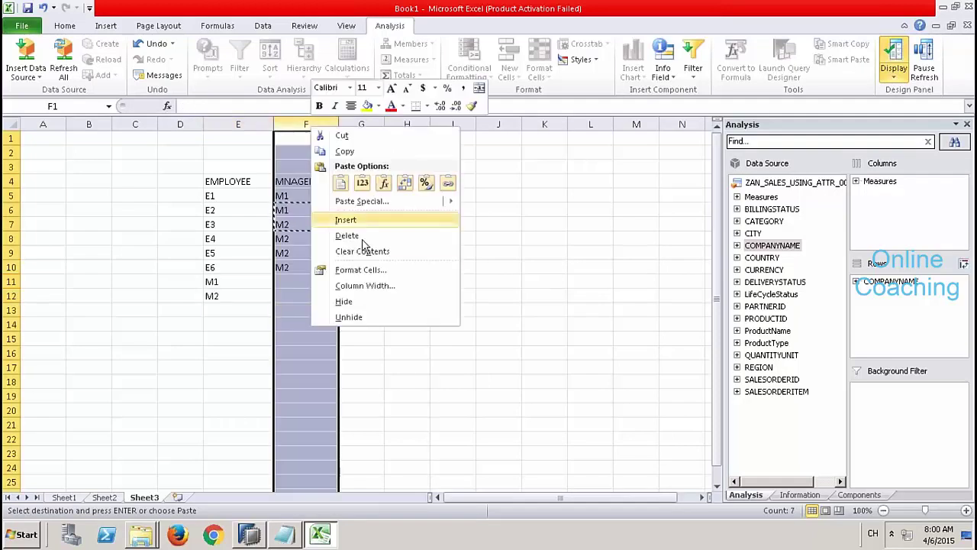
{"action": "left_click", "coordinate": [350, 303]}
{"action": "left_click", "coordinate": [237, 210]}
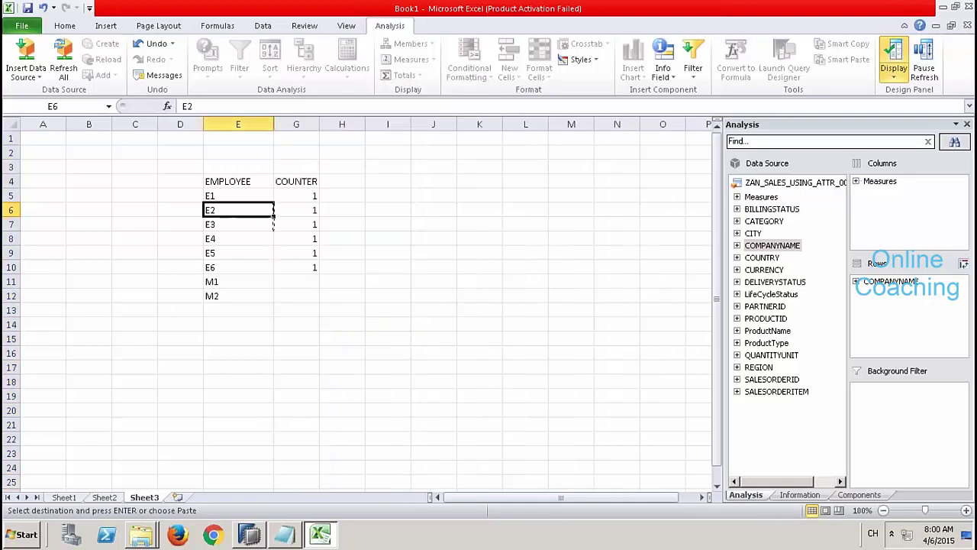
{"action": "left_click", "coordinate": [210, 196]}
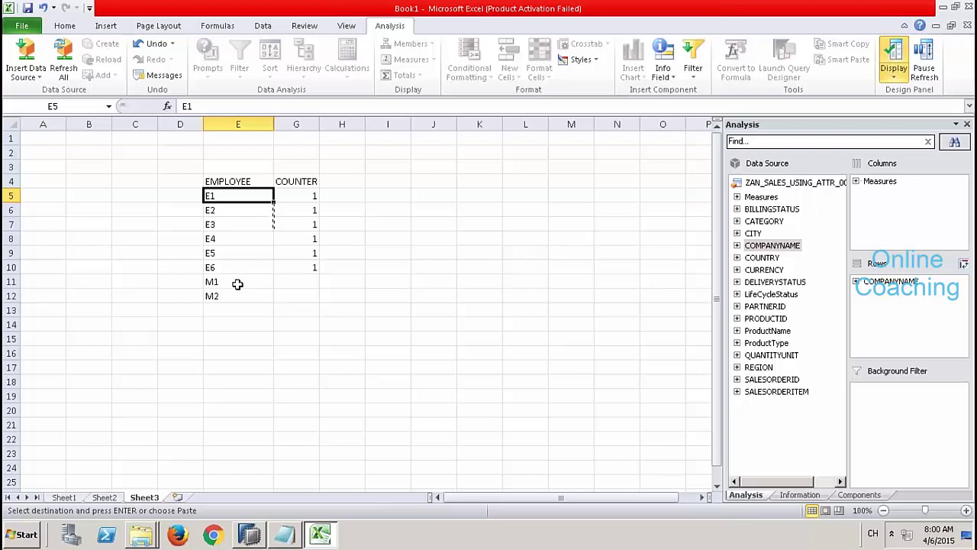
Step: Unhide the MNAGER column F between EMPLOYEE and COUNTER and clear the pending copy selection
{"action": "left_click_drag", "start_coordinate": [306, 120], "coordinate": [237, 123]}
{"action": "right_click", "coordinate": [290, 127]}
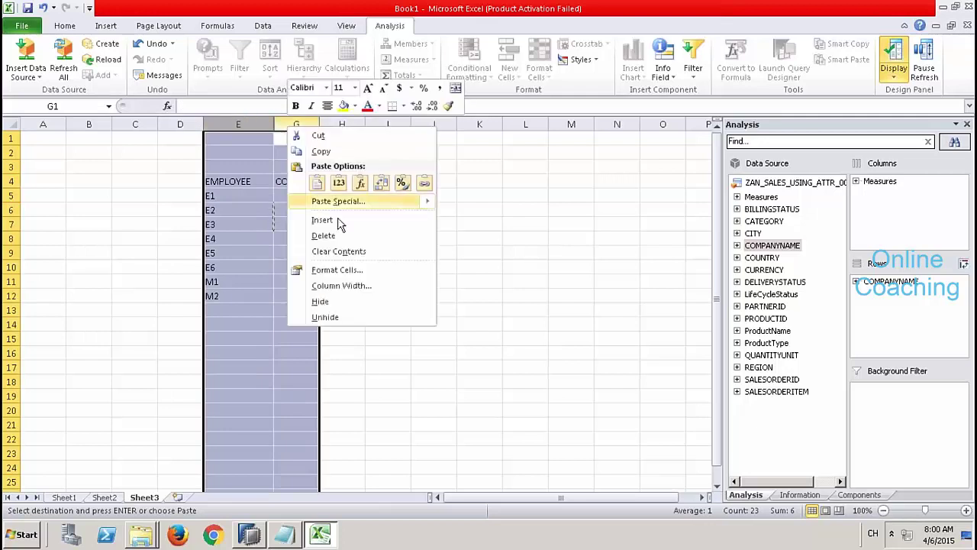
{"action": "left_click", "coordinate": [336, 318]}
{"action": "key", "text": "Escape"}
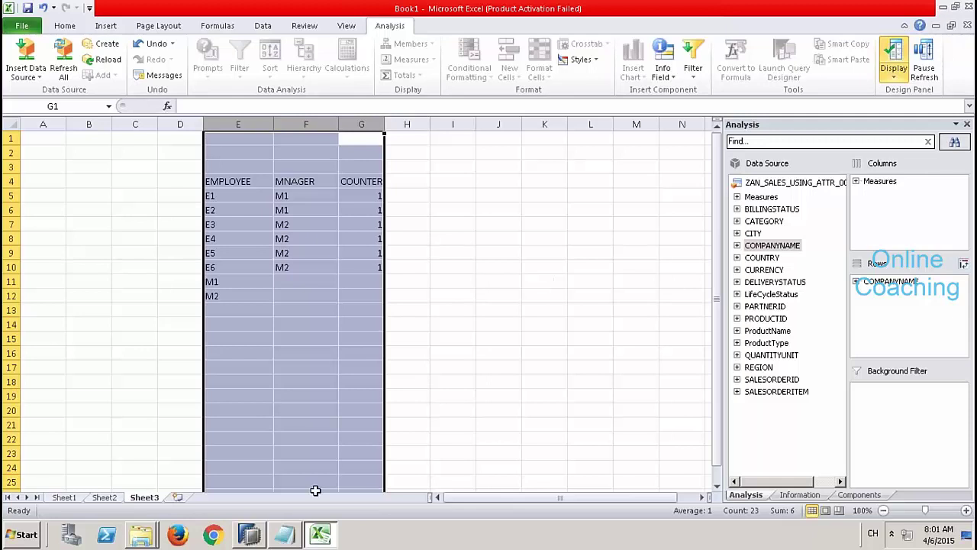
Step: Switch to SAP HANA Studio and open the Quick View
{"action": "left_click", "coordinate": [252, 539]}
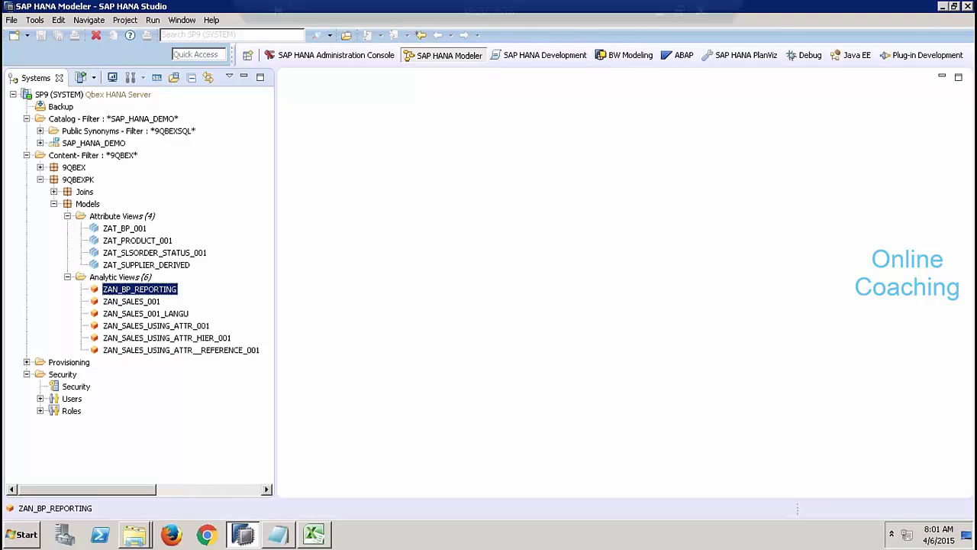
{"action": "left_click", "coordinate": [208, 22]}
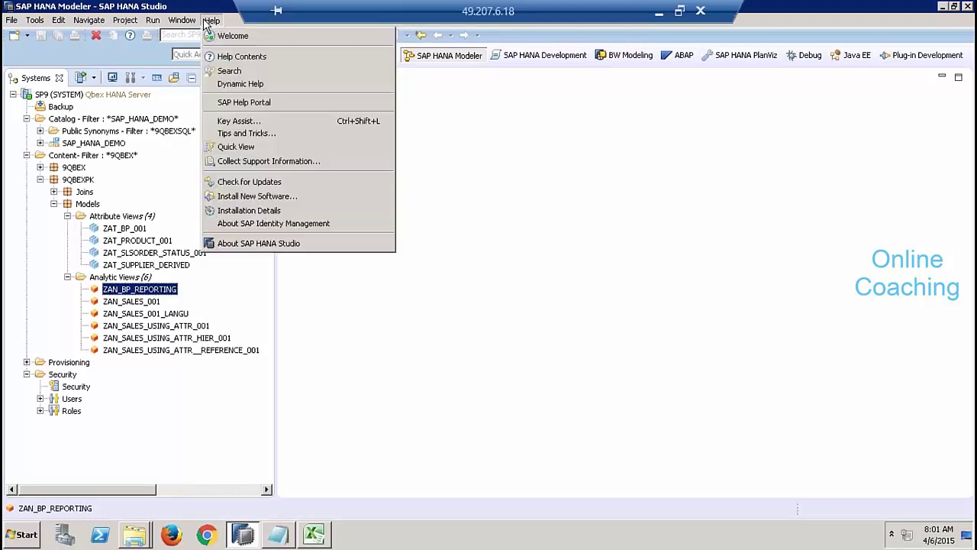
{"action": "left_click", "coordinate": [532, 197]}
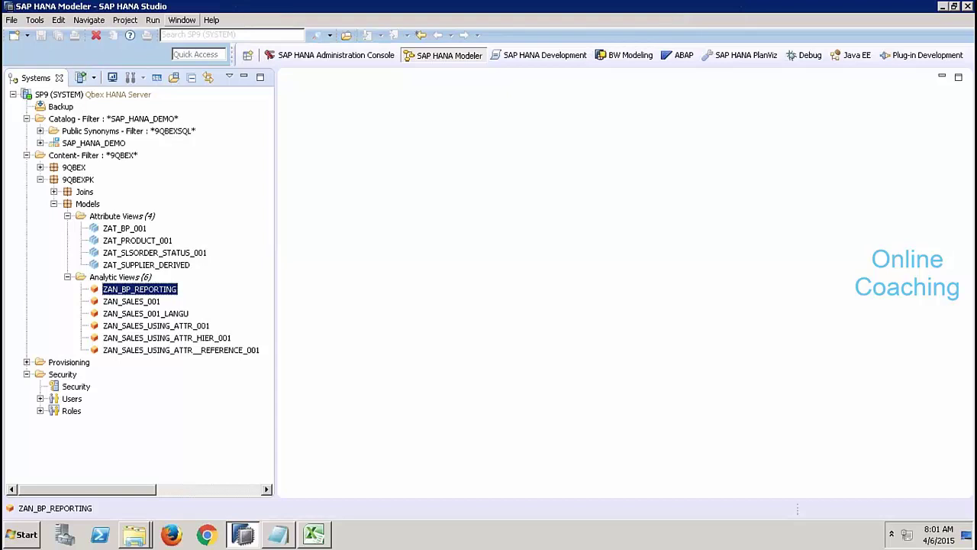
{"action": "left_click", "coordinate": [188, 23]}
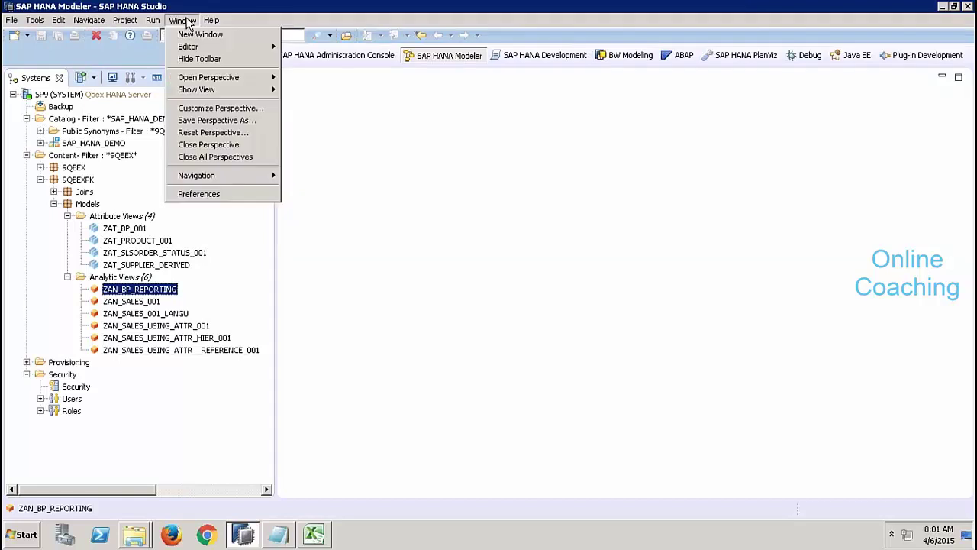
{"action": "mouse_move", "coordinate": [212, 21]}
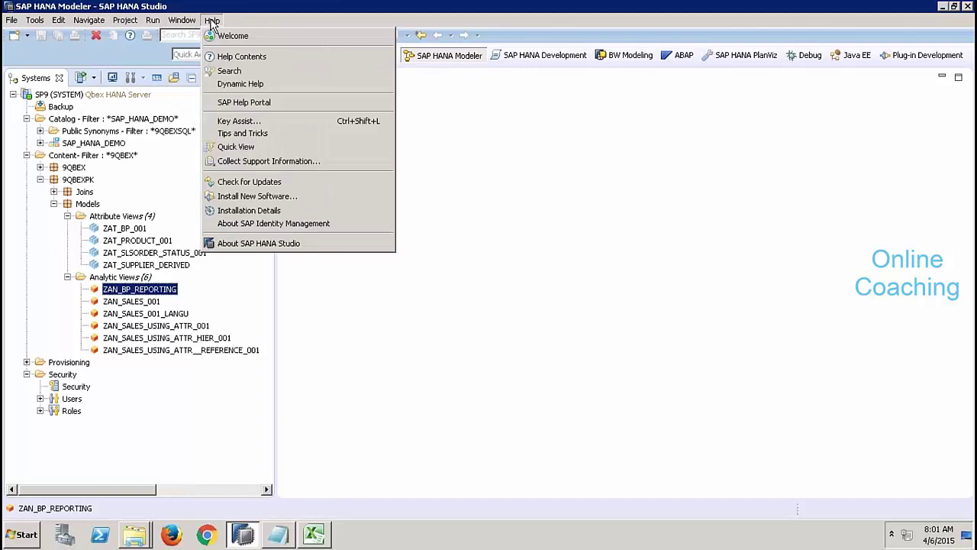
{"action": "left_click", "coordinate": [237, 146]}
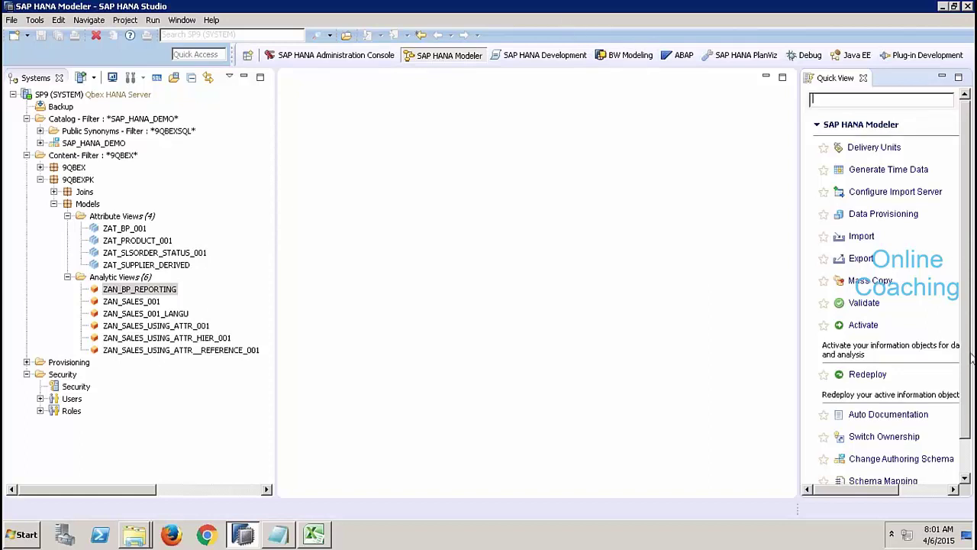
Step: Start Auto Documentation for the SP9 system and proceed to the object selection
{"action": "scroll", "coordinate": [967, 255], "scroll_direction": "down", "scroll_amount": 2}
{"action": "left_click", "coordinate": [888, 374]}
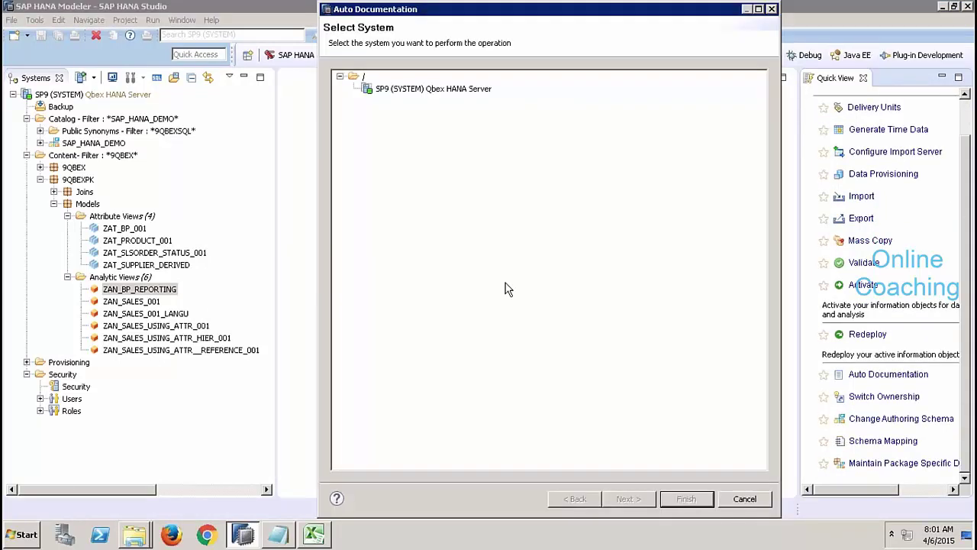
{"action": "left_click", "coordinate": [399, 90]}
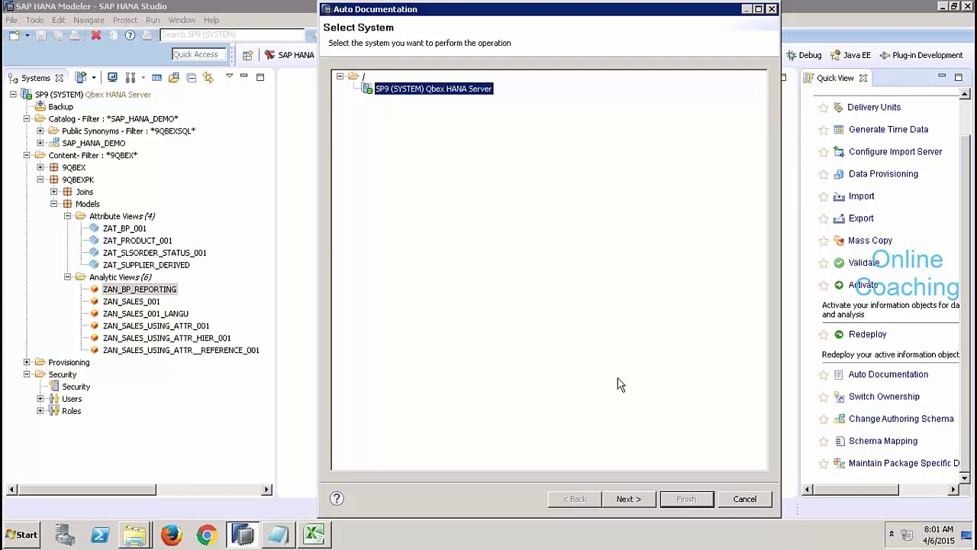
{"action": "left_click", "coordinate": [638, 498]}
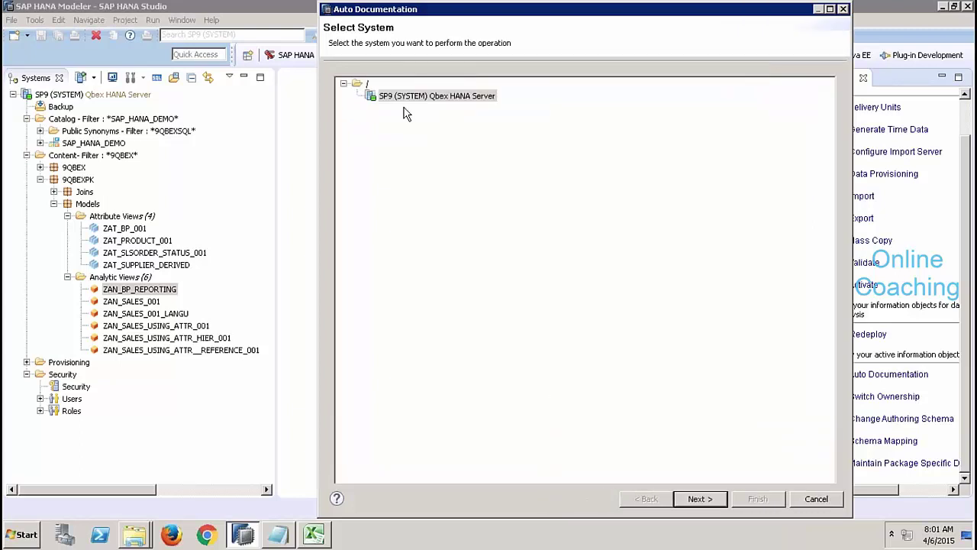
{"action": "left_click", "coordinate": [698, 498]}
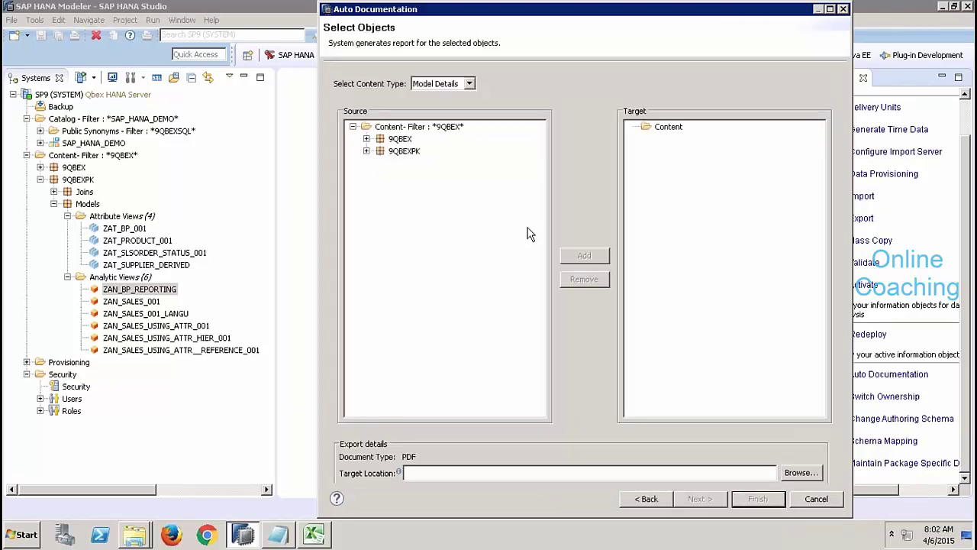
Step: Add the analytic view ZAN_SALES_USING_ATTR_HIER_001 from 9QBEXPK > Models to the documentation target
{"action": "left_click", "coordinate": [367, 151]}
{"action": "left_click", "coordinate": [380, 176]}
{"action": "left_click", "coordinate": [393, 200]}
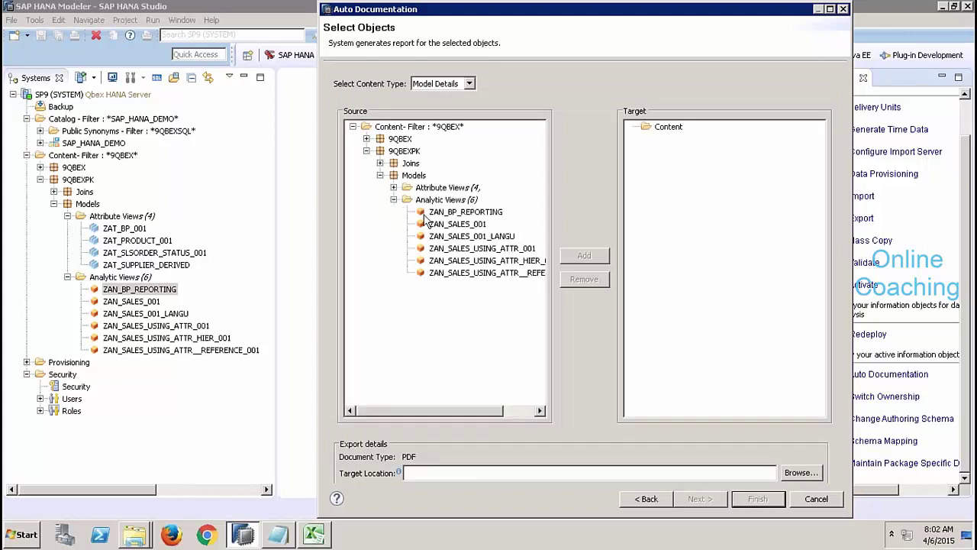
{"action": "left_click", "coordinate": [534, 261]}
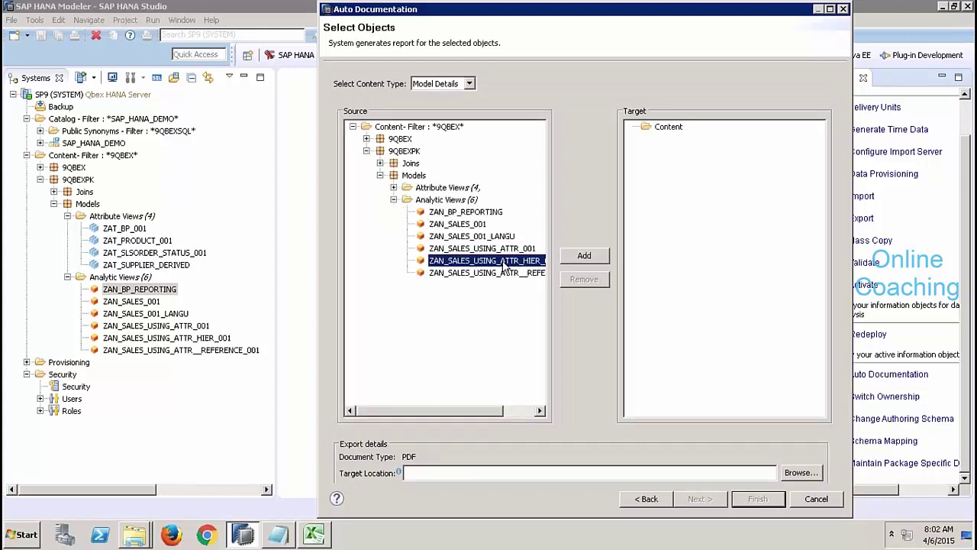
{"action": "left_click", "coordinate": [583, 256]}
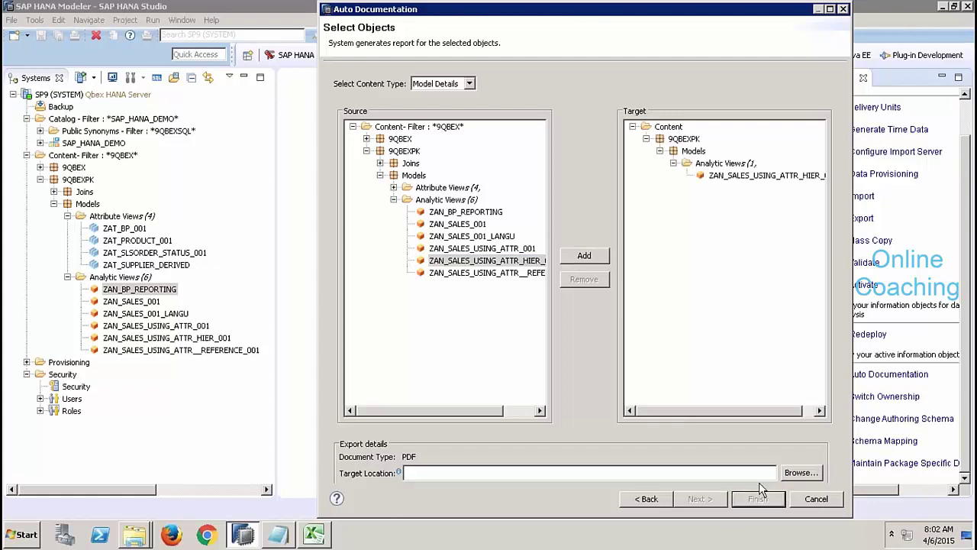
Step: Set the target location to the Desktop folder D and generate the PDF documentation
{"action": "left_click", "coordinate": [794, 473]}
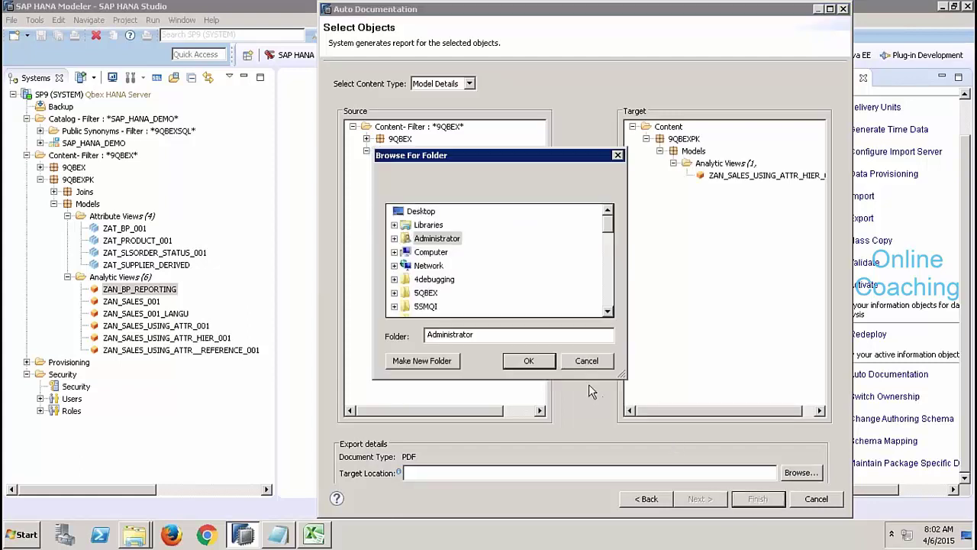
{"action": "left_click_drag", "start_coordinate": [608, 313], "coordinate": [608, 314]}
{"action": "left_click", "coordinate": [608, 312]}
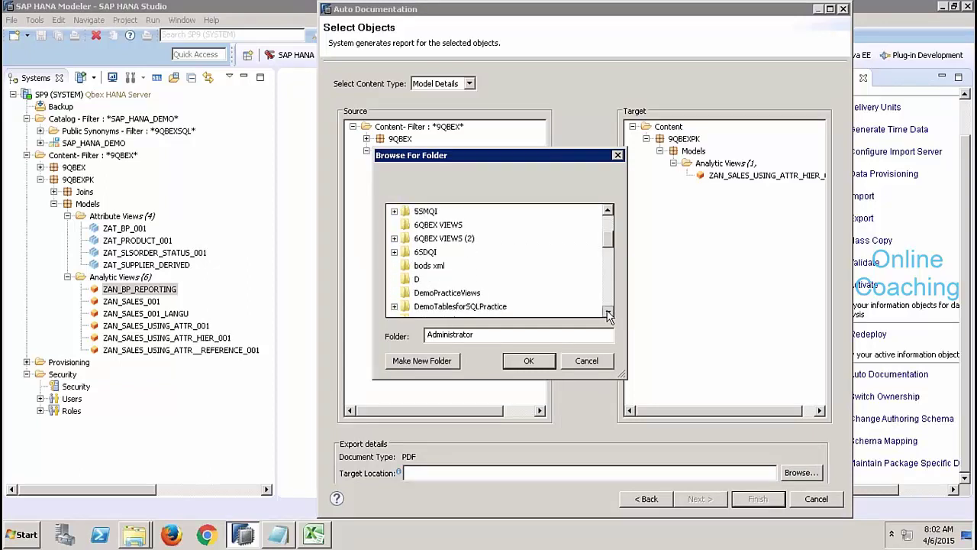
{"action": "left_click", "coordinate": [608, 312]}
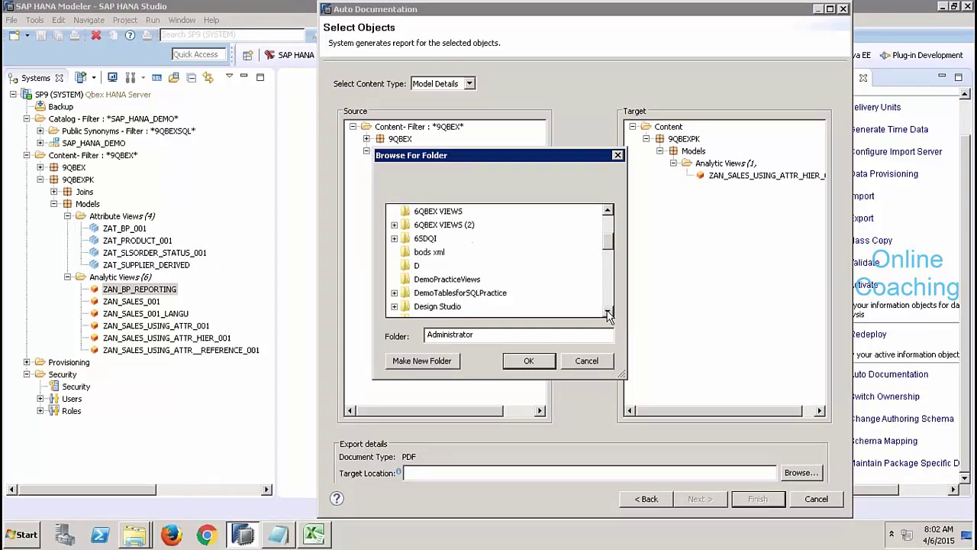
{"action": "left_click", "coordinate": [414, 265]}
{"action": "left_click", "coordinate": [540, 364]}
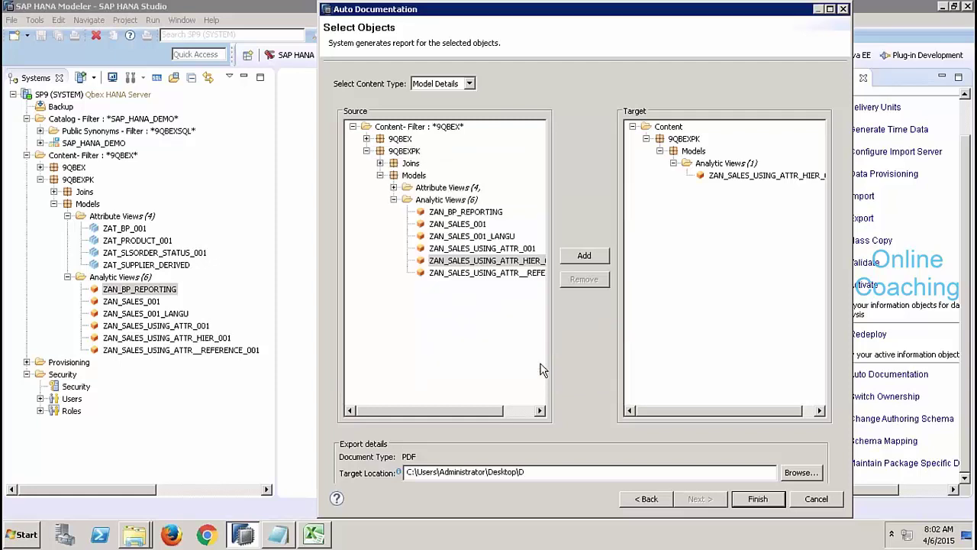
{"action": "left_click", "coordinate": [740, 504]}
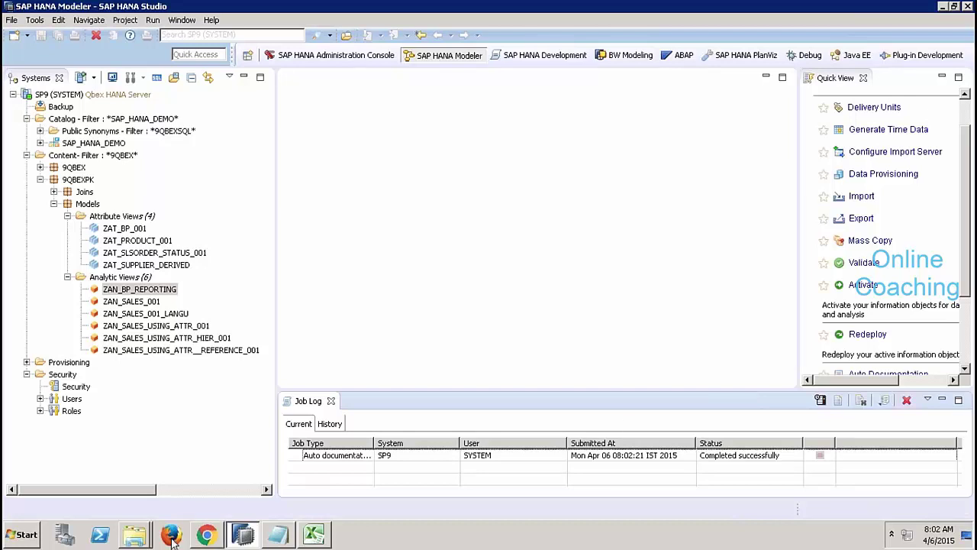
Step: Switch to Windows Explorer and open the folder D on the Desktop
{"action": "left_click", "coordinate": [141, 536]}
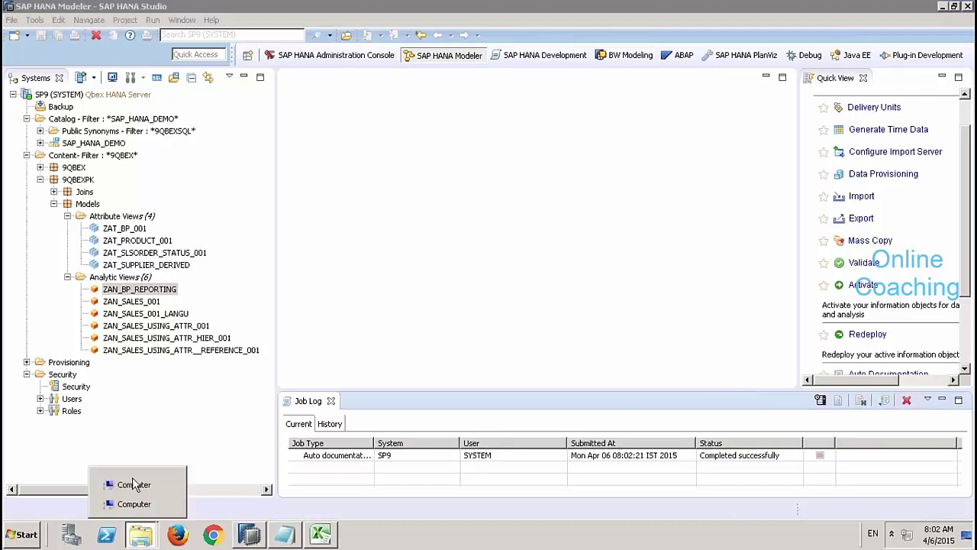
{"action": "left_click", "coordinate": [161, 483]}
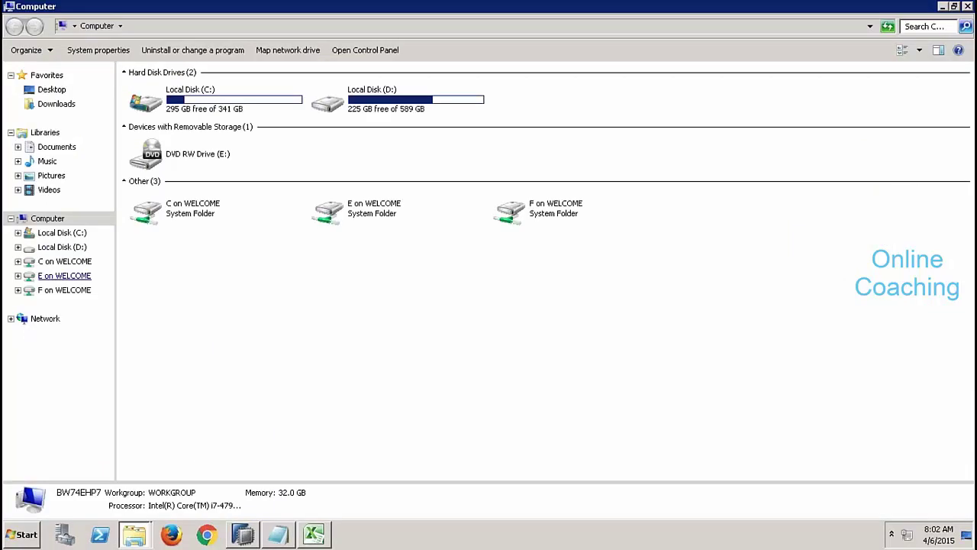
{"action": "left_click", "coordinate": [69, 248]}
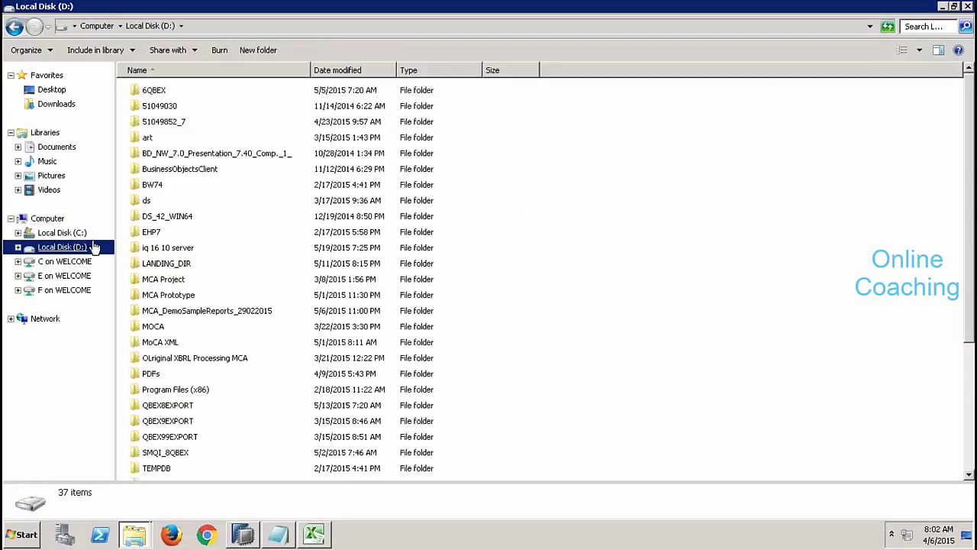
{"action": "left_click", "coordinate": [52, 90]}
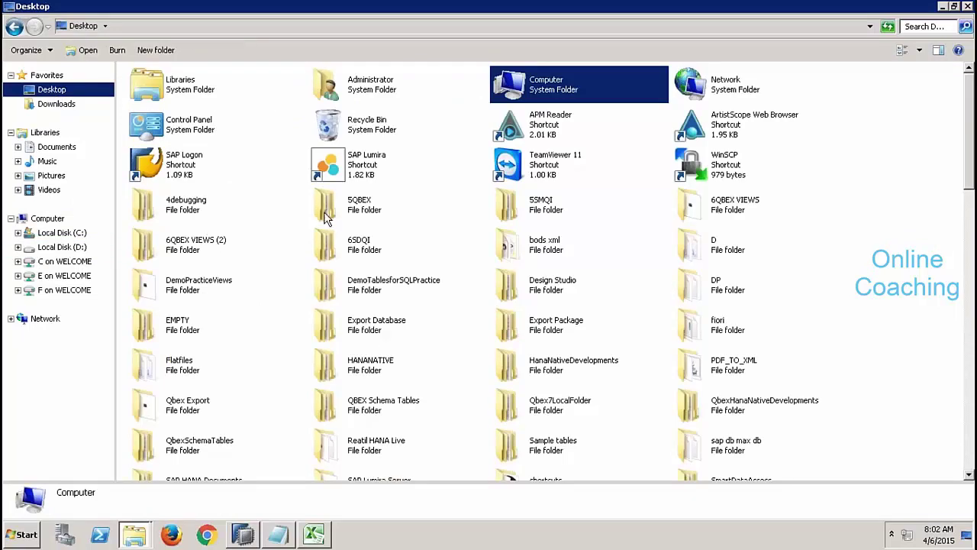
{"action": "left_click", "coordinate": [696, 255]}
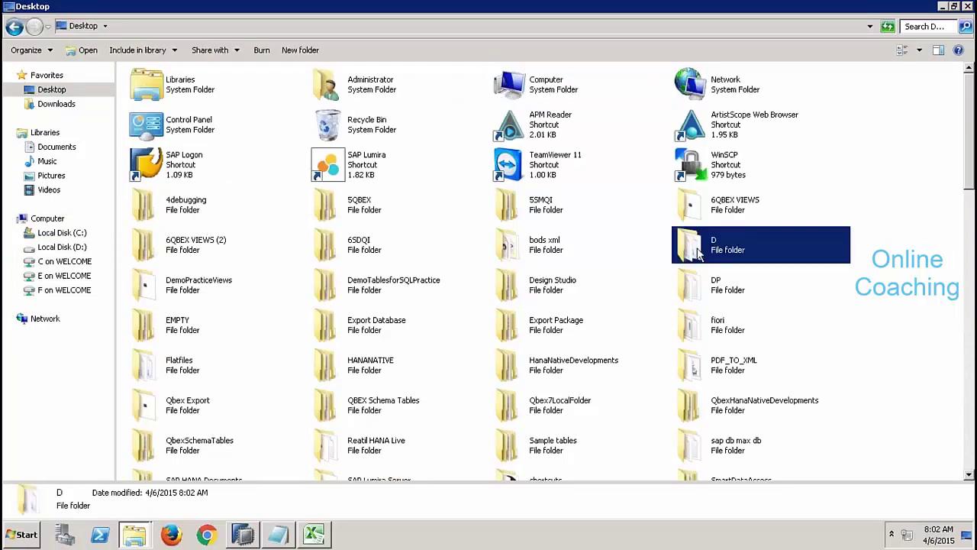
{"action": "double_click", "coordinate": [696, 255]}
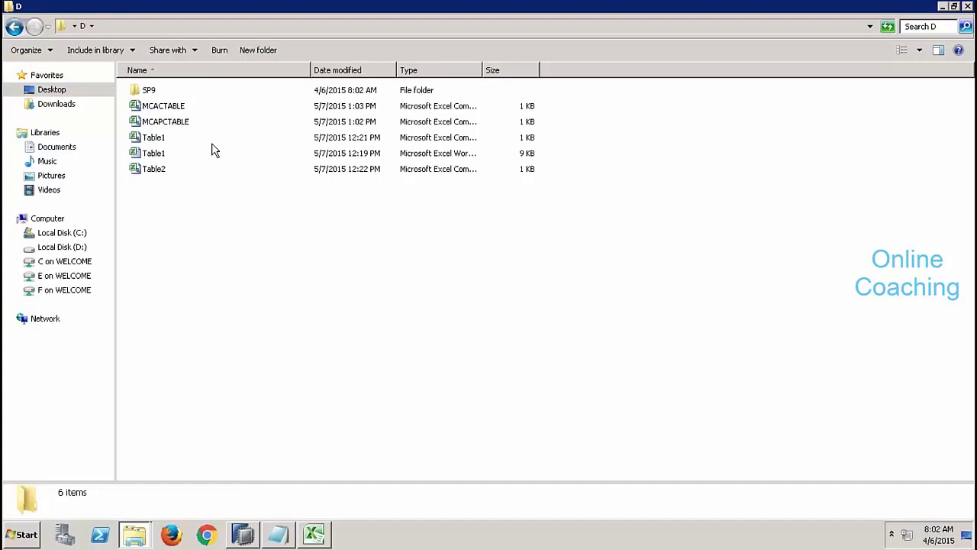
Step: Open the generated PDF report inside SP9 > 9QBEXPK > Models > Analytic View
{"action": "double_click", "coordinate": [156, 94]}
{"action": "double_click", "coordinate": [162, 91]}
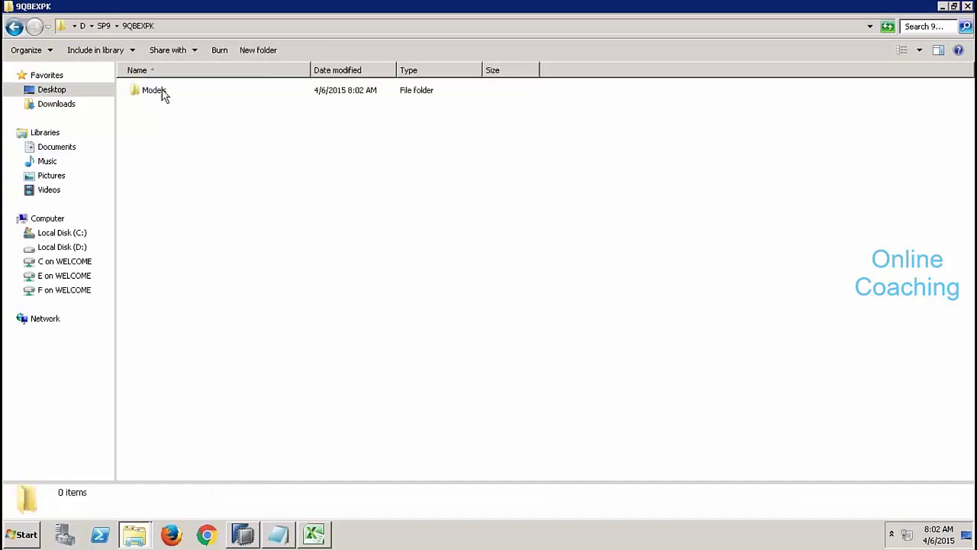
{"action": "left_click", "coordinate": [148, 92]}
{"action": "double_click", "coordinate": [148, 92]}
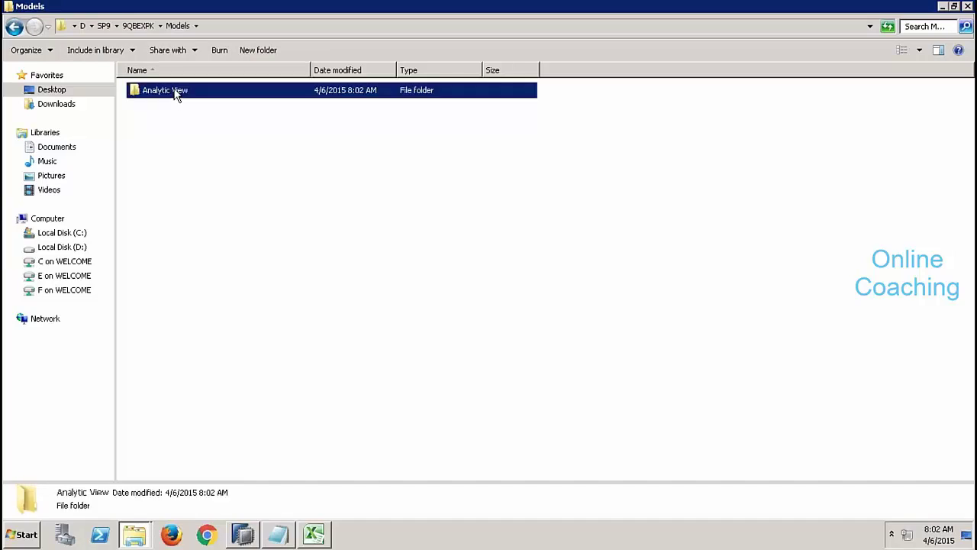
{"action": "double_click", "coordinate": [180, 93]}
{"action": "double_click", "coordinate": [192, 91]}
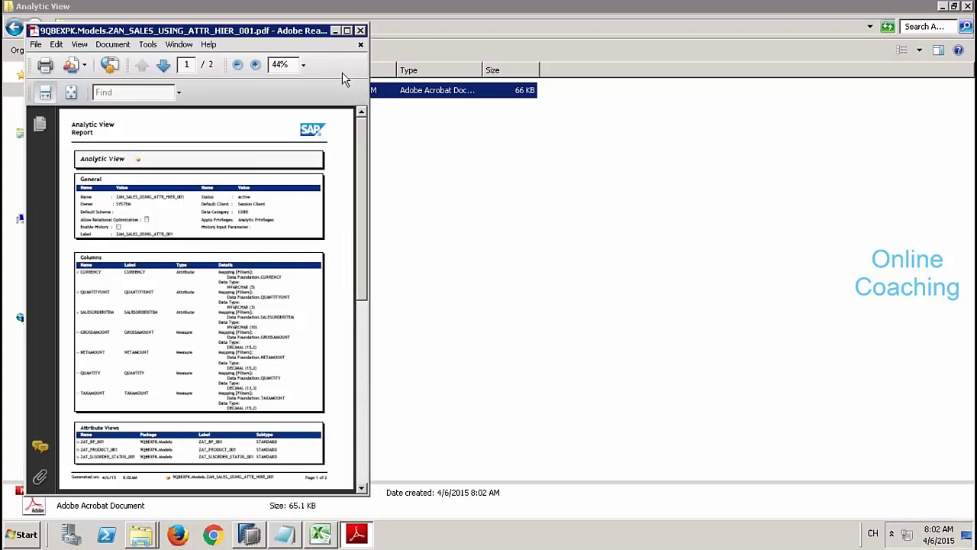
Step: Maximize the report and examine its General, Columns and Attribute Views sections, highlighting the attribute view names
{"action": "left_click", "coordinate": [346, 31]}
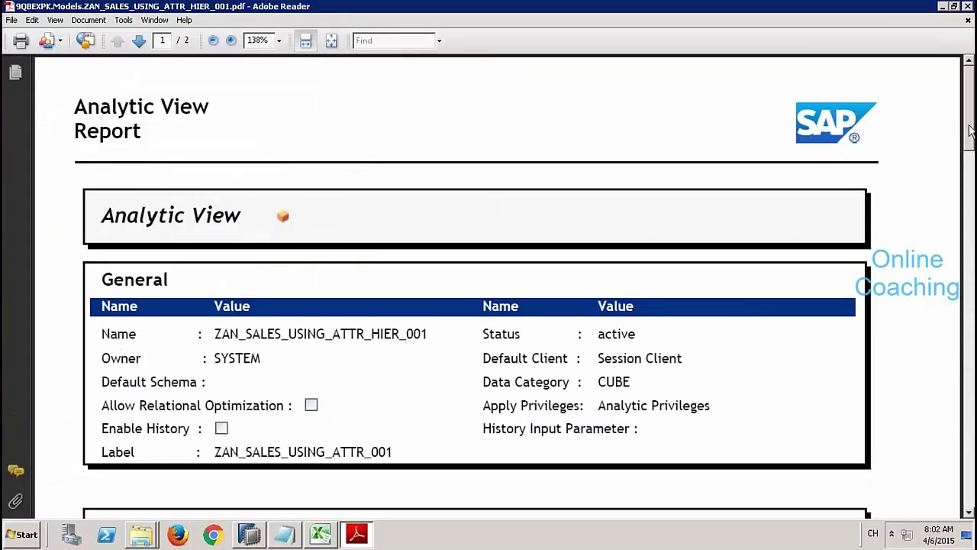
{"action": "left_click_drag", "start_coordinate": [967, 131], "coordinate": [971, 156]}
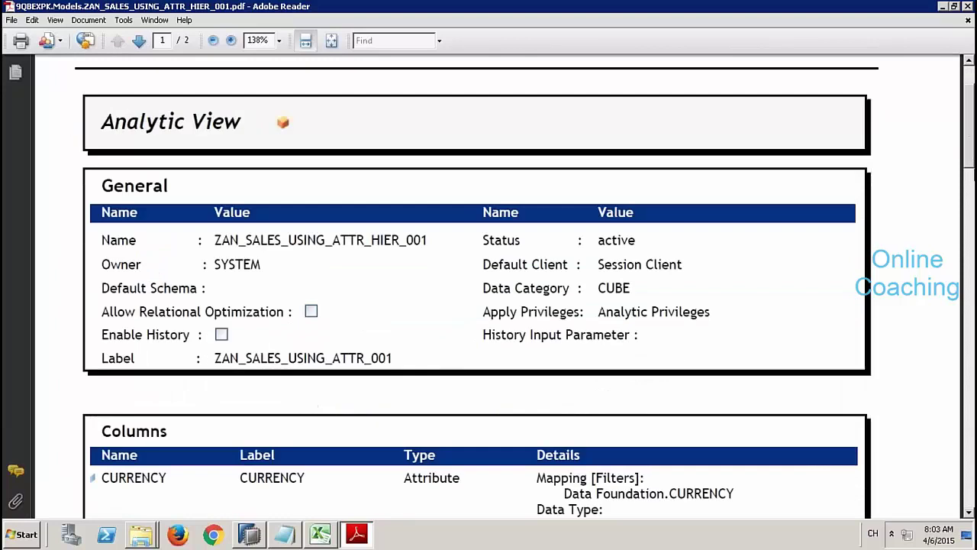
{"action": "scroll", "coordinate": [975, 168], "scroll_direction": "down", "scroll_amount": 7}
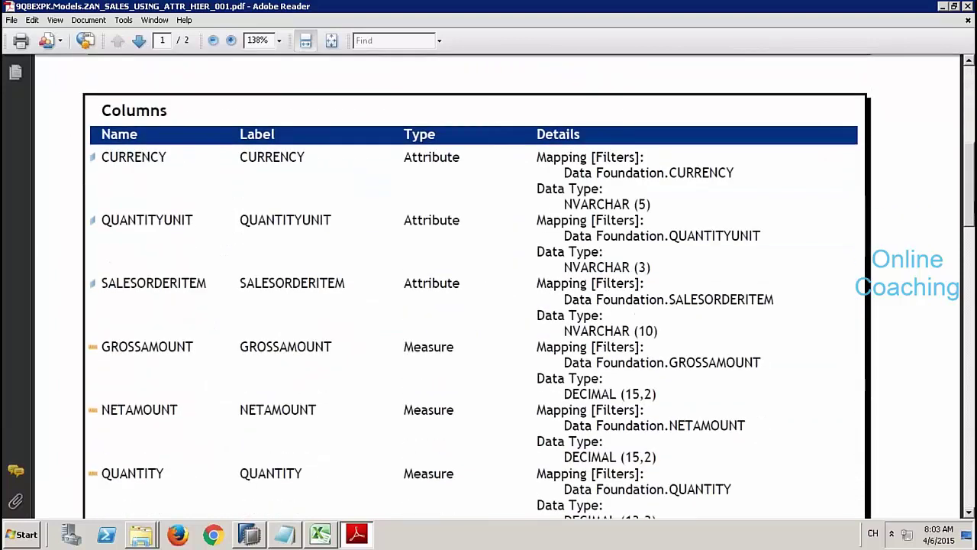
{"action": "scroll", "coordinate": [498, 286], "scroll_direction": "down", "scroll_amount": 8}
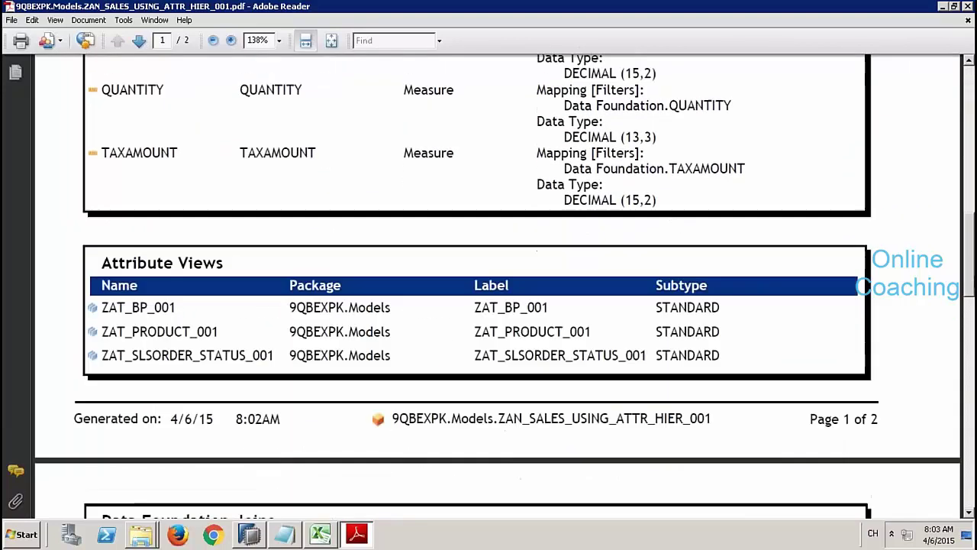
{"action": "scroll", "coordinate": [395, 287], "scroll_direction": "down", "scroll_amount": 1}
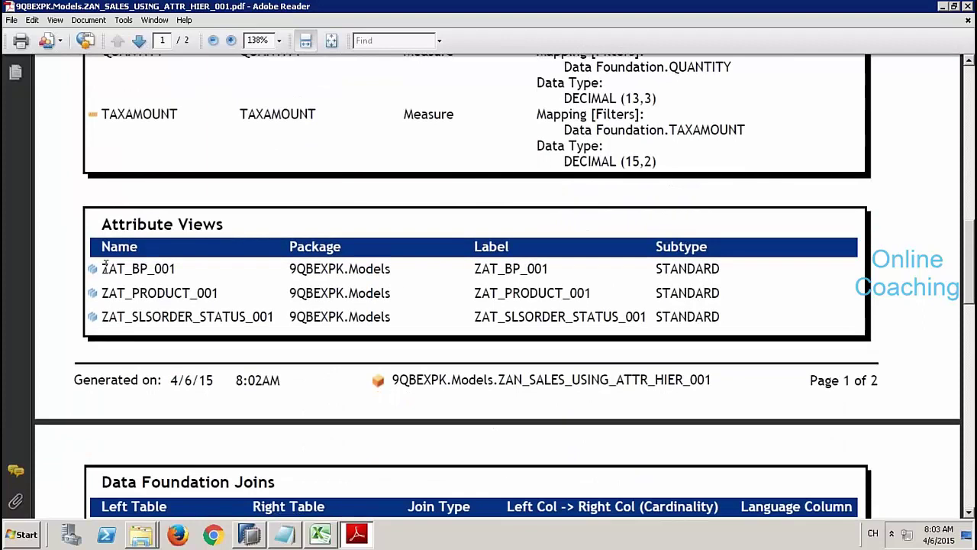
{"action": "left_click_drag", "start_coordinate": [107, 268], "coordinate": [232, 316]}
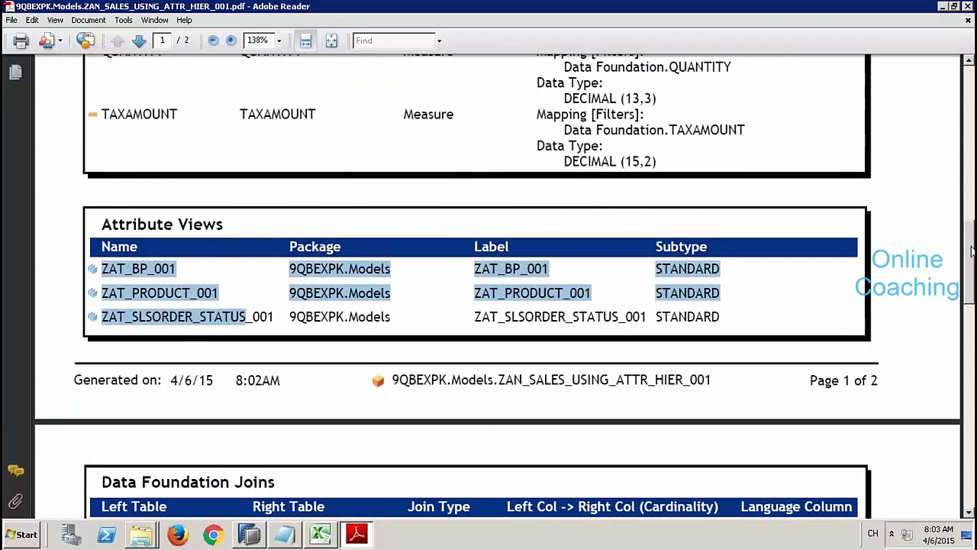
Step: Examine the report's remaining sections, from Data Foundation Joins through Hierarchies to Cross References, and dismiss the updater message
{"action": "scroll", "coordinate": [489, 285], "scroll_direction": "down", "scroll_amount": 2}
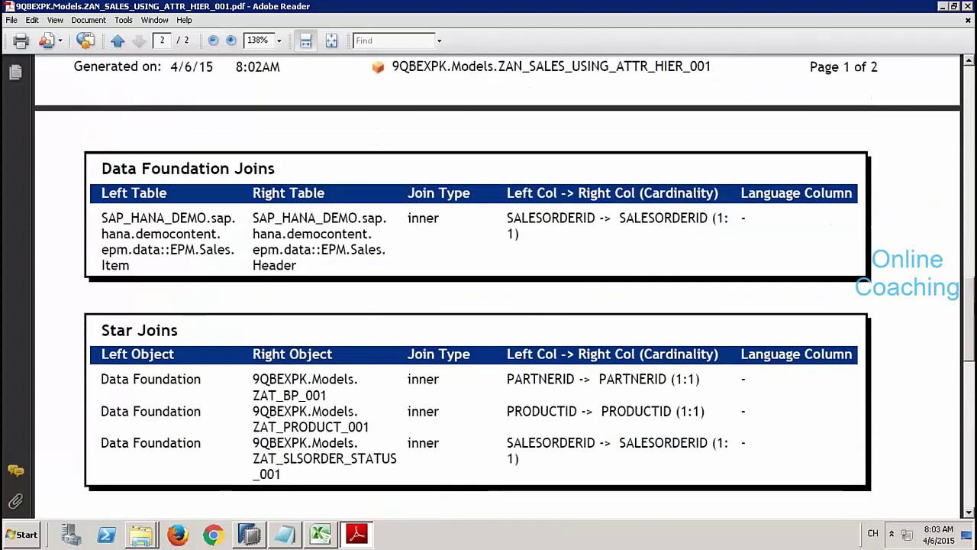
{"action": "scroll", "coordinate": [488, 285], "scroll_direction": "down", "scroll_amount": 5}
{"action": "scroll", "coordinate": [488, 285], "scroll_direction": "down", "scroll_amount": 8}
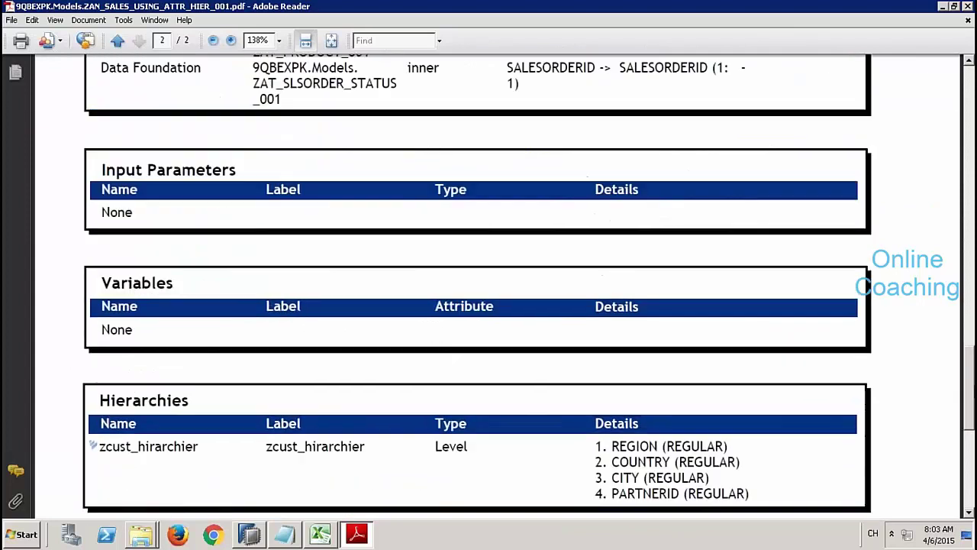
{"action": "scroll", "coordinate": [489, 285], "scroll_direction": "down", "scroll_amount": 4}
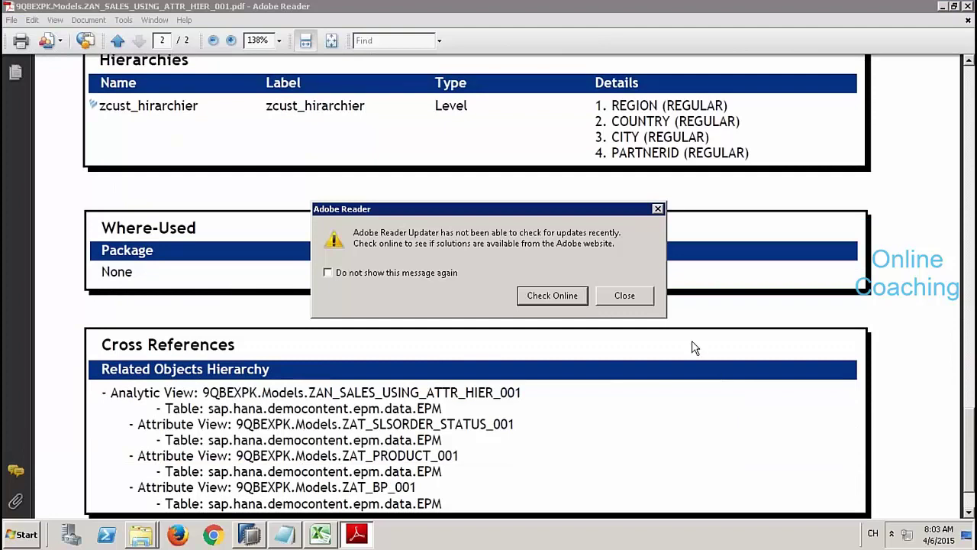
{"action": "left_click", "coordinate": [641, 301]}
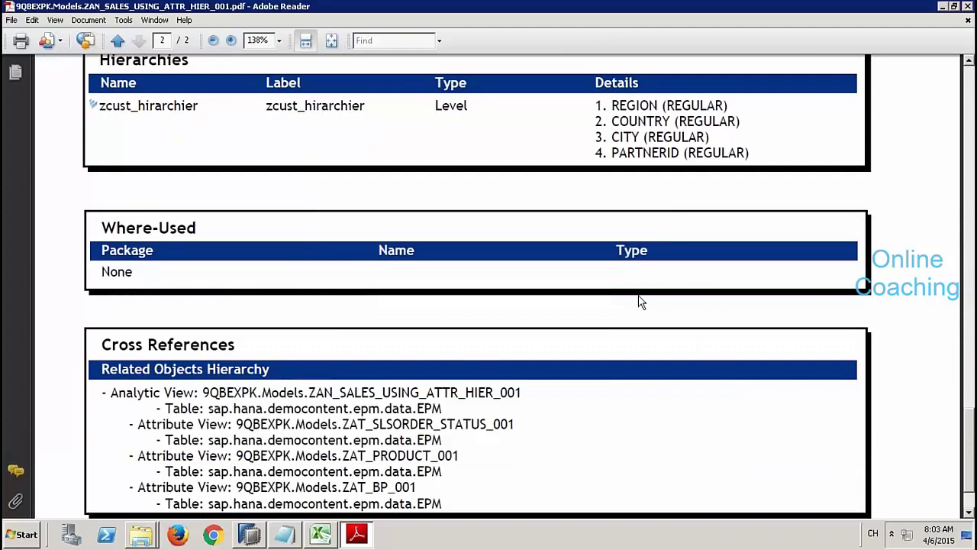
Step: Close the PDF report, switch to SAP HANA Studio and close the Job Log
{"action": "left_click", "coordinate": [968, 19]}
{"action": "left_click", "coordinate": [967, 6]}
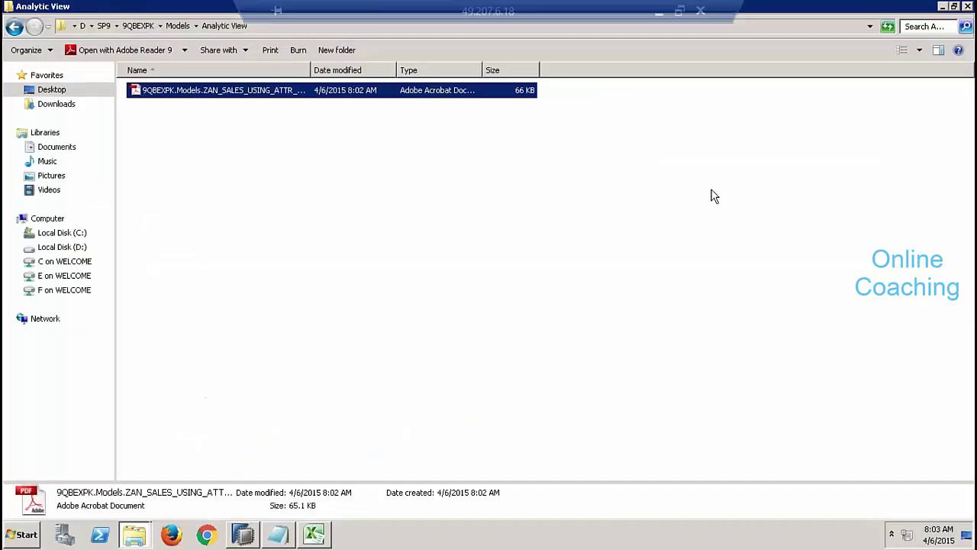
{"action": "left_click", "coordinate": [245, 534]}
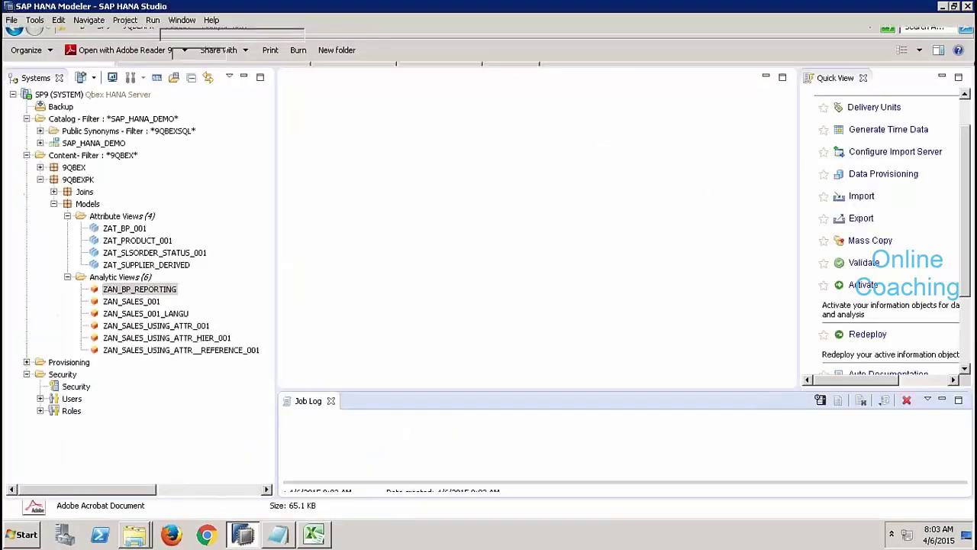
{"action": "left_click", "coordinate": [331, 402]}
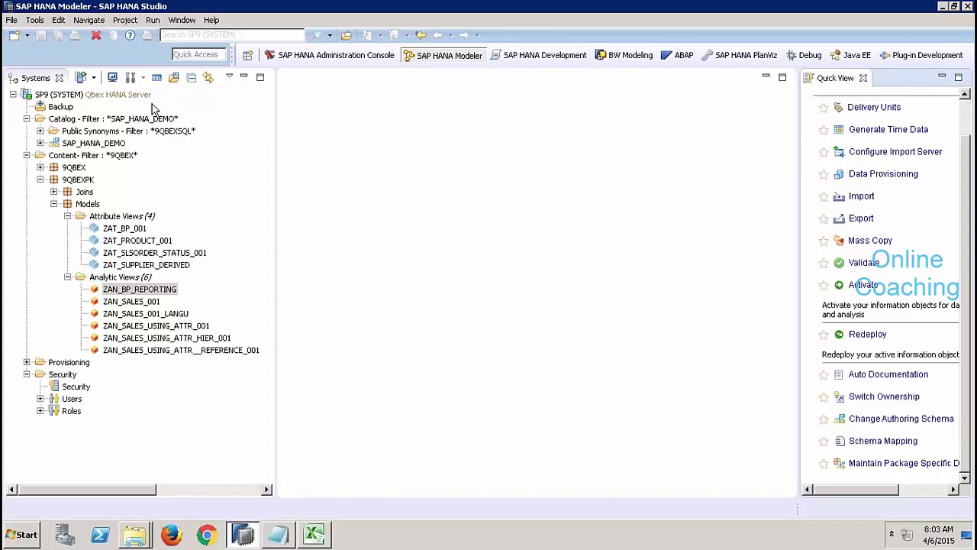
Step: Open a SQL console for SP9 and write SELECT * with FROM on the line below
{"action": "left_click", "coordinate": [156, 78]}
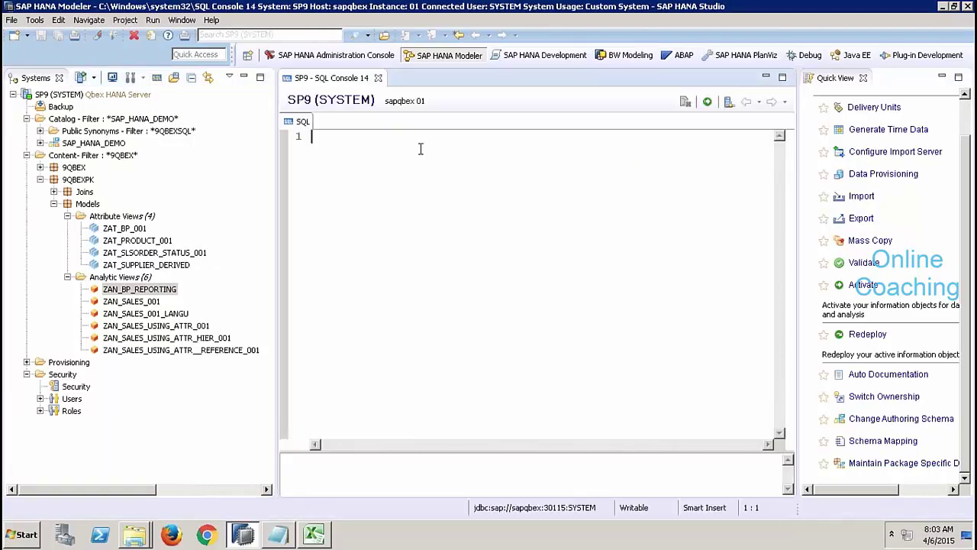
{"action": "key", "text": "Return"}
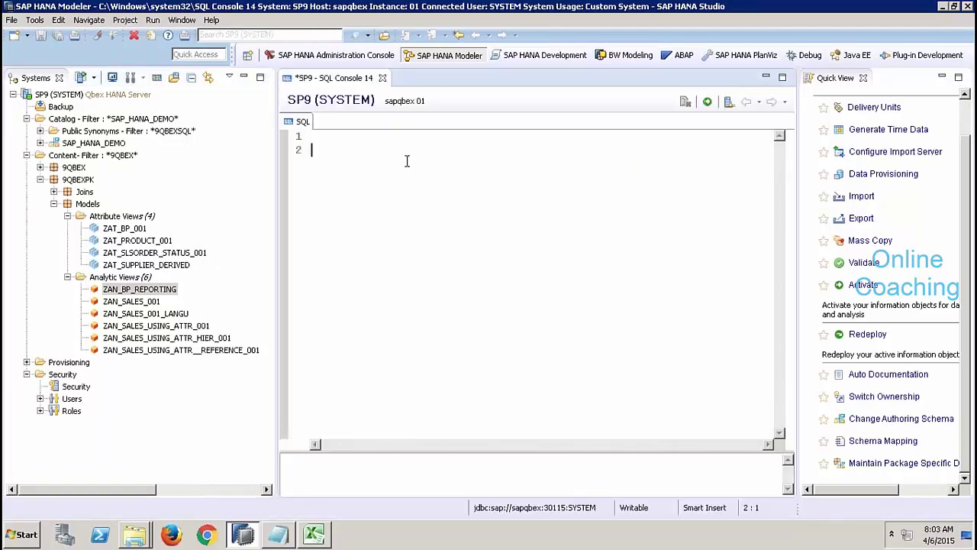
{"action": "type", "text": "SELECT *"}
{"action": "key", "text": "Return"}
{"action": "type", "text": "FROM"}
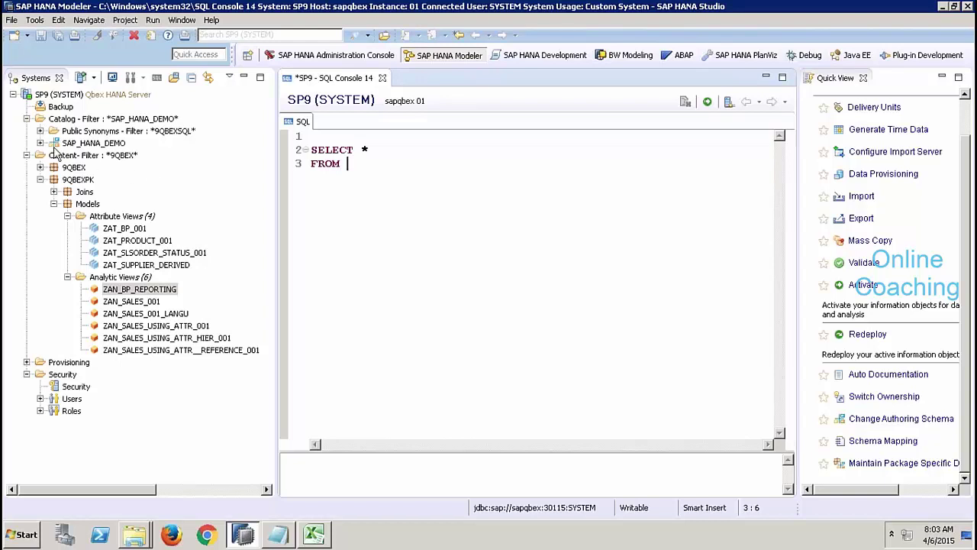
Step: Filter the Catalog schemas by the pattern _SYS_BIC
{"action": "left_click", "coordinate": [128, 120]}
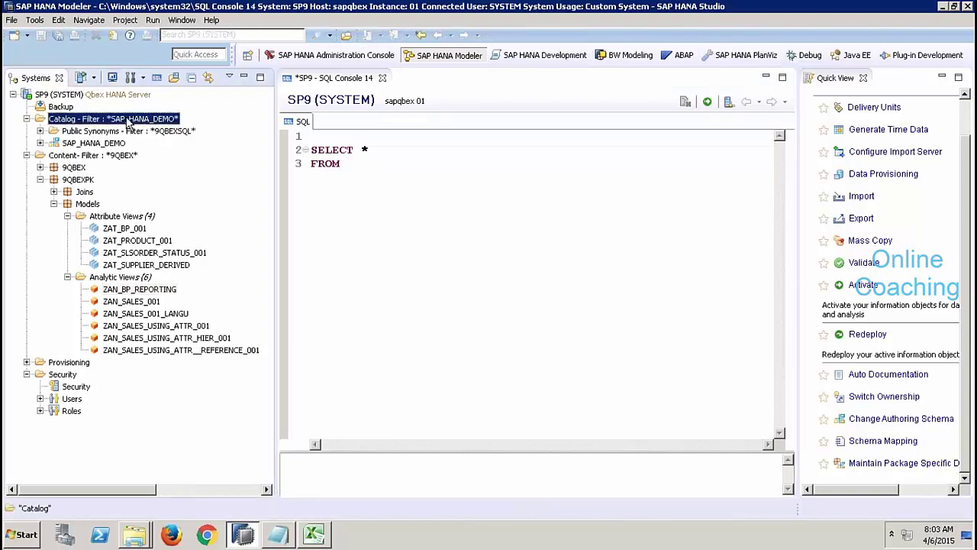
{"action": "right_click", "coordinate": [129, 122]}
{"action": "left_click", "coordinate": [155, 238]}
{"action": "type", "text": "_SY"}
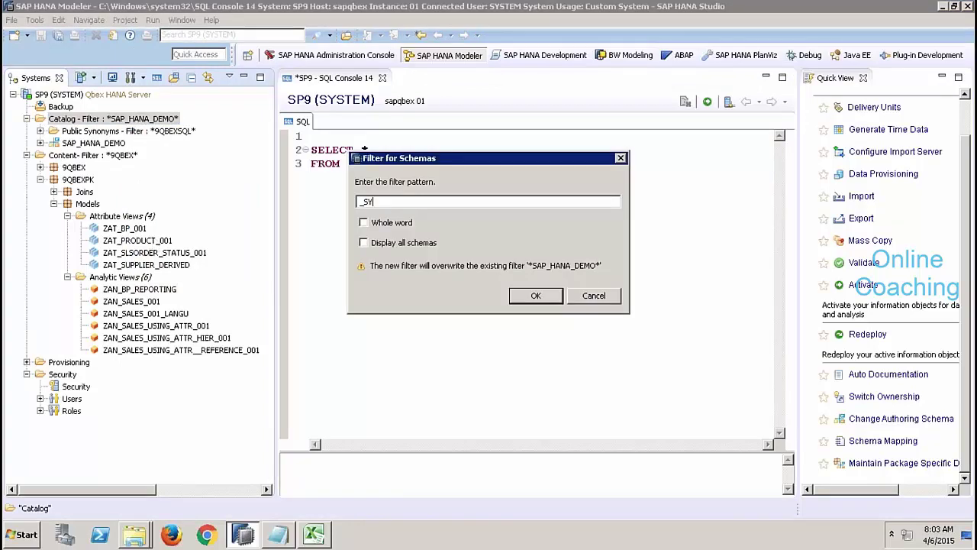
{"action": "type", "text": "S_BIC"}
{"action": "key", "text": "Return"}
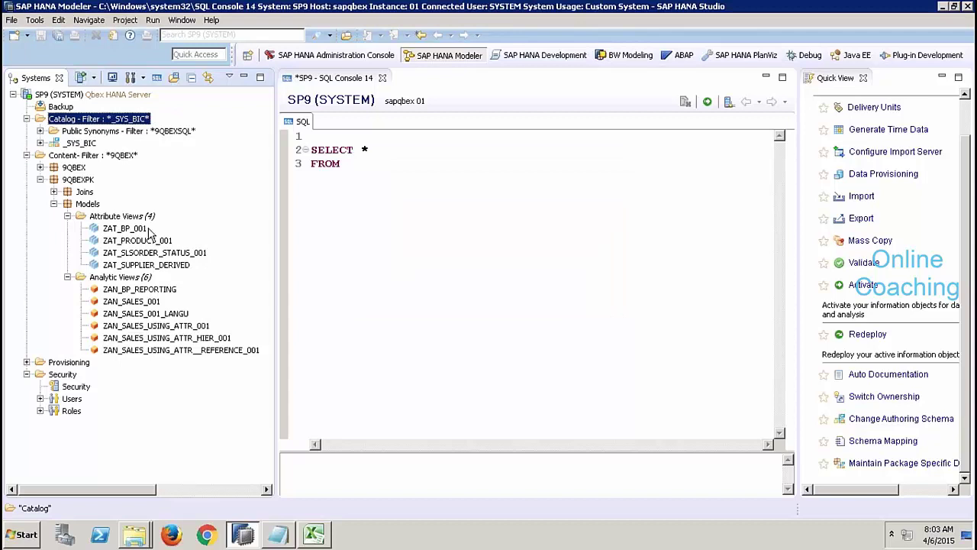
Step: Filter the column views of the _SYS_BIC schema by ZAN_SALES_USING_ATTR_HIER_001
{"action": "left_click", "coordinate": [40, 144]}
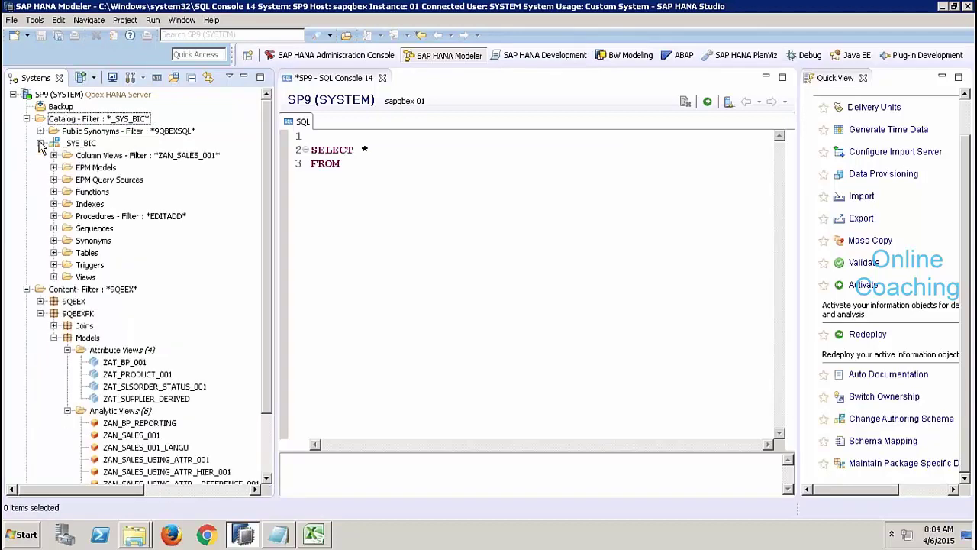
{"action": "right_click", "coordinate": [95, 157]}
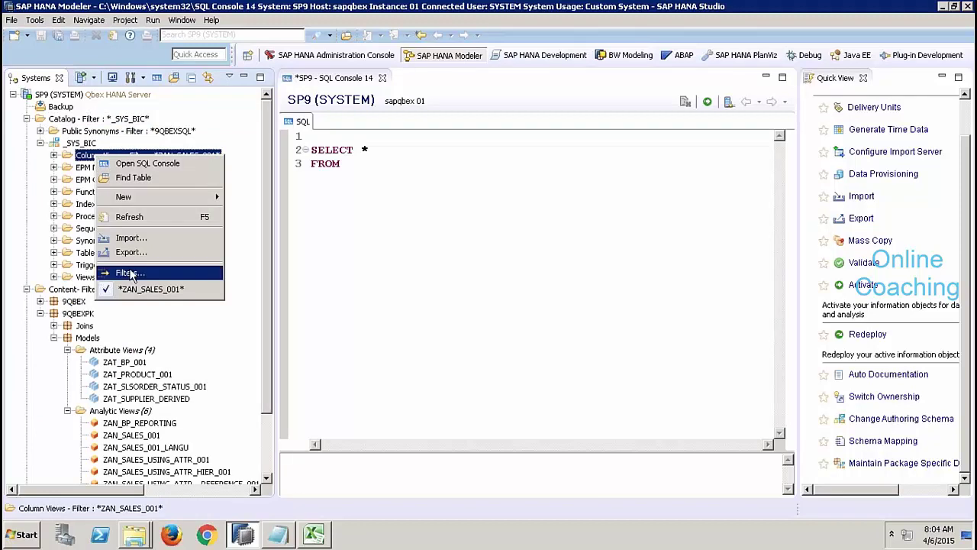
{"action": "left_click", "coordinate": [157, 273]}
{"action": "type", "text": "ZAN_SALES_USING_ATTR_HIER_00"}
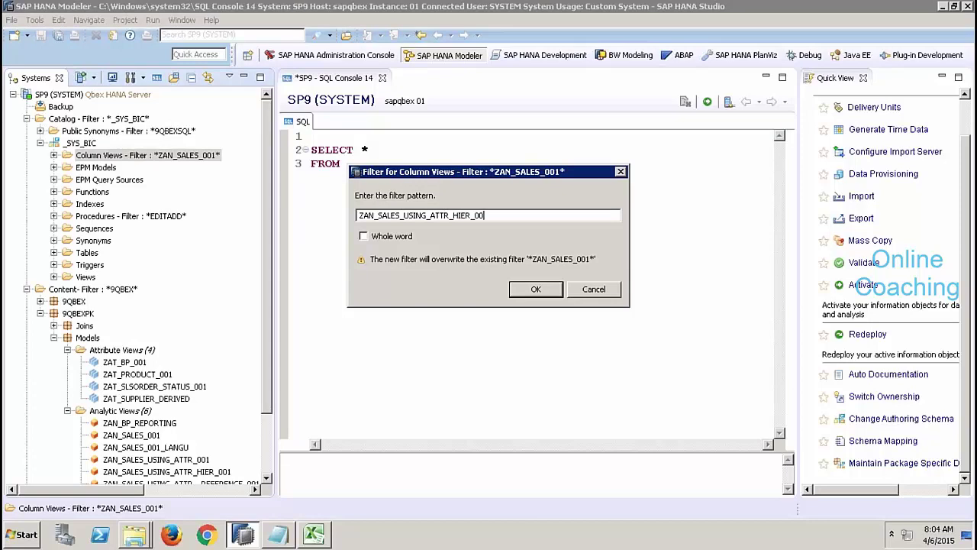
{"action": "type", "text": "1"}
{"action": "key", "text": "Return"}
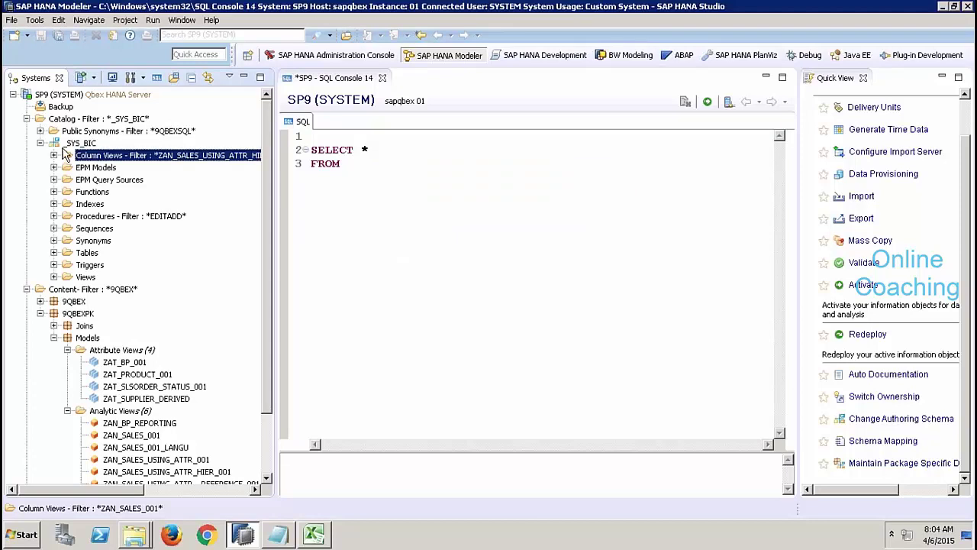
Step: Insert the column view 9QBEXPK.Models/ZAN_SALES_USING_ATTR_HIER_001 after FROM and execute the SELECT * query
{"action": "left_click", "coordinate": [54, 157]}
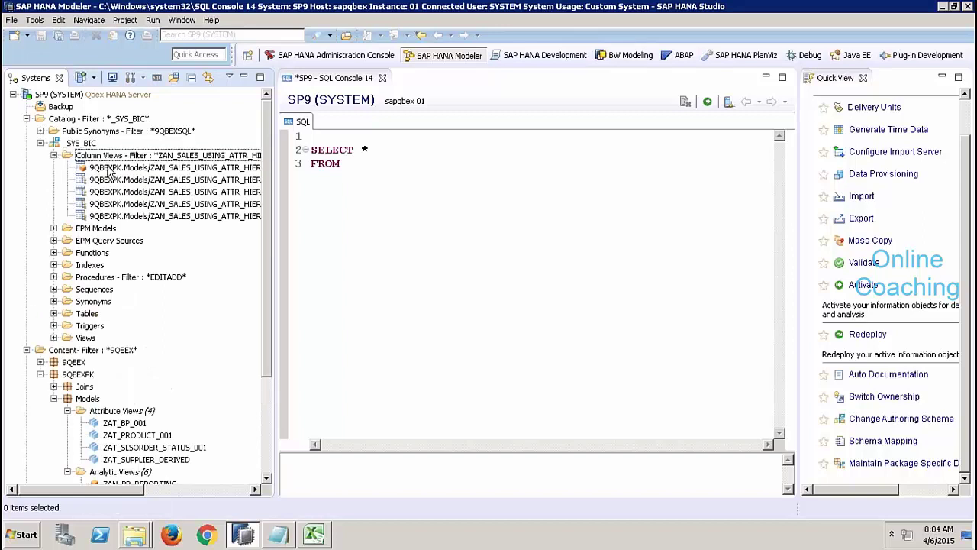
{"action": "left_click_drag", "start_coordinate": [113, 171], "coordinate": [355, 165]}
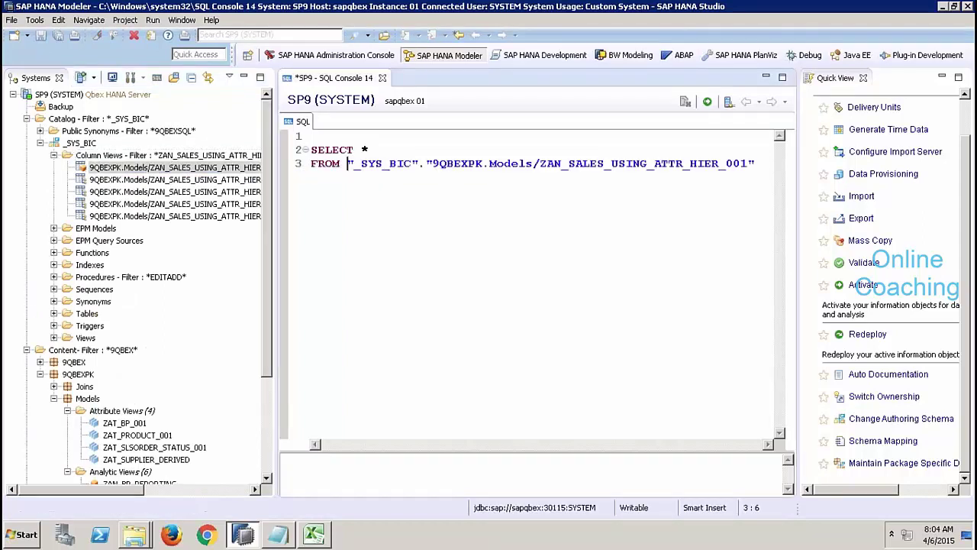
{"action": "key", "text": "ctrl+a"}
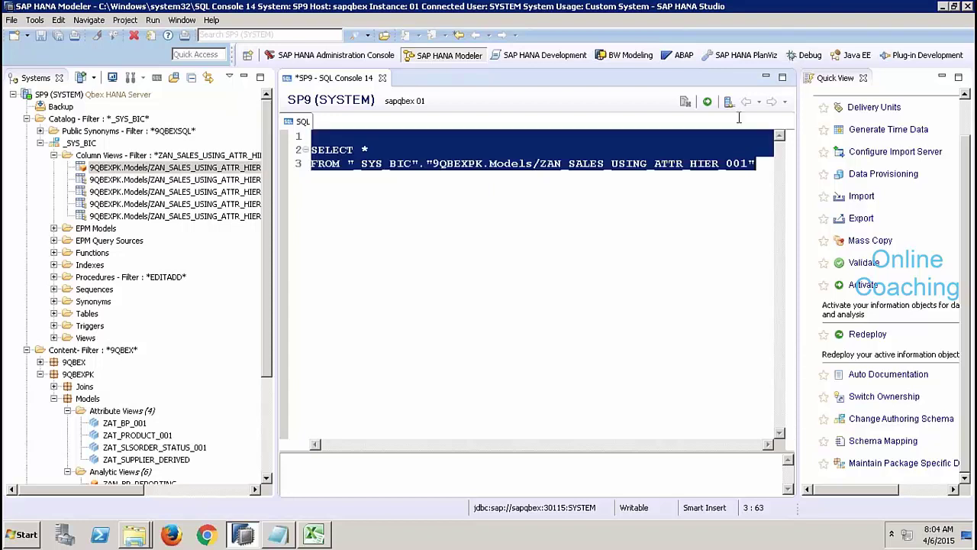
{"action": "left_click", "coordinate": [708, 102]}
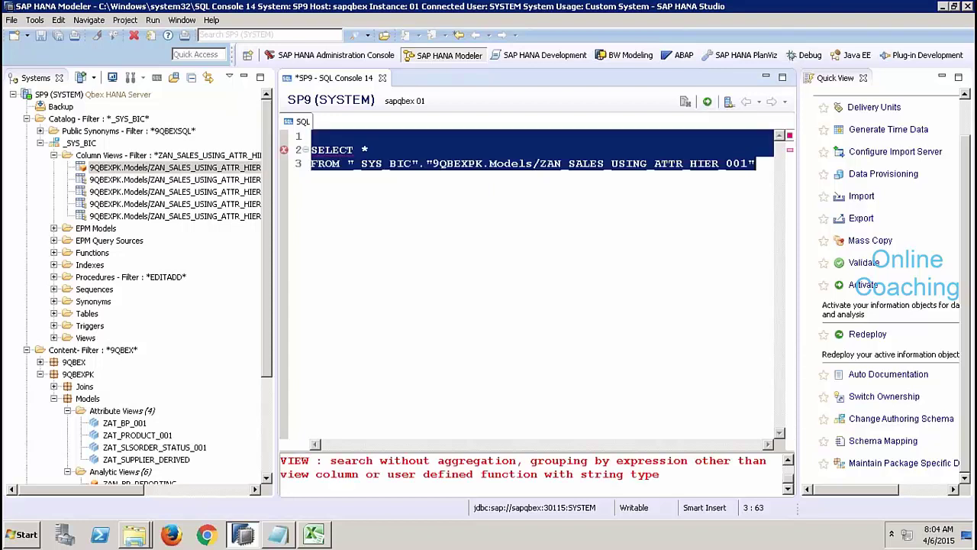
{"action": "left_click", "coordinate": [417, 316]}
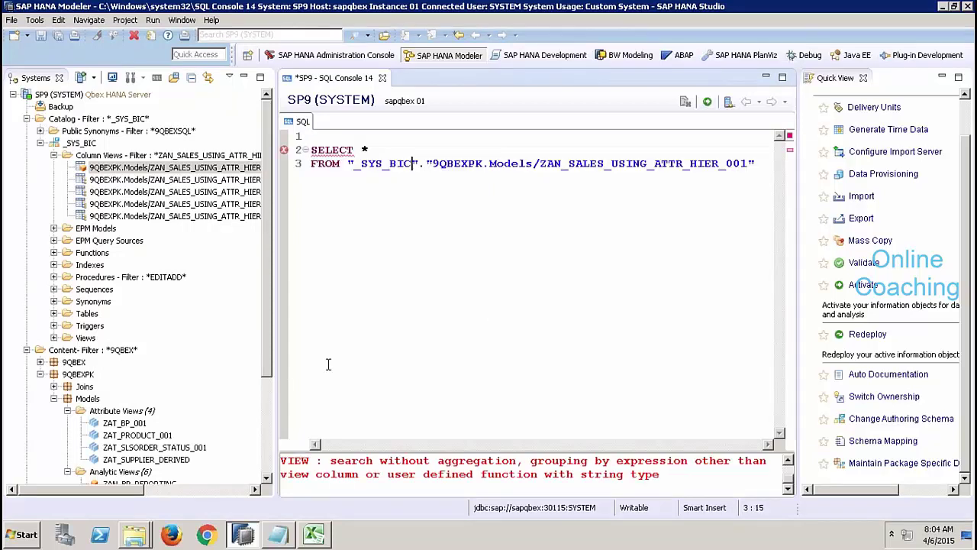
Step: Open the analytic view ZAN_SALES_USING_ATTR_HIER_001 to check its columns and return to the SQL console
{"action": "left_click", "coordinate": [268, 372]}
{"action": "scroll", "coordinate": [268, 372], "scroll_direction": "down", "scroll_amount": 3}
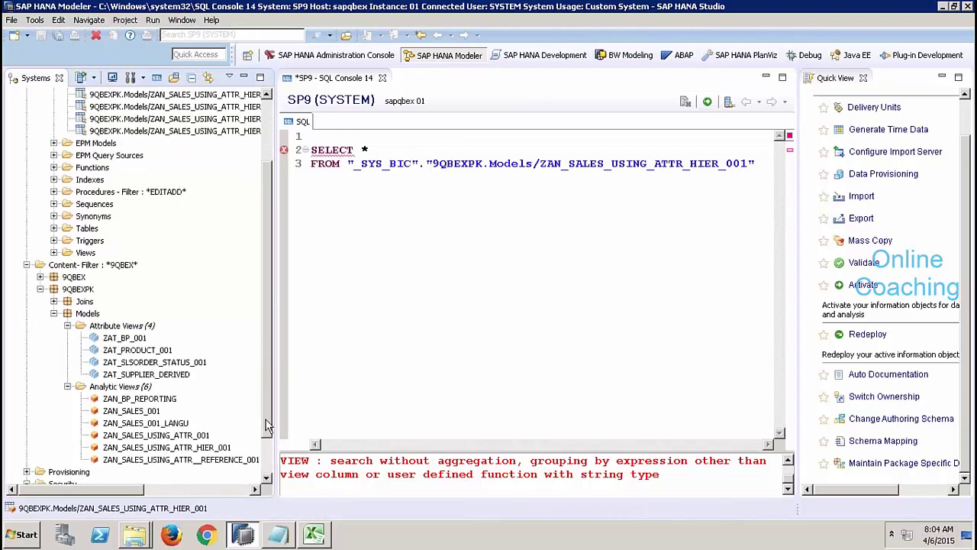
{"action": "double_click", "coordinate": [205, 448]}
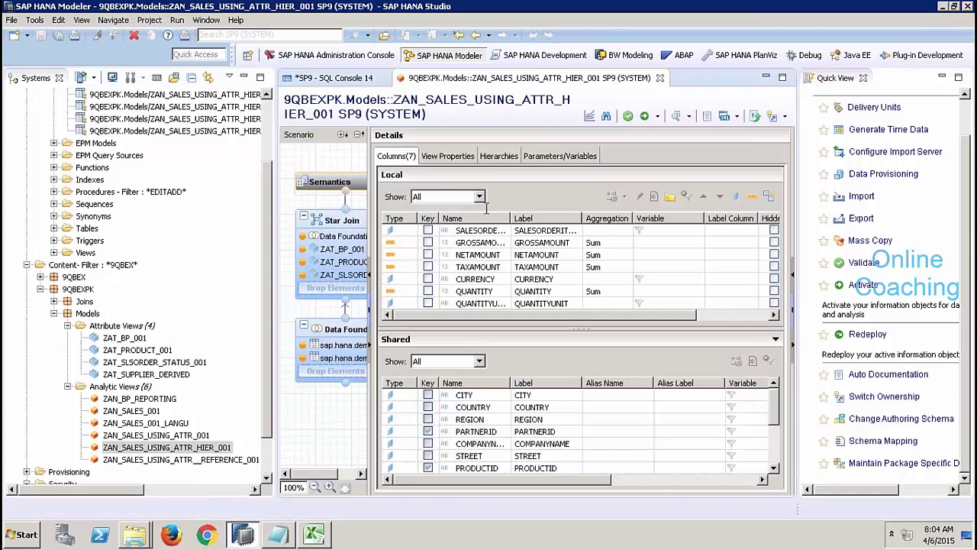
{"action": "left_click", "coordinate": [358, 78]}
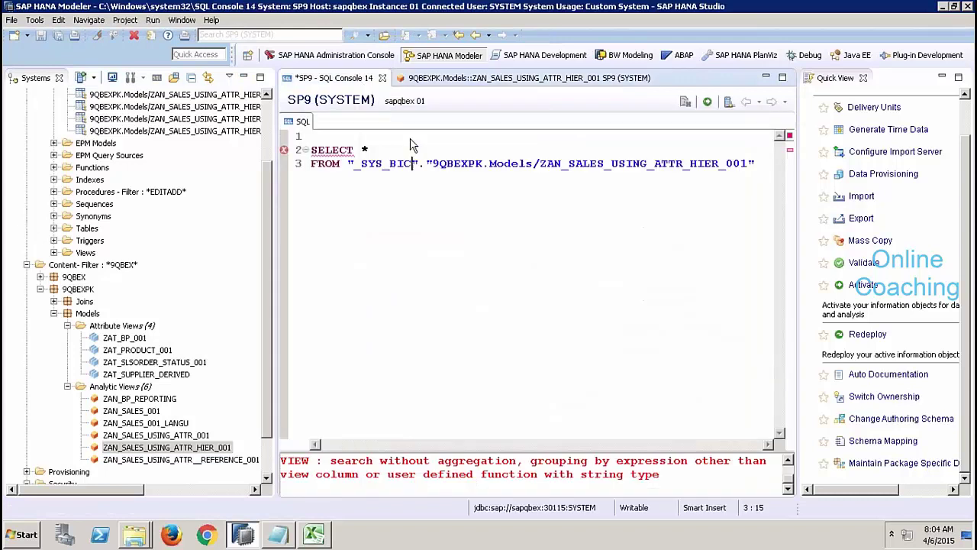
Step: Replace the asterisk in the SELECT clause with "COMPANYNAME", SUM("GROSSAMOUNT")
{"action": "left_click", "coordinate": [374, 148]}
{"action": "key", "text": "BackSpace"}
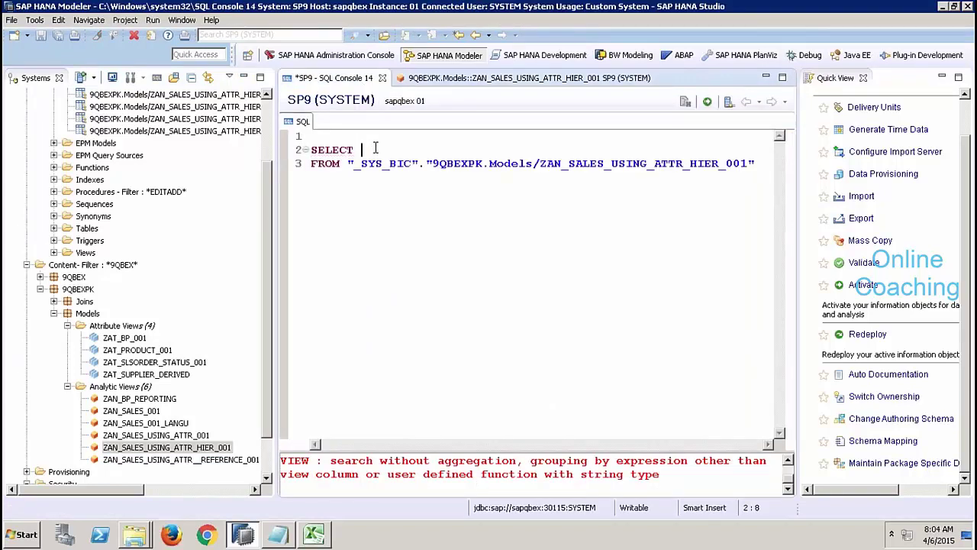
{"action": "type", "text": "\"COMPANYNAME"}
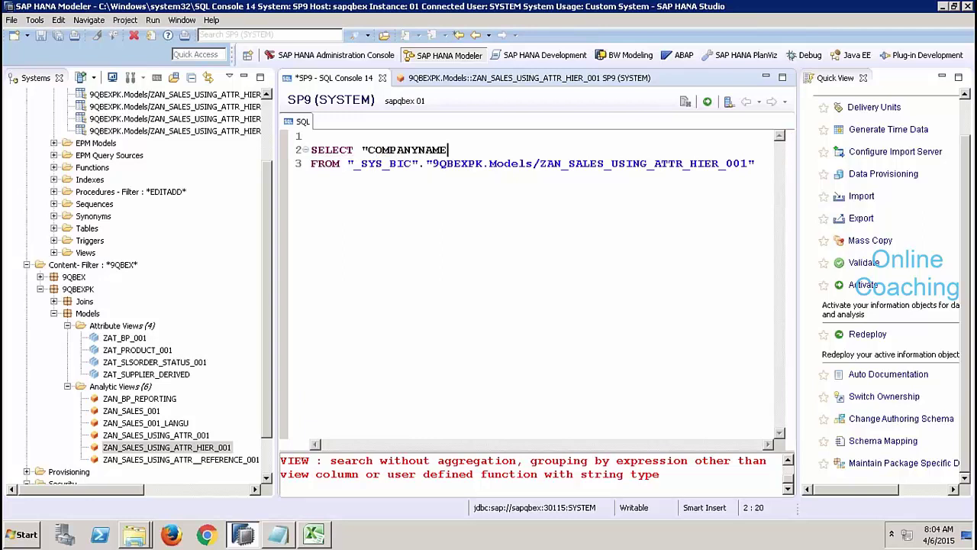
{"action": "type", "text": "\", \""}
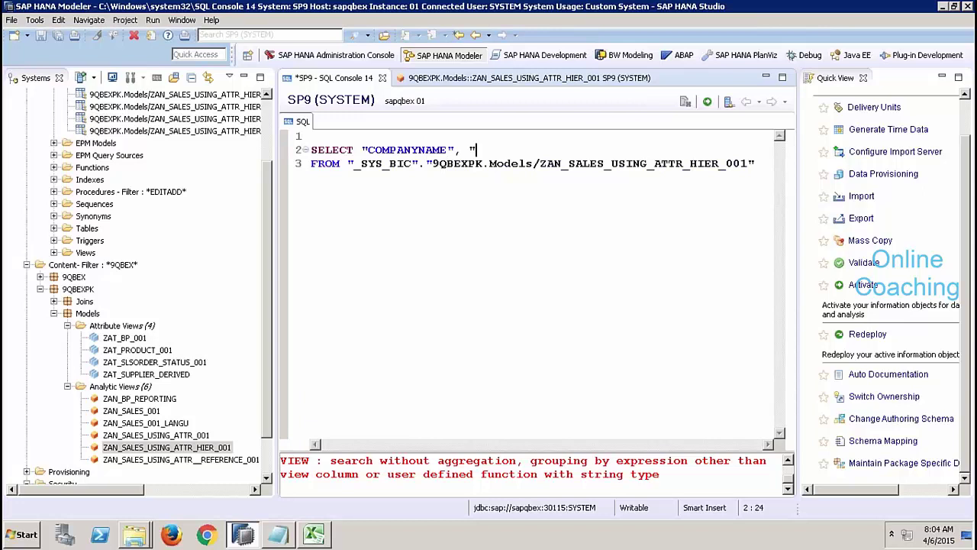
{"action": "type", "text": "SUM(\"GROSSAMOU"}
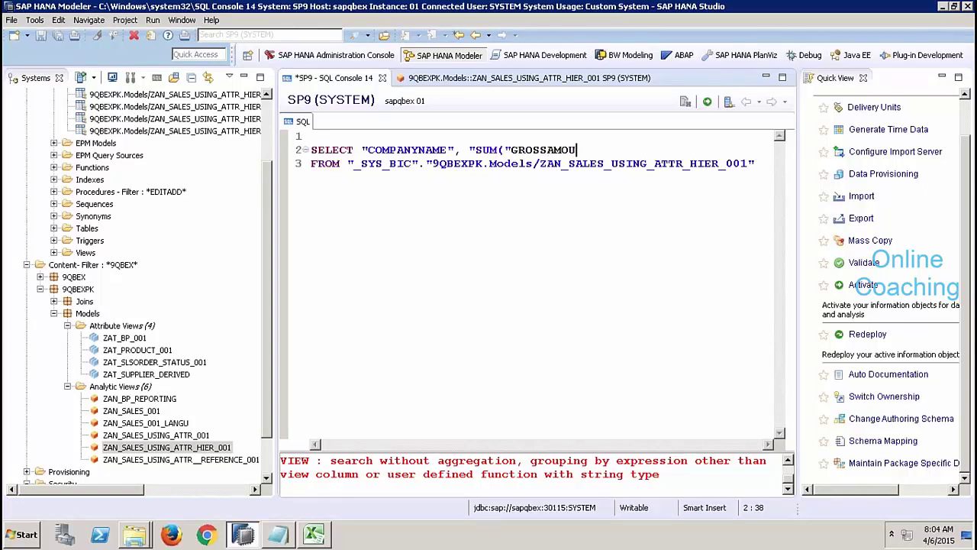
{"action": "type", "text": "NT\")"}
{"action": "left_click", "coordinate": [547, 149]}
{"action": "key", "text": "Right"}
{"action": "key", "text": "Right"}
{"action": "key", "text": "Right"}
{"action": "key", "text": "Right"}
{"action": "key", "text": "Left"}
{"action": "key", "text": "BackSpace"}
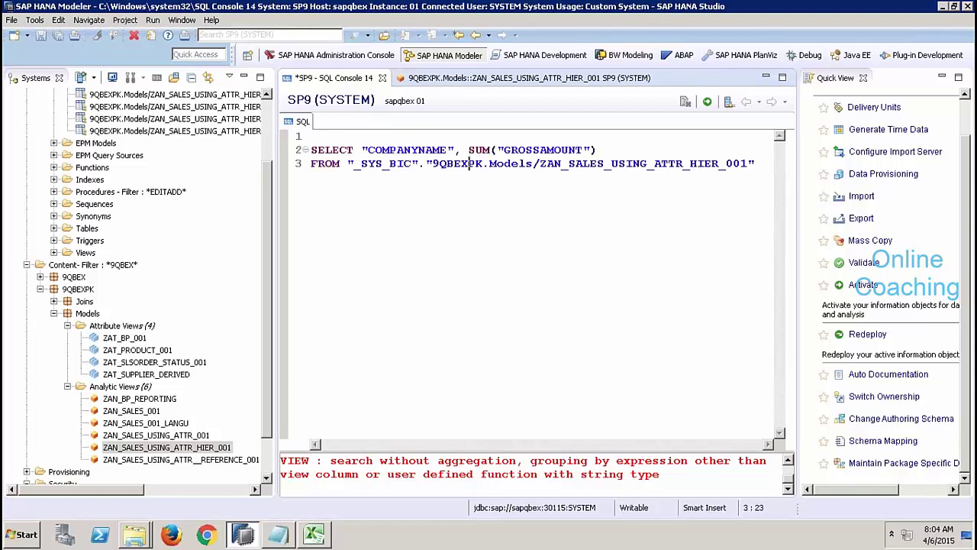
Step: Add GROUP BY "COMPANYNAME" below the FROM line, execute the query and return to its SQL text
{"action": "key", "text": "End"}
{"action": "key", "text": "Return"}
{"action": "type", "text": "GROYP"}
{"action": "key", "text": "BackSpace"}
{"action": "key", "text": "BackSpace"}
{"action": "key", "text": "BackSpace"}
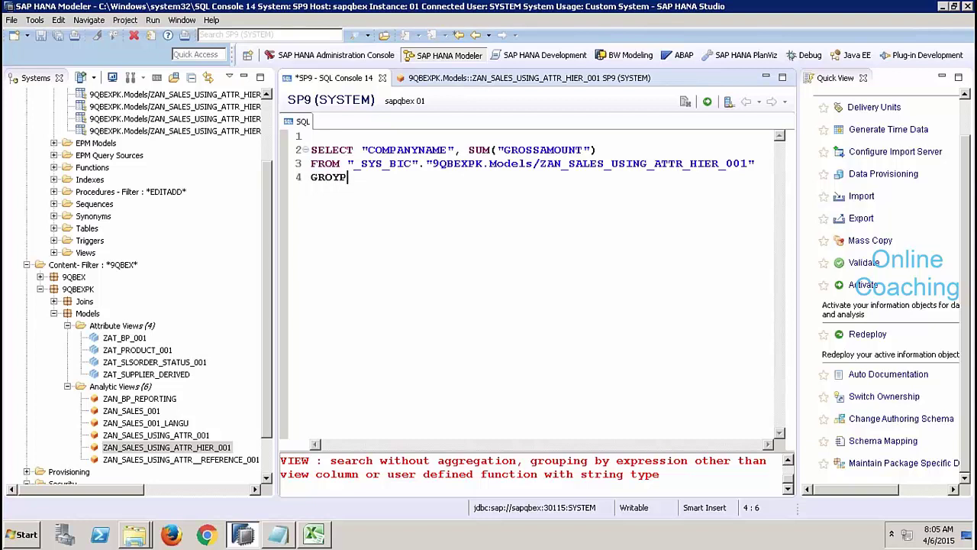
{"action": "type", "text": "UP BY \"COMP"}
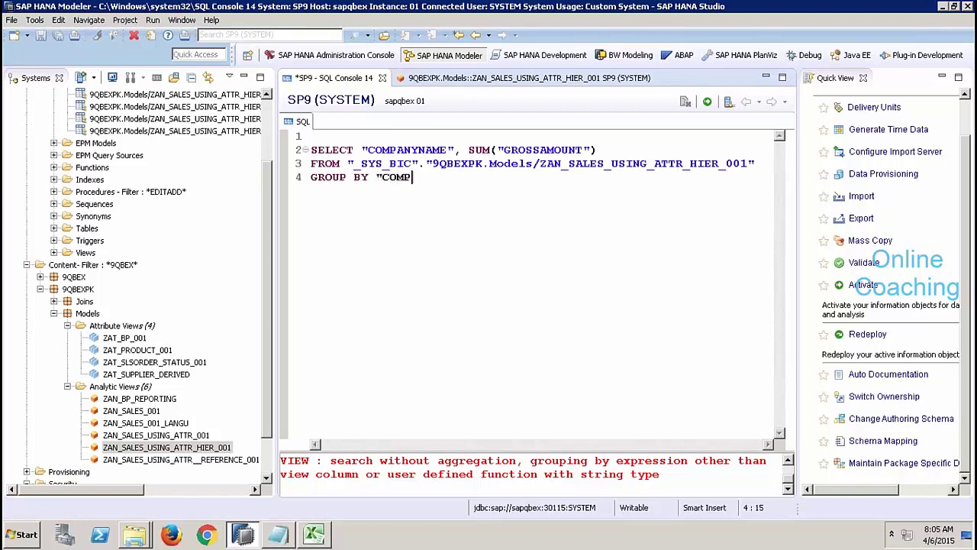
{"action": "type", "text": "ANYNAME\""}
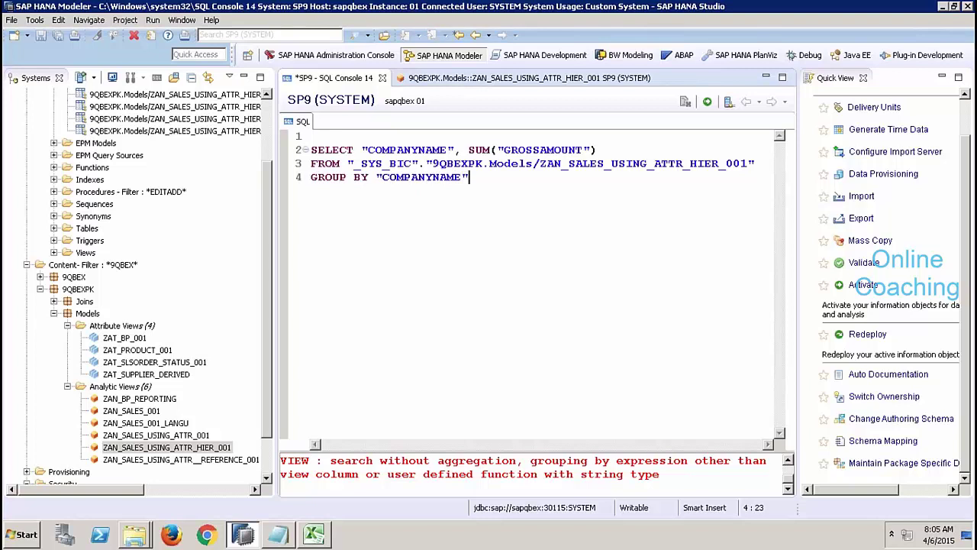
{"action": "left_click", "coordinate": [707, 101]}
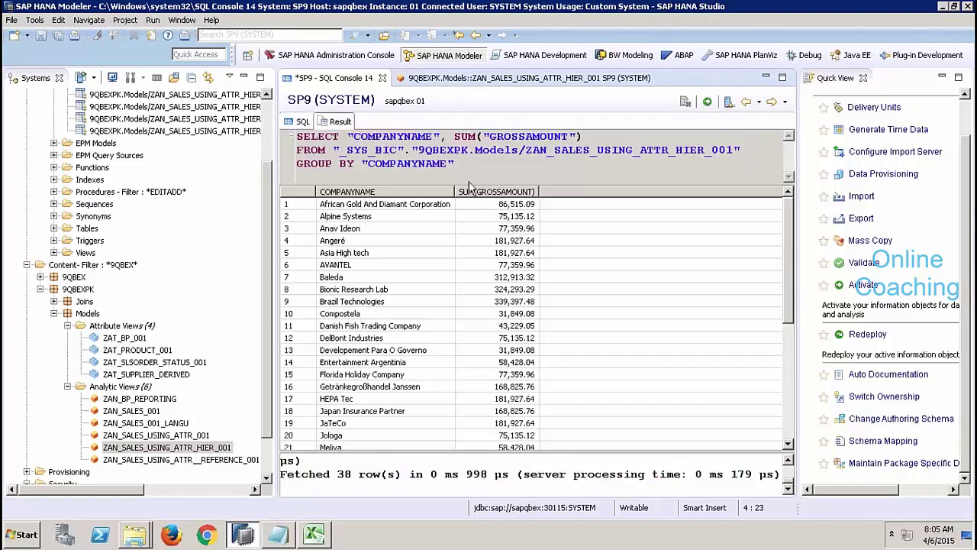
{"action": "left_click", "coordinate": [298, 122]}
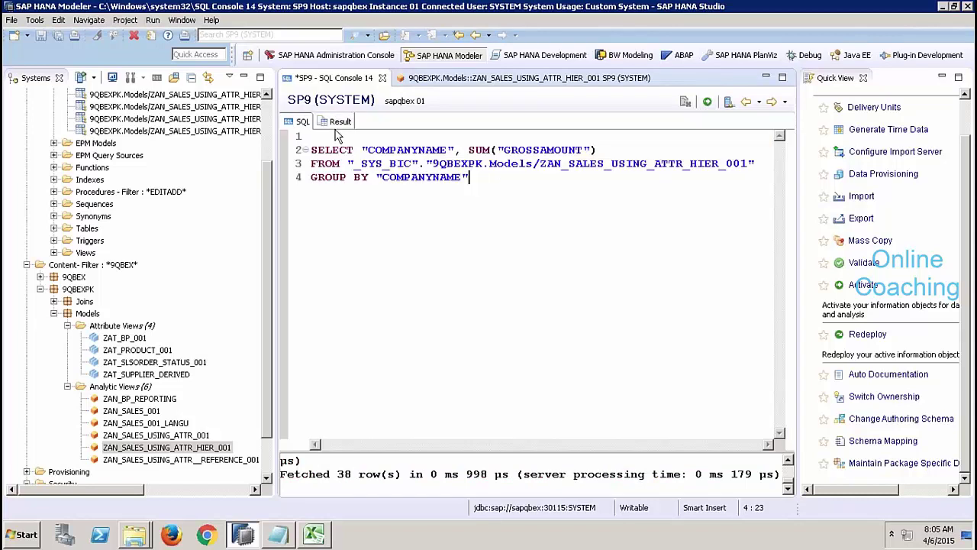
Step: Visualize the execution plan of the entire SELECT statement and accept the switch to the SAP HANA PlanViz perspective
{"action": "left_click_drag", "start_coordinate": [470, 177], "coordinate": [305, 139]}
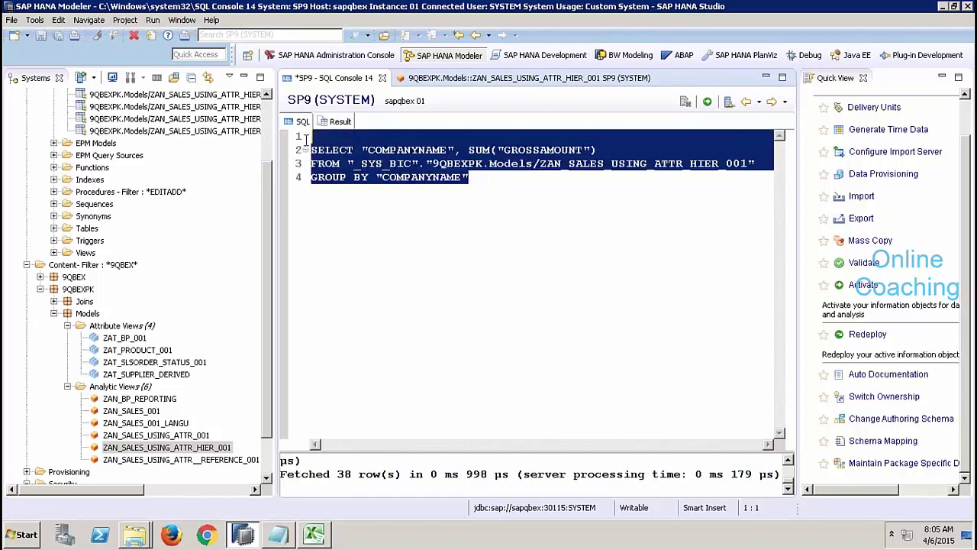
{"action": "right_click", "coordinate": [388, 164]}
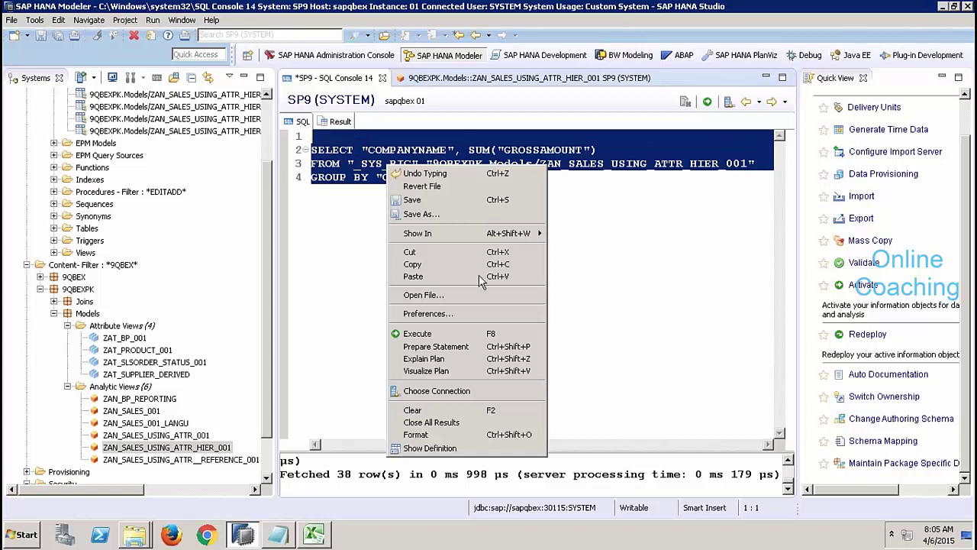
{"action": "left_click", "coordinate": [457, 371]}
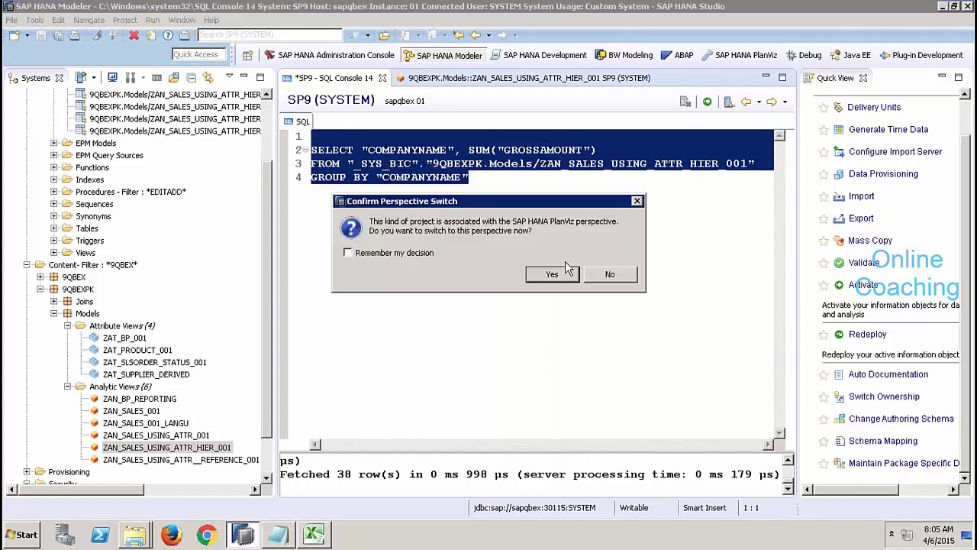
{"action": "left_click", "coordinate": [553, 274]}
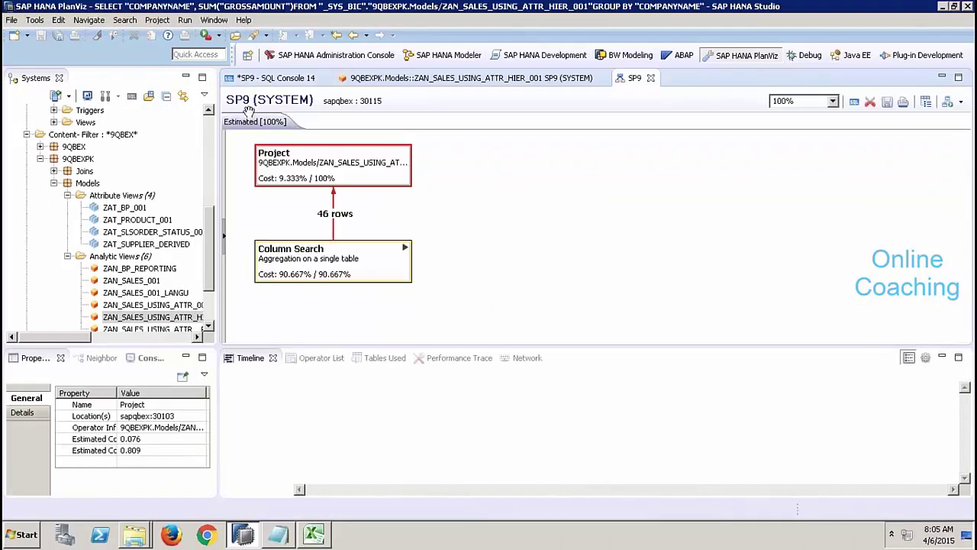
{"action": "left_click", "coordinate": [185, 77]}
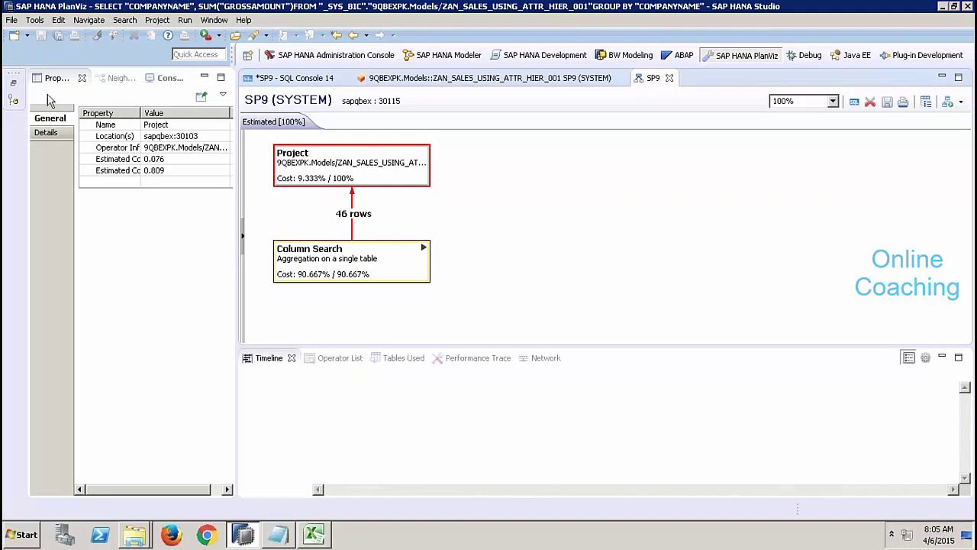
{"action": "left_click", "coordinate": [13, 84]}
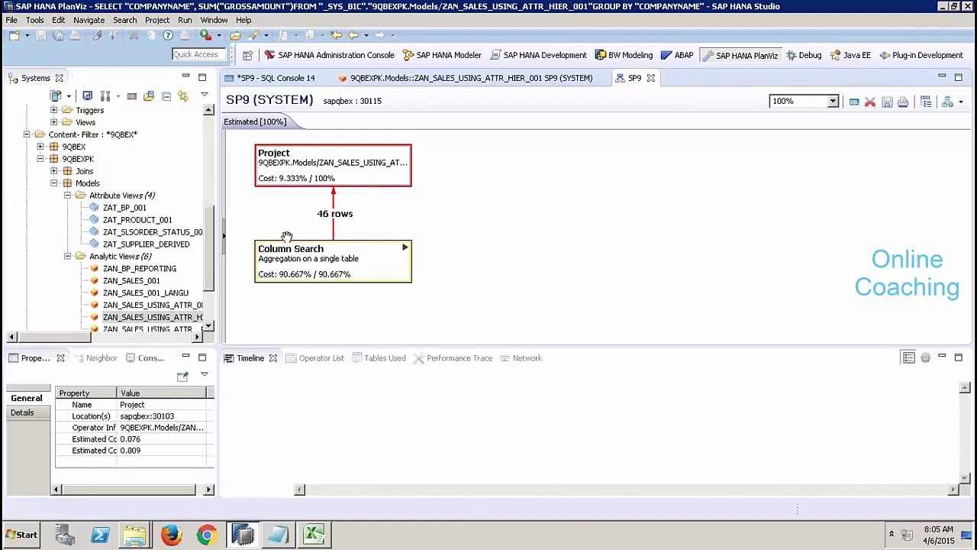
Step: Expand the Column Search node of the estimated plan and examine its Project, Aggregation and Analytic View nodes
{"action": "left_click", "coordinate": [367, 254]}
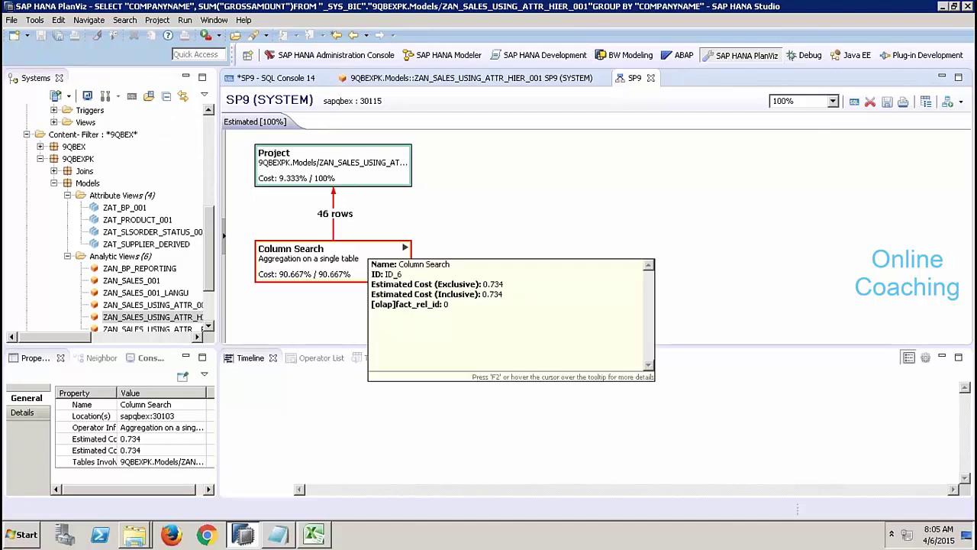
{"action": "left_click", "coordinate": [334, 162]}
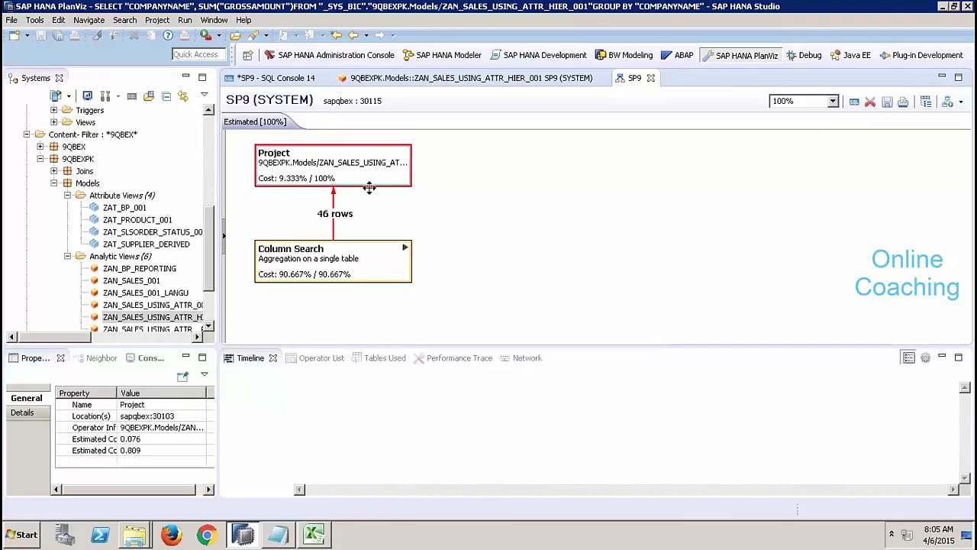
{"action": "left_click", "coordinate": [405, 247]}
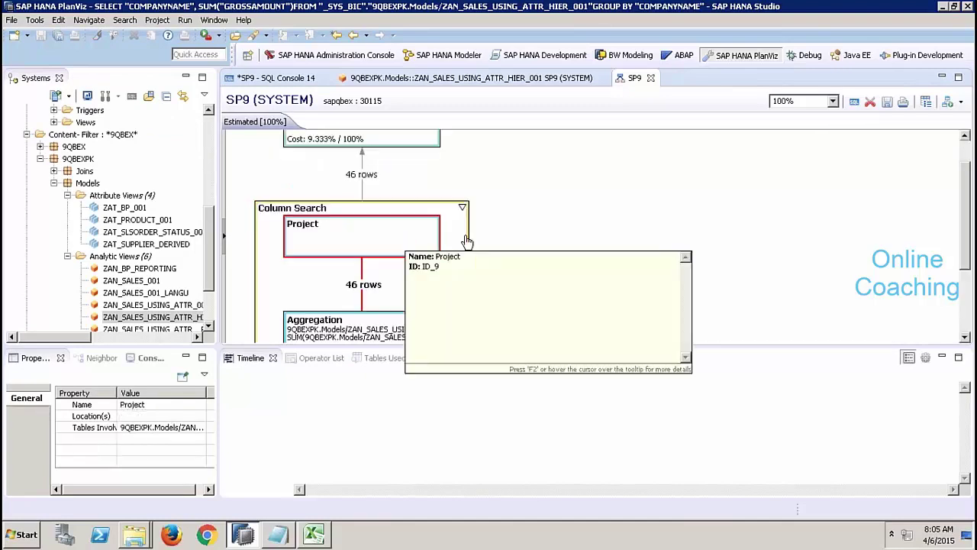
{"action": "left_click_drag", "start_coordinate": [967, 187], "coordinate": [975, 258]}
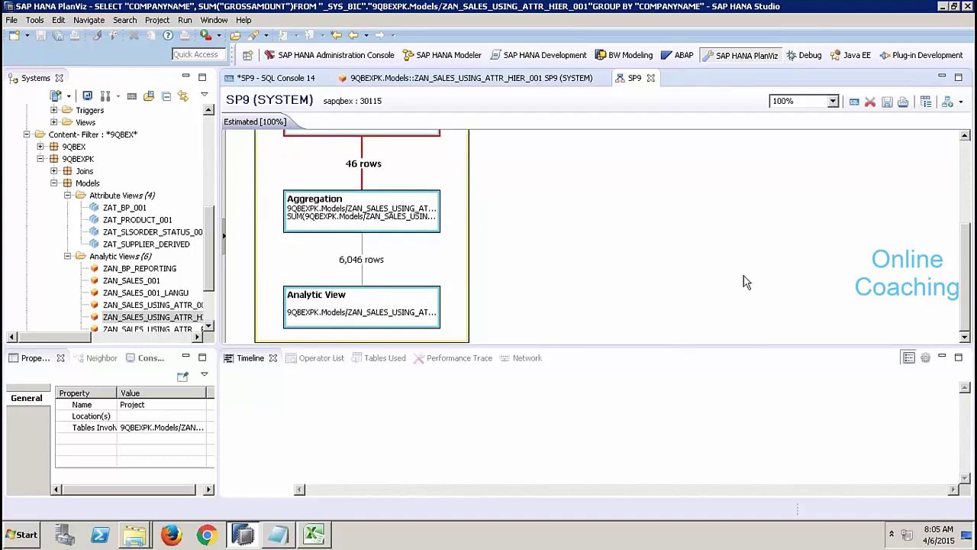
{"action": "left_click", "coordinate": [348, 304]}
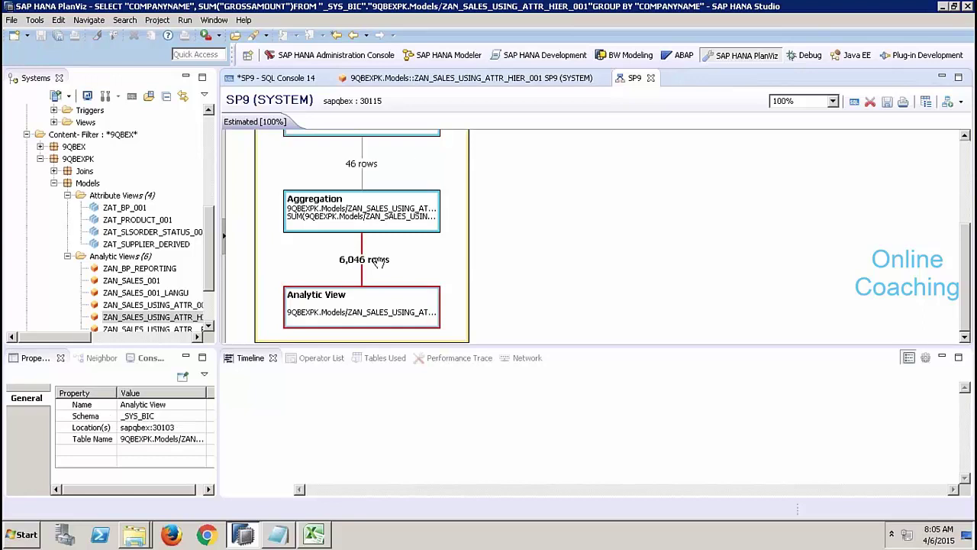
{"action": "left_click", "coordinate": [352, 200]}
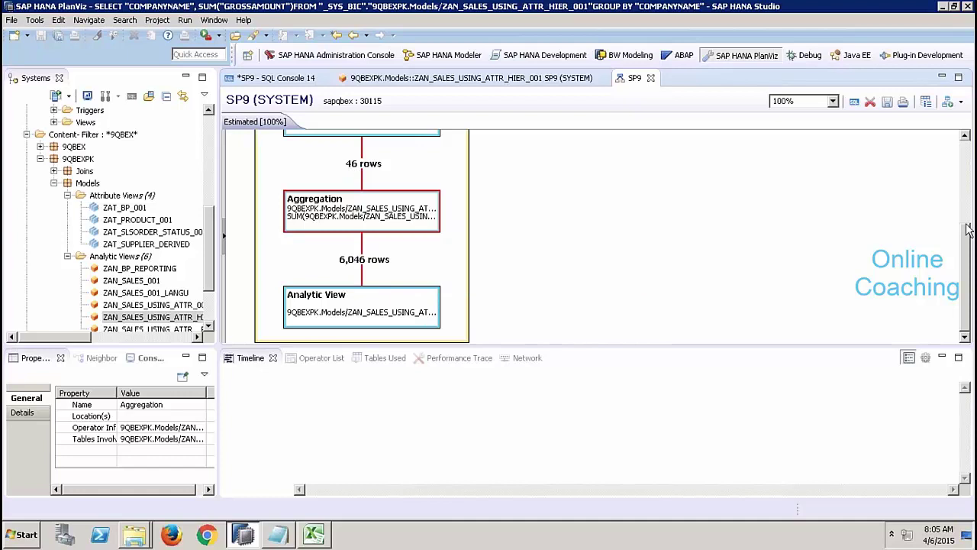
{"action": "scroll", "coordinate": [967, 235], "scroll_direction": "up", "scroll_amount": 3}
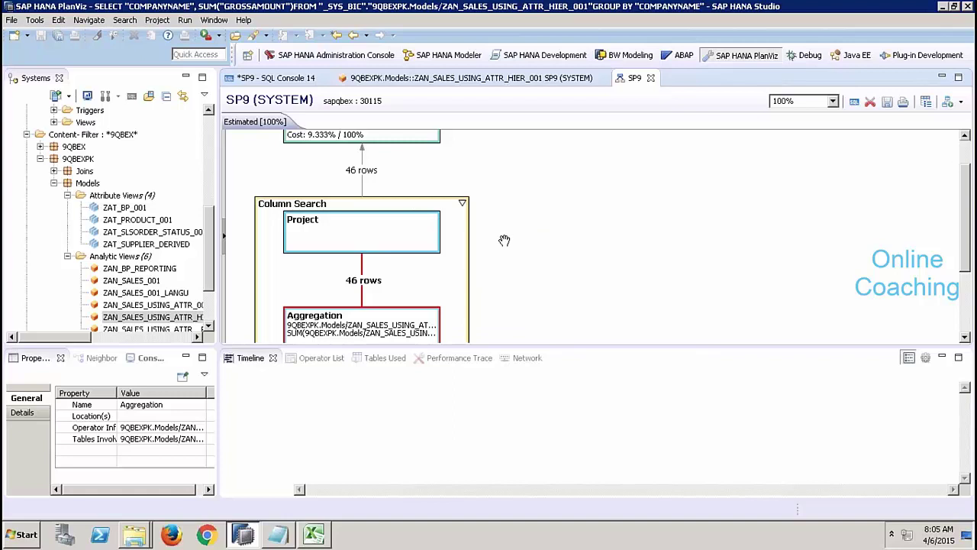
Step: Execute the visualized plan with its results displayed and show the Executed Plan graph enlarged over the result table
{"action": "left_click", "coordinate": [451, 227]}
{"action": "right_click", "coordinate": [452, 228]}
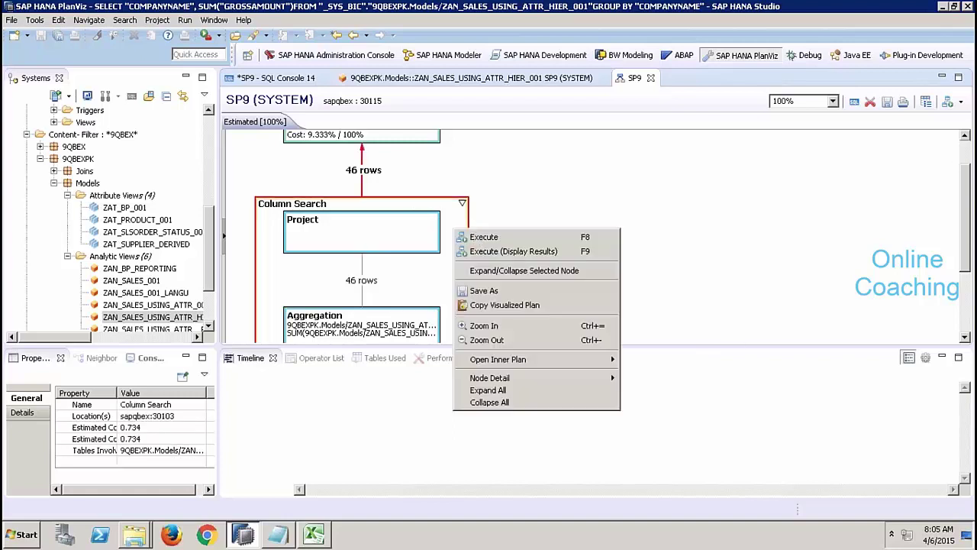
{"action": "left_click", "coordinate": [513, 252]}
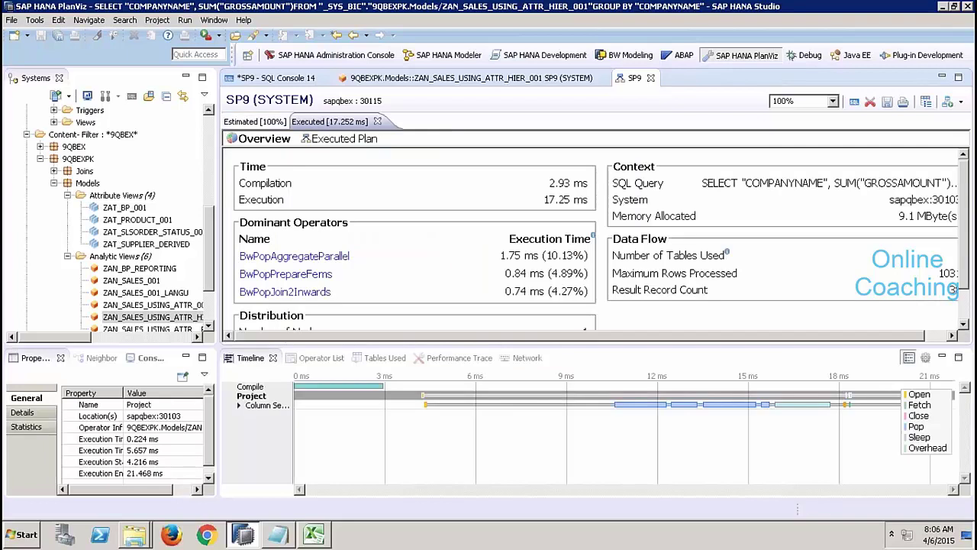
{"action": "left_click", "coordinate": [333, 140]}
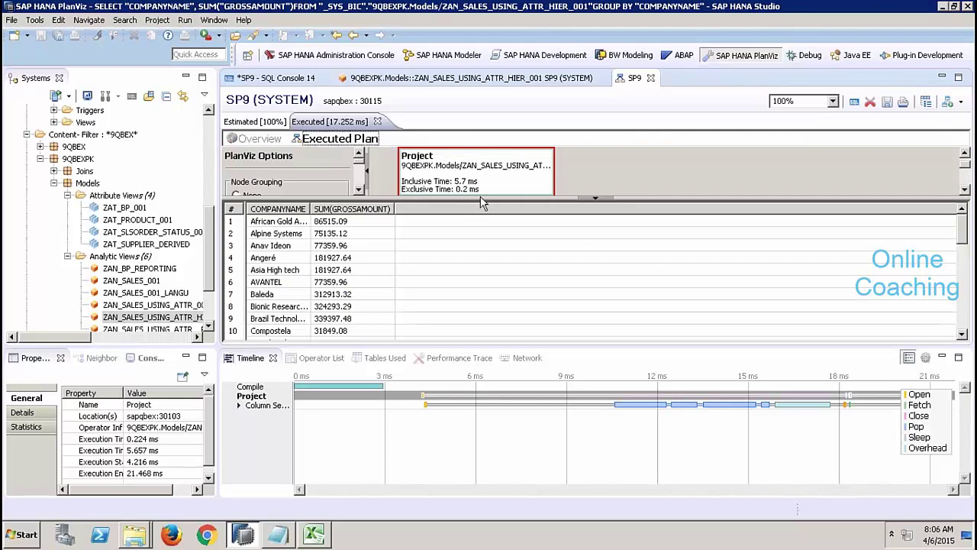
{"action": "left_click_drag", "start_coordinate": [481, 200], "coordinate": [779, 332]}
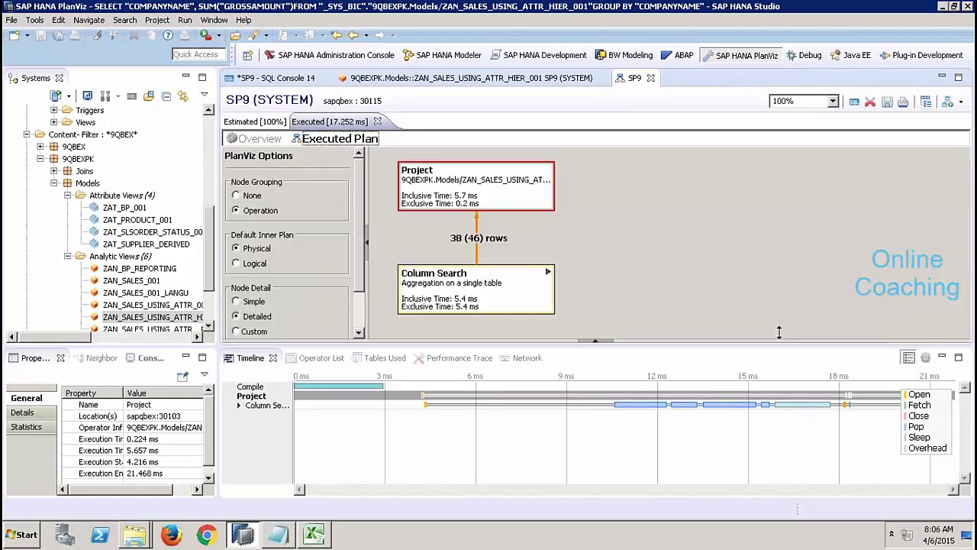
Step: Expand the Column Search and Analytical Search nodes of the executed plan and examine their operators down to BwPopSearch
{"action": "left_click", "coordinate": [548, 272]}
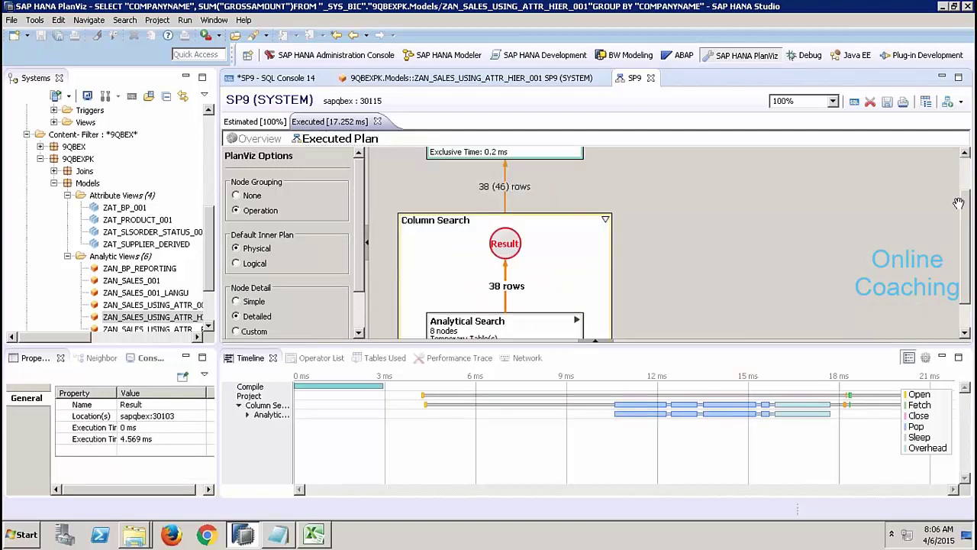
{"action": "scroll", "coordinate": [954, 229], "scroll_direction": "down", "scroll_amount": 2}
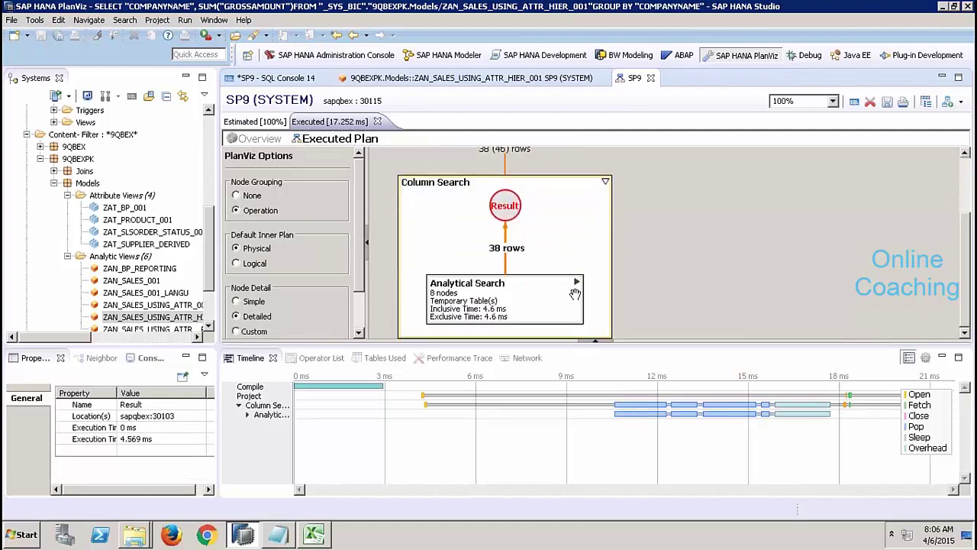
{"action": "left_click", "coordinate": [576, 283]}
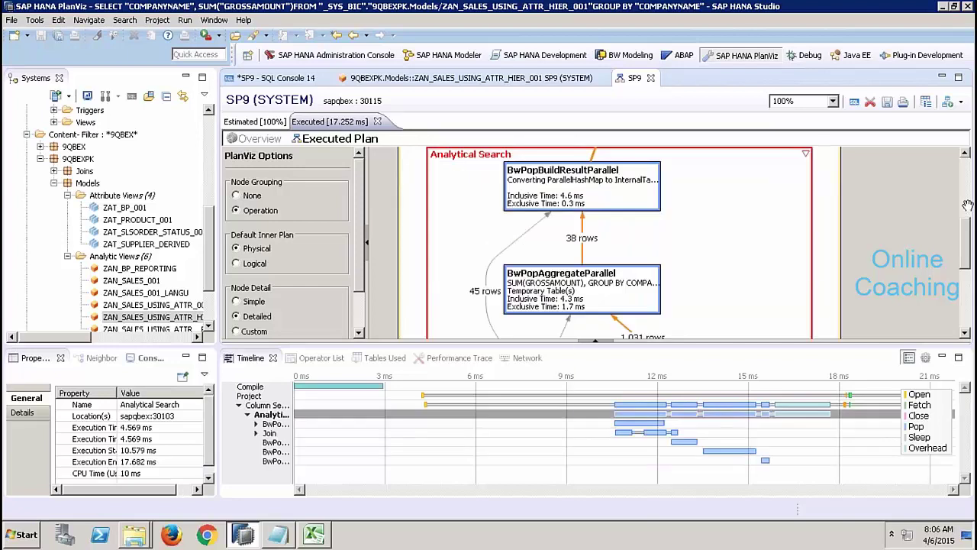
{"action": "left_click_drag", "start_coordinate": [968, 232], "coordinate": [970, 311]}
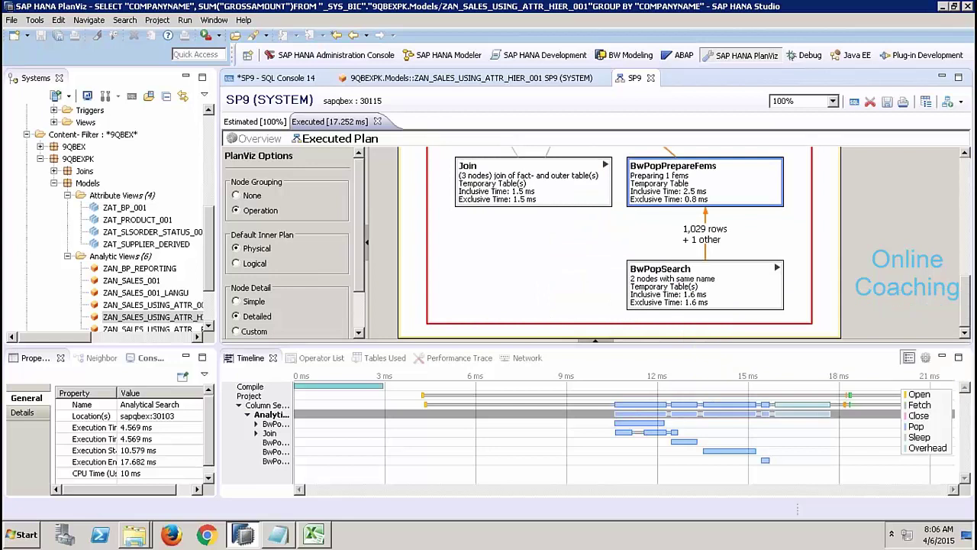
{"action": "left_click", "coordinate": [638, 268]}
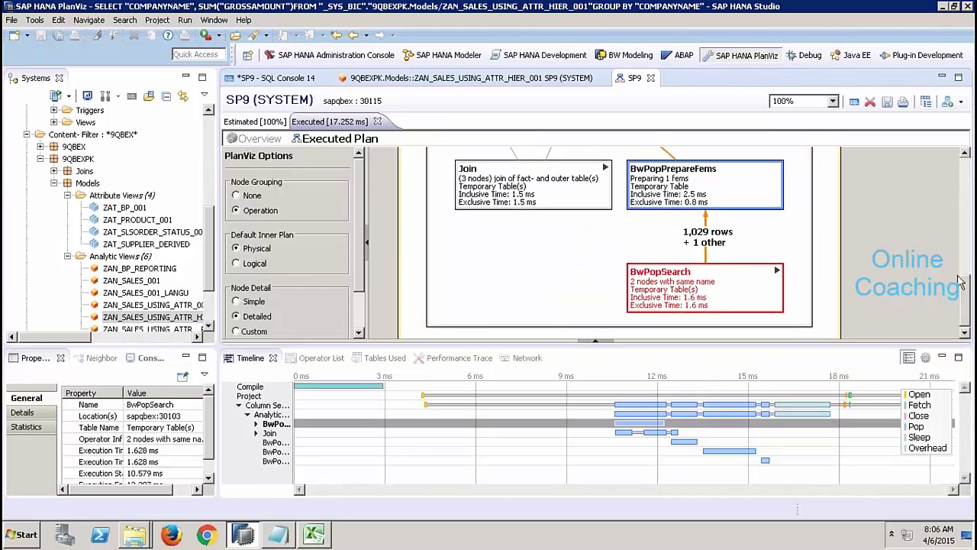
{"action": "left_click_drag", "start_coordinate": [960, 281], "coordinate": [933, 227]}
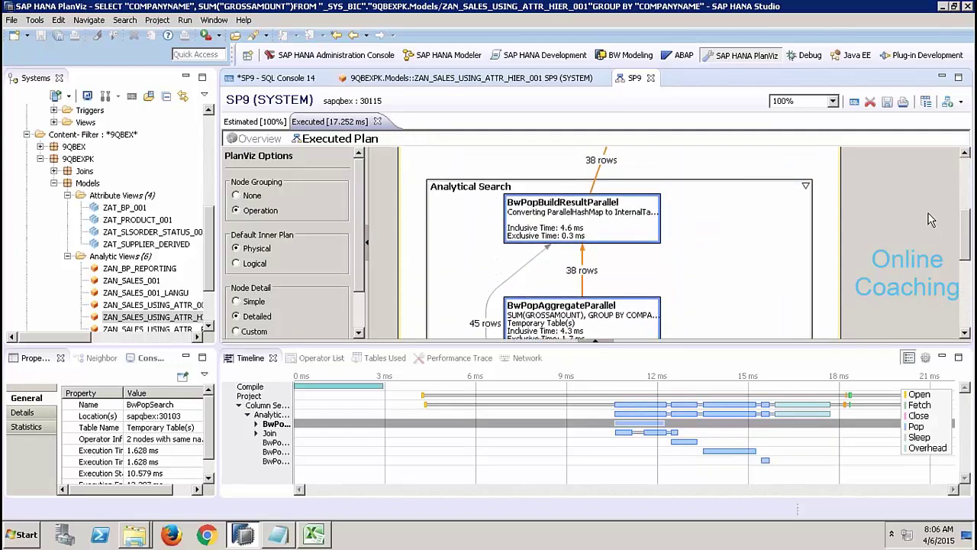
{"action": "scroll", "coordinate": [933, 223], "scroll_direction": "down", "scroll_amount": 5}
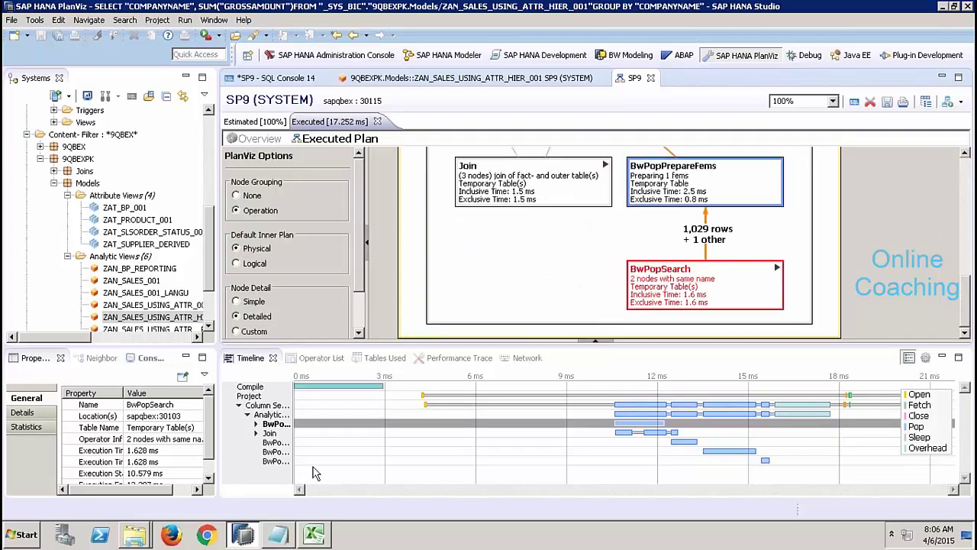
Step: Widen the timeline's operator name column and expand the first nested BwPopSearch down to its LIKE Predicate
{"action": "left_click", "coordinate": [293, 446]}
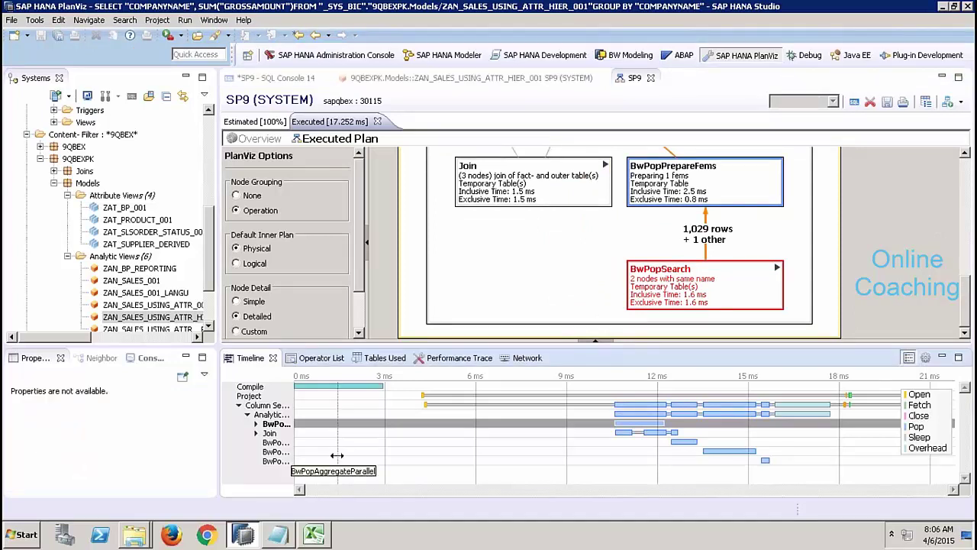
{"action": "left_click_drag", "start_coordinate": [293, 447], "coordinate": [340, 449]}
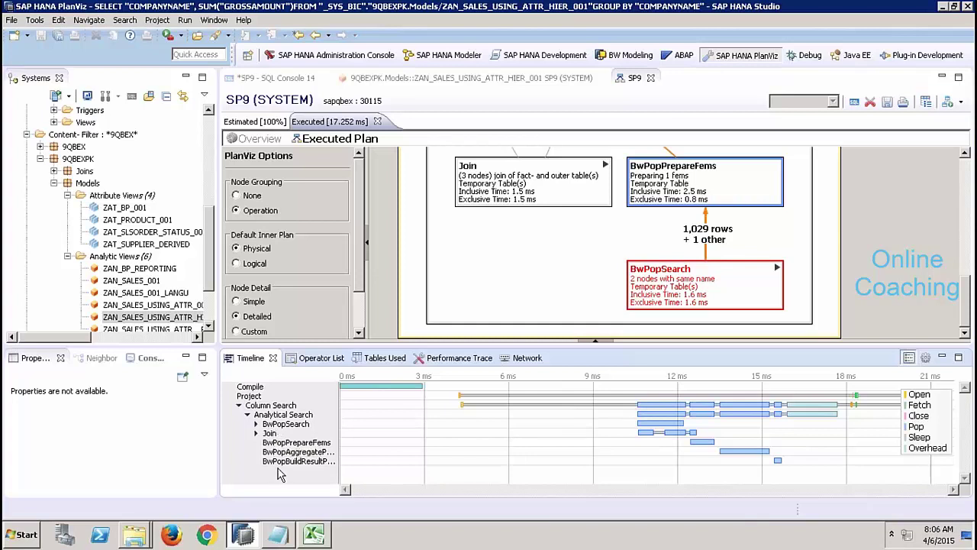
{"action": "left_click", "coordinate": [255, 424]}
{"action": "left_click", "coordinate": [255, 425]}
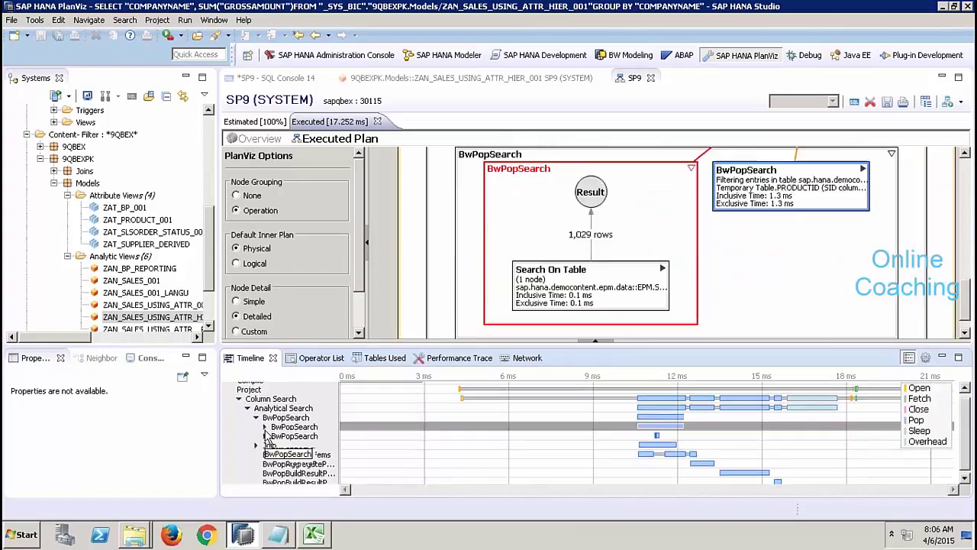
{"action": "left_click", "coordinate": [266, 433]}
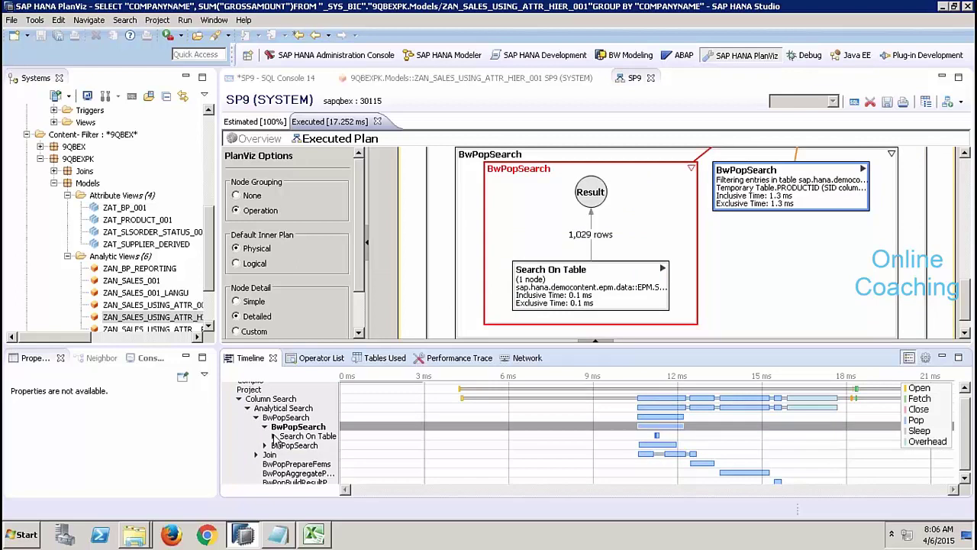
{"action": "left_click", "coordinate": [274, 436]}
{"action": "left_click", "coordinate": [317, 437]}
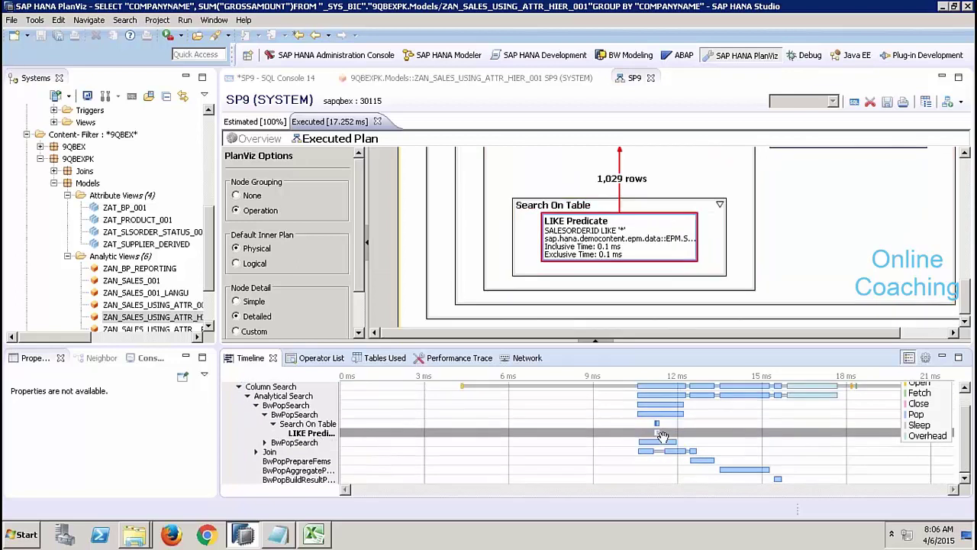
Step: Expand the second nested BwPopSearch in the timeline and locate its LIKE Predicate in the plan graph
{"action": "scroll", "coordinate": [266, 446], "scroll_direction": "down", "scroll_amount": 1}
{"action": "left_click", "coordinate": [264, 439]}
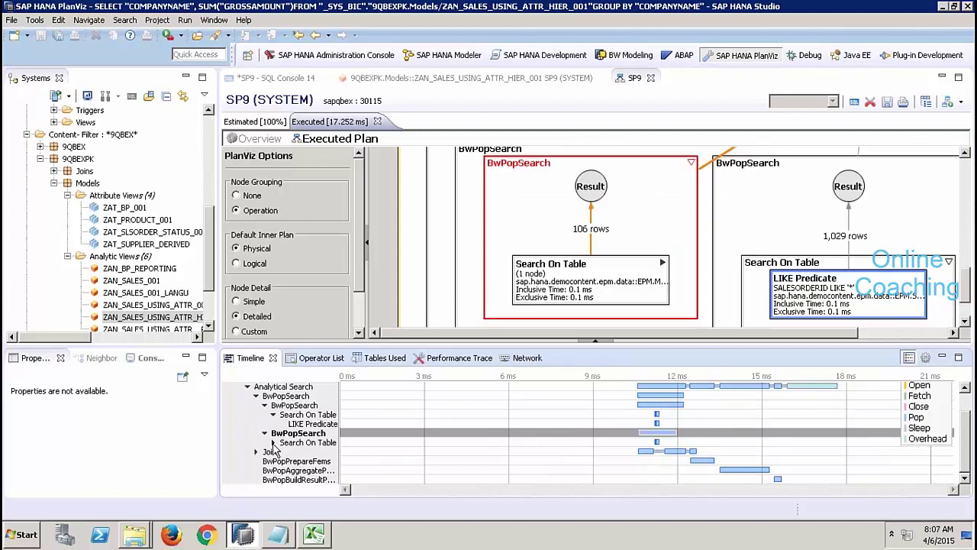
{"action": "left_click", "coordinate": [272, 442]}
{"action": "left_click", "coordinate": [316, 445]}
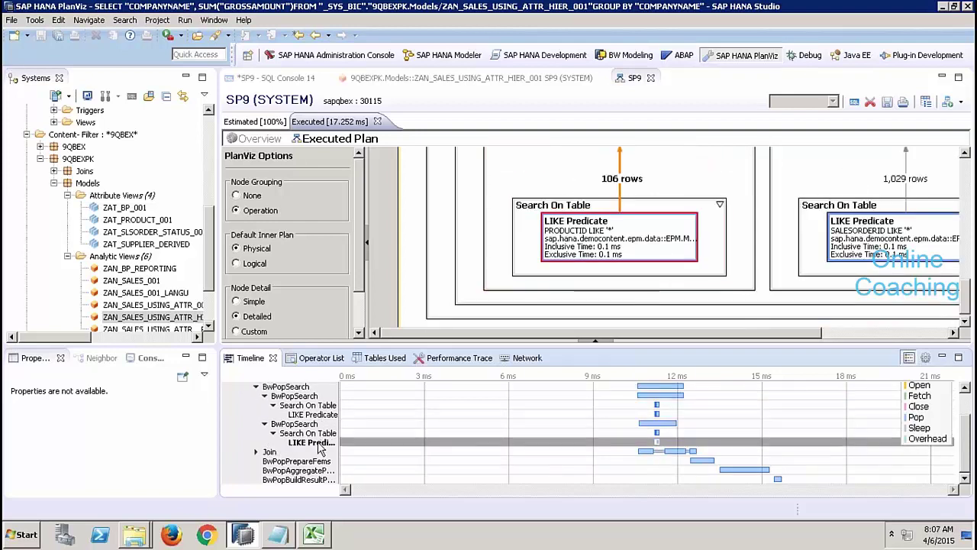
Step: Expand the timeline's Join operator and examine BwPopJoin1Inwards, BwPopJoin2Inwards, BwPopJoin3Inwards and BwPopPrepareFems in the plan graph
{"action": "left_click", "coordinate": [268, 452]}
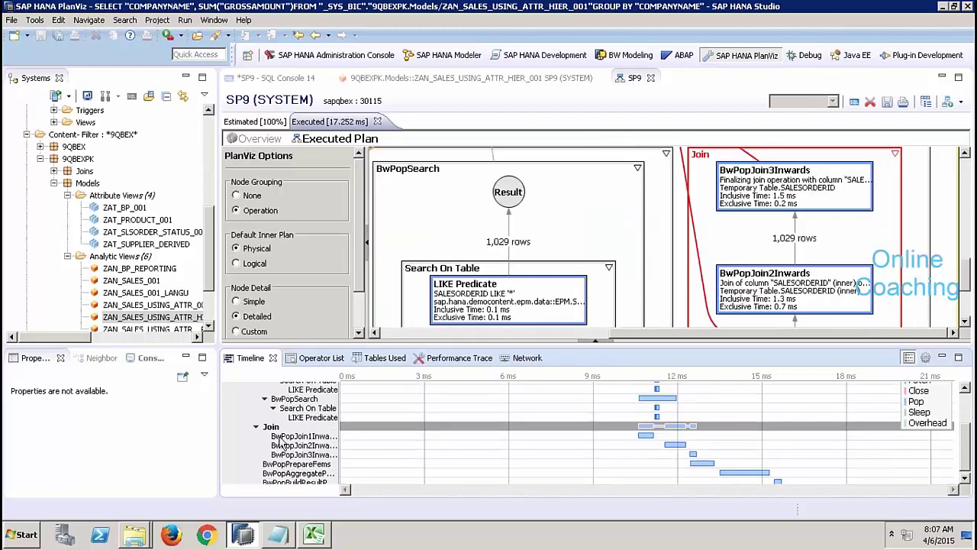
{"action": "left_click", "coordinate": [301, 437]}
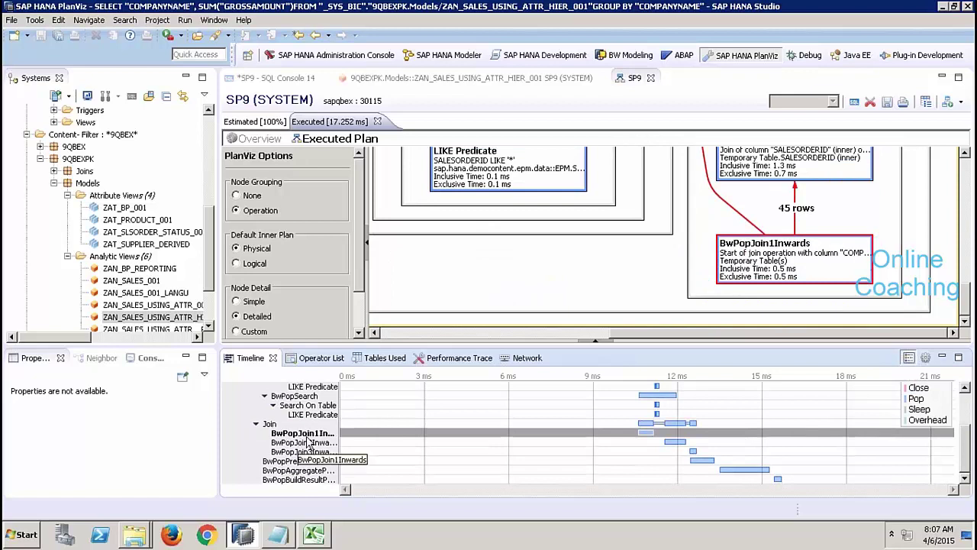
{"action": "left_click", "coordinate": [304, 445]}
{"action": "left_click", "coordinate": [306, 451]}
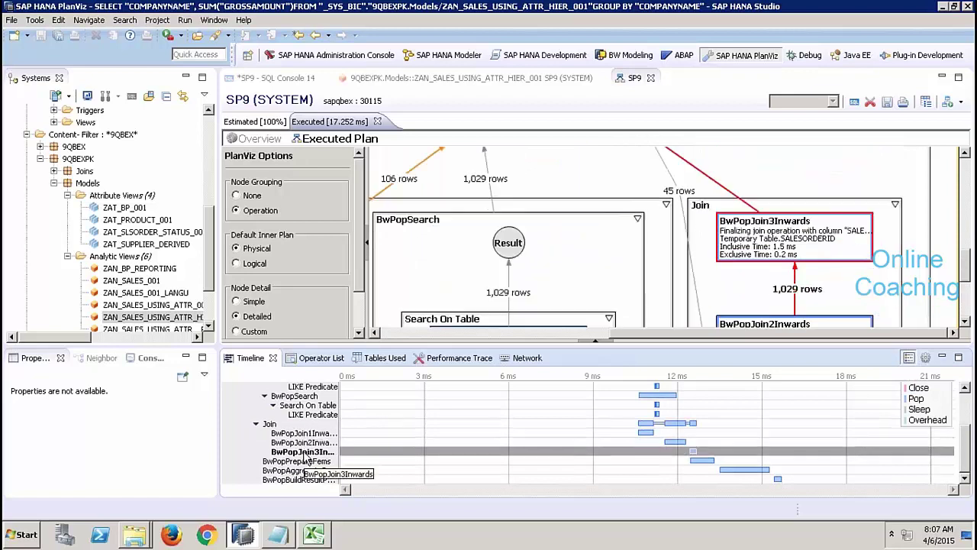
{"action": "left_click", "coordinate": [290, 463]}
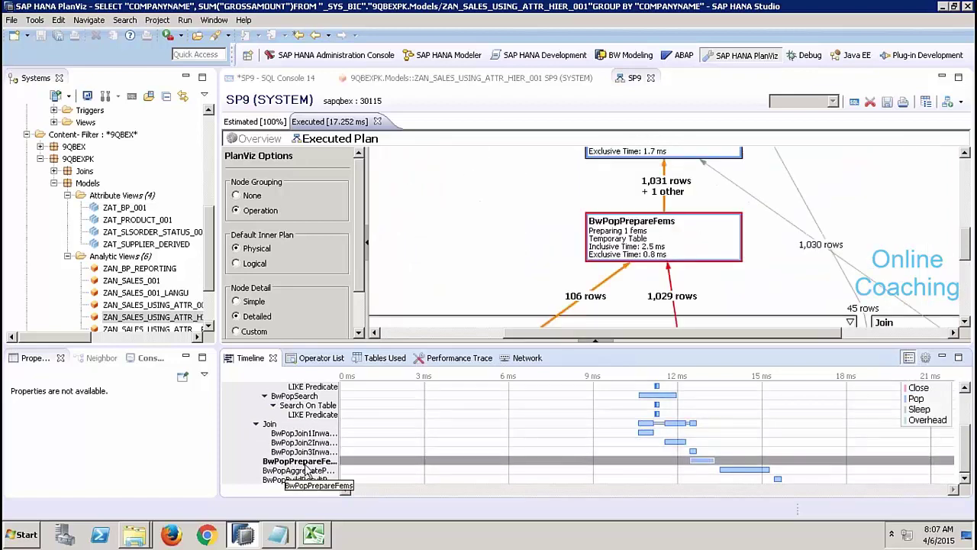
Step: Examine the BwPopAggregateParallel and BwPopBuildResultParallel operators of the executed plan in the plan graph
{"action": "left_click", "coordinate": [306, 471]}
{"action": "left_click", "coordinate": [303, 480]}
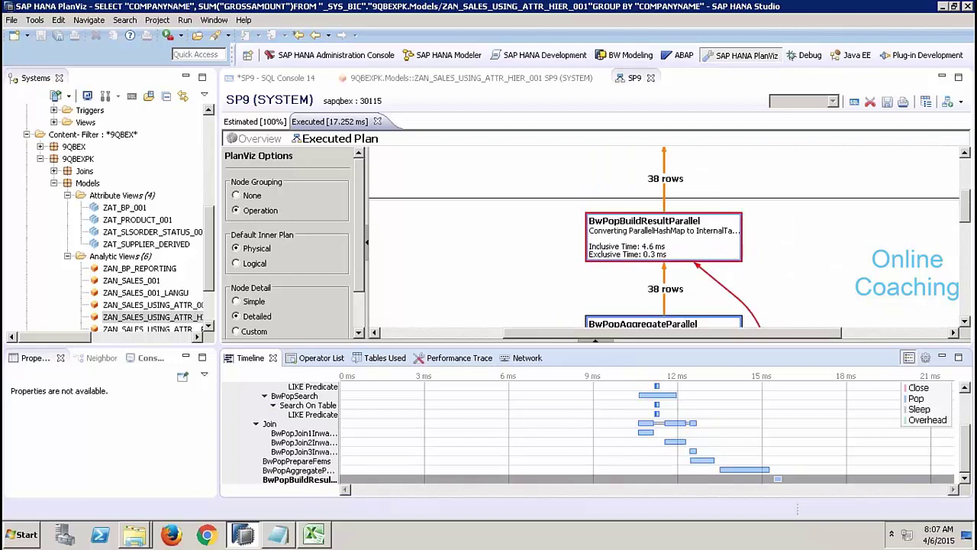
{"action": "mouse_move", "coordinate": [547, 282]}
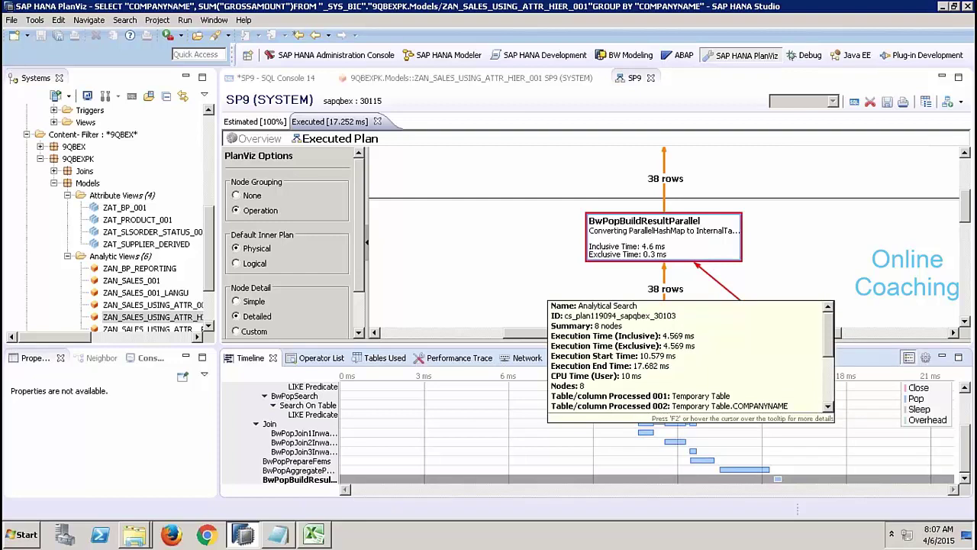
Step: Switch to the SAP HANA Modeler perspective and close all open editors and the Quick View, discarding the SQL console changes
{"action": "left_click", "coordinate": [449, 55]}
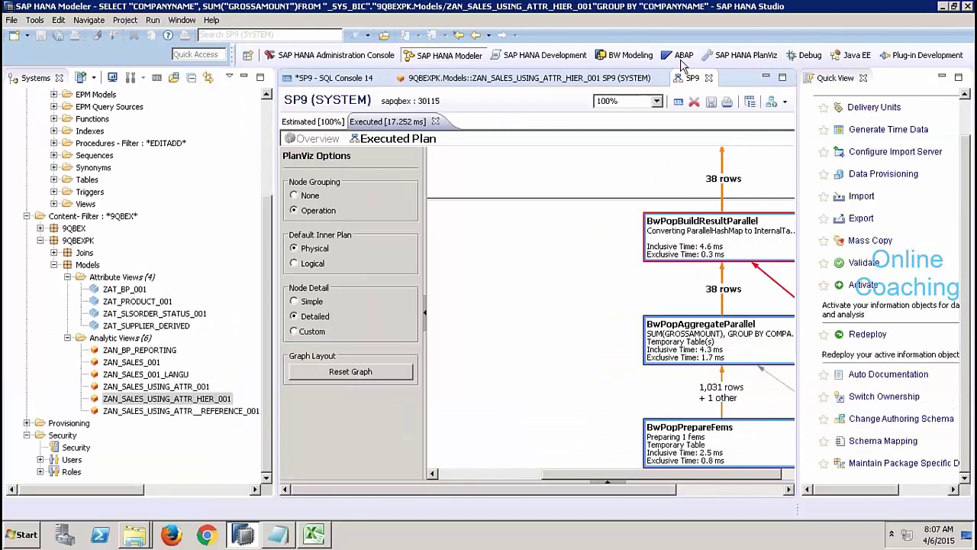
{"action": "left_click", "coordinate": [708, 78]}
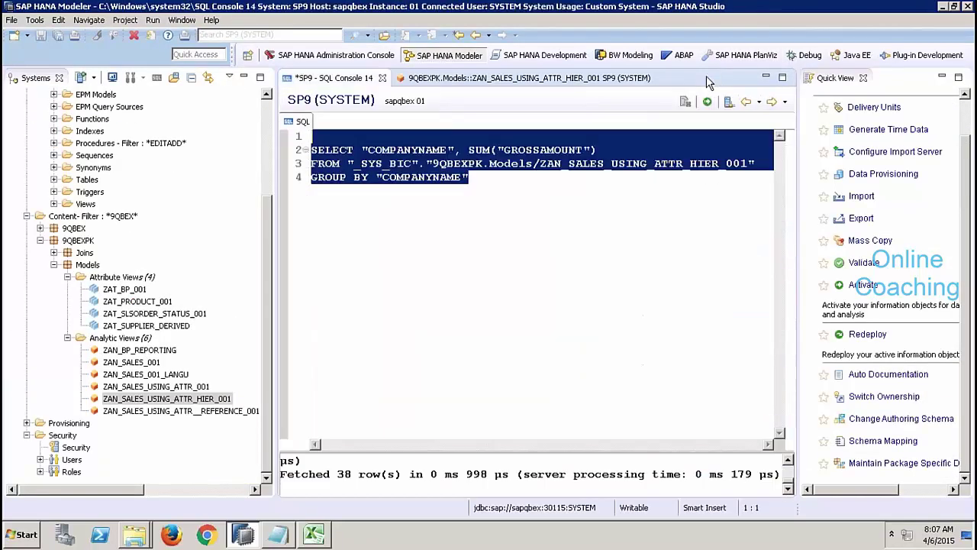
{"action": "left_click", "coordinate": [382, 78]}
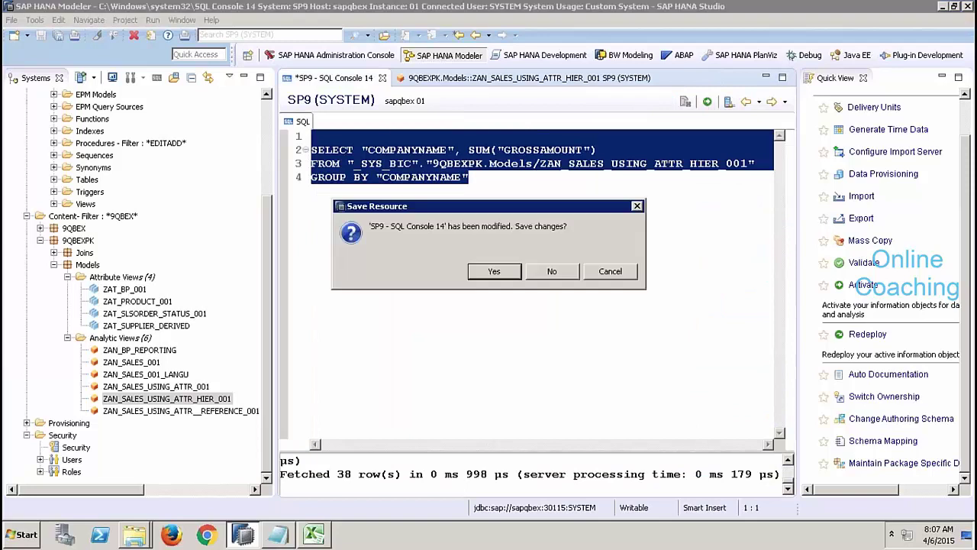
{"action": "left_click", "coordinate": [564, 278]}
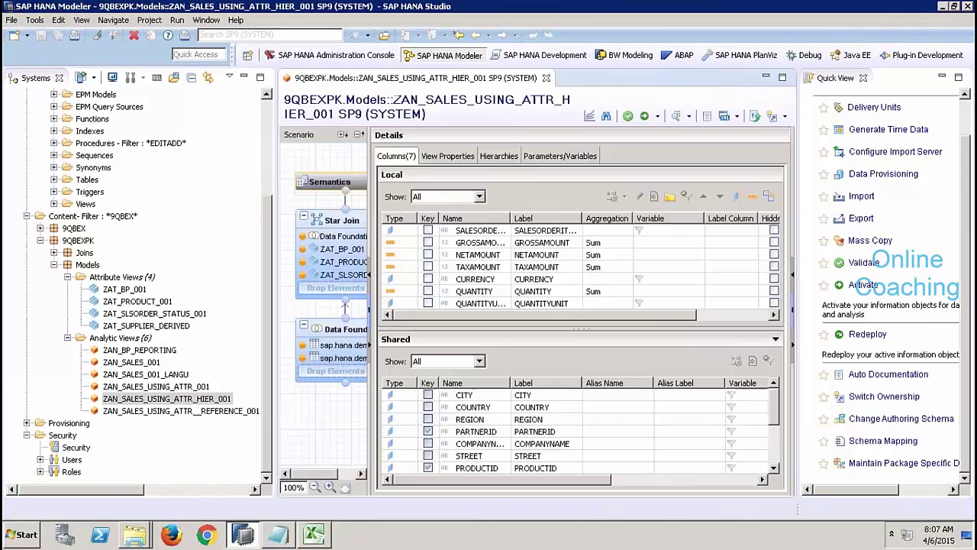
{"action": "left_click", "coordinate": [546, 79]}
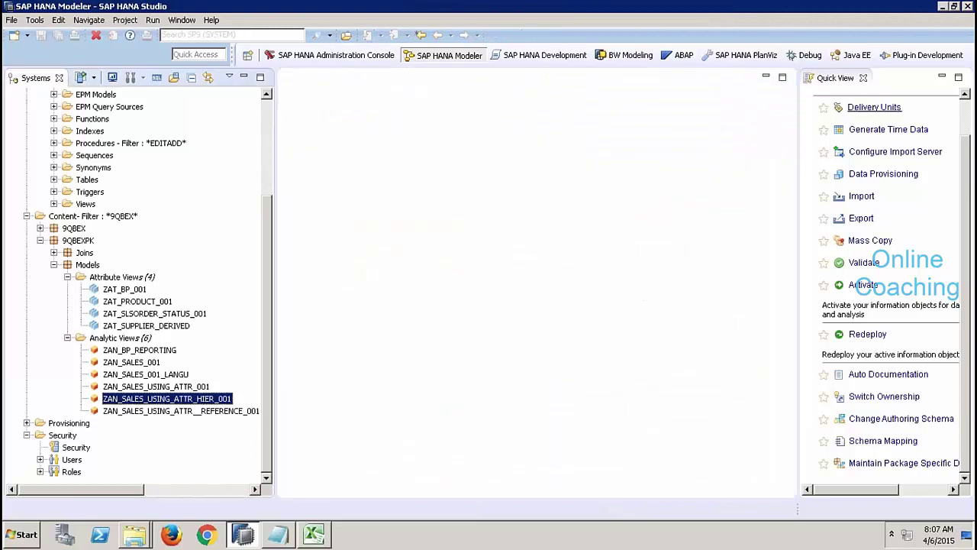
{"action": "left_click", "coordinate": [863, 78]}
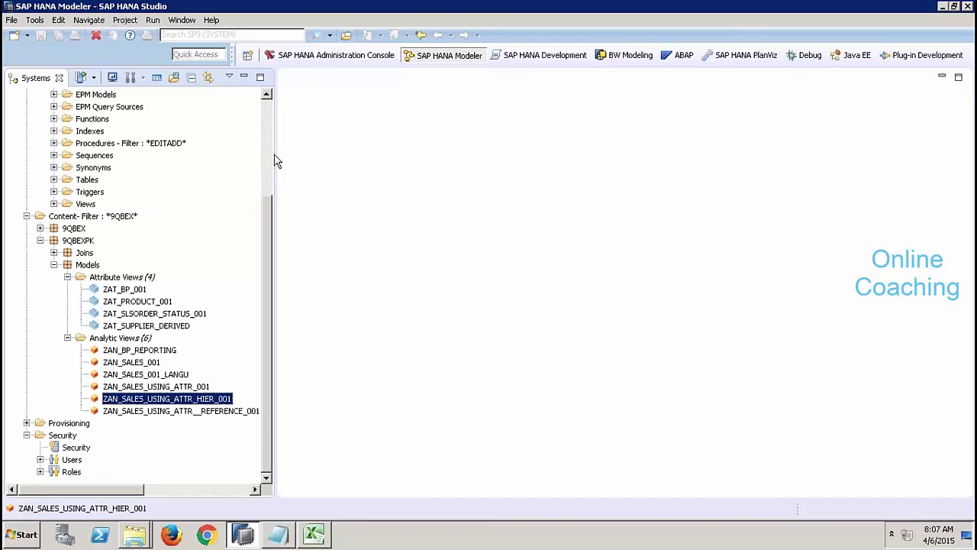
{"action": "left_click", "coordinate": [142, 279]}
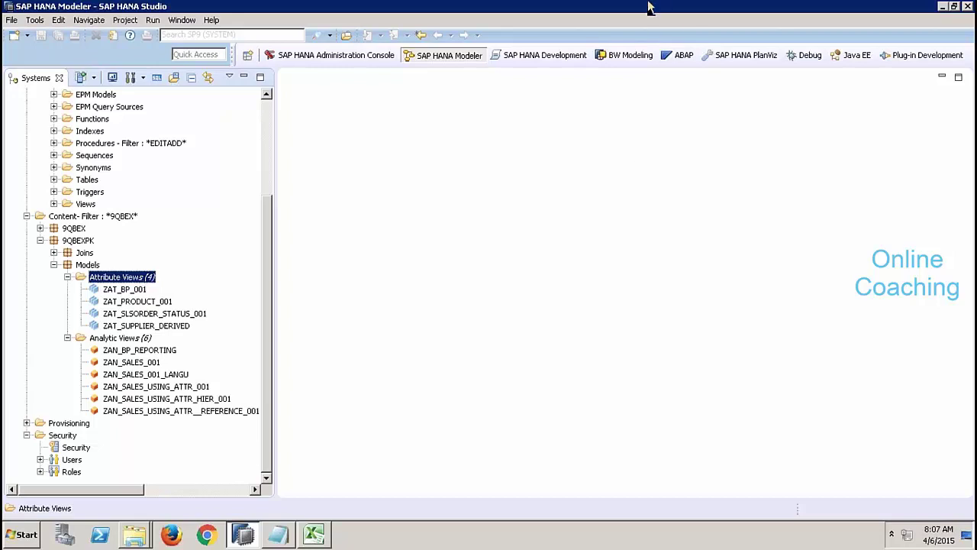
{"action": "mouse_move", "coordinate": [651, 7]}
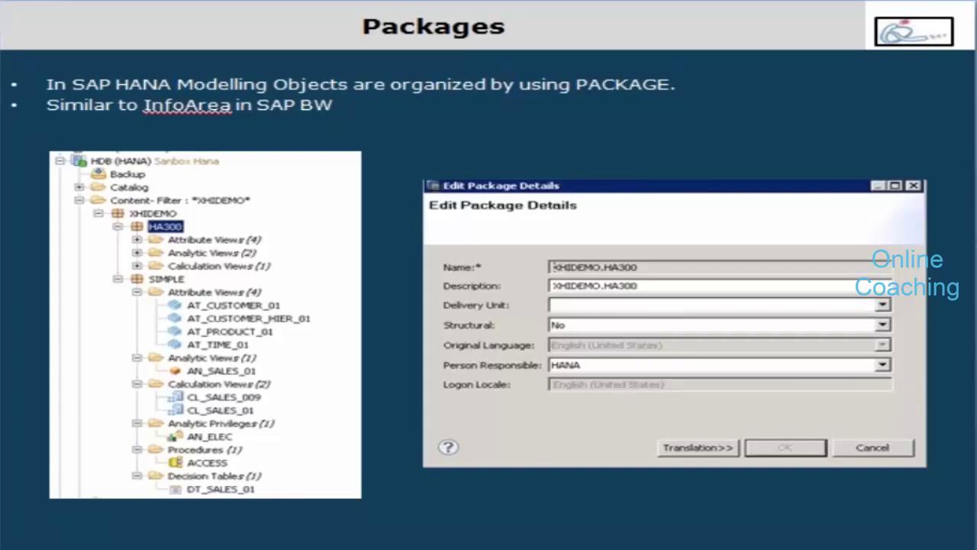
{"action": "key", "text": "Right"}
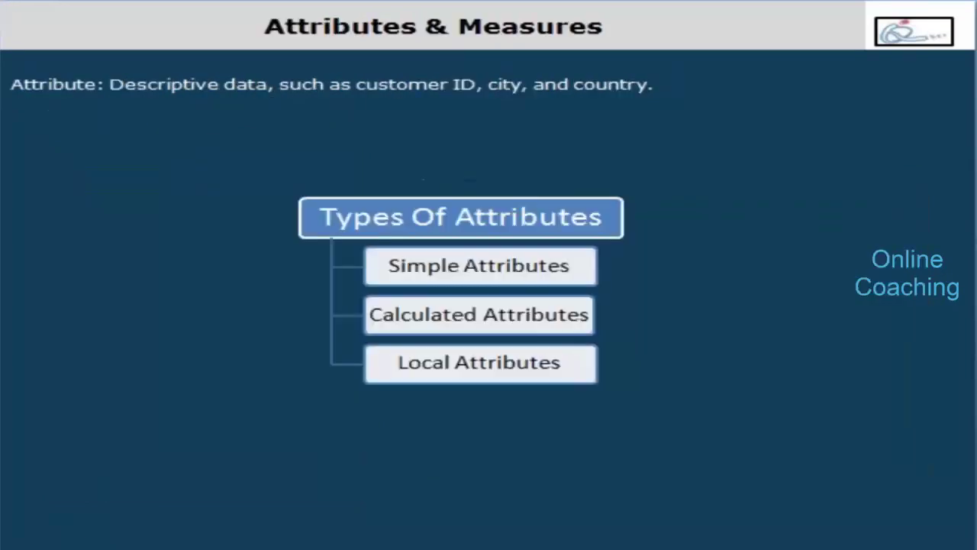
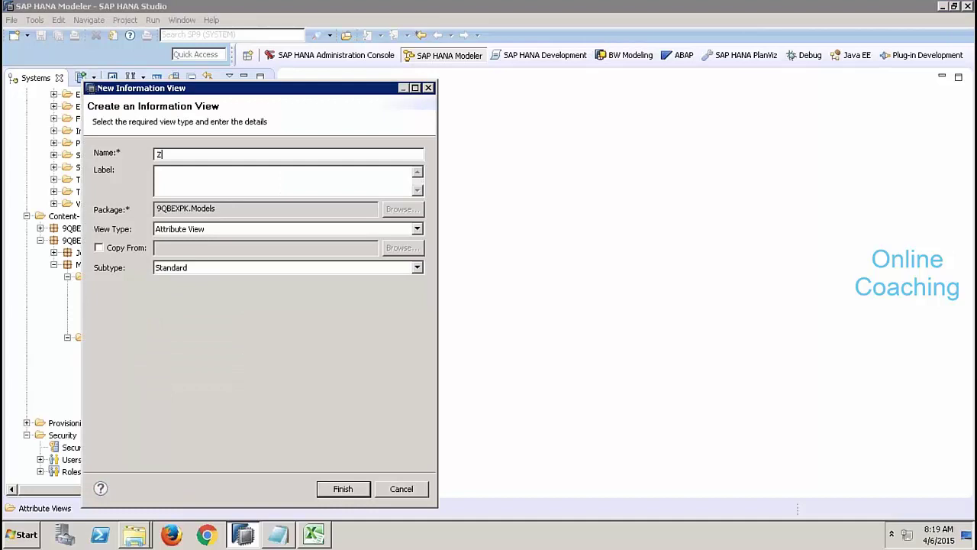
Step: Name the new attribute view ZAT_TIME_001 and set its subtype to Time
{"action": "type", "text": "_YTIM"}
{"action": "key", "text": "BackSpace"}
{"action": "key", "text": "BackSpace"}
{"action": "key", "text": "BackSpace"}
{"action": "key", "text": "BackSpace"}
{"action": "type", "text": "TIME_001"}
{"action": "left_click", "coordinate": [266, 174]}
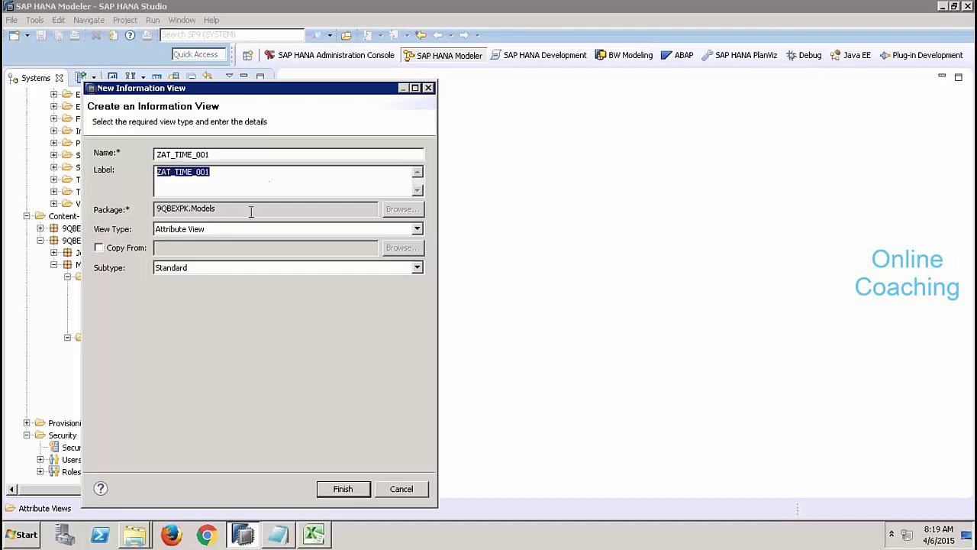
{"action": "left_click", "coordinate": [188, 271]}
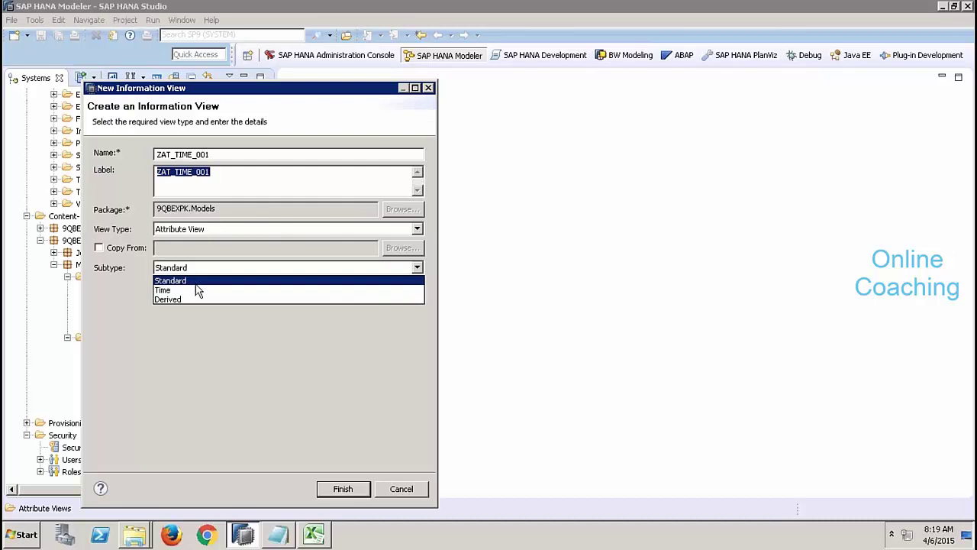
{"action": "left_click", "coordinate": [177, 291]}
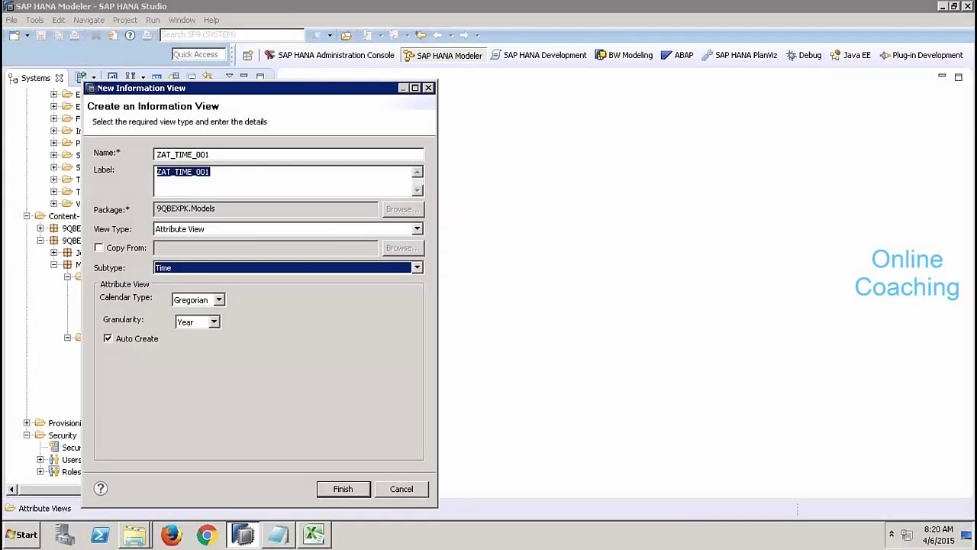
Step: Create the time attribute view with the Gregorian calendar type and Date granularity, keeping Auto Create on
{"action": "left_click", "coordinate": [219, 300]}
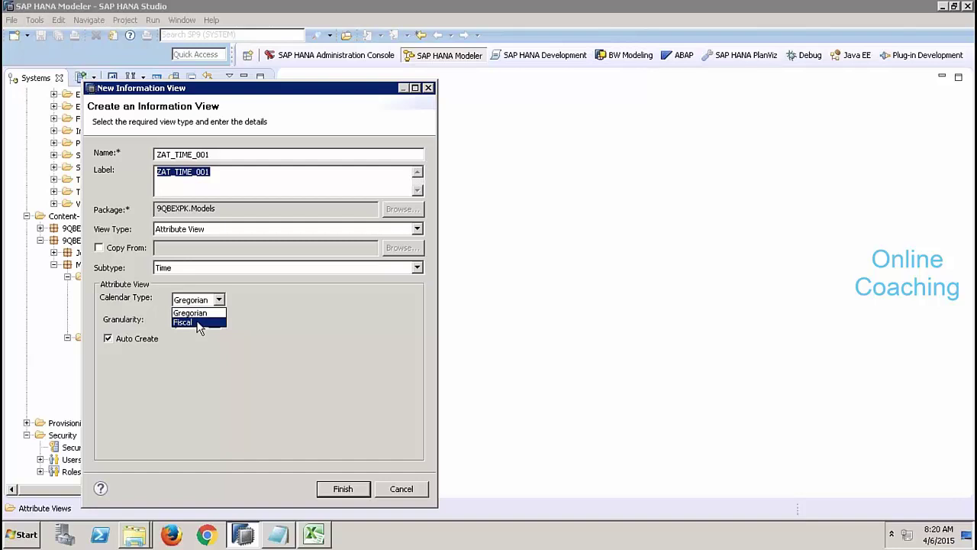
{"action": "left_click", "coordinate": [199, 314]}
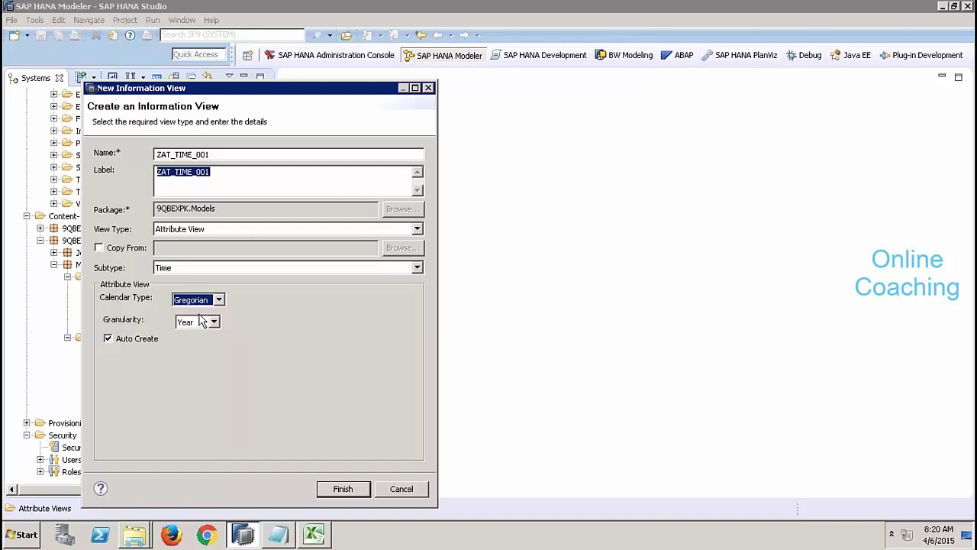
{"action": "left_click", "coordinate": [213, 321]}
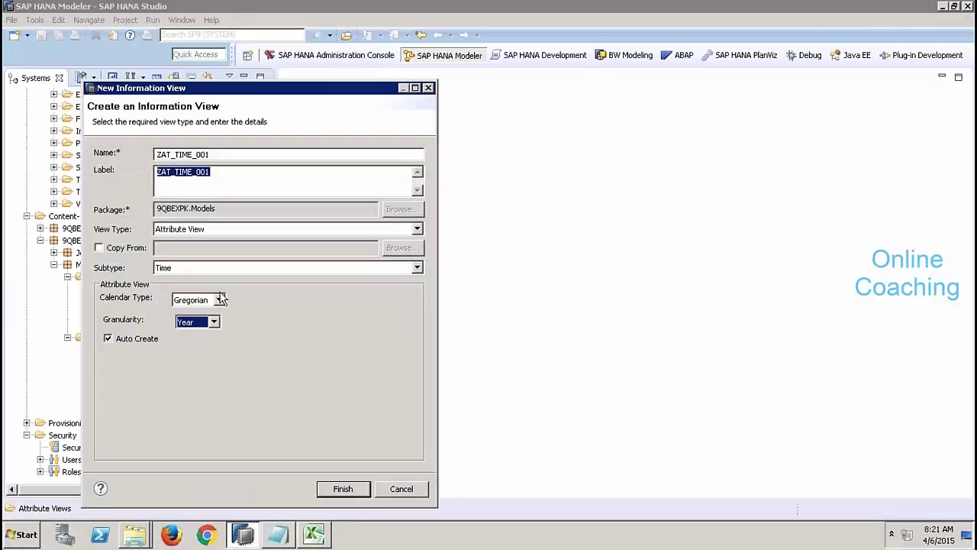
{"action": "left_click", "coordinate": [220, 300]}
{"action": "left_click", "coordinate": [221, 302]}
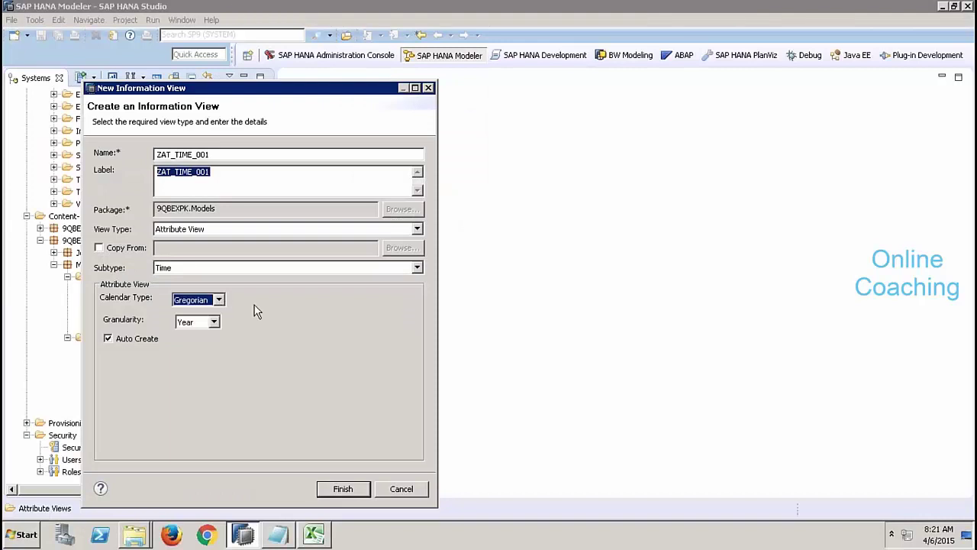
{"action": "left_click", "coordinate": [215, 322]}
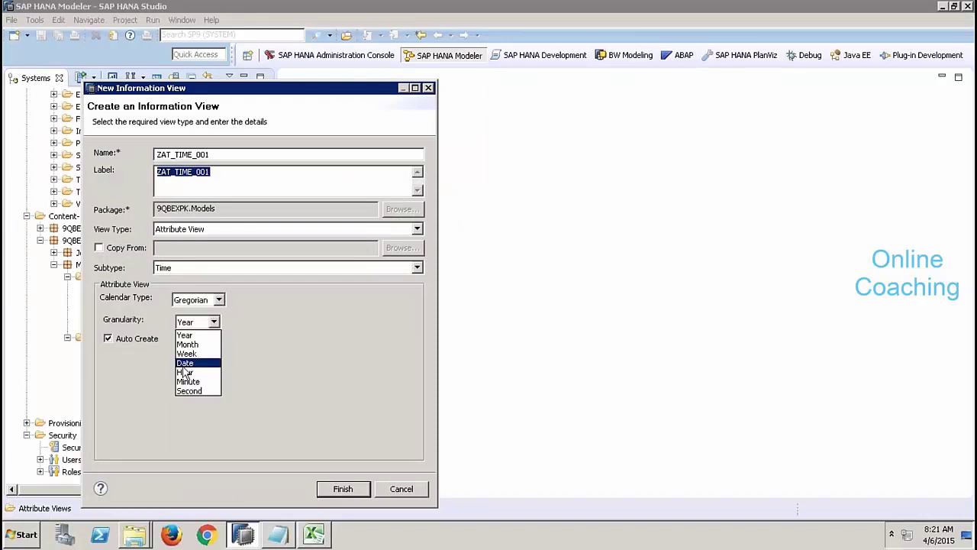
{"action": "left_click", "coordinate": [183, 363]}
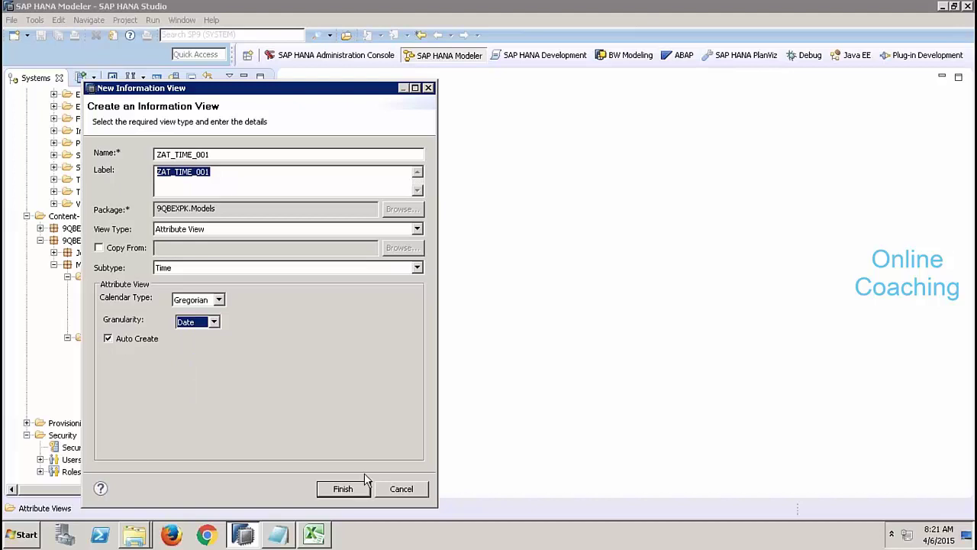
{"action": "left_click", "coordinate": [343, 489]}
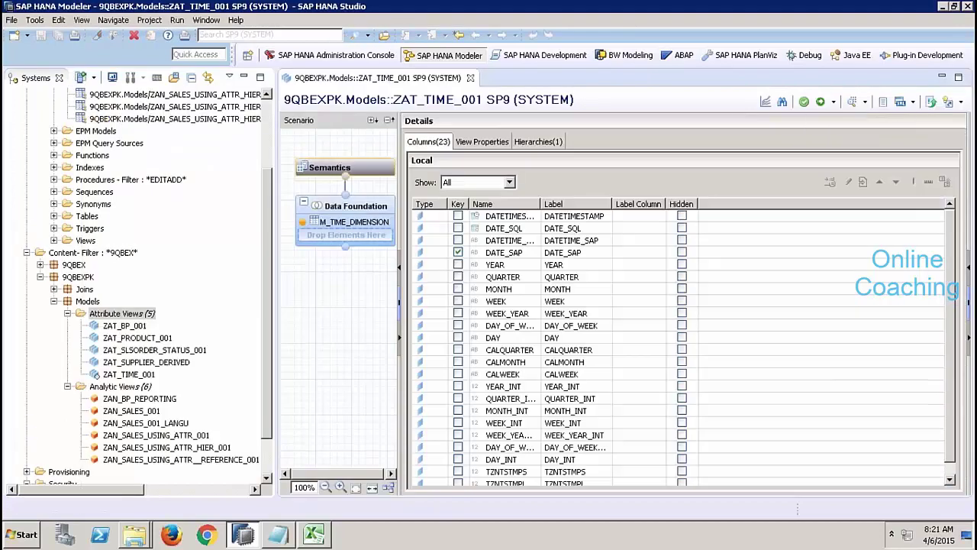
Step: Minimize the Systems view and examine the M_TIME_DIMENSION table and its DATE_SQL column in the Data Foundation
{"action": "left_click", "coordinate": [243, 78]}
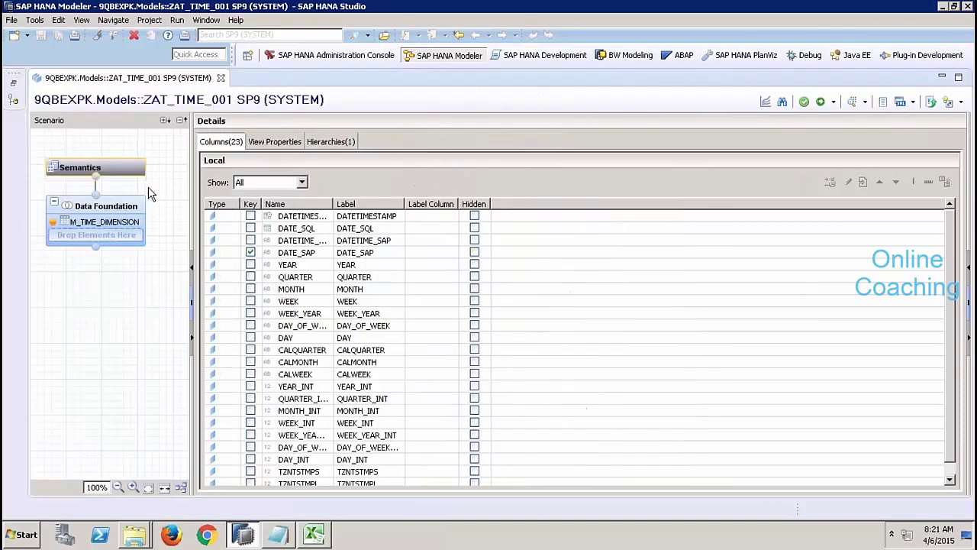
{"action": "left_click", "coordinate": [122, 207]}
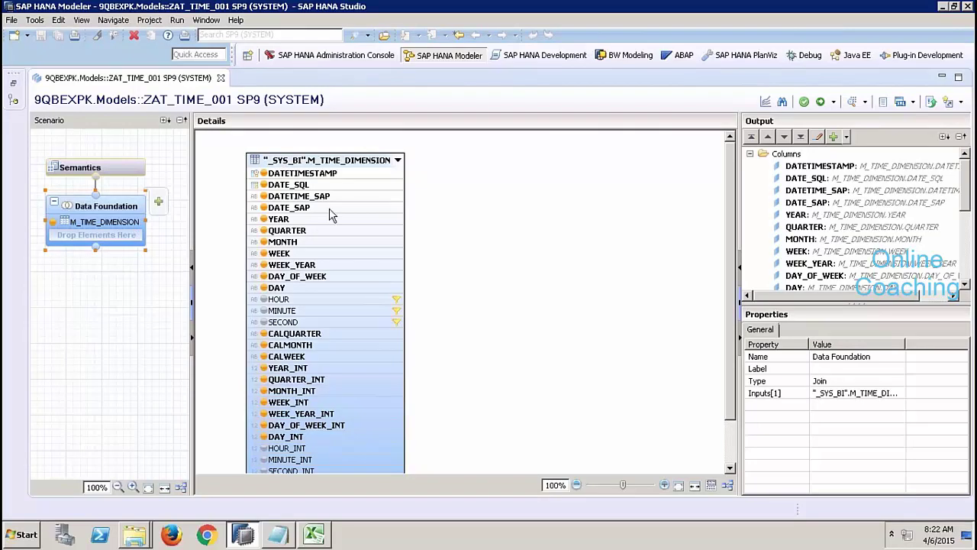
{"action": "left_click", "coordinate": [290, 185]}
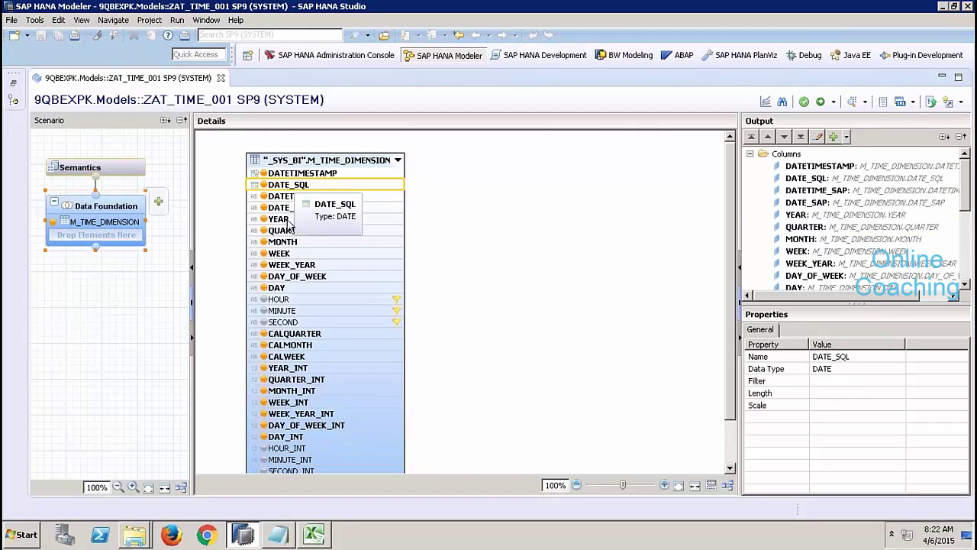
Step: Review the level definition of Gregorian_Hierarchy in the view's semantics and close it without changes
{"action": "left_click", "coordinate": [84, 167]}
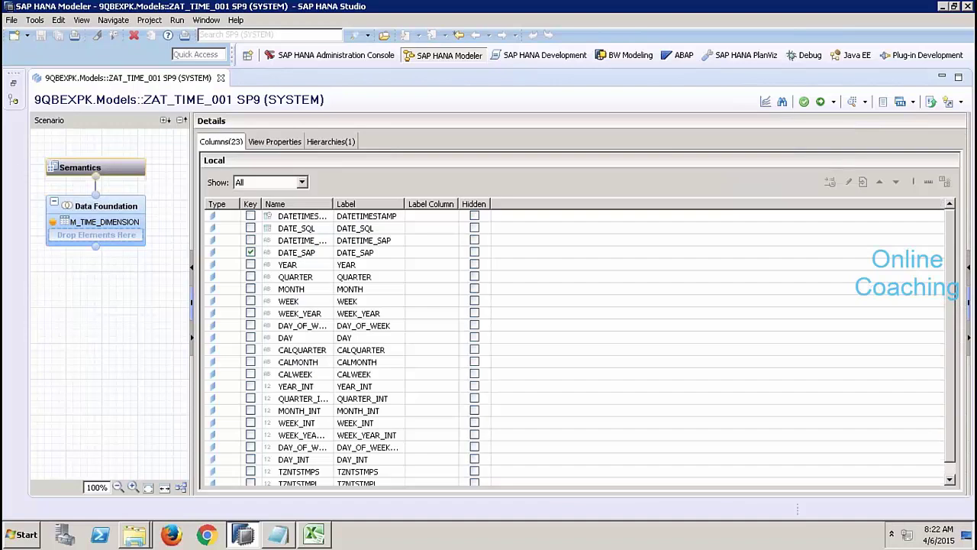
{"action": "left_click", "coordinate": [313, 143]}
{"action": "double_click", "coordinate": [265, 216]}
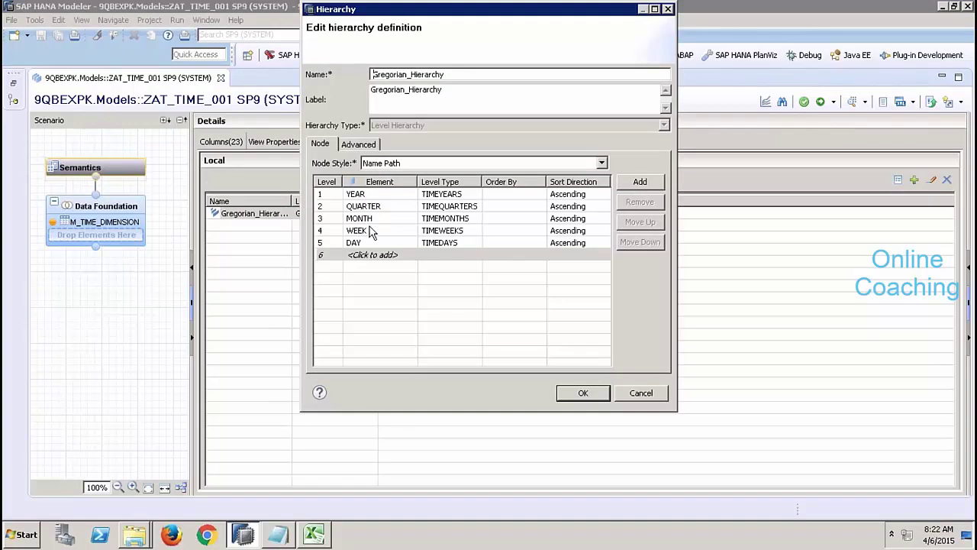
{"action": "left_click", "coordinate": [640, 394]}
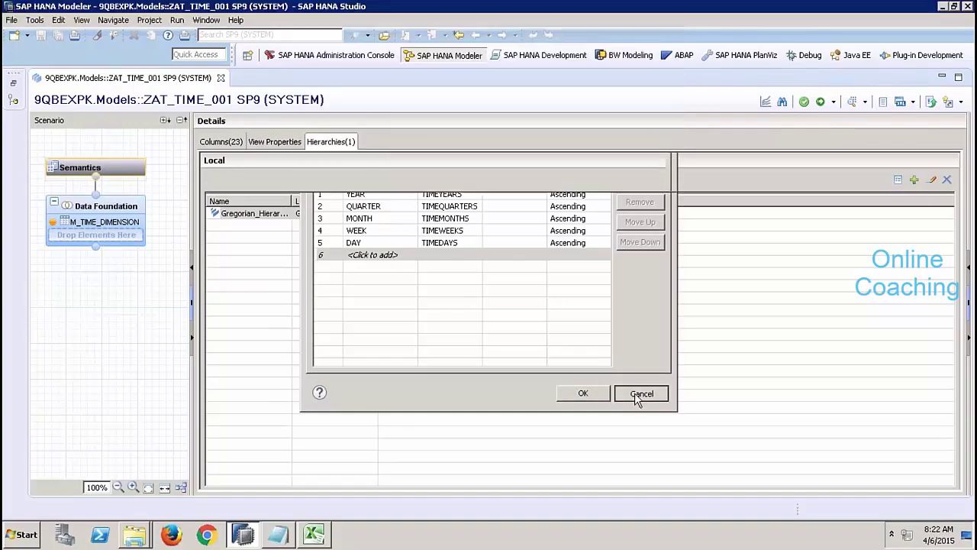
Step: Activate the ZAT_TIME_001 attribute view, close the job log and restore the Systems view
{"action": "left_click", "coordinate": [118, 213]}
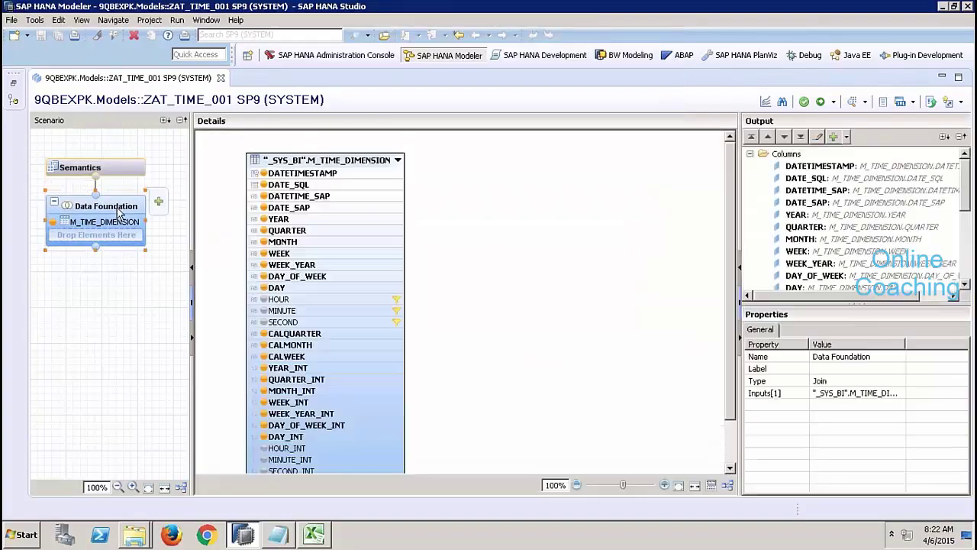
{"action": "left_click", "coordinate": [821, 101]}
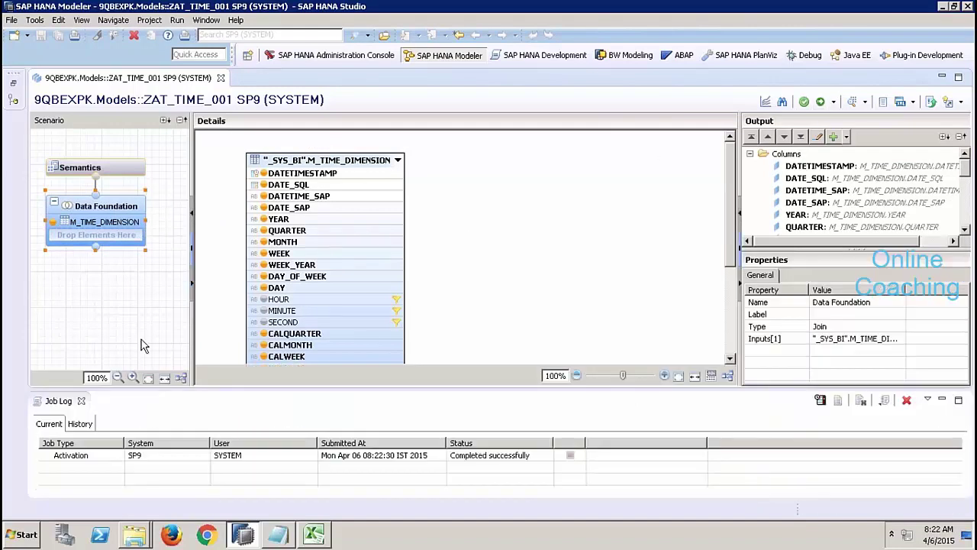
{"action": "left_click", "coordinate": [82, 401]}
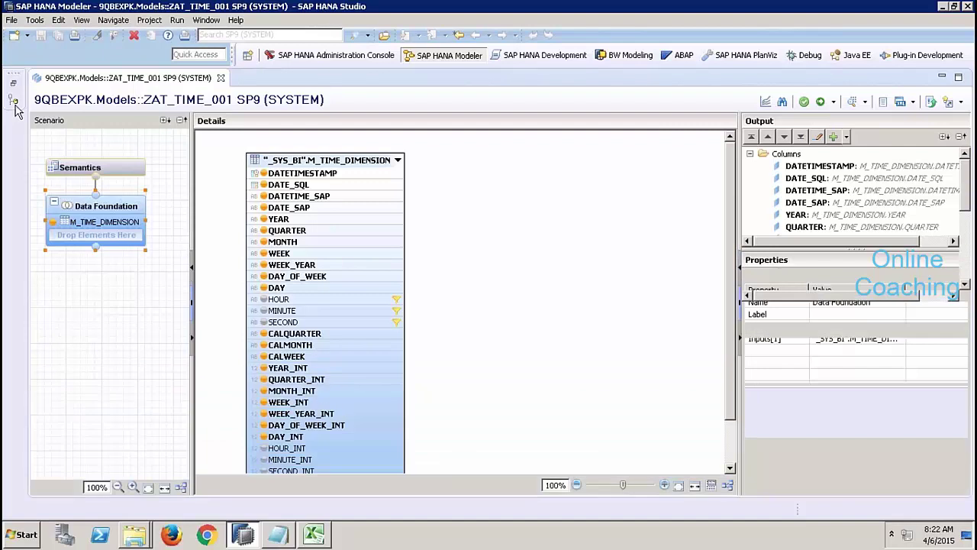
{"action": "left_click", "coordinate": [13, 82]}
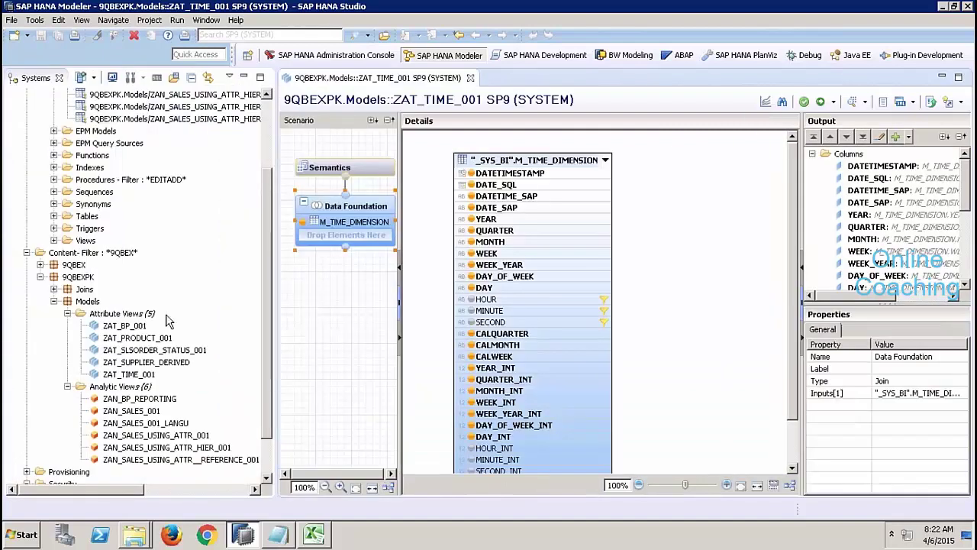
Step: Start a new attribute view named ZAT_TIME_FY_001 in the Models package's Attribute Views, with the subtype Time
{"action": "right_click", "coordinate": [142, 314]}
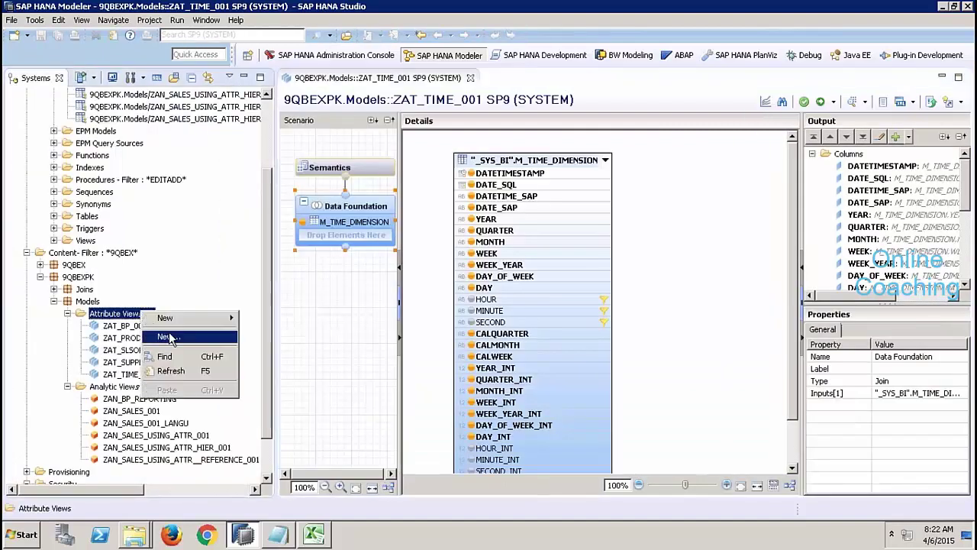
{"action": "left_click", "coordinate": [169, 337]}
{"action": "type", "text": "ZA"}
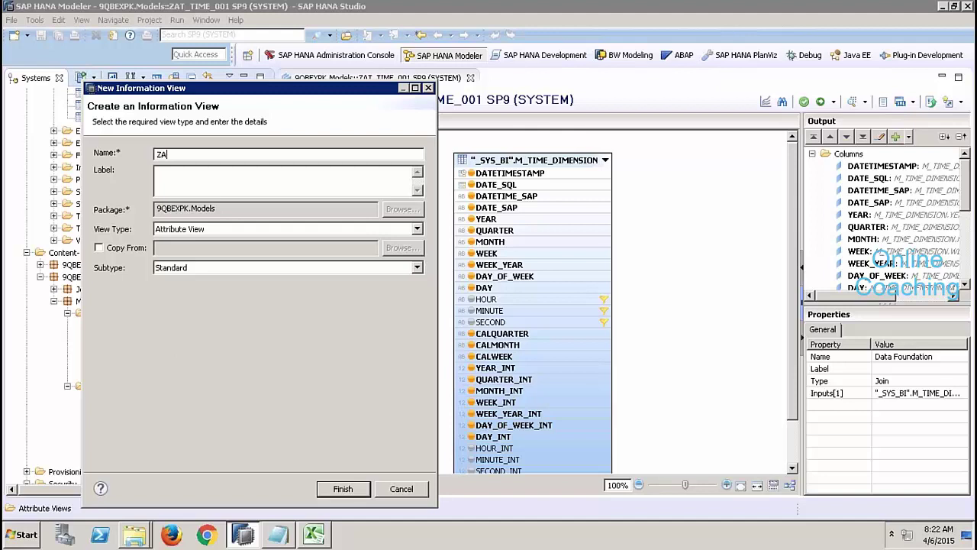
{"action": "type", "text": "T_TIME_FY_001"}
{"action": "left_click", "coordinate": [272, 268]}
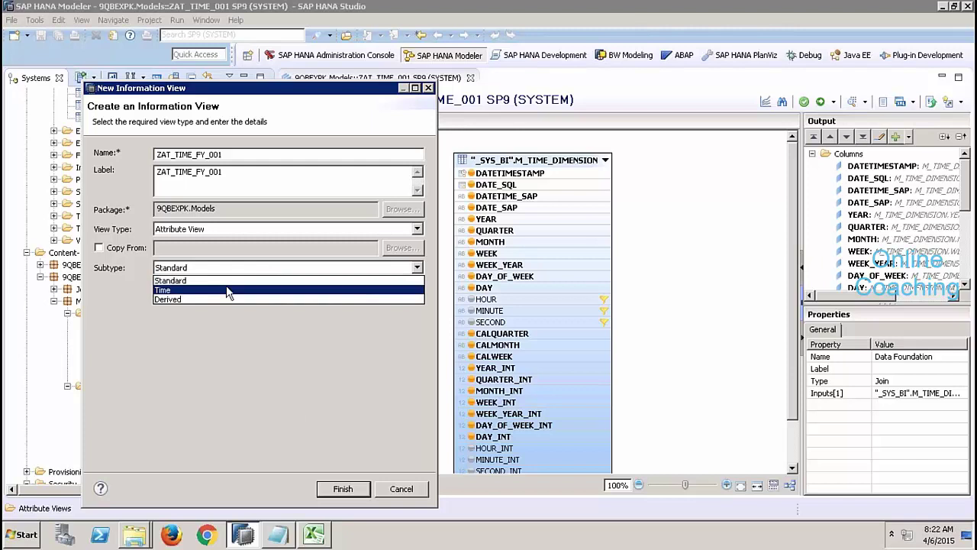
{"action": "left_click", "coordinate": [257, 288]}
Step: Create the time view with the Fiscal calendar type, variant schema SAPABAP1 and variant K4:000, keeping Auto Create on
{"action": "left_click", "coordinate": [218, 299]}
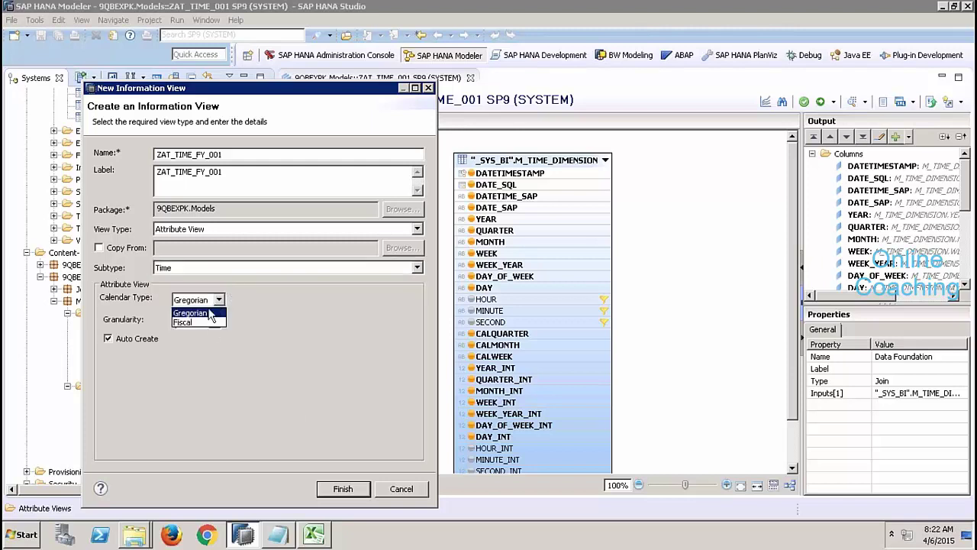
{"action": "left_click", "coordinate": [195, 324]}
{"action": "left_click", "coordinate": [205, 324]}
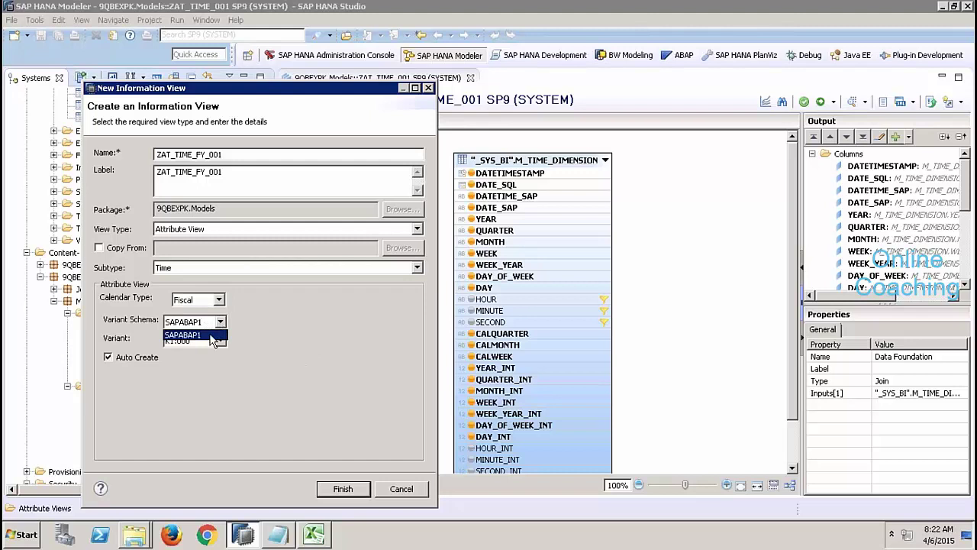
{"action": "left_click", "coordinate": [219, 334]}
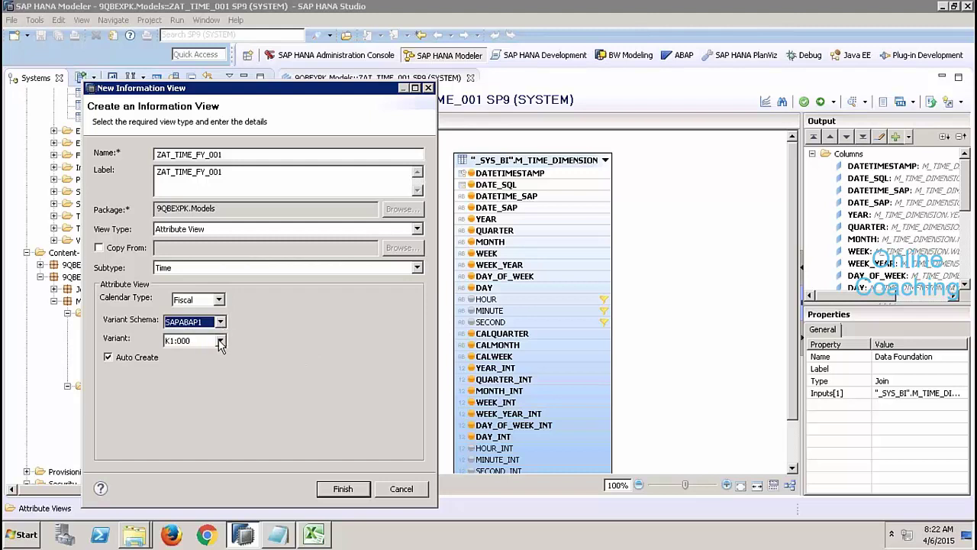
{"action": "left_click", "coordinate": [220, 342]}
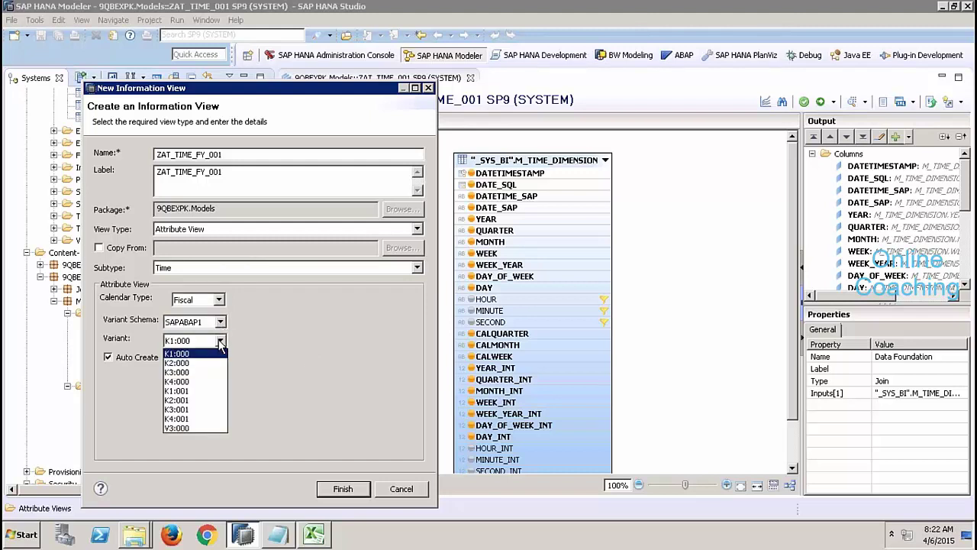
{"action": "left_click", "coordinate": [186, 382]}
{"action": "left_click", "coordinate": [334, 489]}
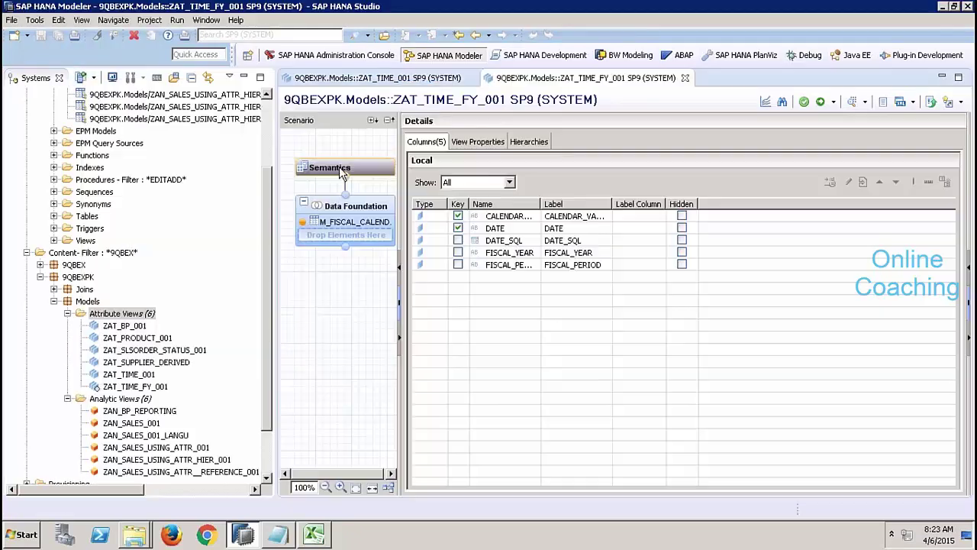
Step: Review the M_FISCAL_CALENDAR table and the semantics columns with the Systems view minimized, and activate ZAT_TIME_FY_001
{"action": "left_click", "coordinate": [333, 220]}
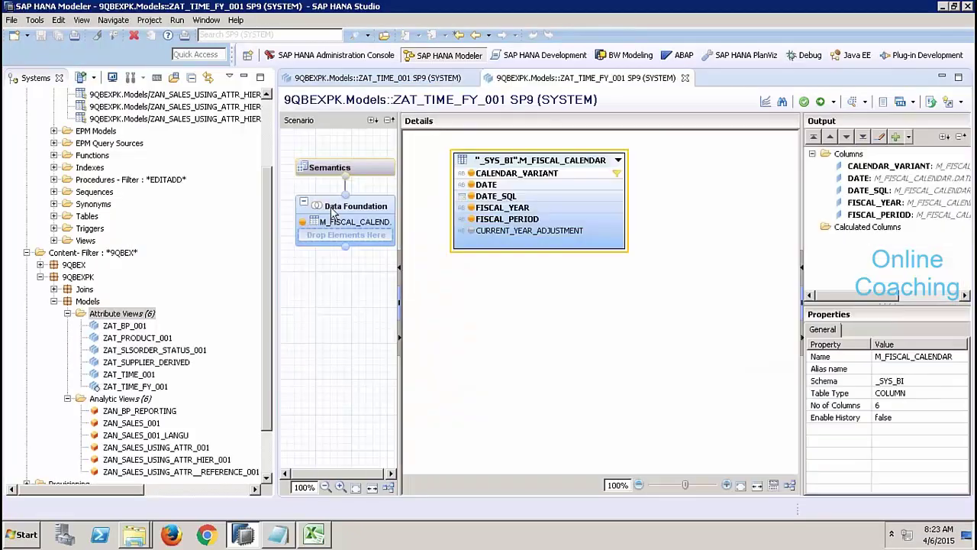
{"action": "left_click", "coordinate": [253, 79]}
{"action": "left_click", "coordinate": [268, 78]}
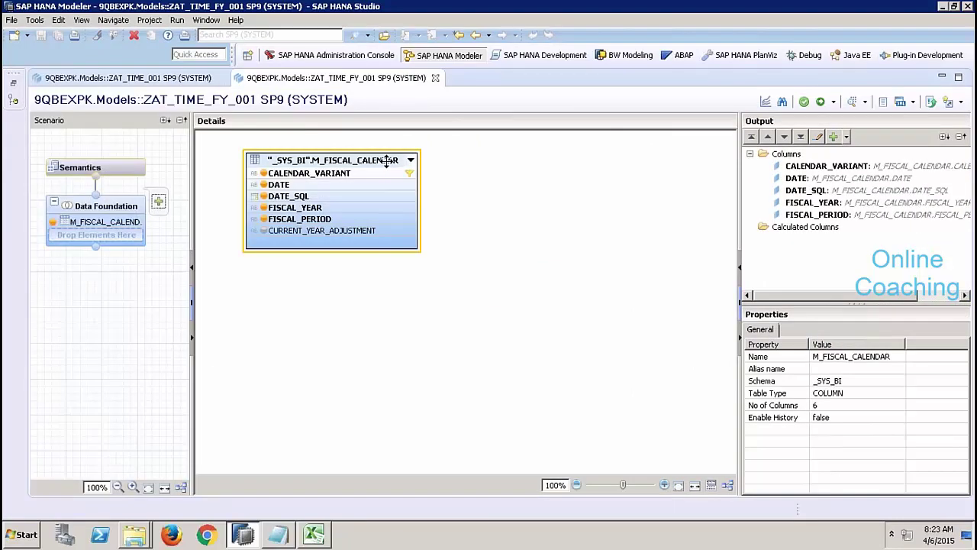
{"action": "left_click", "coordinate": [134, 171]}
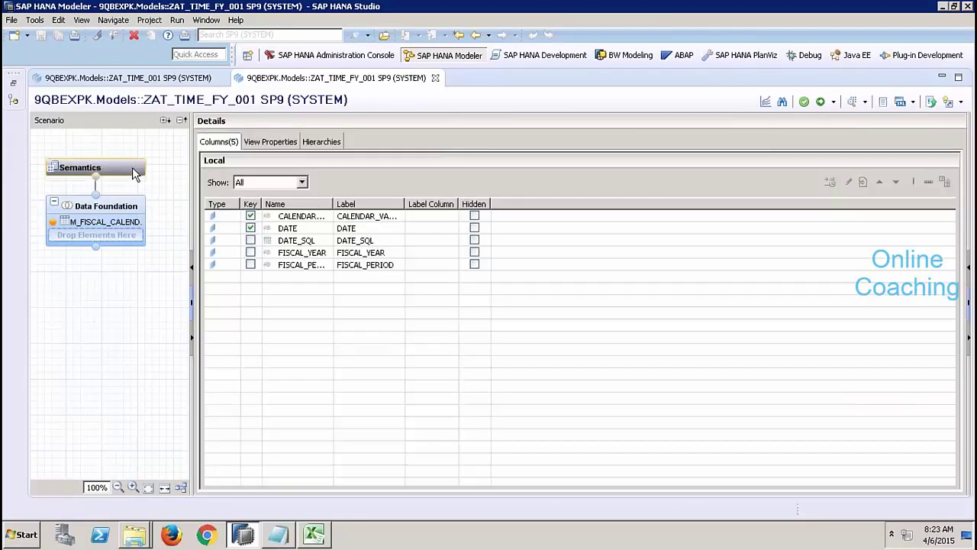
{"action": "left_click", "coordinate": [819, 101]}
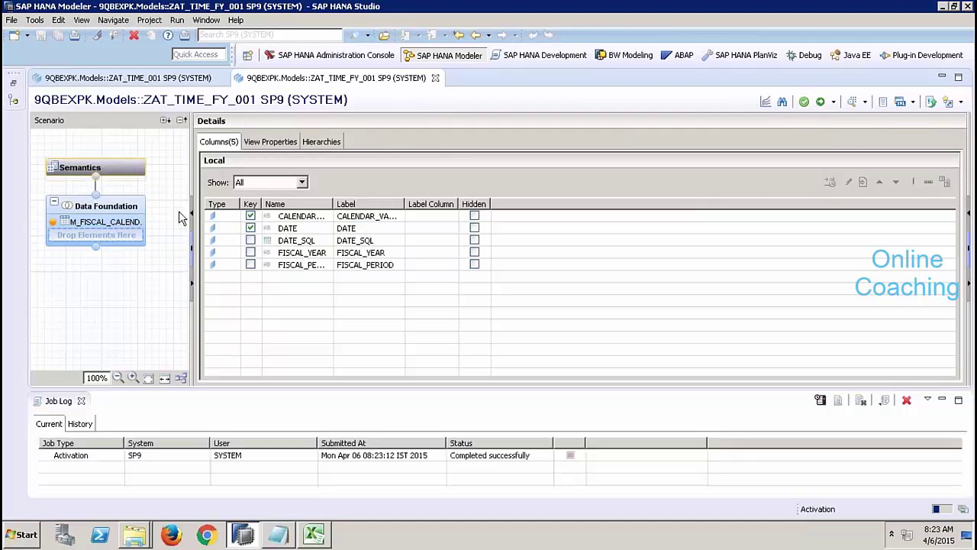
Step: Compare the Data Foundation source tables of ZAT_TIME_FY_001 and ZAT_TIME_001, M_FISCAL_CALENDAR and M_TIME_DIMENSION
{"action": "left_click", "coordinate": [126, 214]}
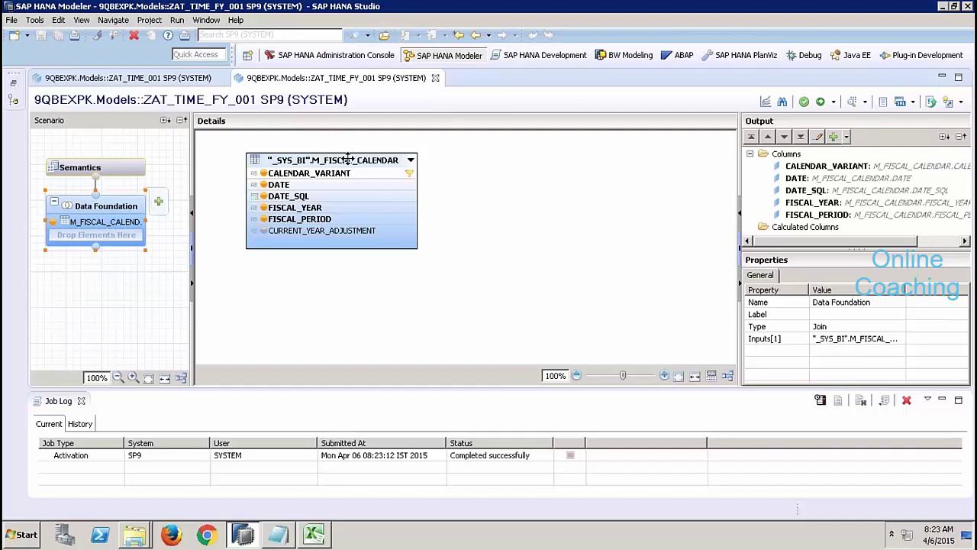
{"action": "left_click", "coordinate": [163, 78]}
{"action": "left_click", "coordinate": [300, 77]}
{"action": "left_click", "coordinate": [161, 81]}
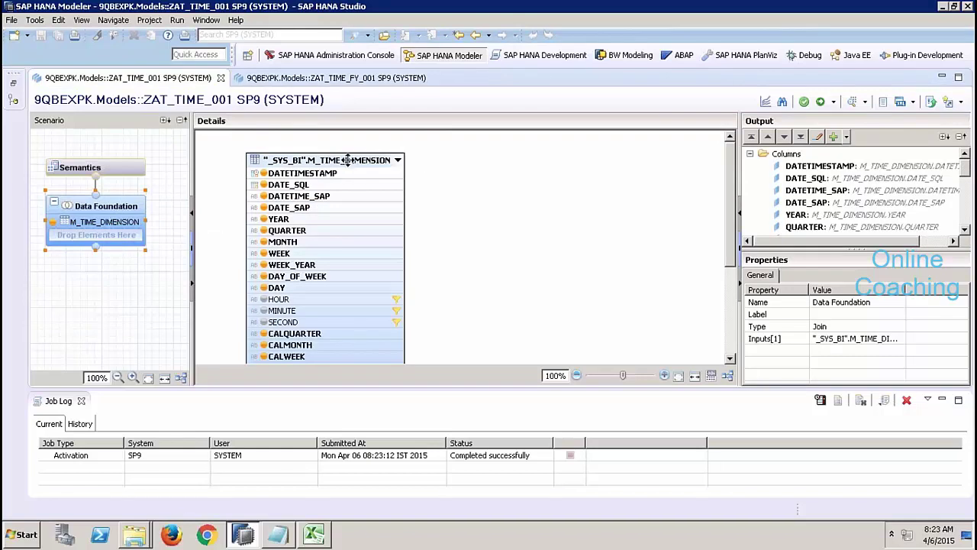
{"action": "left_click", "coordinate": [391, 169]}
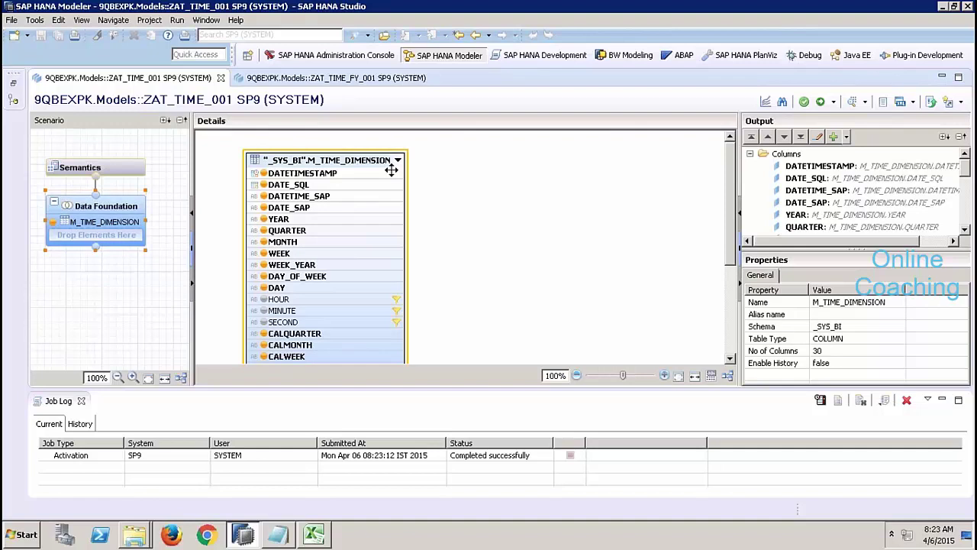
{"action": "left_click", "coordinate": [385, 81]}
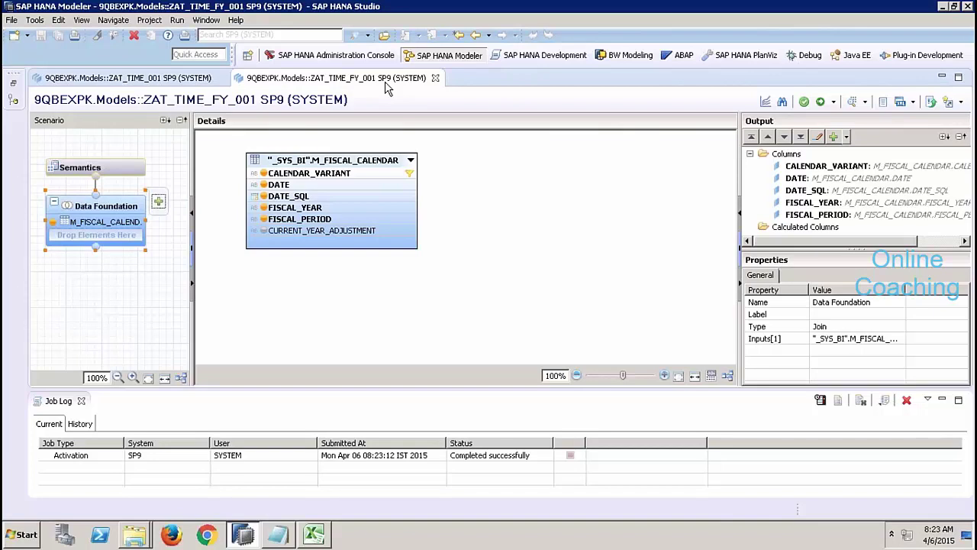
{"action": "left_click", "coordinate": [174, 78]}
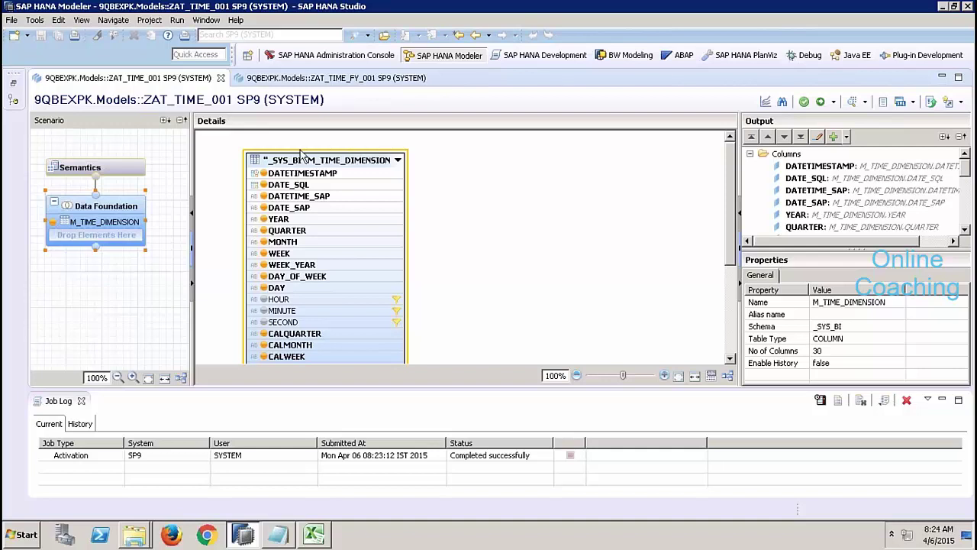
Step: Restore the Systems view and filter the Catalog schemas by the pattern _SYS_BI
{"action": "left_click", "coordinate": [16, 86]}
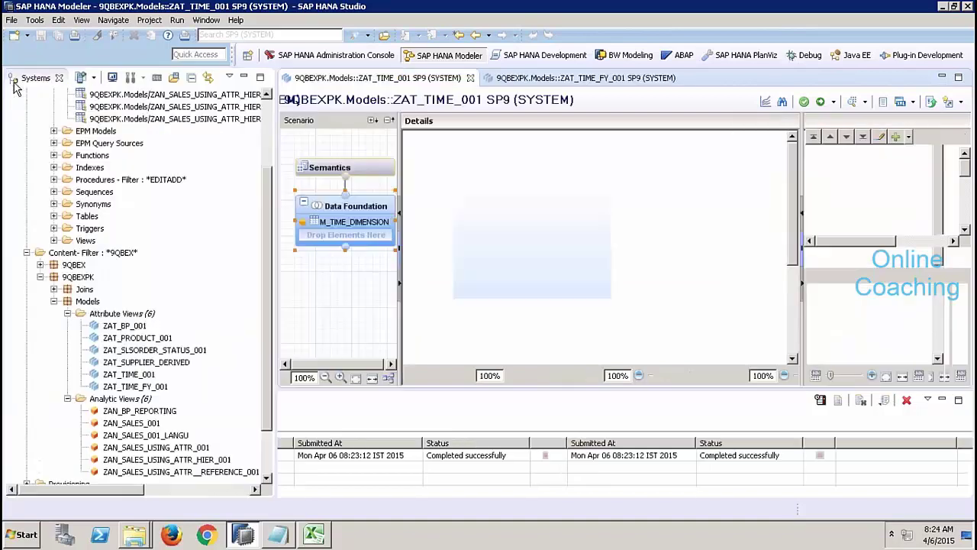
{"action": "scroll", "coordinate": [241, 104], "scroll_direction": "up", "scroll_amount": 3}
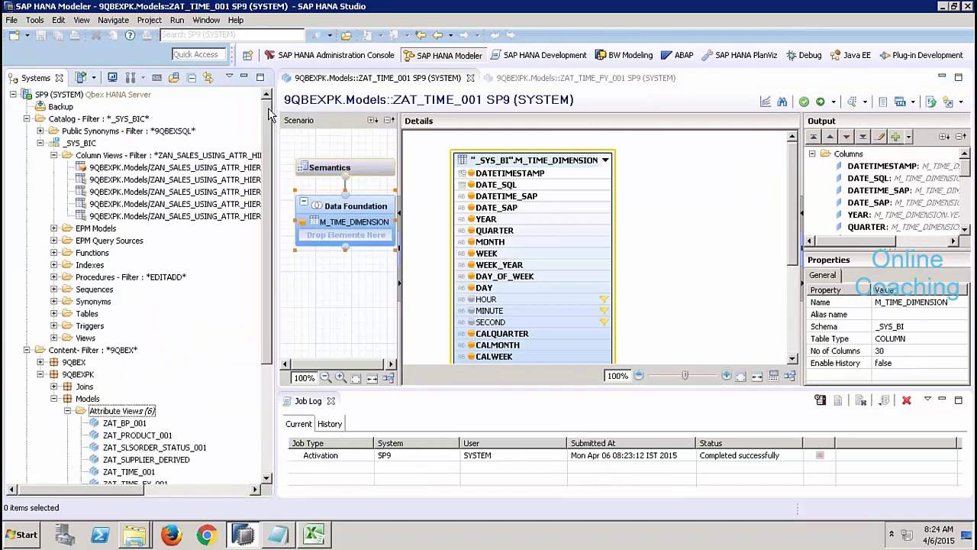
{"action": "left_click", "coordinate": [138, 132]}
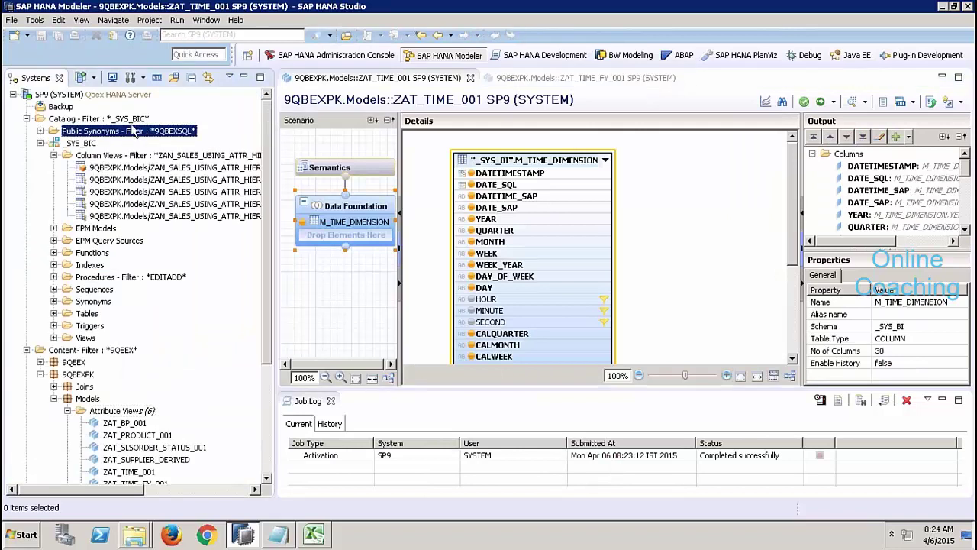
{"action": "left_click", "coordinate": [127, 121]}
{"action": "right_click", "coordinate": [126, 125]}
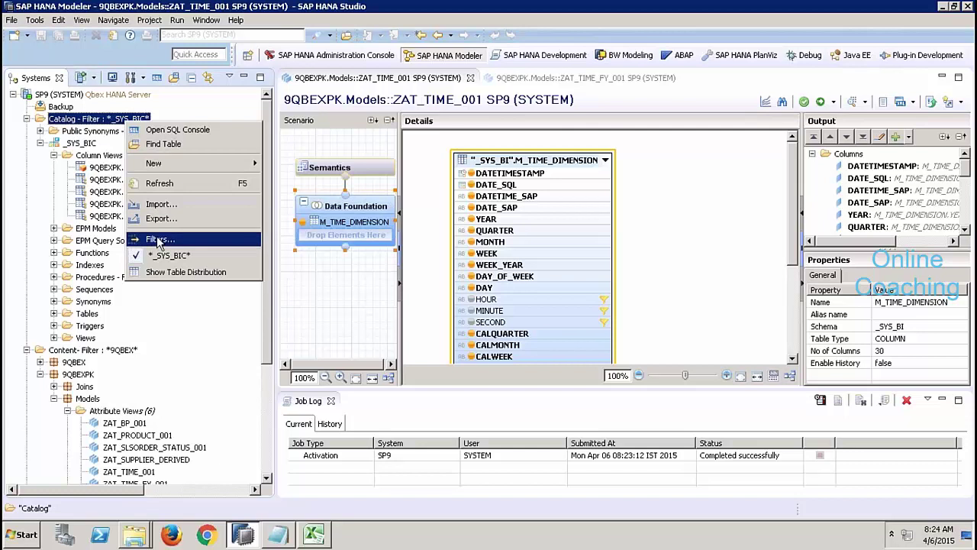
{"action": "left_click", "coordinate": [167, 237]}
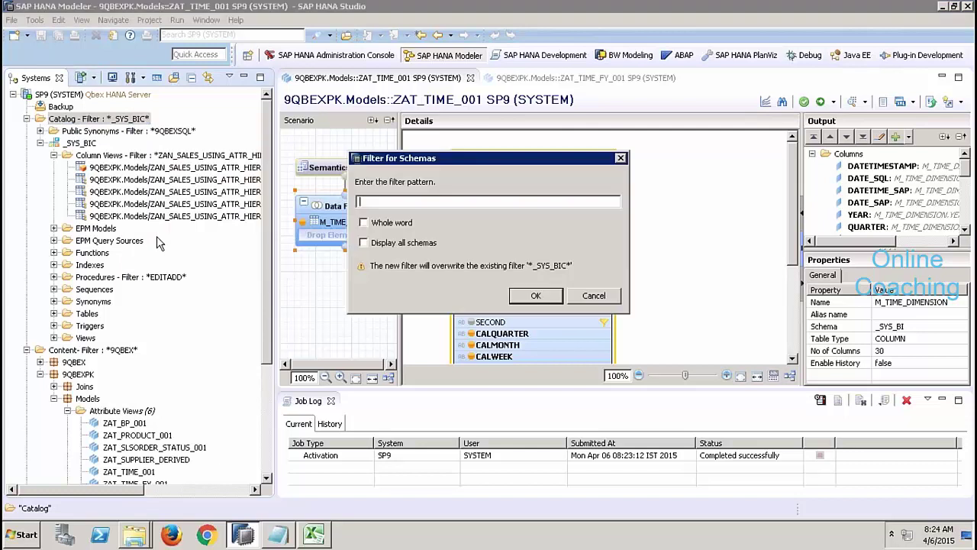
{"action": "type", "text": "_SYS_BI"}
{"action": "key", "text": "Return"}
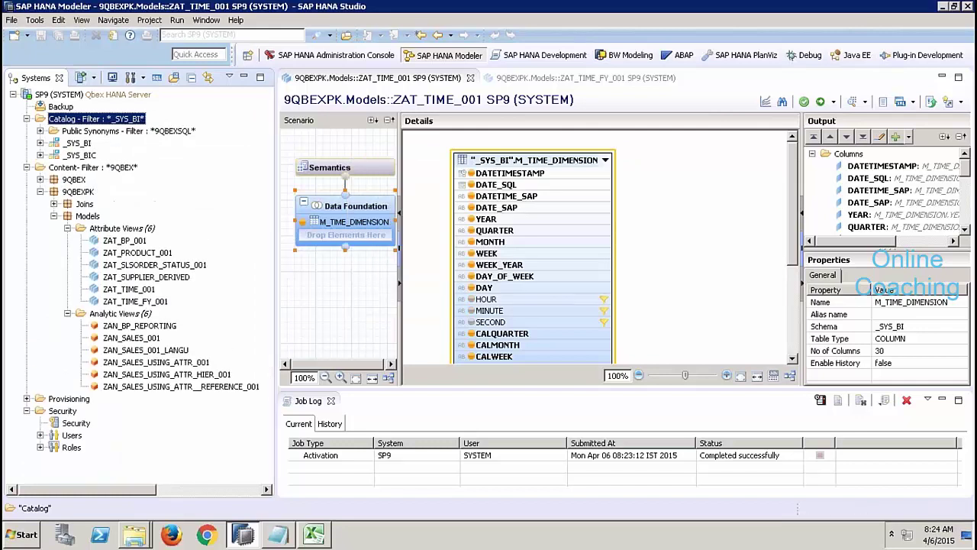
Step: Expand the tables of the _SYS_BI schema and locate M_TIME_DIMENSION and M_FISCAL_CALENDAR
{"action": "left_click", "coordinate": [40, 144]}
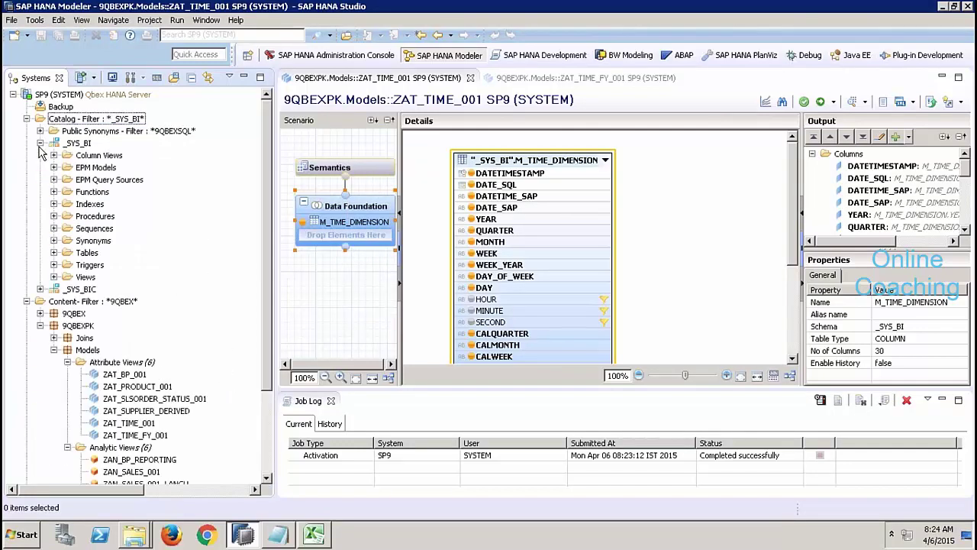
{"action": "left_click", "coordinate": [53, 252]}
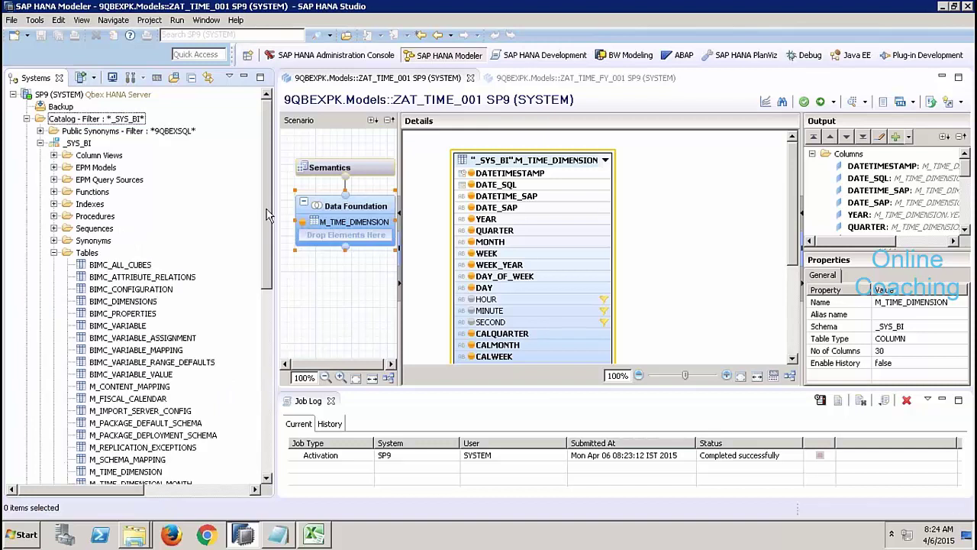
{"action": "left_click_drag", "start_coordinate": [266, 222], "coordinate": [263, 272]}
{"action": "scroll", "coordinate": [261, 268], "scroll_direction": "down", "scroll_amount": 1}
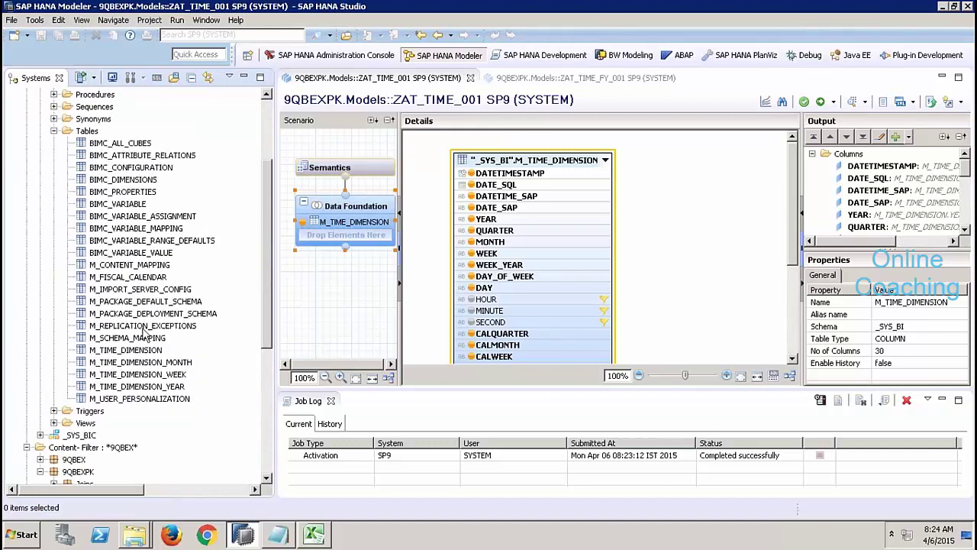
{"action": "left_click", "coordinate": [133, 351]}
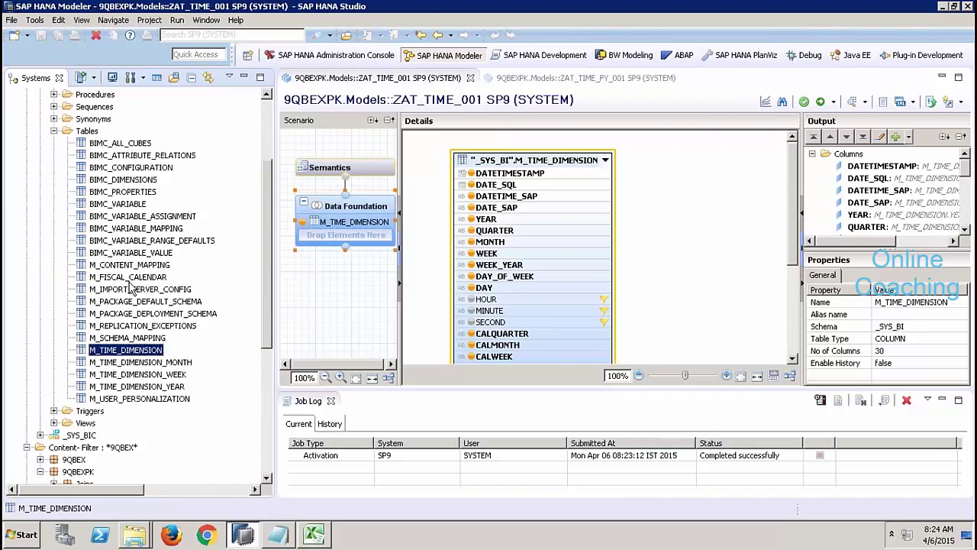
{"action": "left_click", "coordinate": [132, 278]}
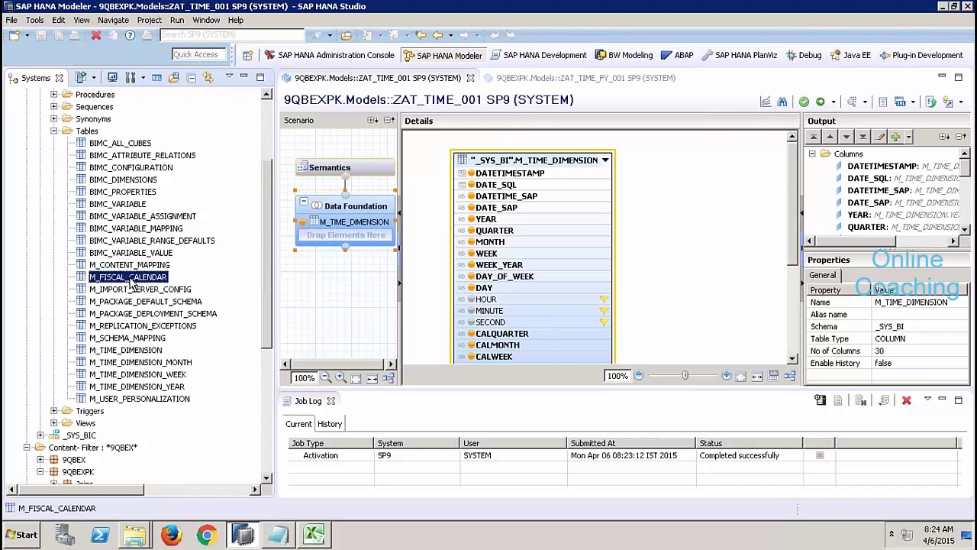
Step: Open the content of the M_TIME_DIMENSION table to examine its raw data, and close it
{"action": "left_click", "coordinate": [142, 352]}
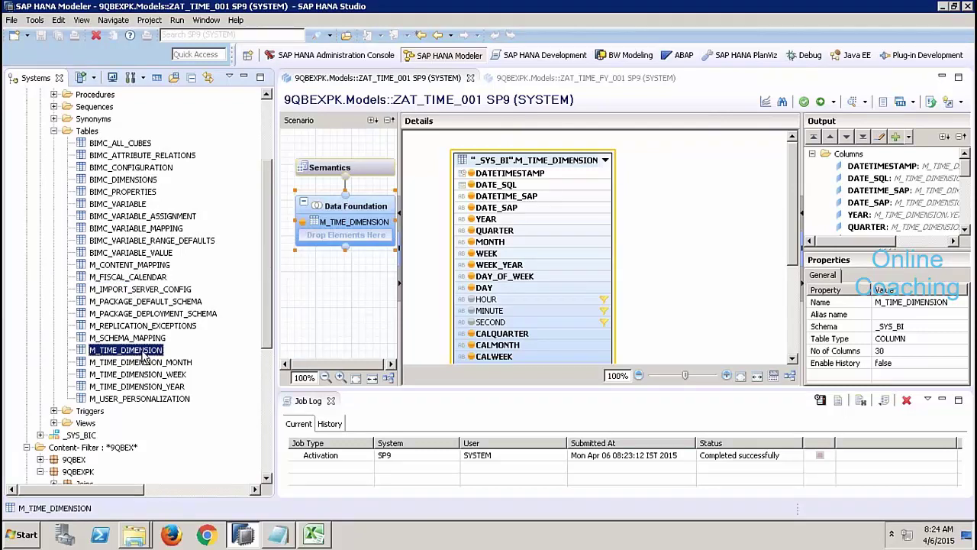
{"action": "right_click", "coordinate": [142, 353]}
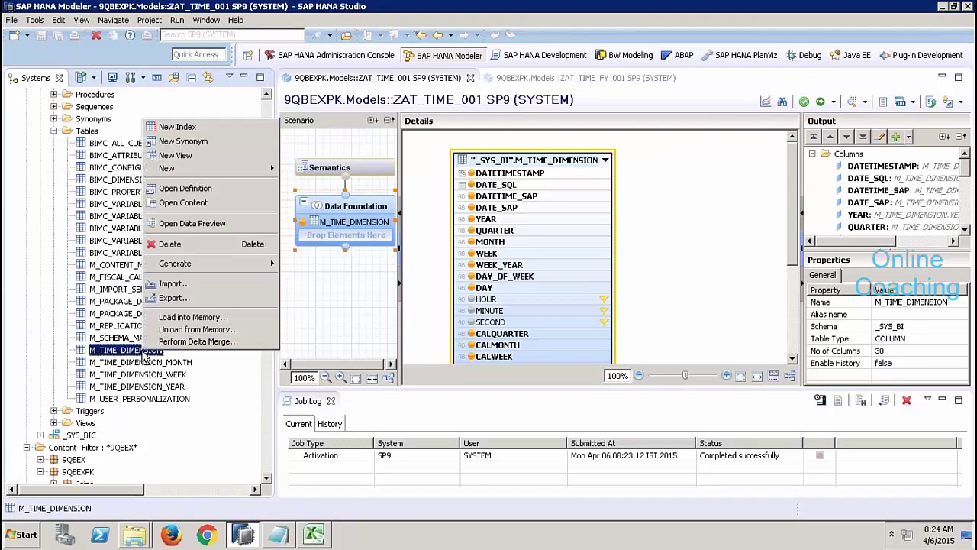
{"action": "left_click", "coordinate": [214, 204]}
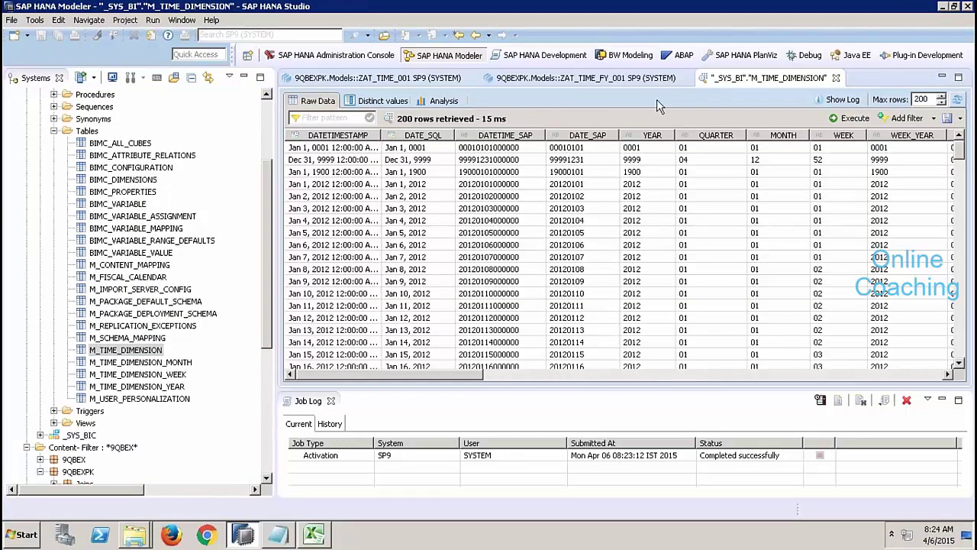
{"action": "left_click", "coordinate": [836, 79]}
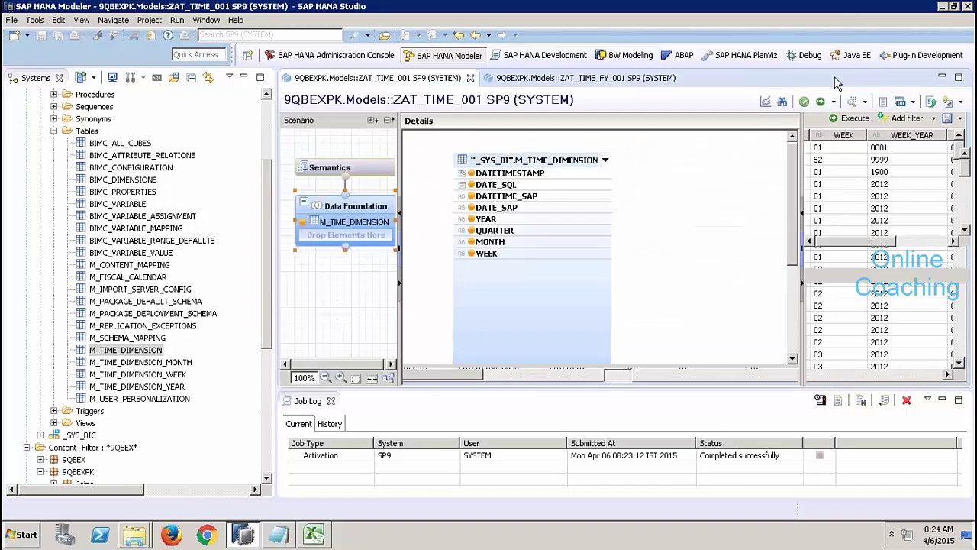
Step: Delete all rows of the M_TIME_DIMENSION table in the _SYS_BI schema while keeping the catalog object
{"action": "right_click", "coordinate": [122, 352]}
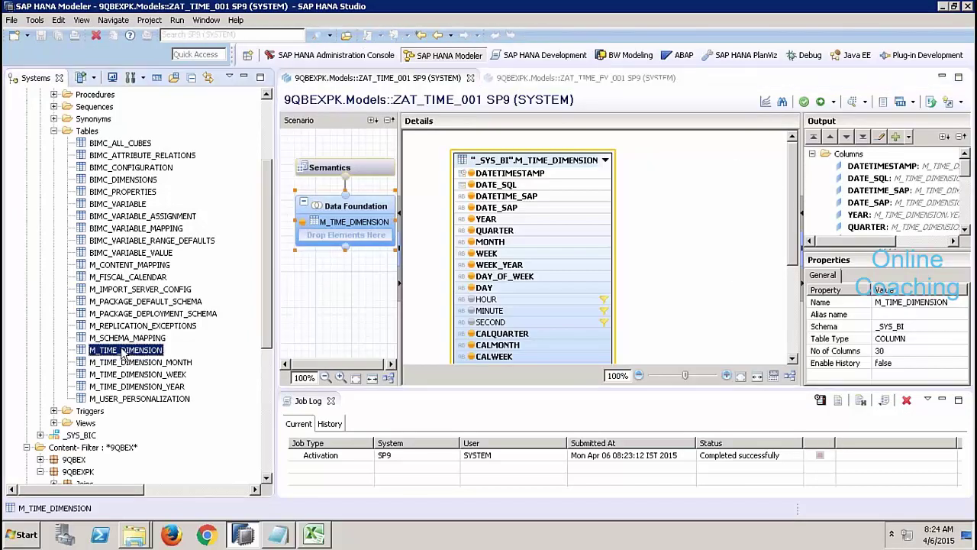
{"action": "left_click", "coordinate": [149, 242]}
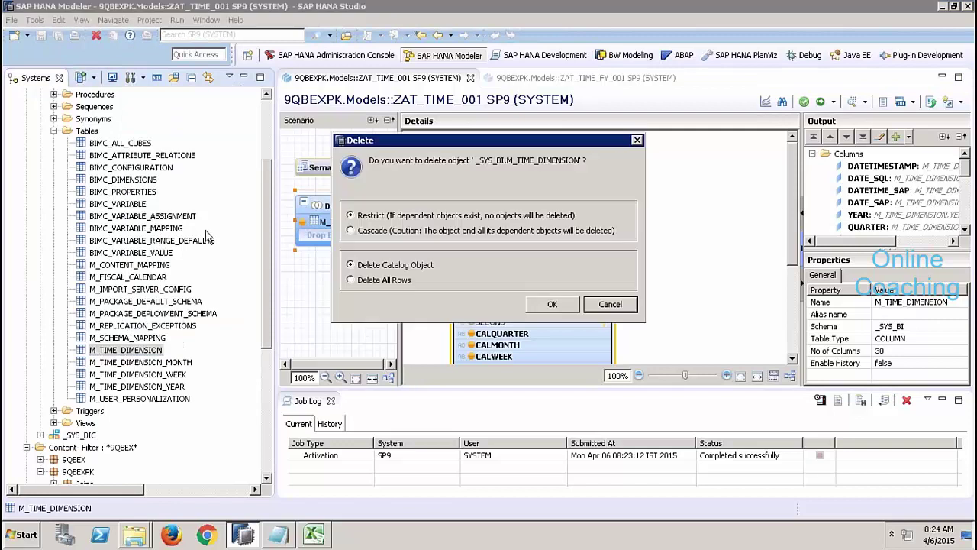
{"action": "left_click", "coordinate": [373, 281]}
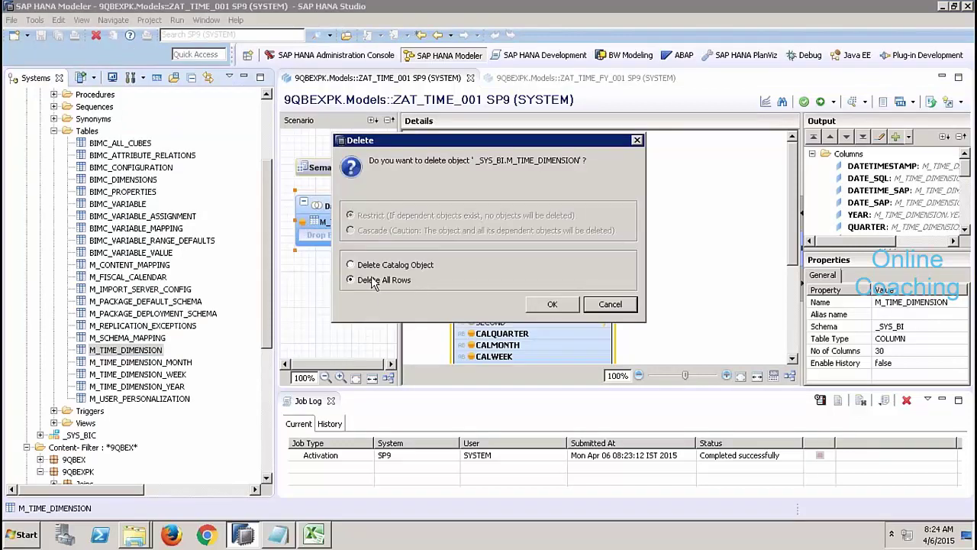
{"action": "left_click", "coordinate": [553, 305]}
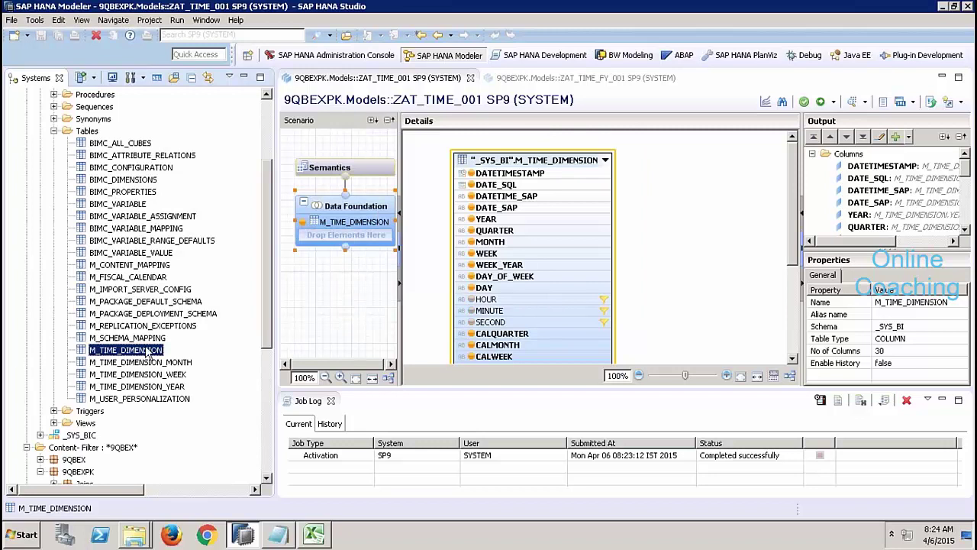
Step: Preview the raw data of the M_TIME_DIMENSION table and of the ZAT_TIME_001 attribute view to check for rows
{"action": "right_click", "coordinate": [147, 352]}
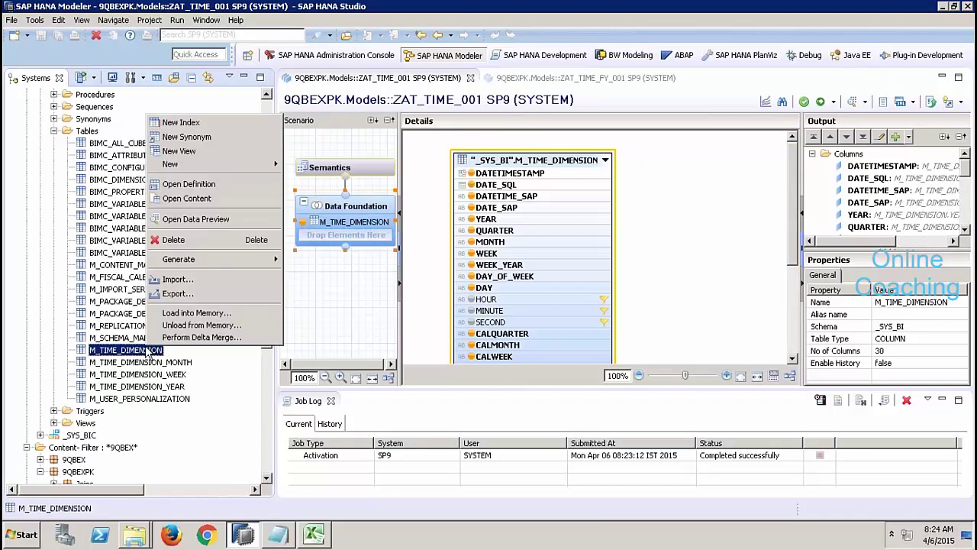
{"action": "left_click", "coordinate": [214, 220]}
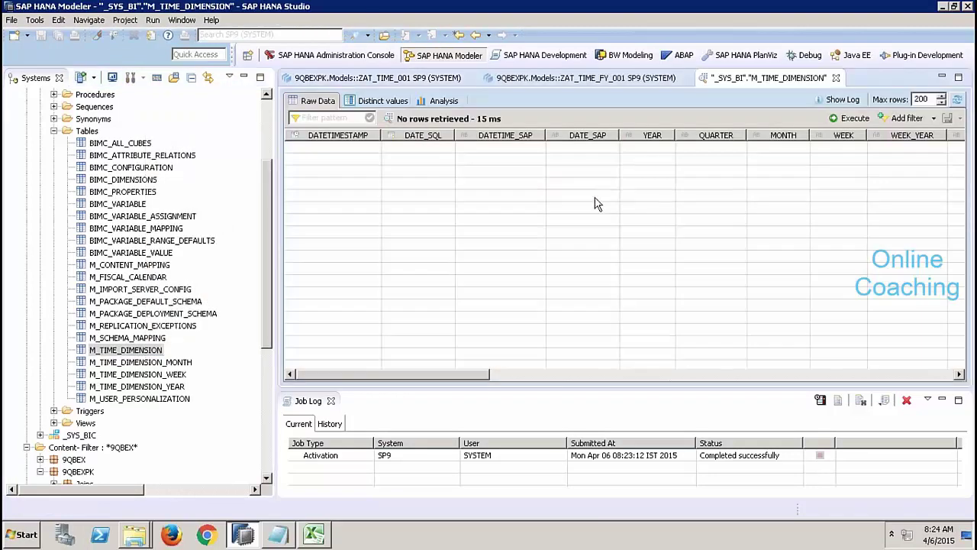
{"action": "left_click", "coordinate": [391, 79]}
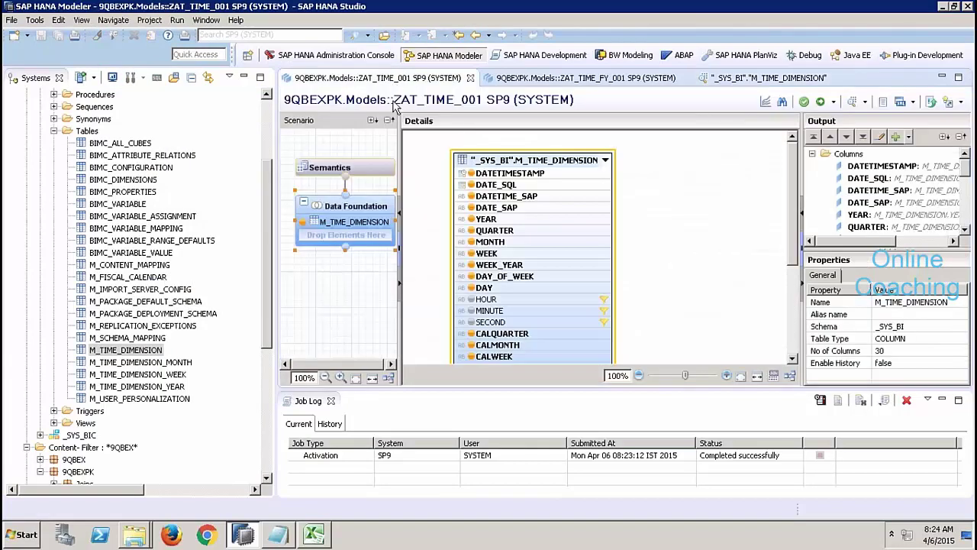
{"action": "left_click", "coordinate": [852, 102]}
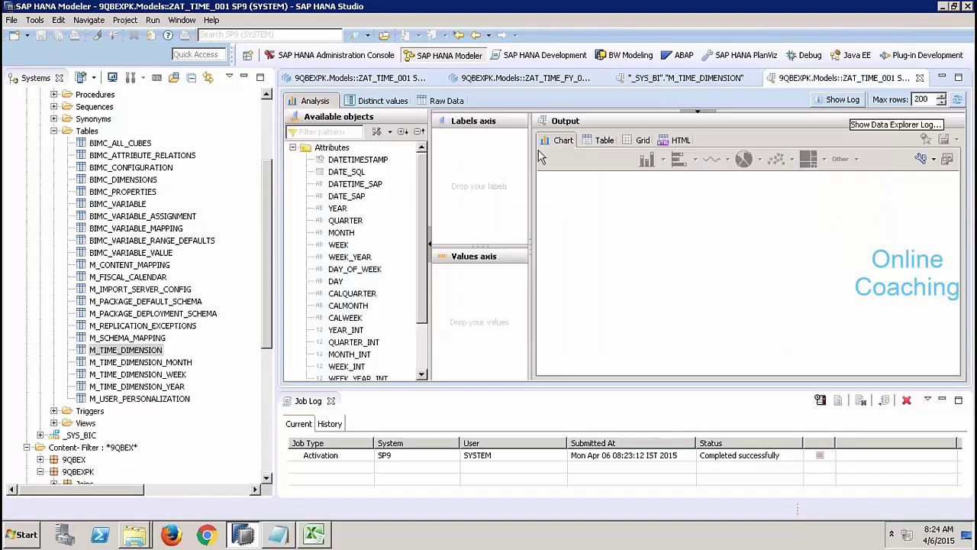
{"action": "left_click", "coordinate": [448, 101]}
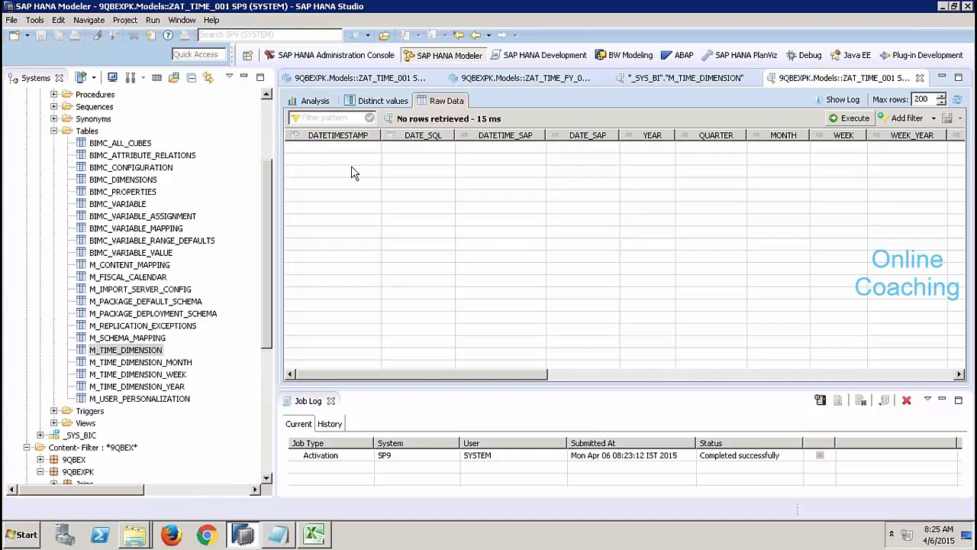
Step: Open the Quick View and start Generate Time Data for the SP9 (SYSTEM) server
{"action": "left_click", "coordinate": [211, 20]}
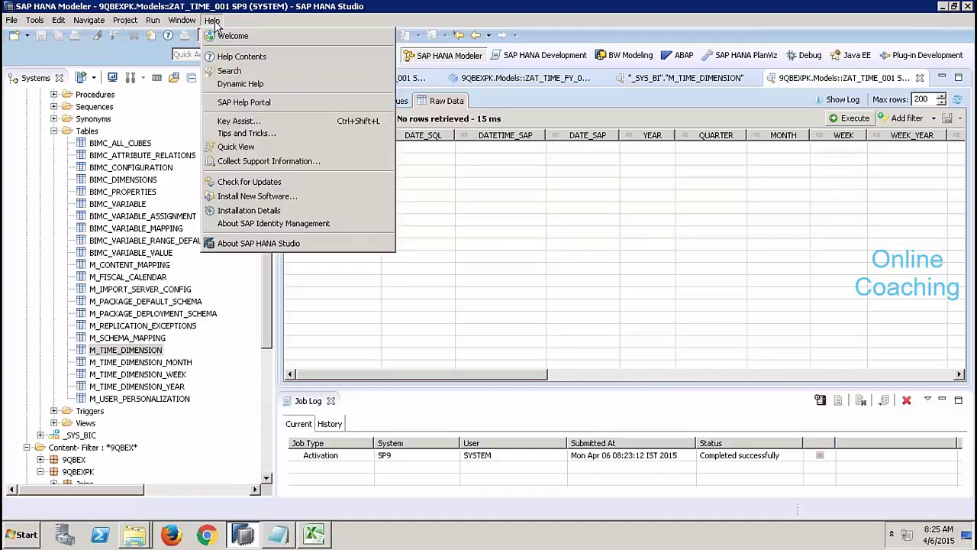
{"action": "left_click", "coordinate": [234, 148]}
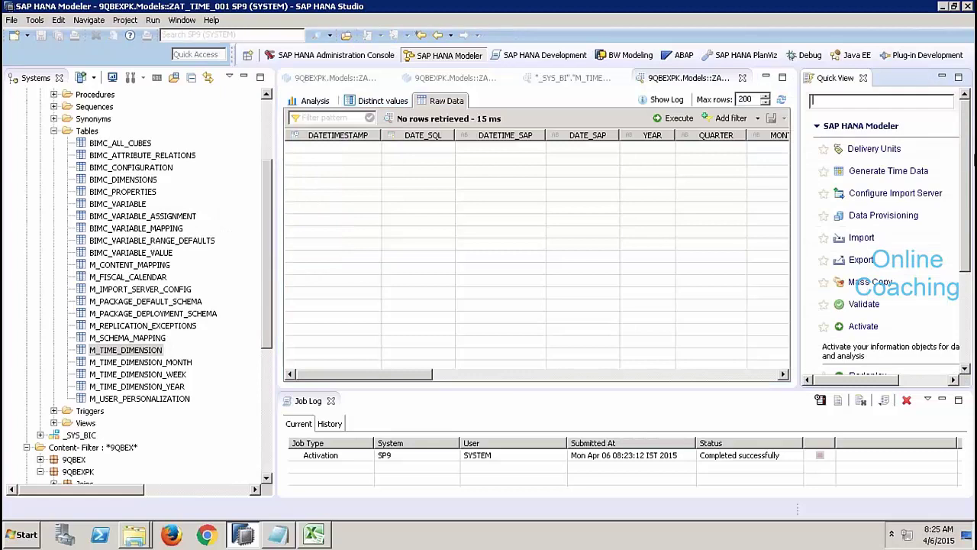
{"action": "left_click", "coordinate": [331, 400]}
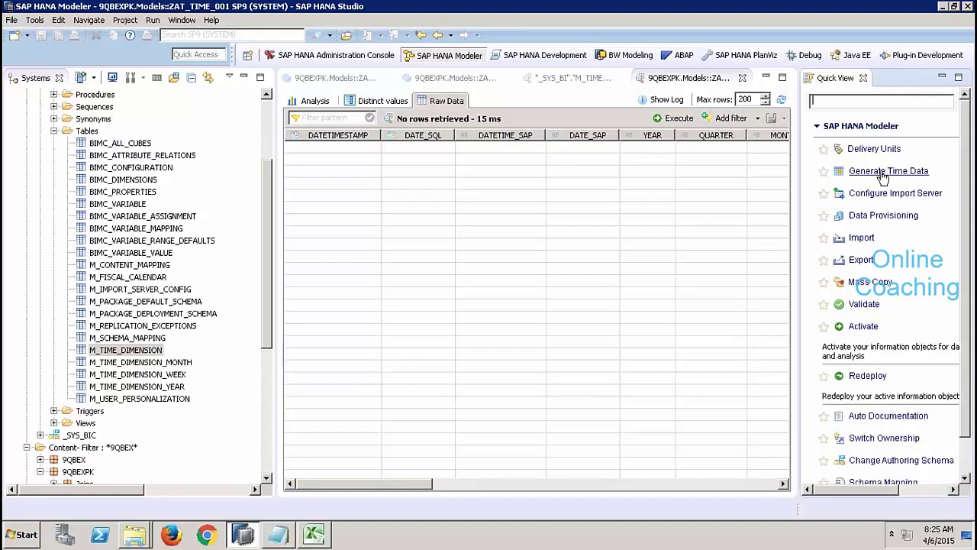
{"action": "left_click", "coordinate": [885, 171]}
{"action": "left_click", "coordinate": [459, 90]}
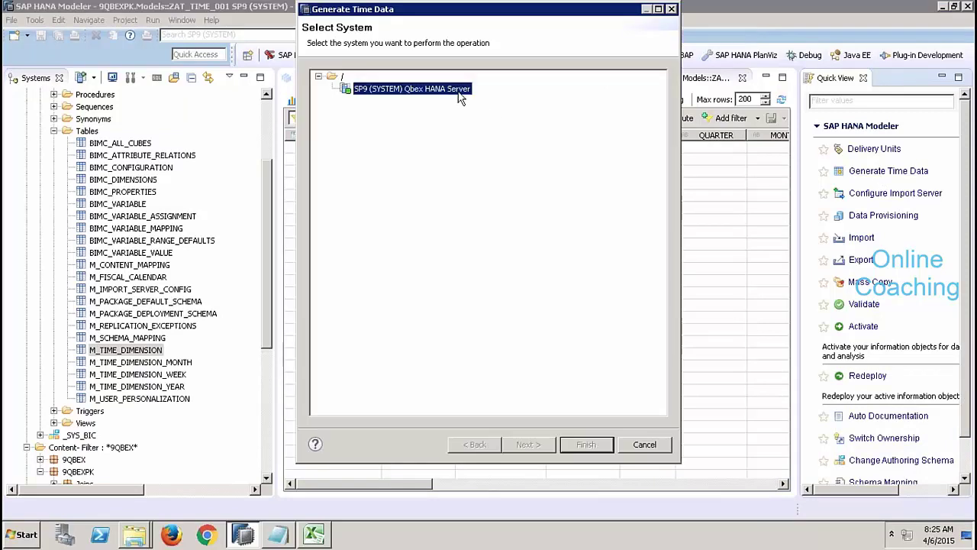
{"action": "double_click", "coordinate": [459, 90]}
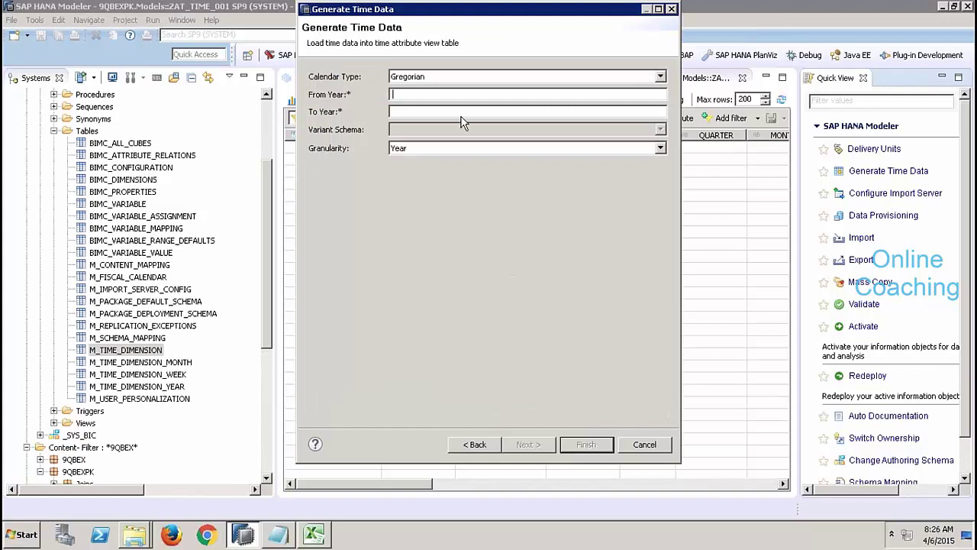
Step: Generate Gregorian time data from year 2010 to 2012 with Day granularity
{"action": "left_click", "coordinate": [445, 79]}
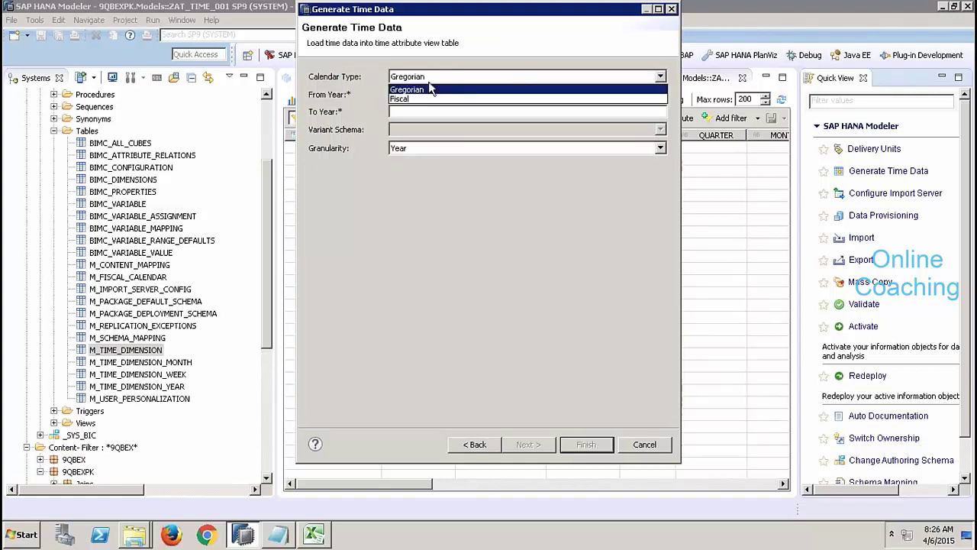
{"action": "left_click", "coordinate": [416, 90]}
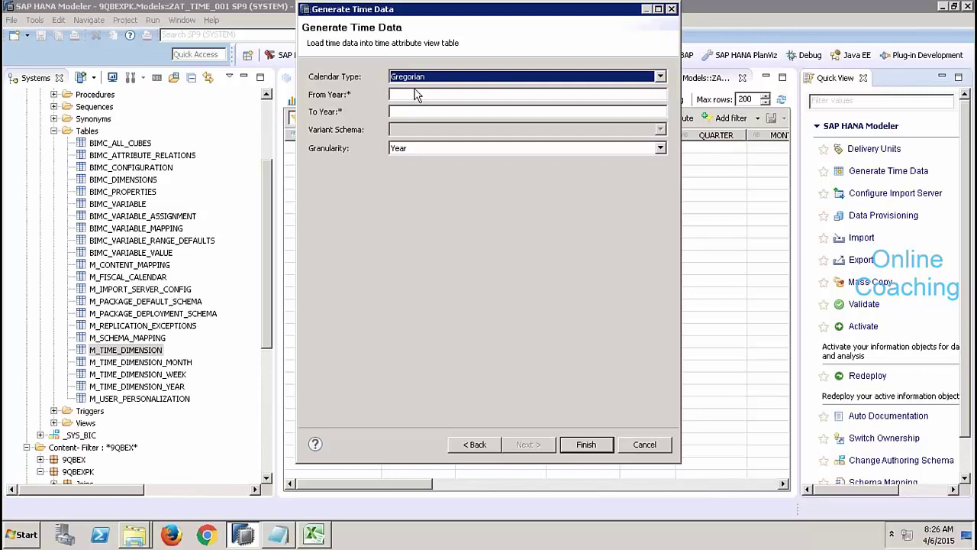
{"action": "left_click", "coordinate": [403, 95]}
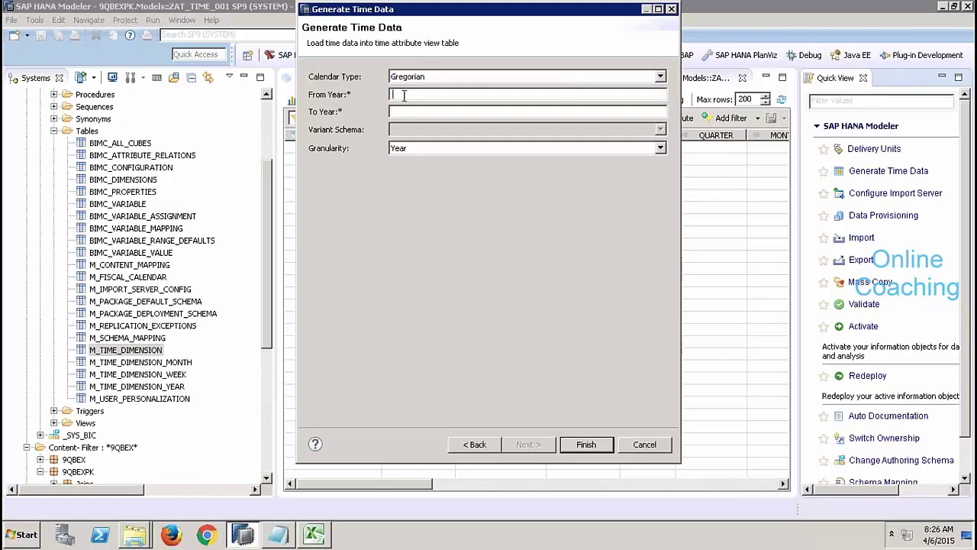
{"action": "type", "text": "2010"}
{"action": "left_click", "coordinate": [391, 112]}
{"action": "type", "text": "2012"}
{"action": "left_click", "coordinate": [429, 151]}
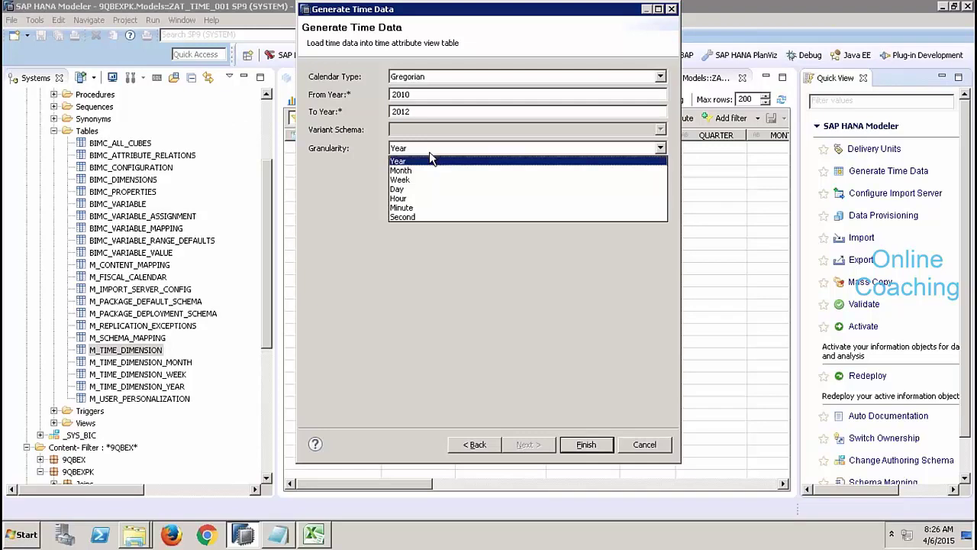
{"action": "left_click", "coordinate": [404, 189]}
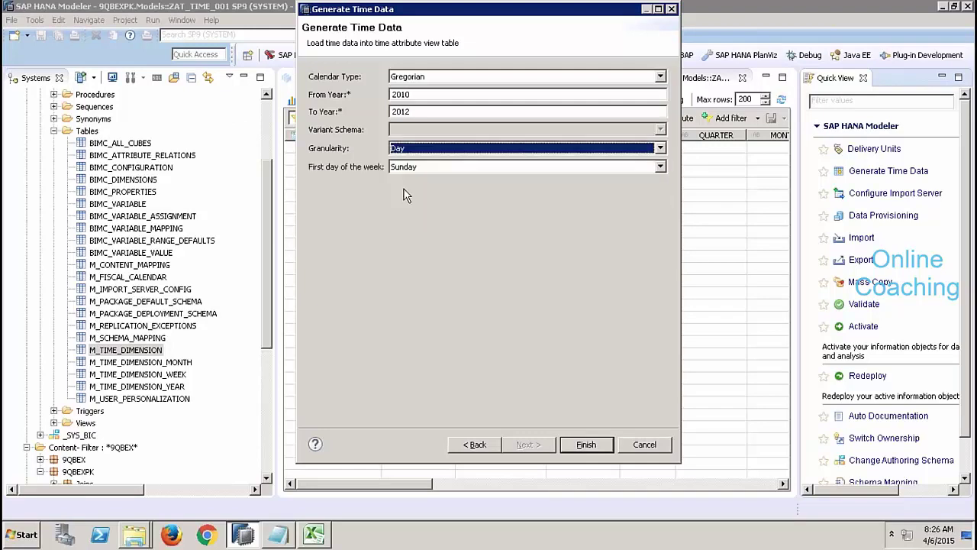
{"action": "left_click", "coordinate": [422, 93]}
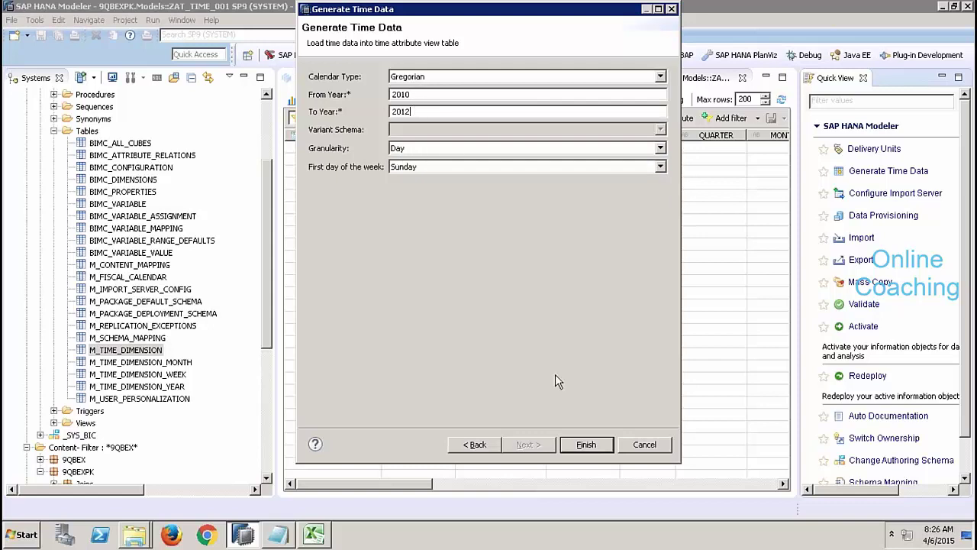
{"action": "left_click", "coordinate": [585, 444]}
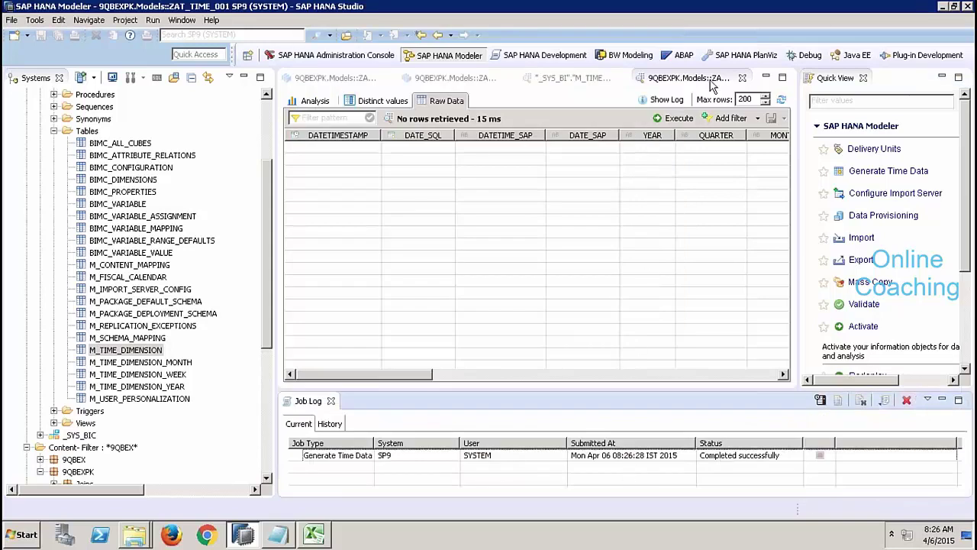
Step: Refresh the data previews of M_TIME_DIMENSION and ZAT_TIME_001 to check the generated time data
{"action": "left_click", "coordinate": [563, 80]}
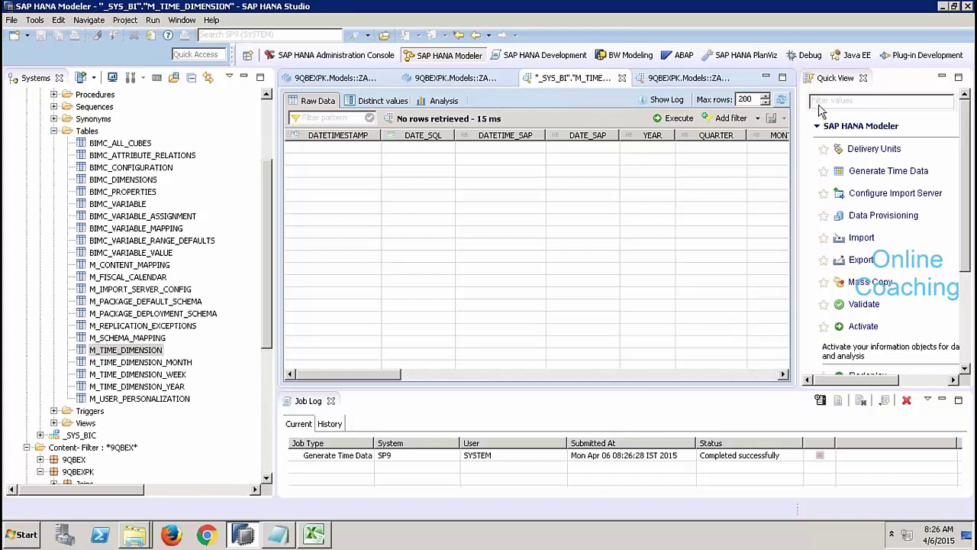
{"action": "left_click", "coordinate": [676, 118]}
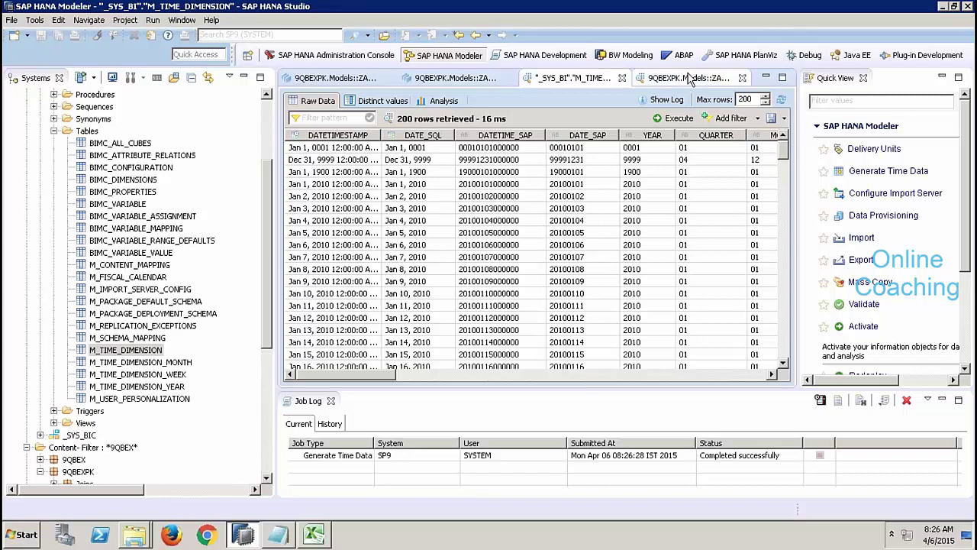
{"action": "left_click", "coordinate": [684, 79]}
{"action": "left_click", "coordinate": [780, 99]}
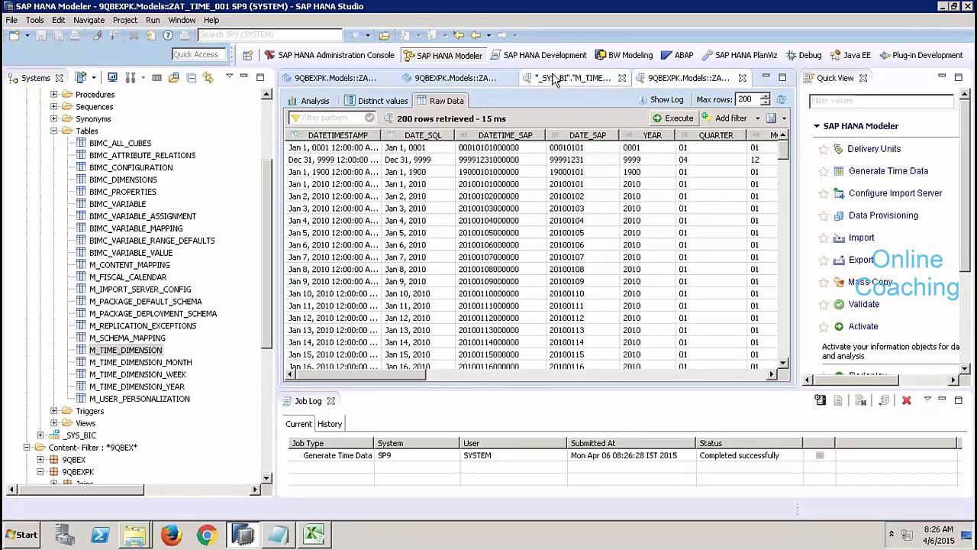
Step: Preview the data of the M_FISCAL_CALENDAR table and delete all its rows, checking the result in the refreshed preview
{"action": "right_click", "coordinate": [150, 282]}
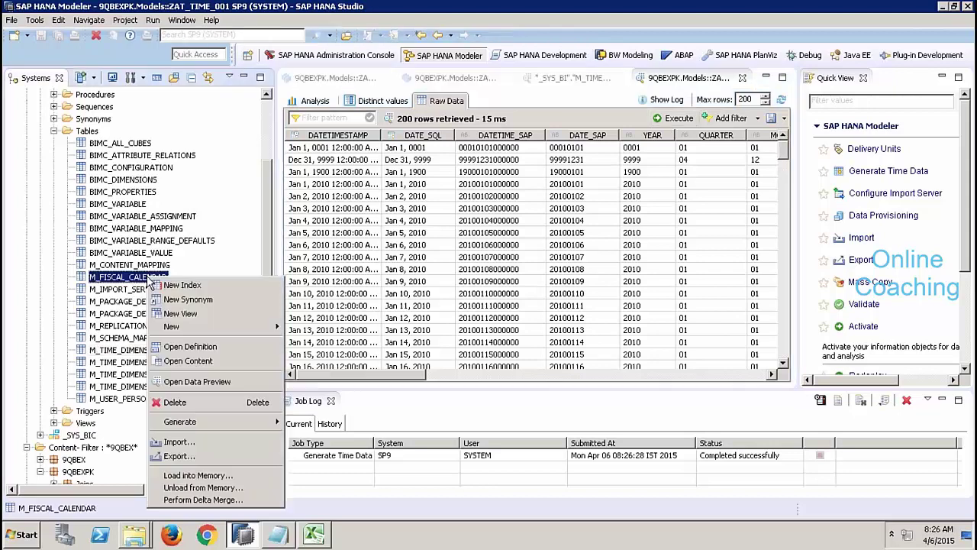
{"action": "left_click", "coordinate": [210, 382]}
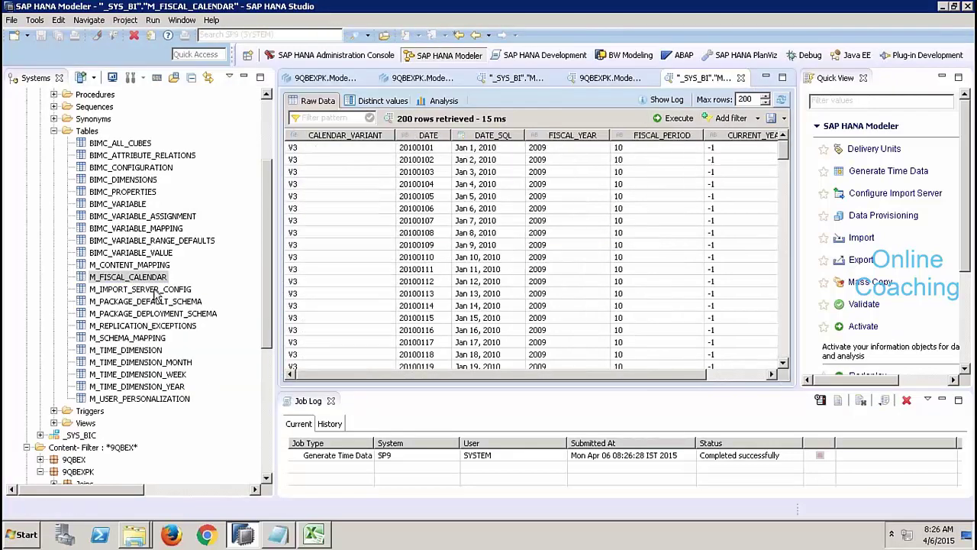
{"action": "right_click", "coordinate": [153, 277]}
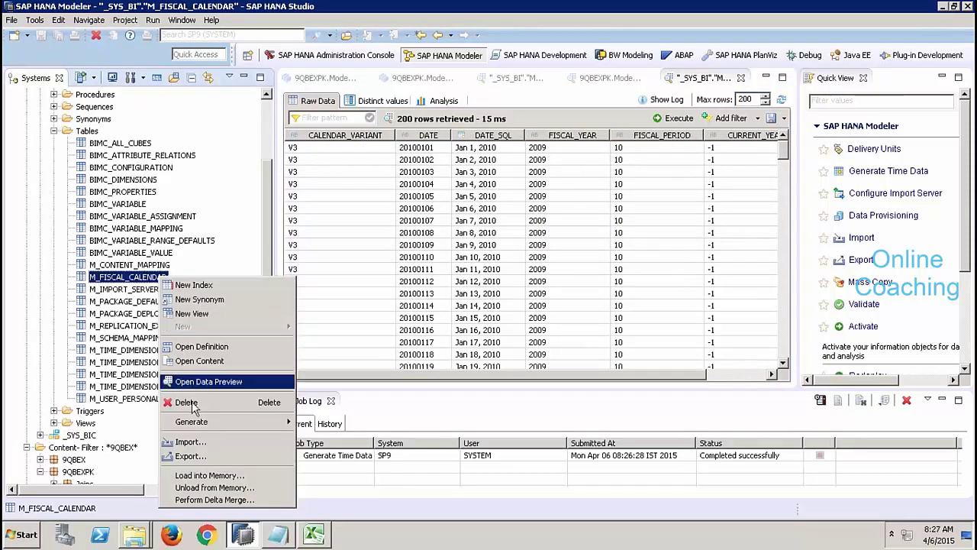
{"action": "left_click", "coordinate": [186, 402]}
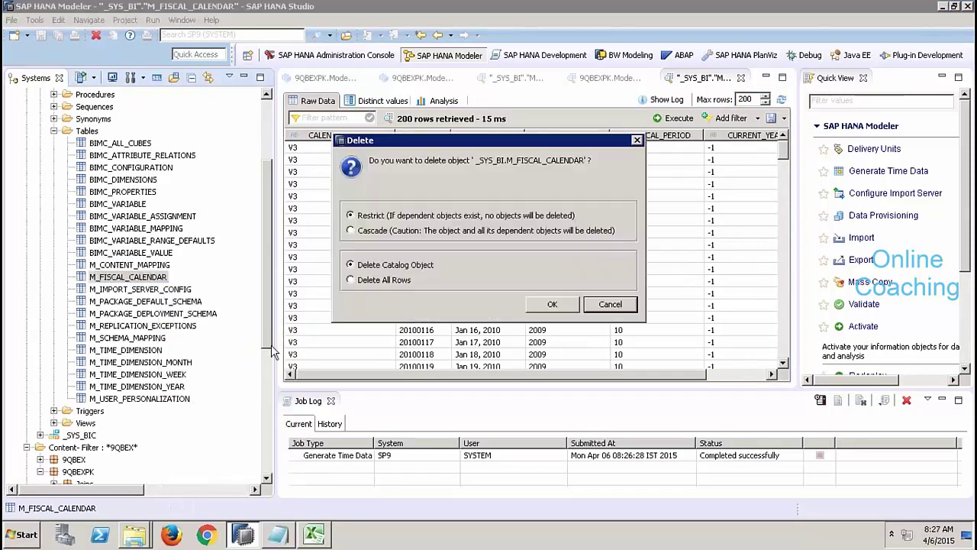
{"action": "left_click", "coordinate": [390, 281]}
{"action": "left_click", "coordinate": [552, 304]}
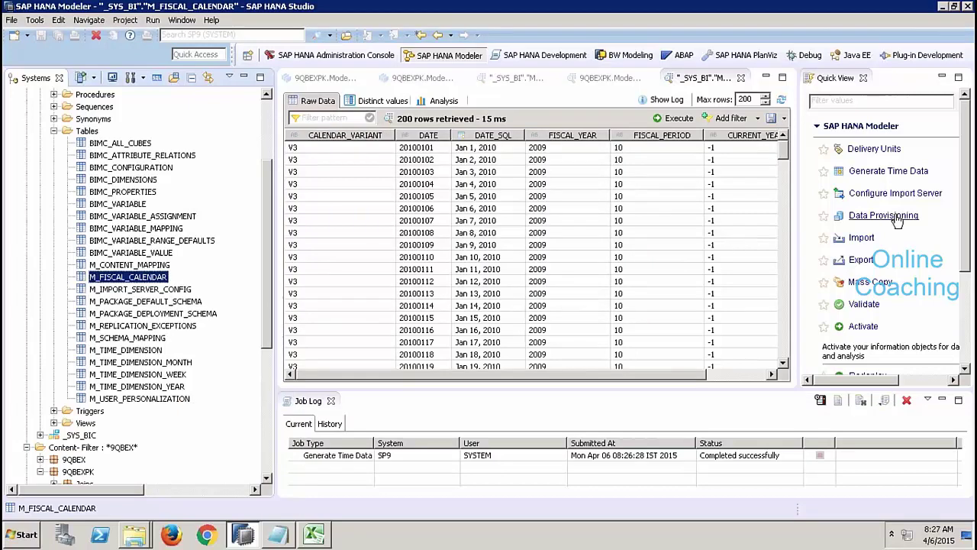
{"action": "left_click", "coordinate": [672, 118]}
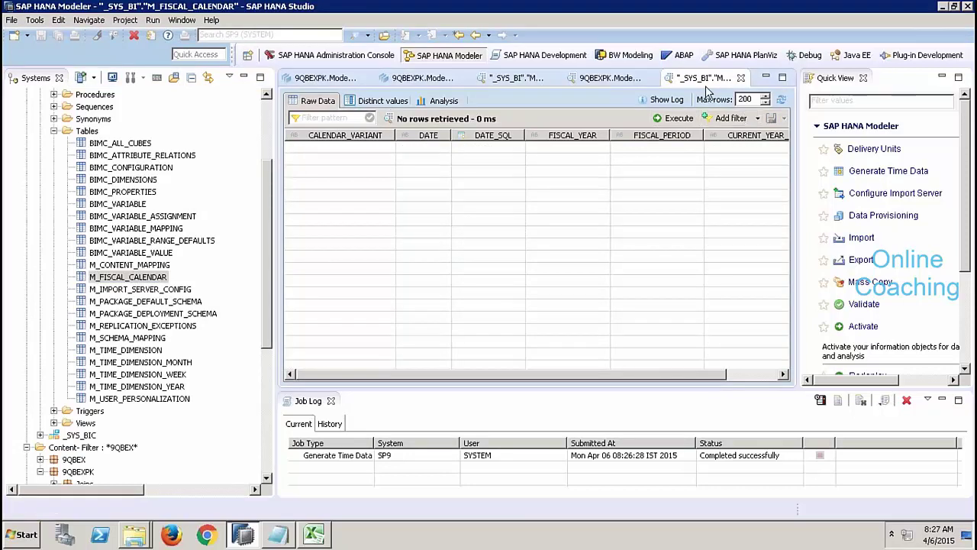
{"action": "left_click", "coordinate": [878, 171]}
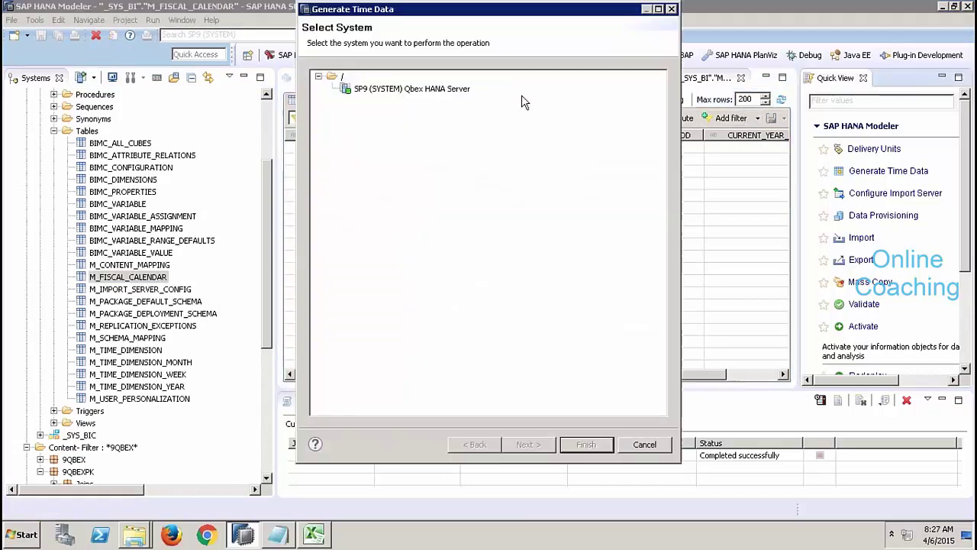
{"action": "double_click", "coordinate": [443, 88]}
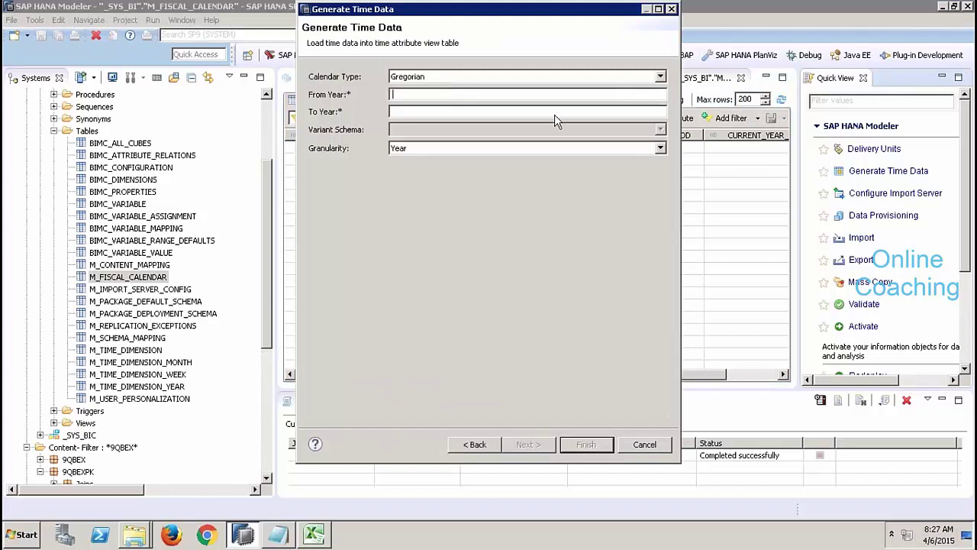
{"action": "left_click", "coordinate": [525, 80]}
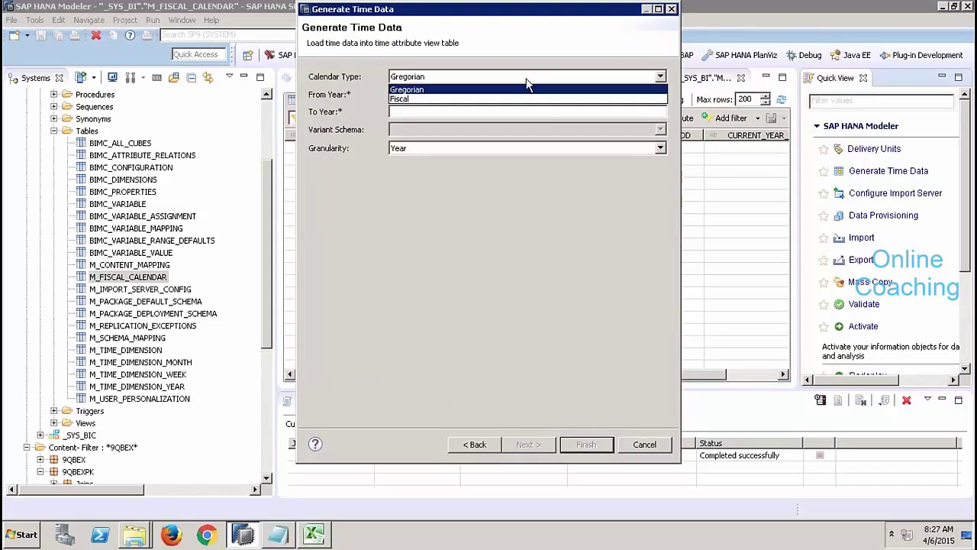
{"action": "left_click", "coordinate": [467, 99]}
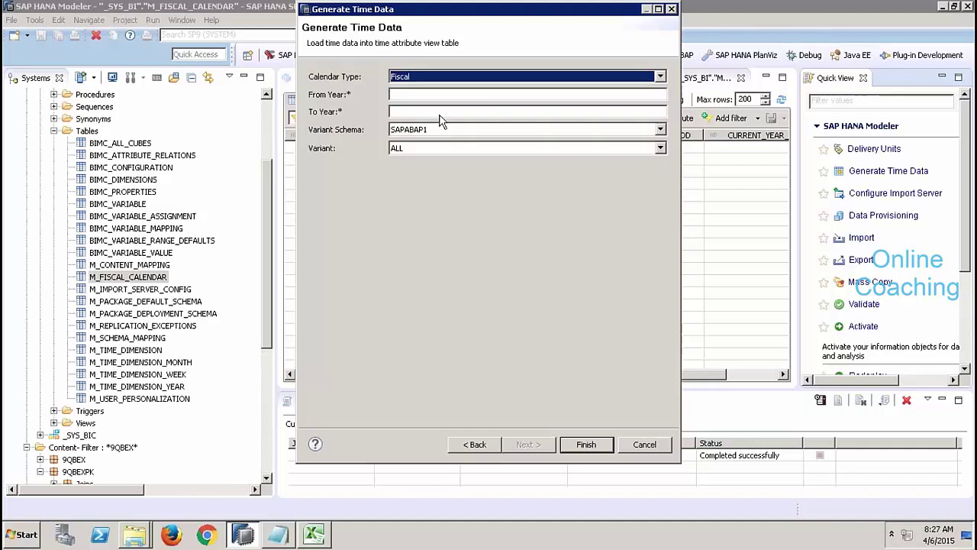
{"action": "left_click", "coordinate": [415, 94]}
{"action": "type", "text": "2"}
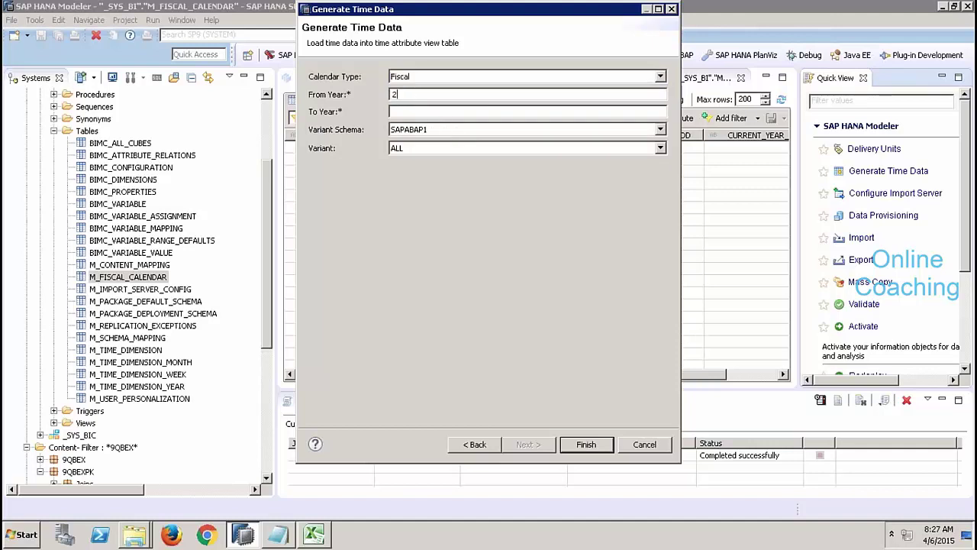
{"action": "type", "text": "010"}
{"action": "key", "text": "Tab"}
{"action": "type", "text": "2012"}
{"action": "left_click", "coordinate": [412, 149]}
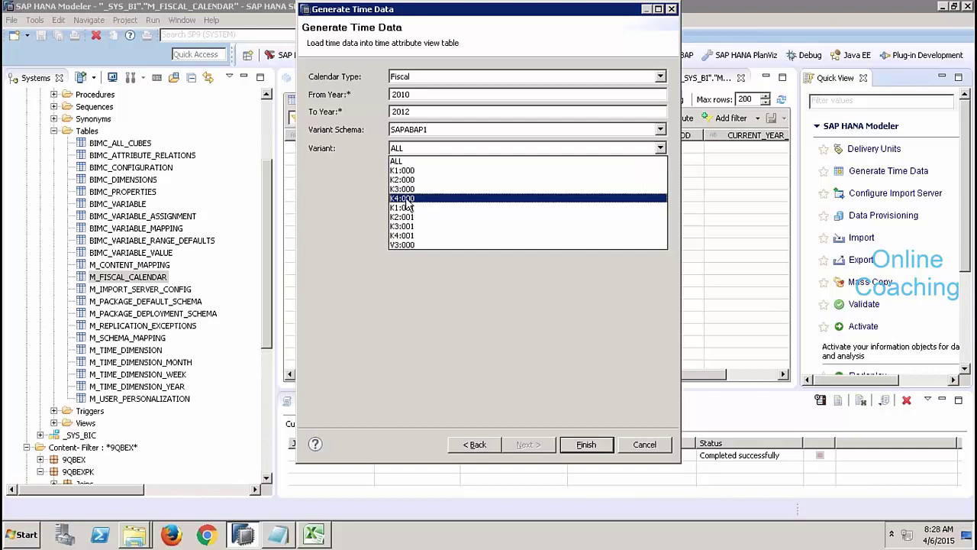
{"action": "left_click", "coordinate": [412, 245]}
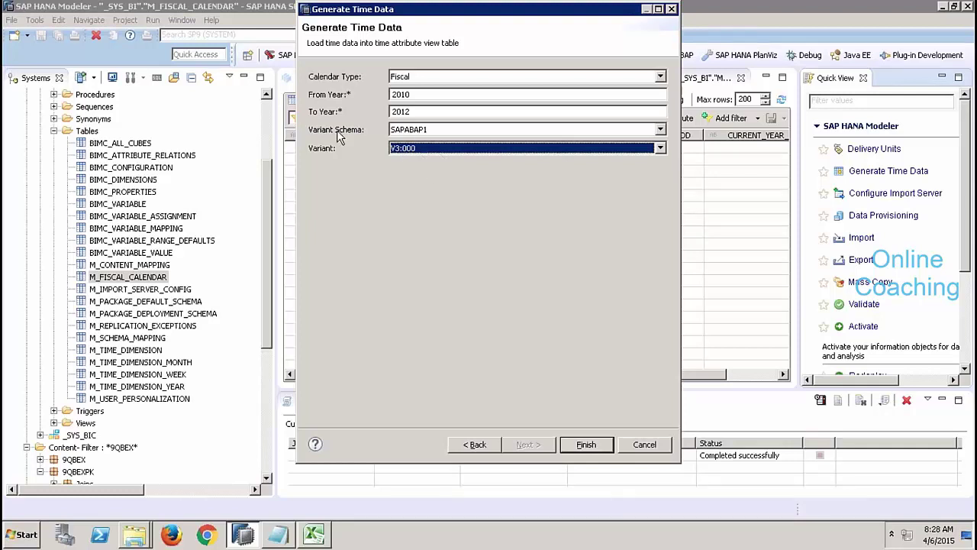
{"action": "left_click", "coordinate": [409, 131]}
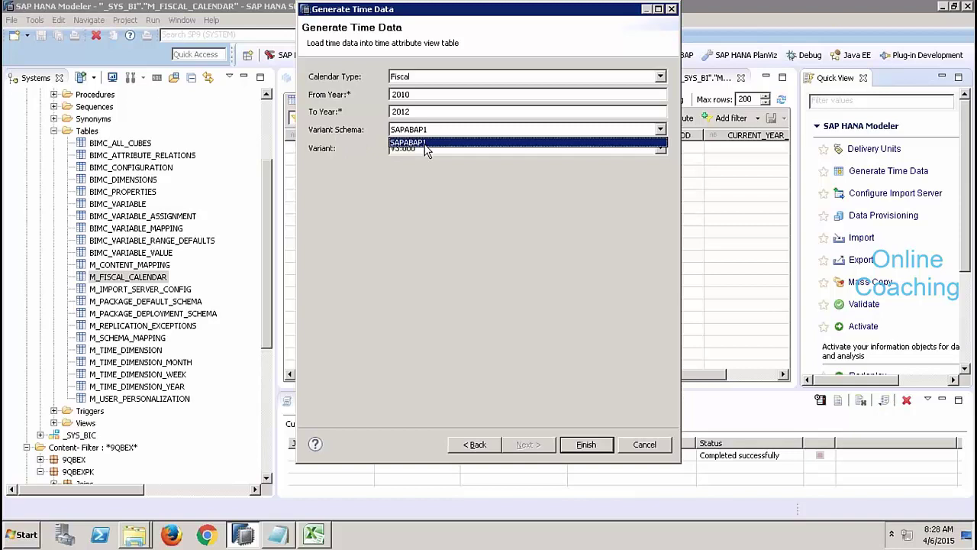
{"action": "left_click", "coordinate": [425, 143]}
{"action": "left_click", "coordinate": [401, 151]}
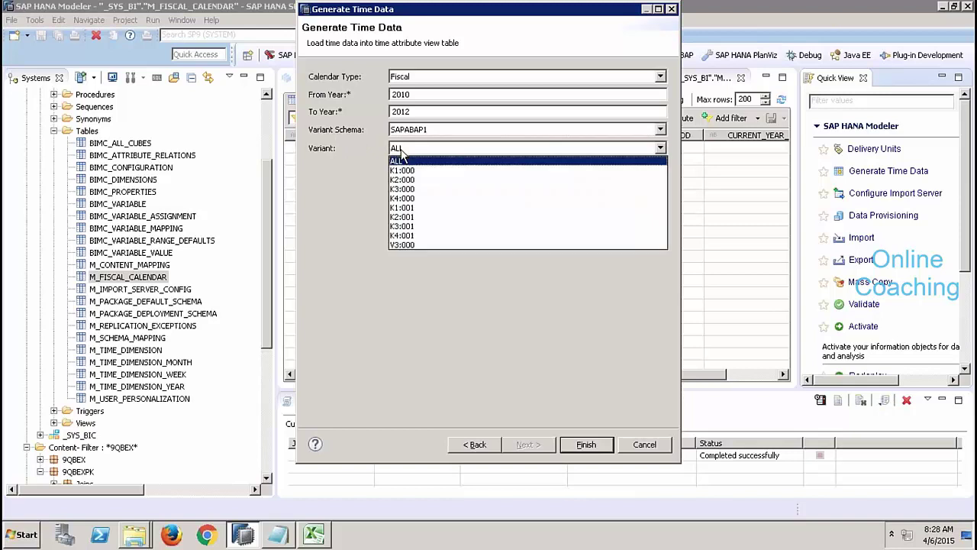
{"action": "left_click", "coordinate": [347, 237]}
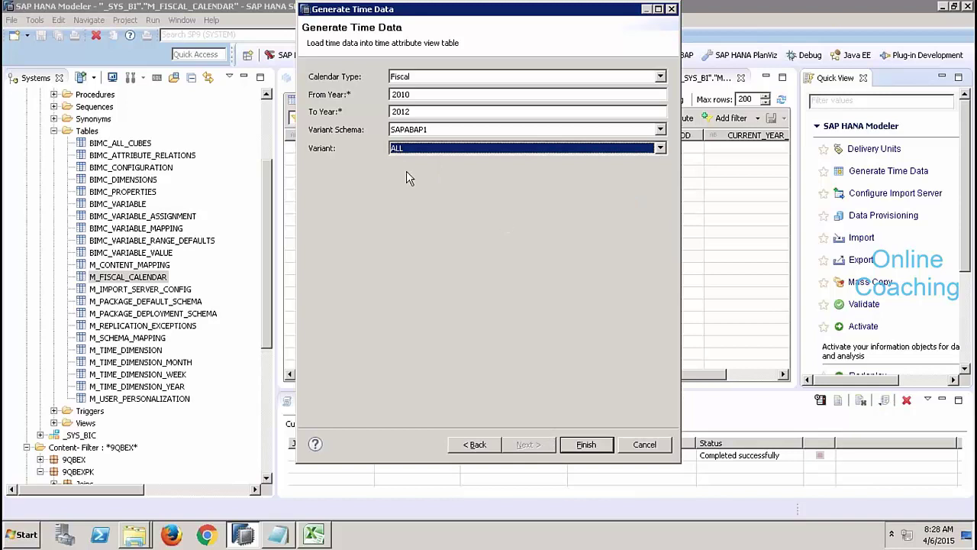
{"action": "left_click", "coordinate": [584, 443]}
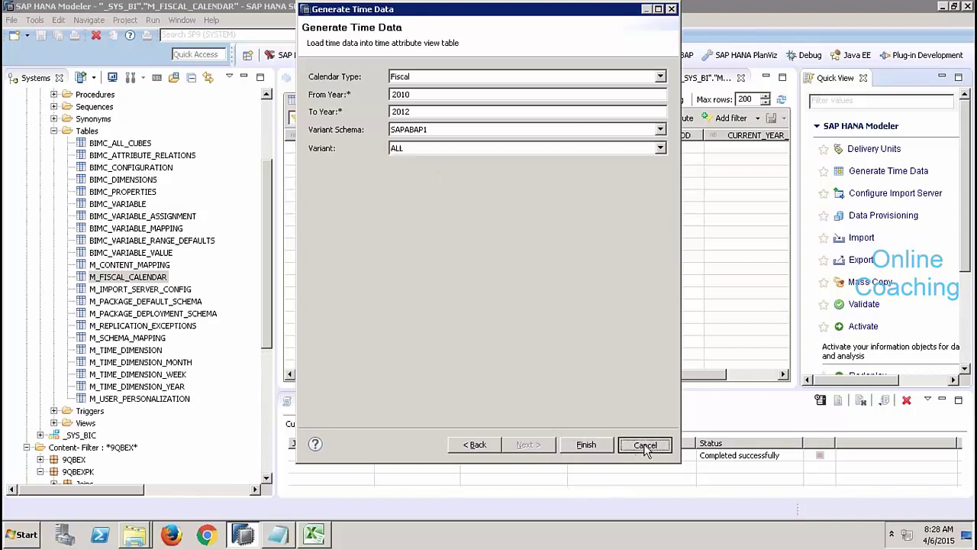
Step: Filter the Catalog schemas by the pattern SAPABAP1
{"action": "left_click", "coordinate": [265, 125]}
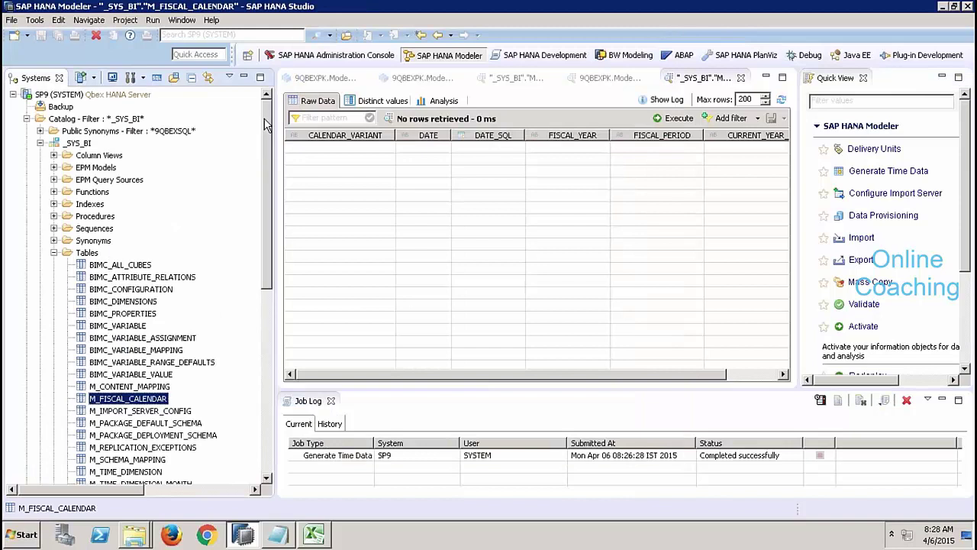
{"action": "right_click", "coordinate": [71, 120]}
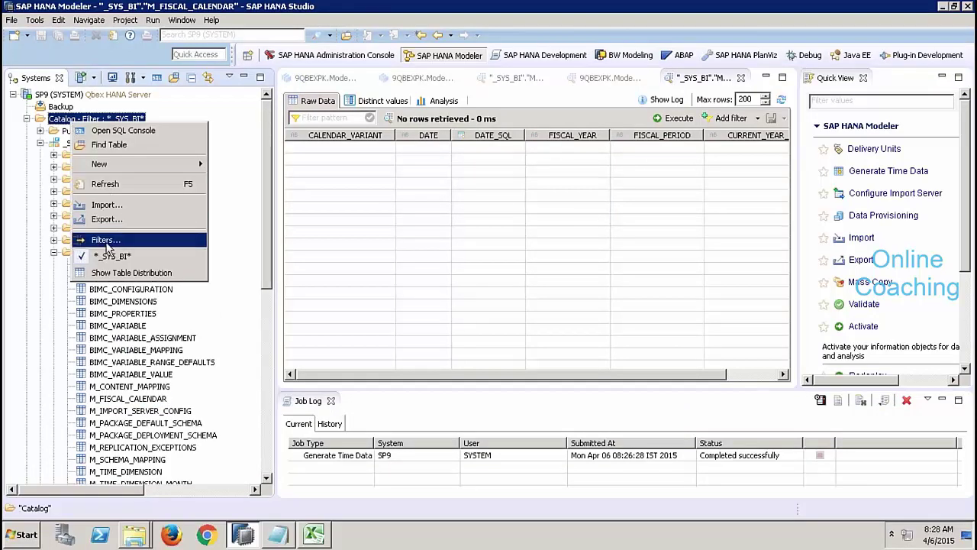
{"action": "left_click", "coordinate": [106, 241]}
{"action": "type", "text": "S"}
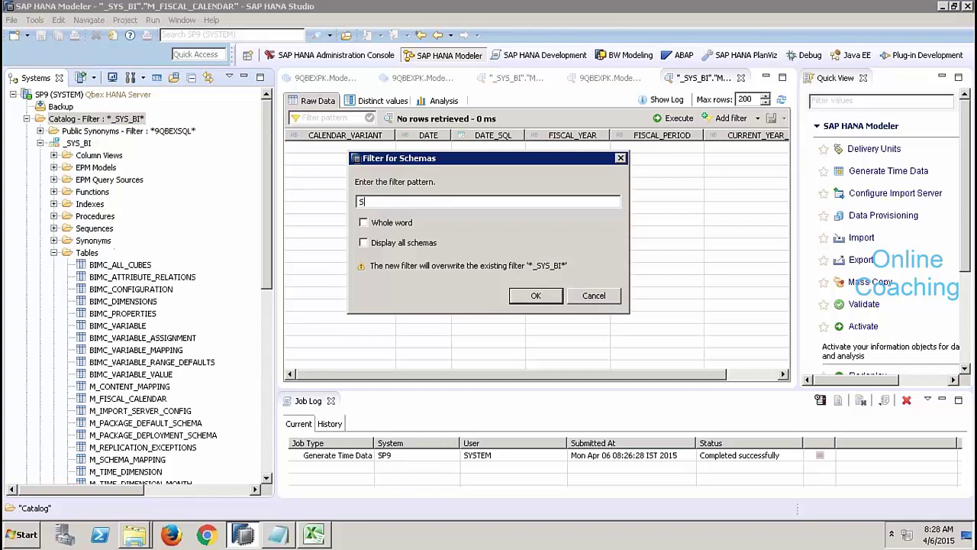
{"action": "type", "text": "APABAP1"}
{"action": "key", "text": "Return"}
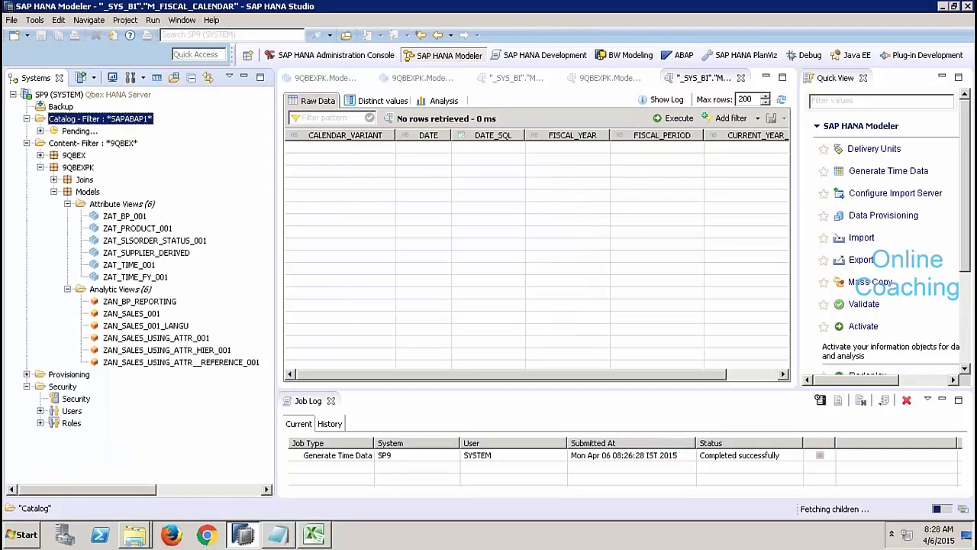
Step: Filter the tables of the SAPABAP1 schema by T009 and expand the filtered table list
{"action": "left_click", "coordinate": [40, 143]}
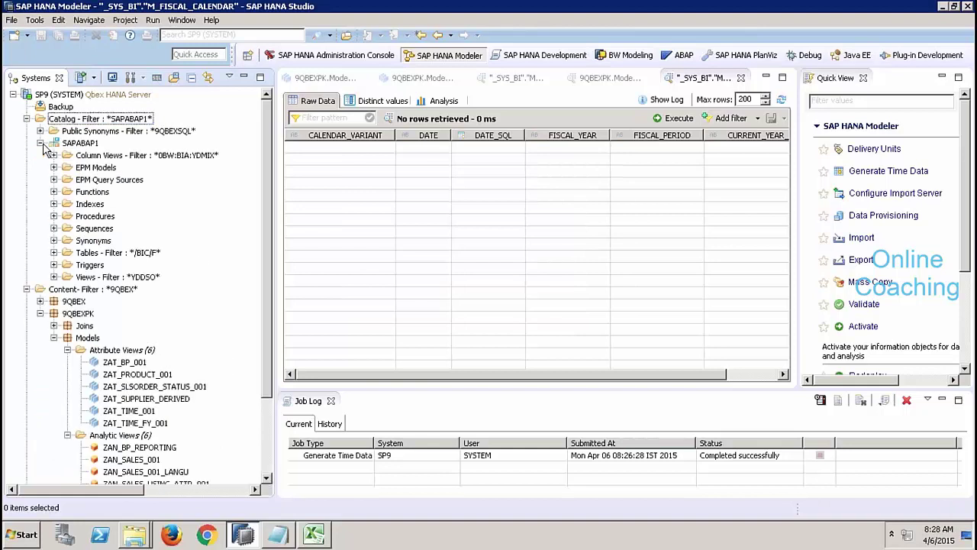
{"action": "right_click", "coordinate": [123, 257]}
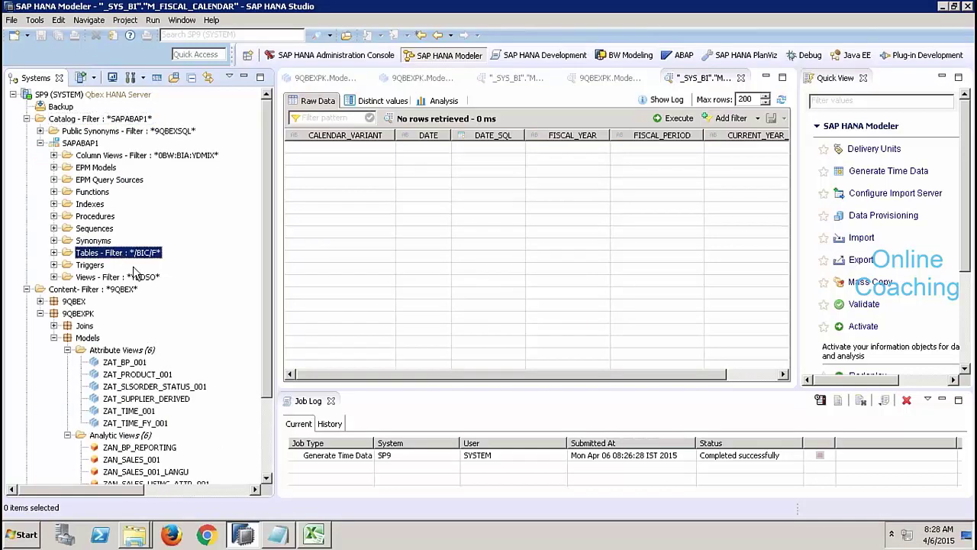
{"action": "left_click", "coordinate": [155, 407]}
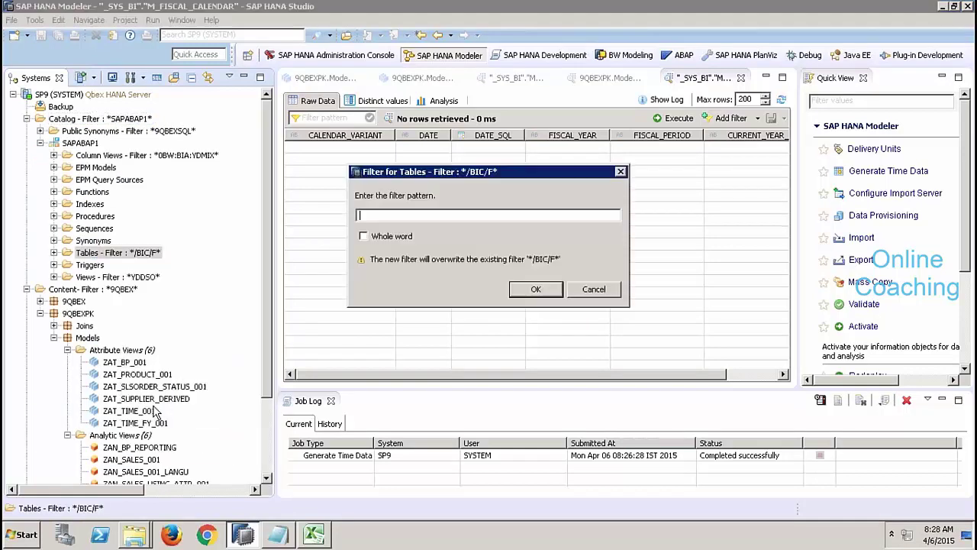
{"action": "type", "text": "T009"}
{"action": "key", "text": "Return"}
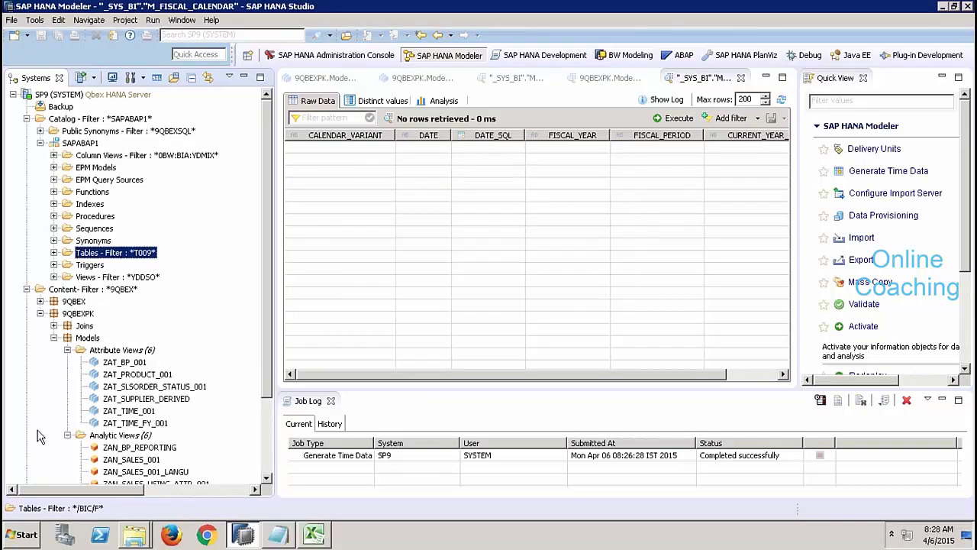
{"action": "left_click", "coordinate": [53, 252]}
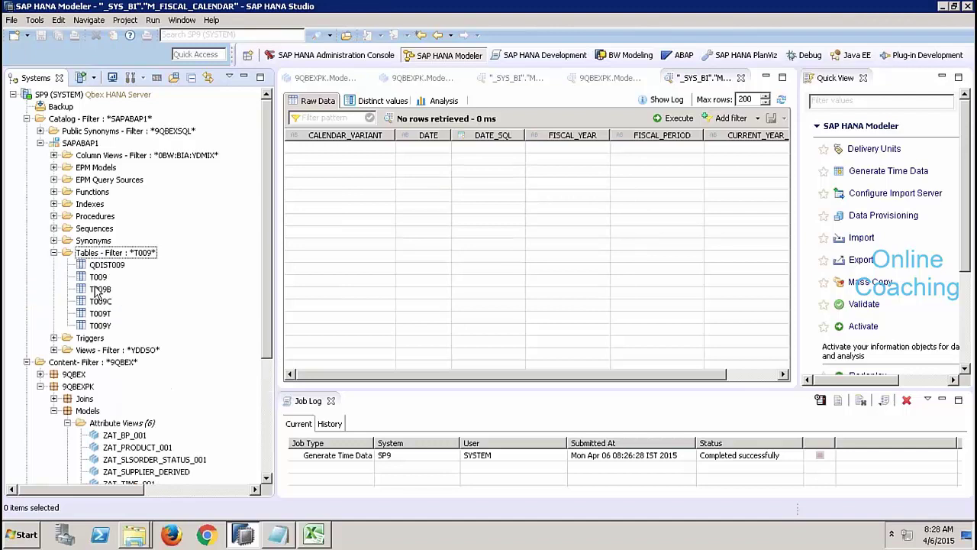
Step: Open the contents of tables T009 and T009B, and minimize the Systems view for more room
{"action": "left_click", "coordinate": [104, 278]}
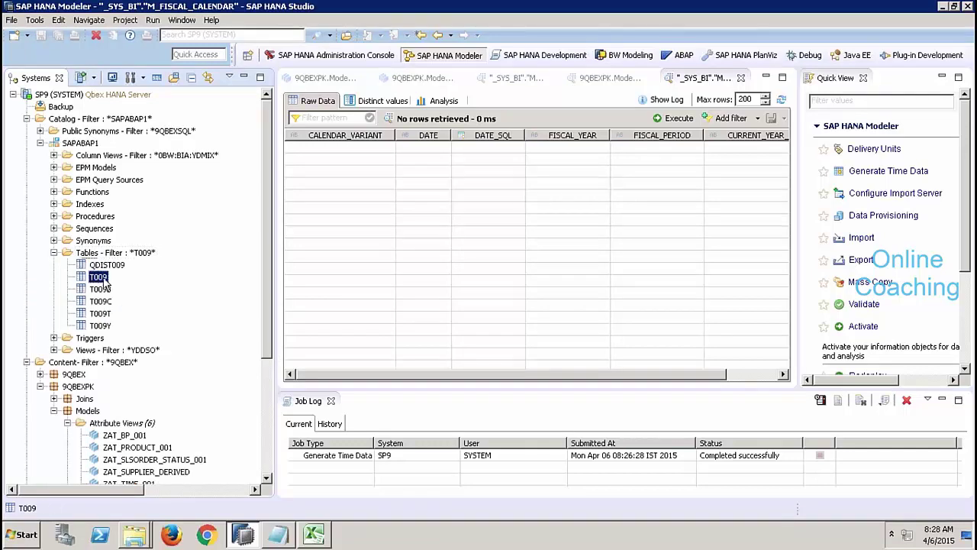
{"action": "right_click", "coordinate": [106, 281]}
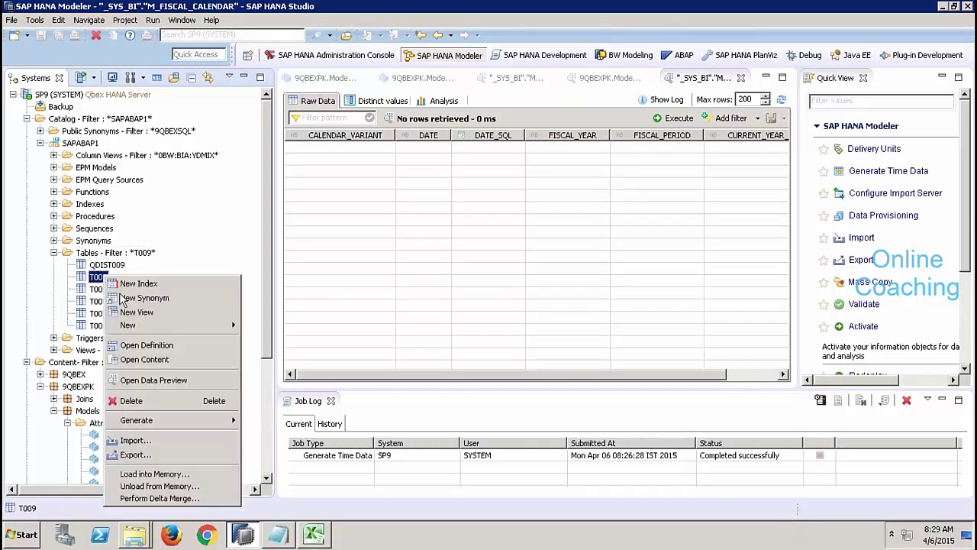
{"action": "left_click", "coordinate": [152, 360]}
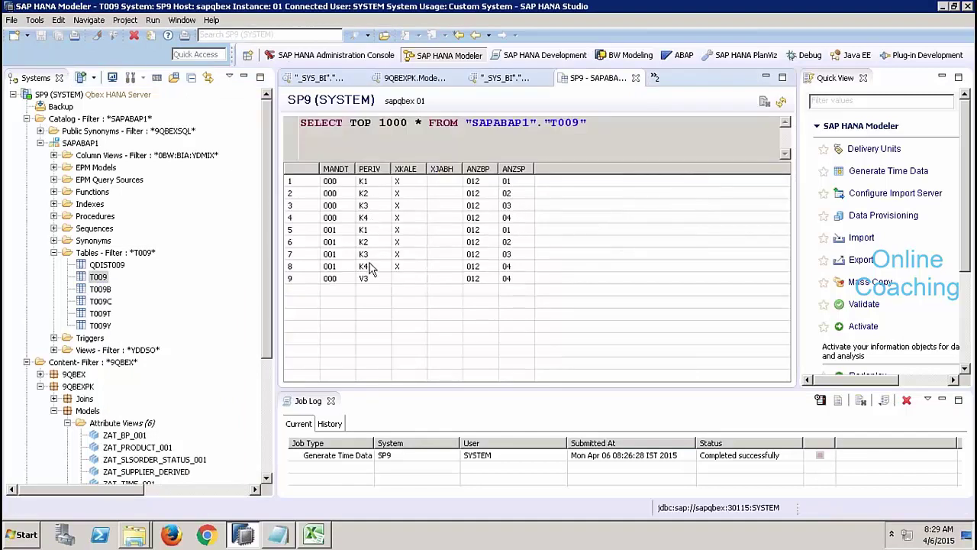
{"action": "right_click", "coordinate": [107, 292]}
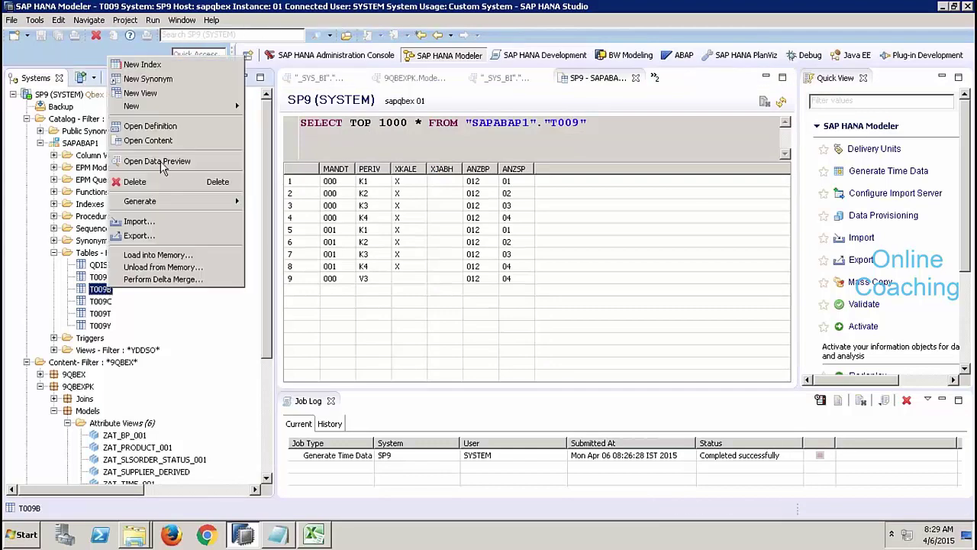
{"action": "left_click", "coordinate": [160, 140]}
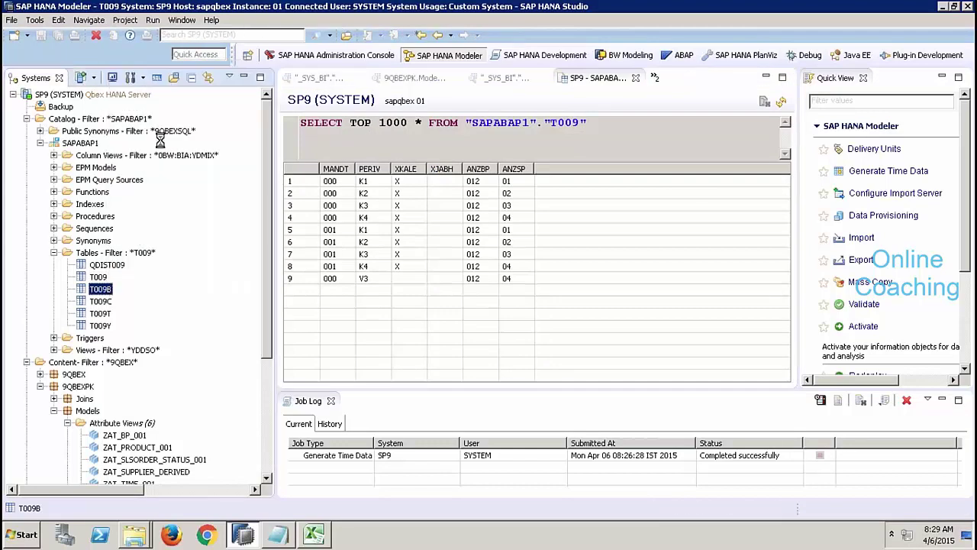
{"action": "left_click", "coordinate": [244, 78]}
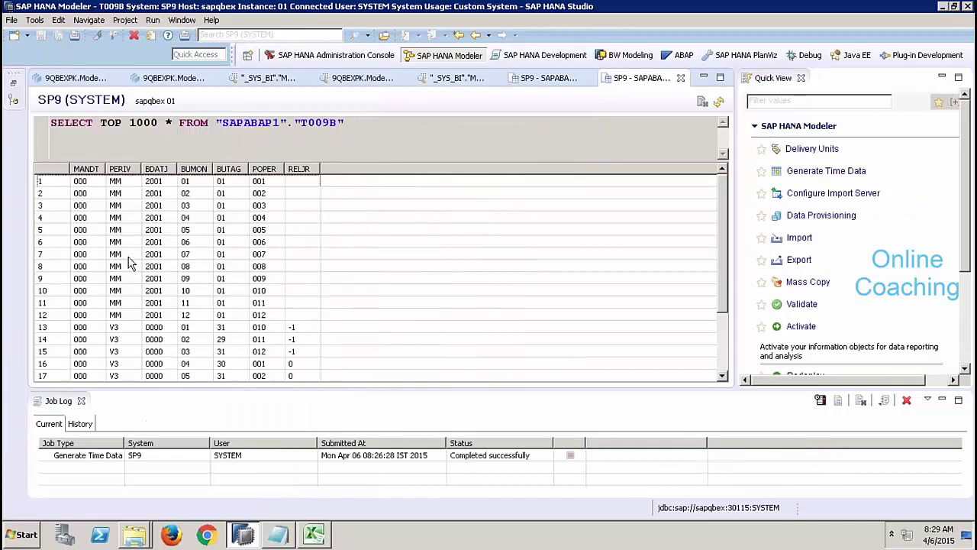
Step: Examine the V3 fiscal variant rows in T009B, comparing calendar month, day and posting period for each entry
{"action": "left_click", "coordinate": [116, 328]}
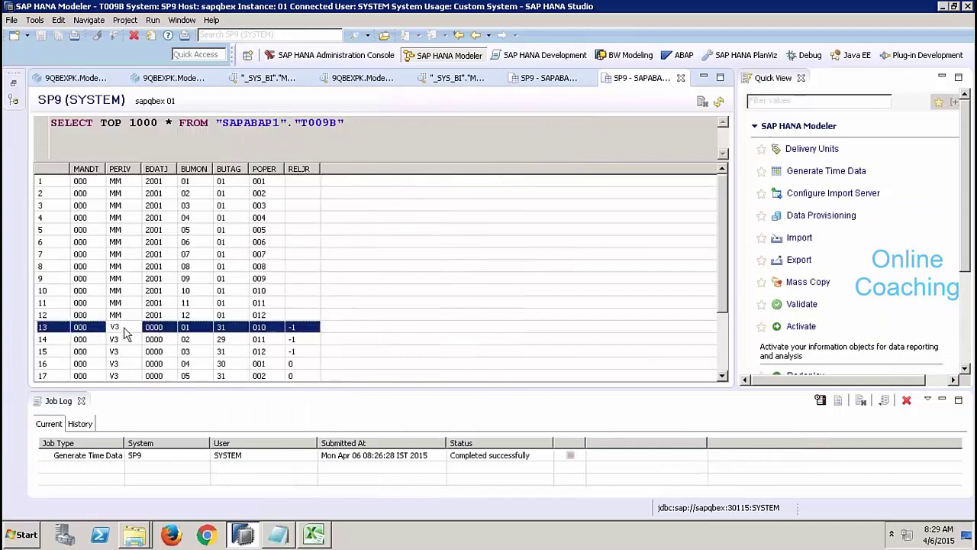
{"action": "left_click", "coordinate": [191, 332]}
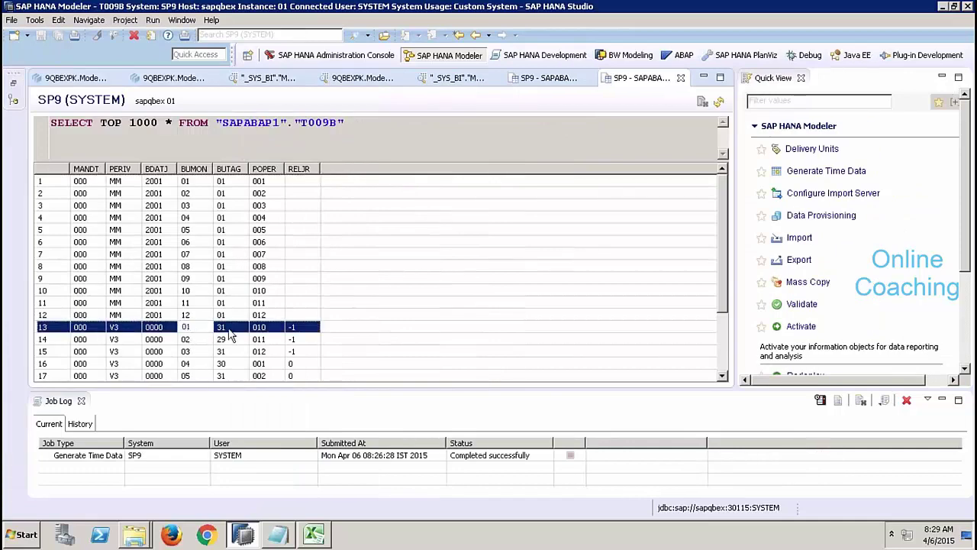
{"action": "left_click", "coordinate": [229, 330]}
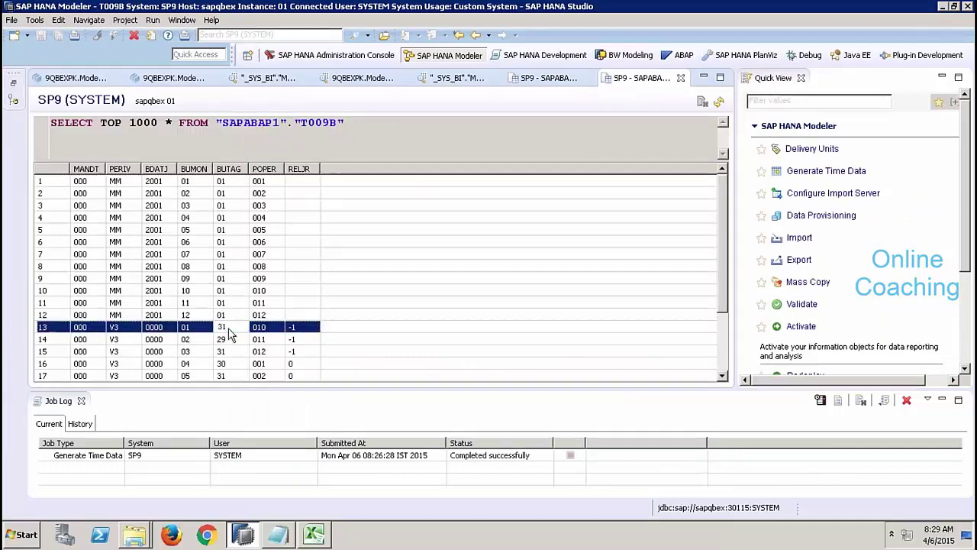
{"action": "left_click", "coordinate": [273, 330]}
{"action": "left_click", "coordinate": [189, 365]}
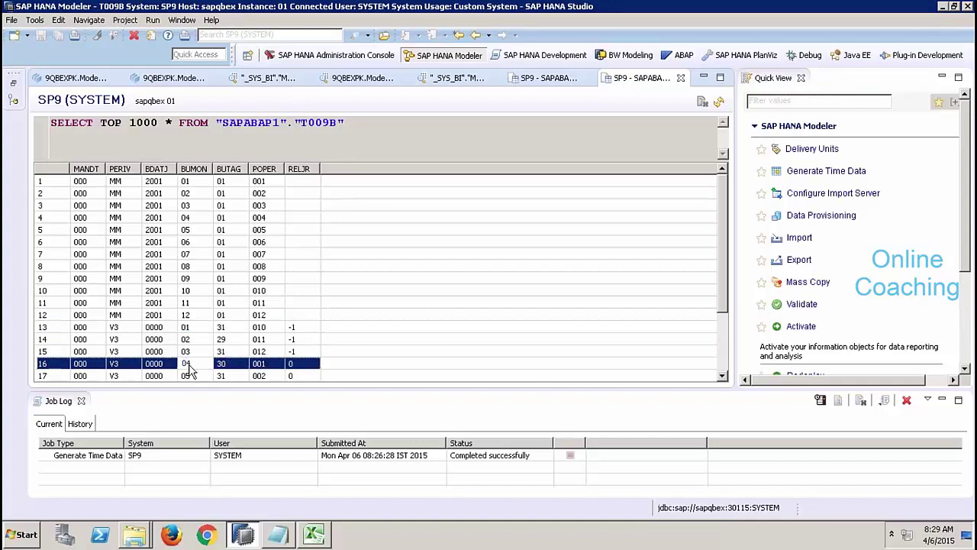
{"action": "key", "text": "Down"}
{"action": "key", "text": "Down"}
{"action": "key", "text": "Down"}
{"action": "key", "text": "Down"}
{"action": "key", "text": "Down"}
{"action": "key", "text": "Down"}
{"action": "key", "text": "Down"}
{"action": "key", "text": "Down"}
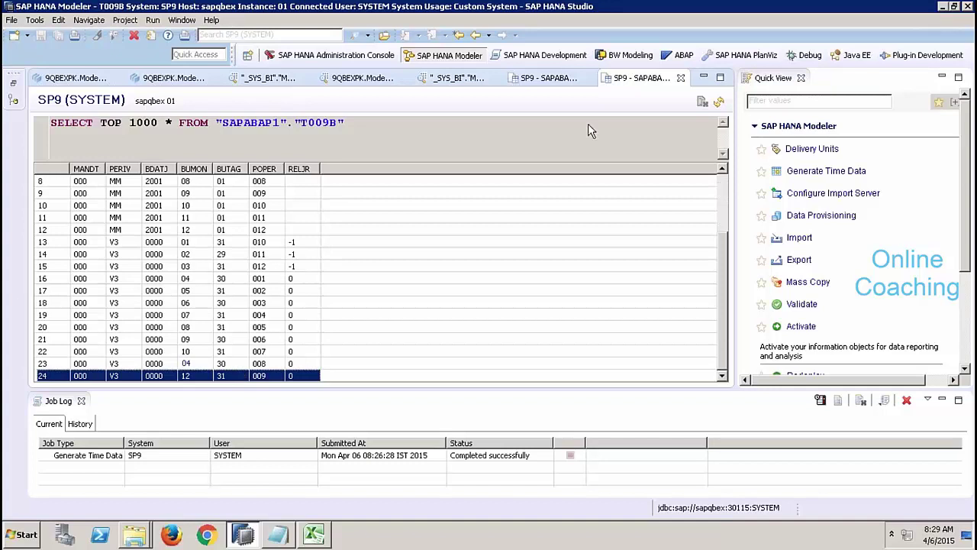
Step: Start Generate Time Data for the SP9 (SYSTEM) server, set the calendar type to Fiscal and review the available variants
{"action": "left_click", "coordinate": [826, 171]}
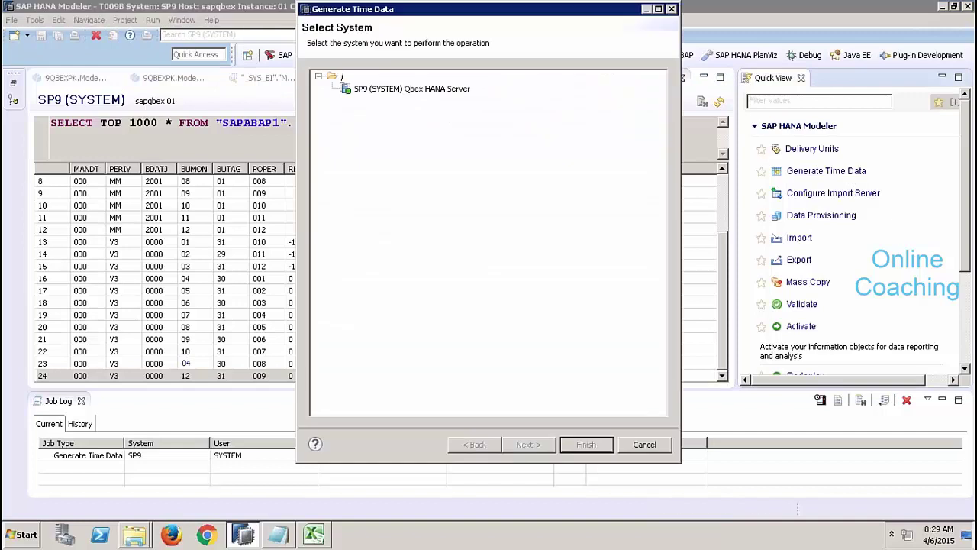
{"action": "left_click", "coordinate": [412, 89]}
{"action": "double_click", "coordinate": [412, 89]}
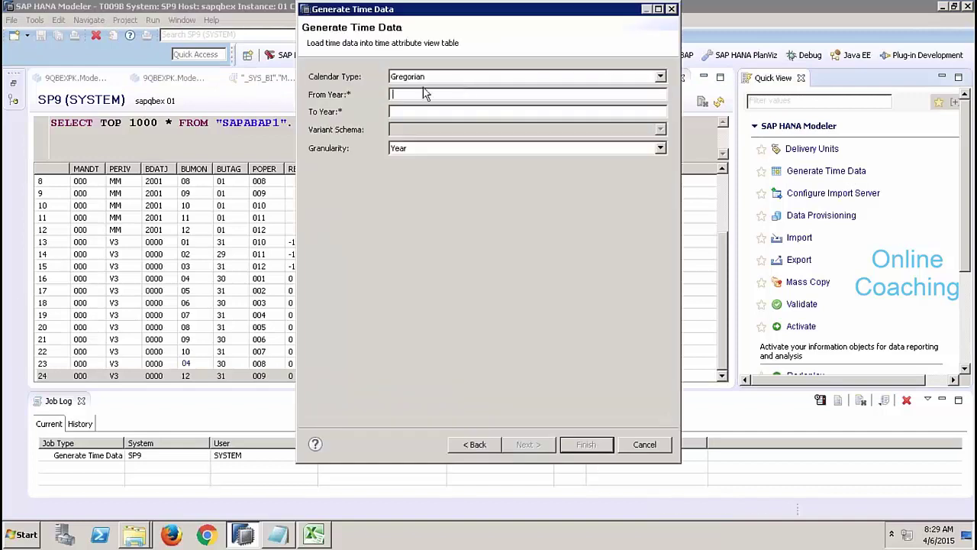
{"action": "left_click", "coordinate": [456, 78]}
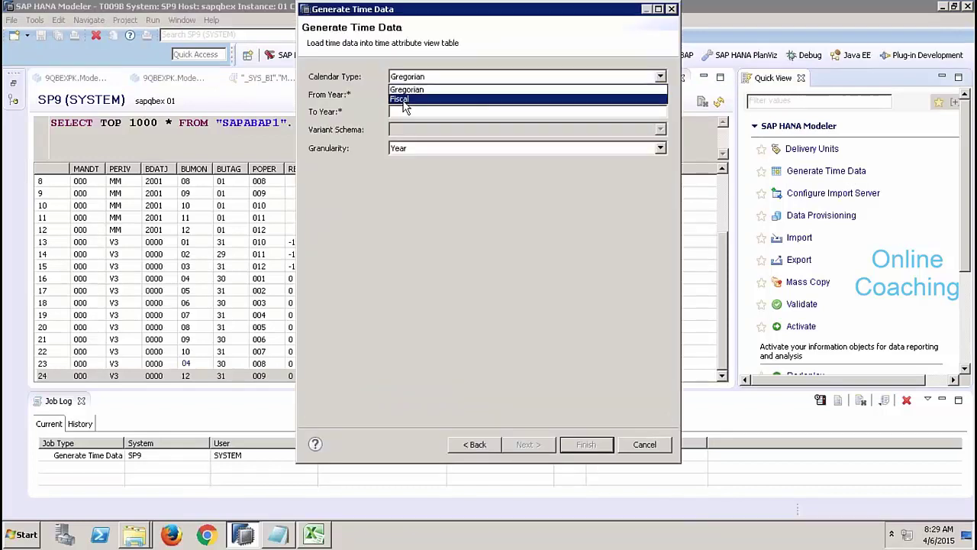
{"action": "left_click", "coordinate": [408, 98]}
{"action": "left_click", "coordinate": [416, 147]}
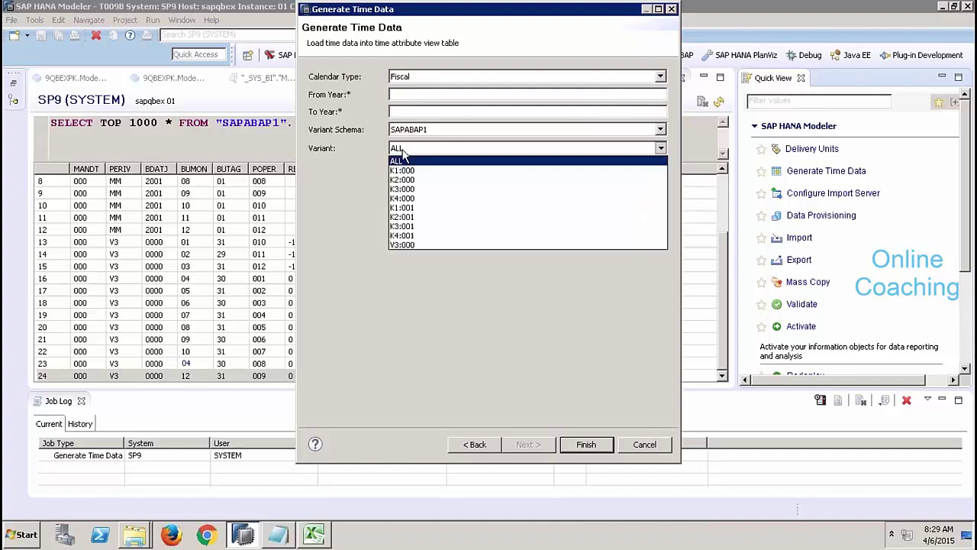
{"action": "left_click", "coordinate": [344, 206]}
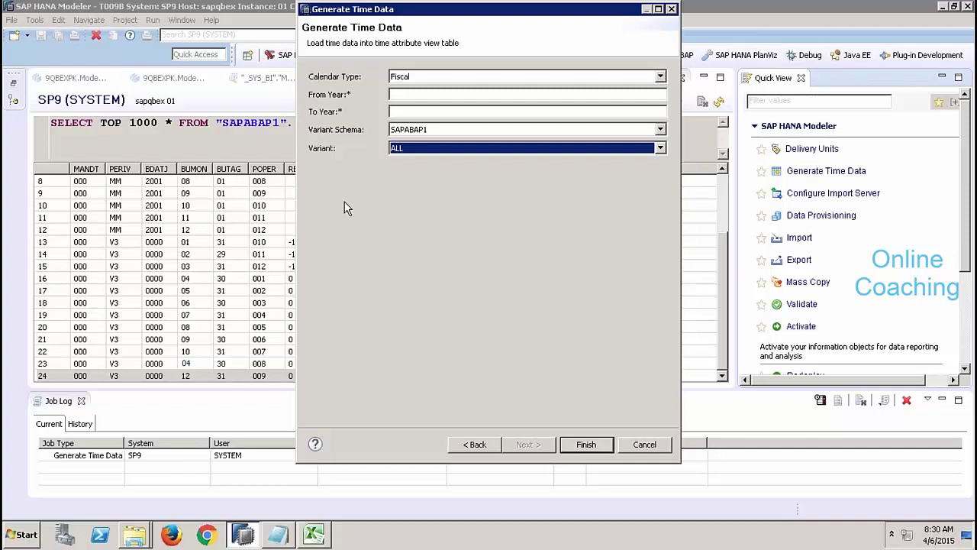
Step: Minimize the remote desktop session to return to the Attribute View slide
{"action": "mouse_move", "coordinate": [538, 4]}
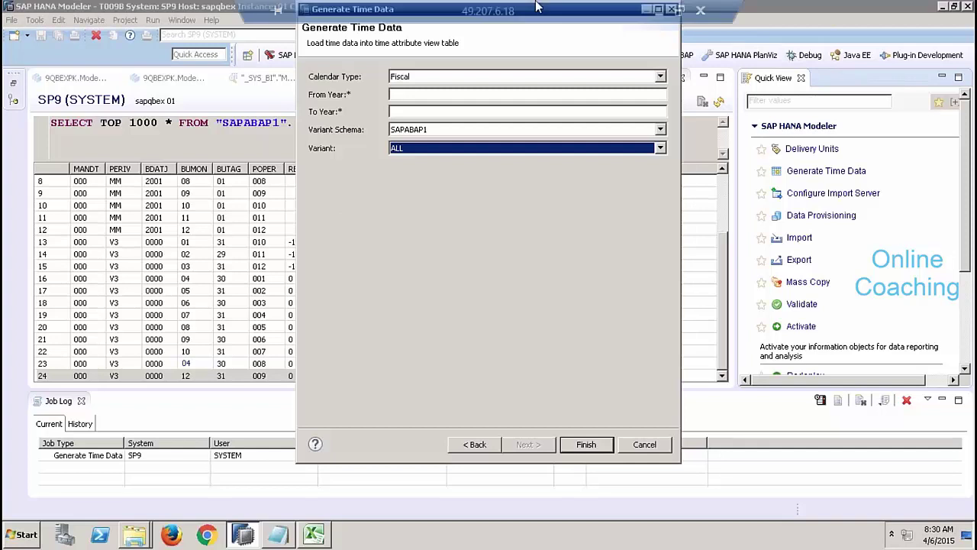
{"action": "left_click", "coordinate": [656, 13]}
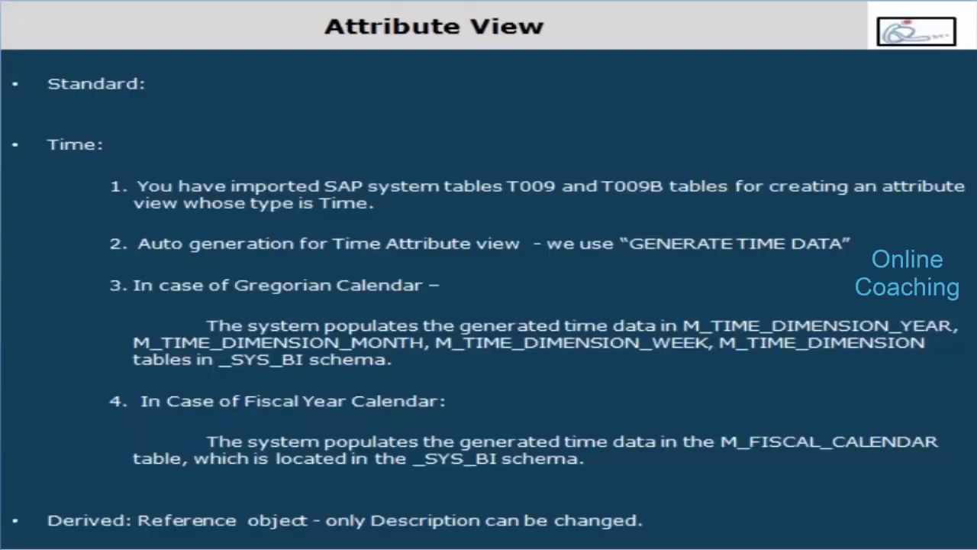